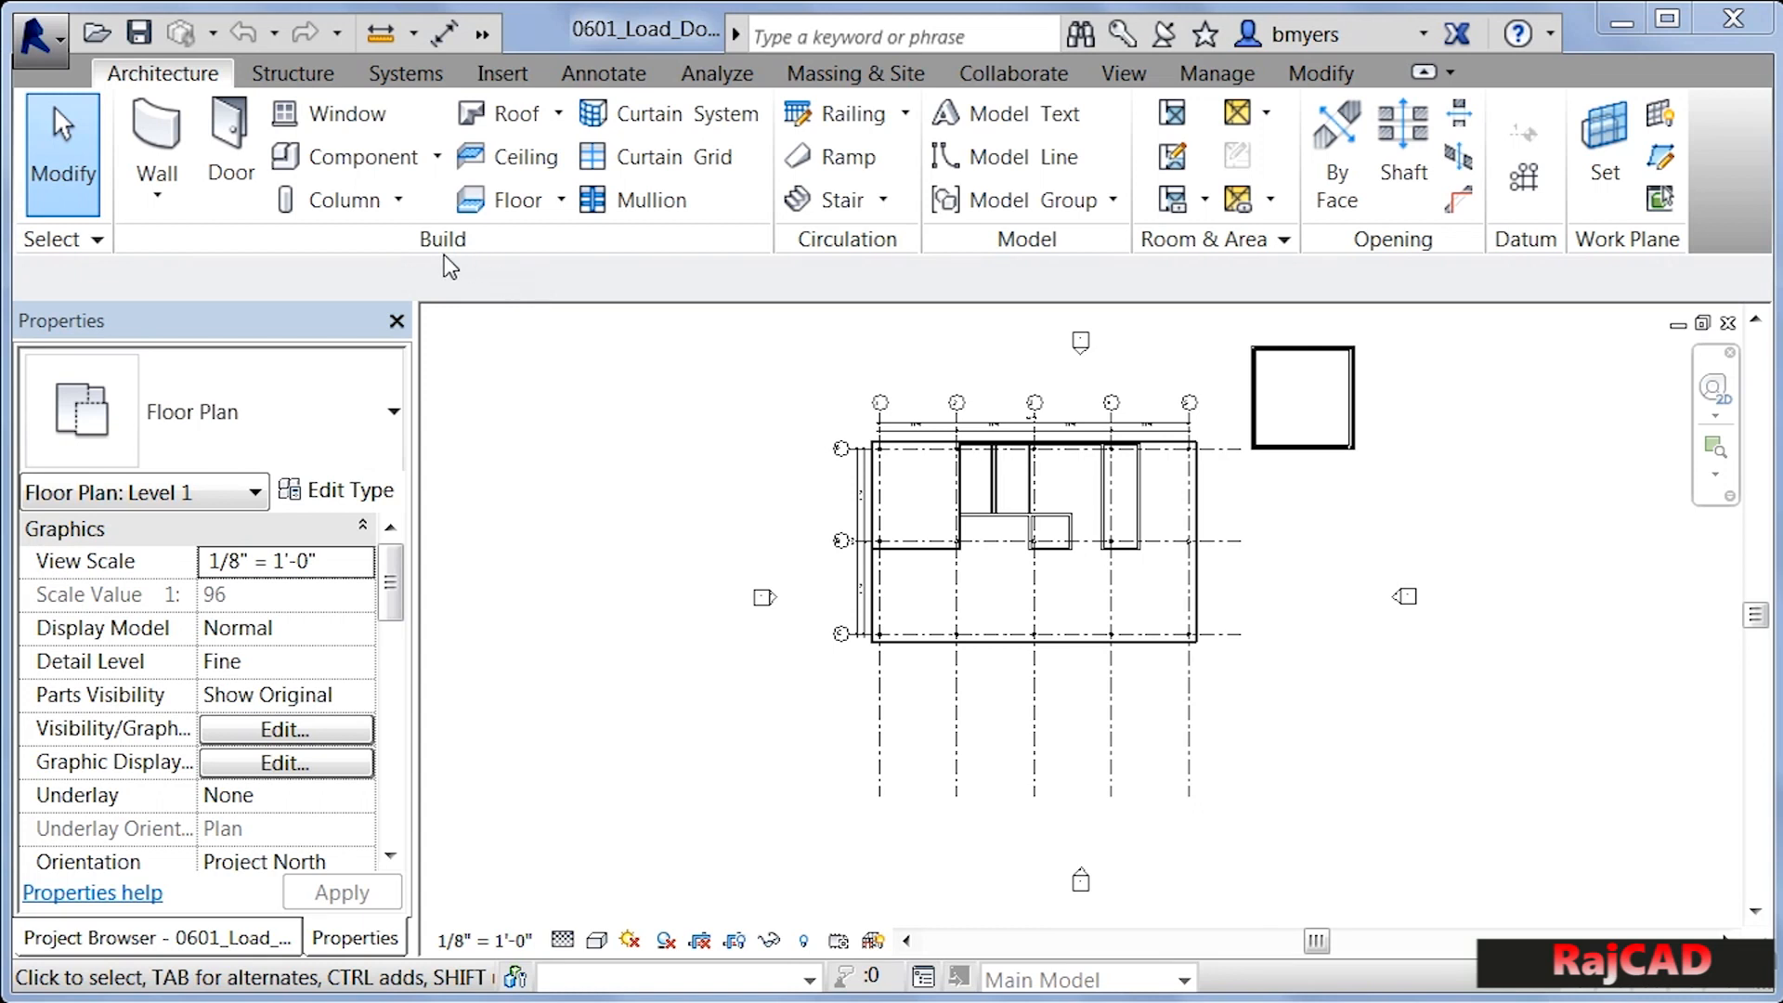
Start the Door command and review the door types available in the project
left_click(233, 136)
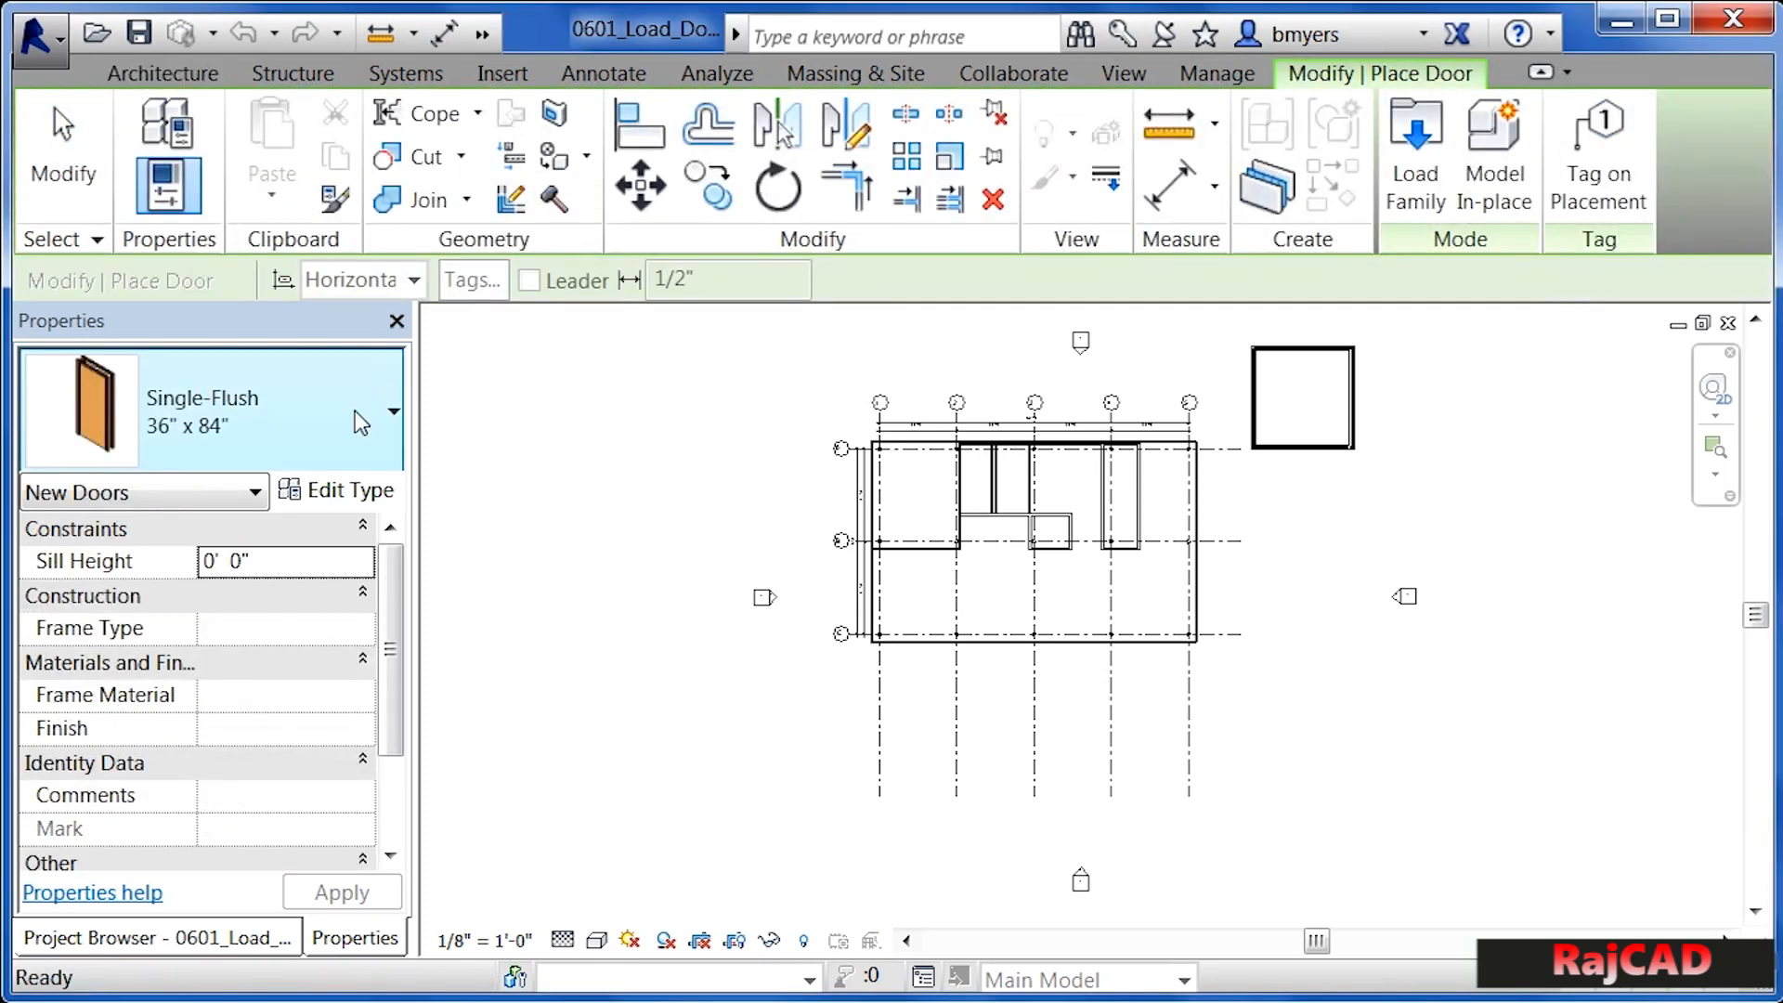
left_click(308, 436)
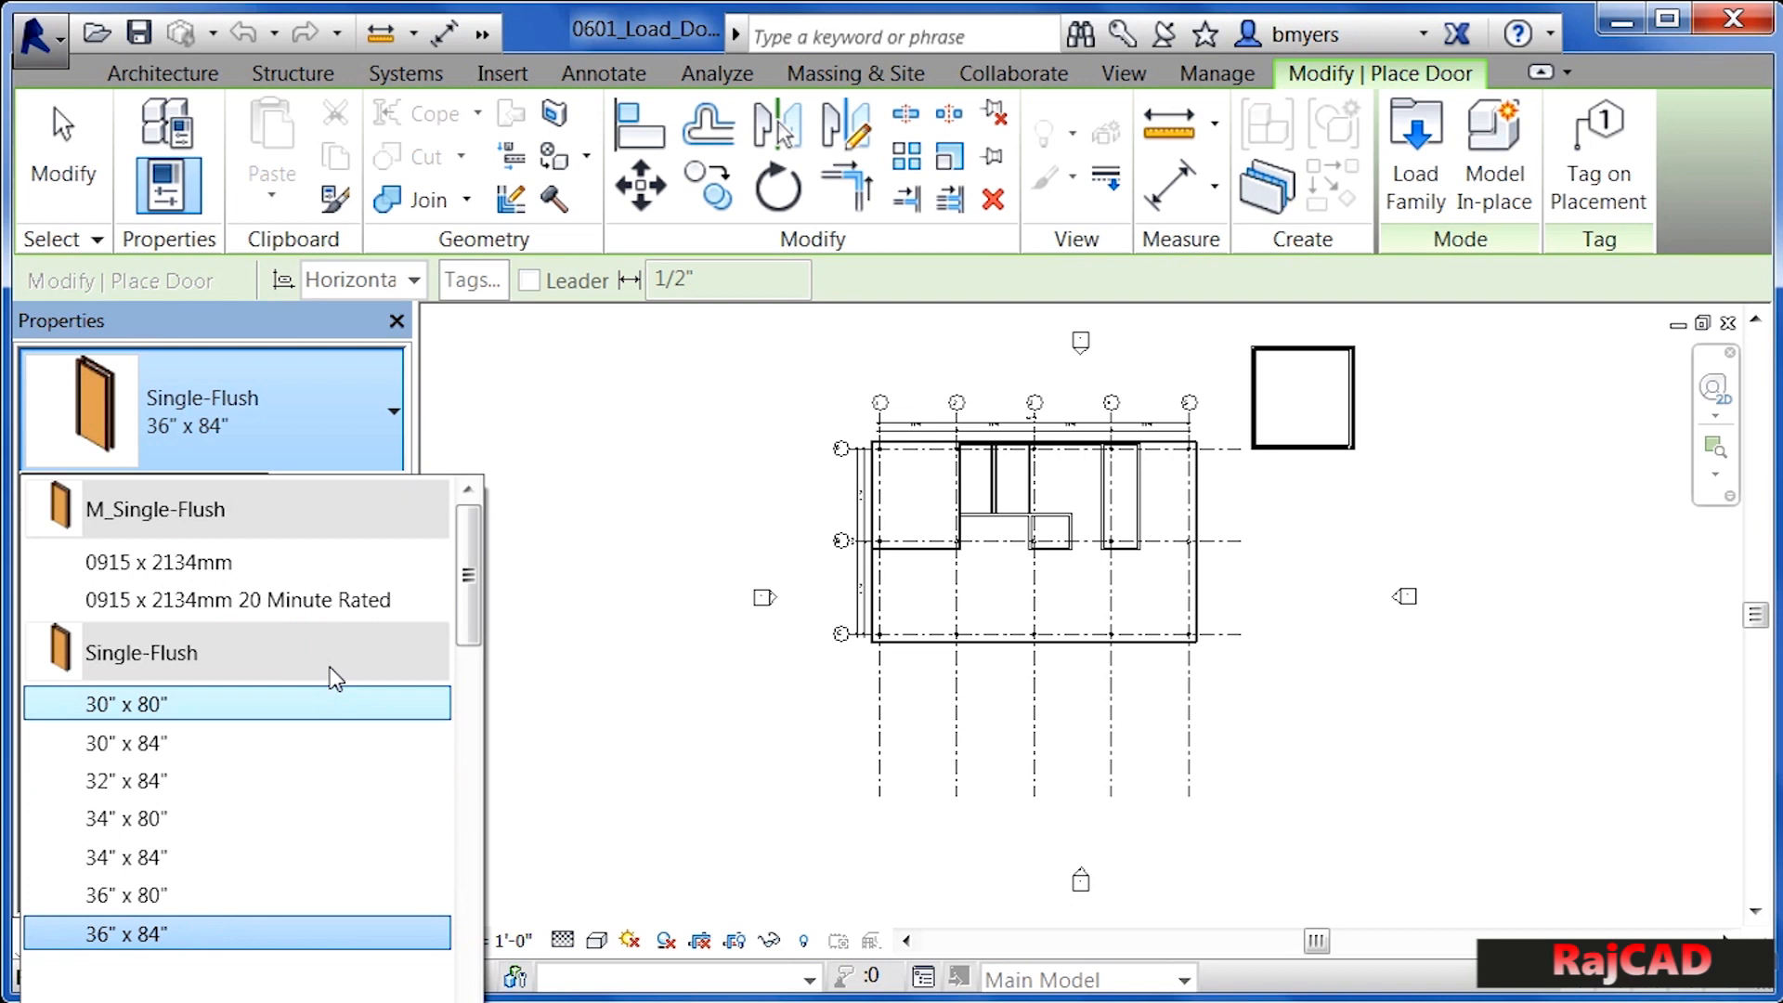
left_click(303, 325)
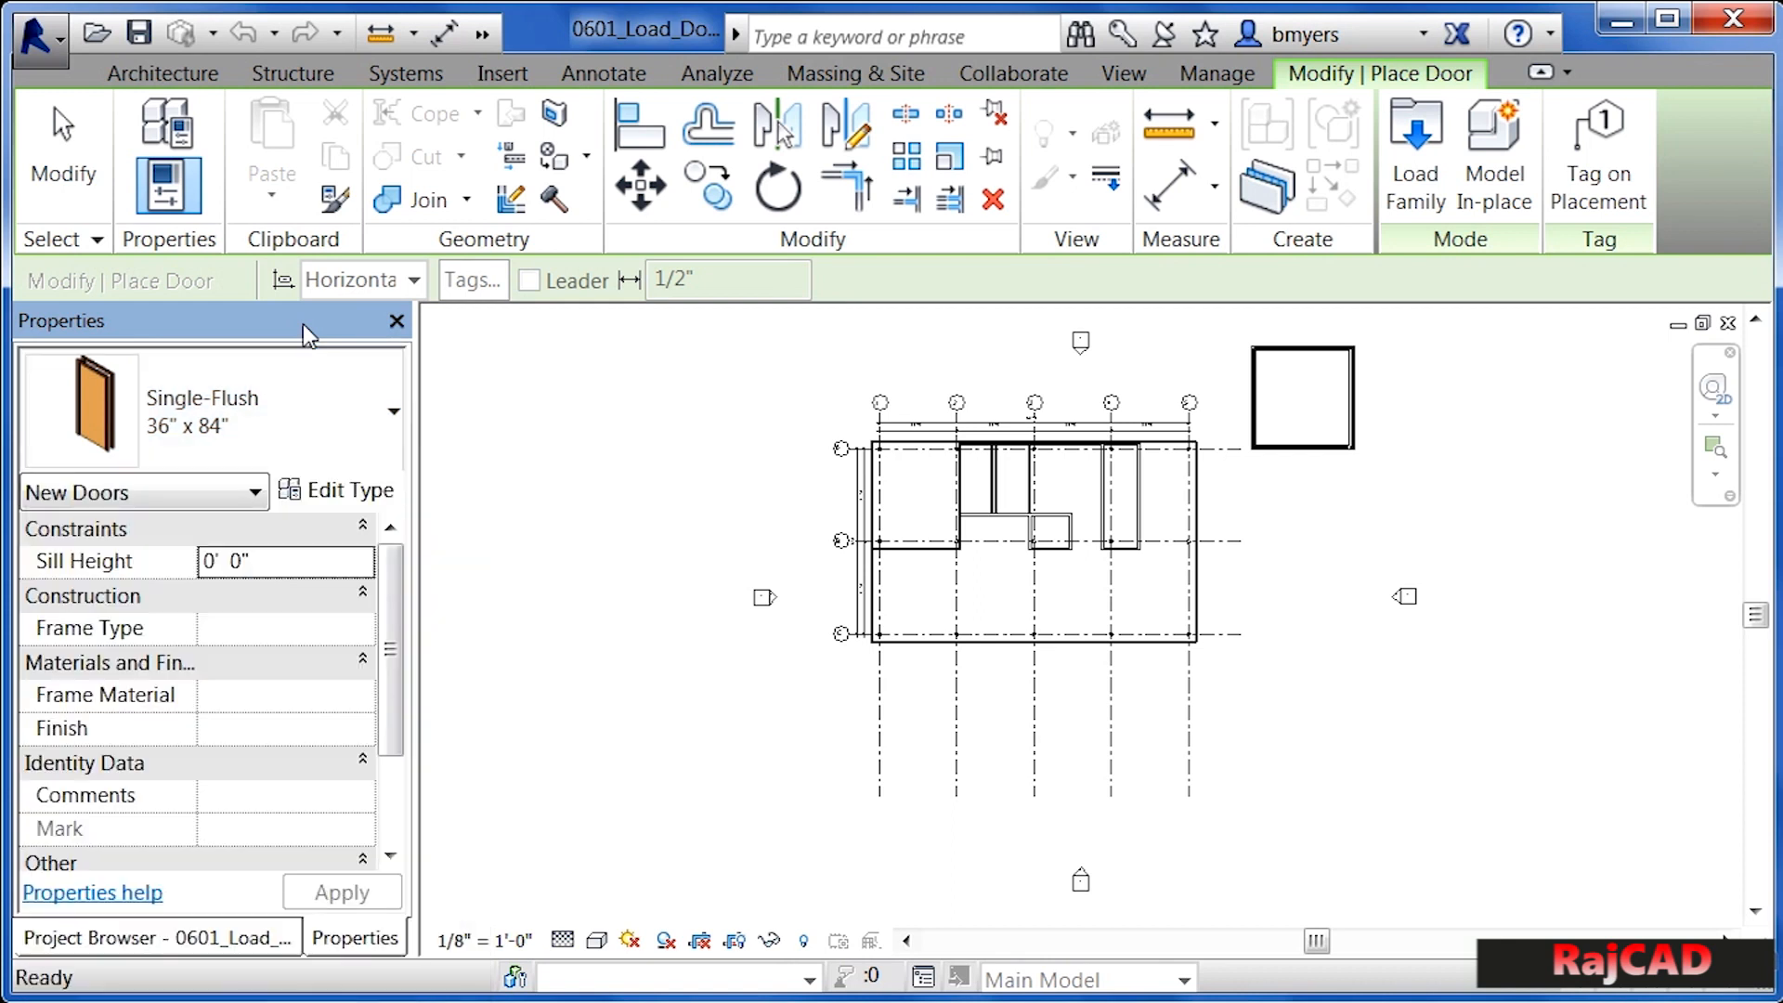
Open the US Imperial library's Doors folder for loading a family and preview Bifold-2 Panel.rfa
left_click(1413, 178)
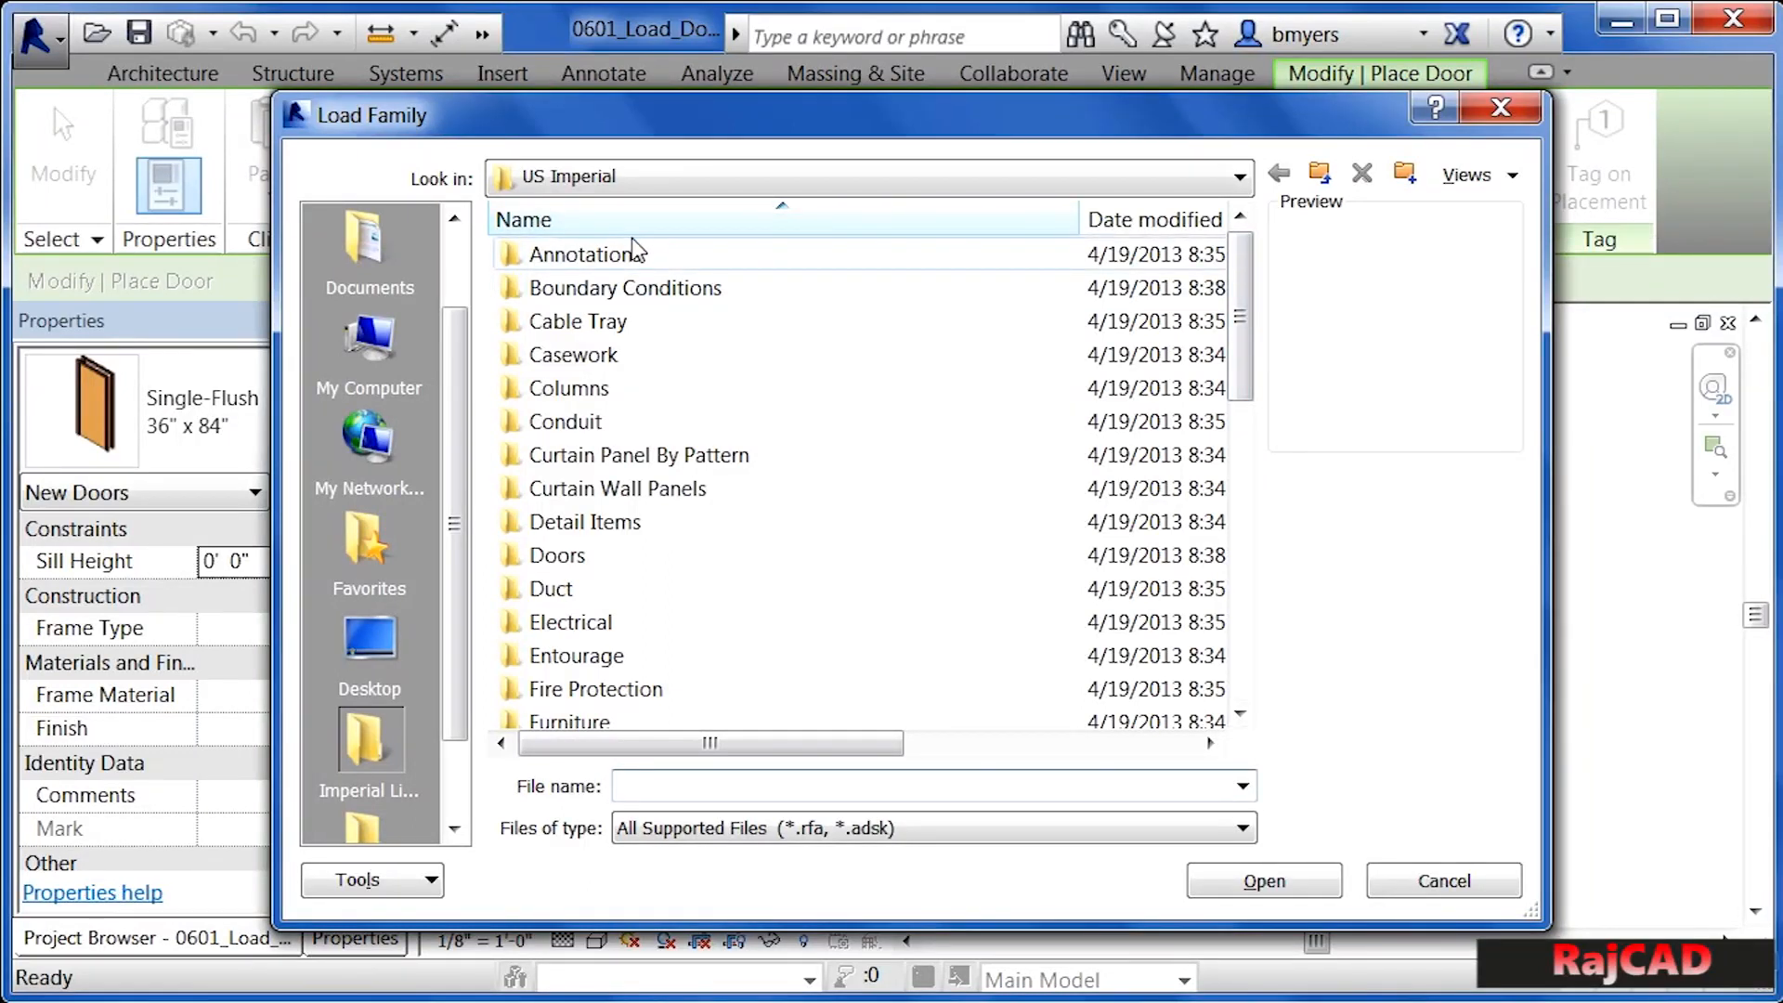
double_click(557, 555)
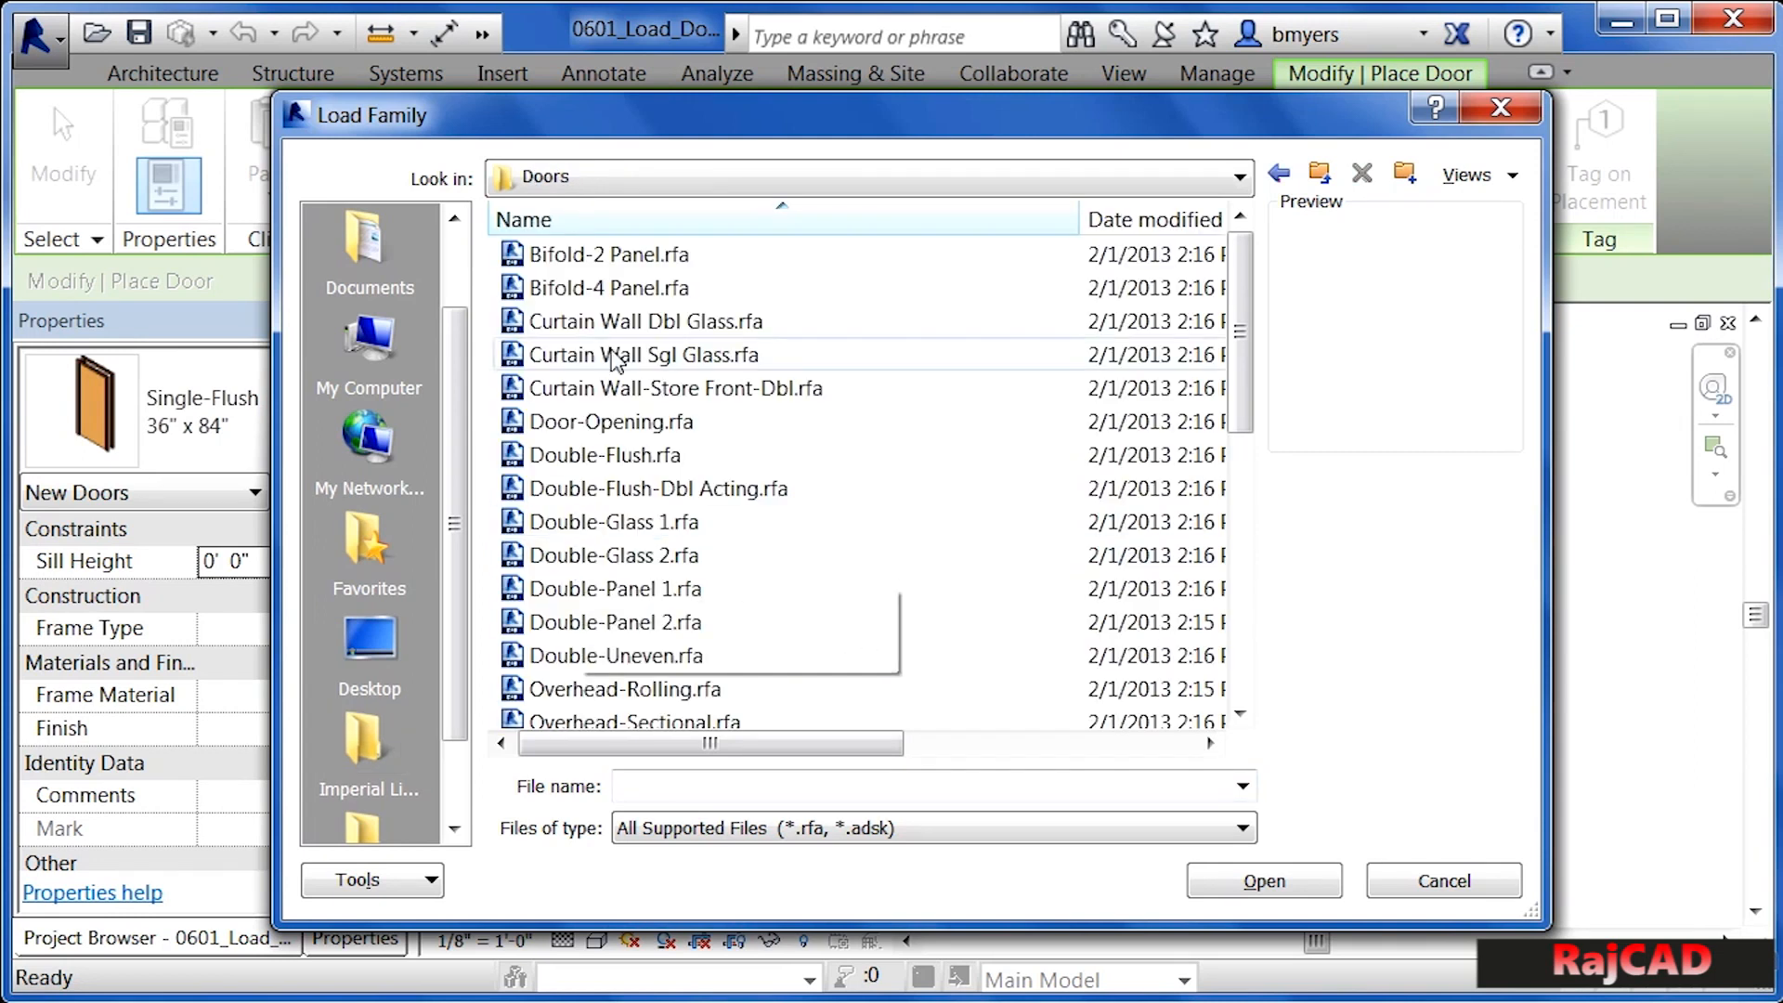
left_click(656, 257)
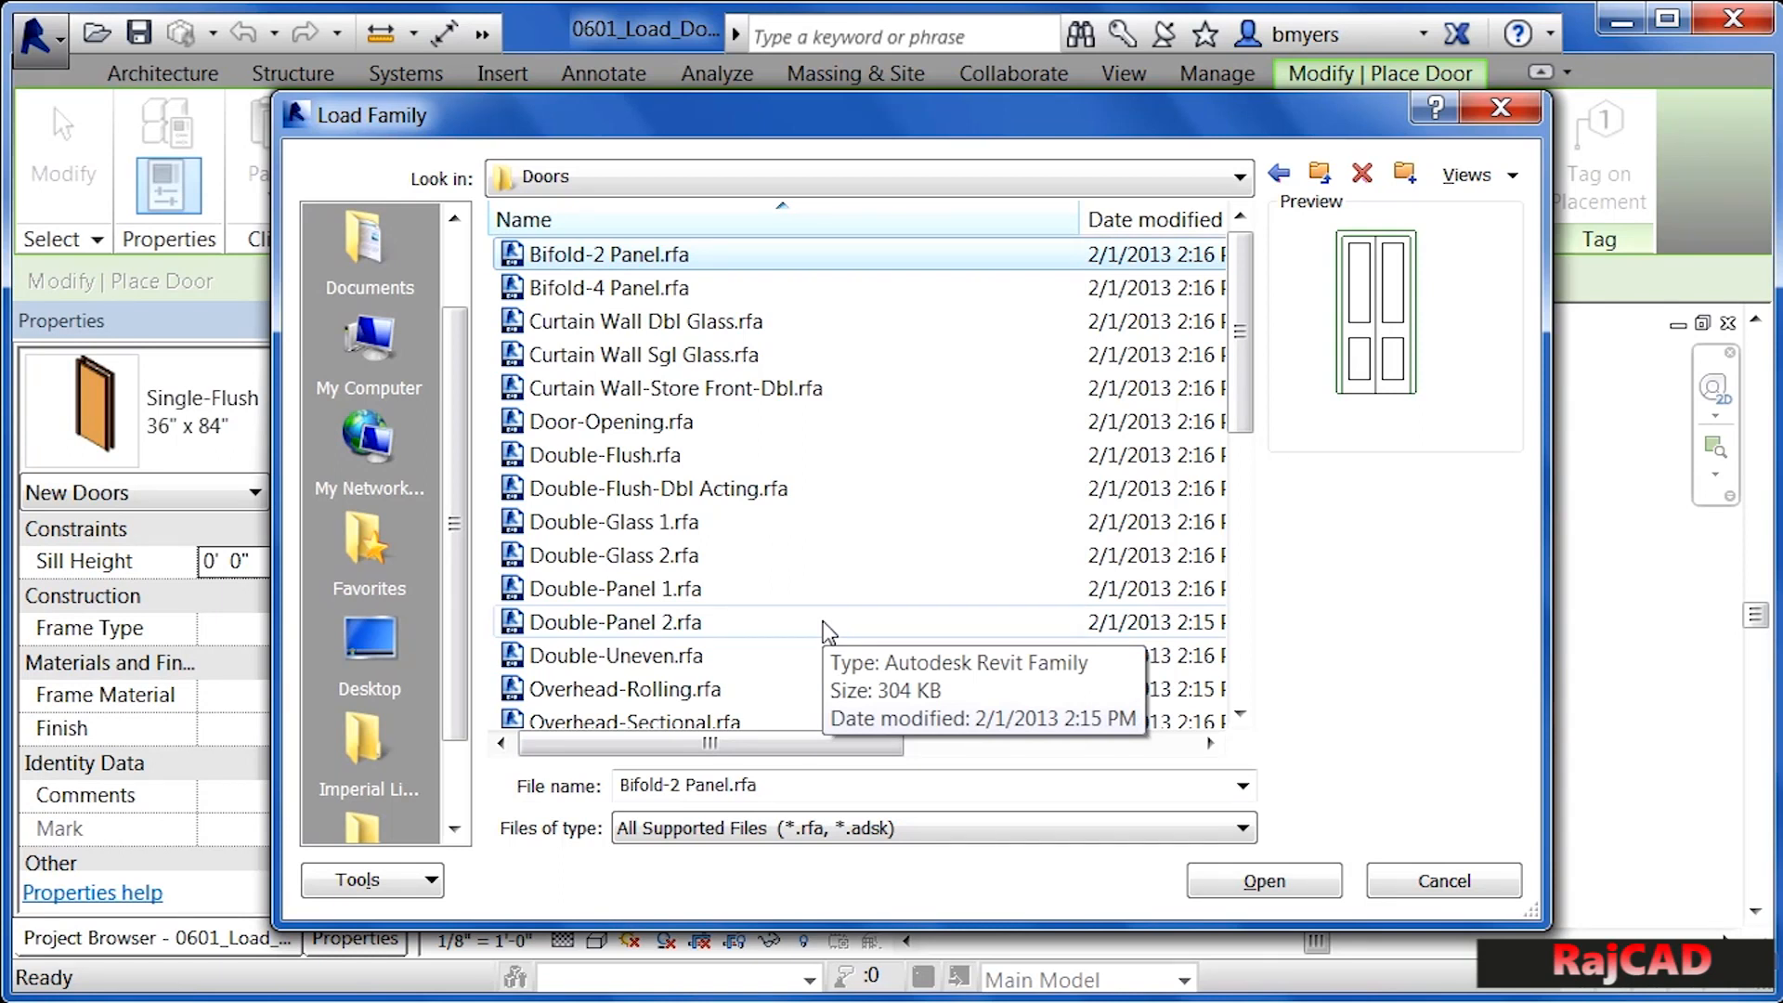
Examine the previews of the door families in the Doors folder one after another
key("Down")
key("Down")
key("Down")
key("Down")
key("Down")
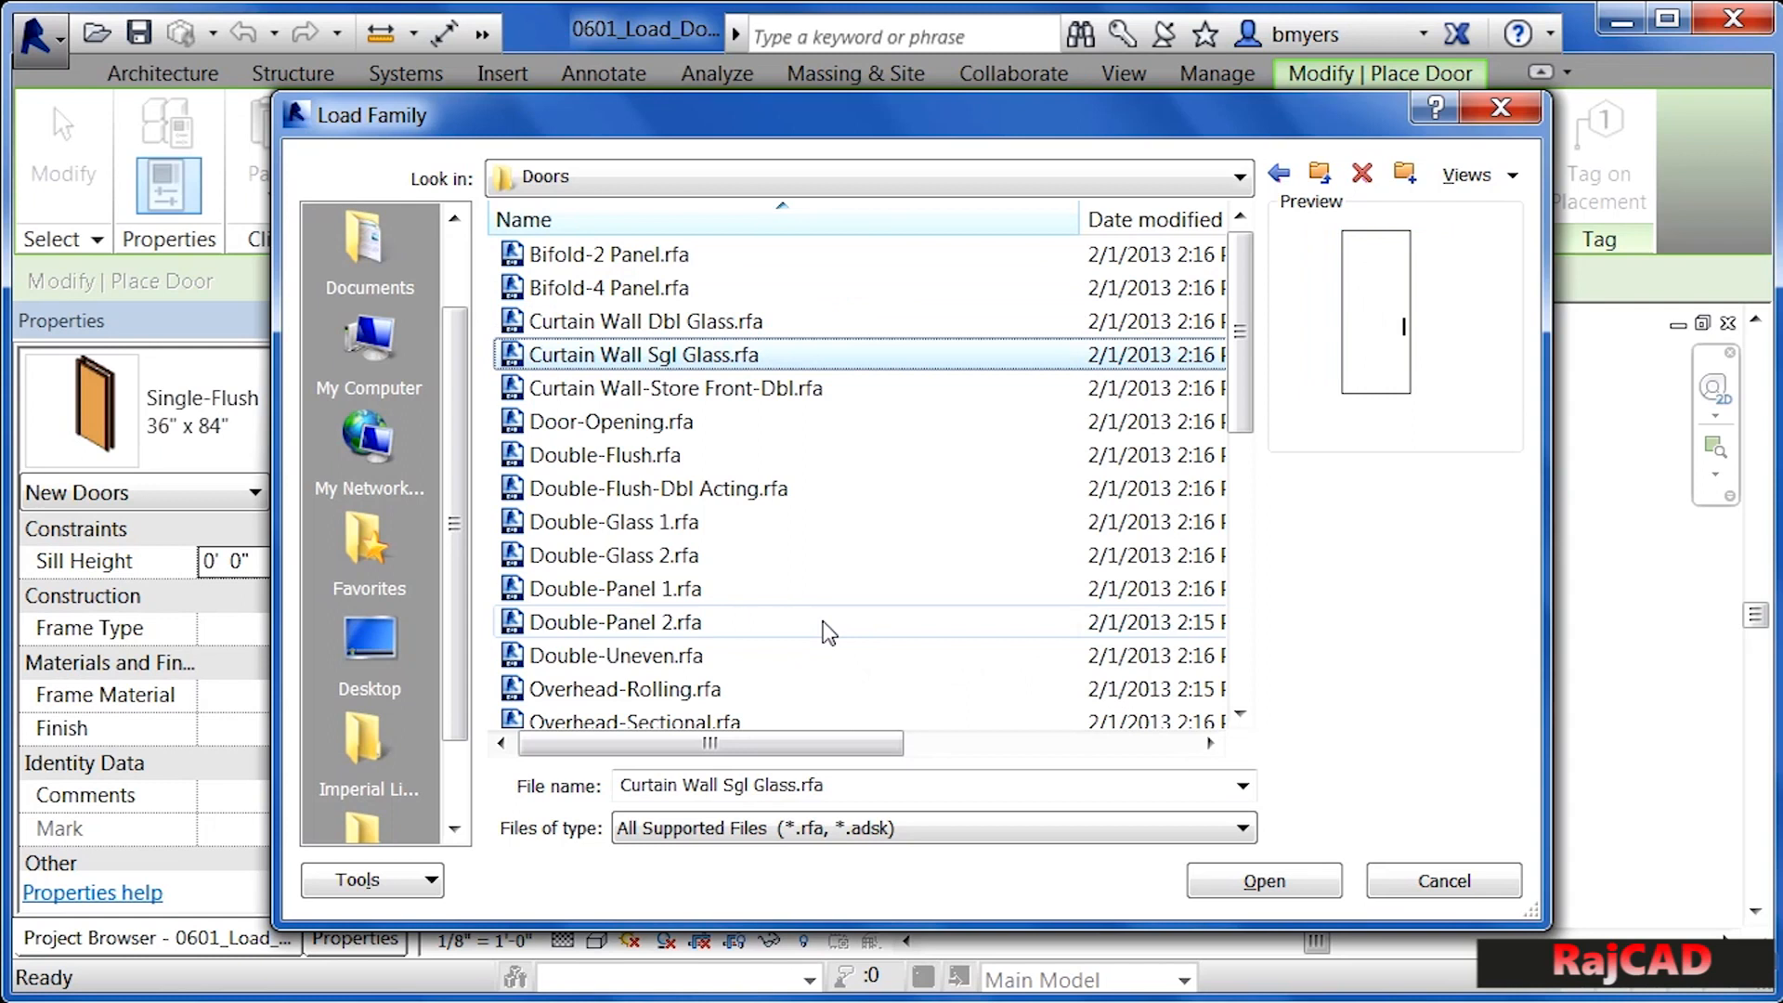
key("Down")
key("Down")
key("Down")
key("Down")
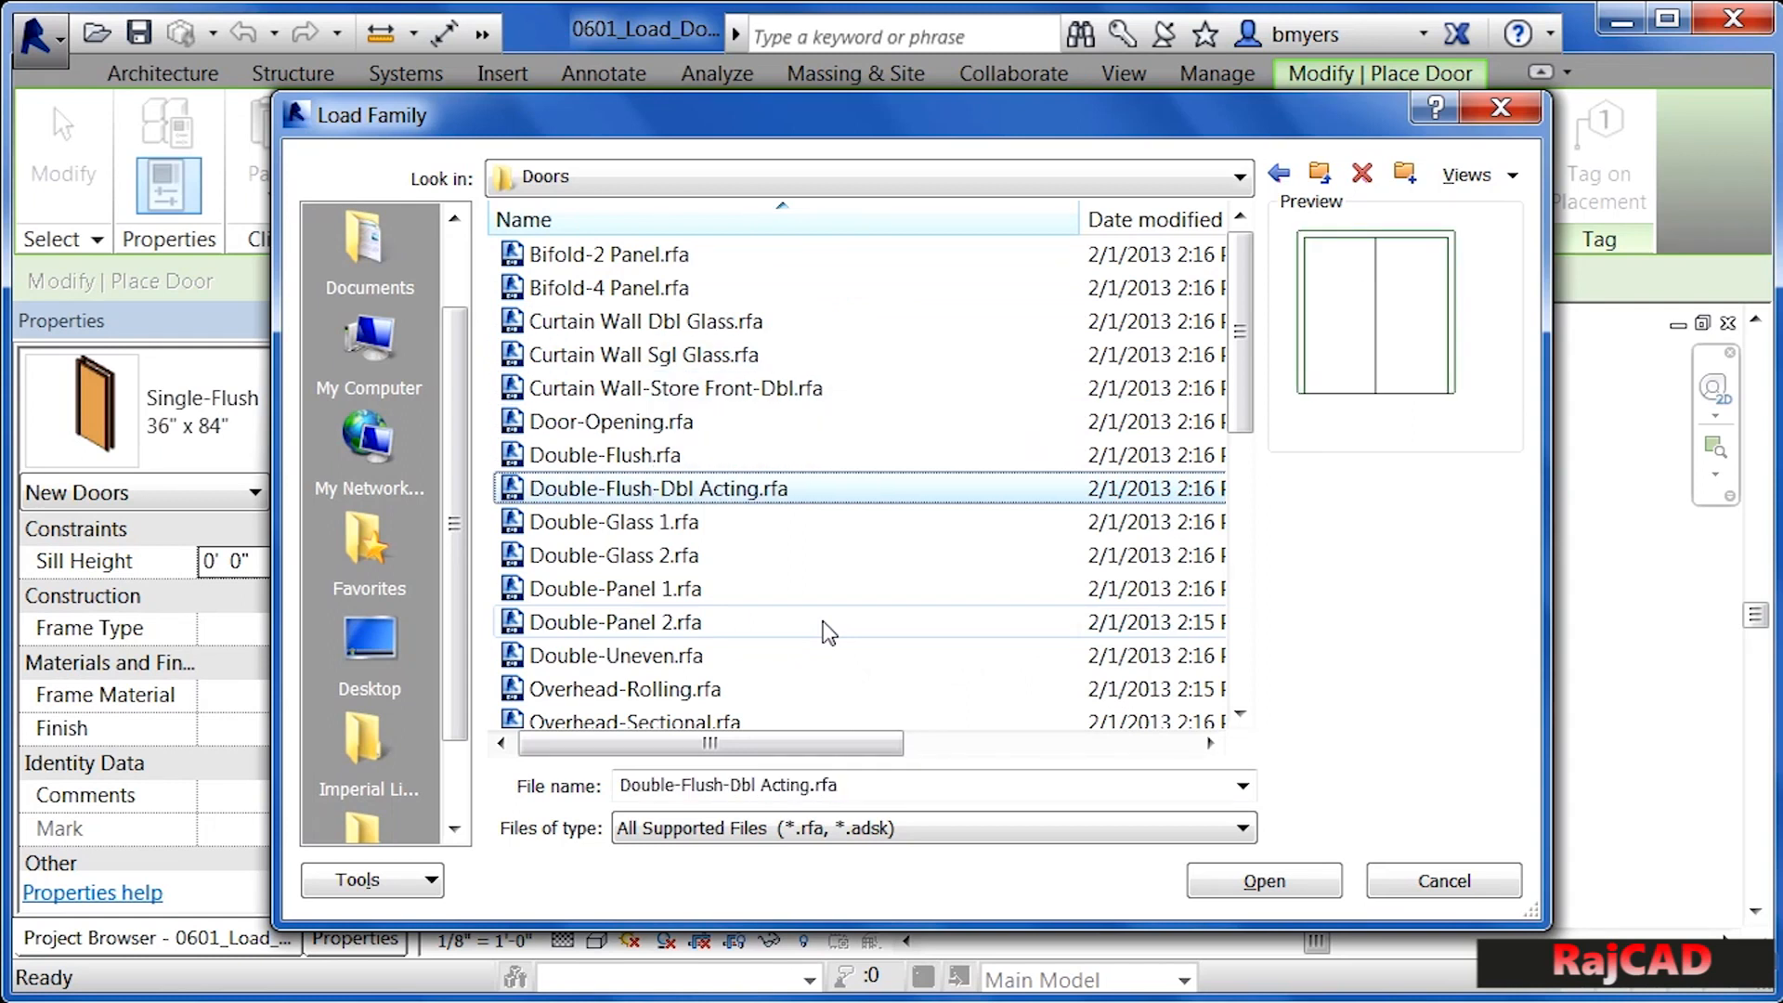
key("Down")
key("Down")
key("Down")
key("Down")
key("Down")
key("Down")
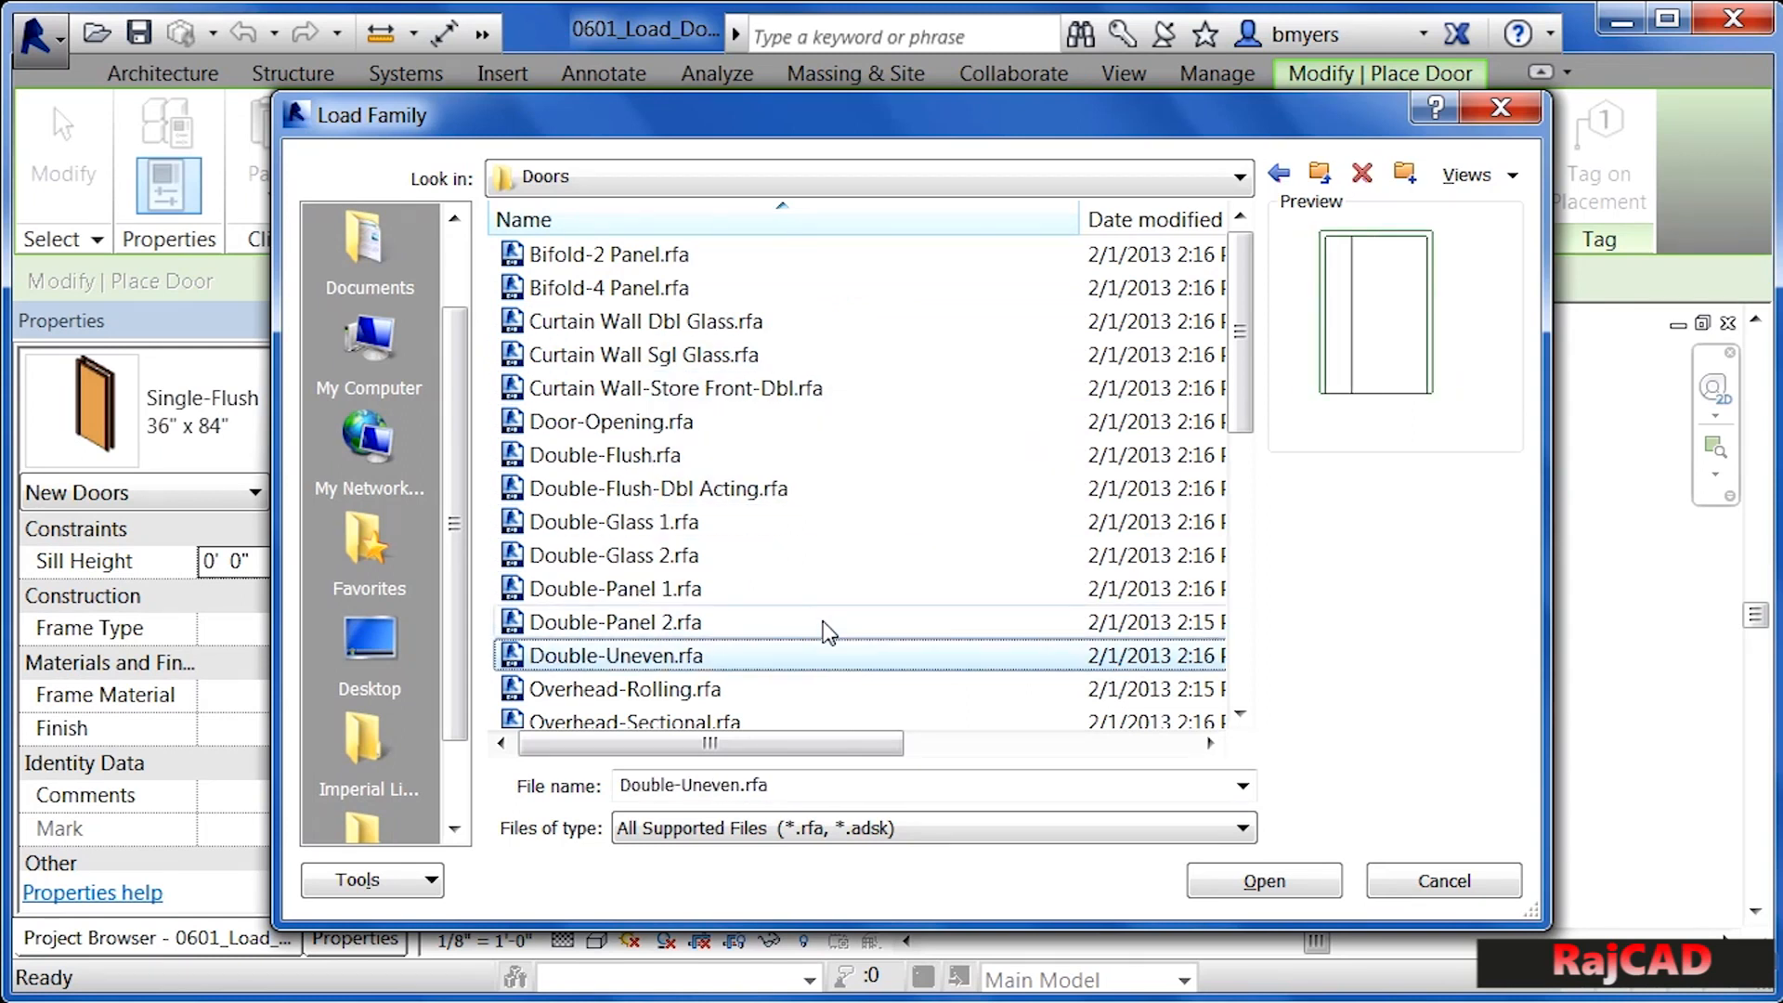
key("Down")
key("Down")
key("Down")
key("Down")
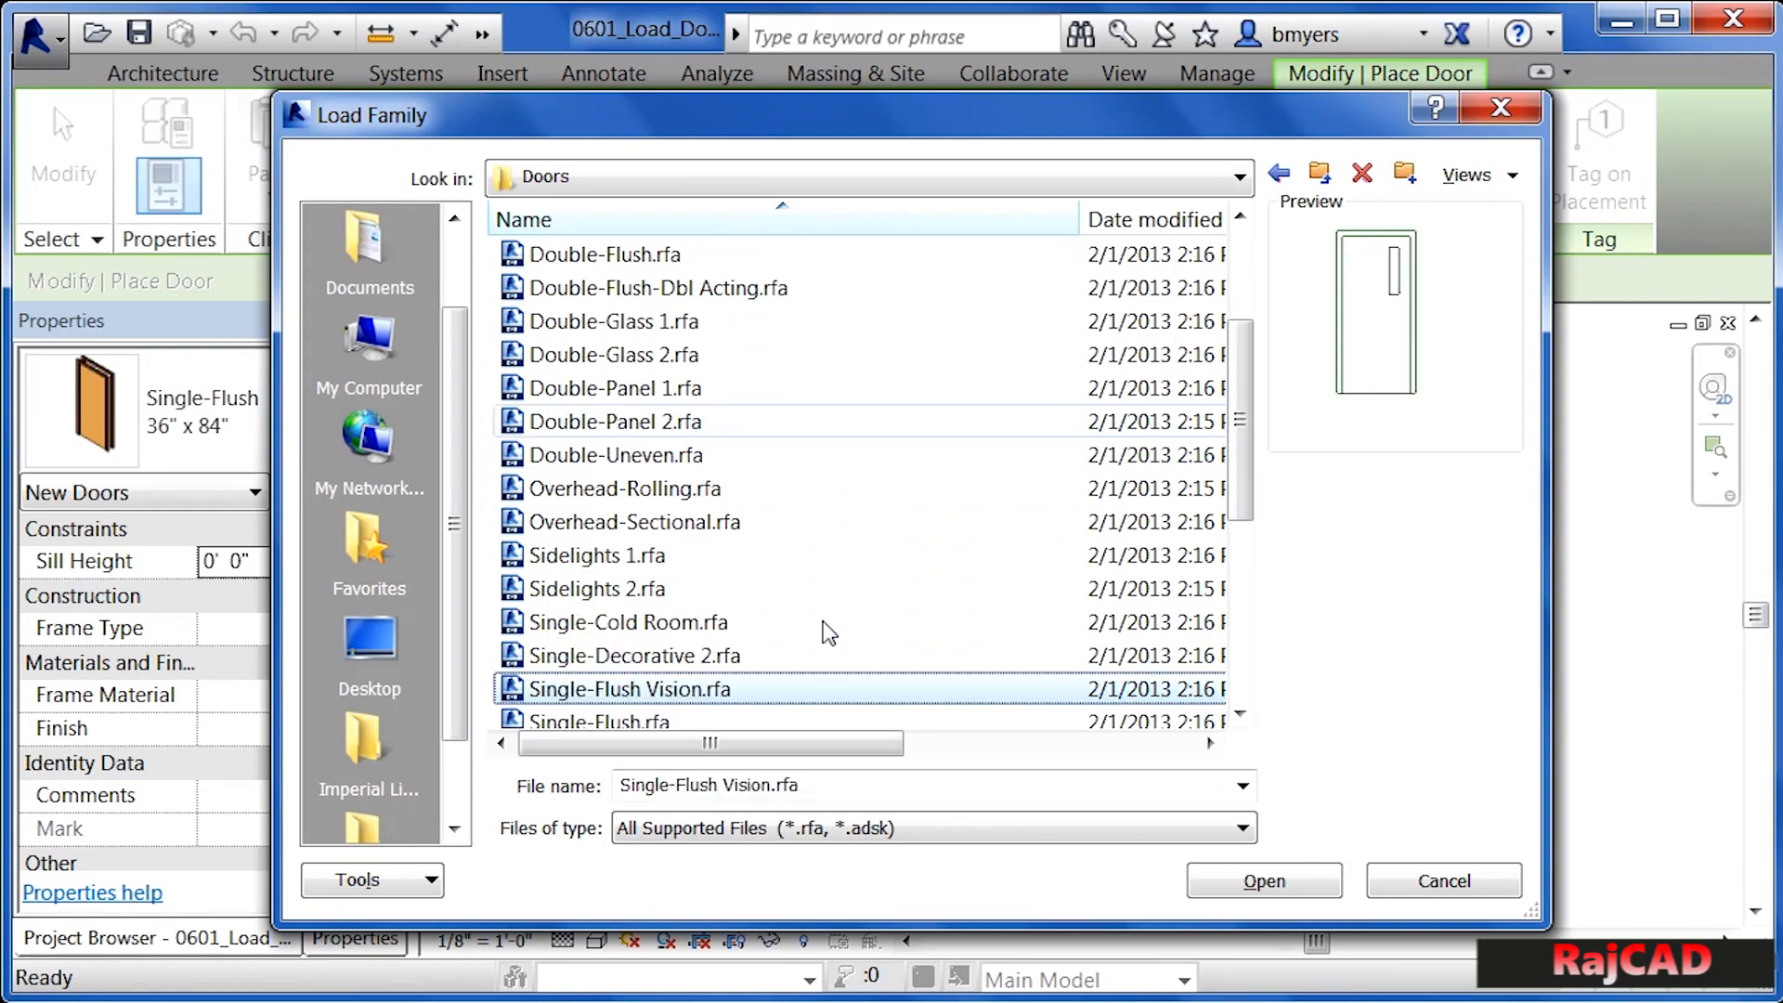
key("Up")
key("Up")
key("Up")
key("Up")
key("Up")
key("Up")
key("Up")
key("Up")
key("Up")
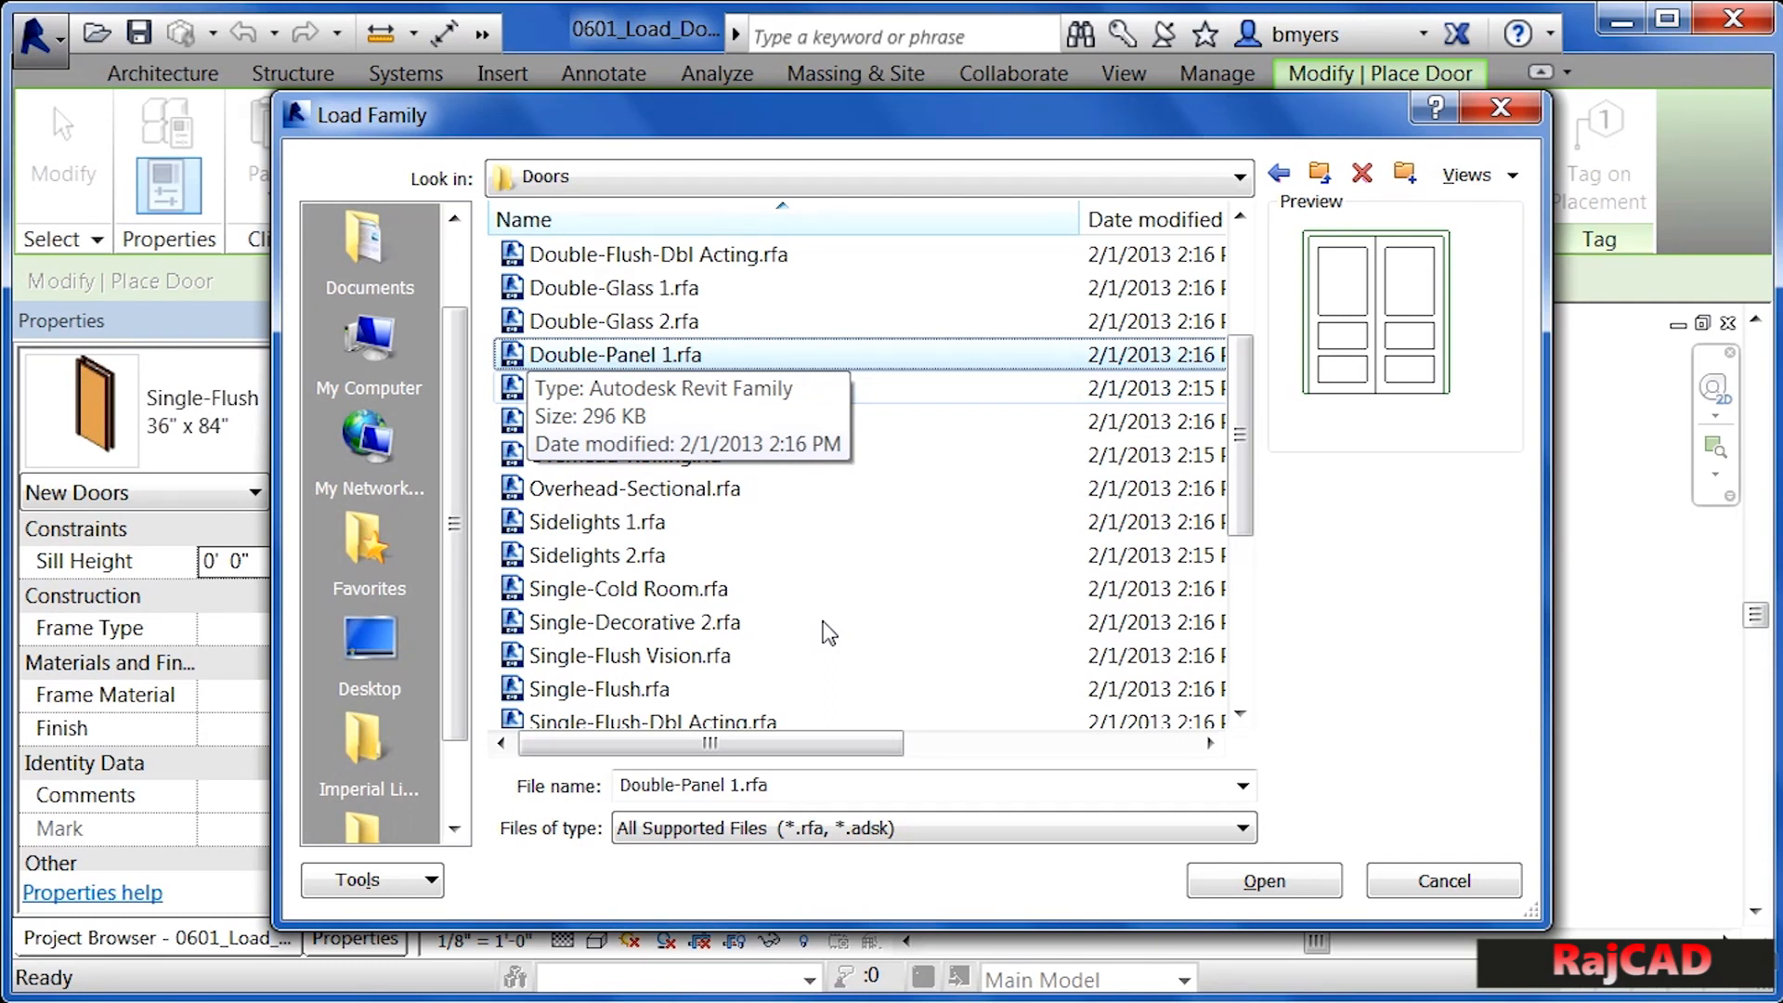
key("Up")
key("Up")
key("Up")
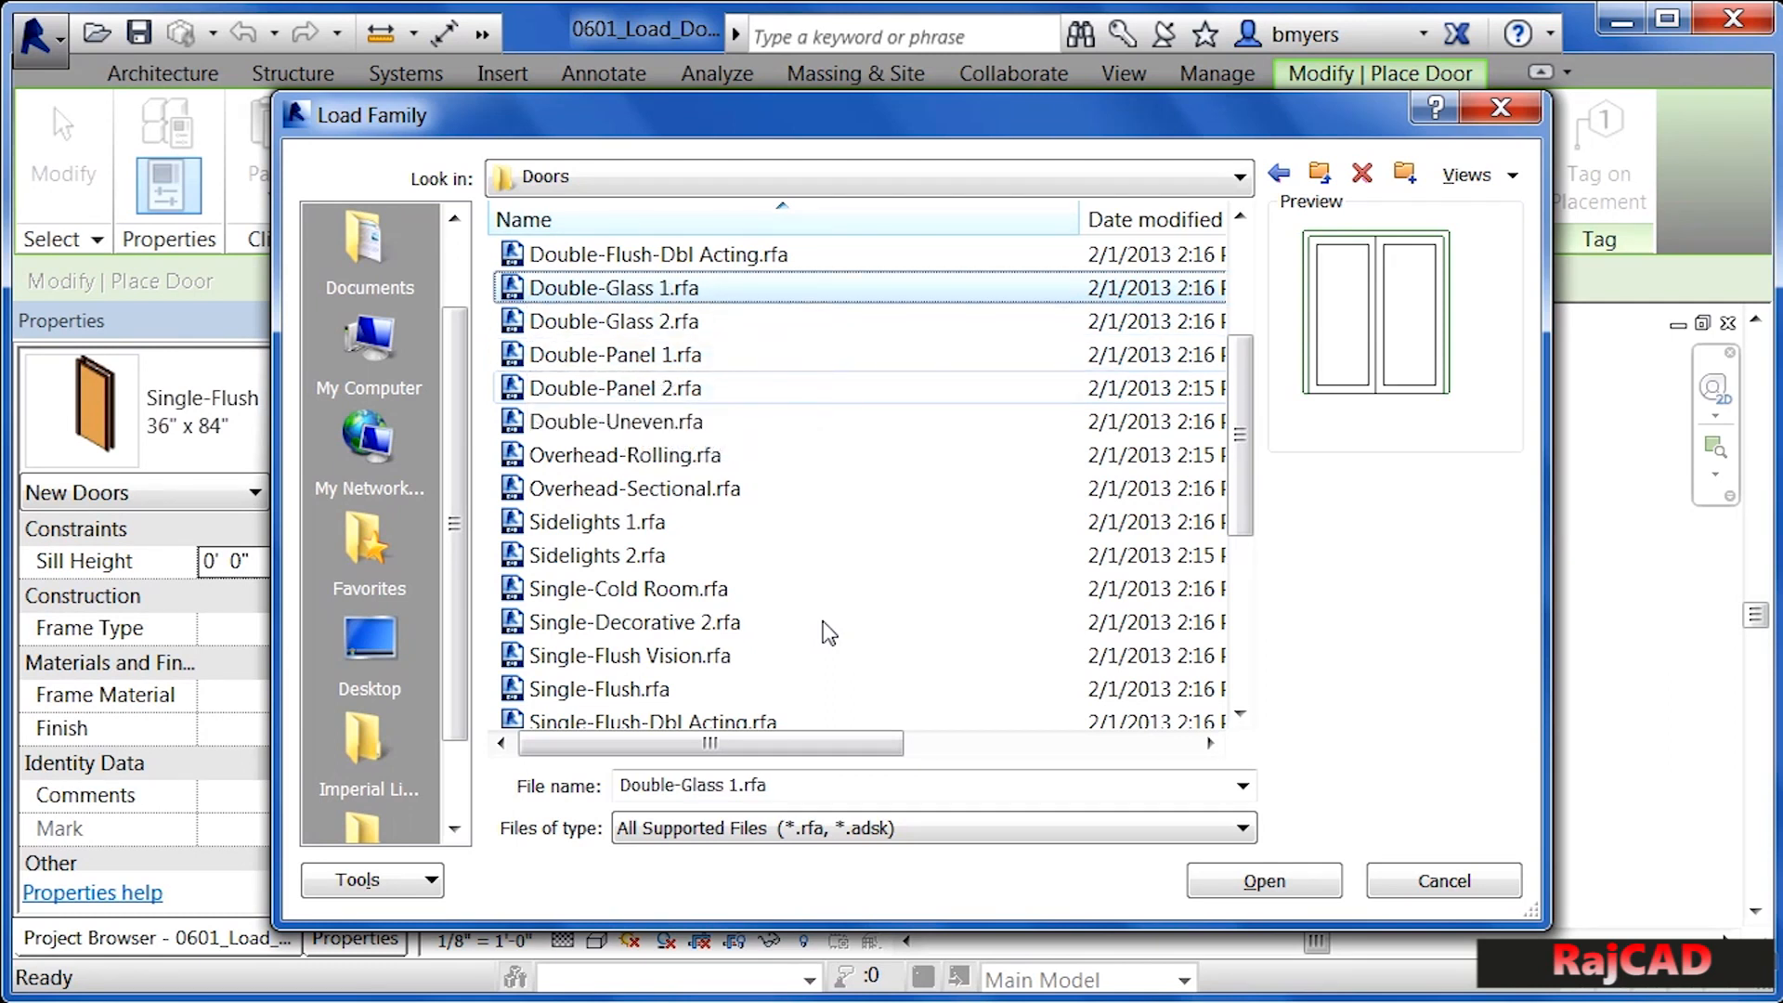
key("Up")
key("Up")
key("Up")
key("Up")
key("Up")
key("Up")
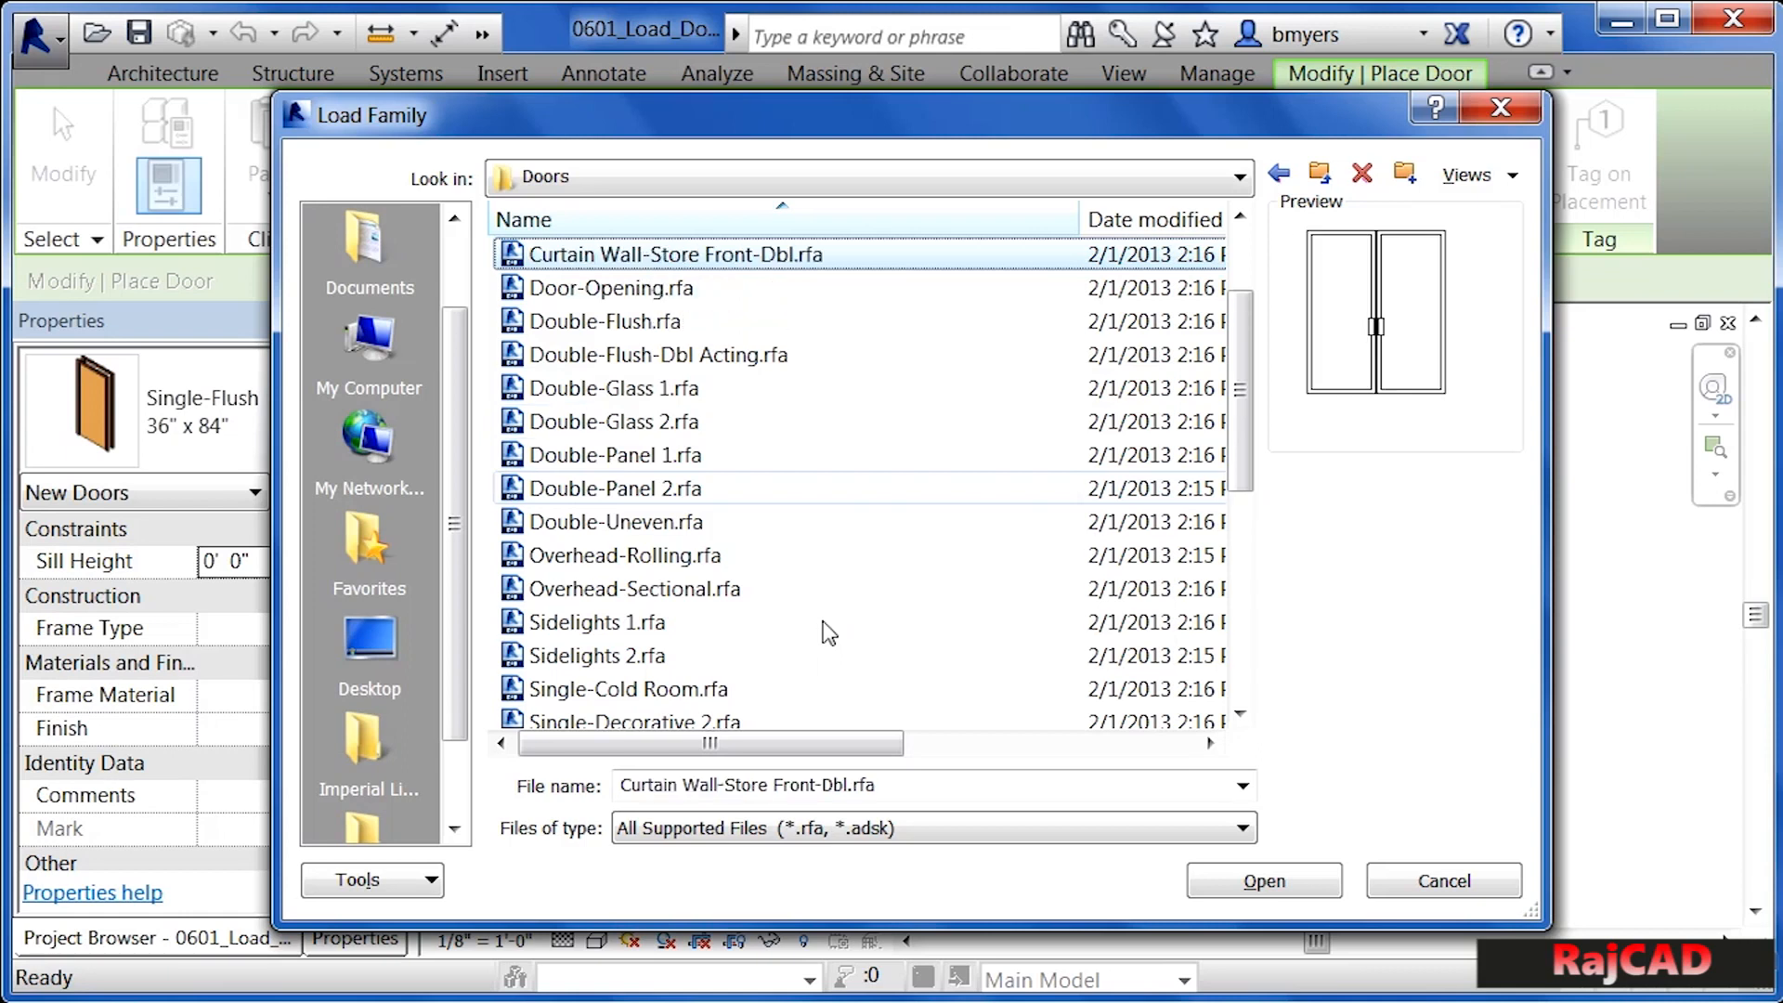
key("Up")
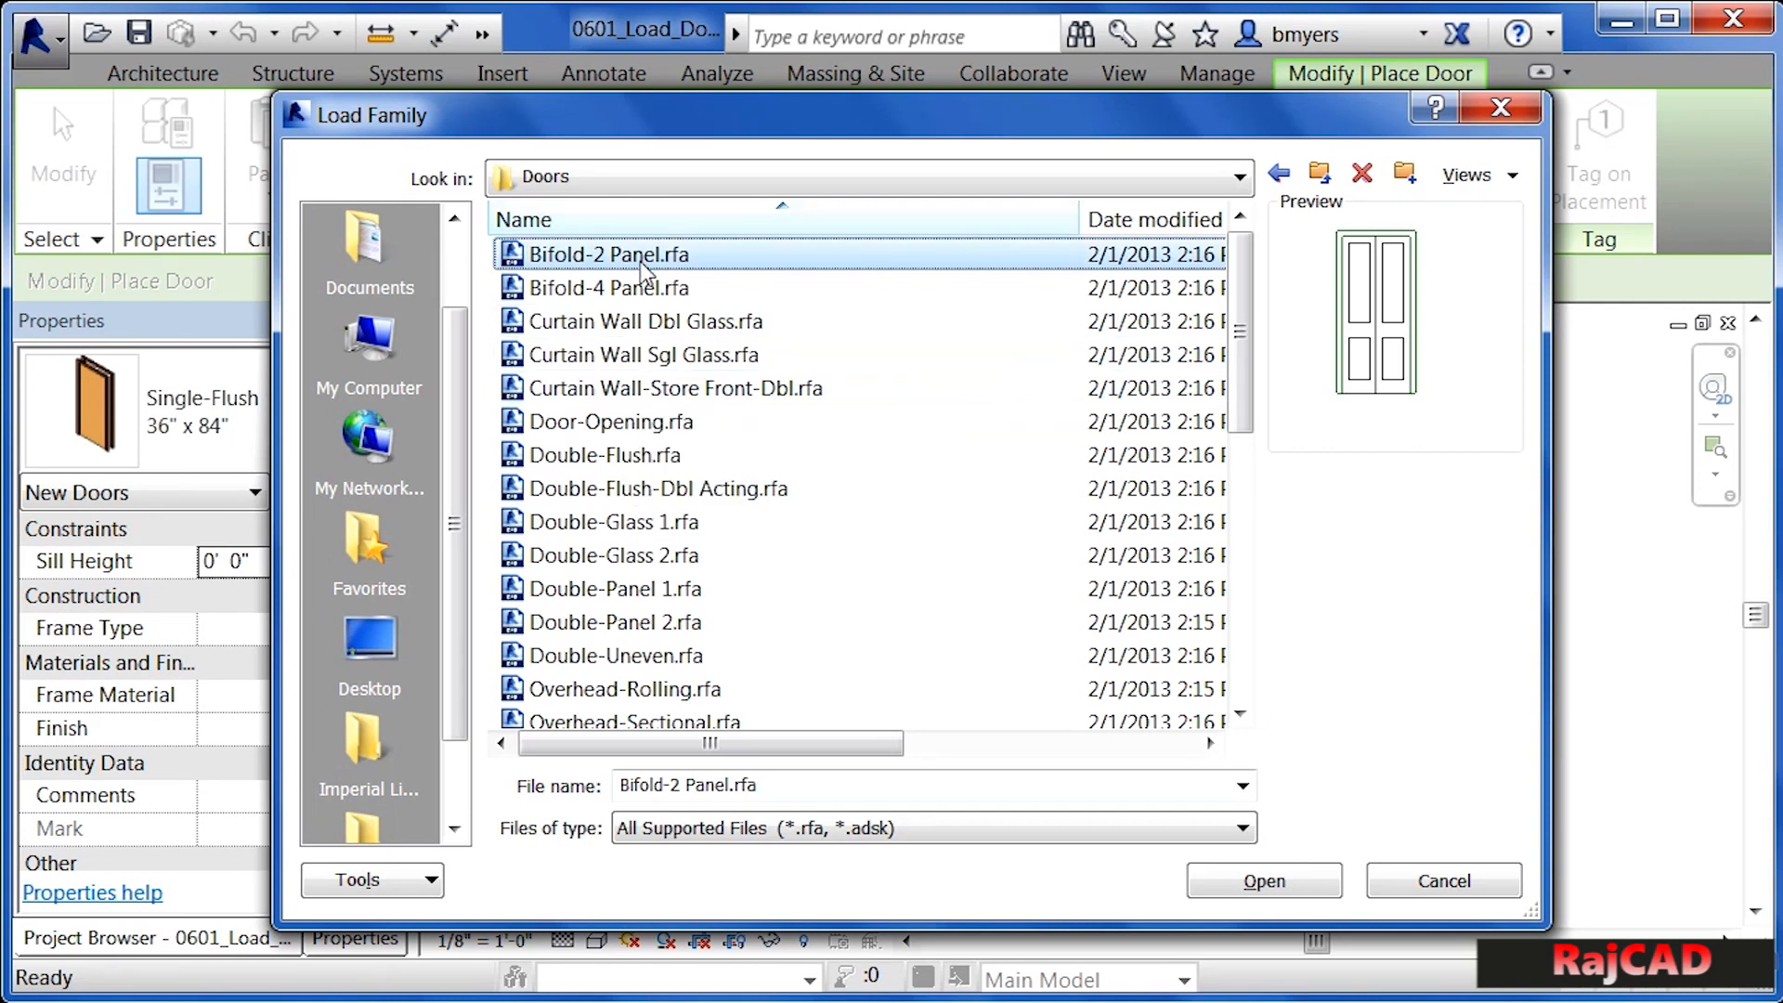
Load the Curtain Wall-Store Front-Dbl.rfa family and check the list of door types for it
left_click(601, 392)
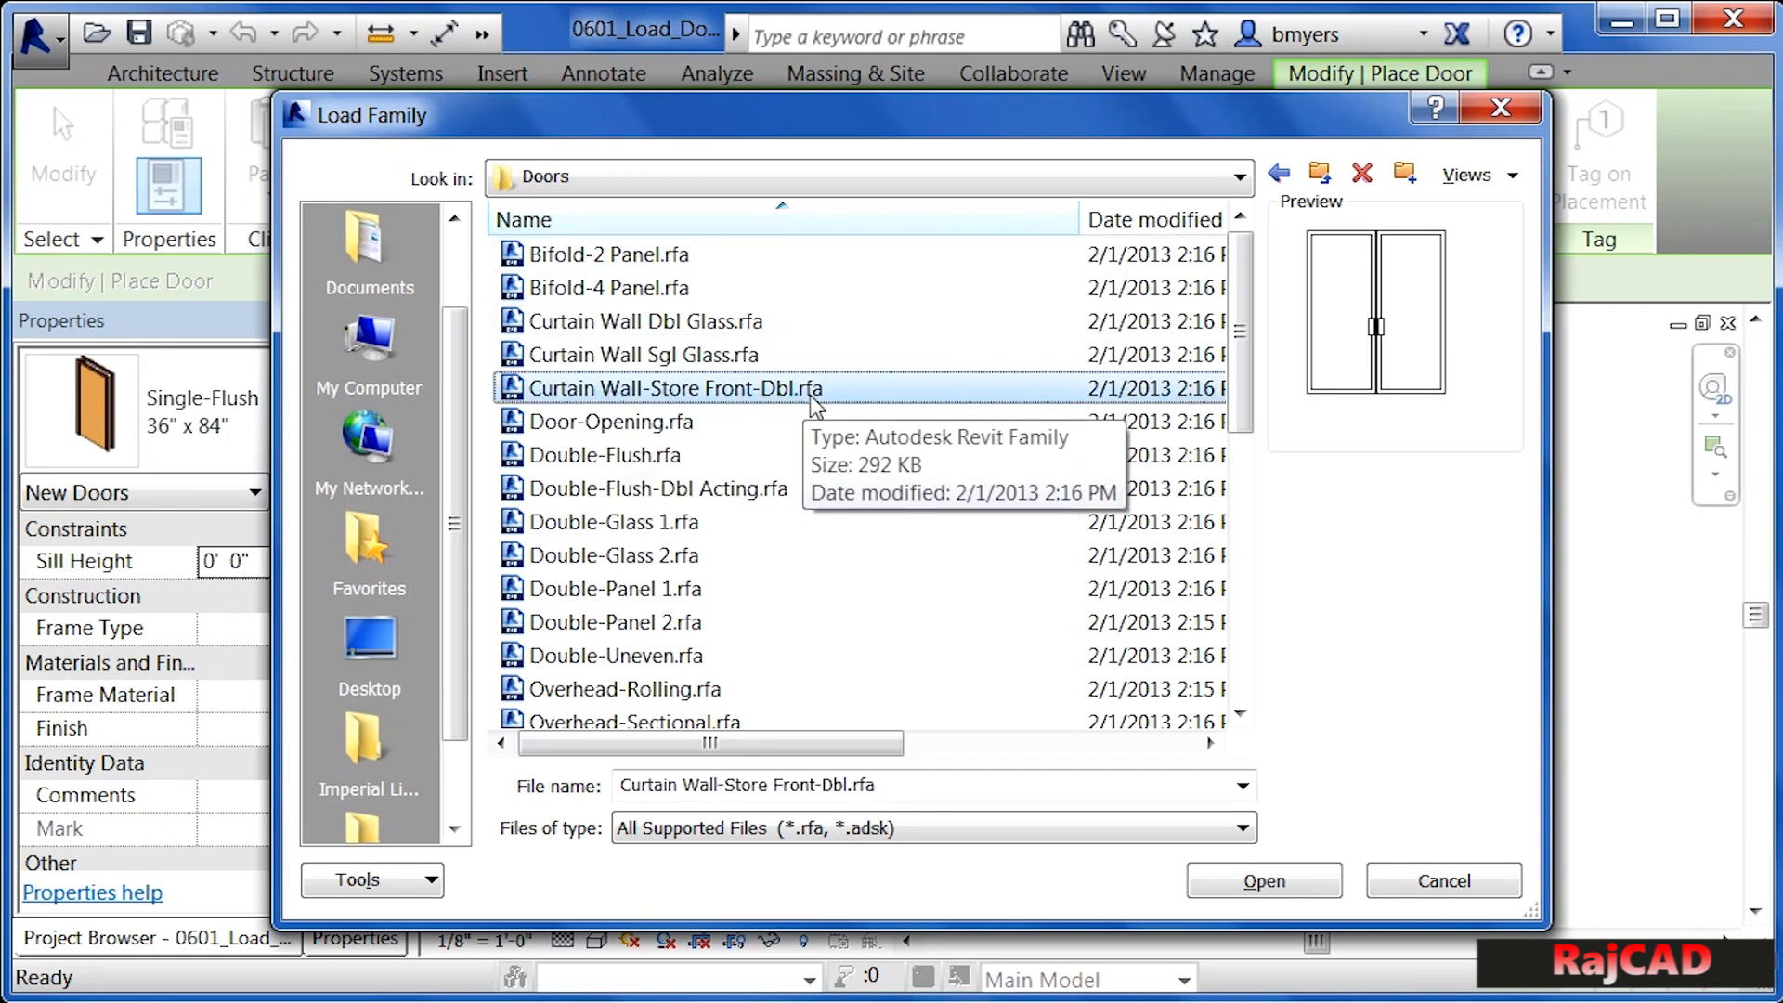
left_click(1258, 887)
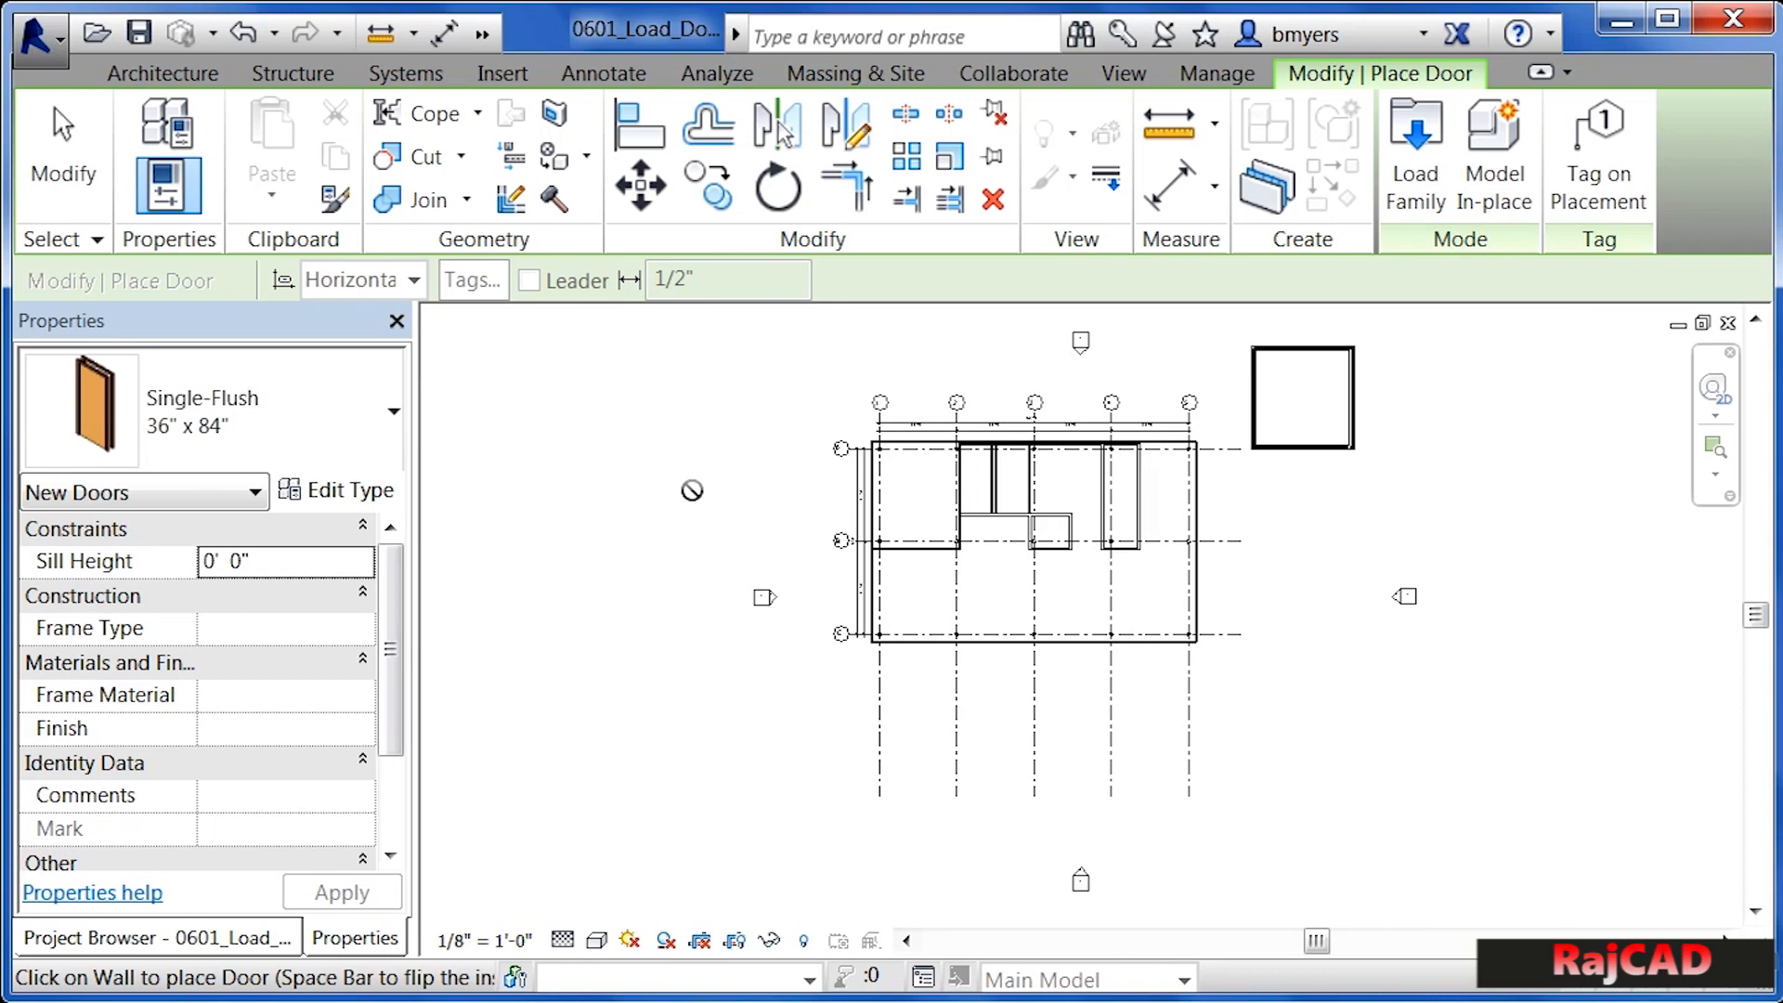
left_click(377, 426)
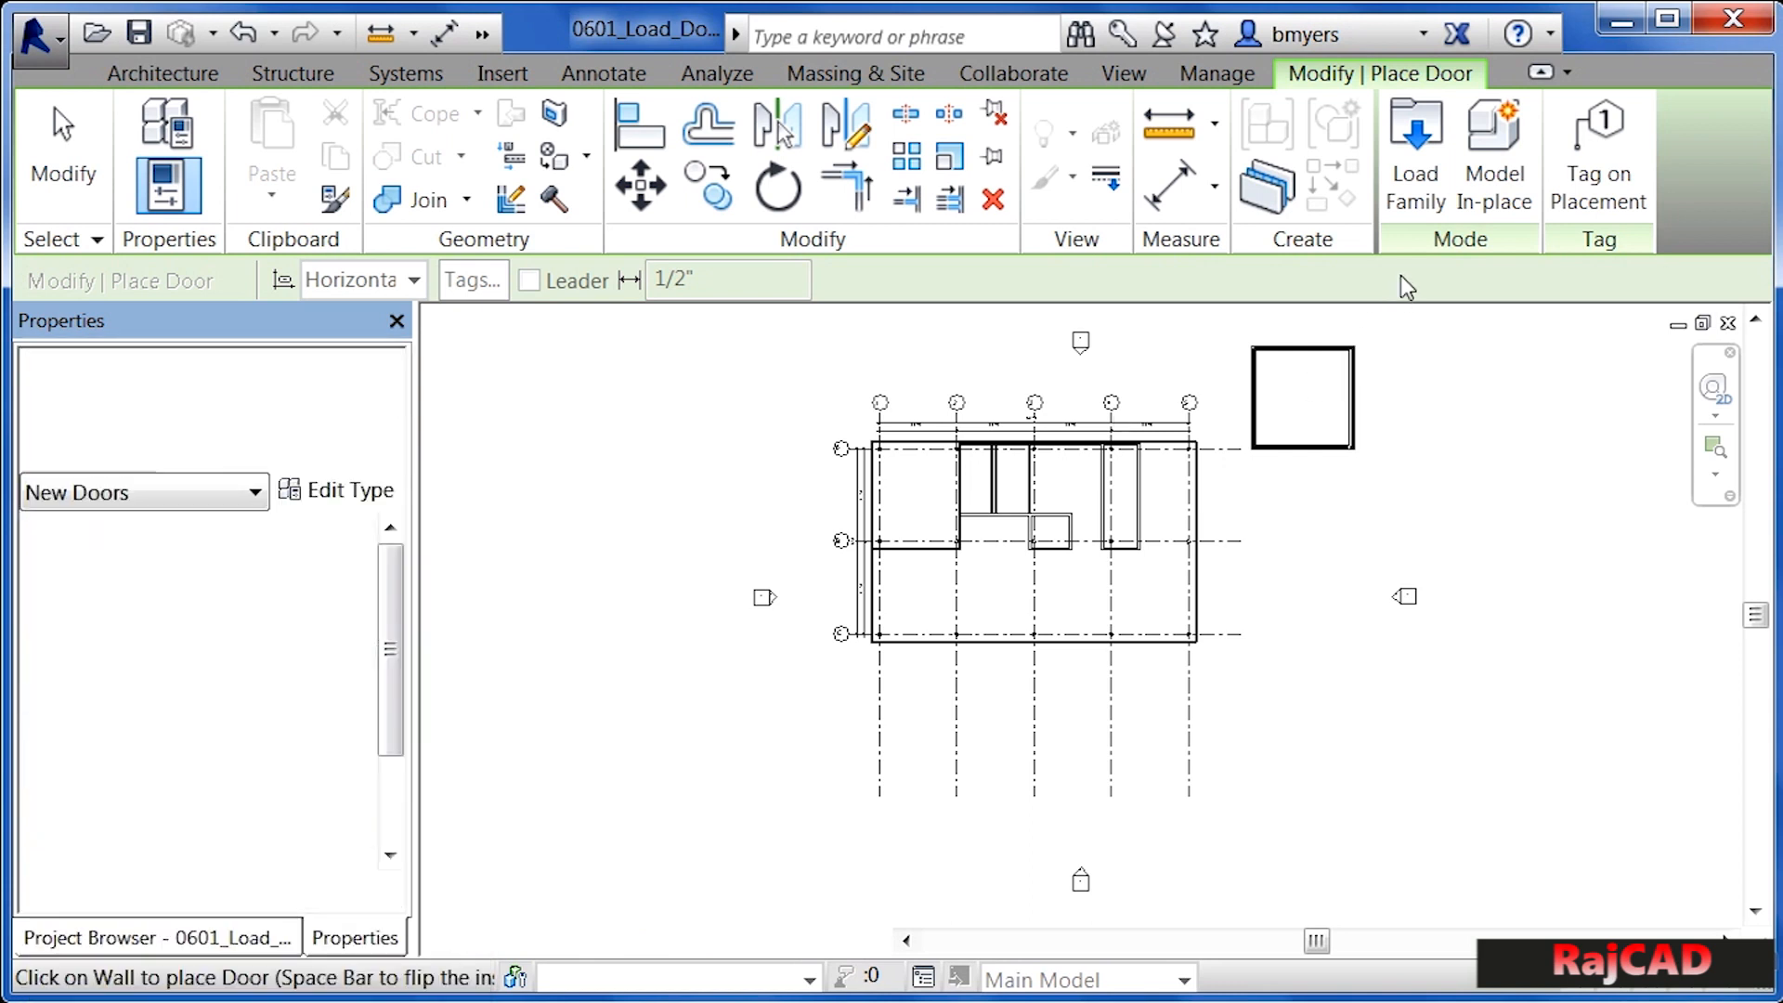
Load the Overhead-Sectional.rfa door family from the US Imperial Doors folder
left_click(1428, 186)
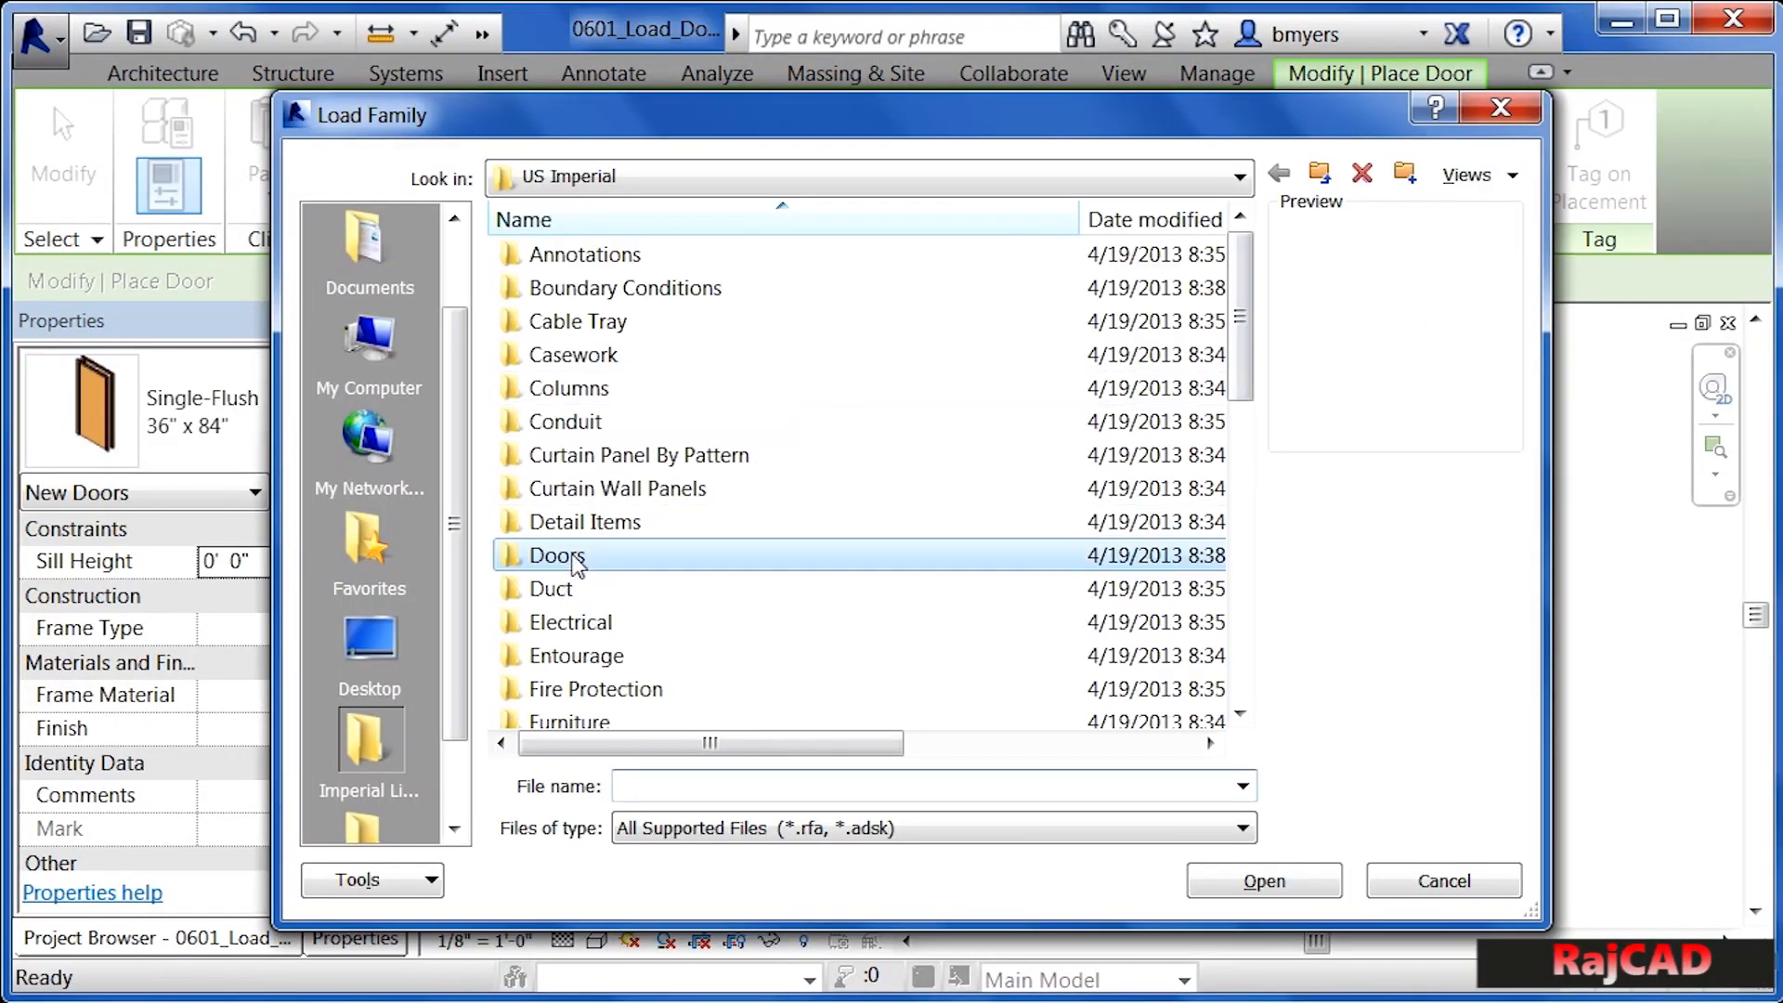
double_click(570, 556)
left_click_drag(1240, 290, 1235, 442)
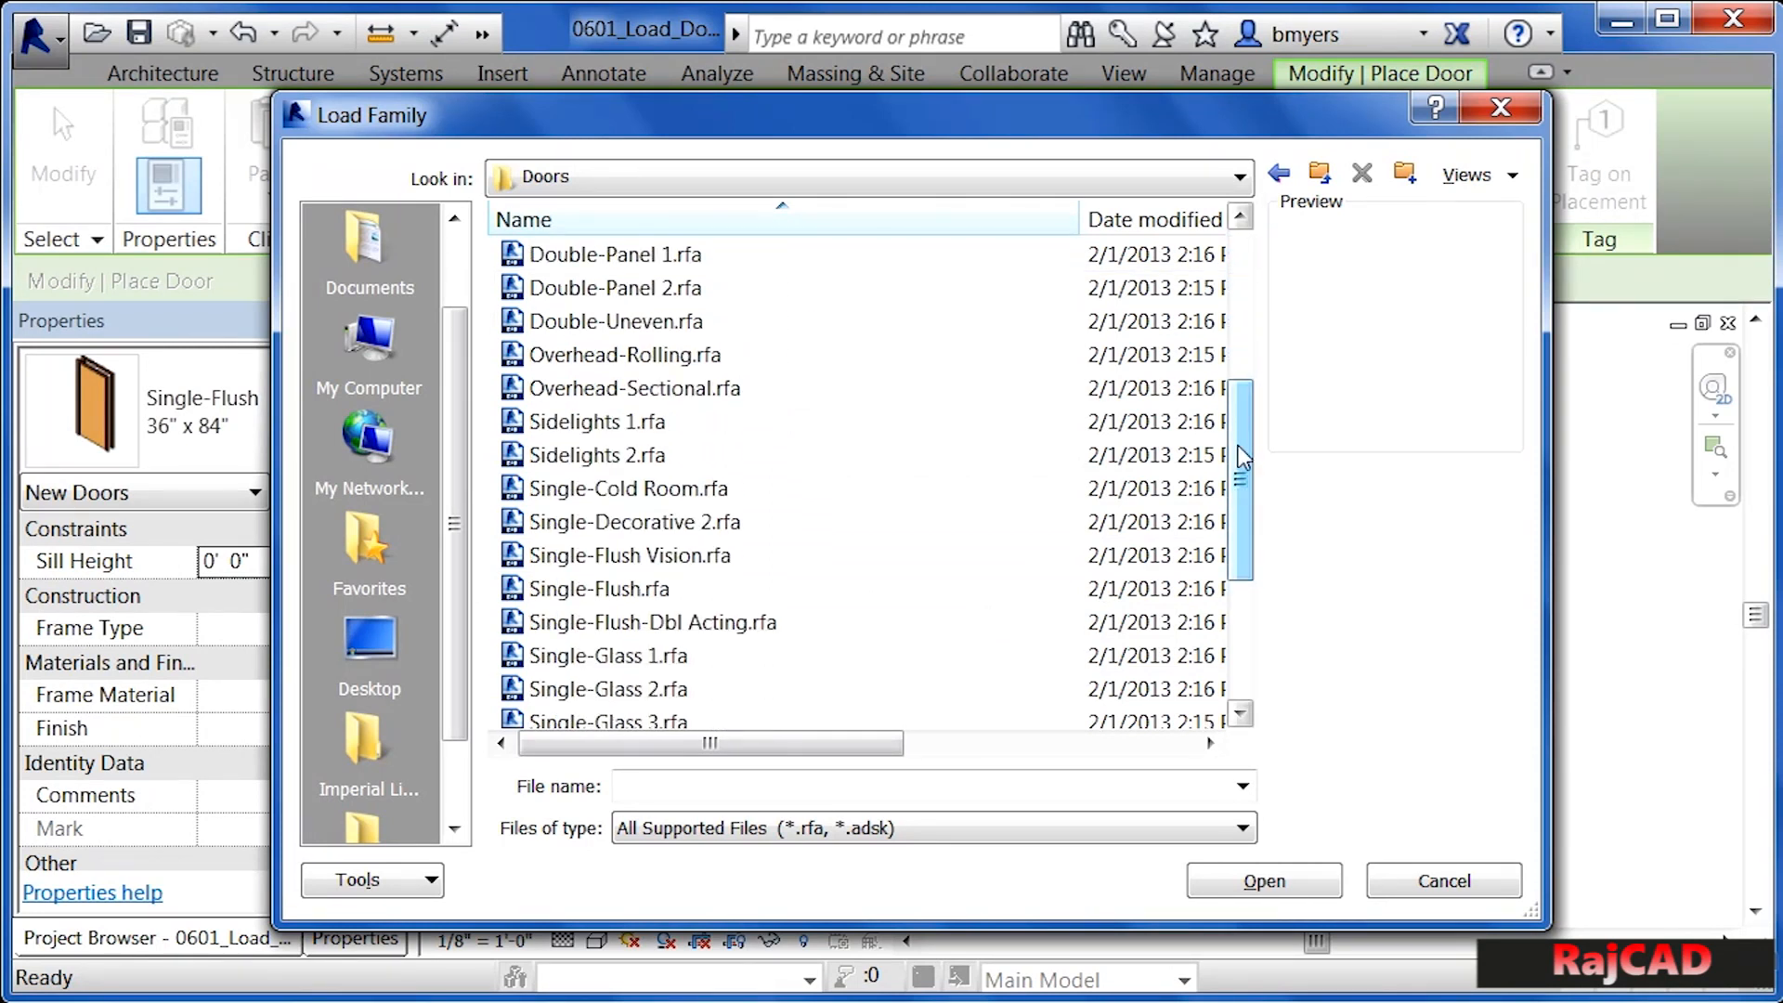
left_click(685, 395)
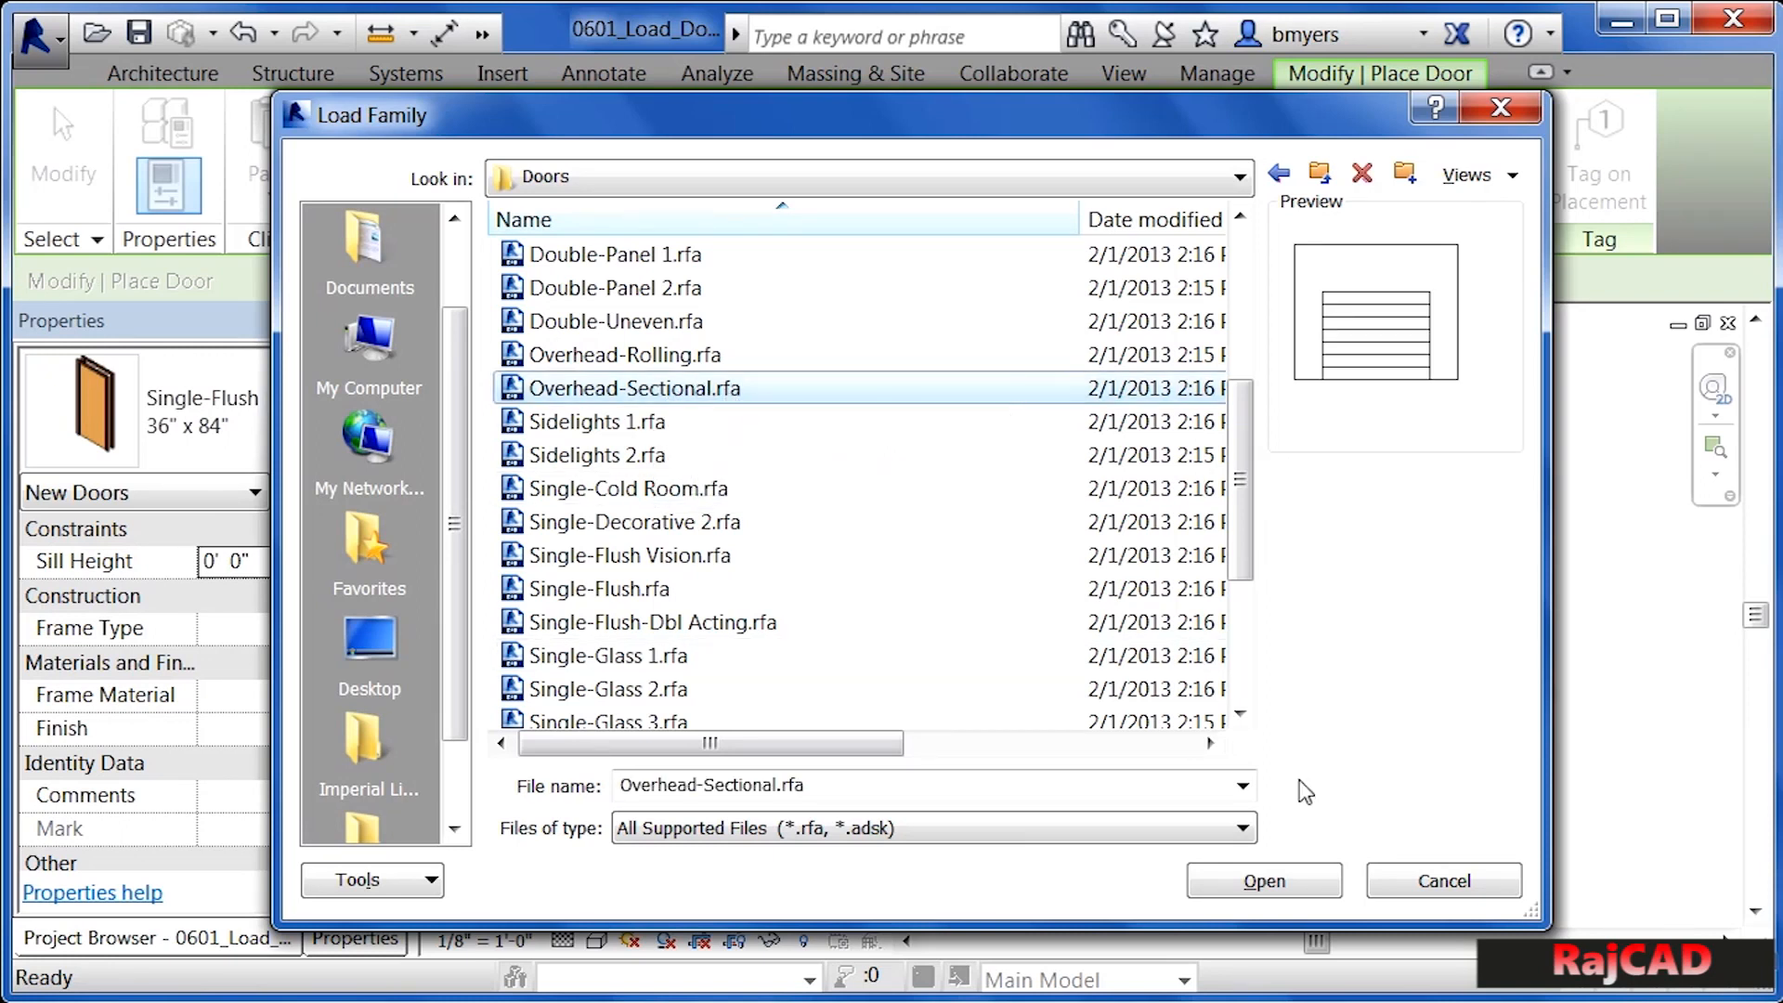
left_click(1265, 880)
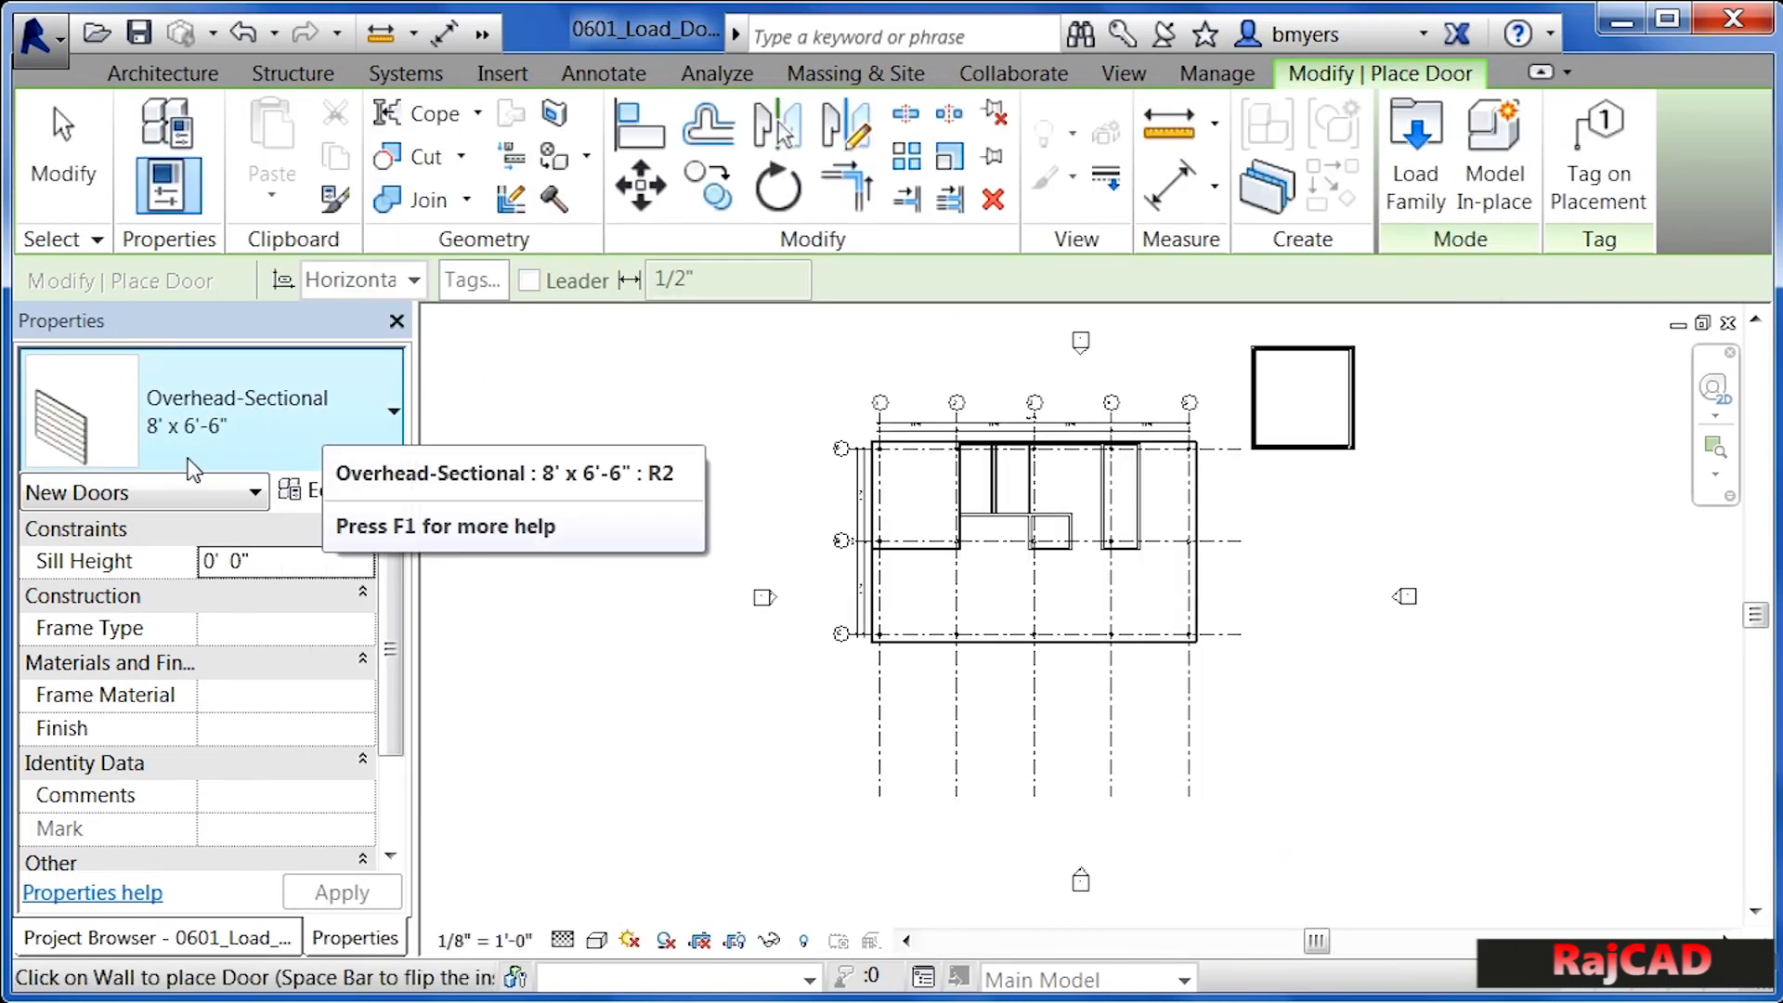
Check the door type list for the Overhead-Sectional family and leave the Door command without placing a door
left_click(237, 422)
mouse_move(475, 525)
left_mouse_down()
mouse_move(475, 556)
mouse_move(472, 516)
left_mouse_up()
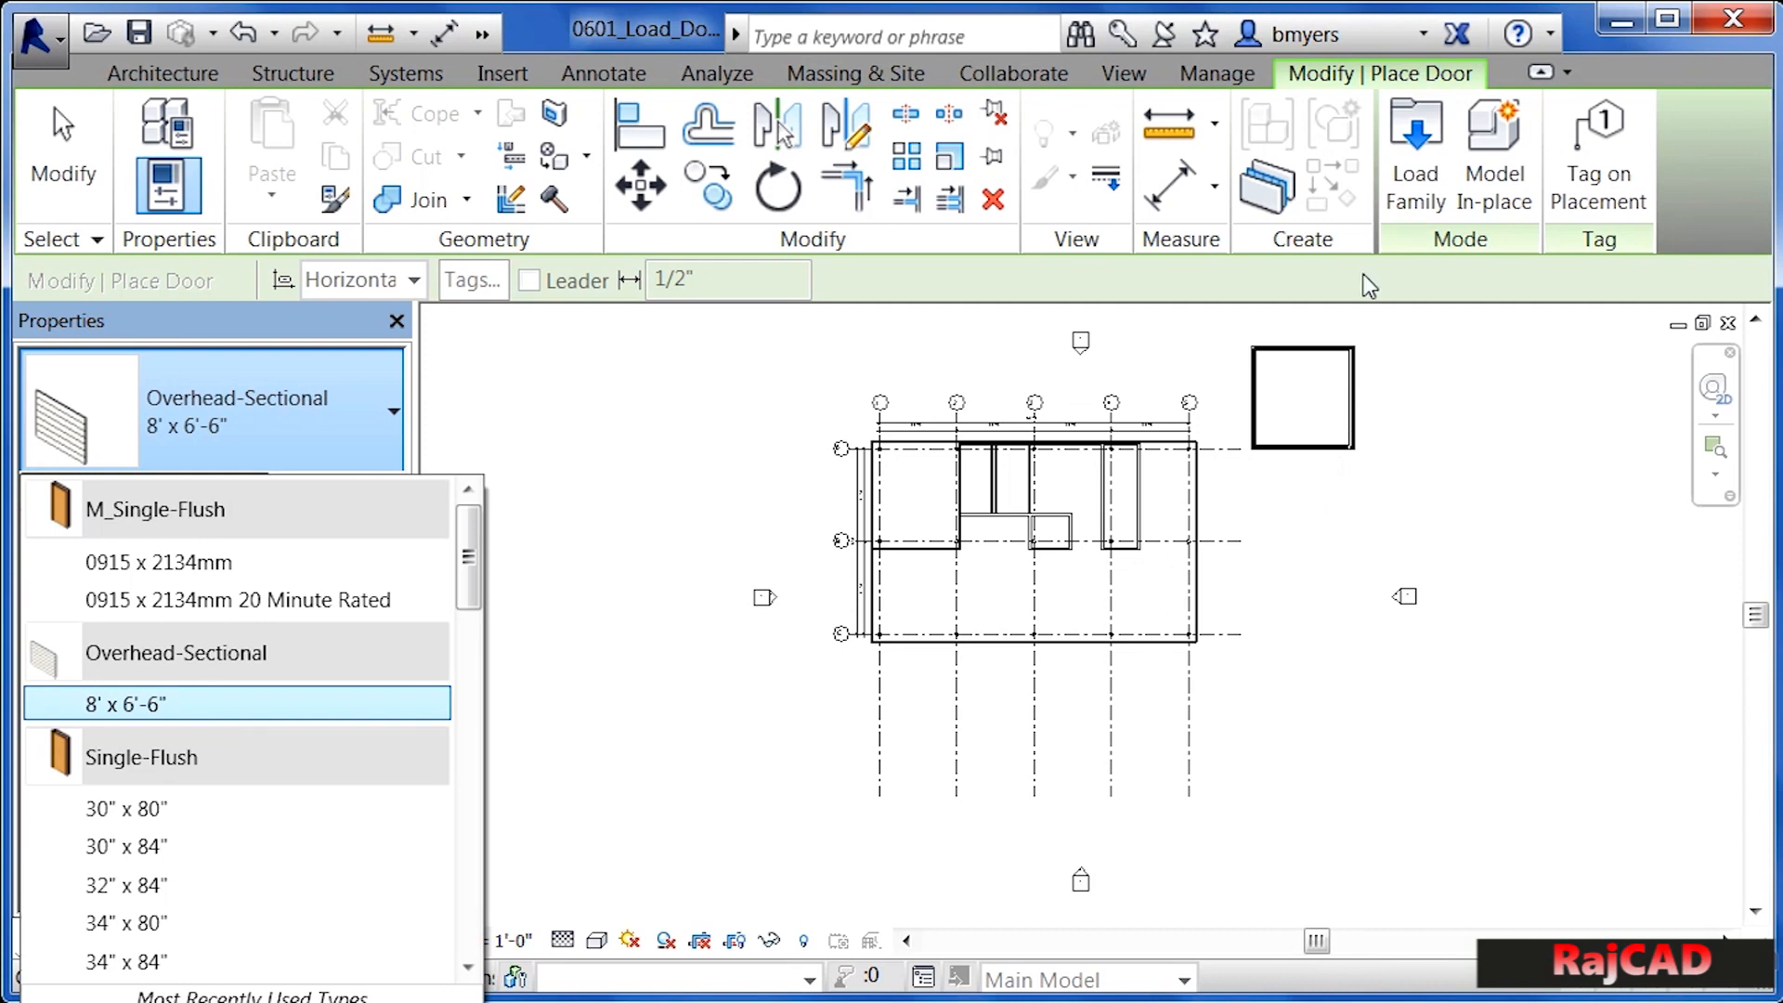
key("Escape")
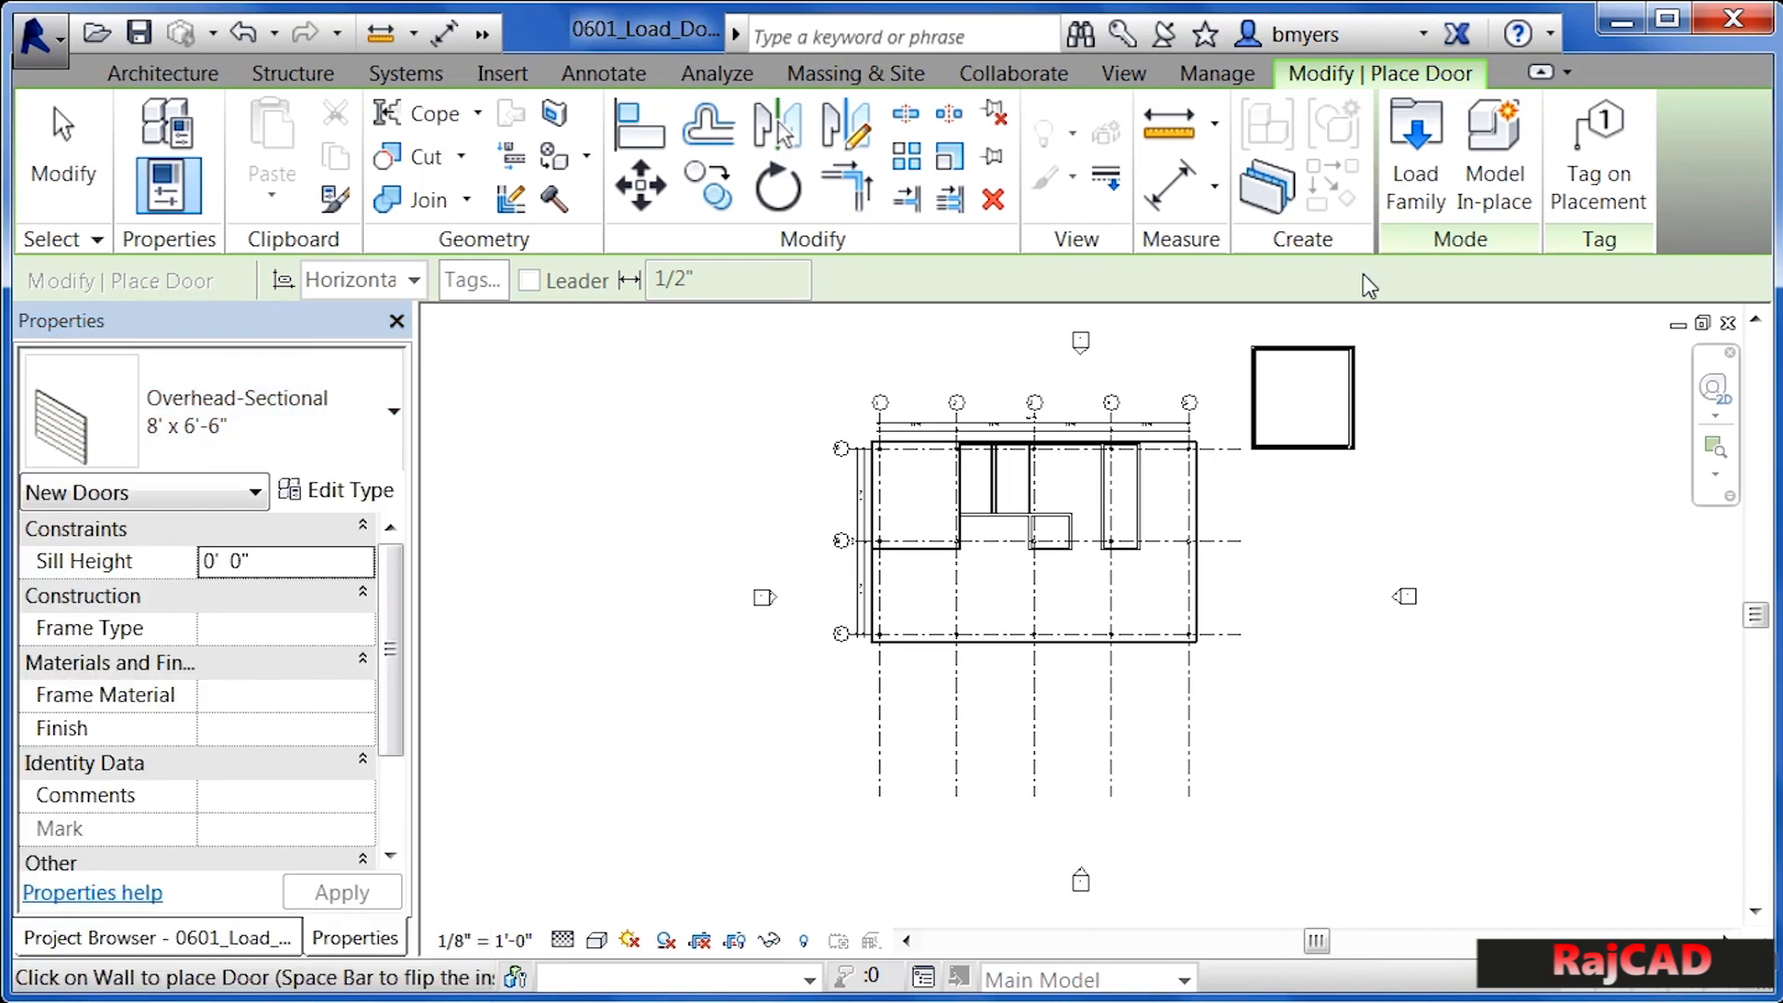
key("Escape")
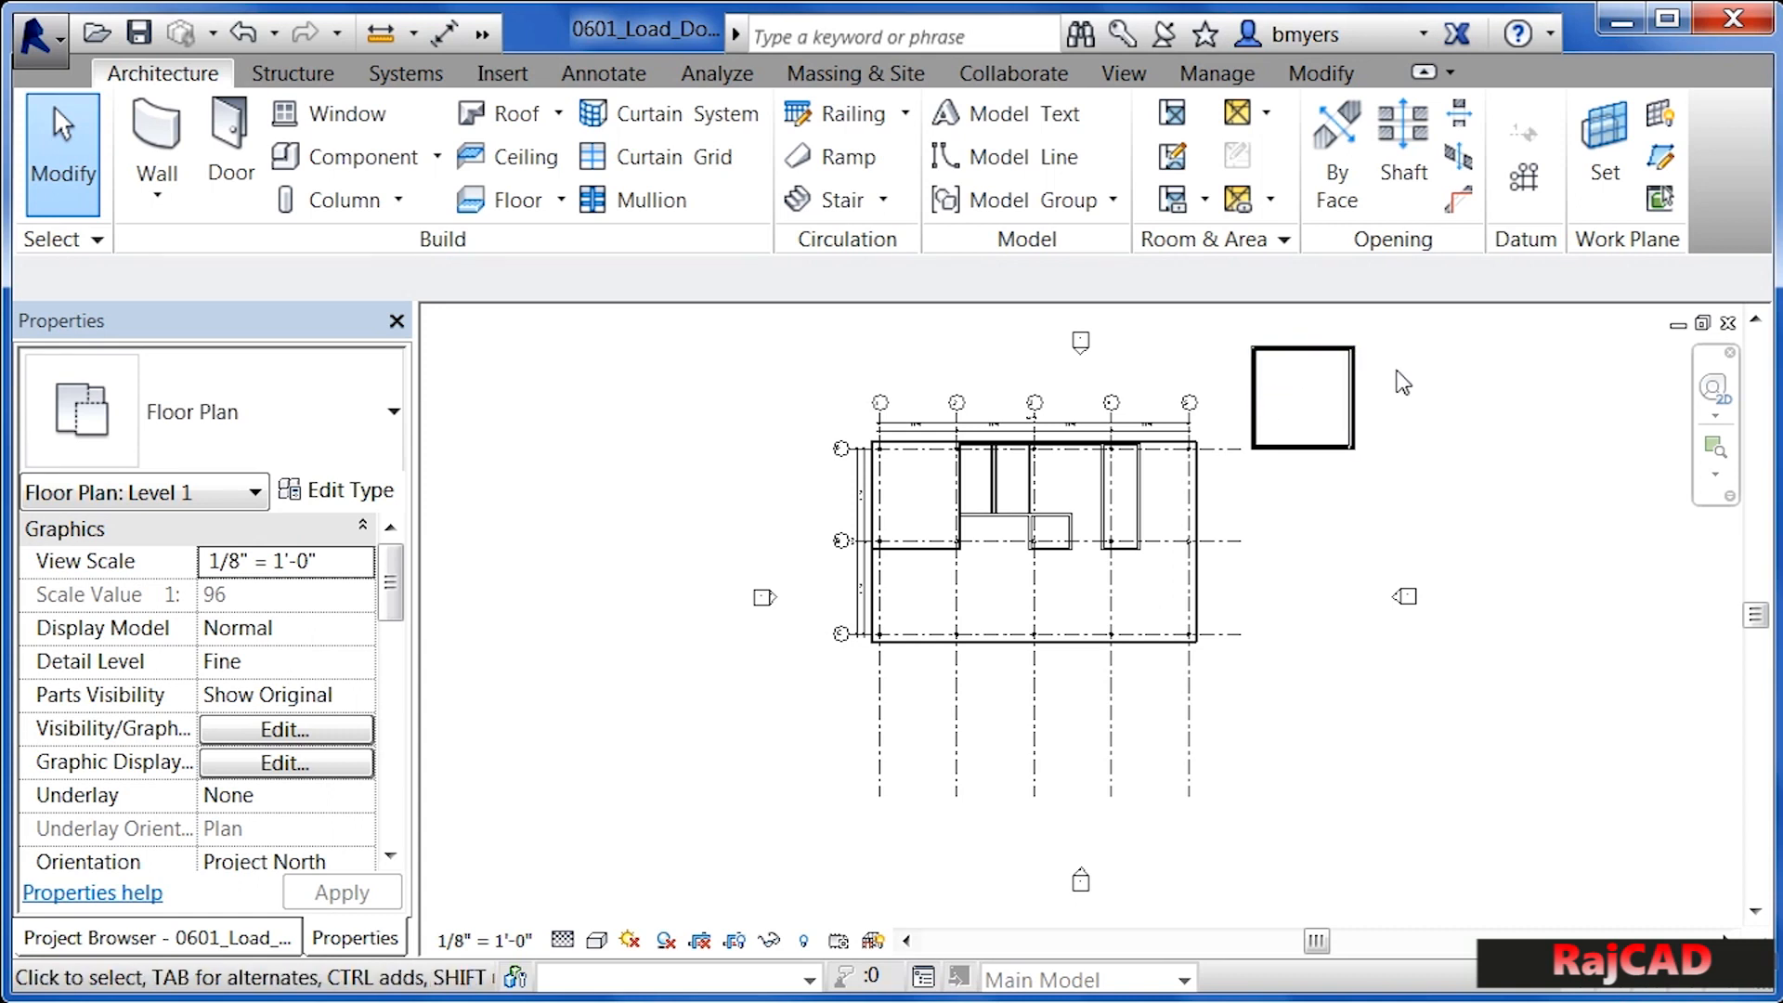
Start the Window command and review the window types available in the project
scroll(1313, 511, "up", 2)
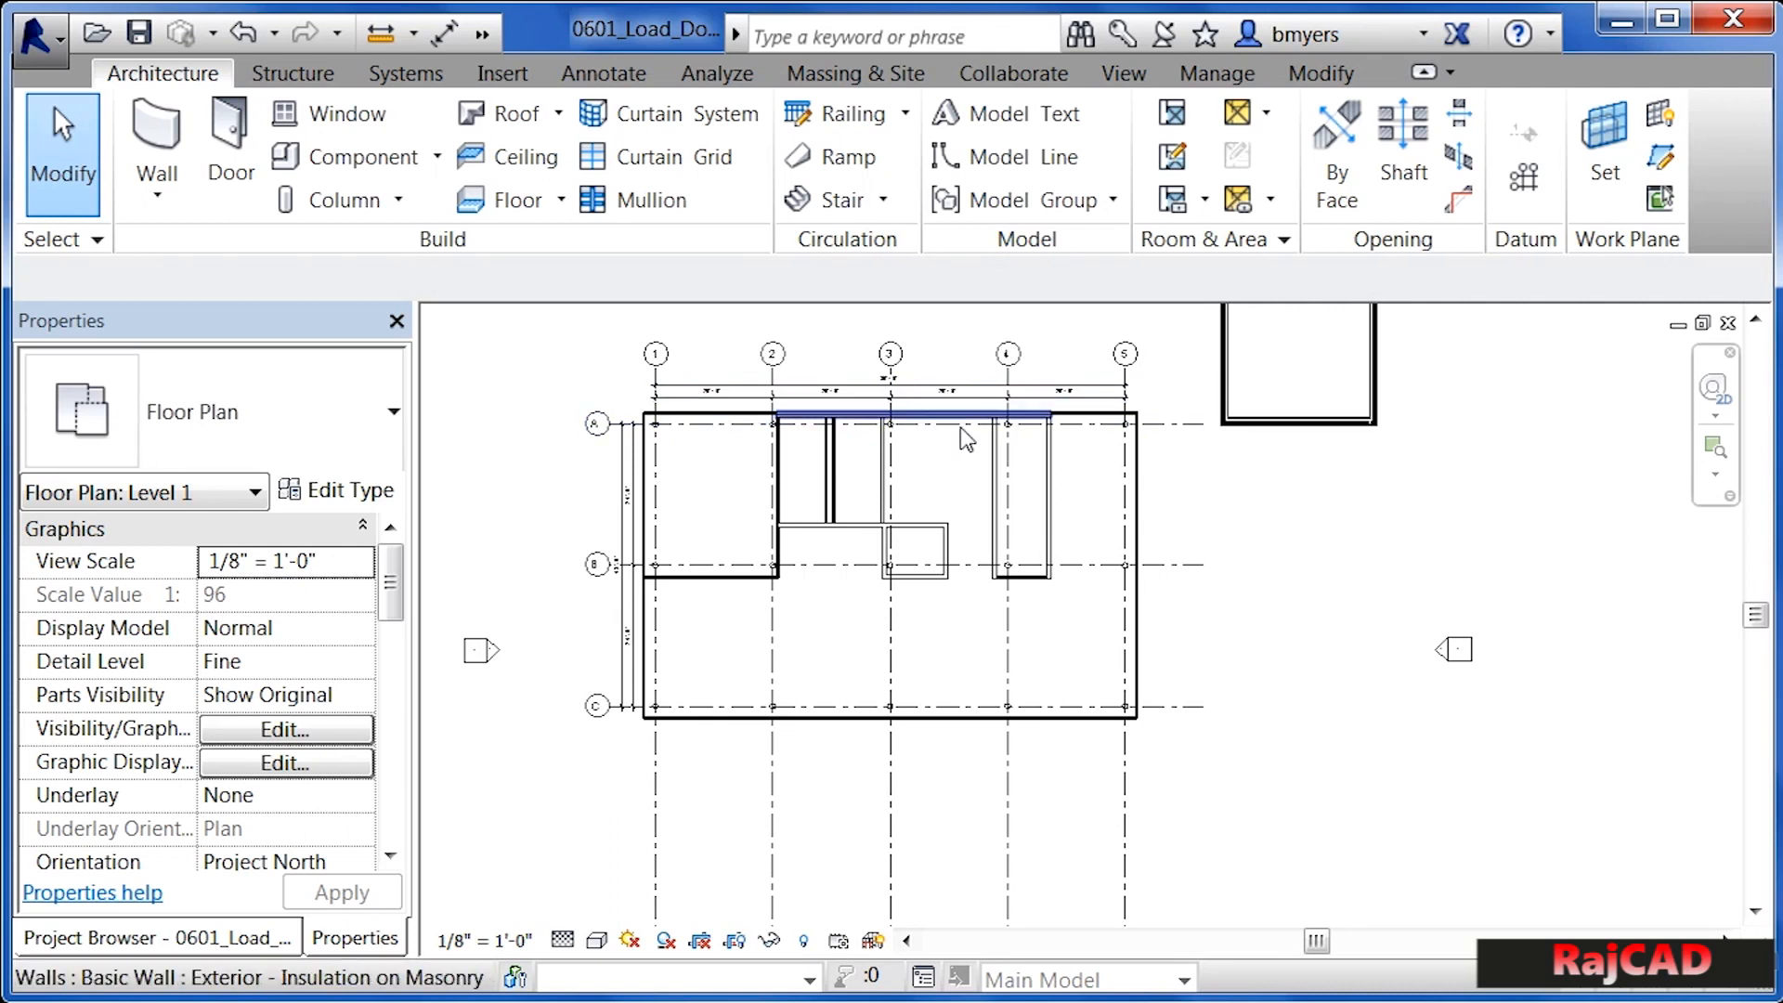
scroll(1286, 613, "down", 1)
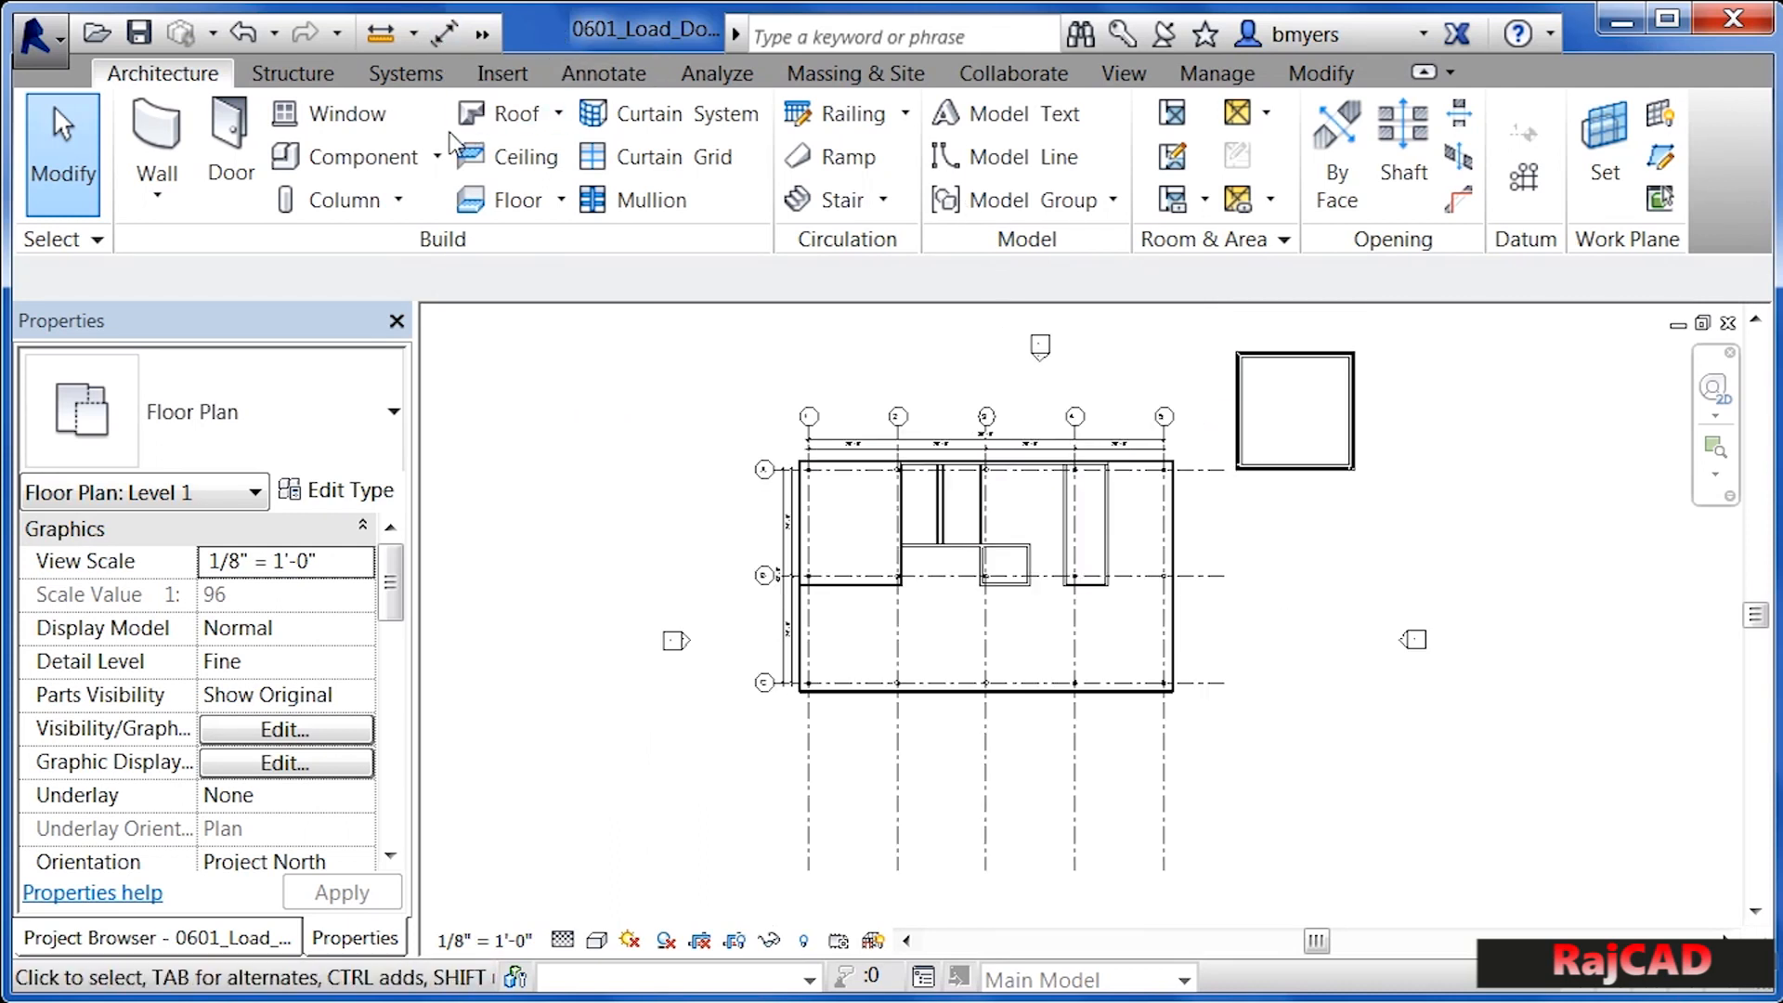
left_click(350, 121)
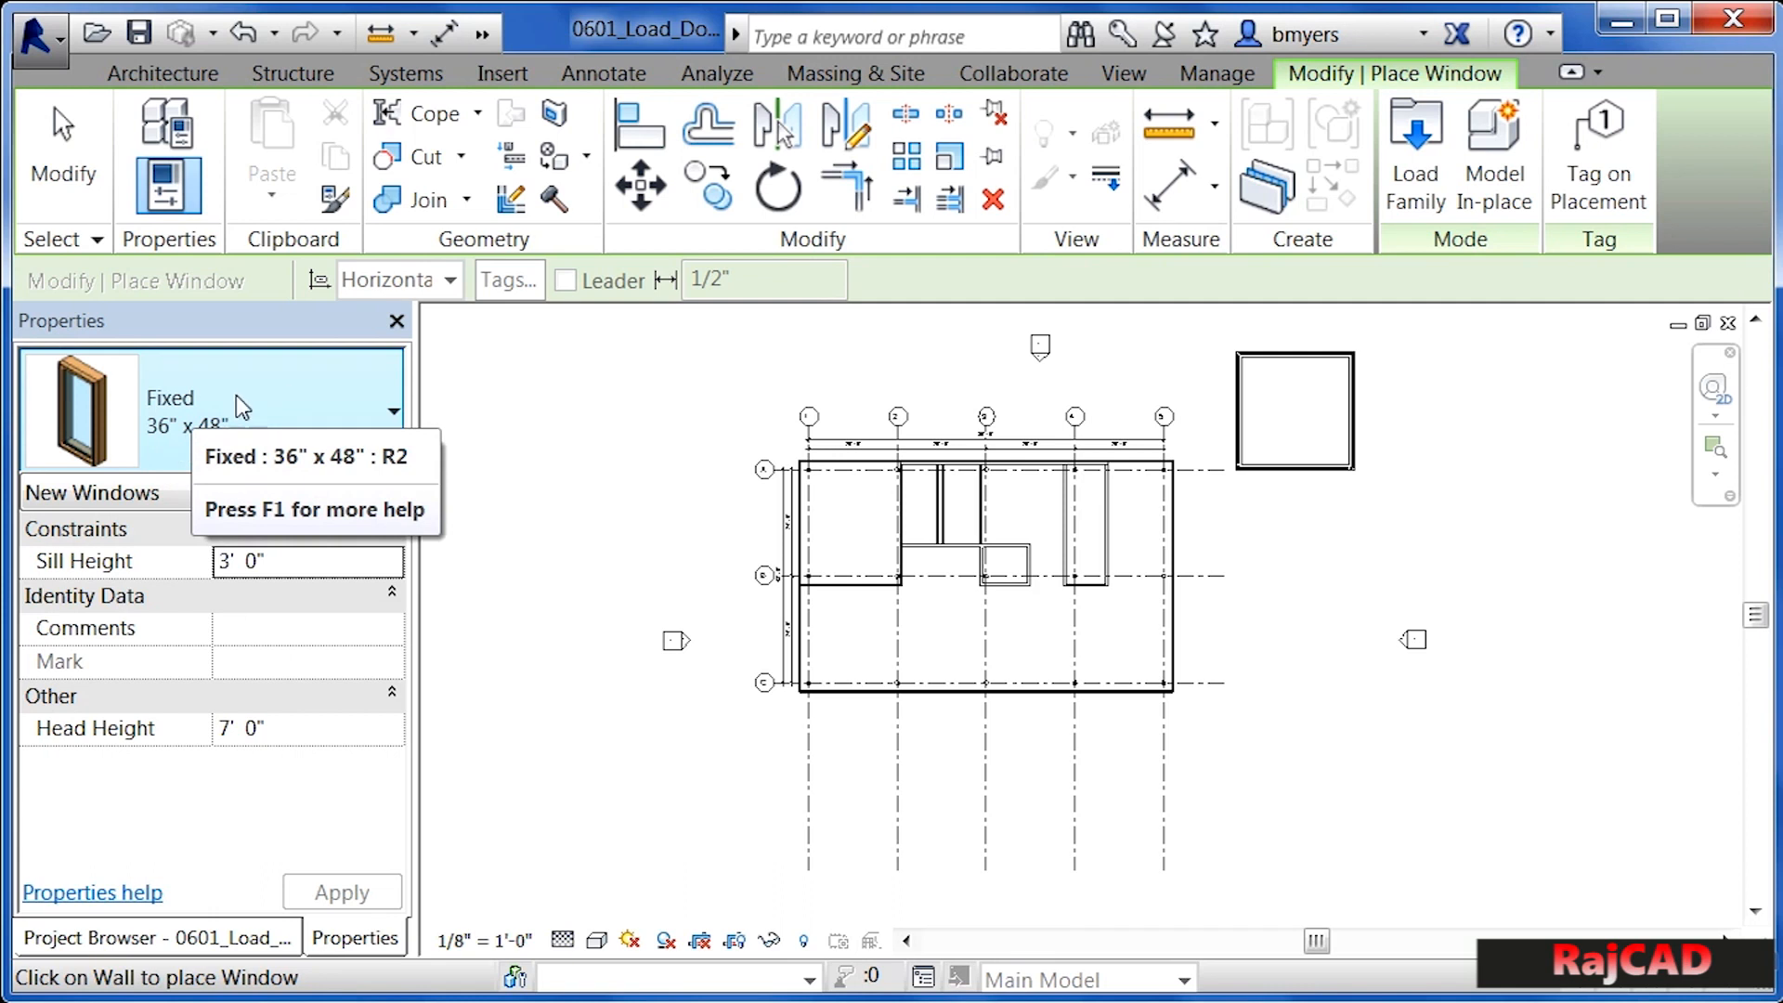
left_click(316, 409)
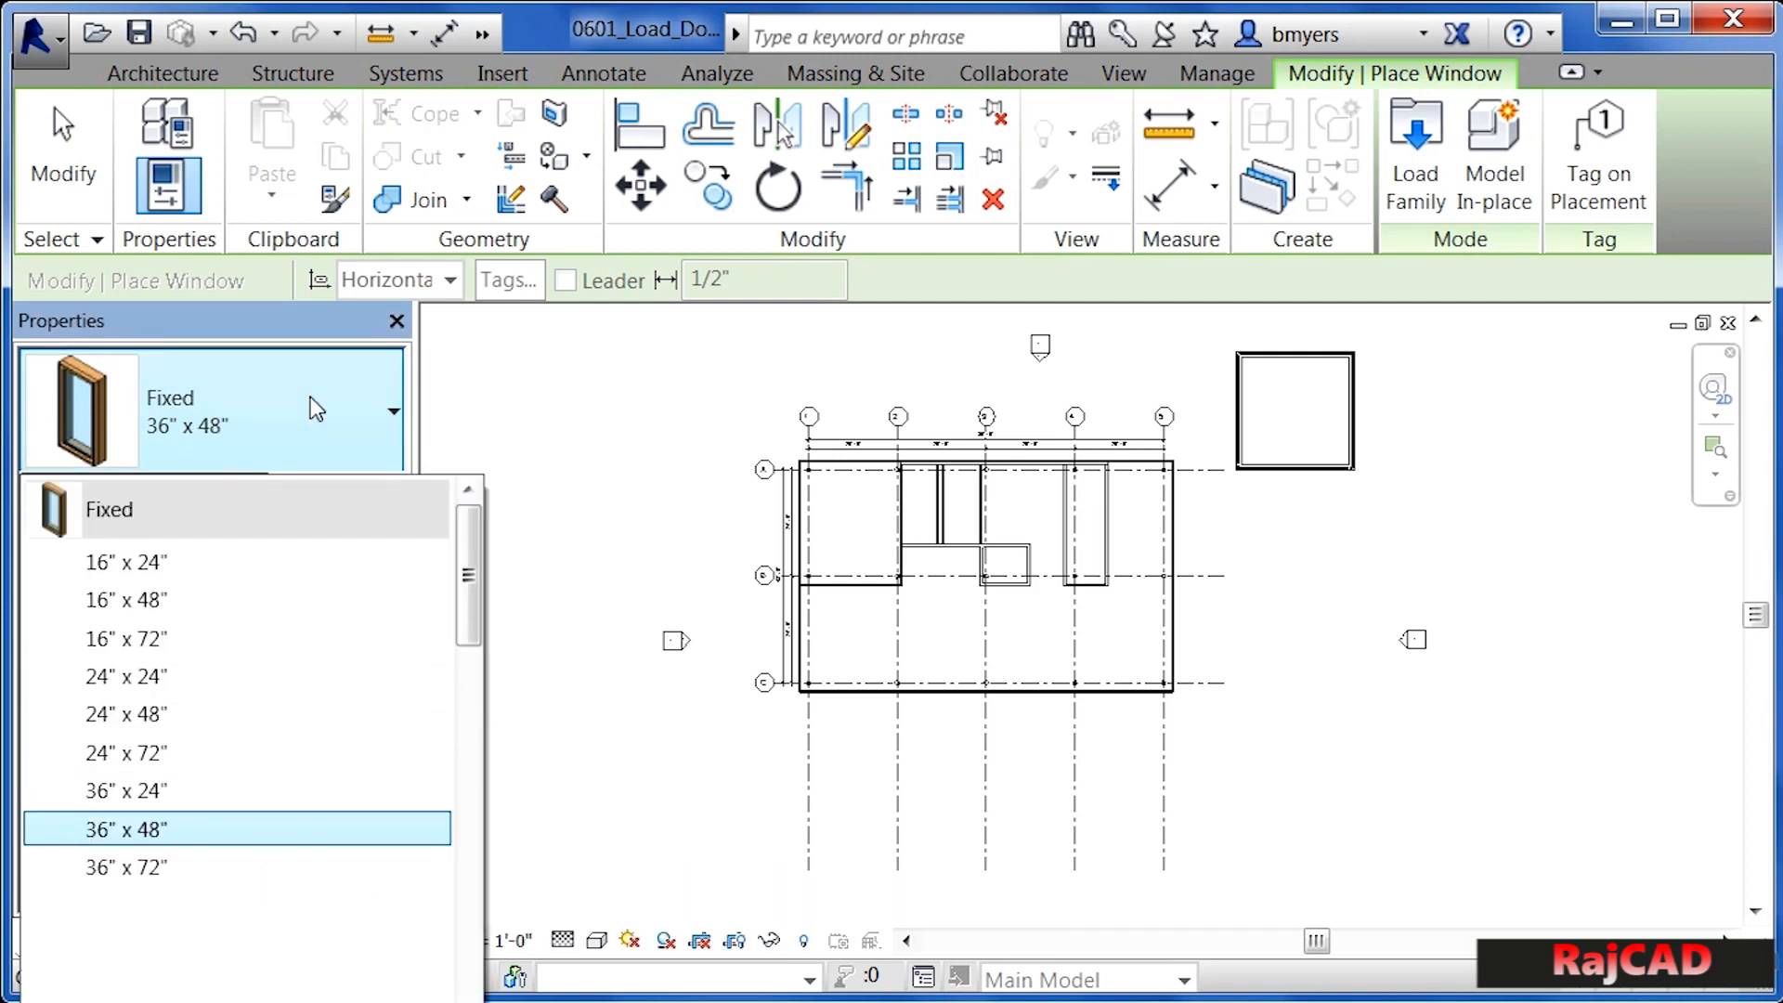
left_click(1083, 288)
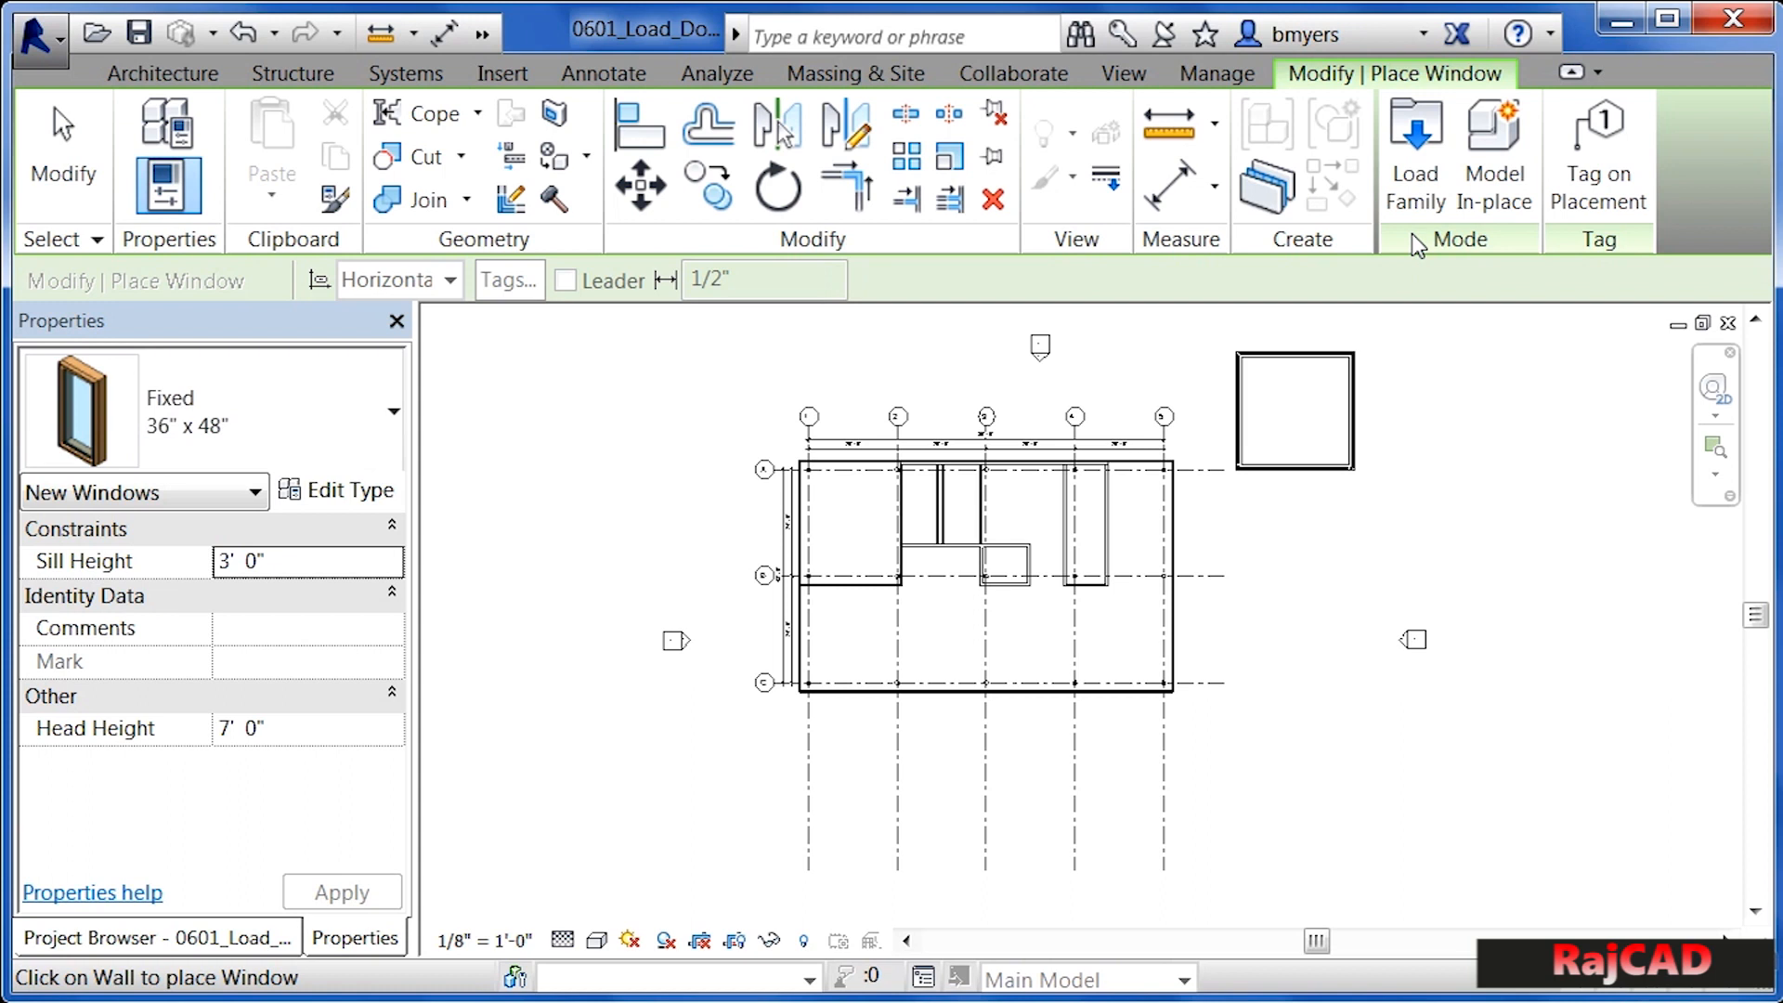
Start loading a family and open the Windows folder of the US Imperial library
left_click(506, 74)
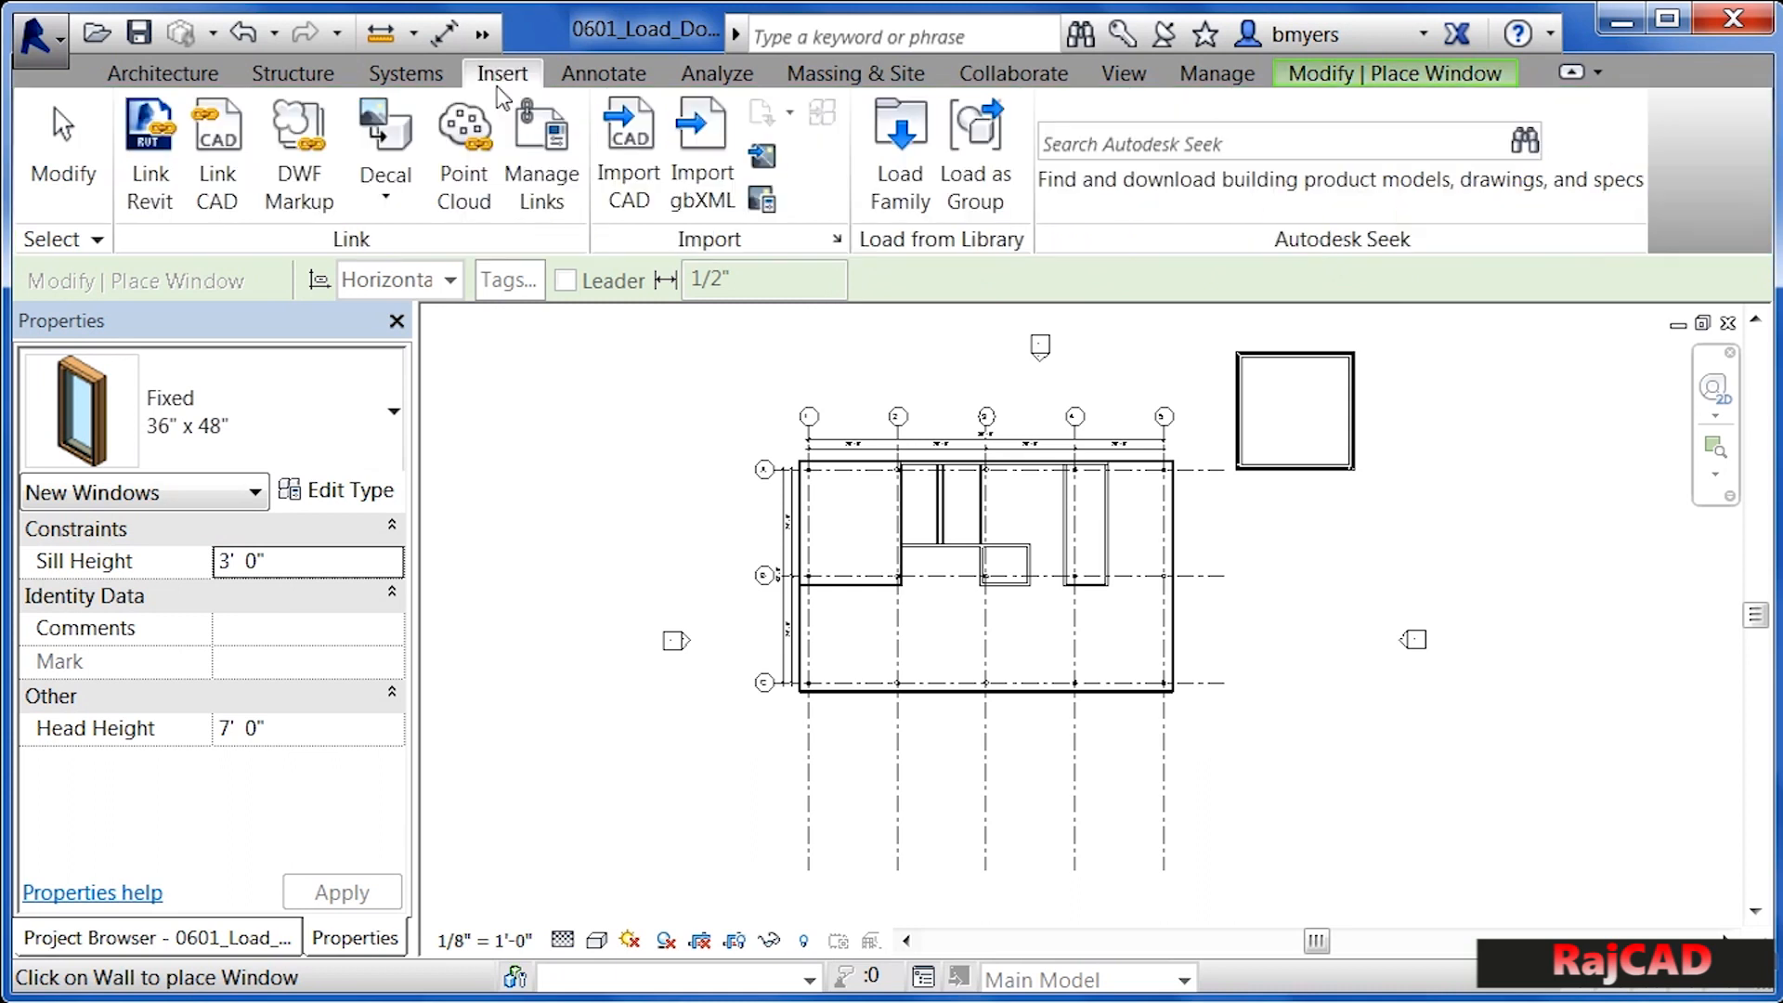
left_click(915, 188)
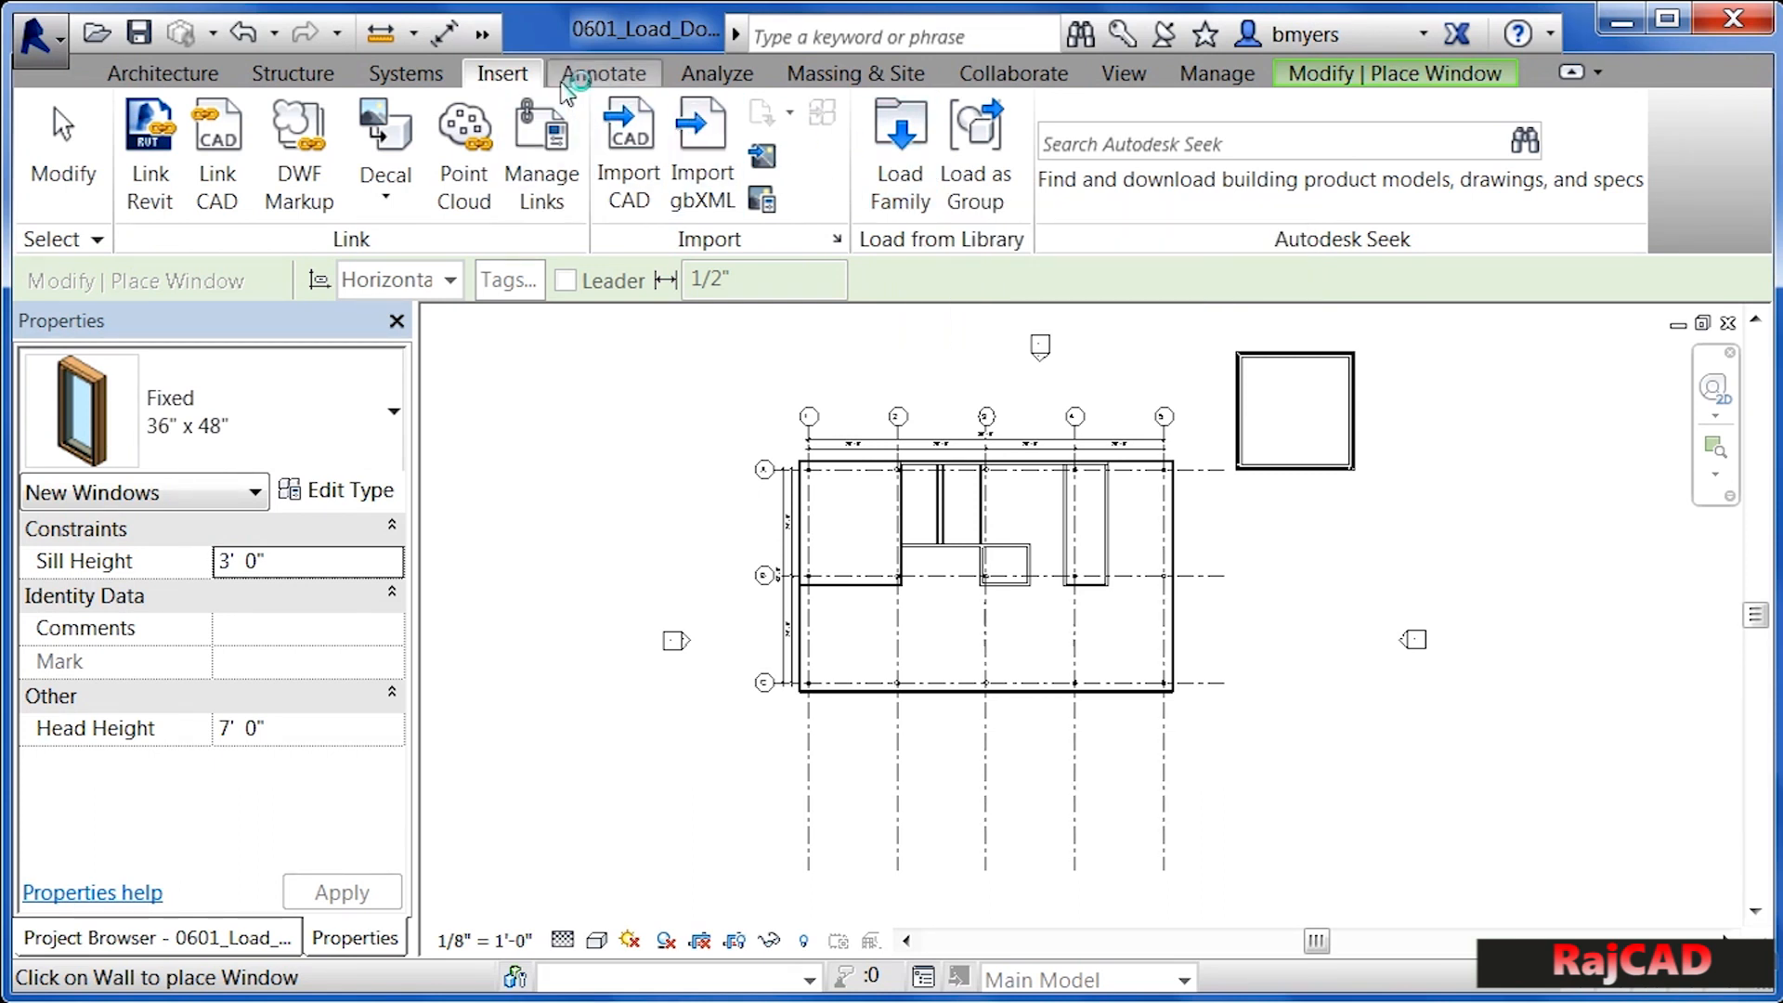
left_click(916, 191)
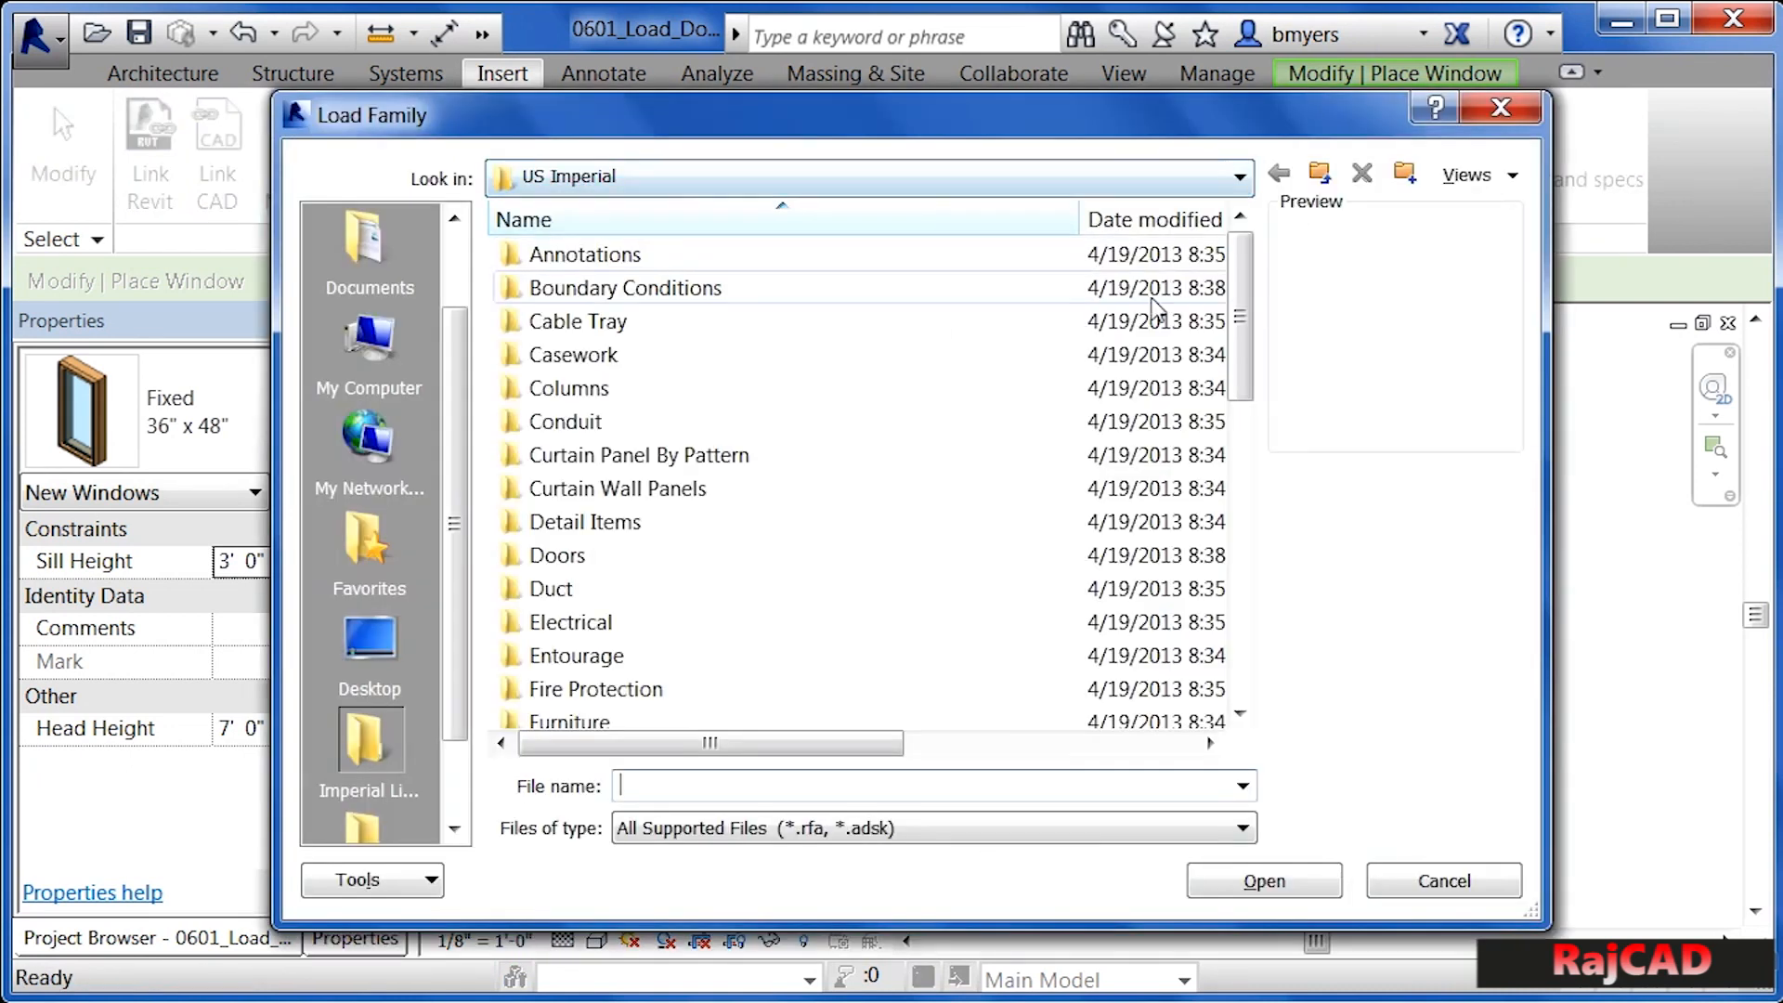
left_click_drag(1241, 344, 1240, 641)
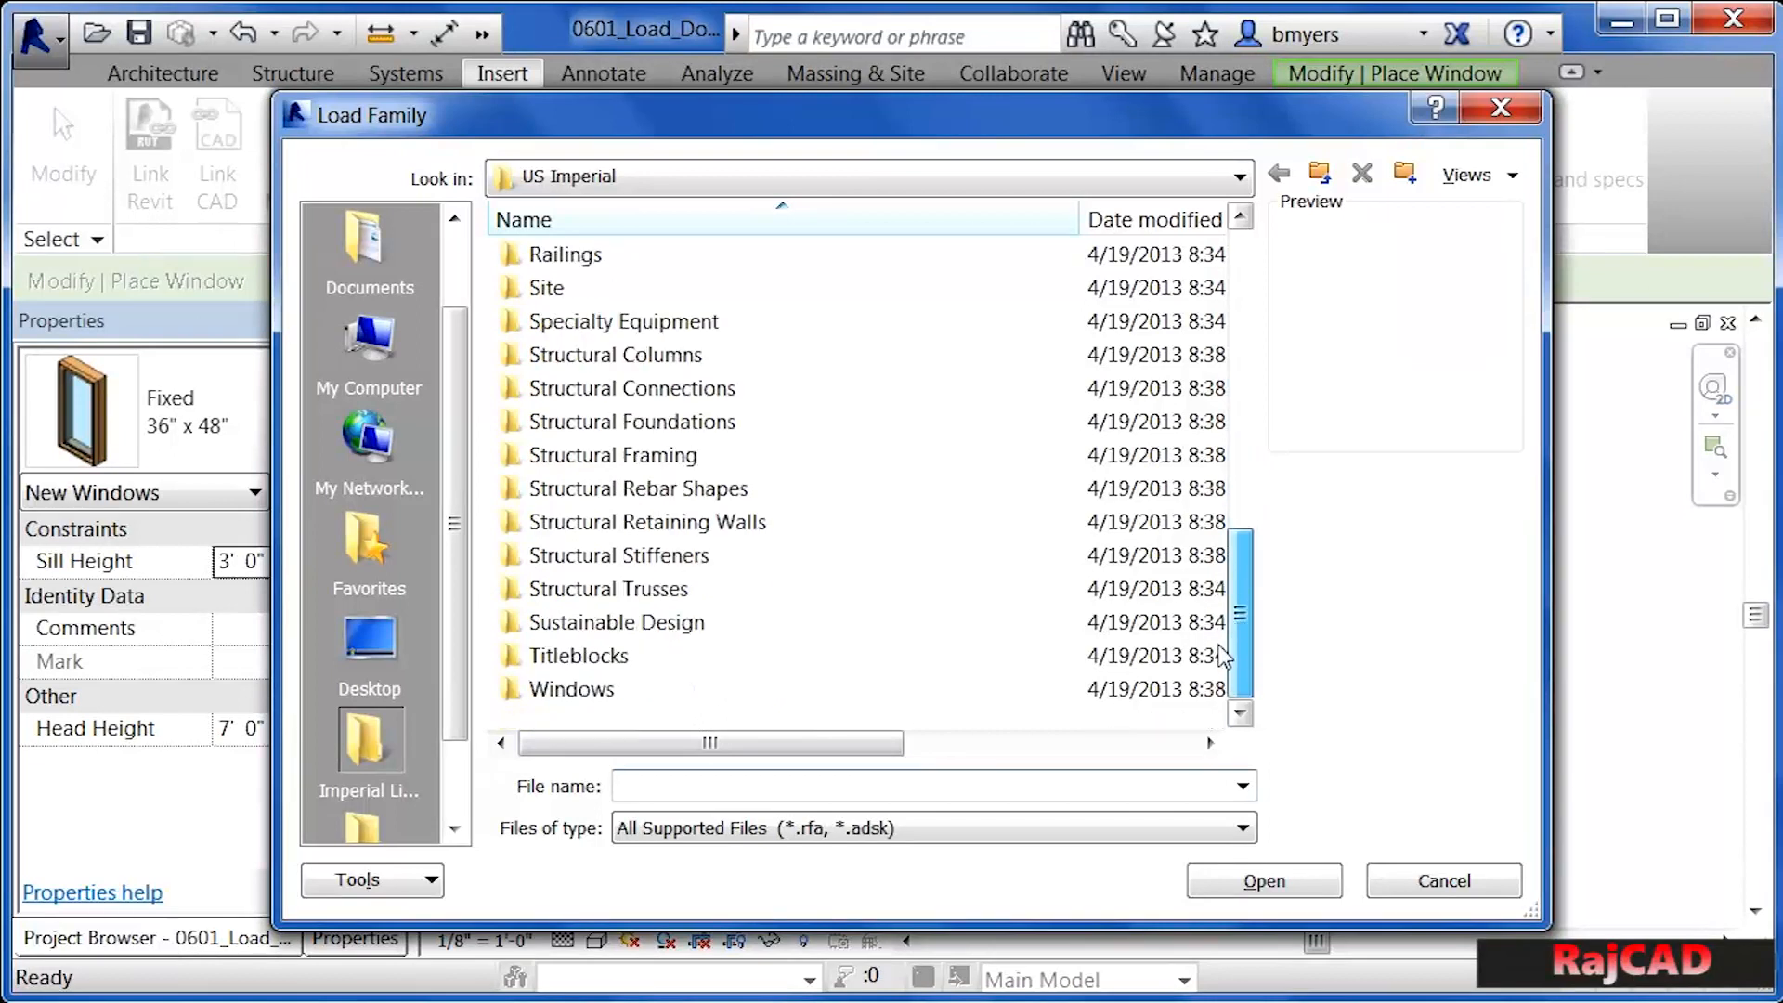
left_click(612, 692)
double_click(612, 692)
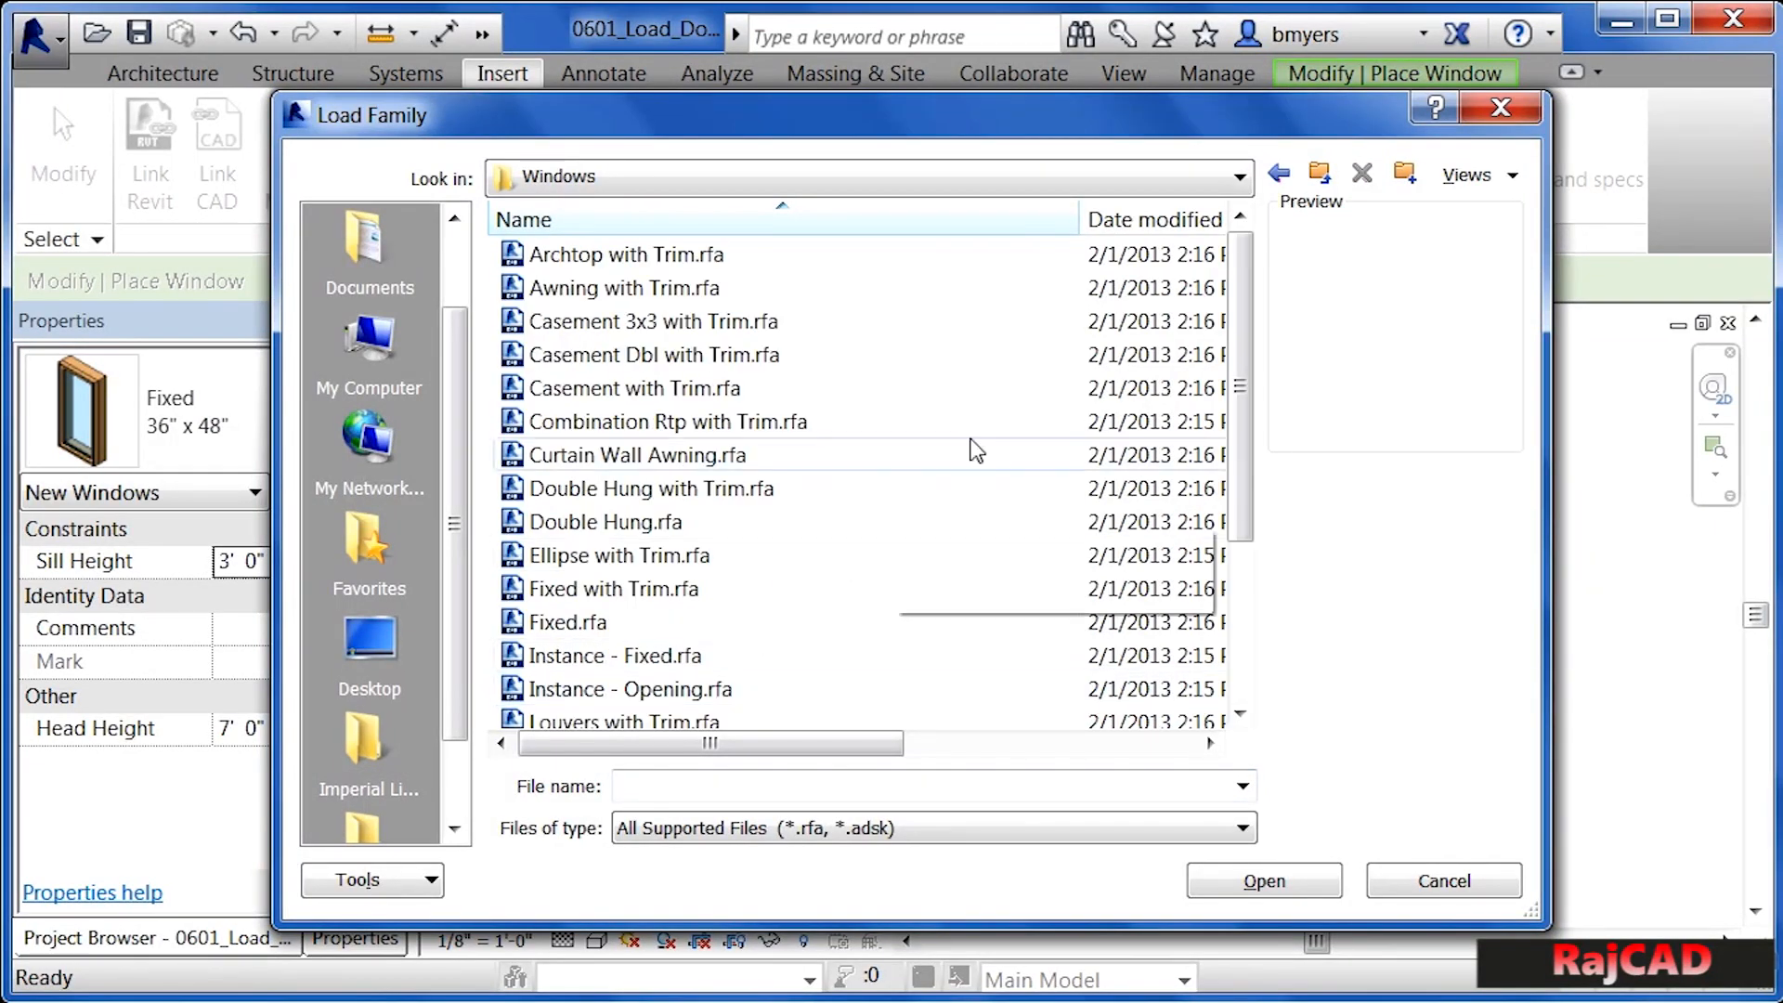
Compare the Double Hung and Double Hung with Trim previews, load Double Hung with Trim.rfa, and leave the Window command
left_click_drag(1239, 310, 1242, 385)
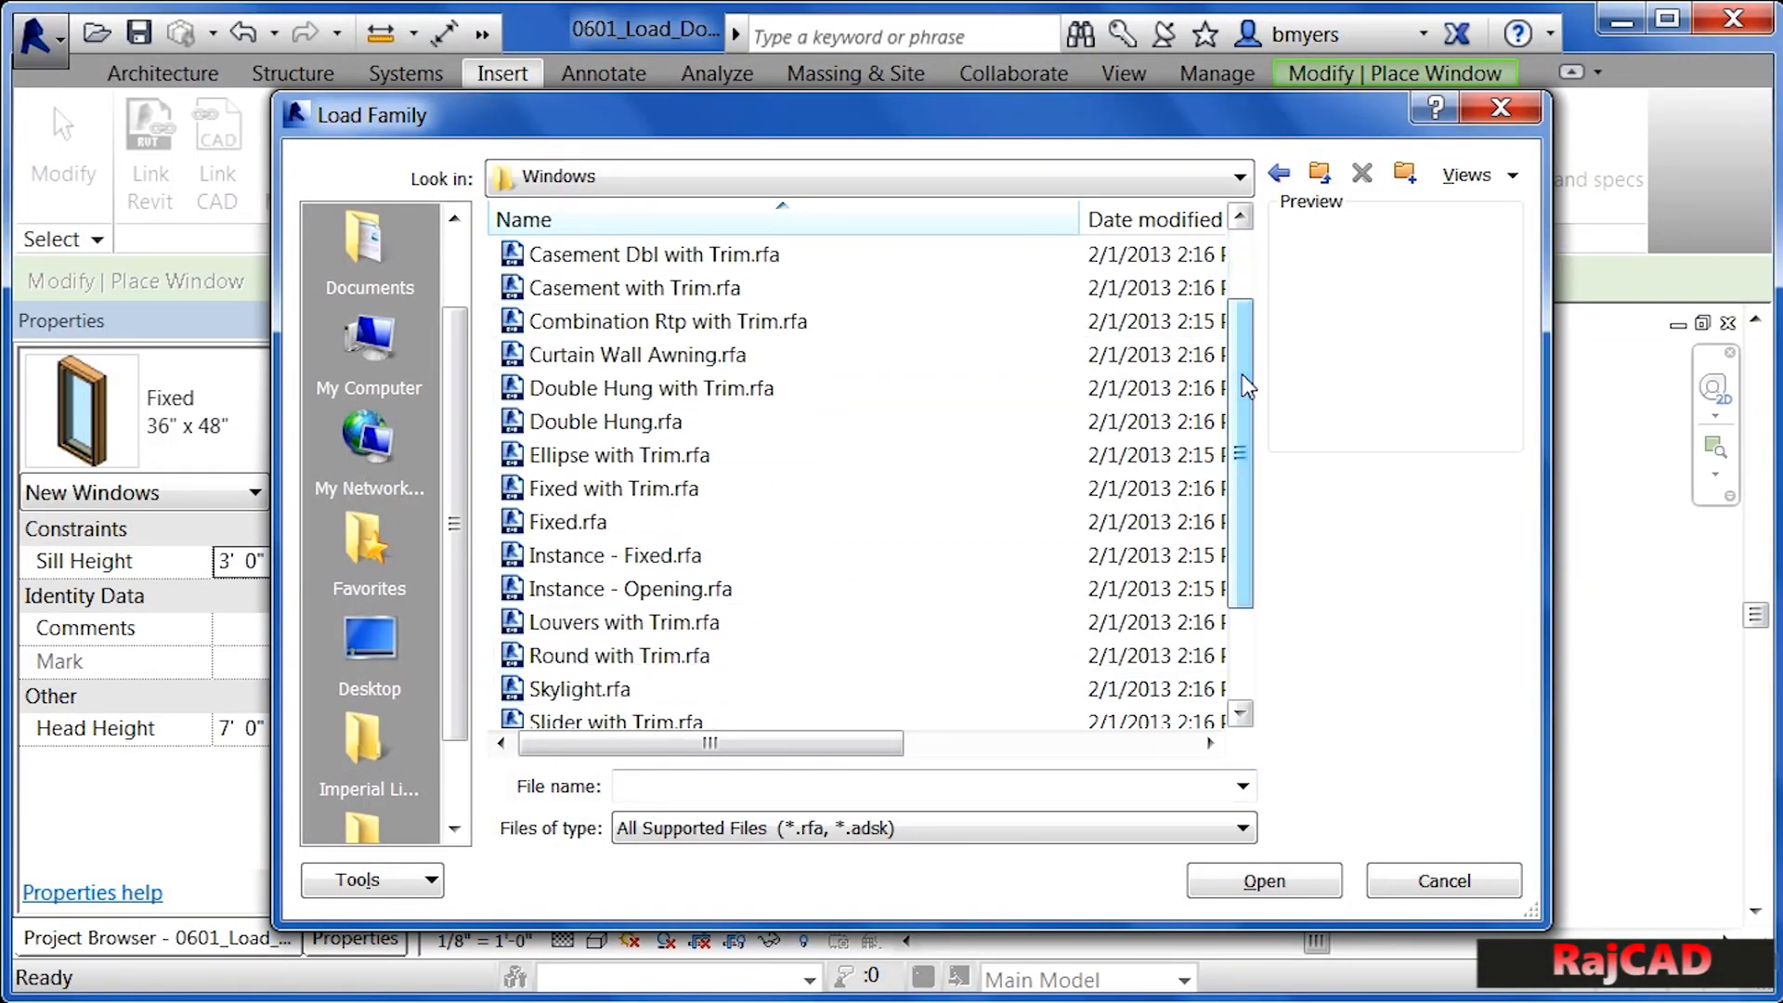
left_click(771, 428)
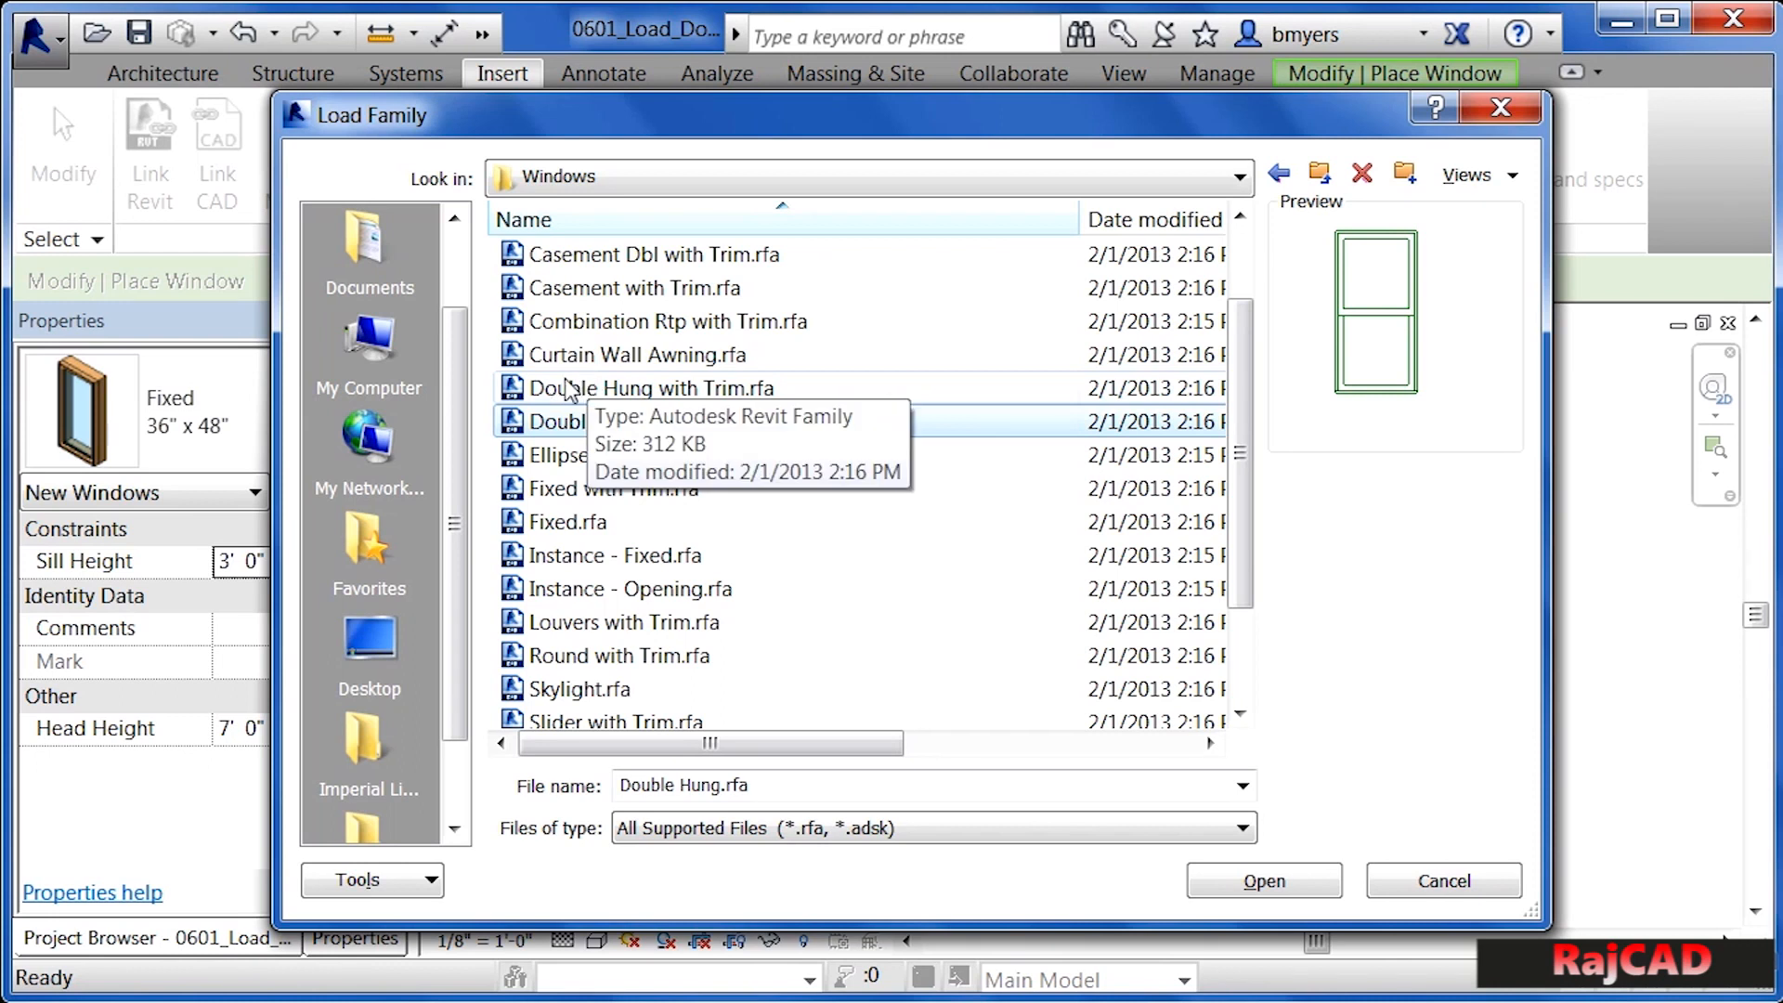
left_click(599, 390)
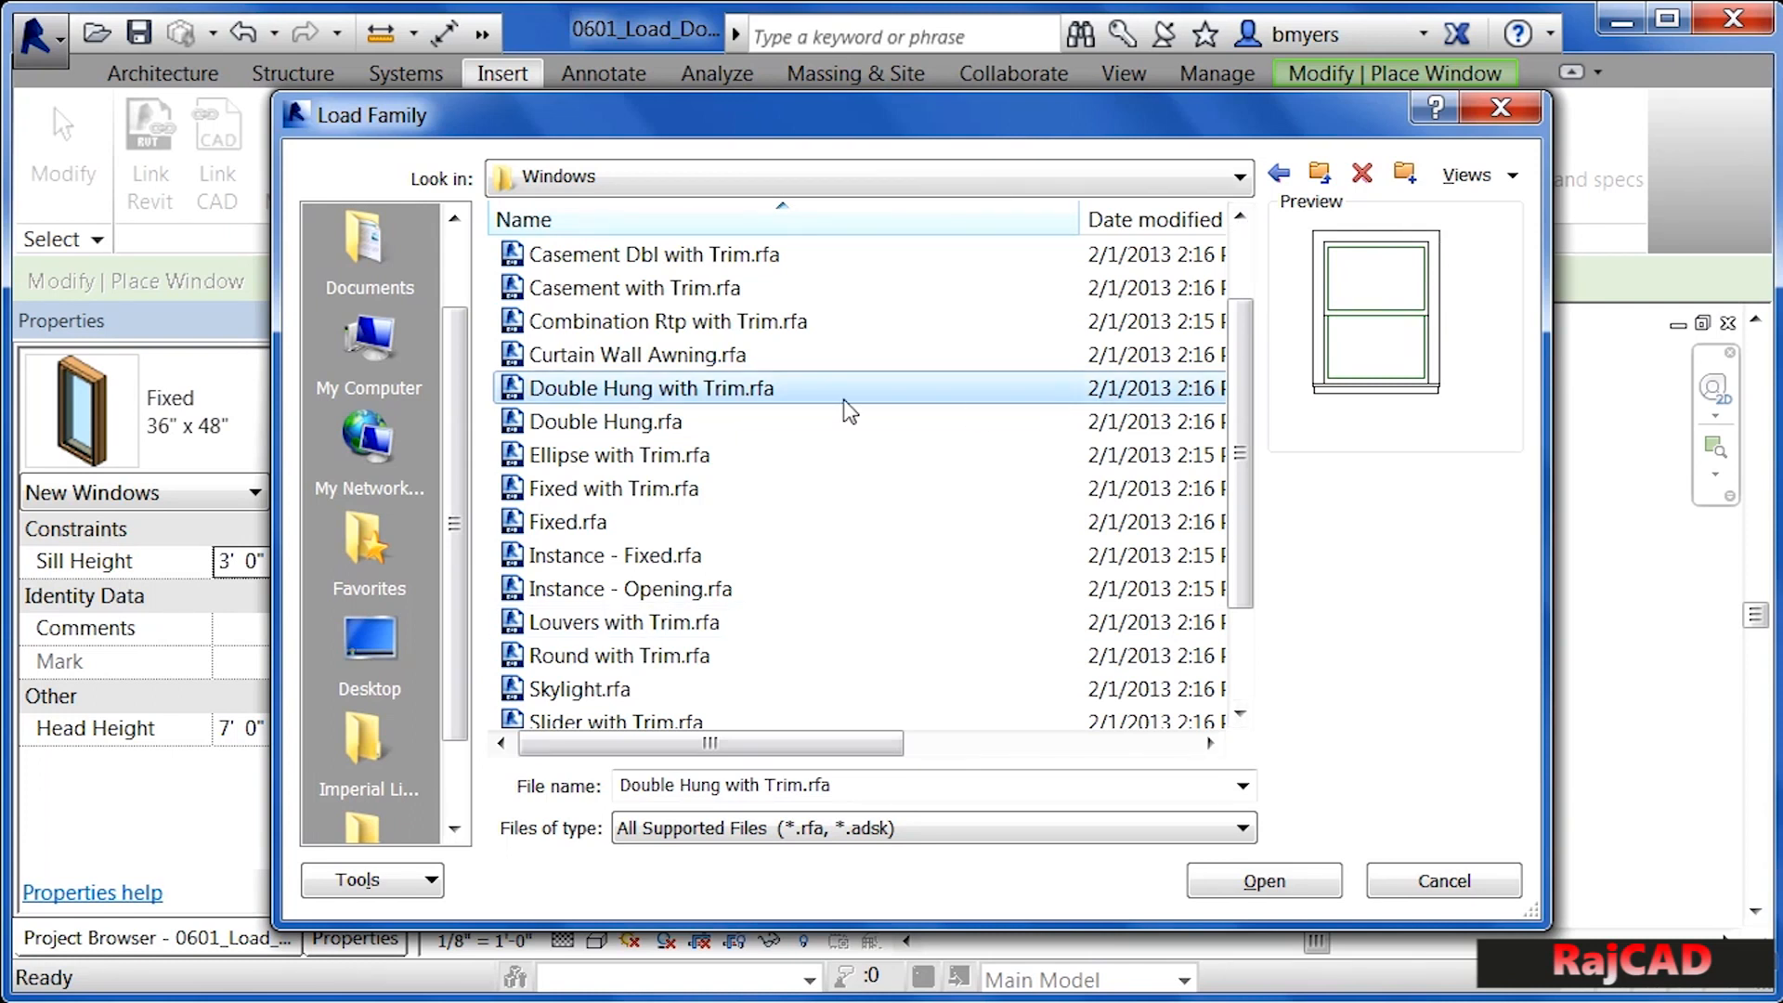
left_click(637, 425)
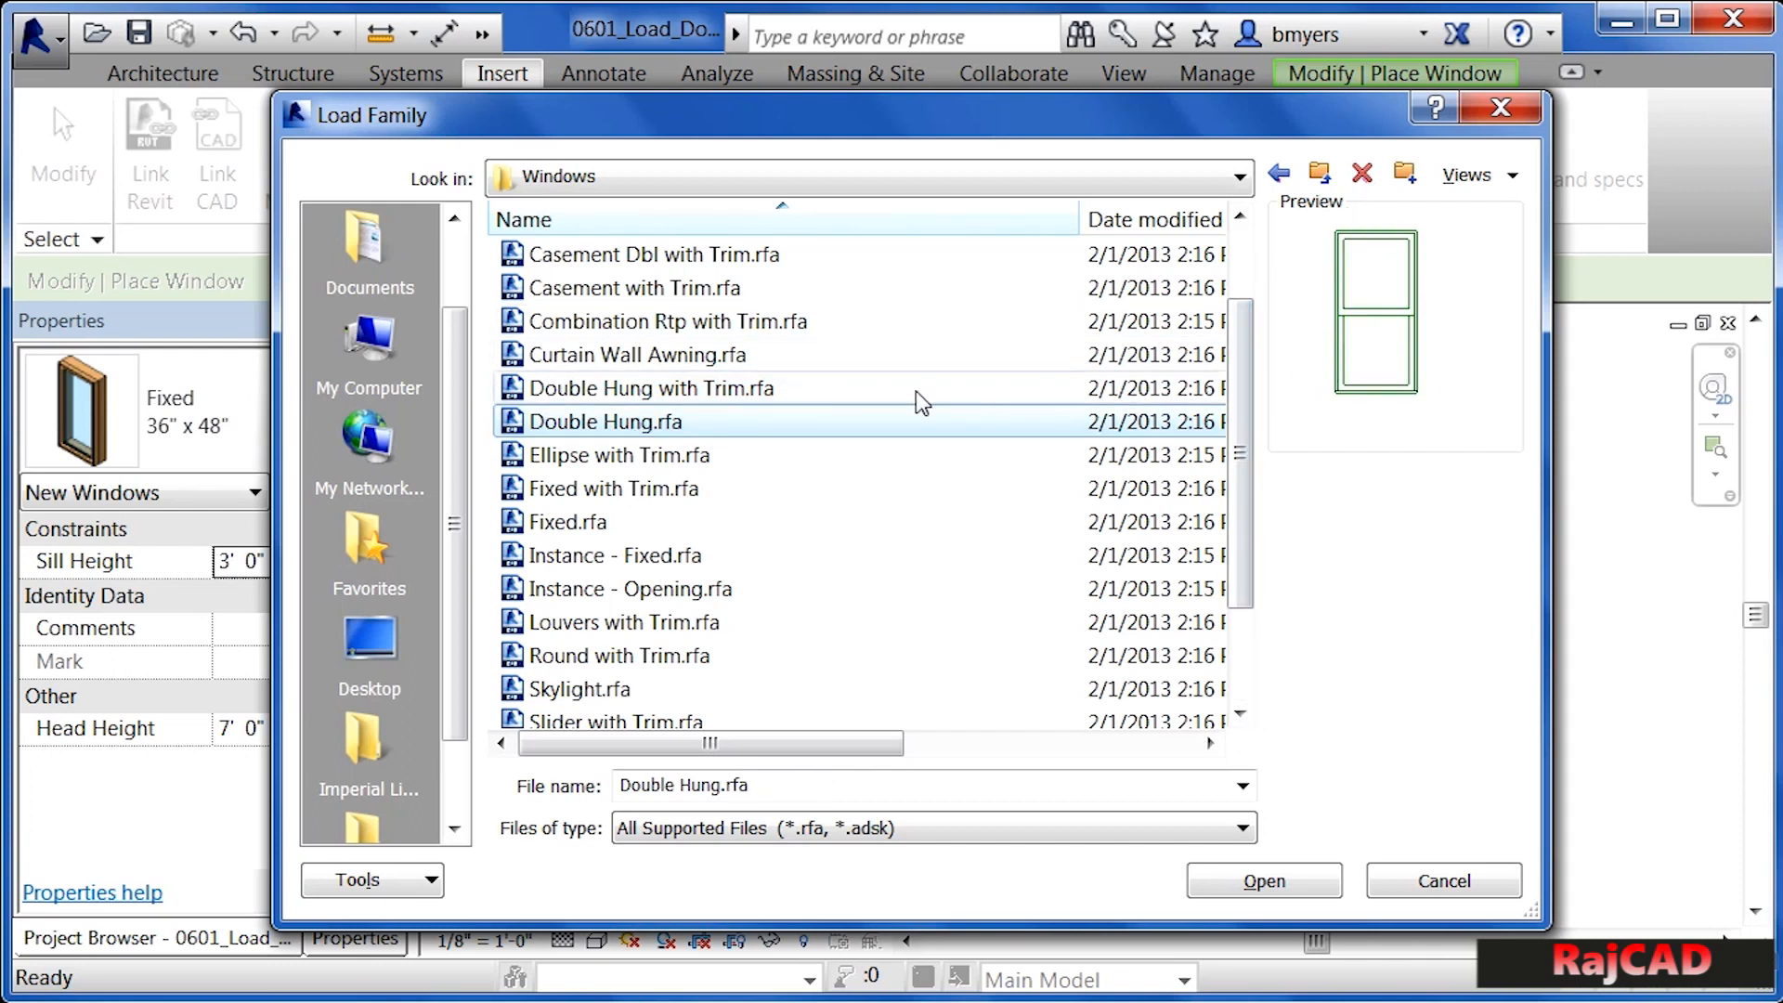
left_click(640, 391)
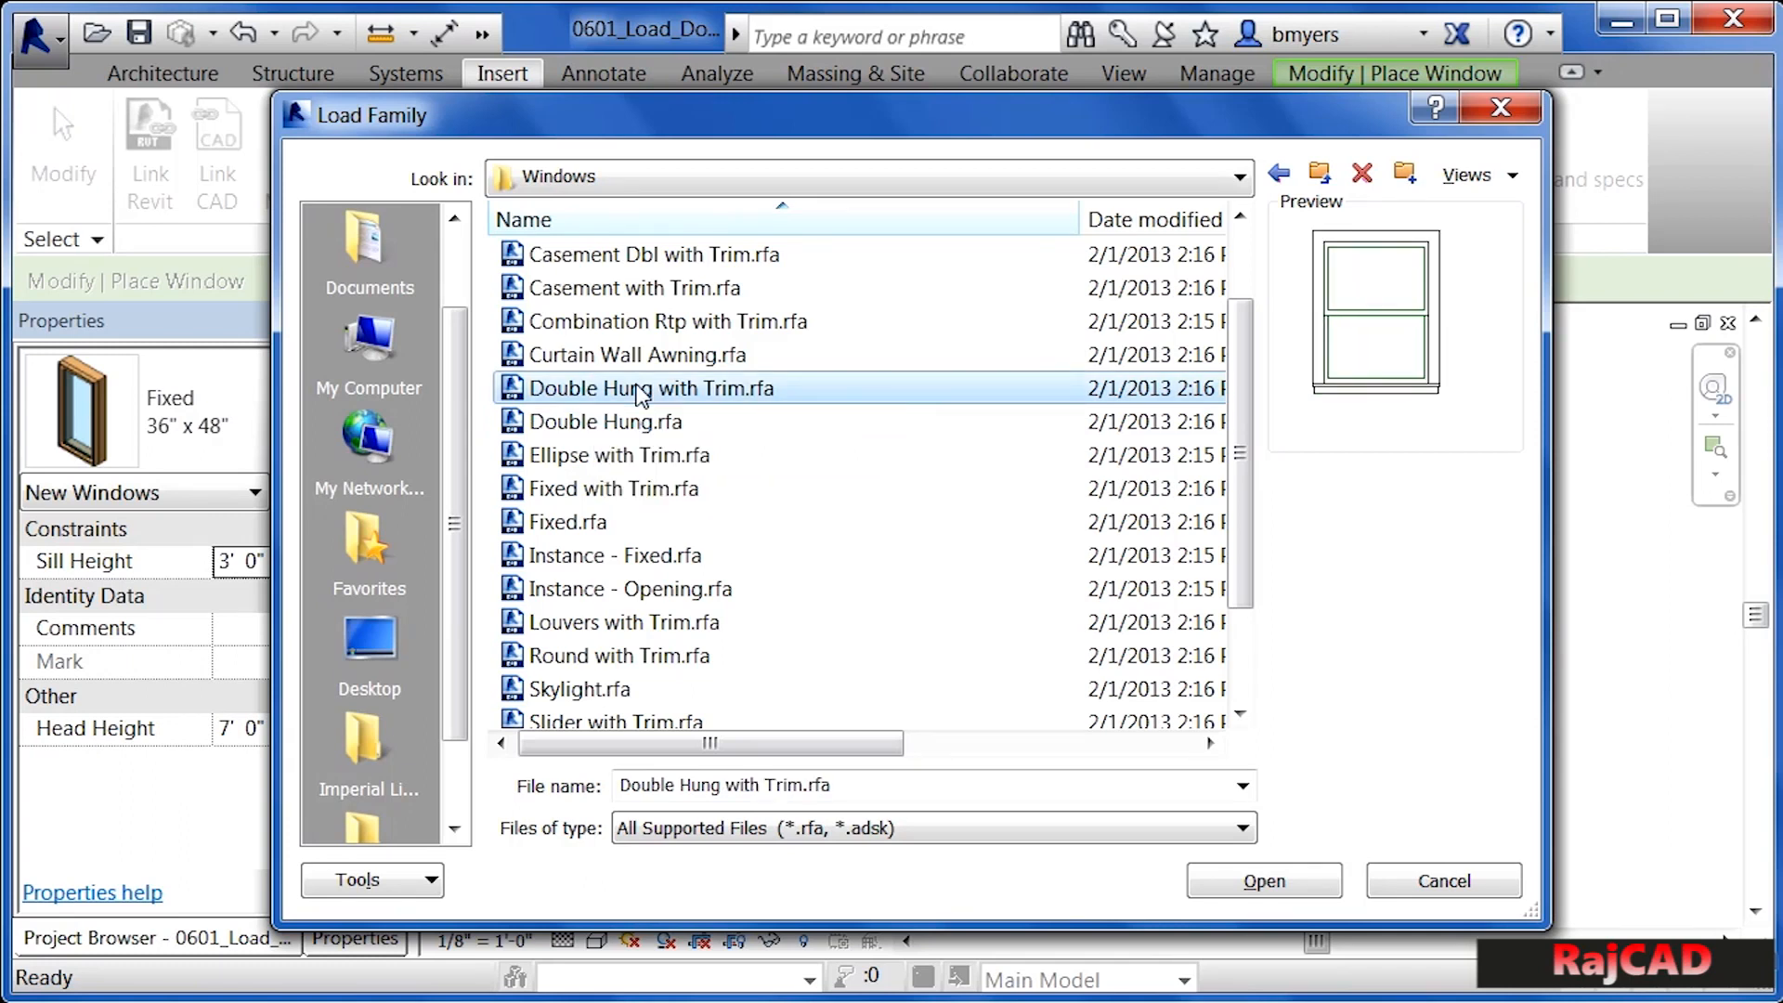
left_click(1255, 894)
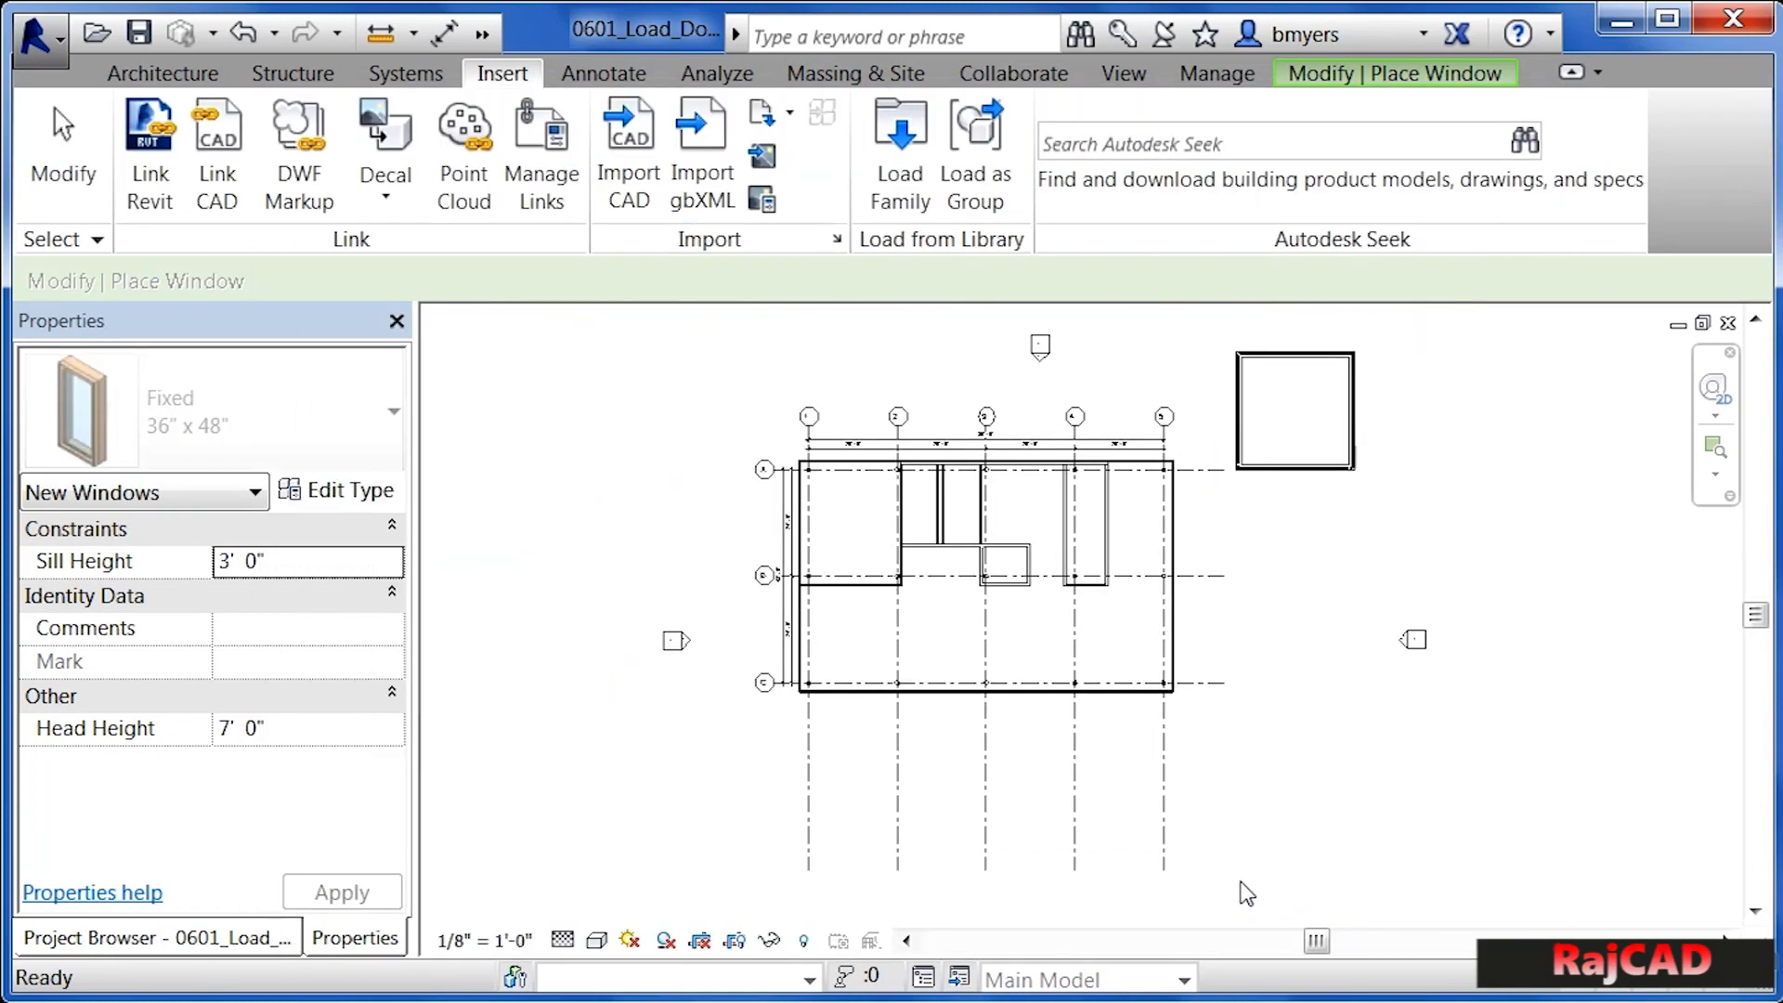
key("Escape")
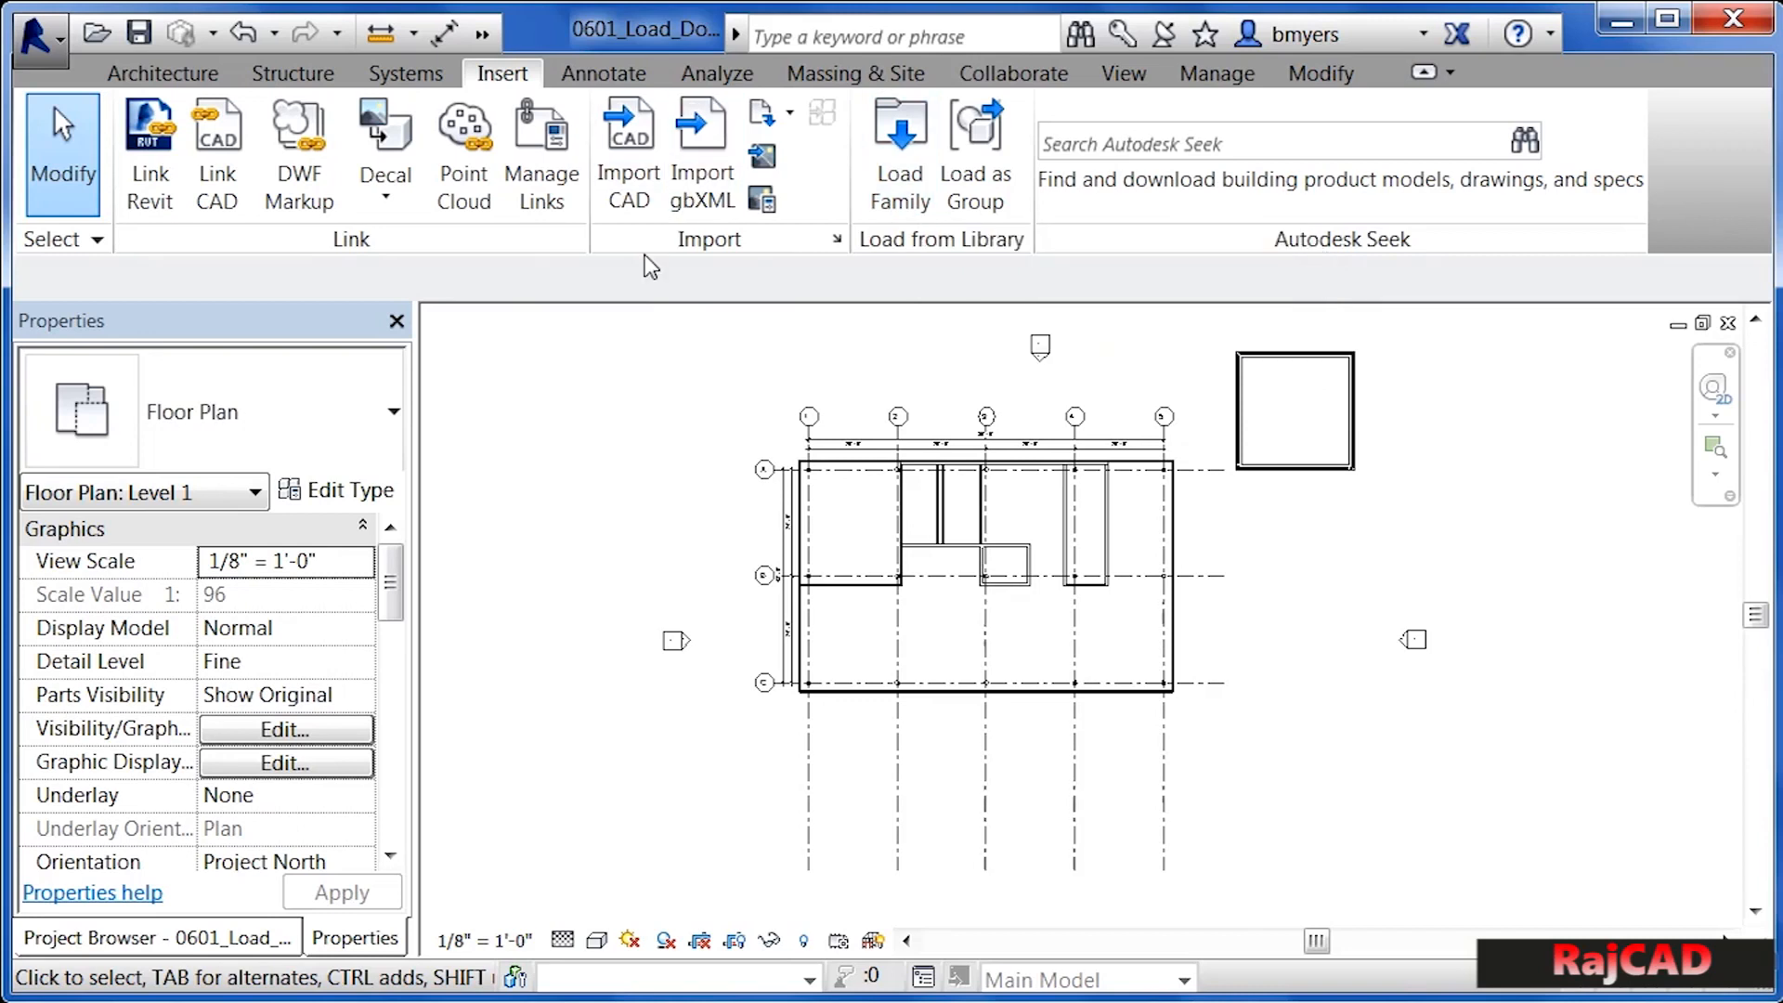
Place two Overhead-Sectional 8' x 6'-6" doors in the small building's lower wall, each centered 6'-0" from its nearest side wall
left_click(182, 74)
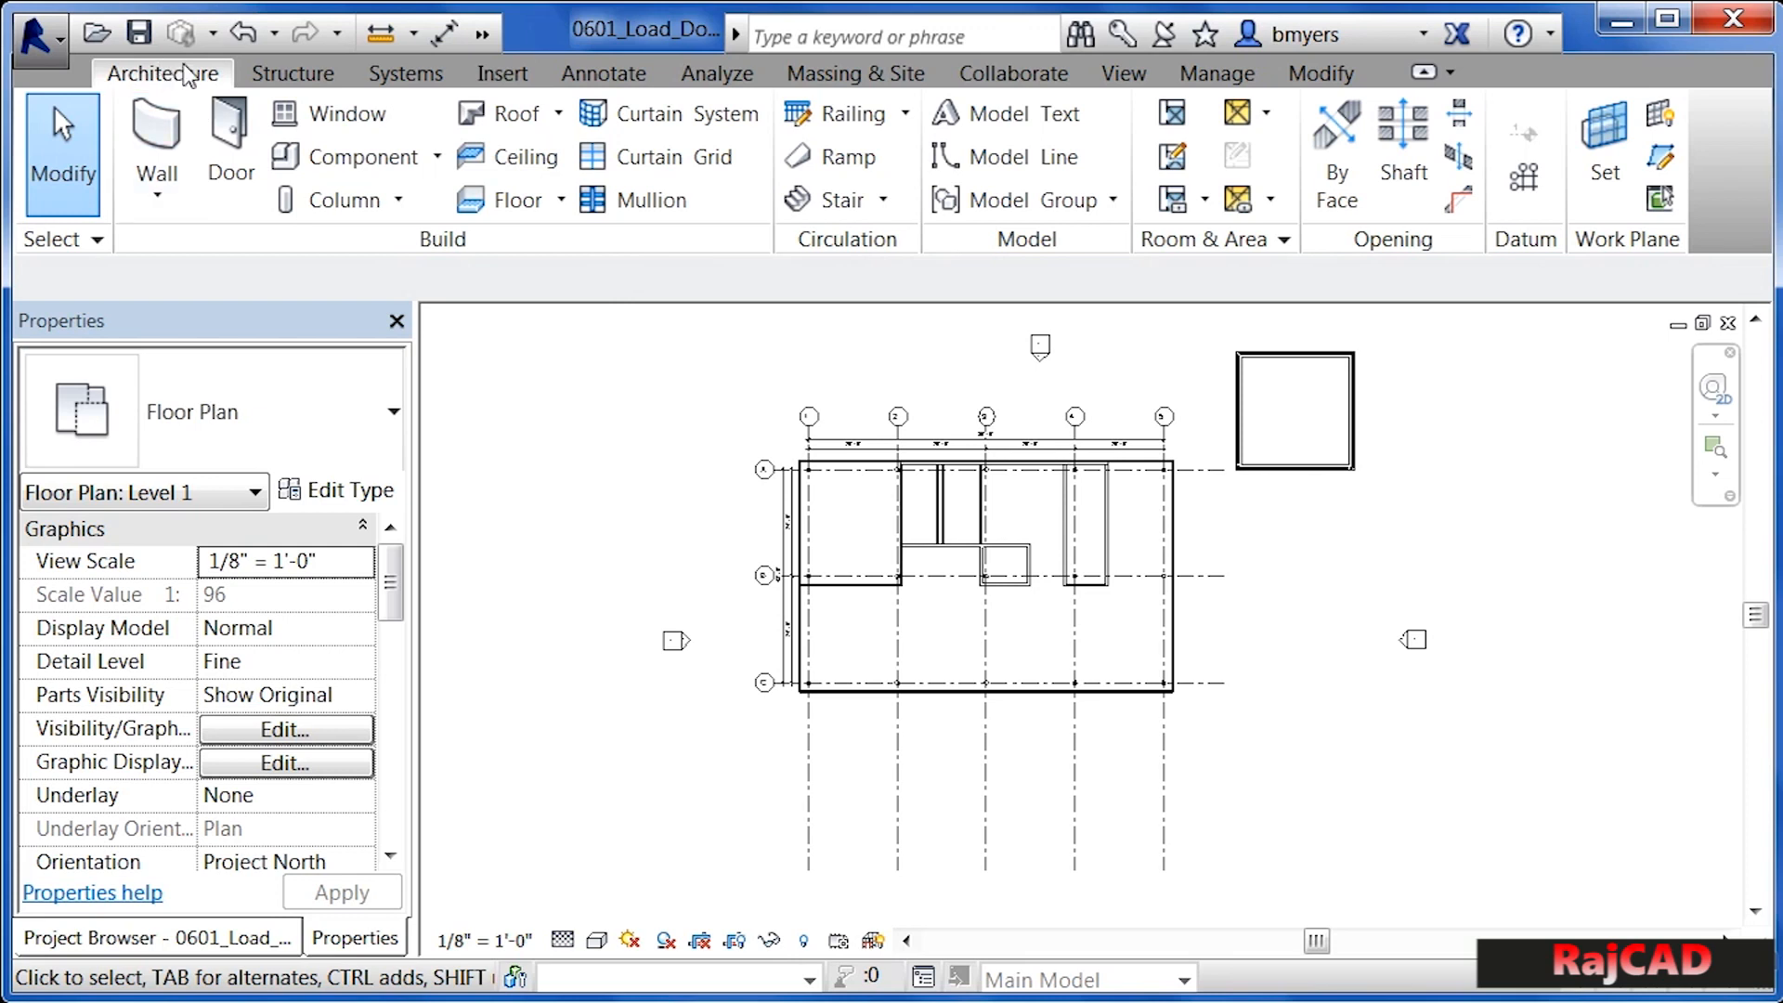
left_click(230, 156)
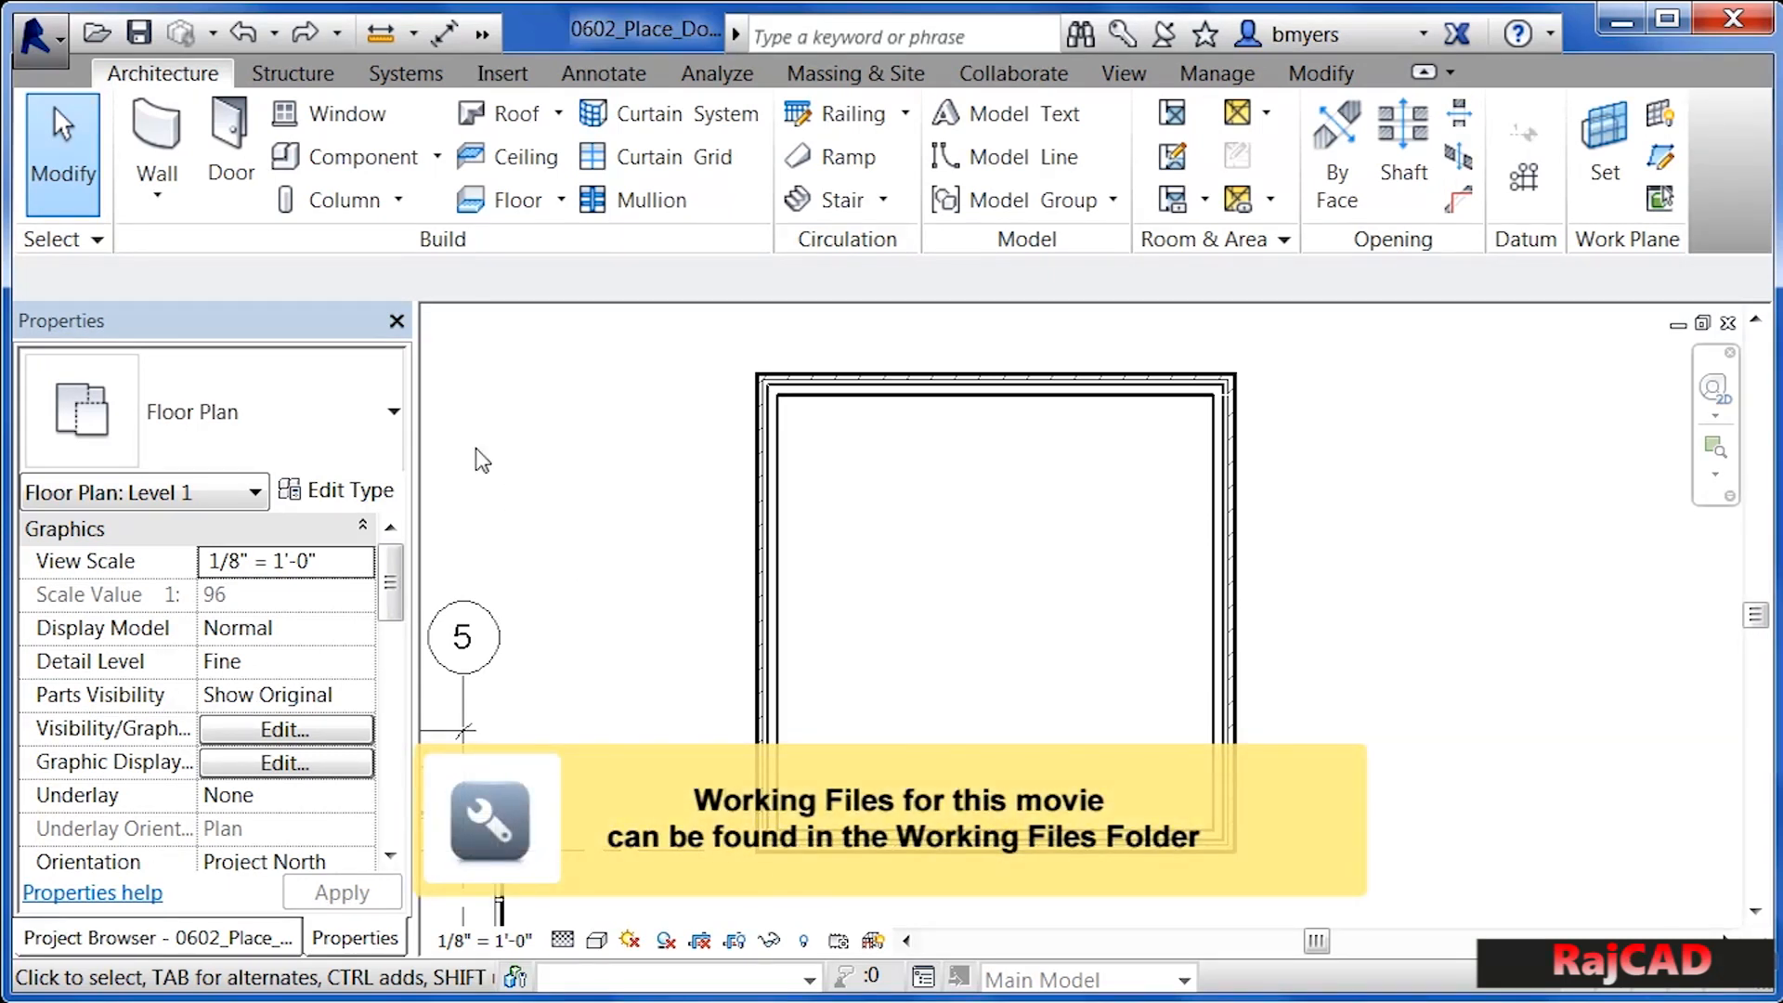
left_click(232, 171)
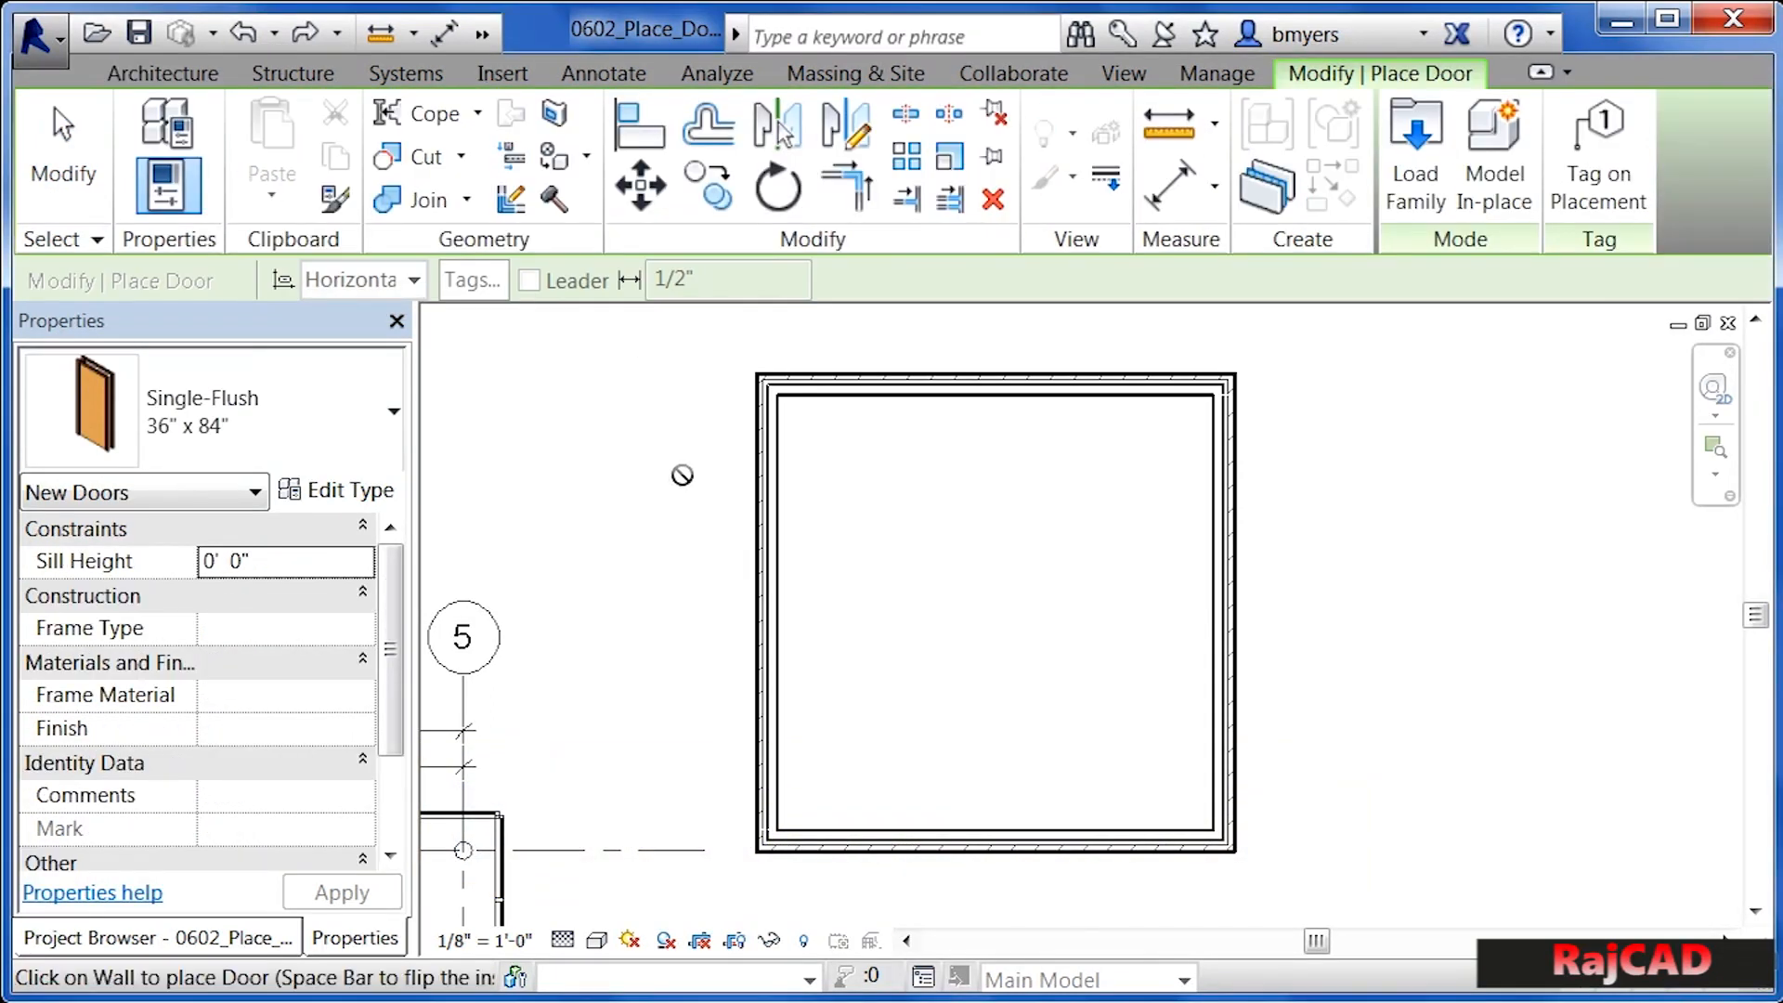
left_click(238, 406)
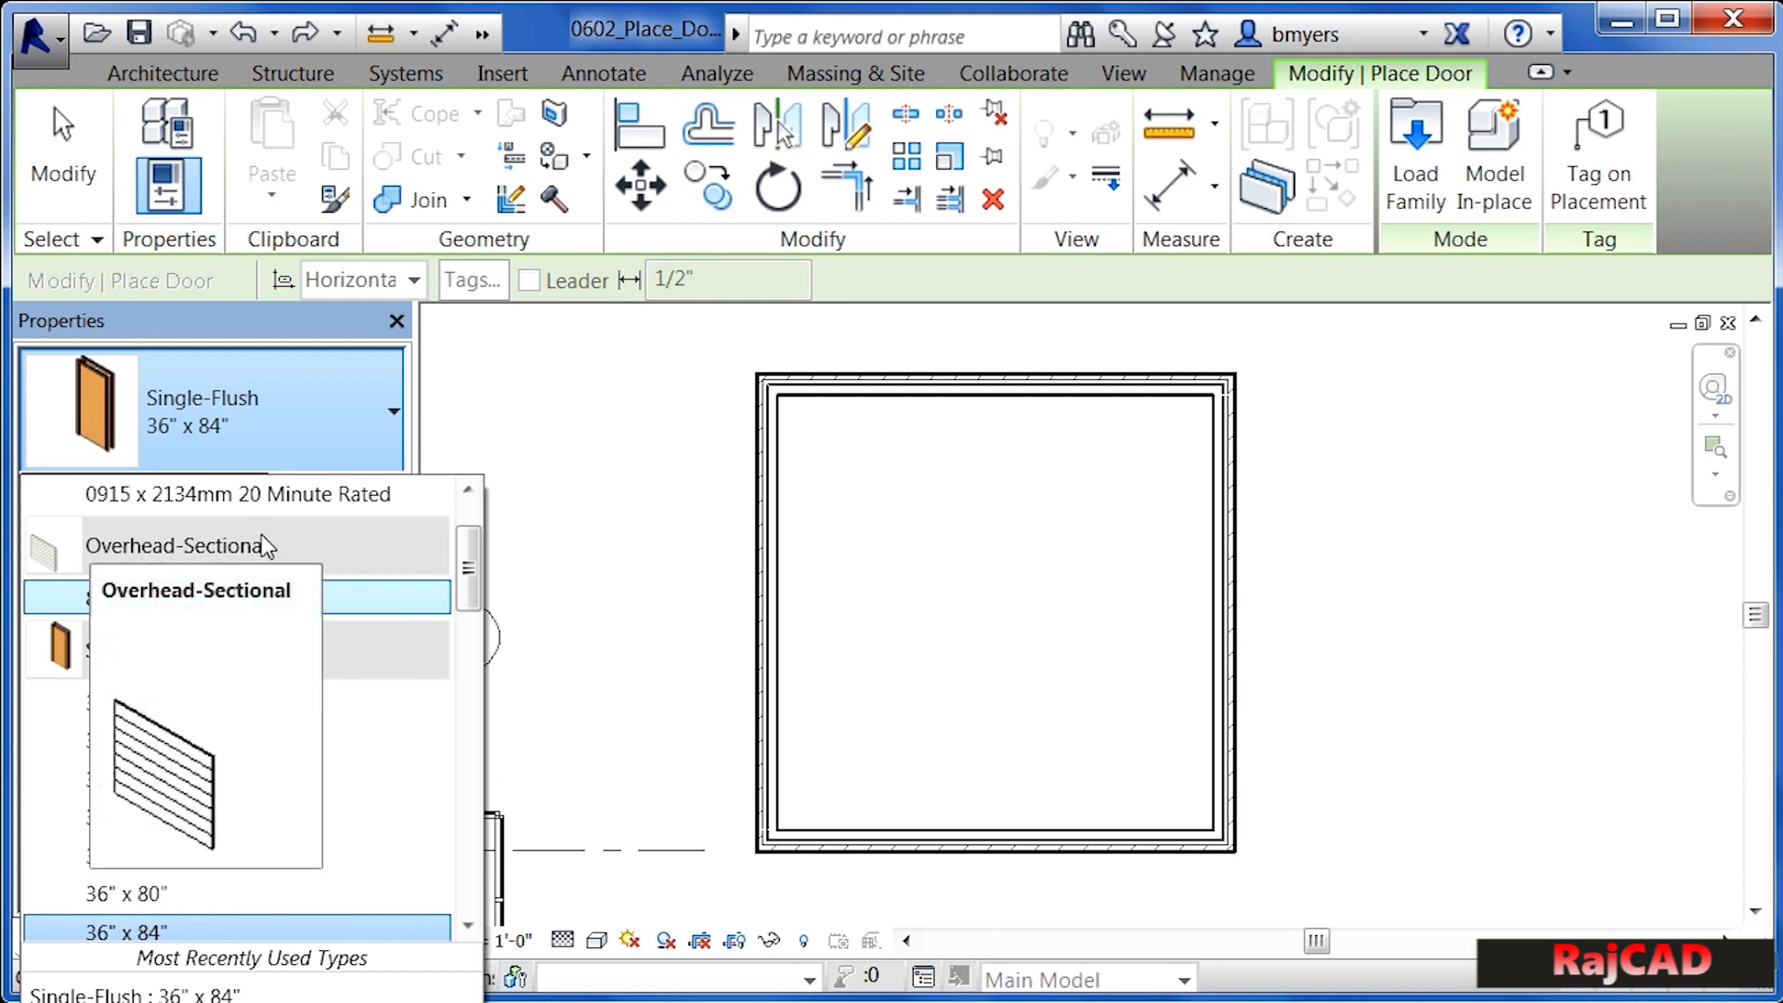
mouse_move(171, 599)
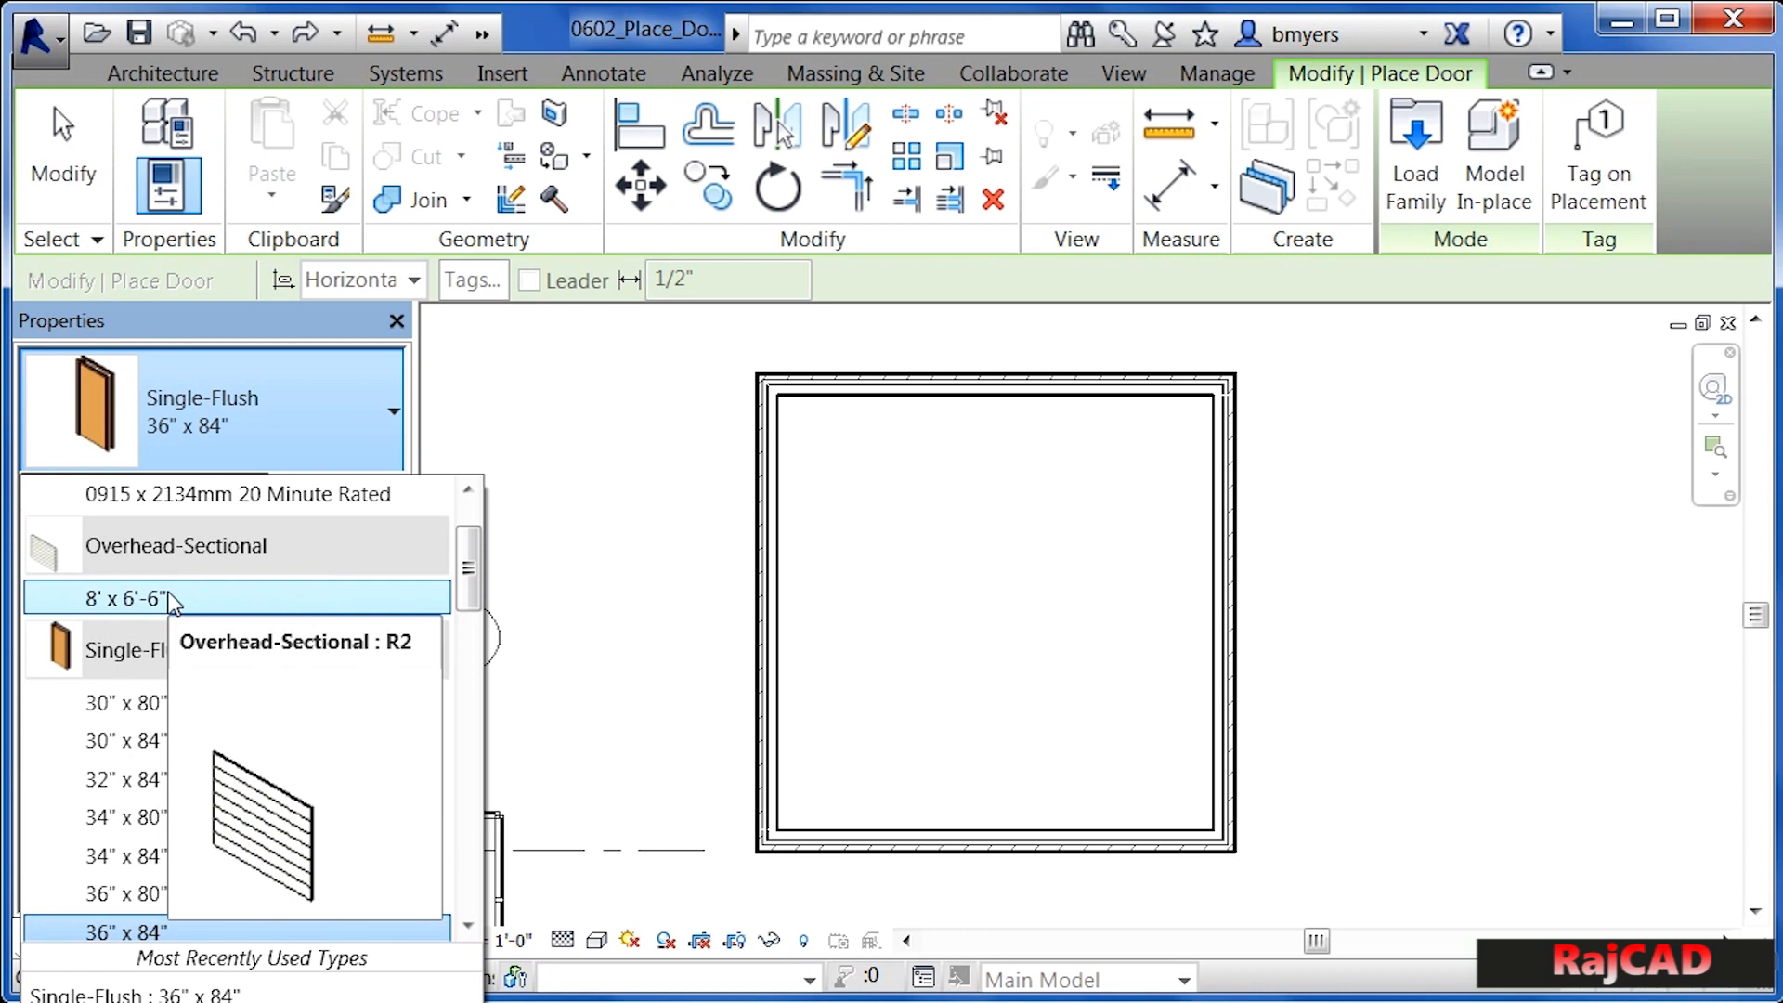
left_click(171, 600)
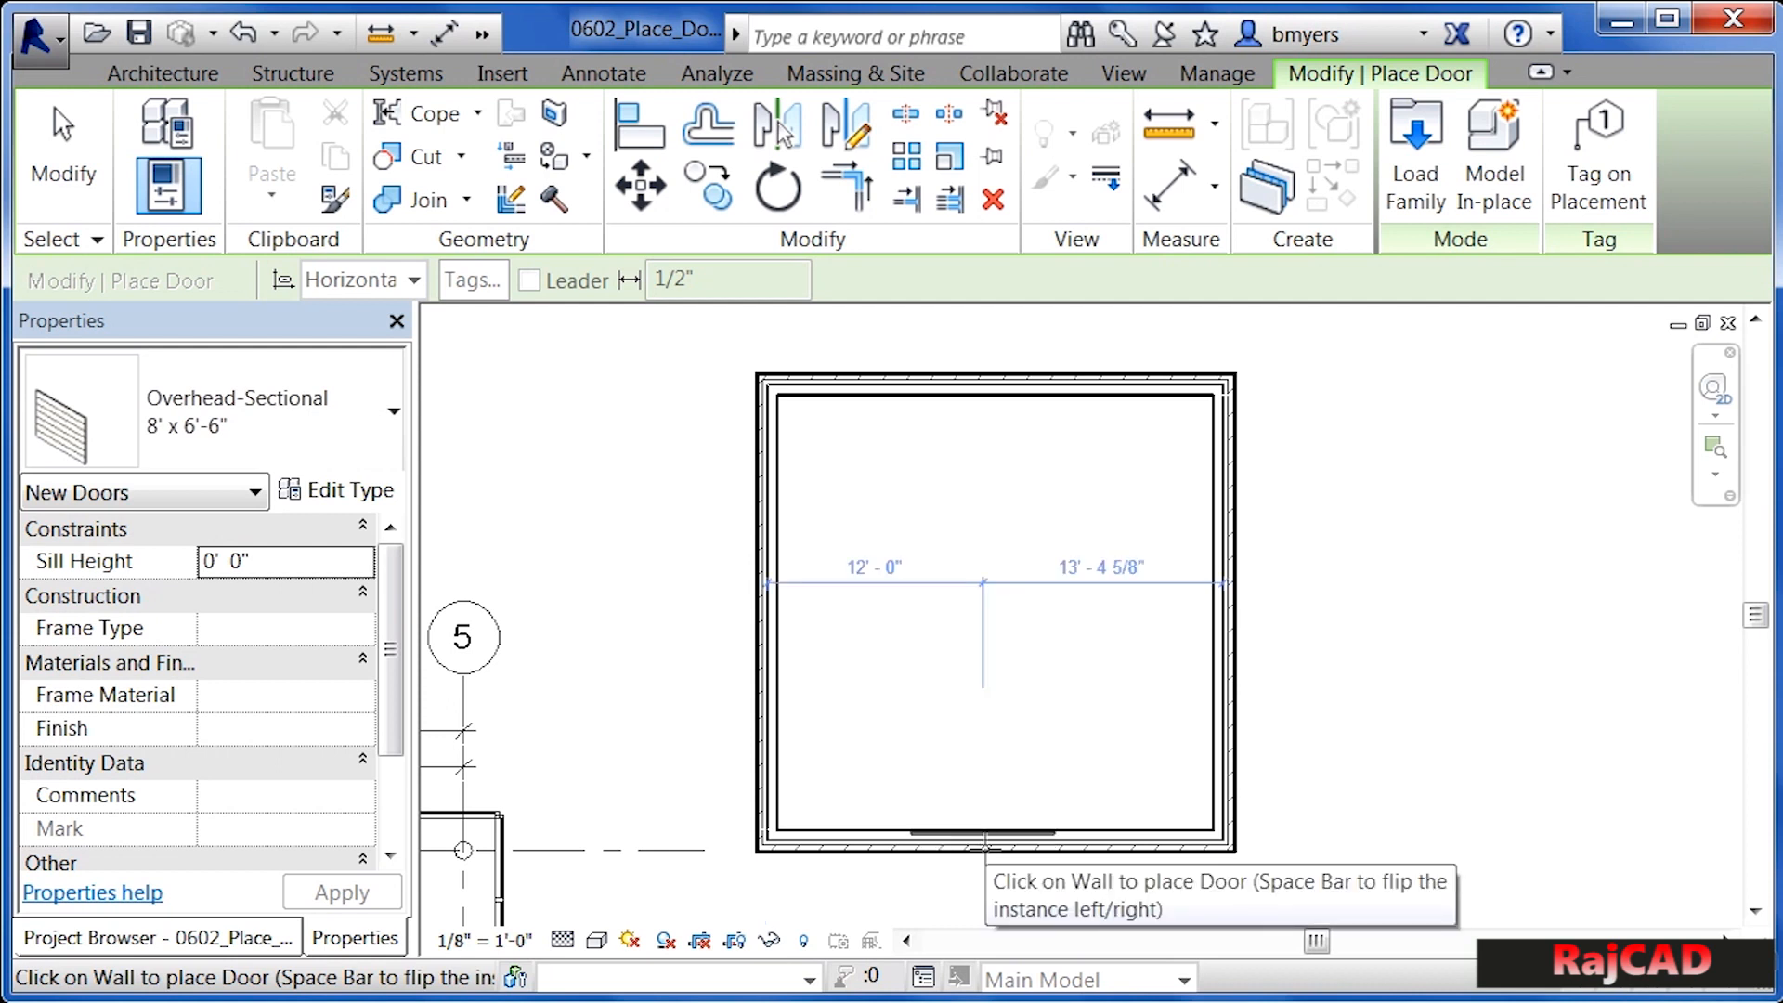
left_click(878, 842)
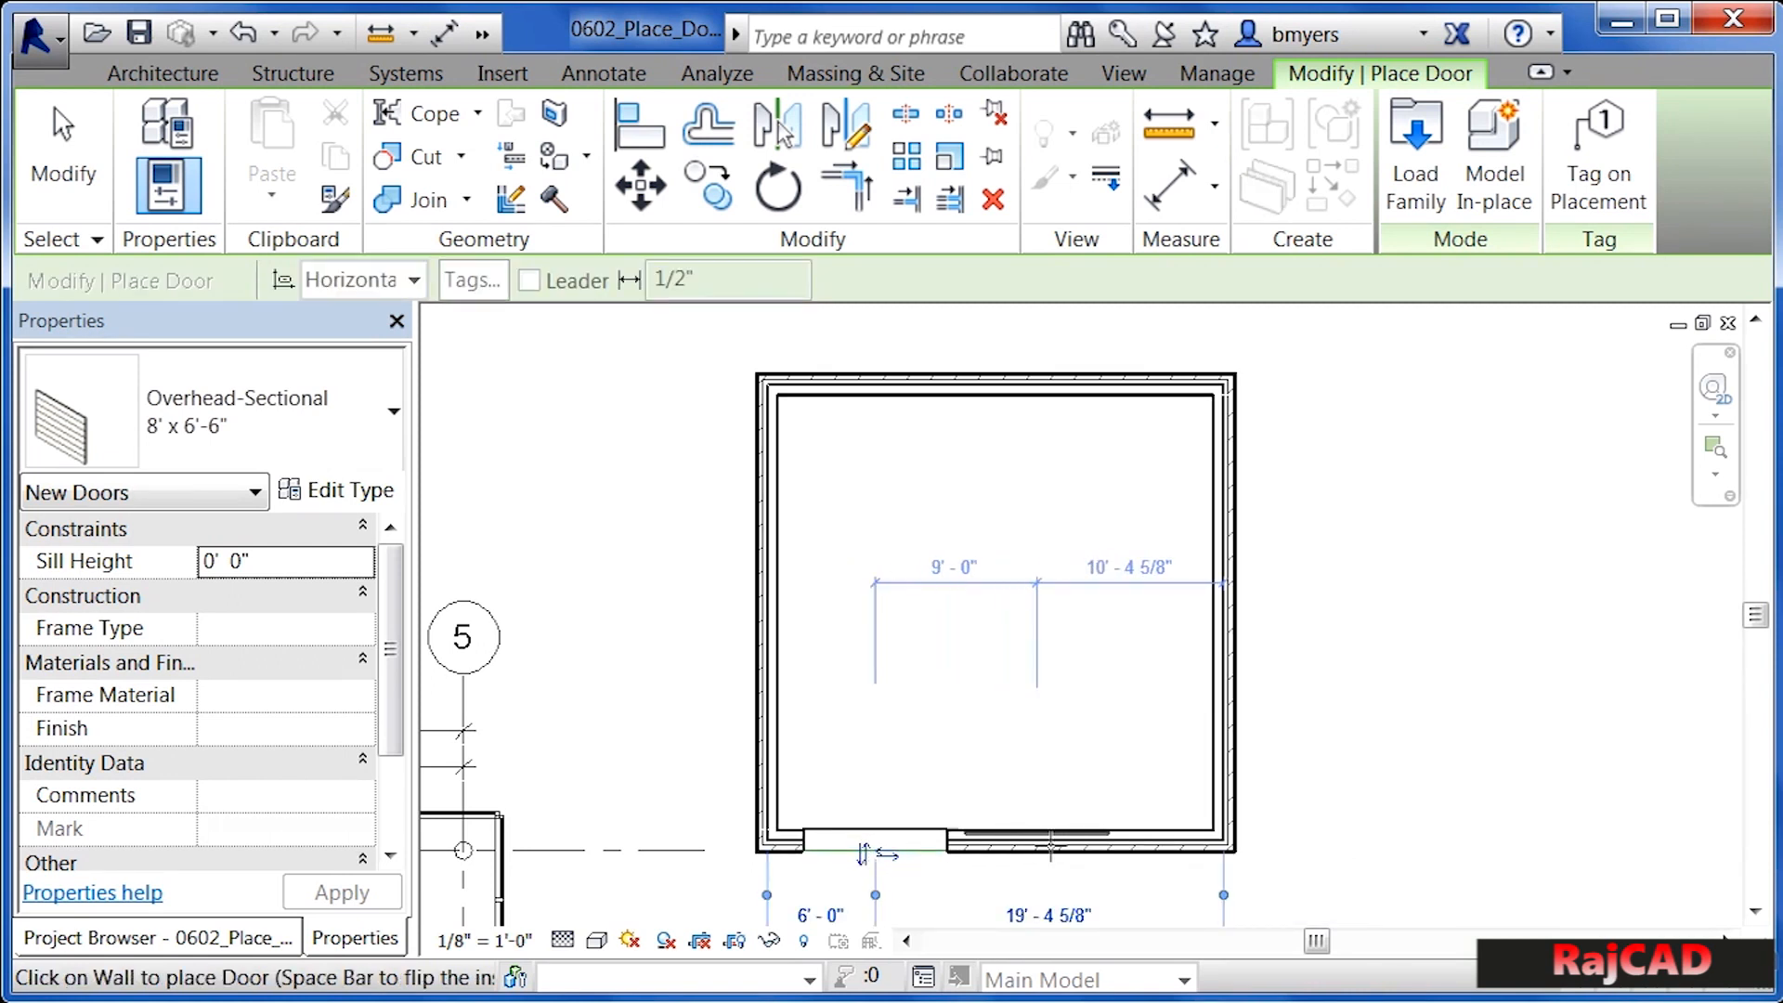
left_click(1115, 847)
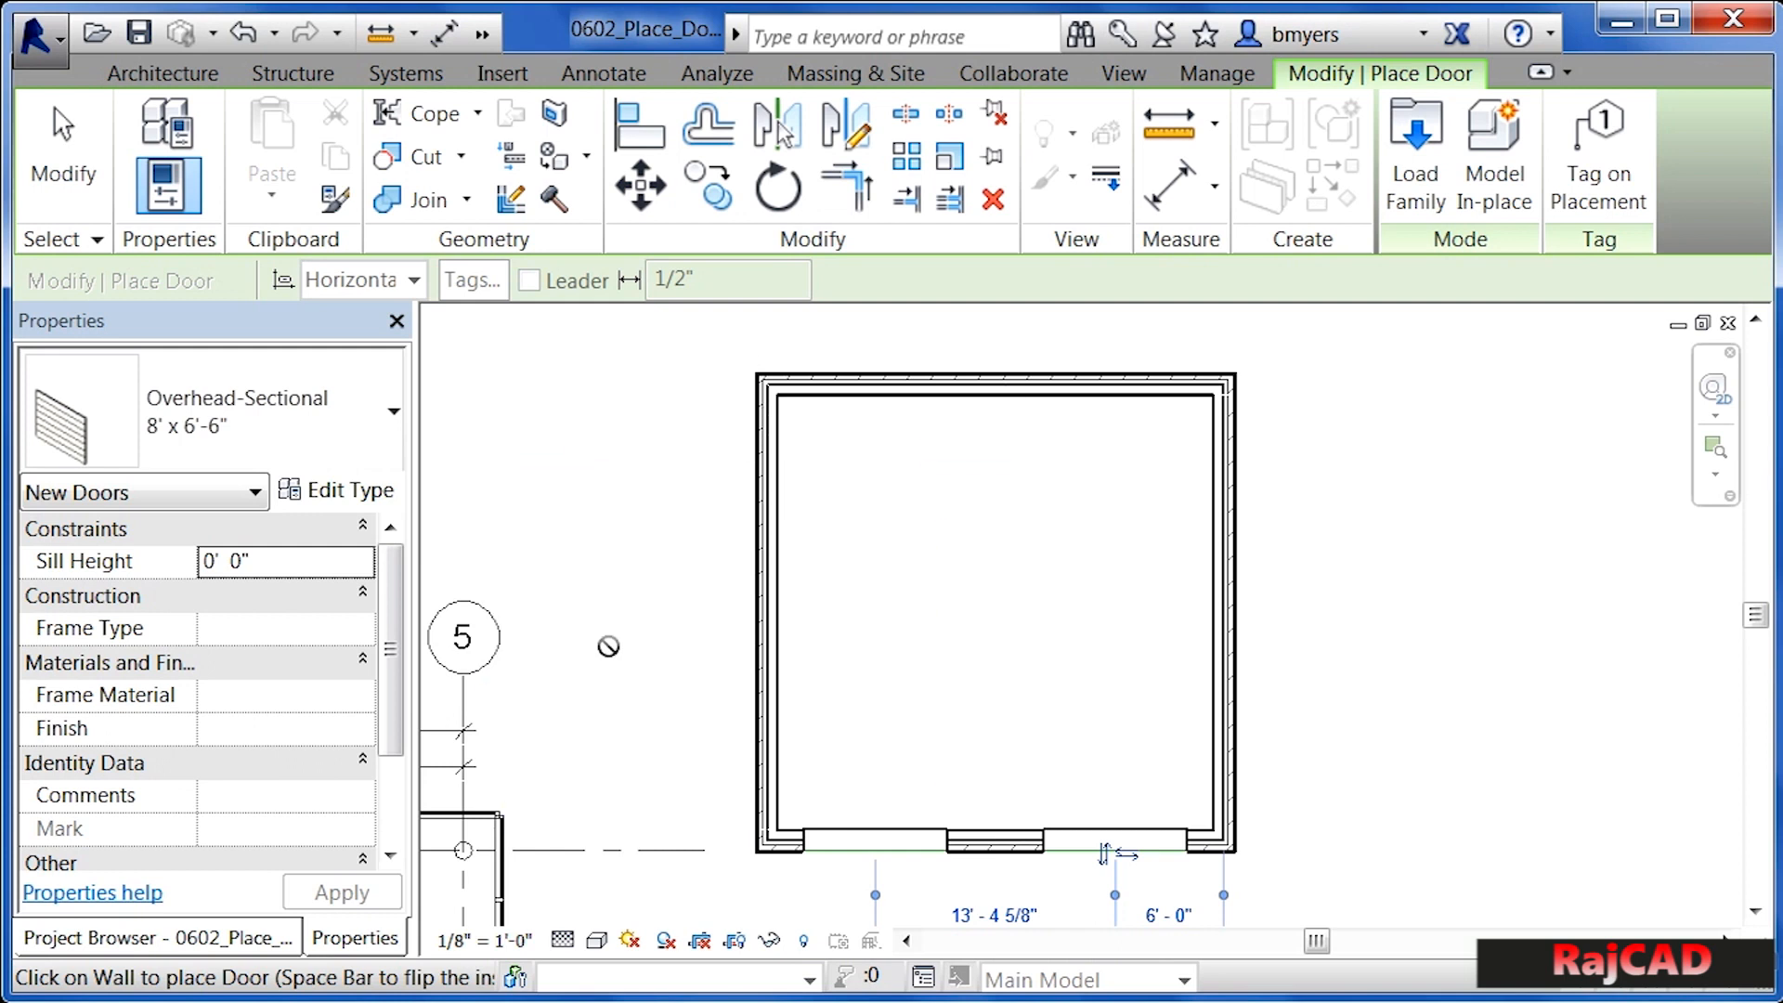
Place a Single-Flush 36" x 84" door in the small building's left wall, 2'-6" from the upper wall, with its swing flipped
left_click(381, 438)
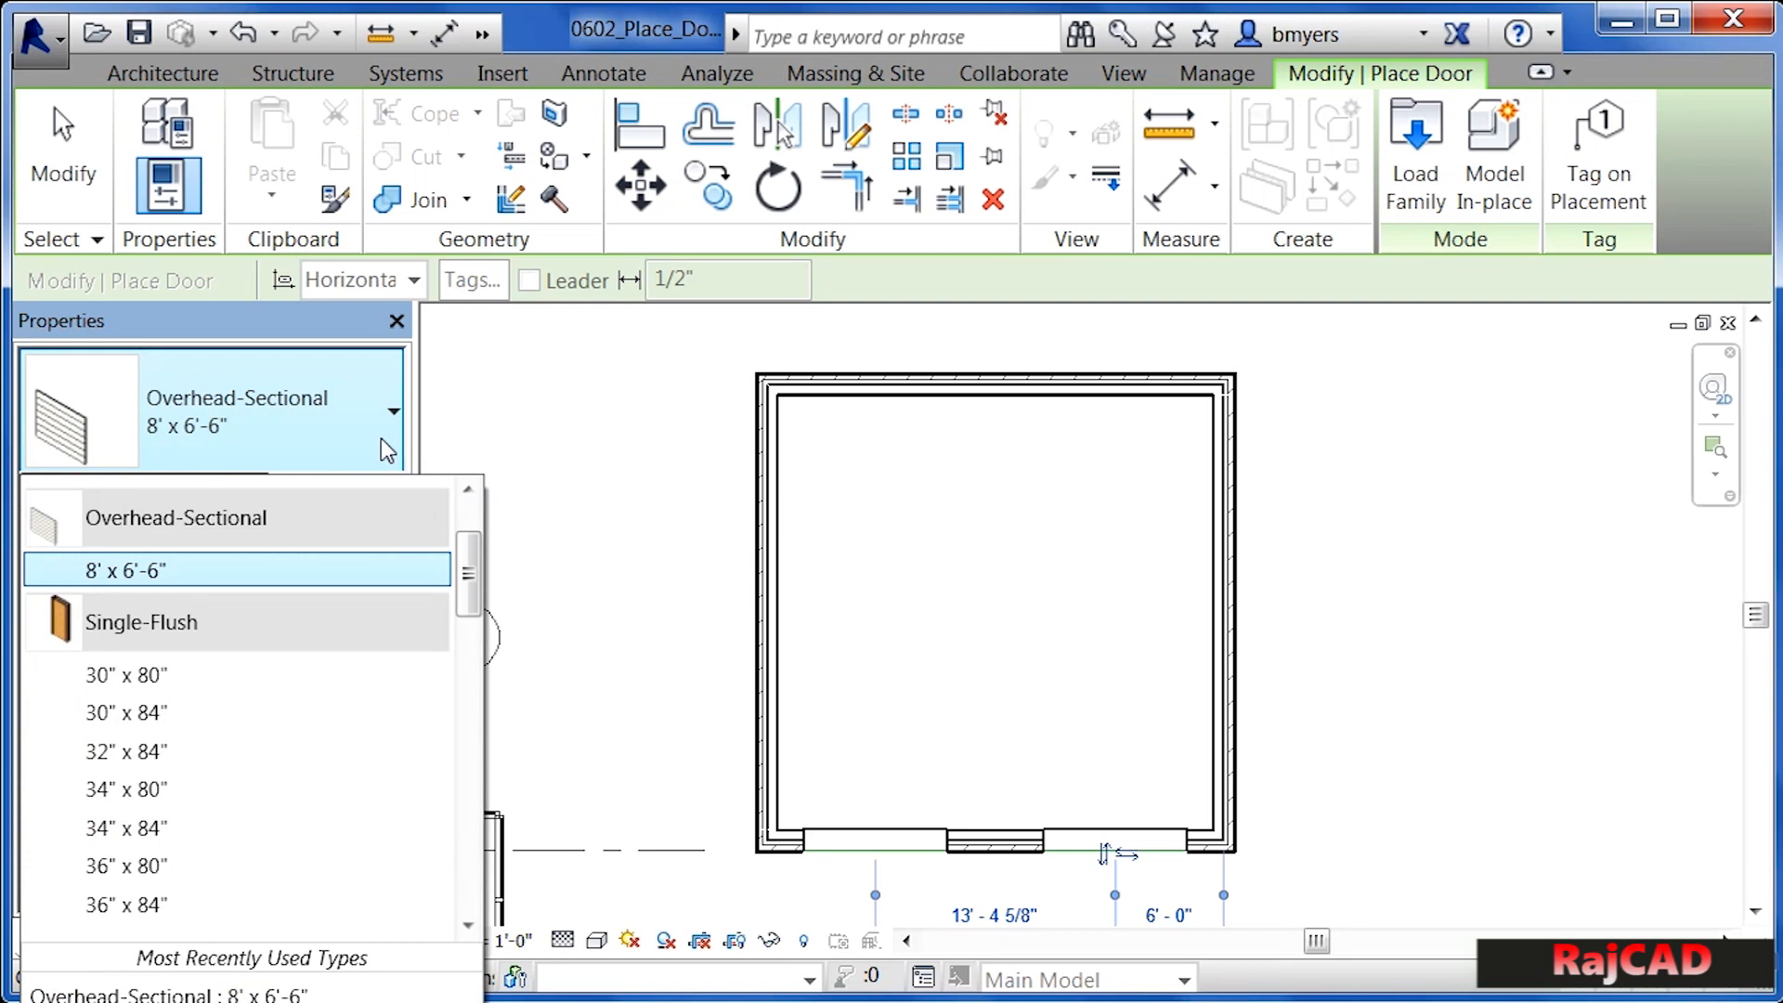
left_click_drag(467, 559, 470, 616)
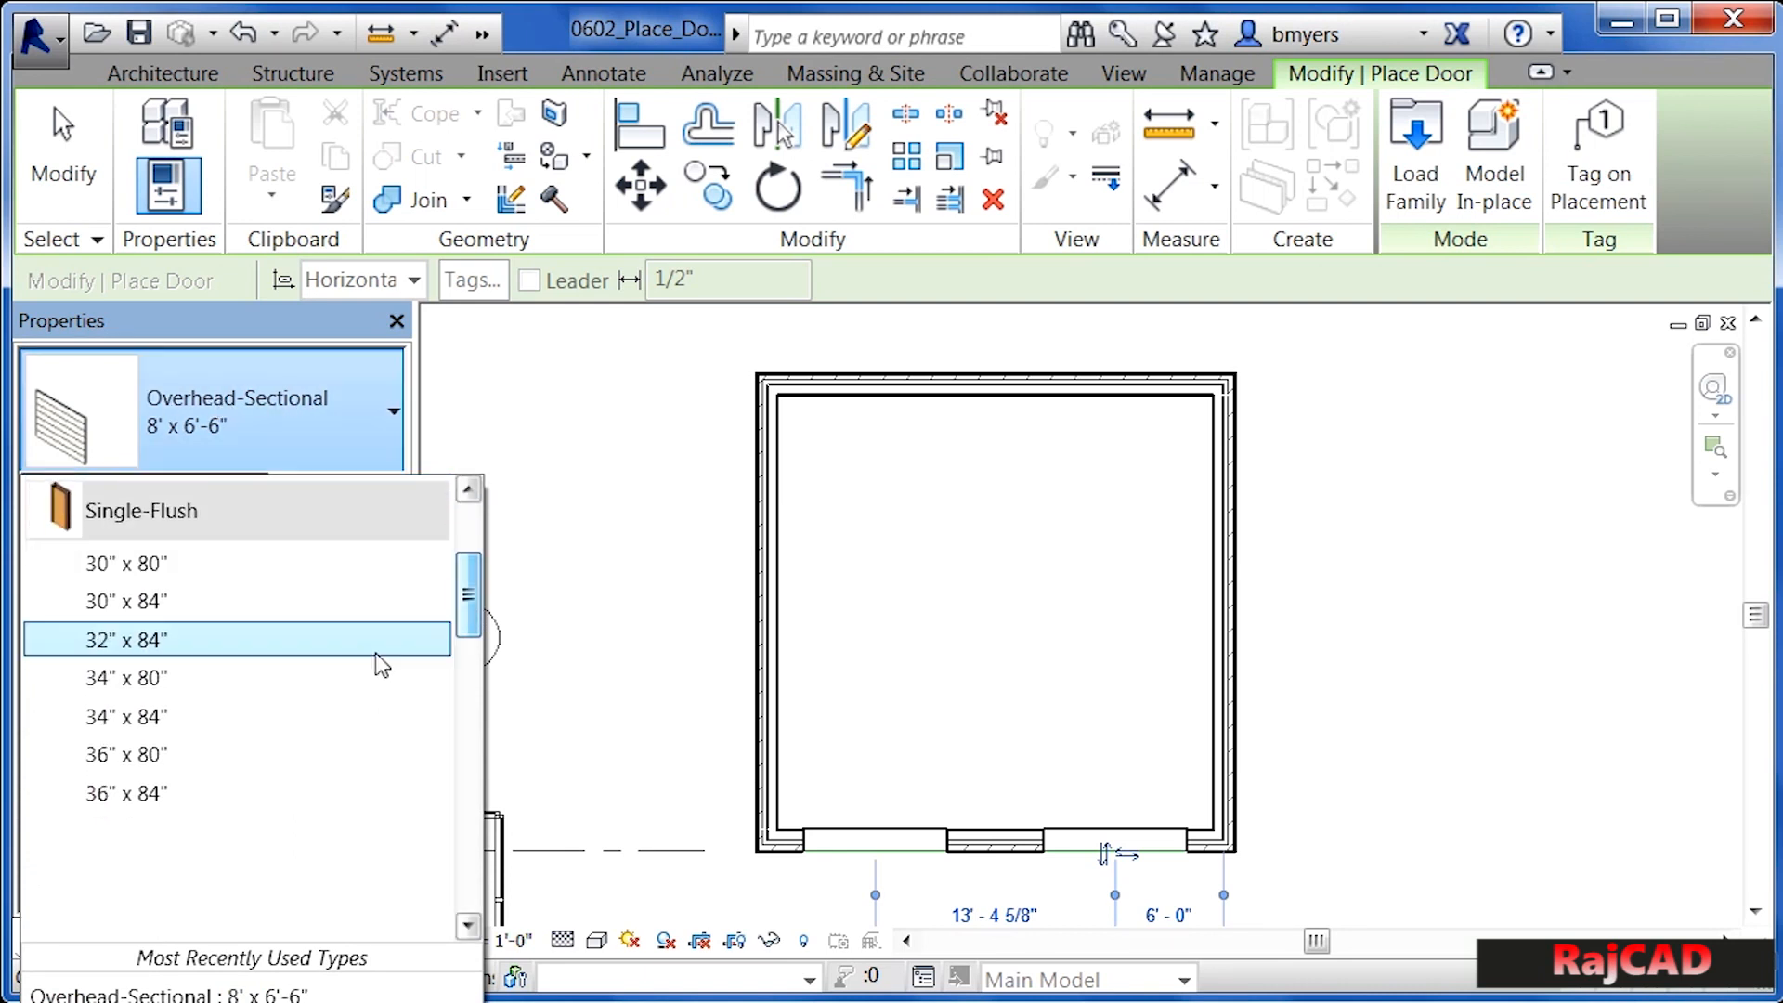
left_click(128, 804)
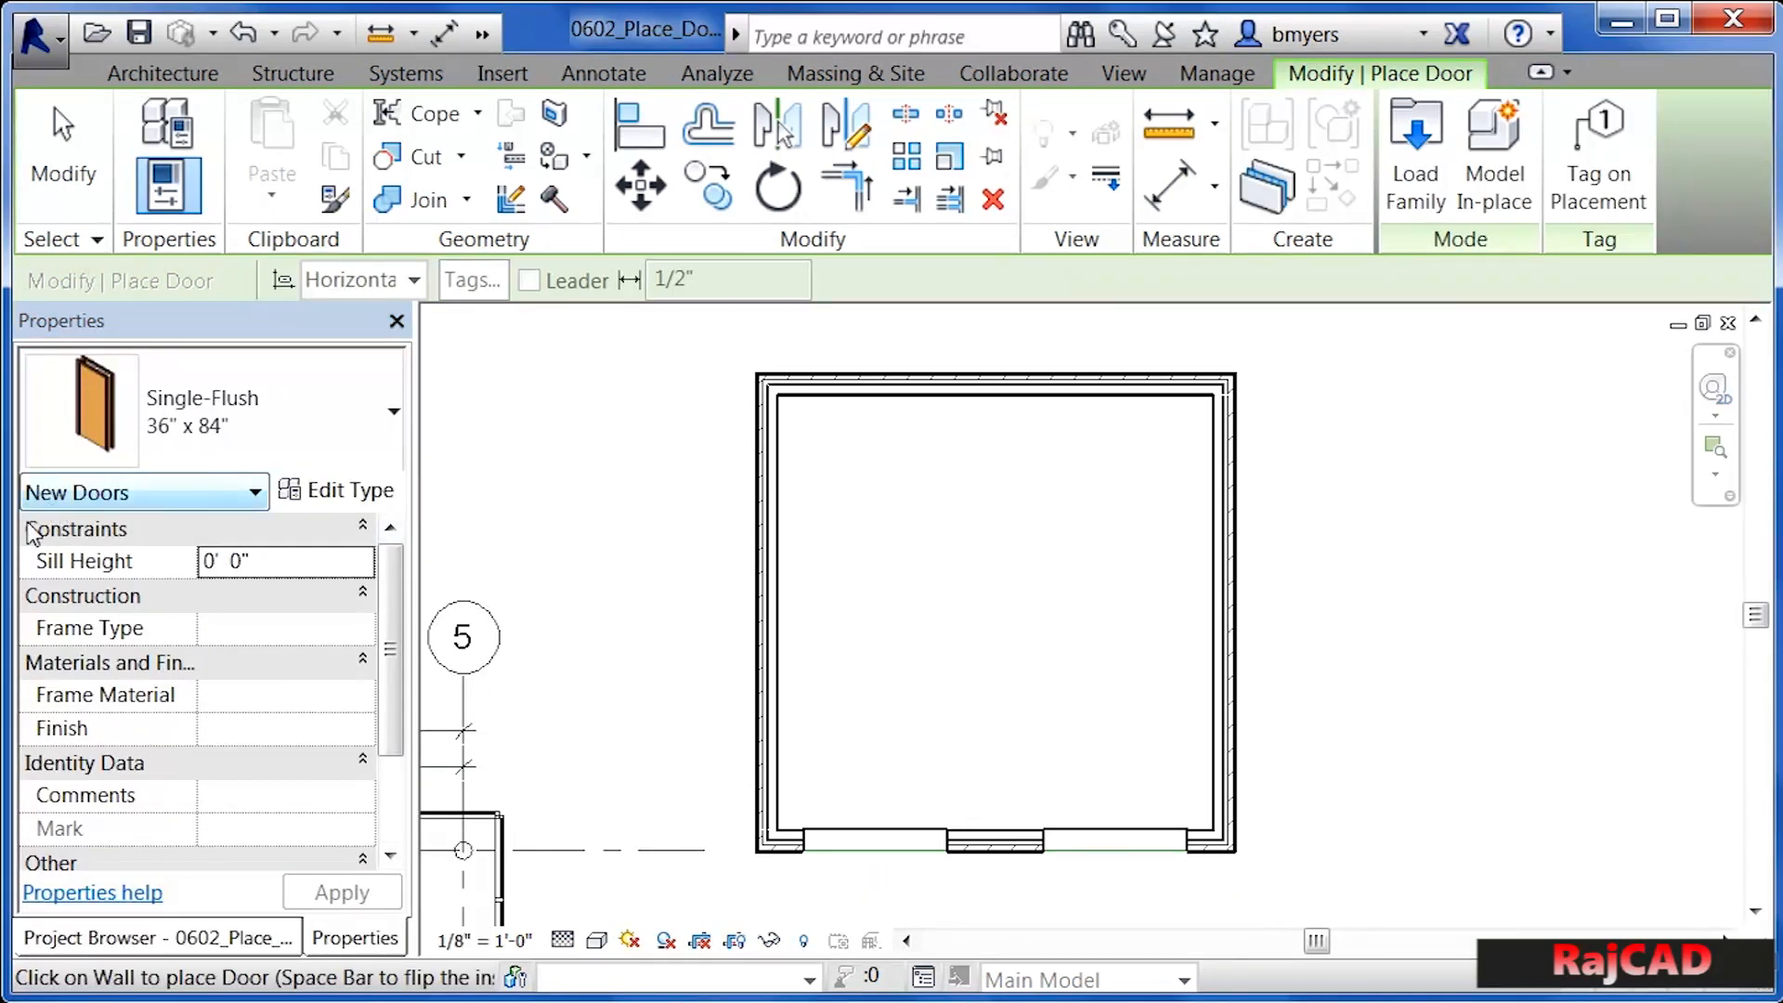
left_click_drag(388, 606, 396, 710)
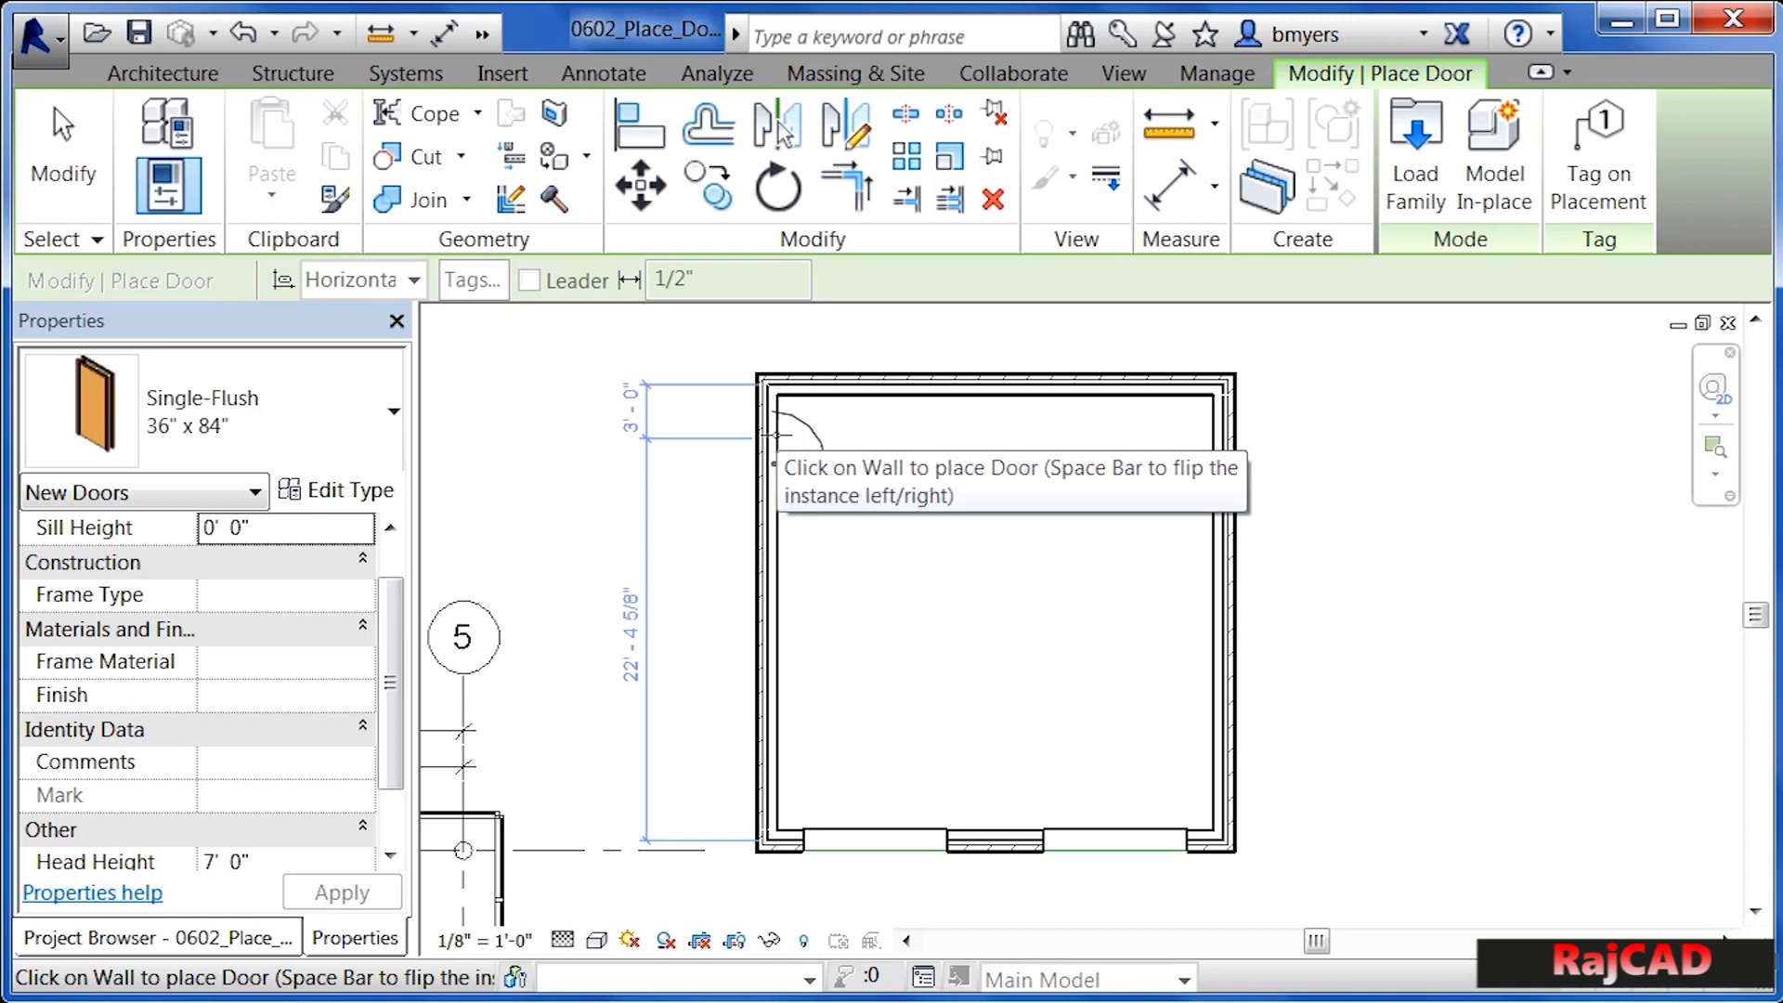
key("space")
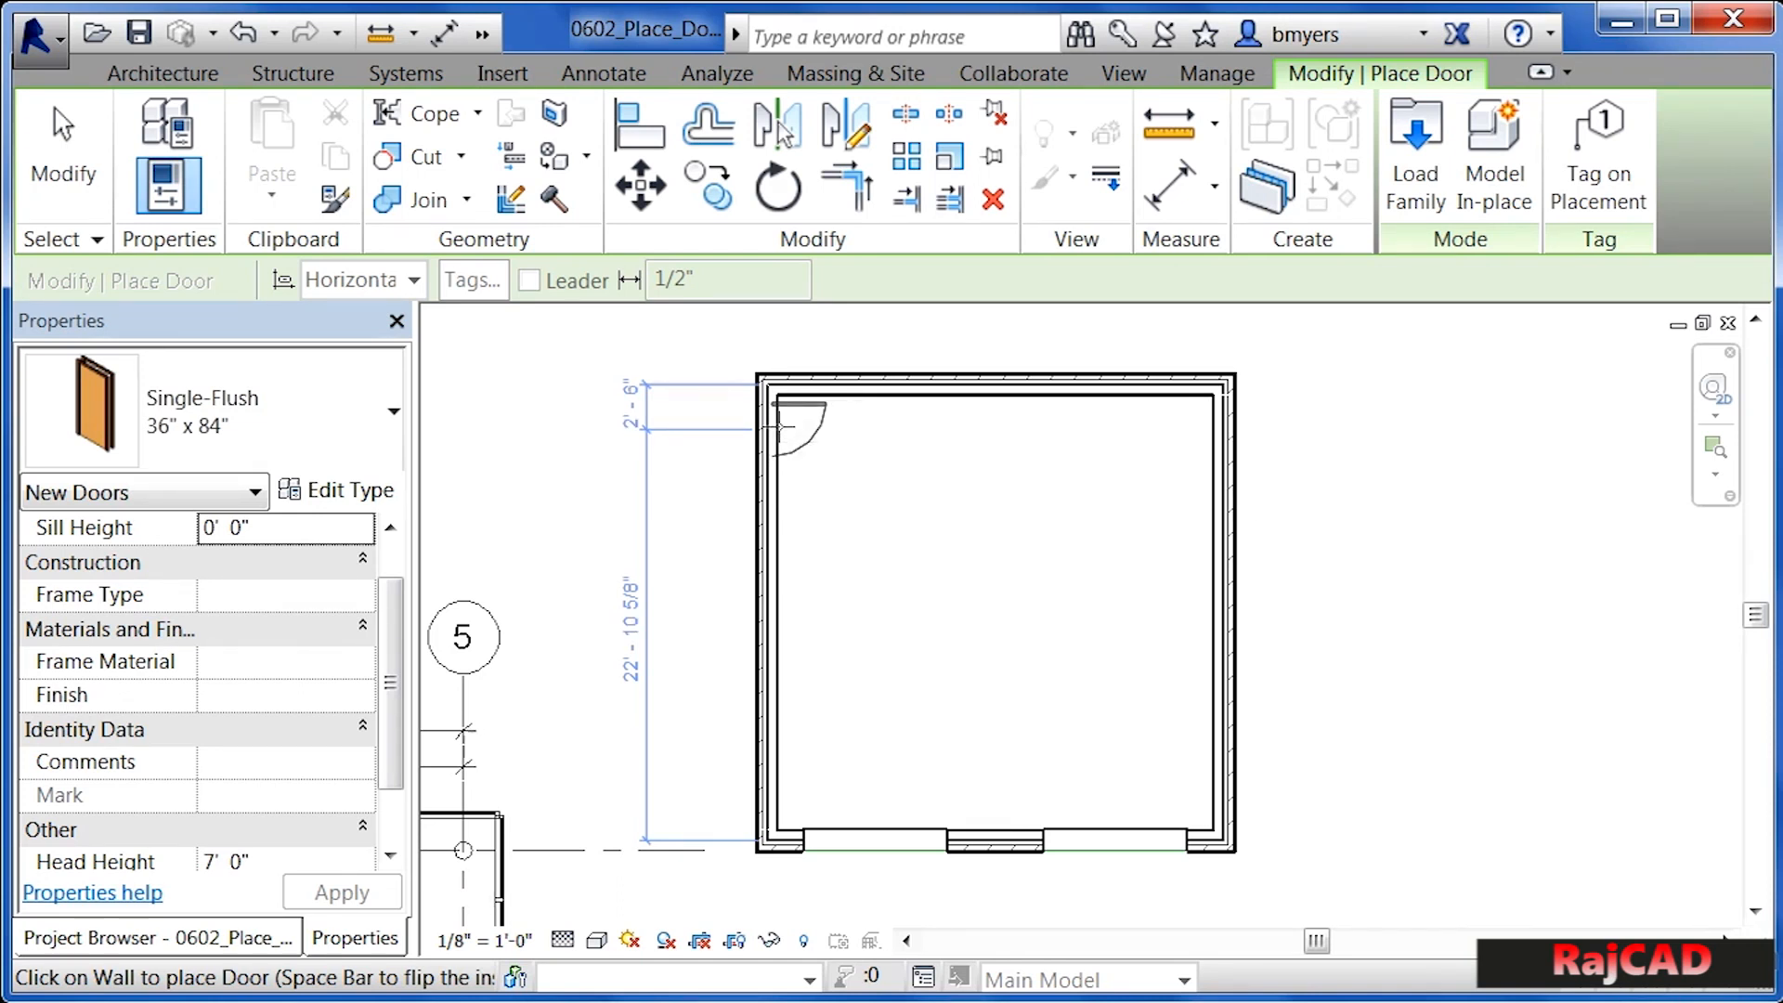
left_click(782, 427)
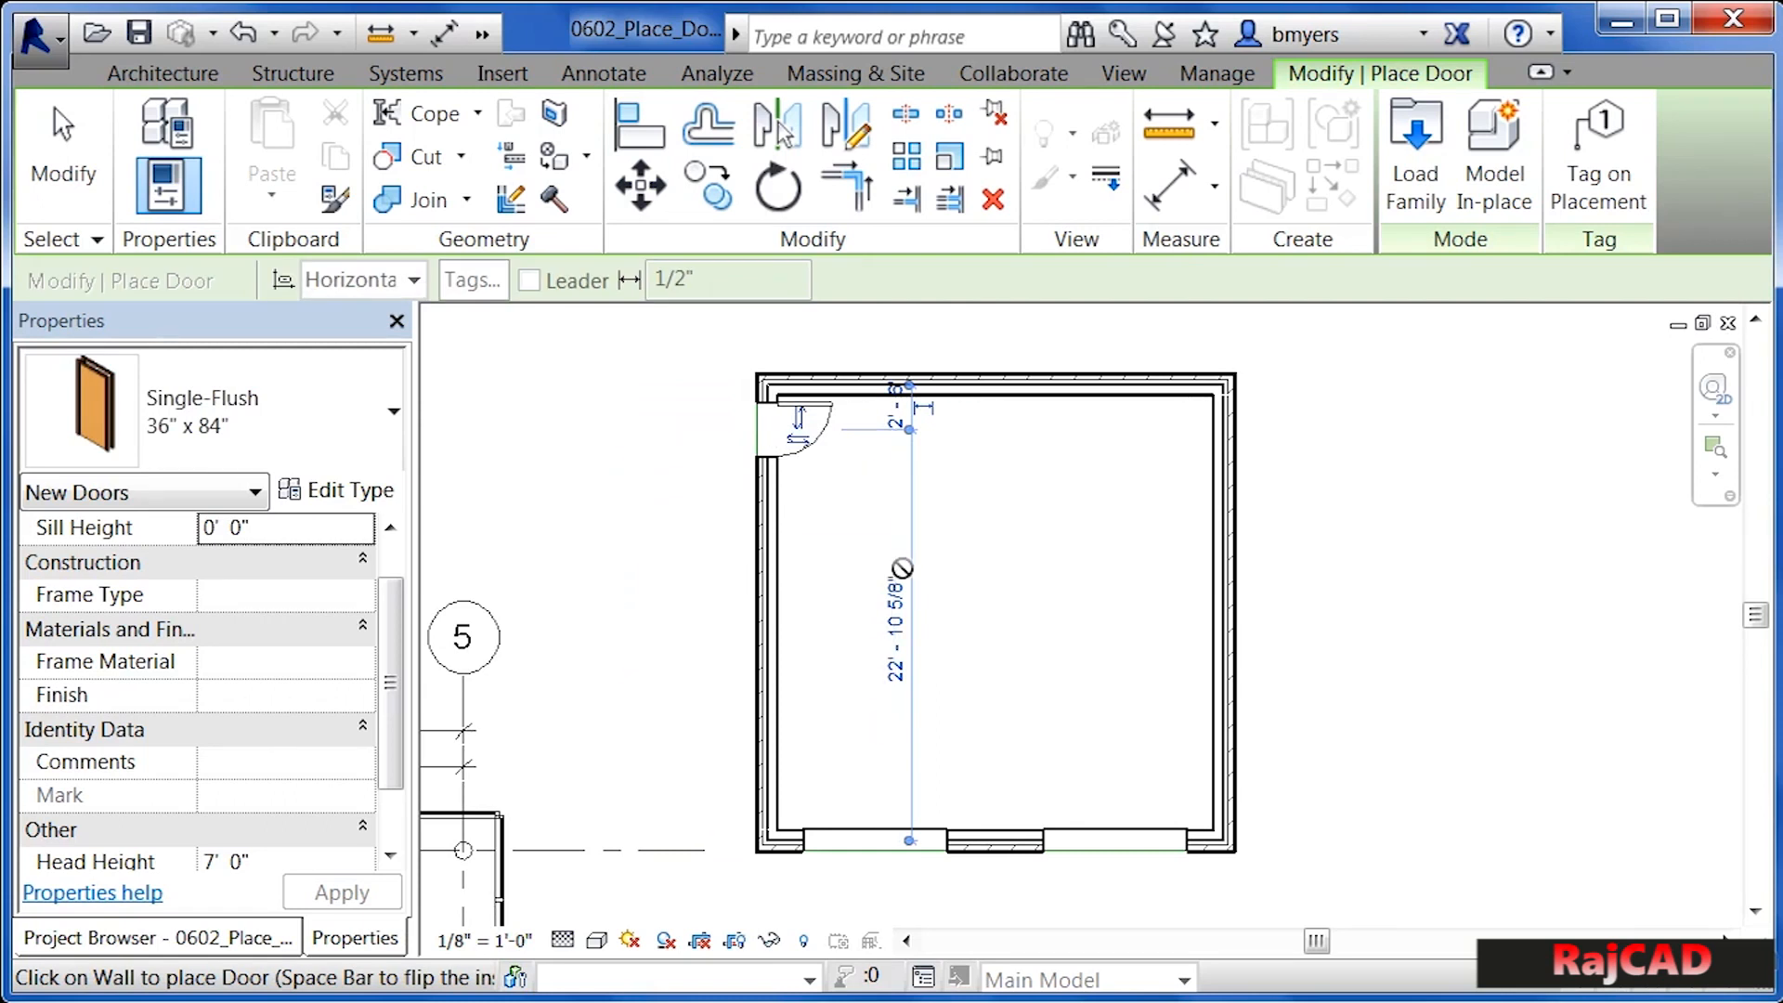
key("Escape")
key("Escape")
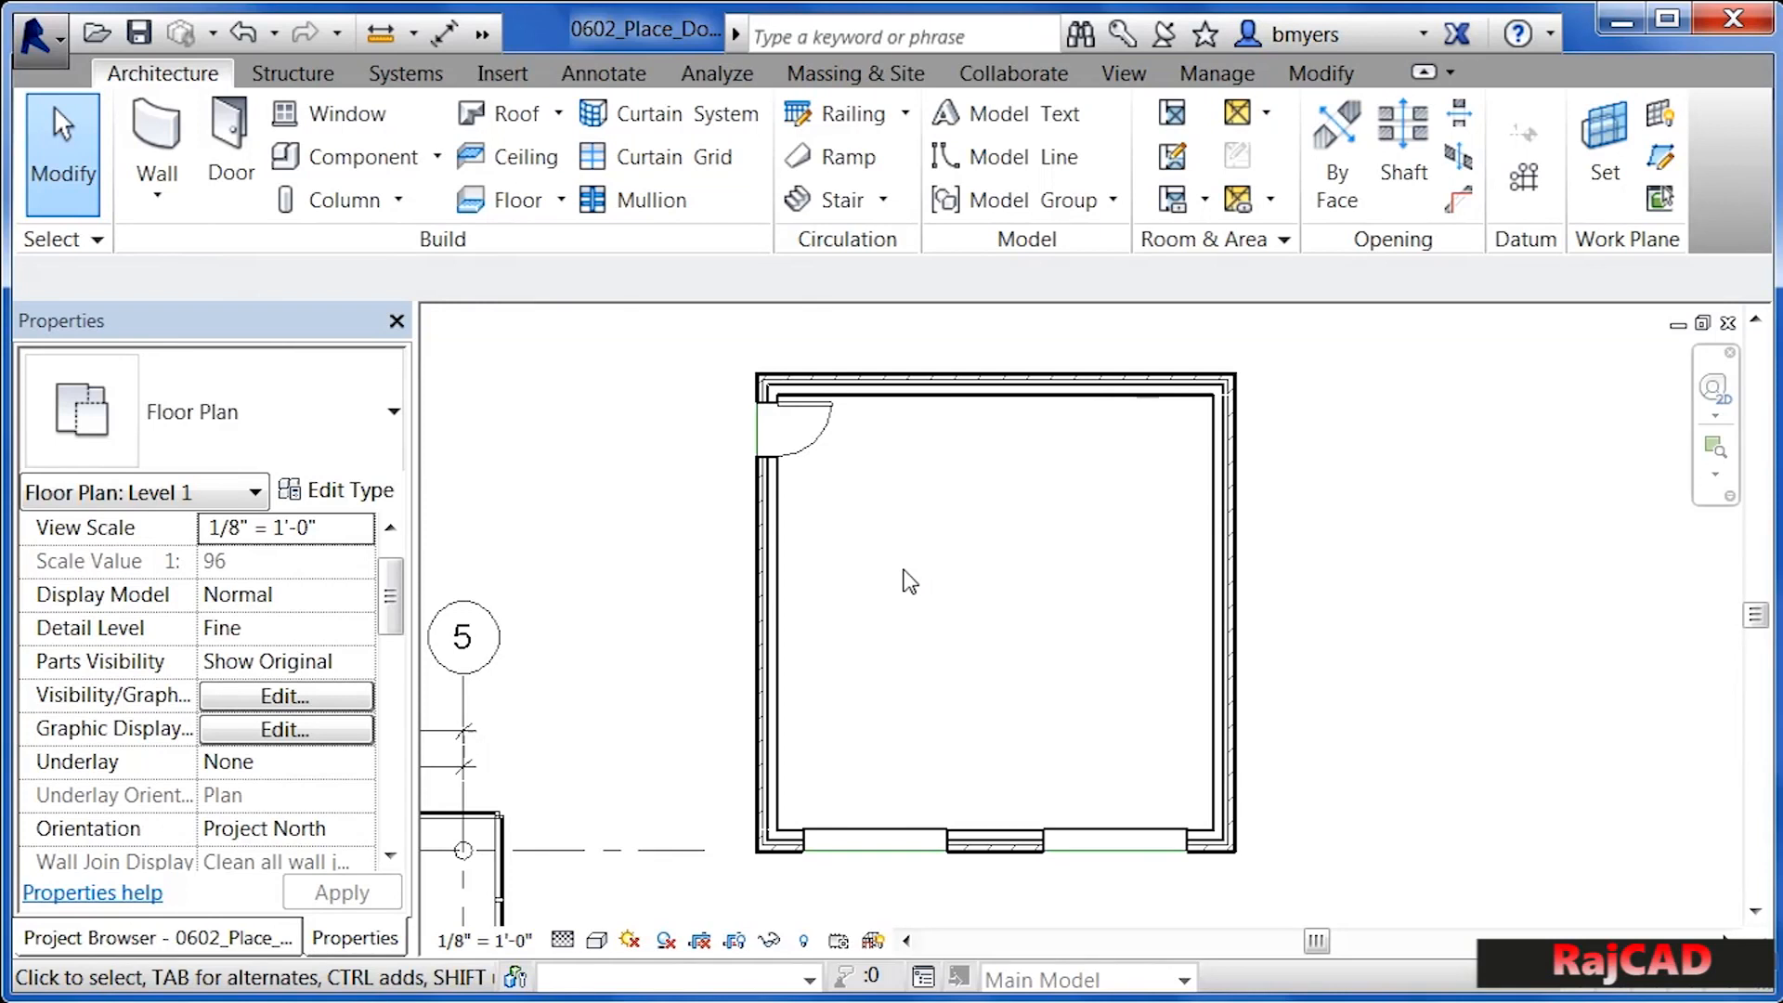
Try flipping the Single-Flush door's facing and hand, and restore its original inward swing hinged near the corner
scroll(780, 339, "up", 6)
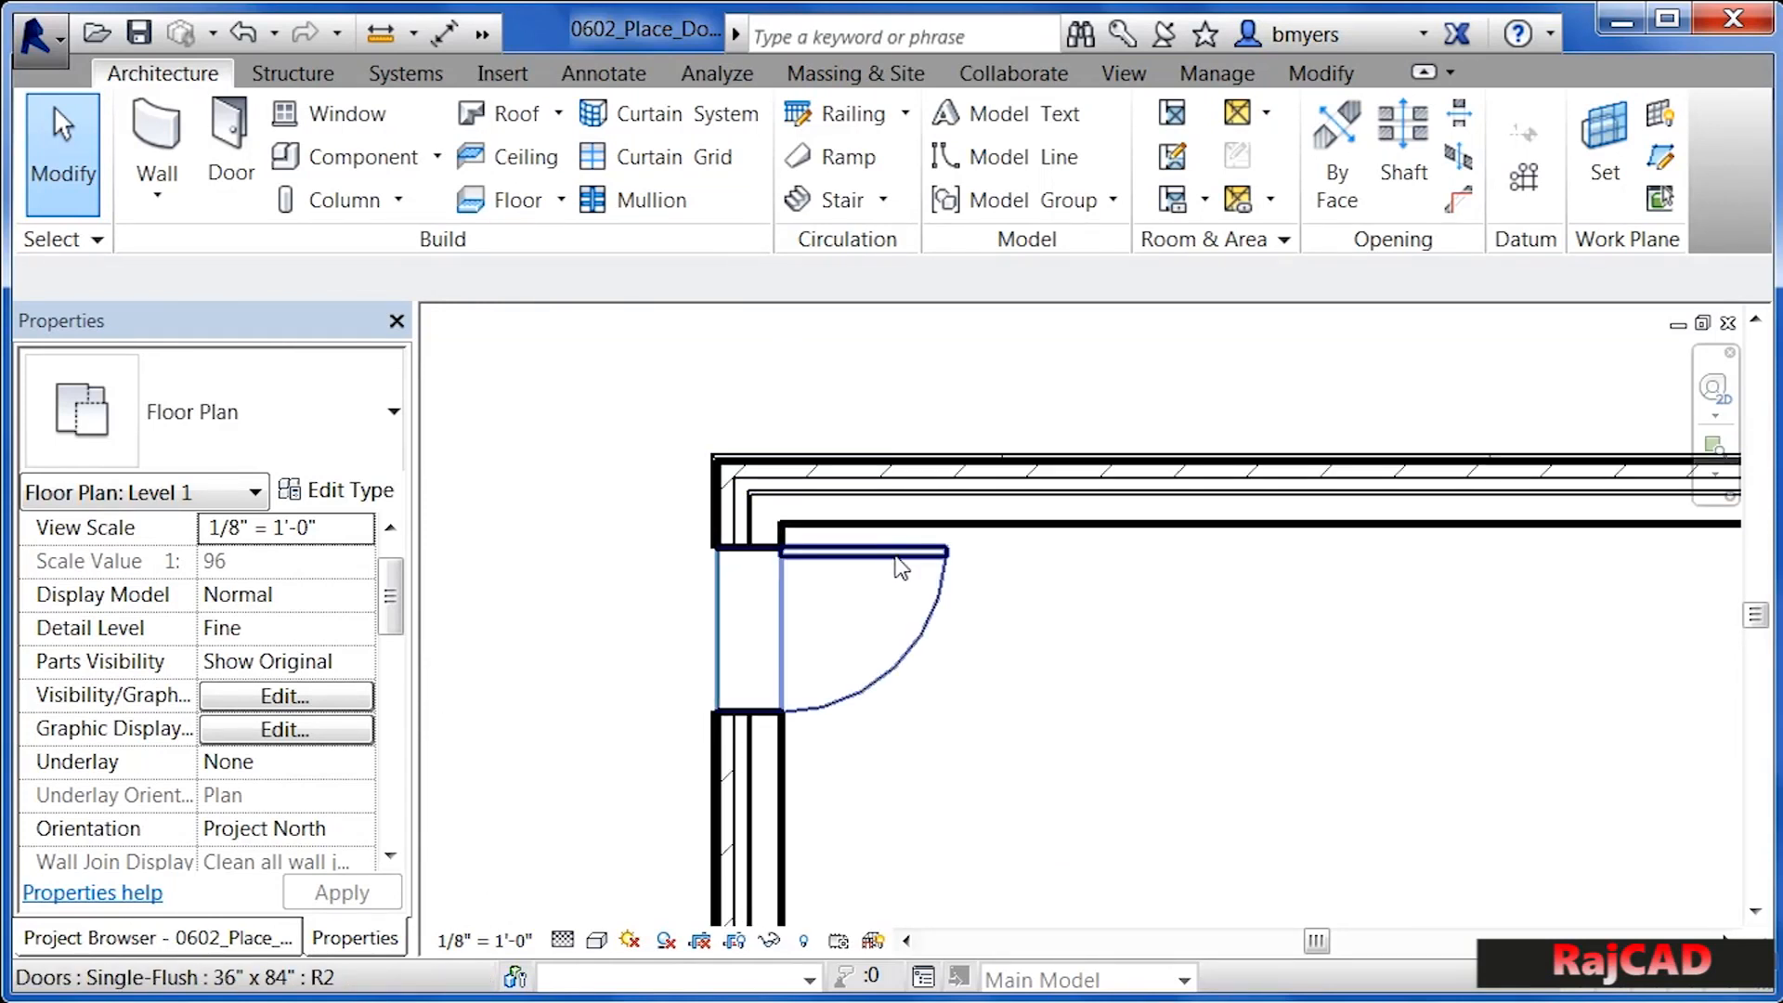
left_click(889, 575)
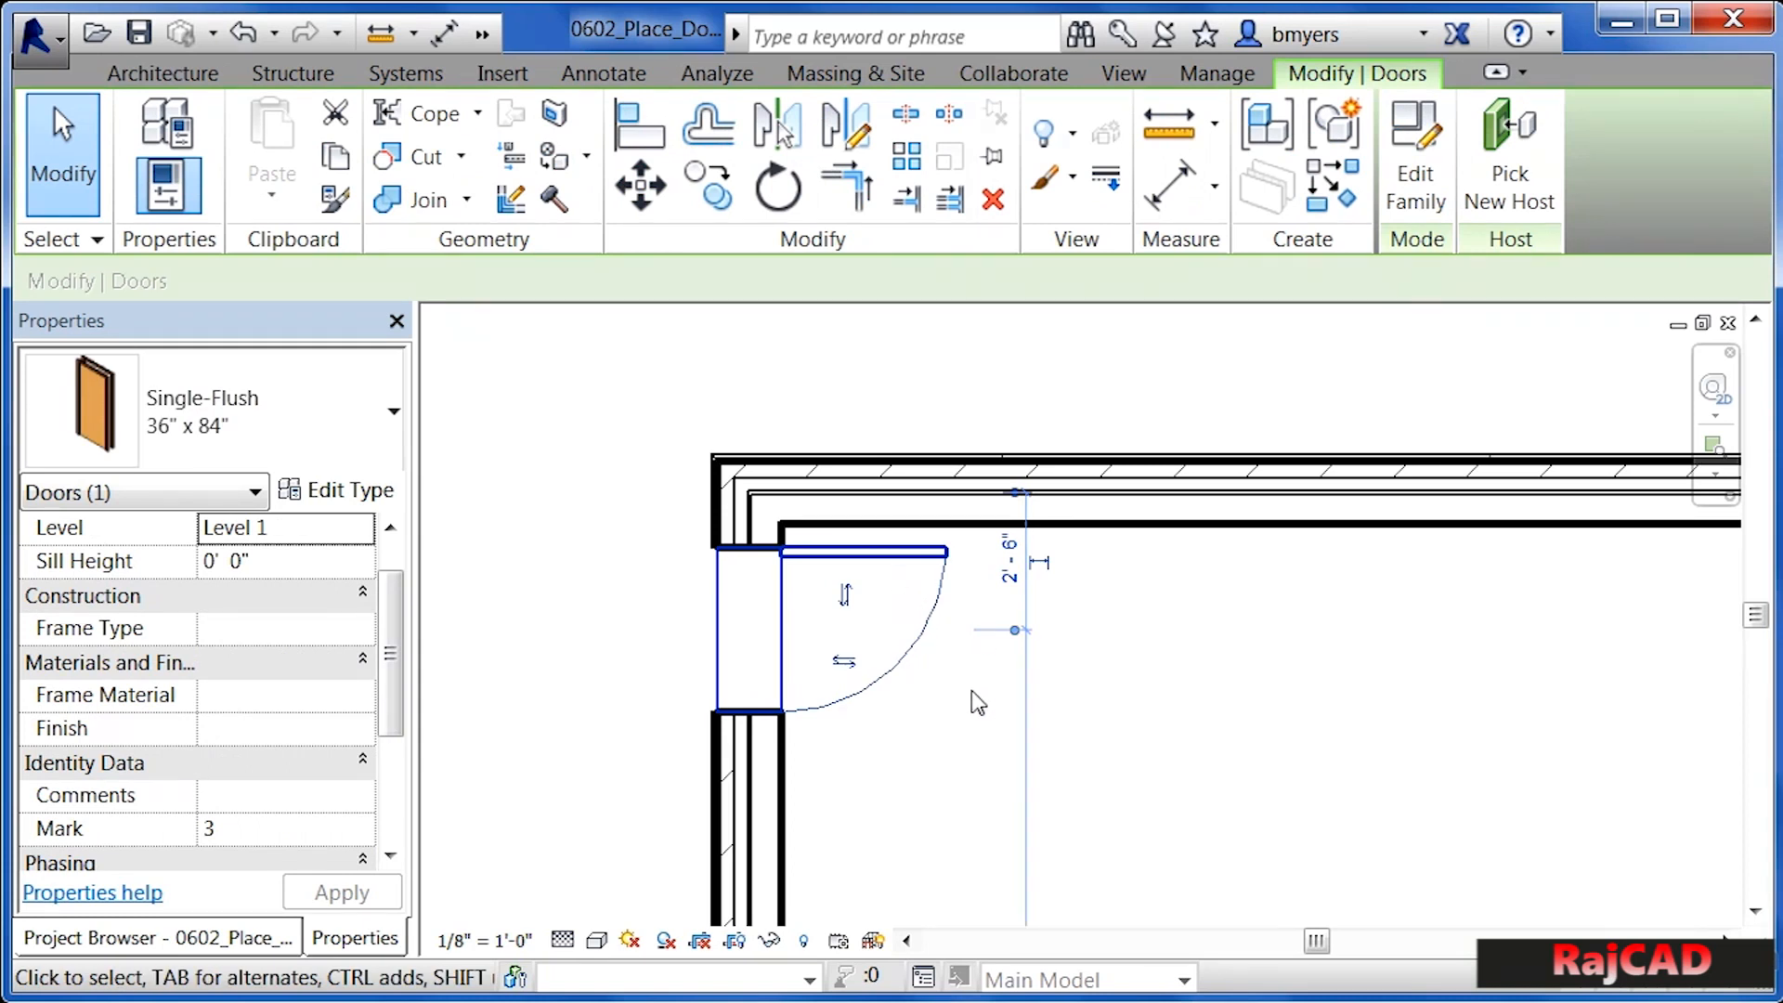
left_click(844, 663)
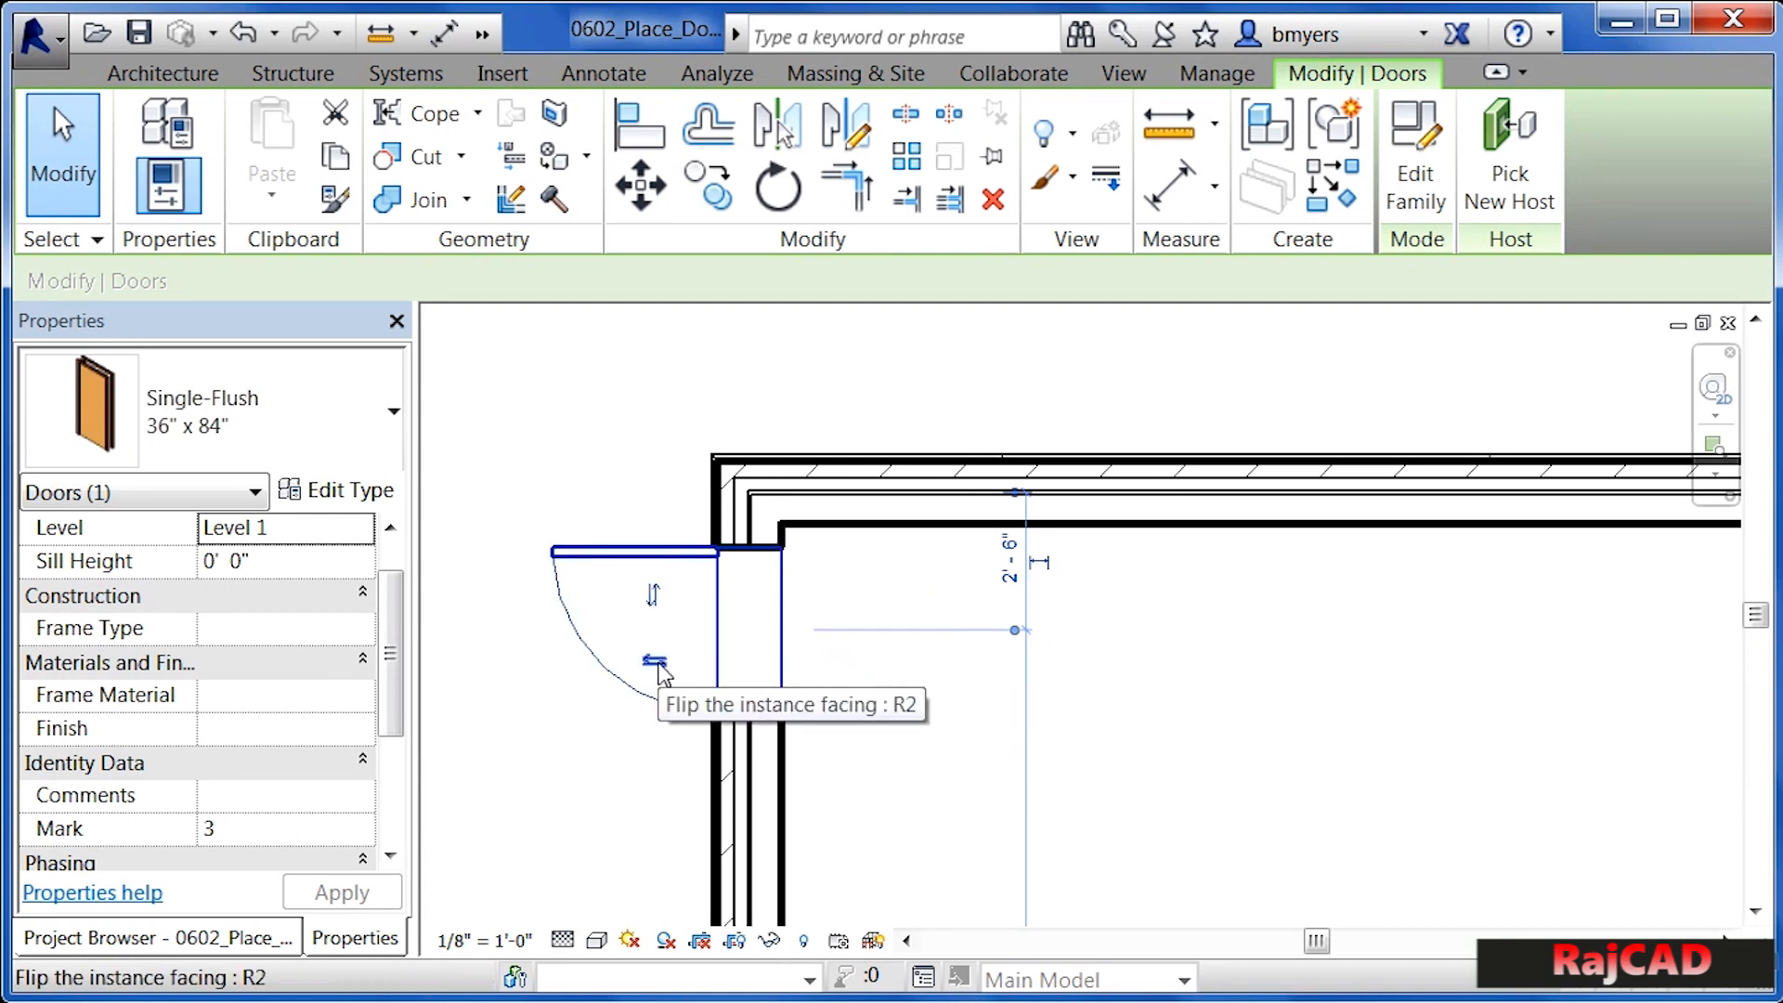
left_click(655, 662)
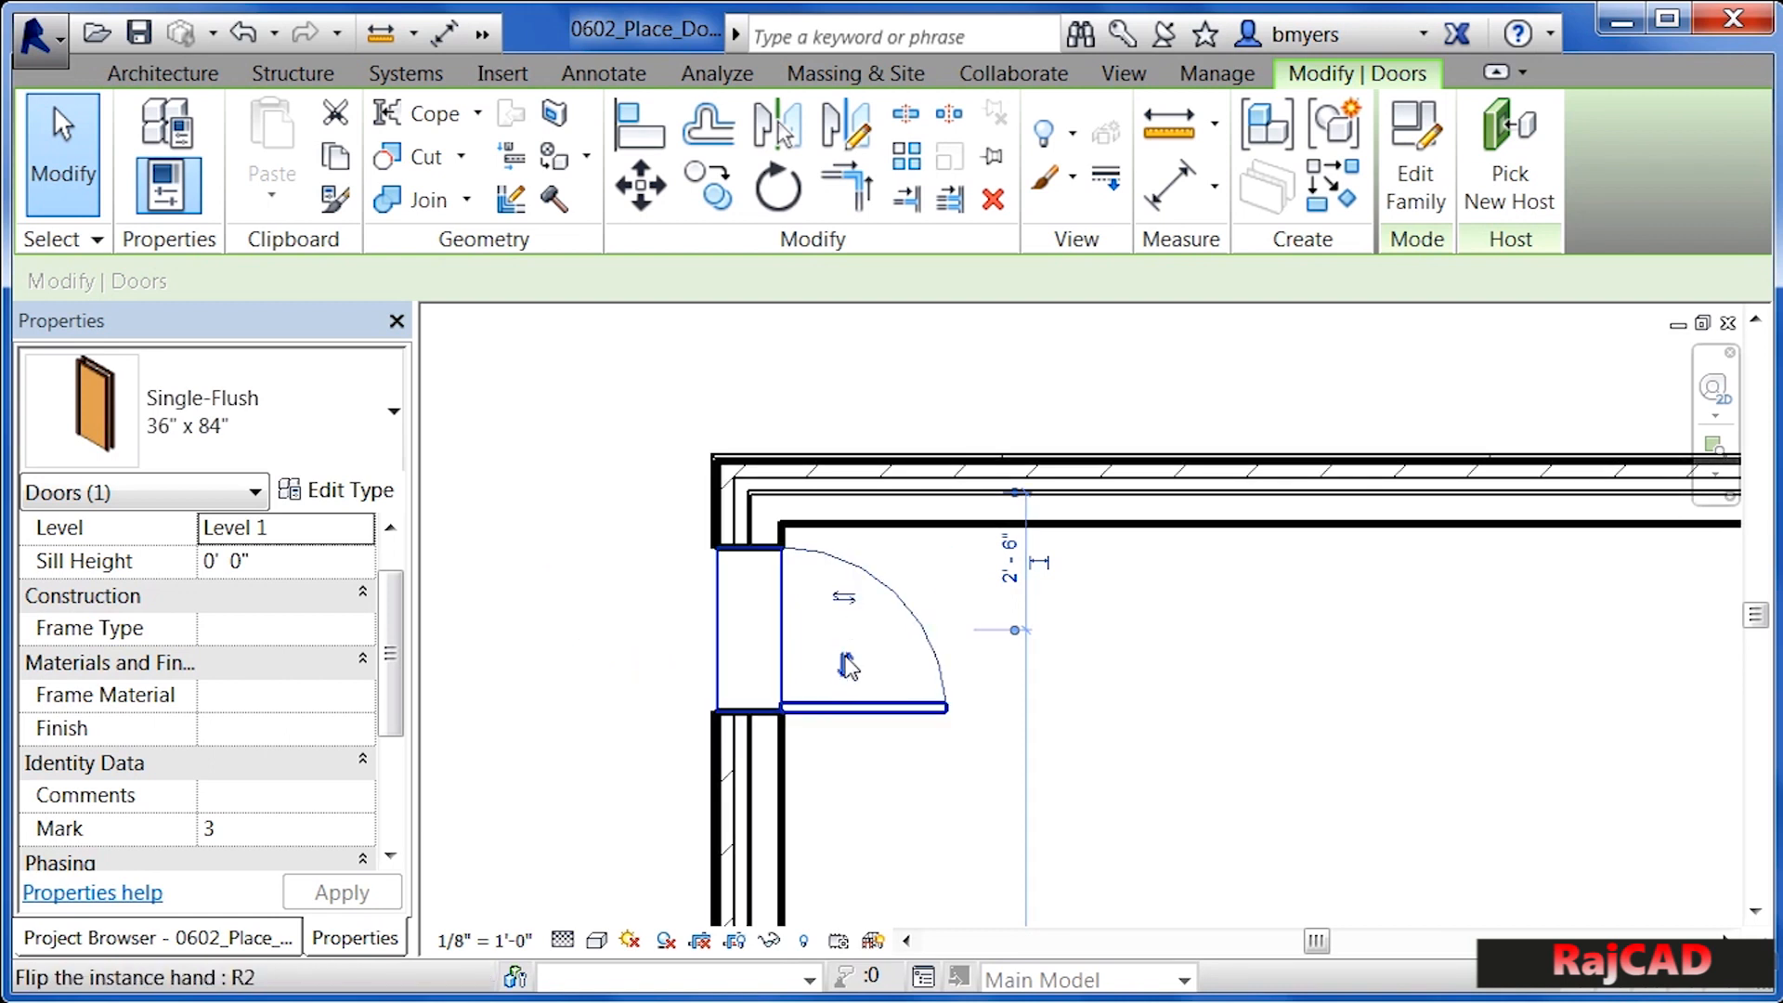
left_click(887, 756)
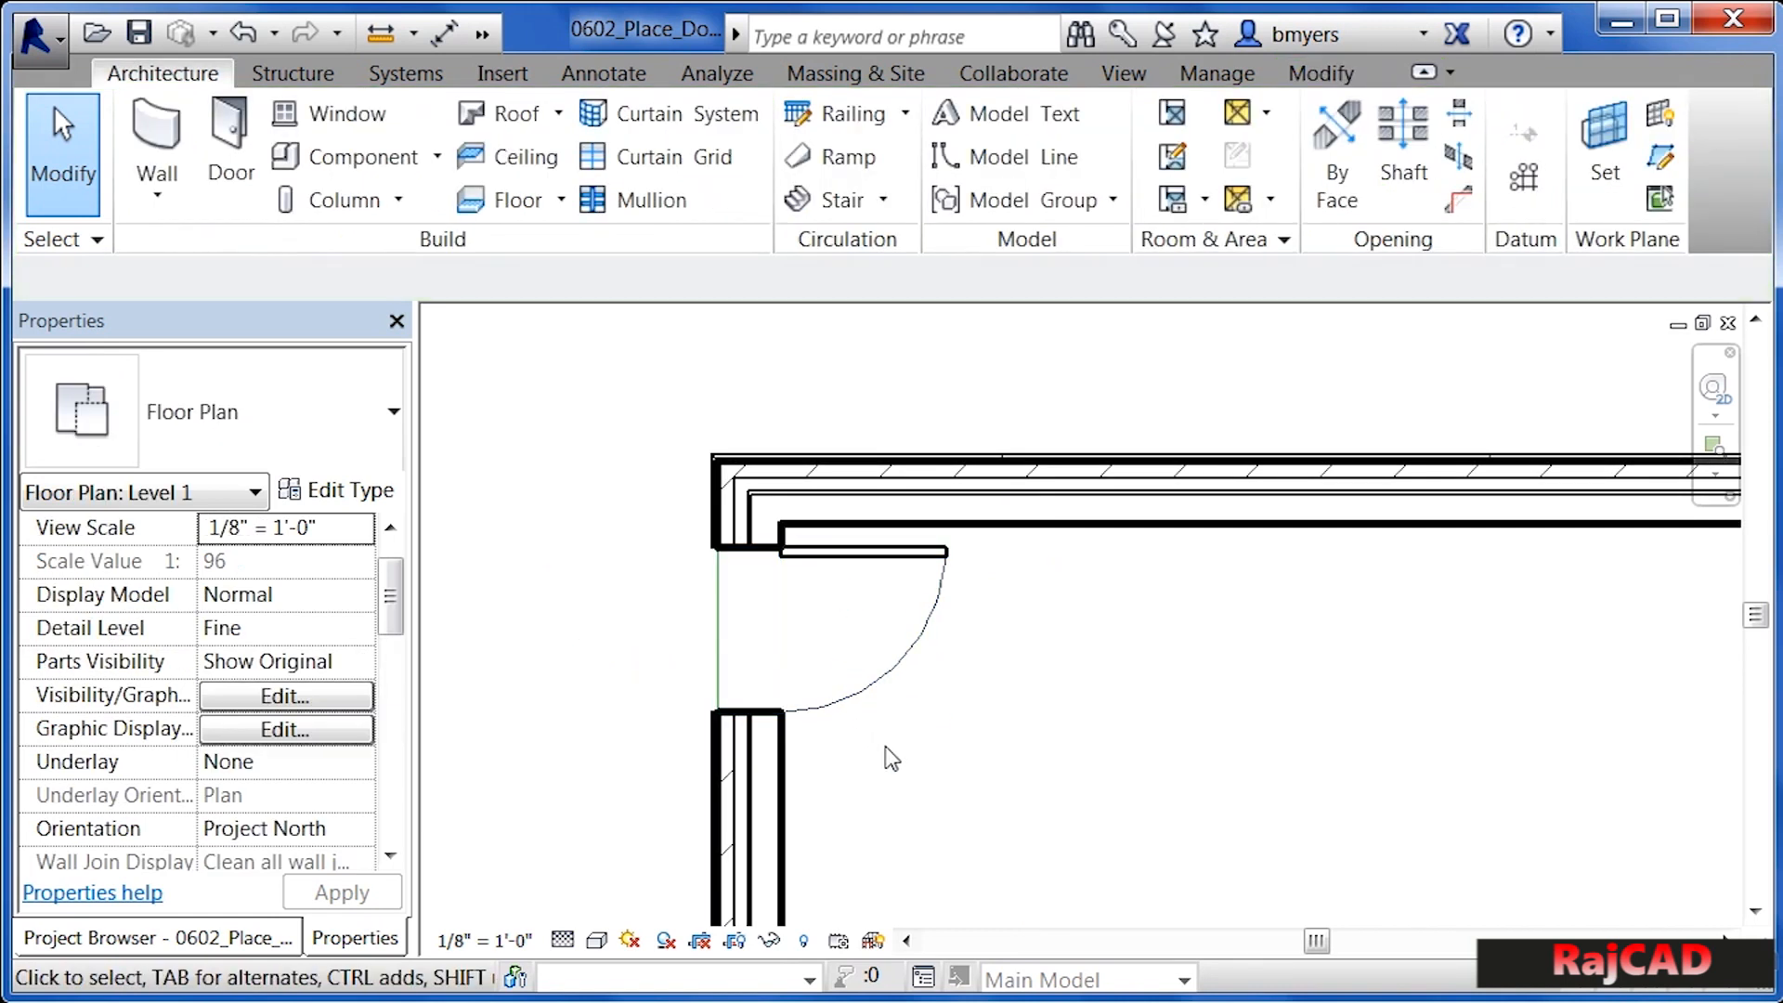
Place a Single-Flush 36" x 84" door in the main building's first small room, lower wall, 2'-1" from the left side wall, hinged near that wall
scroll(808, 409, "down", 2)
scroll(808, 409, "down", 1)
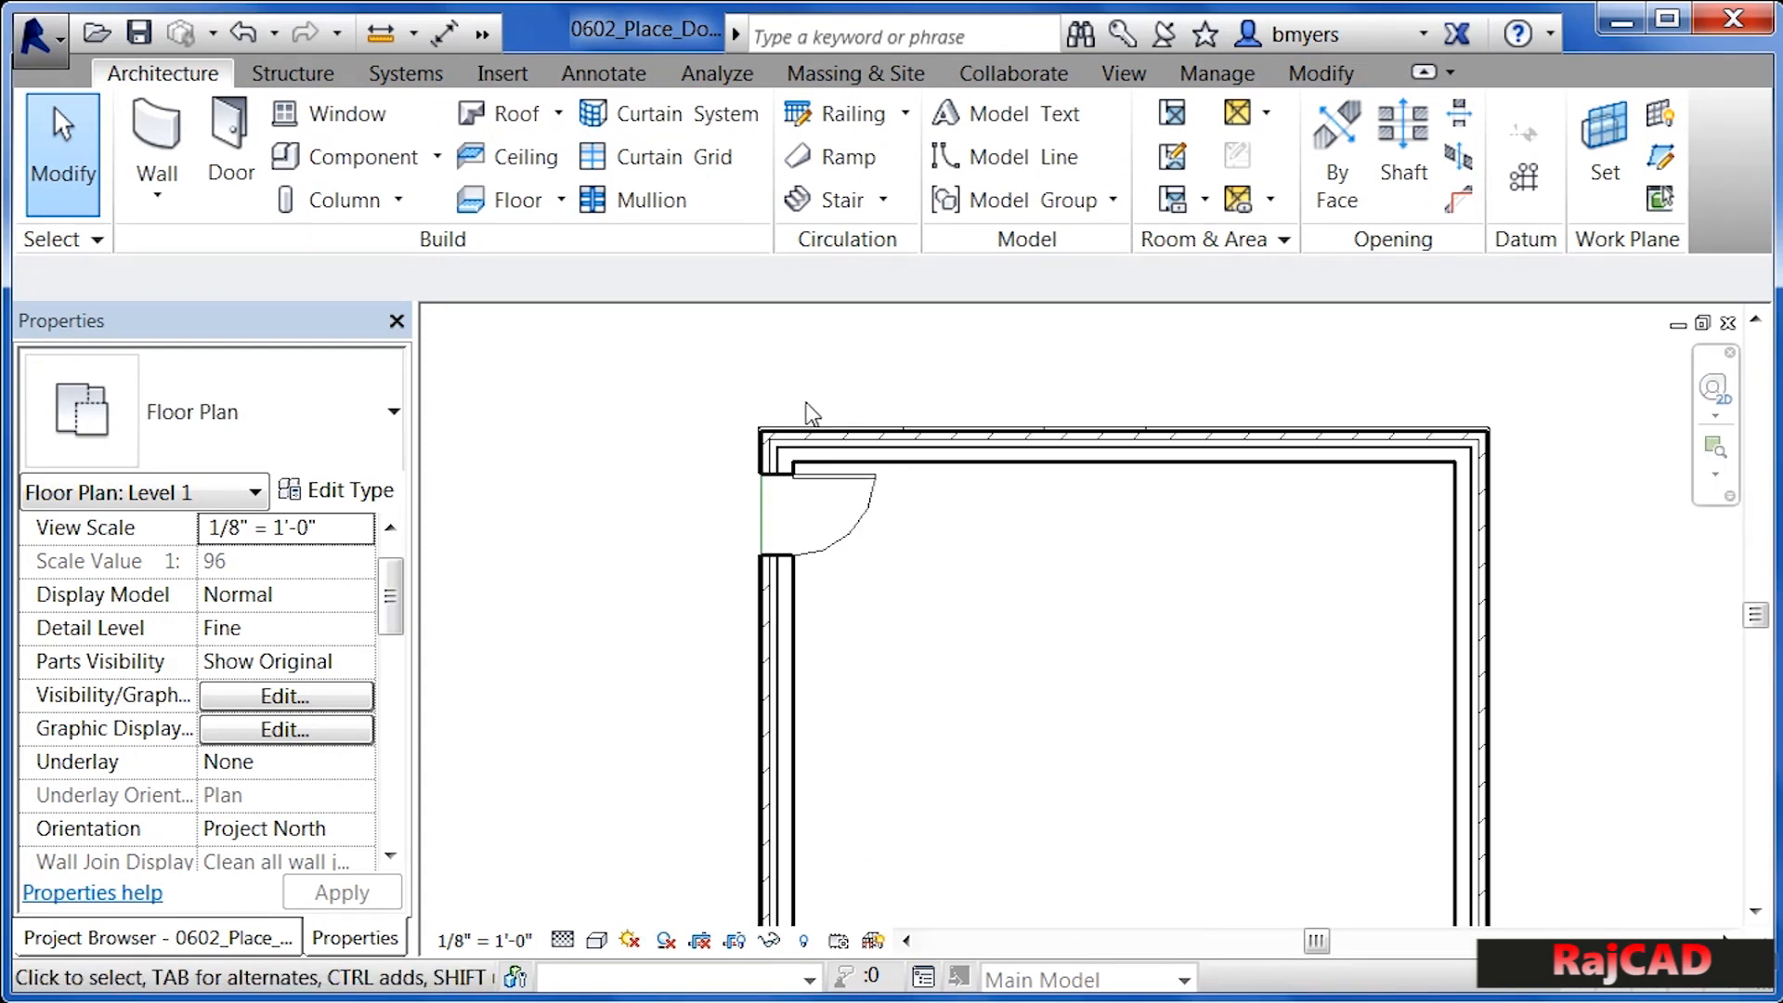
scroll(808, 410, "down", 3)
middle_click_drag(855, 708, 1245, 700)
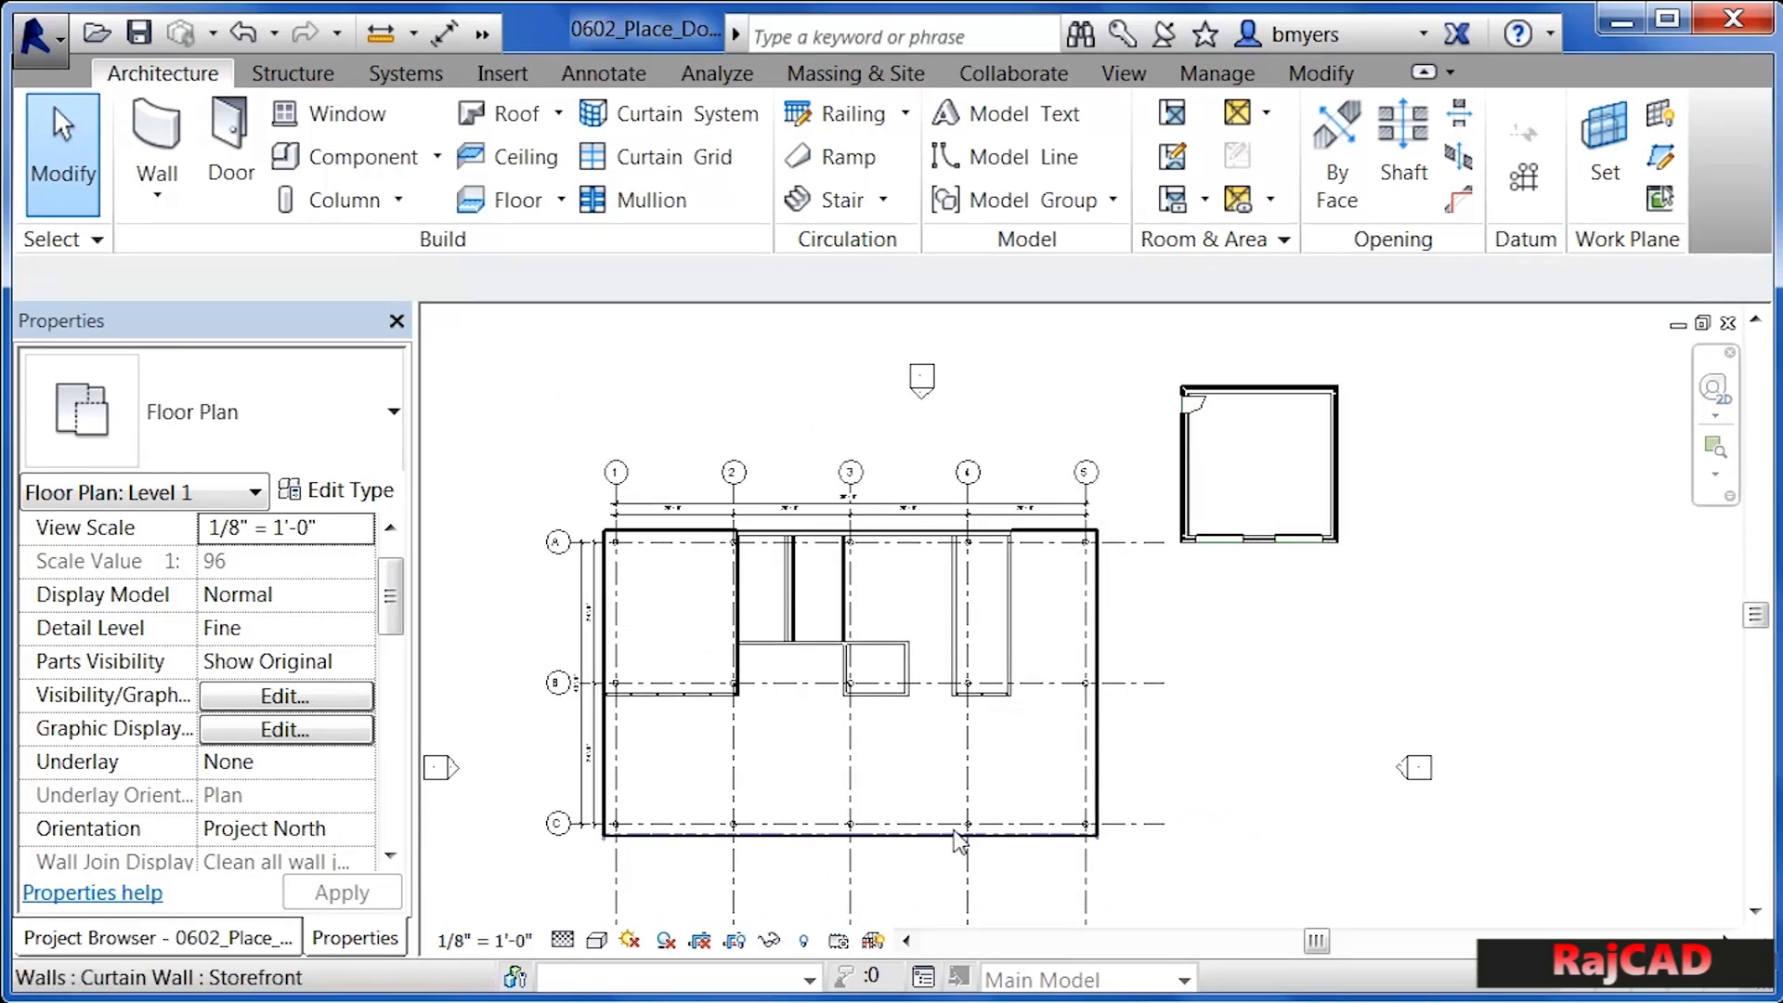
scroll(789, 711, "up", 3)
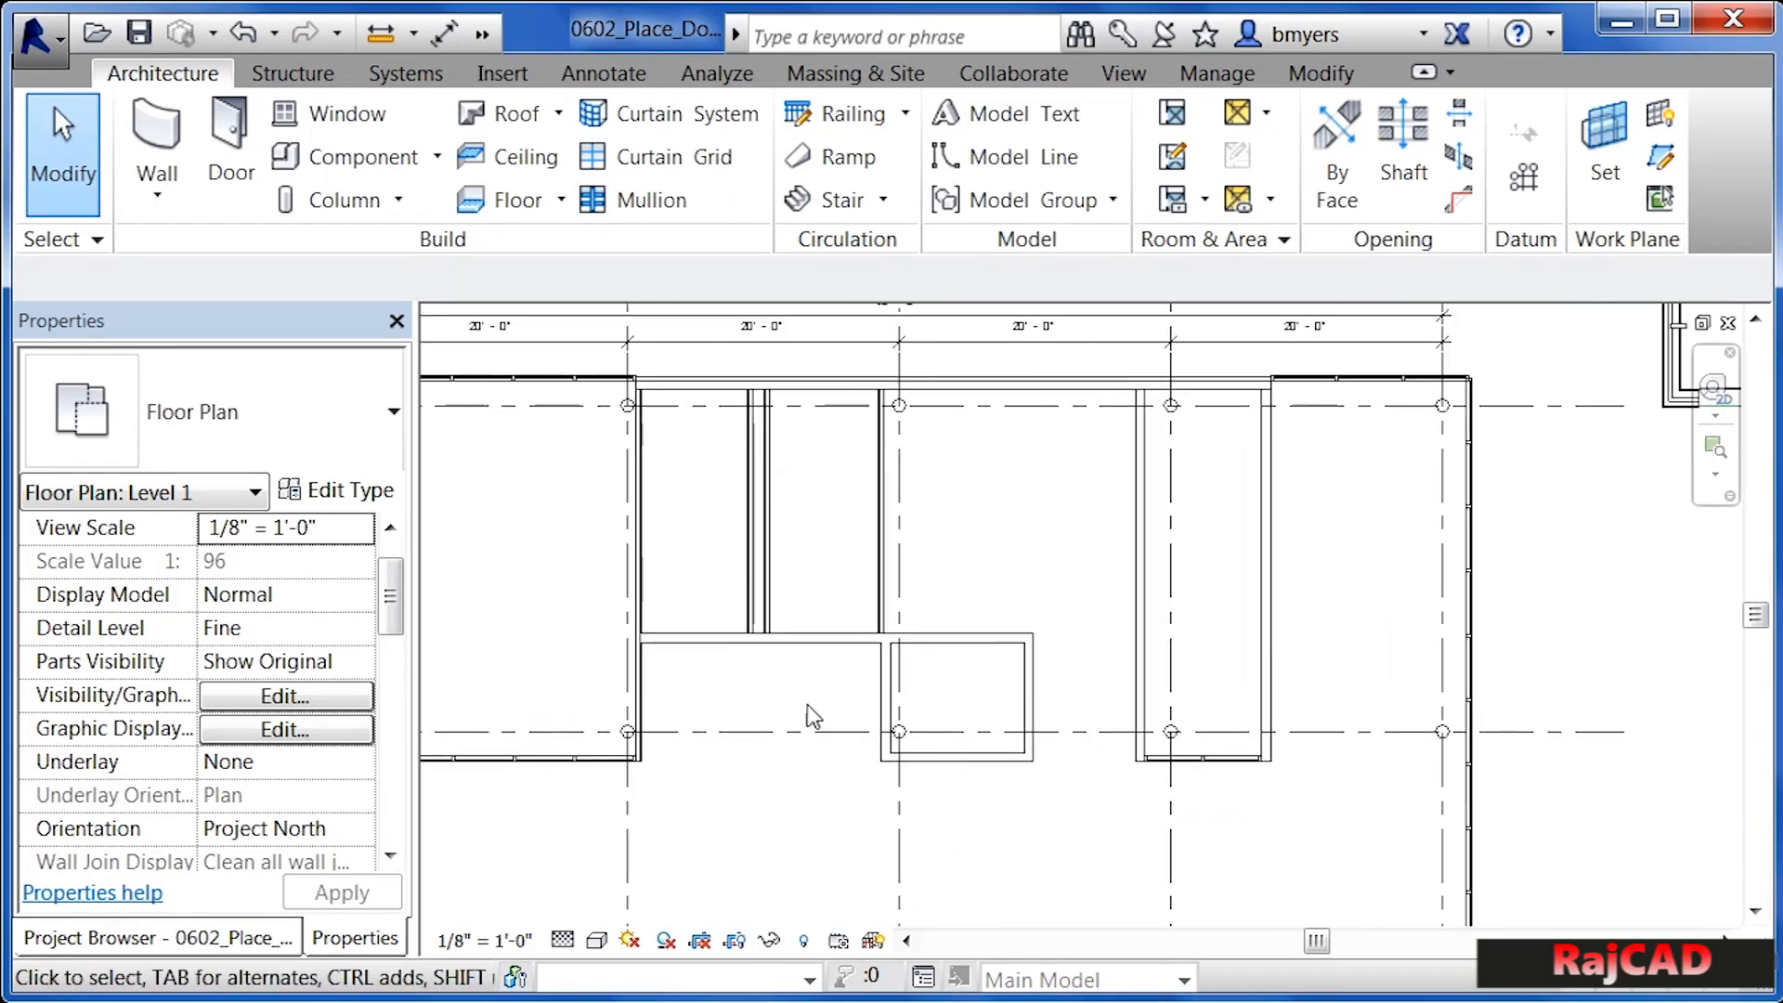
scroll(914, 631, "up", 1)
middle_click_drag(936, 658, 979, 626)
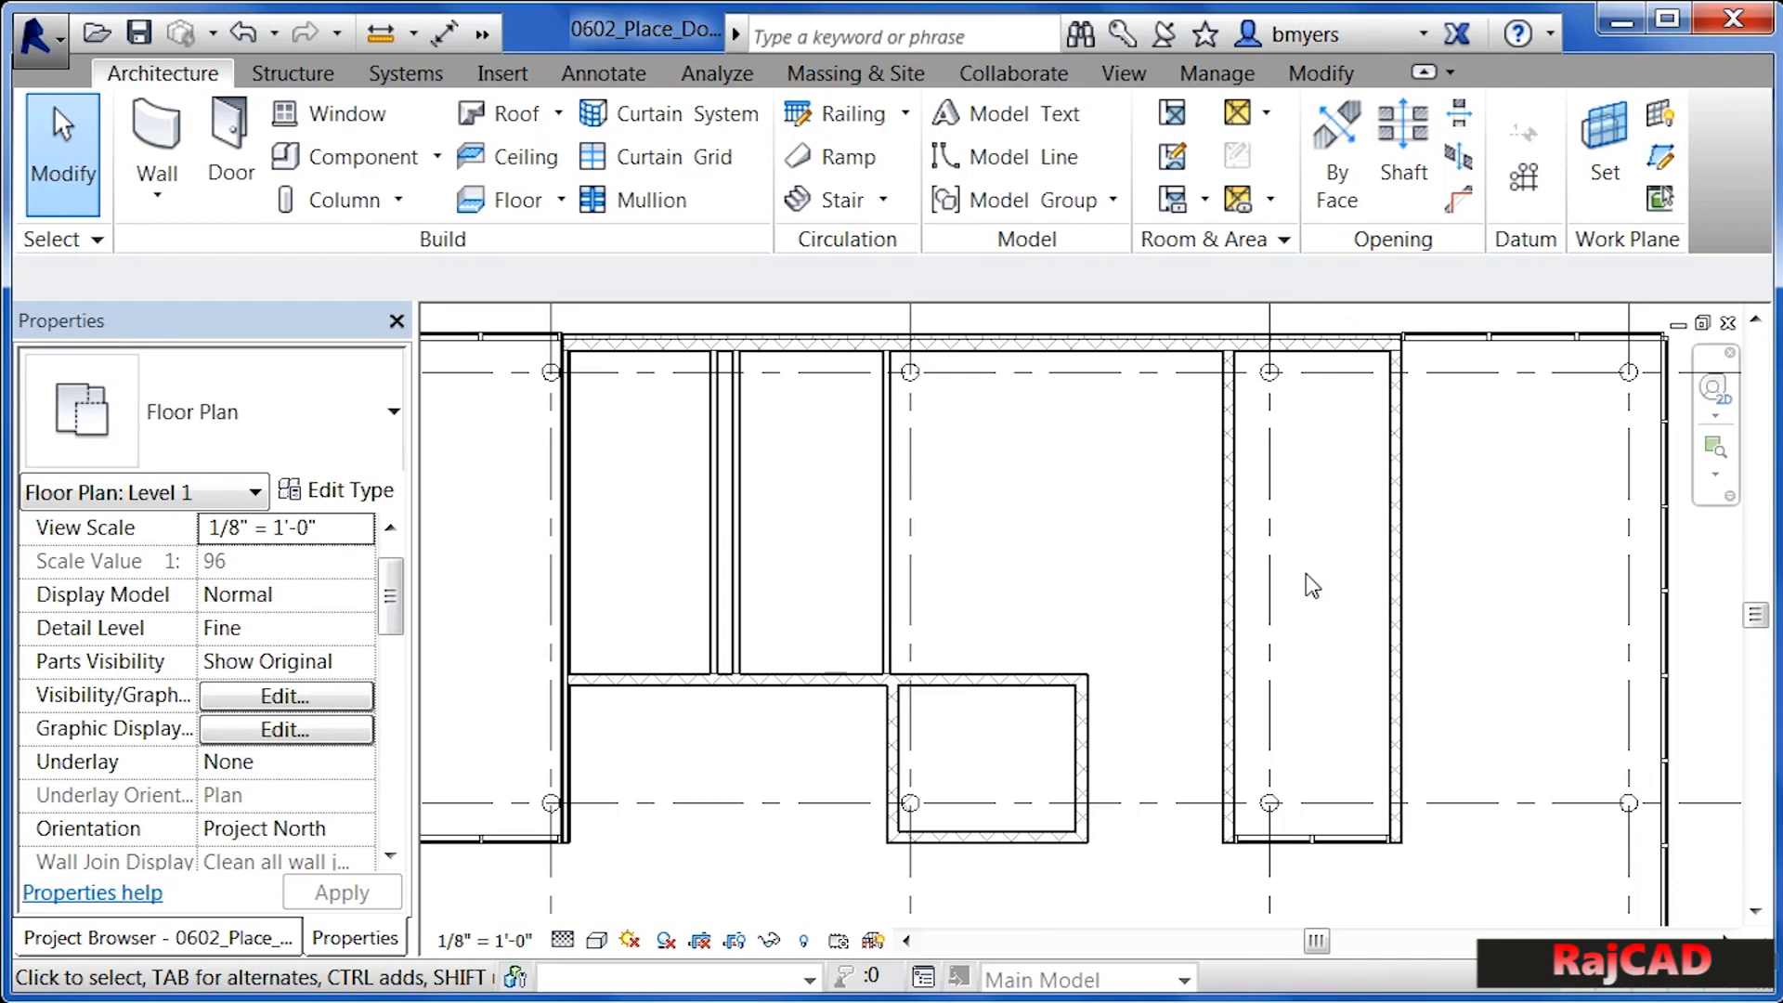
left_click(239, 162)
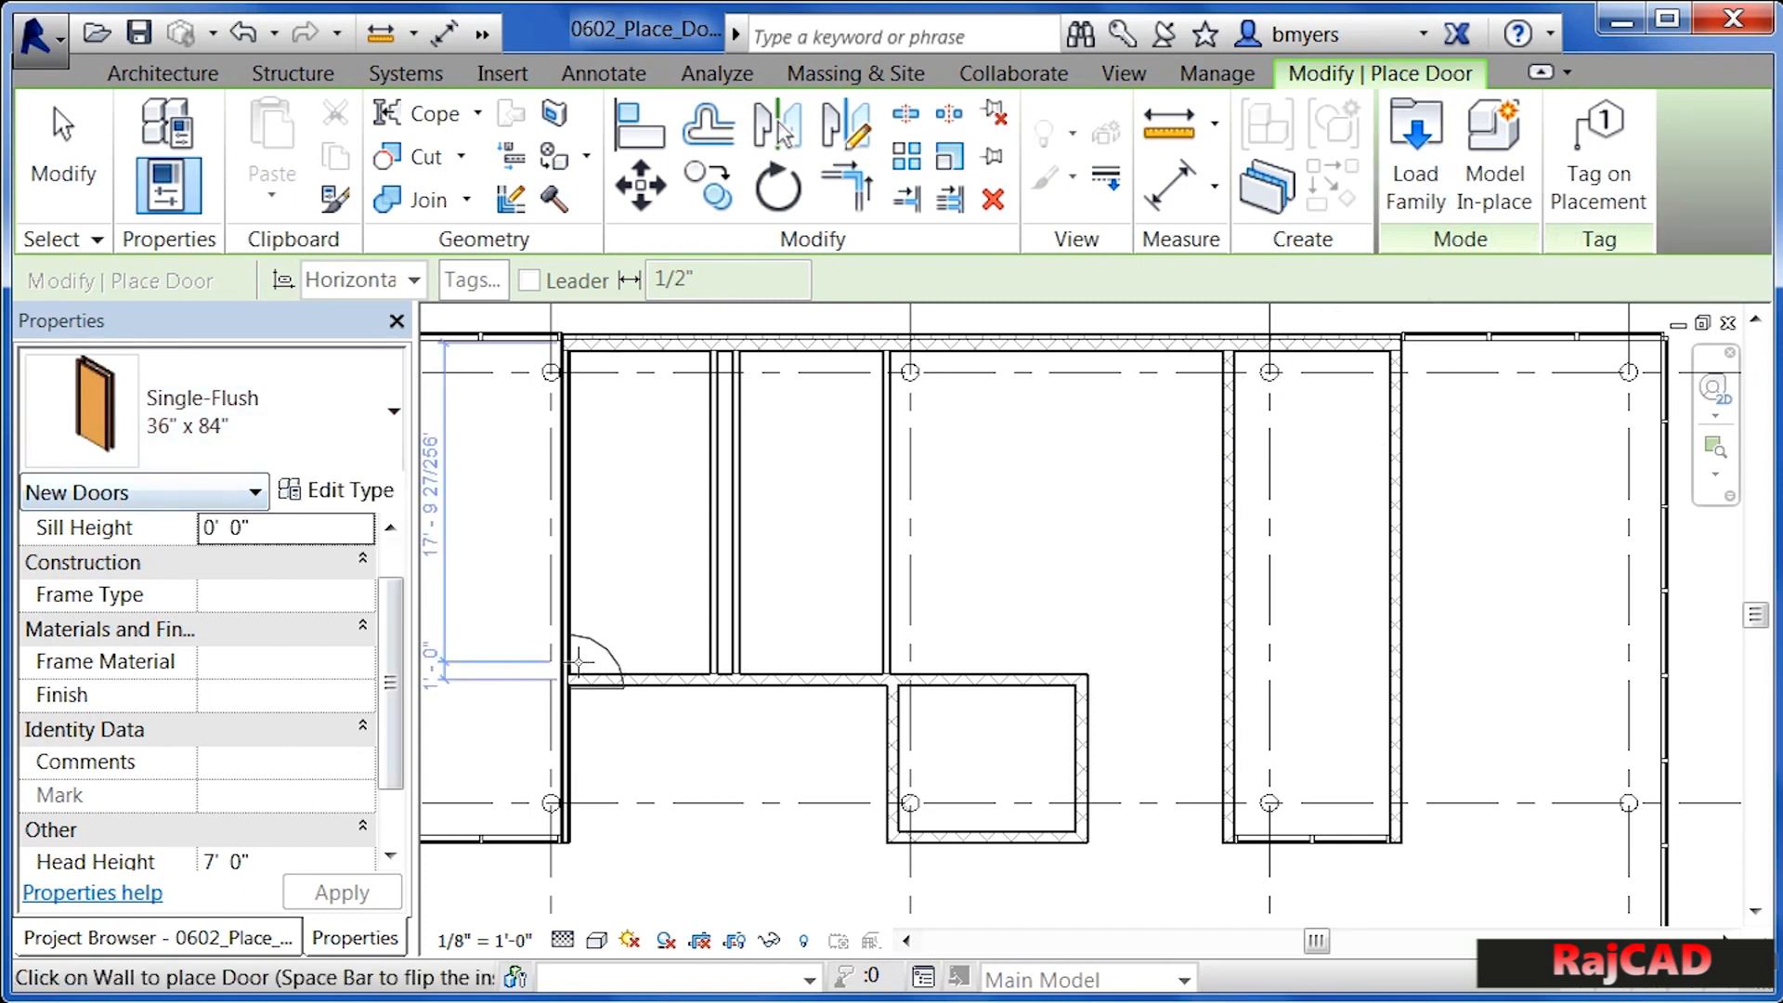
scroll(623, 686, "up", 2)
scroll(623, 686, "up", 1)
scroll(595, 666, "up", 1)
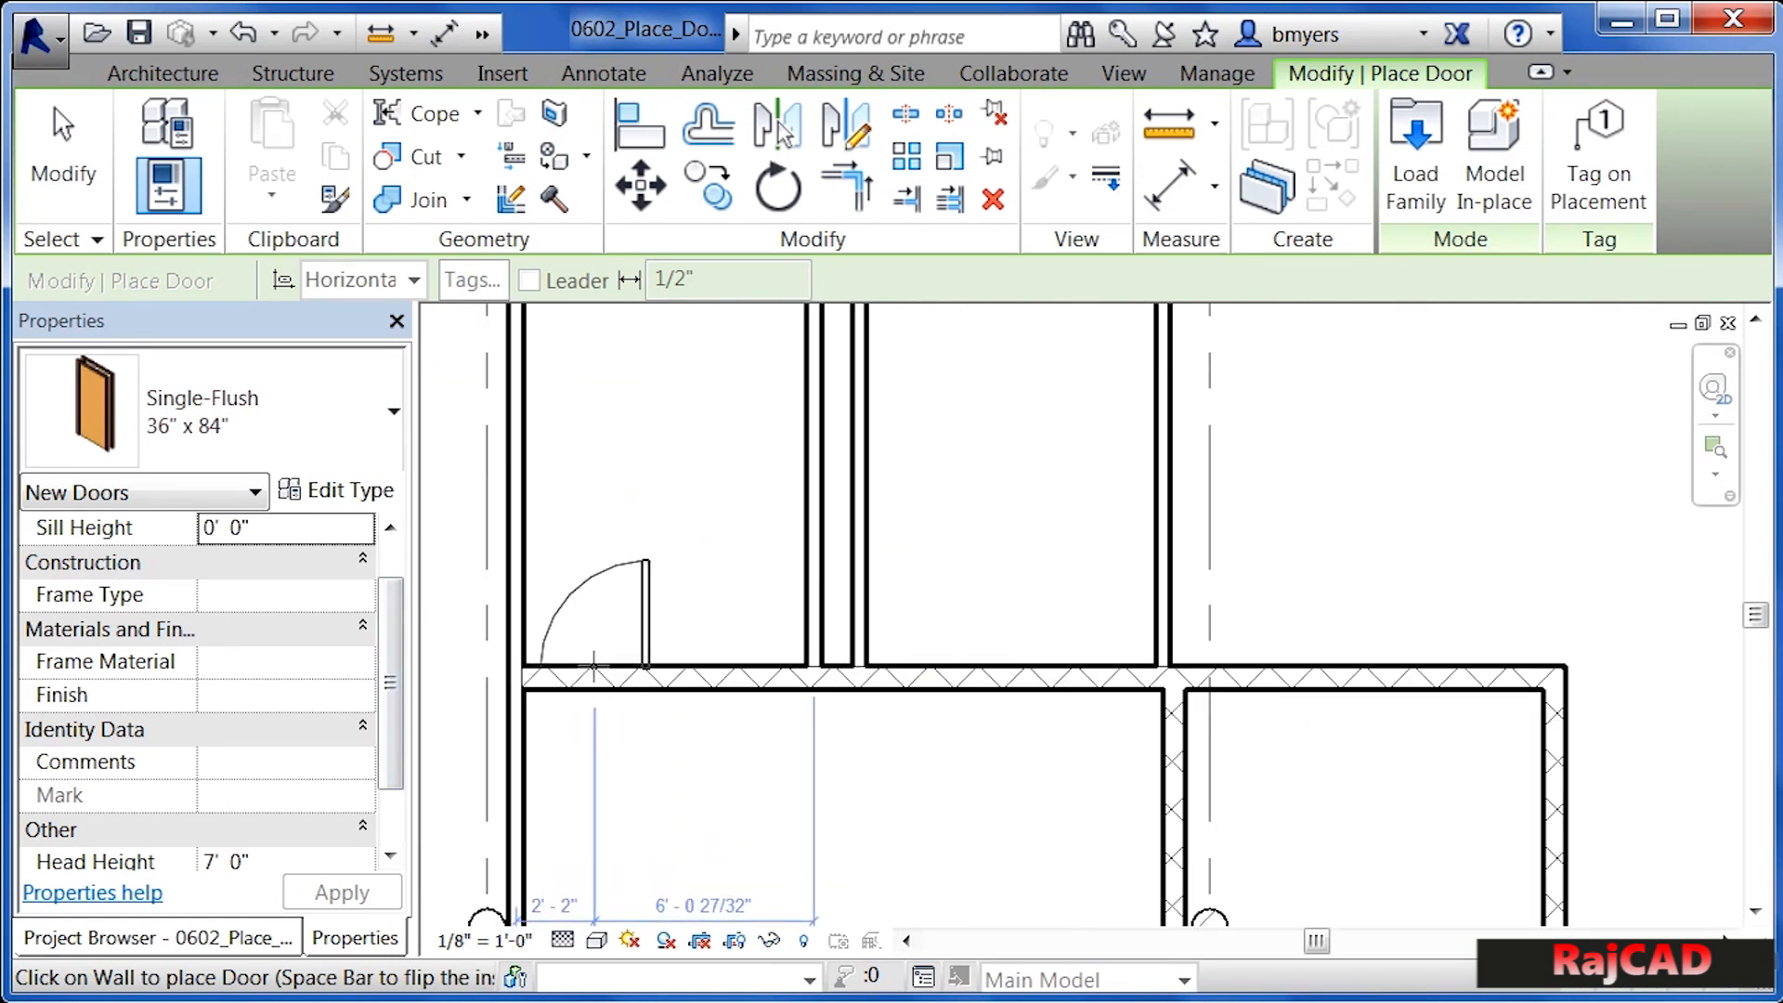
key("space")
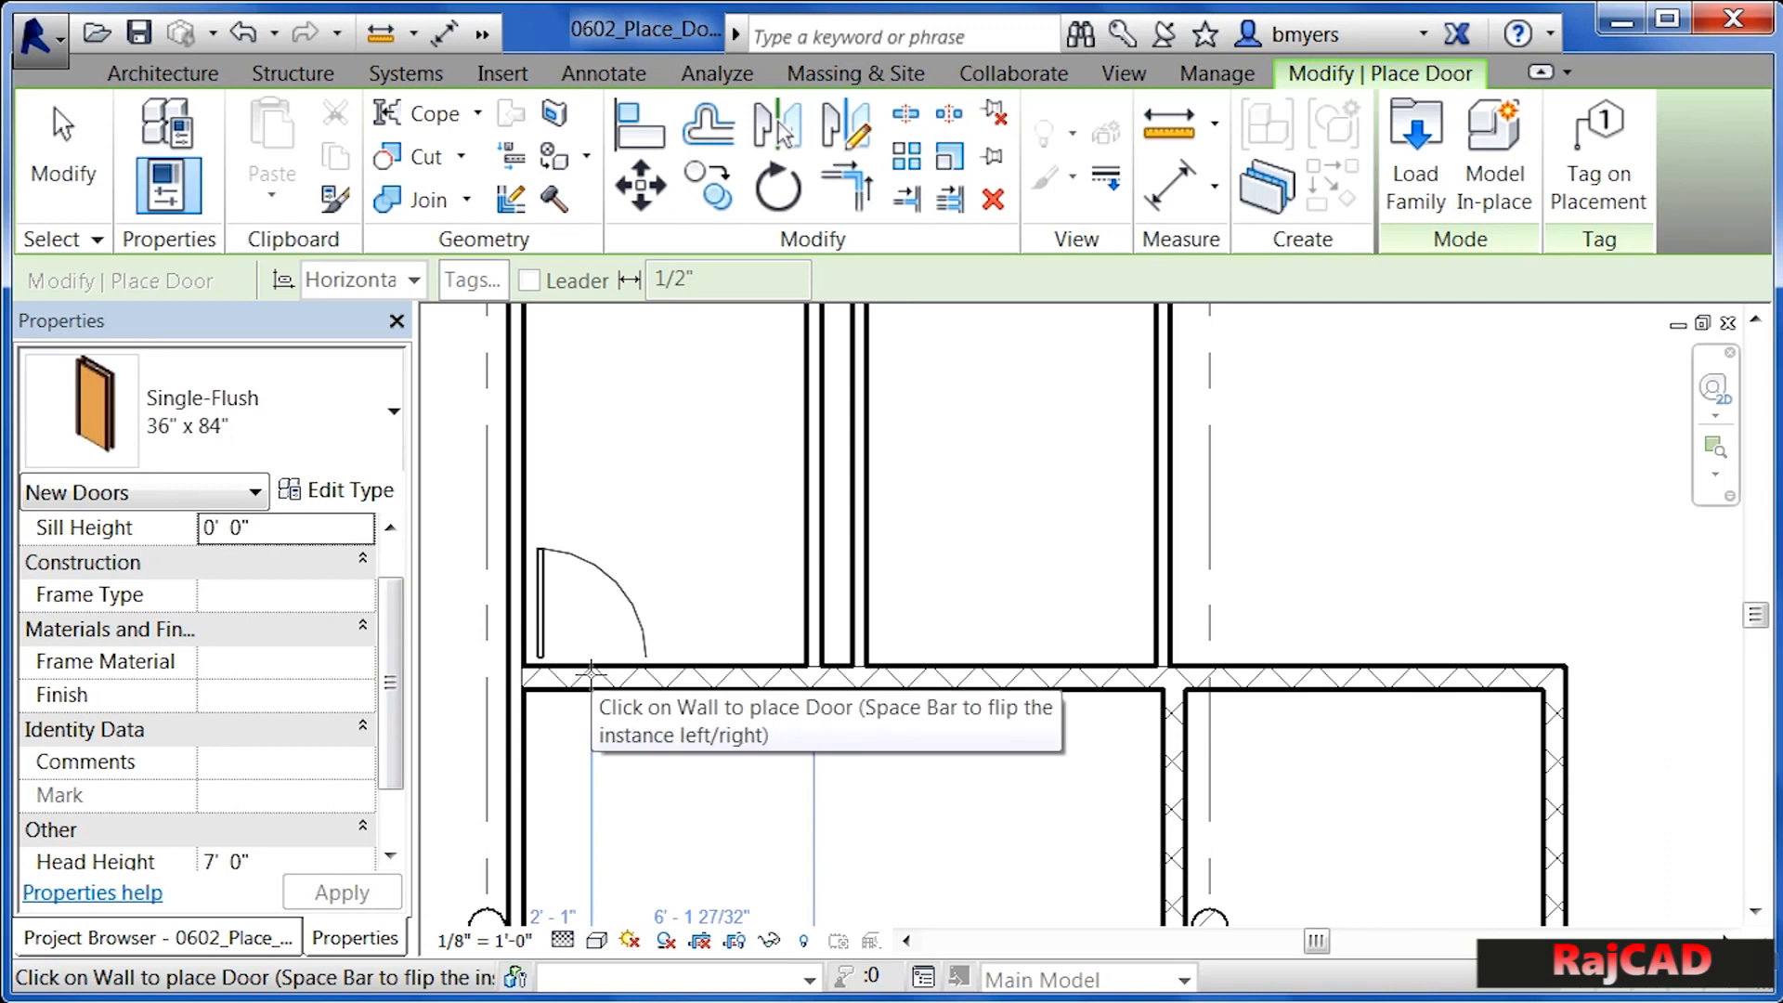
left_click(590, 671)
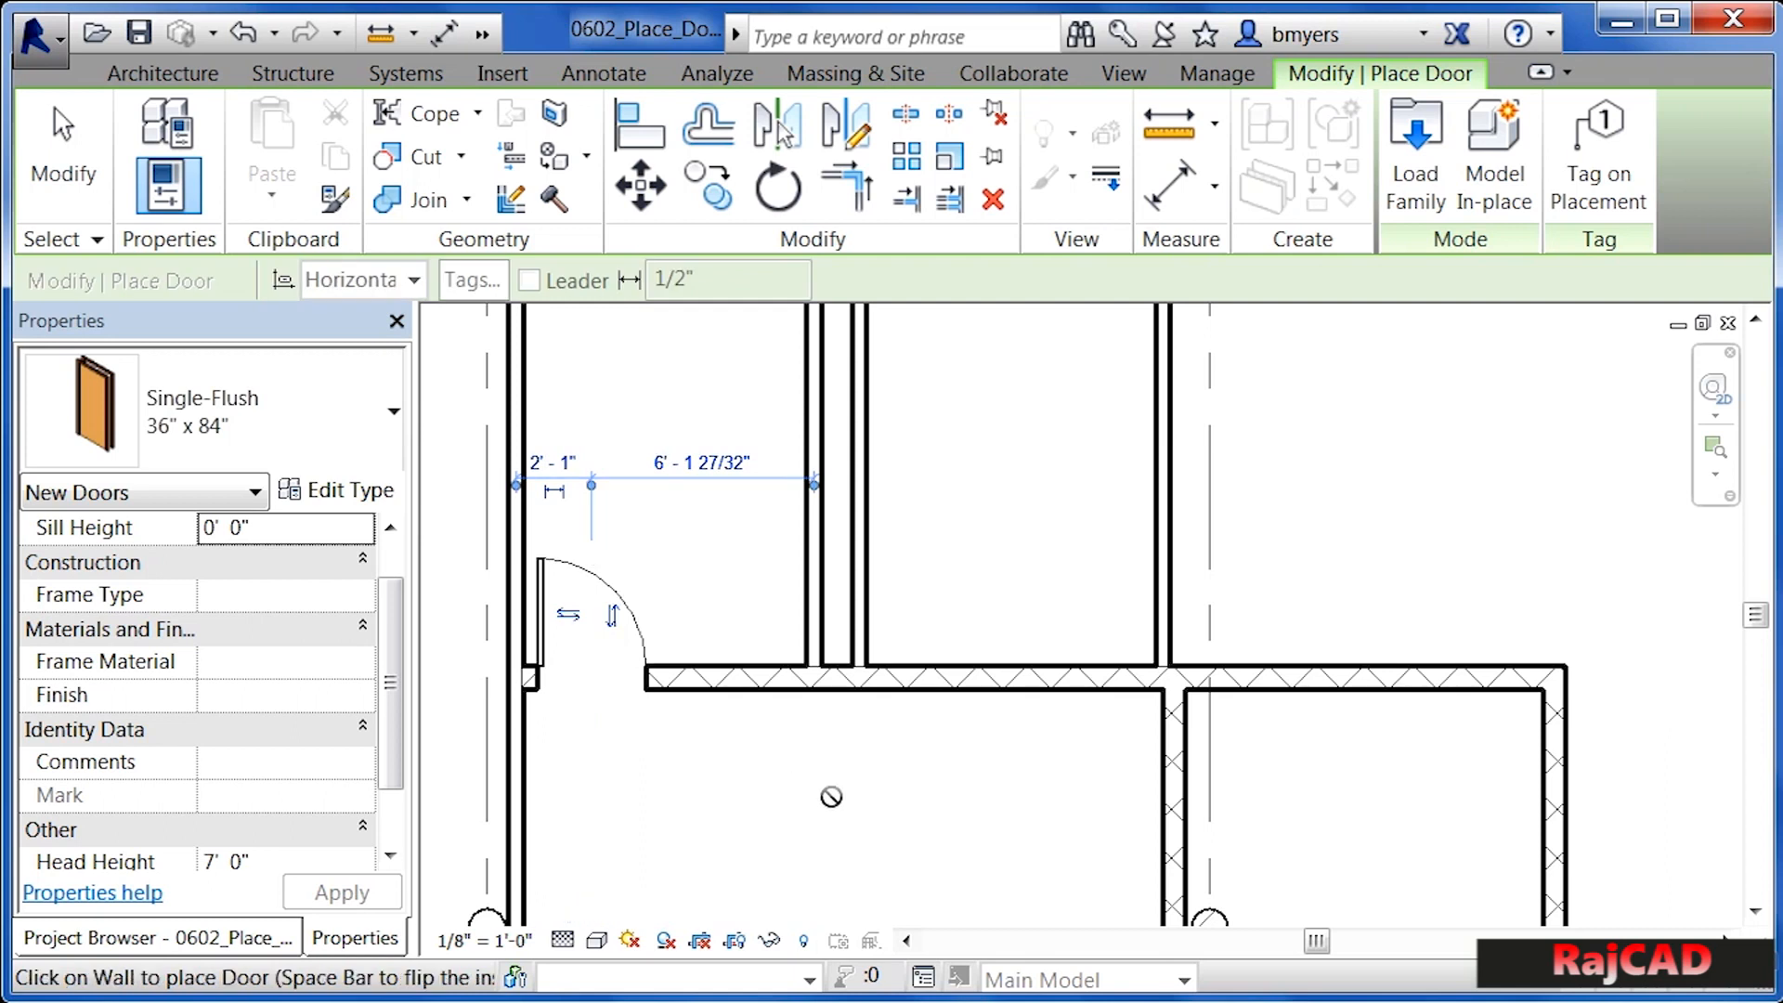
Place a matching Single-Flush door in the adjacent room's lower wall, 2'-1" from its right side wall, and leave the Door command
left_click(1090, 665)
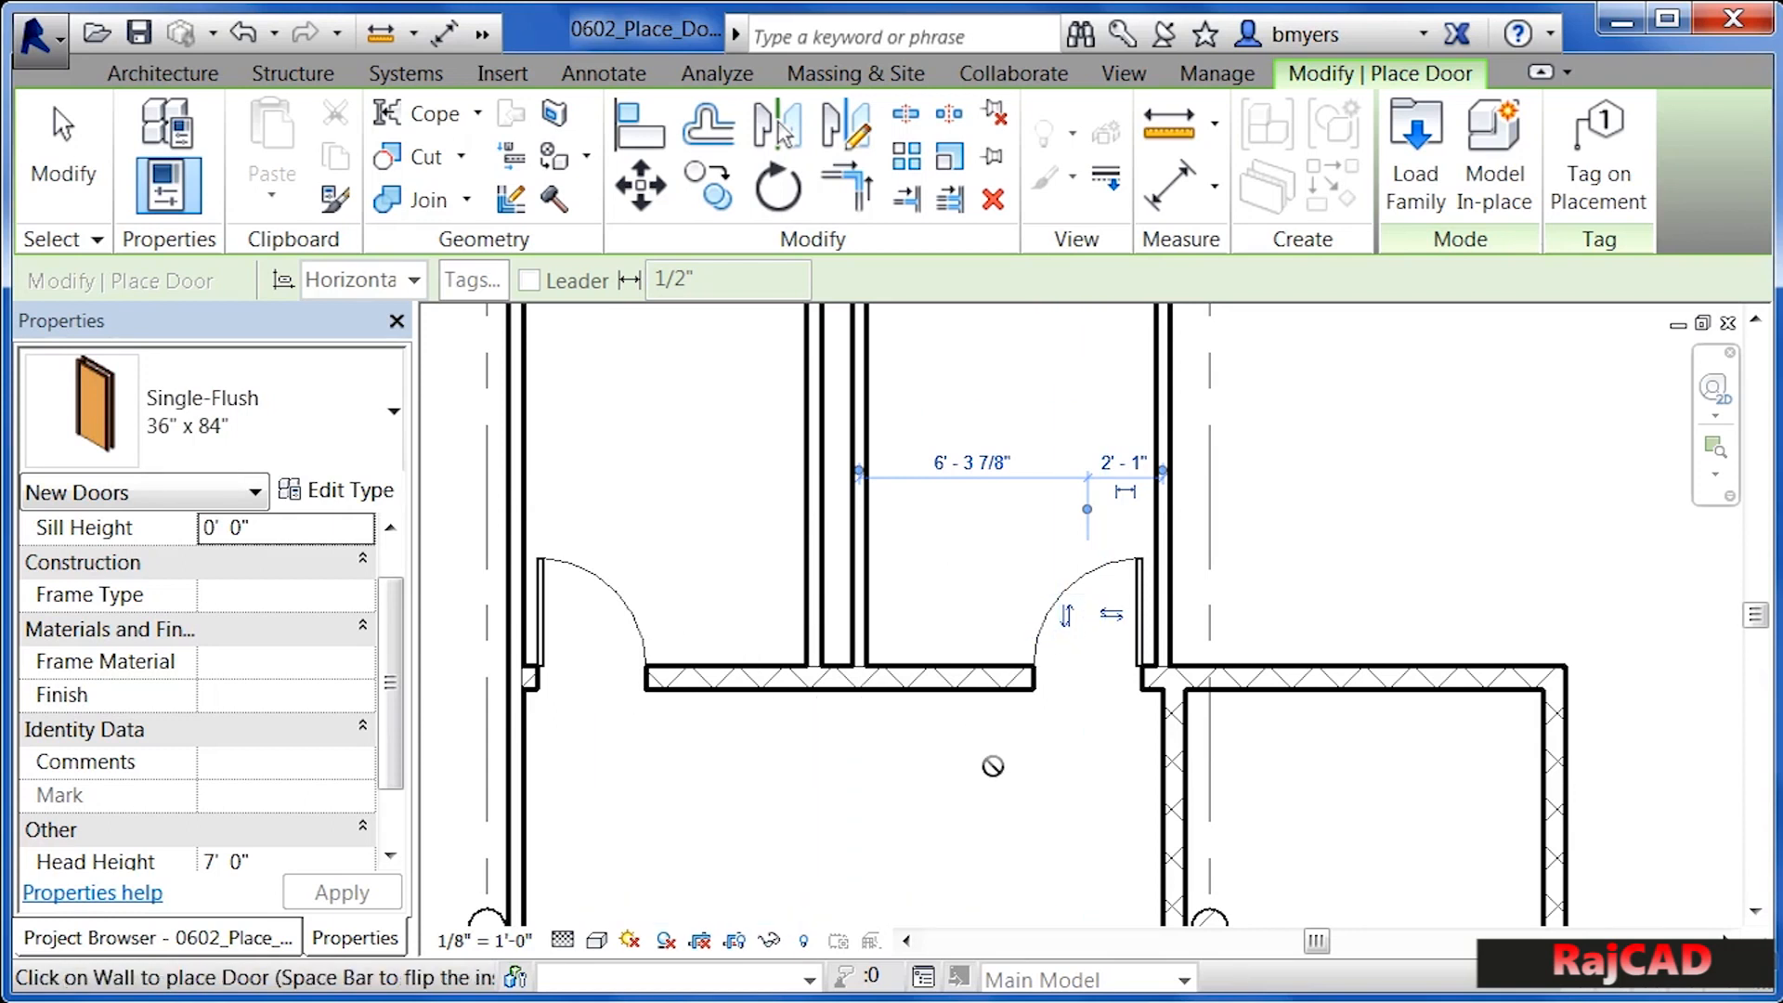
scroll(1001, 619, "down", 3)
middle_click_drag(1000, 705, 924, 655)
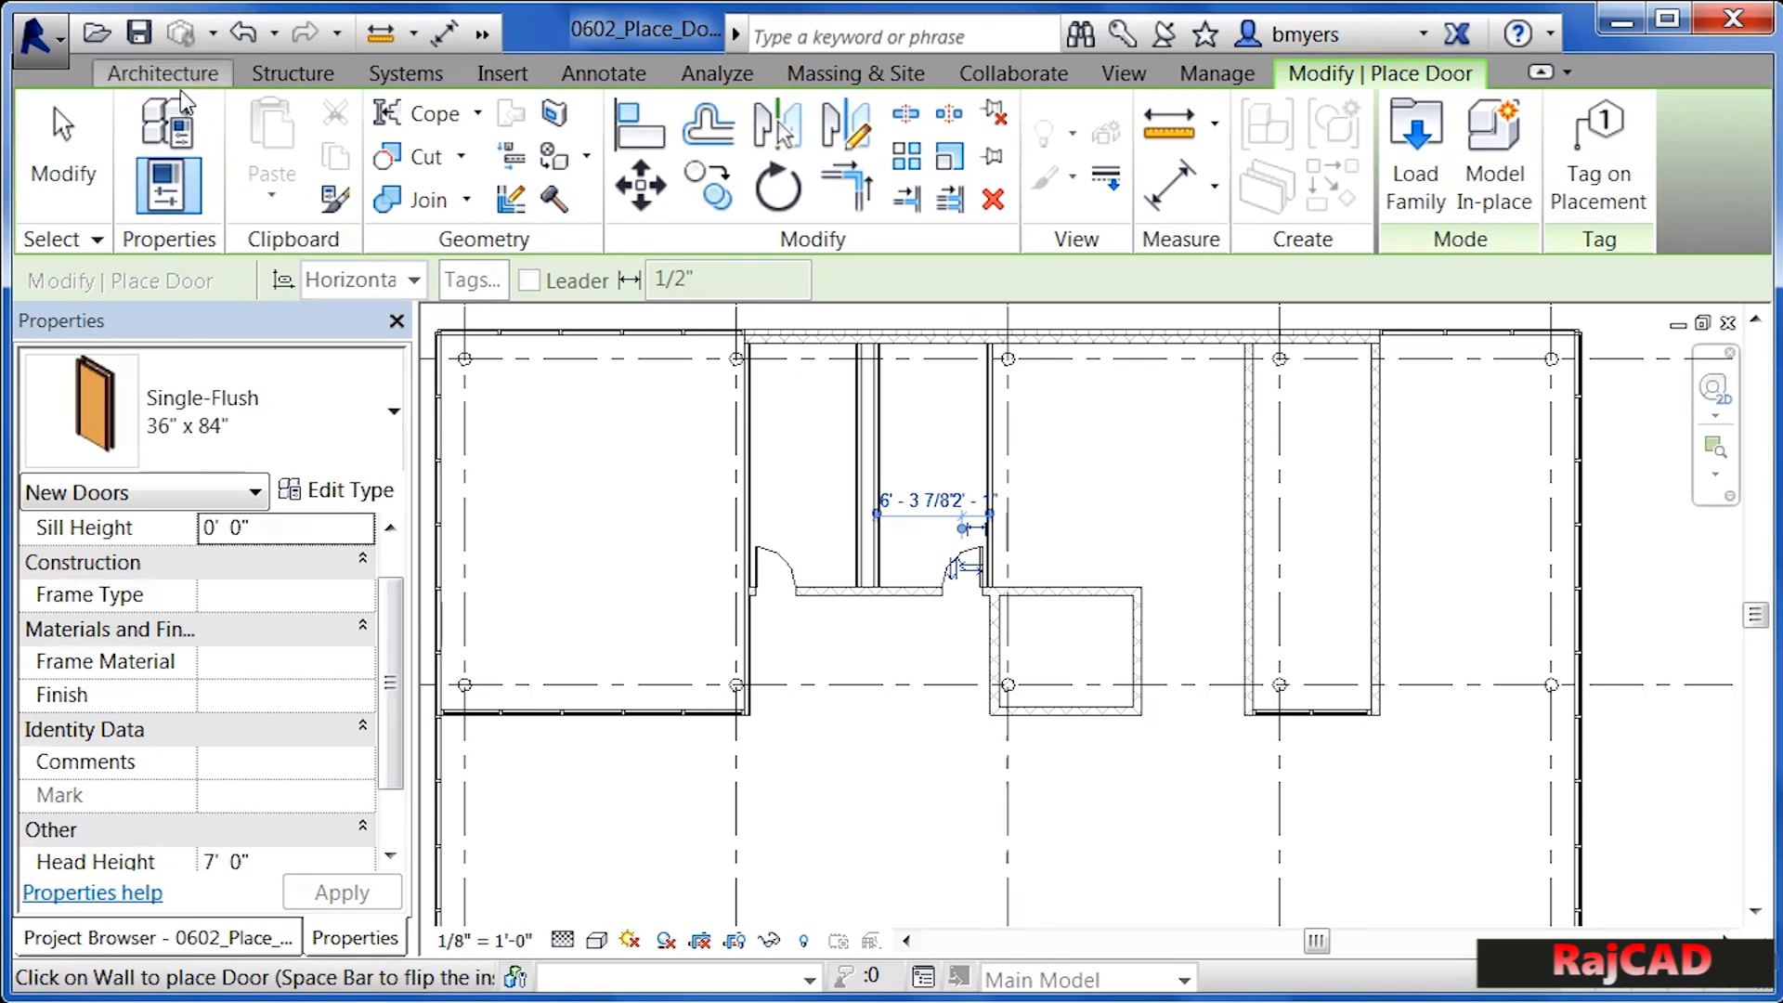
key("Escape")
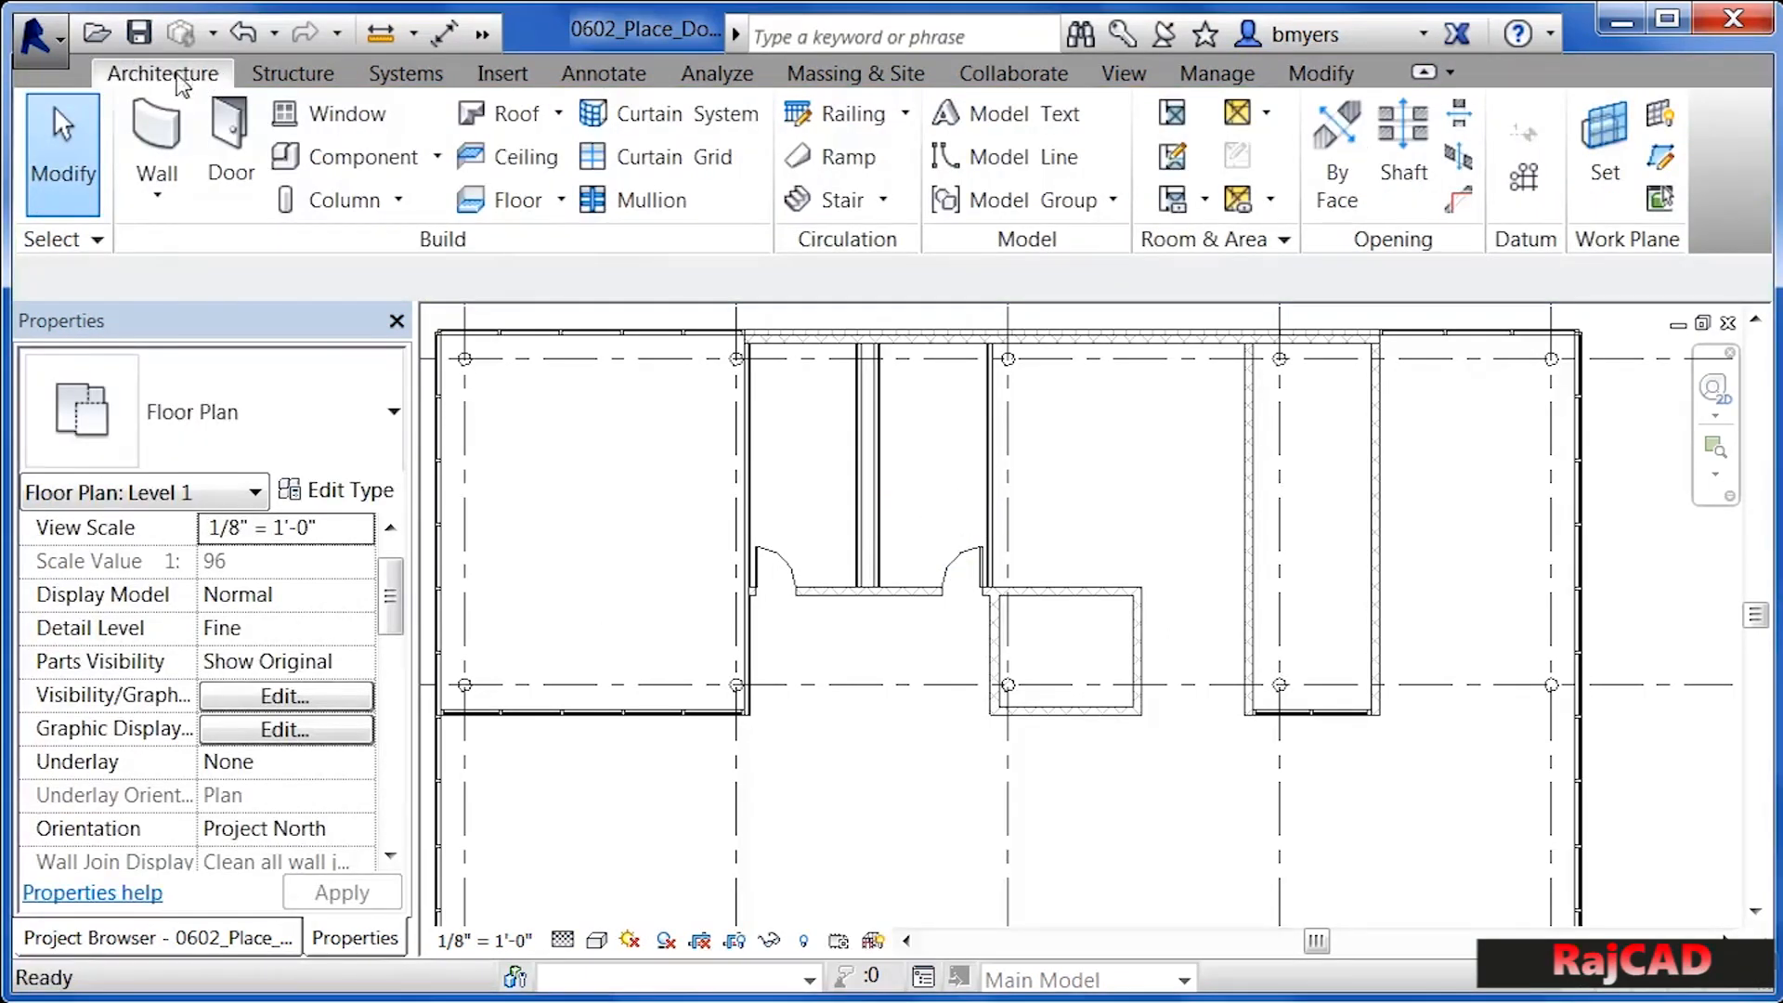
left_click(247, 158)
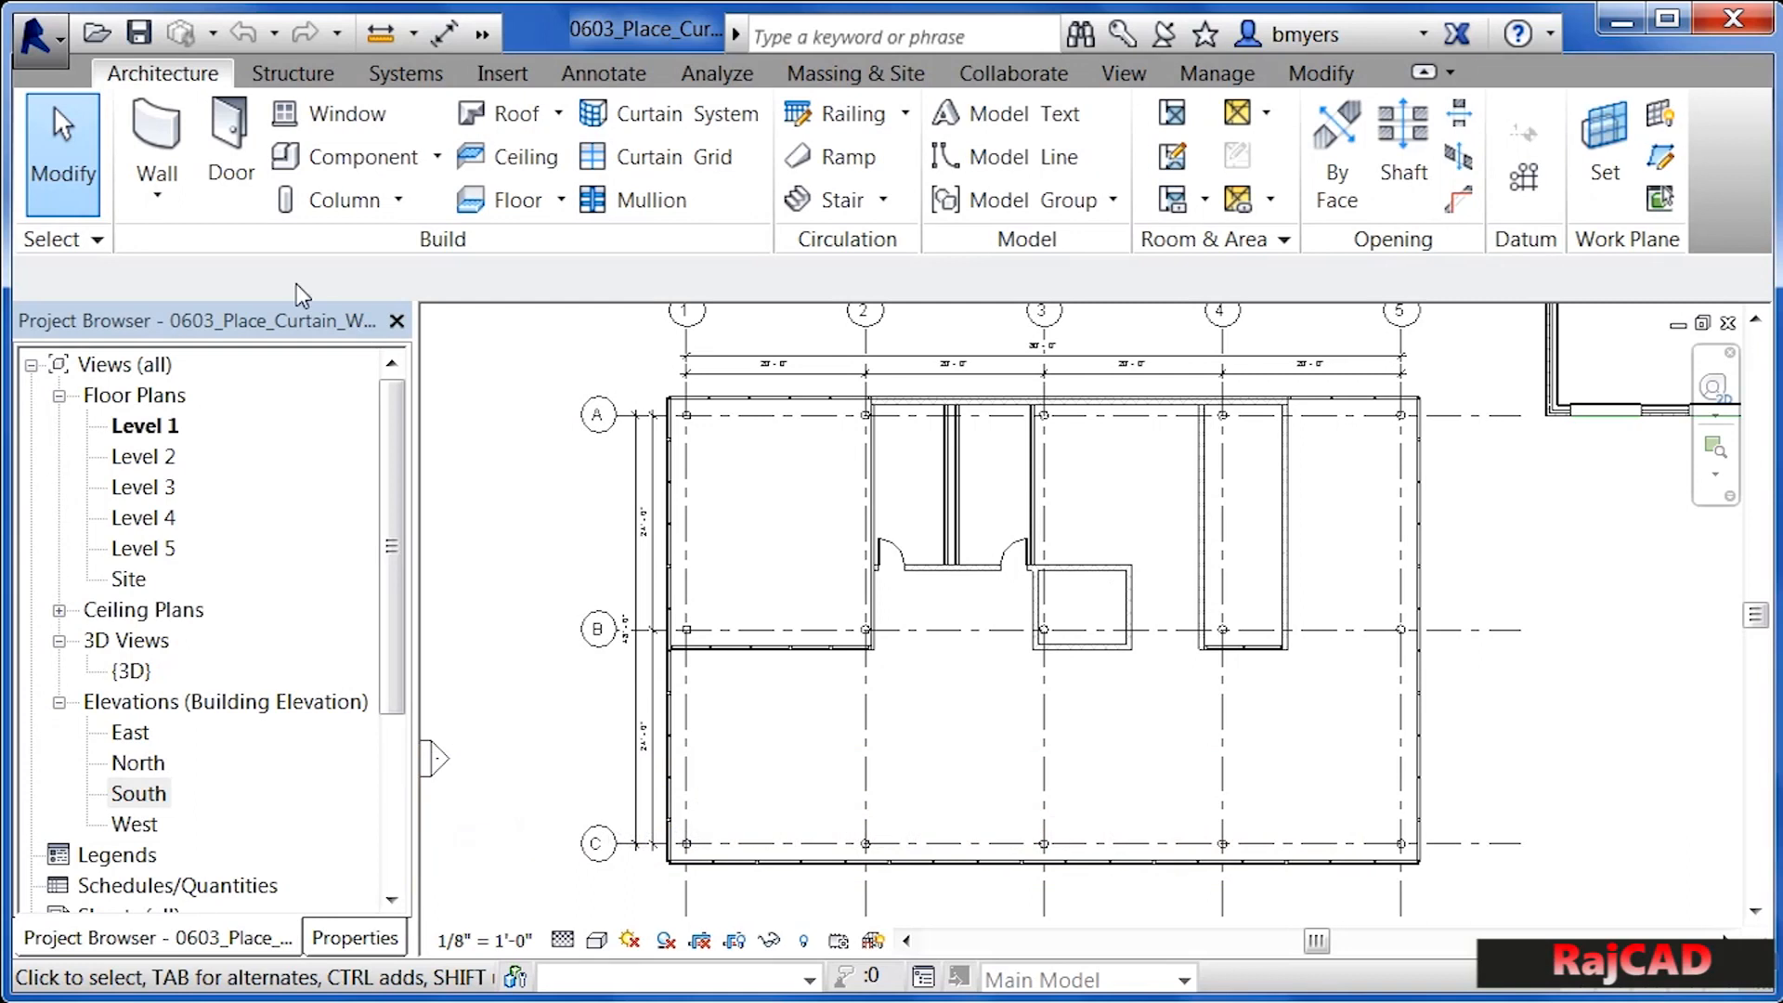
left_click(229, 153)
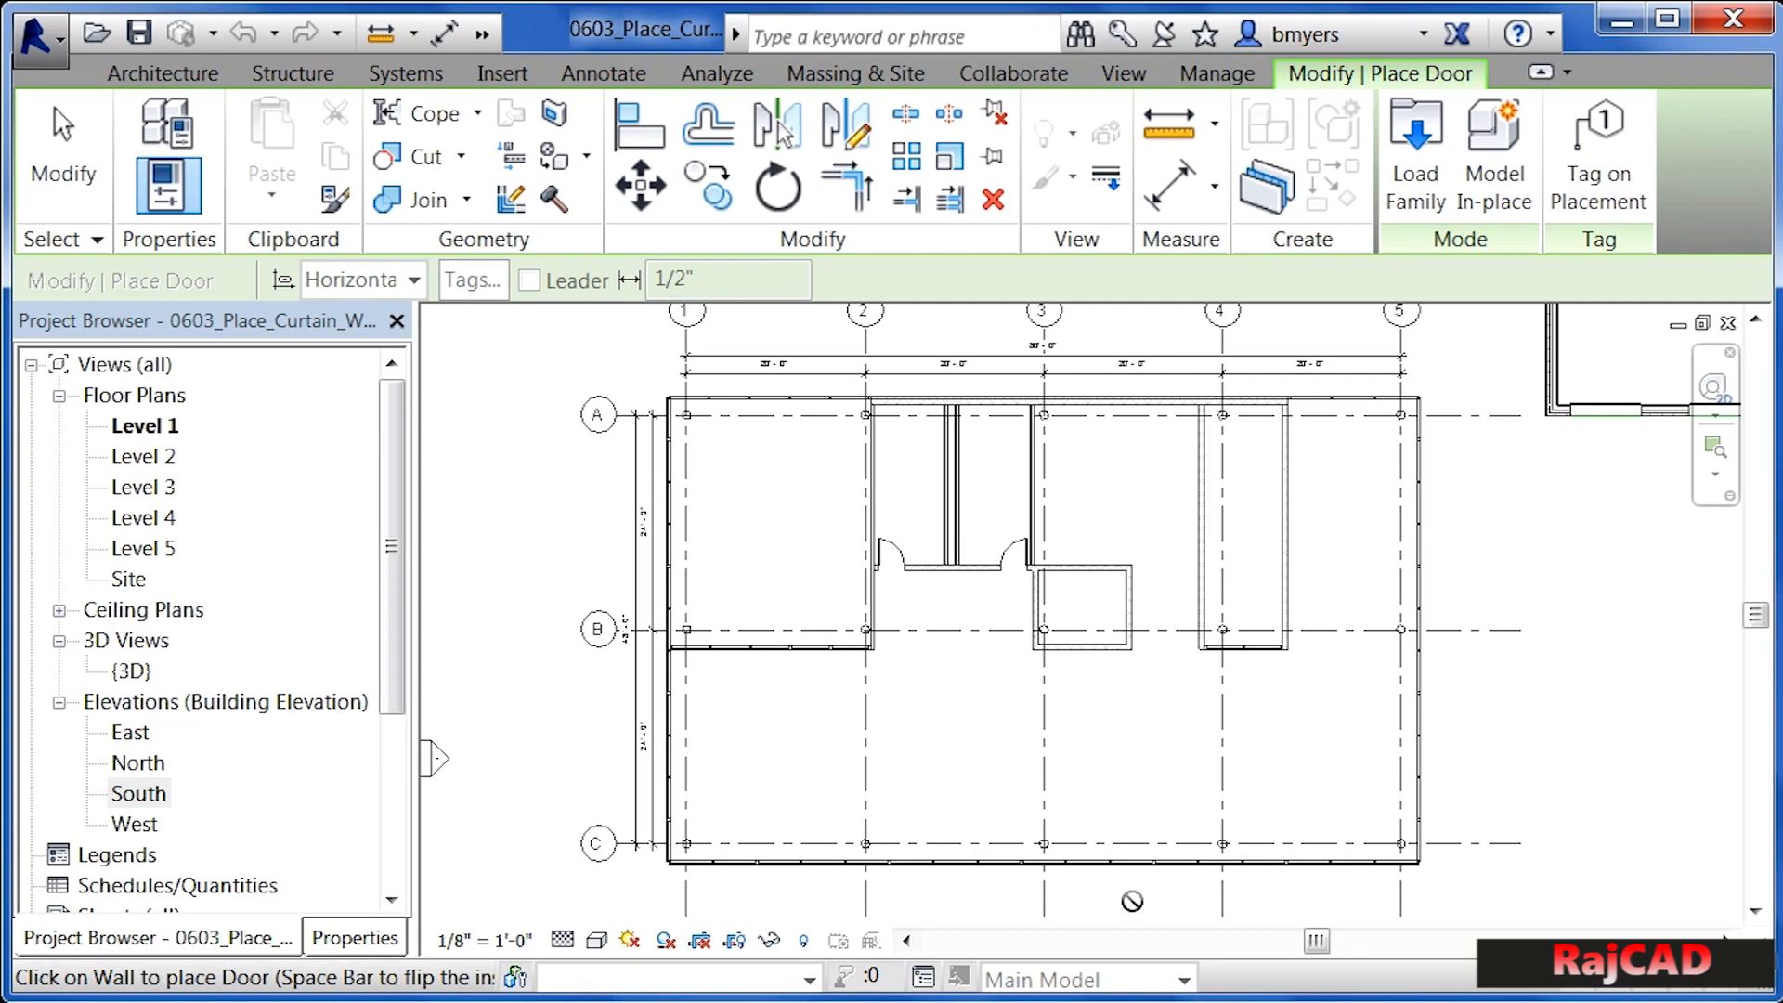
key("Escape")
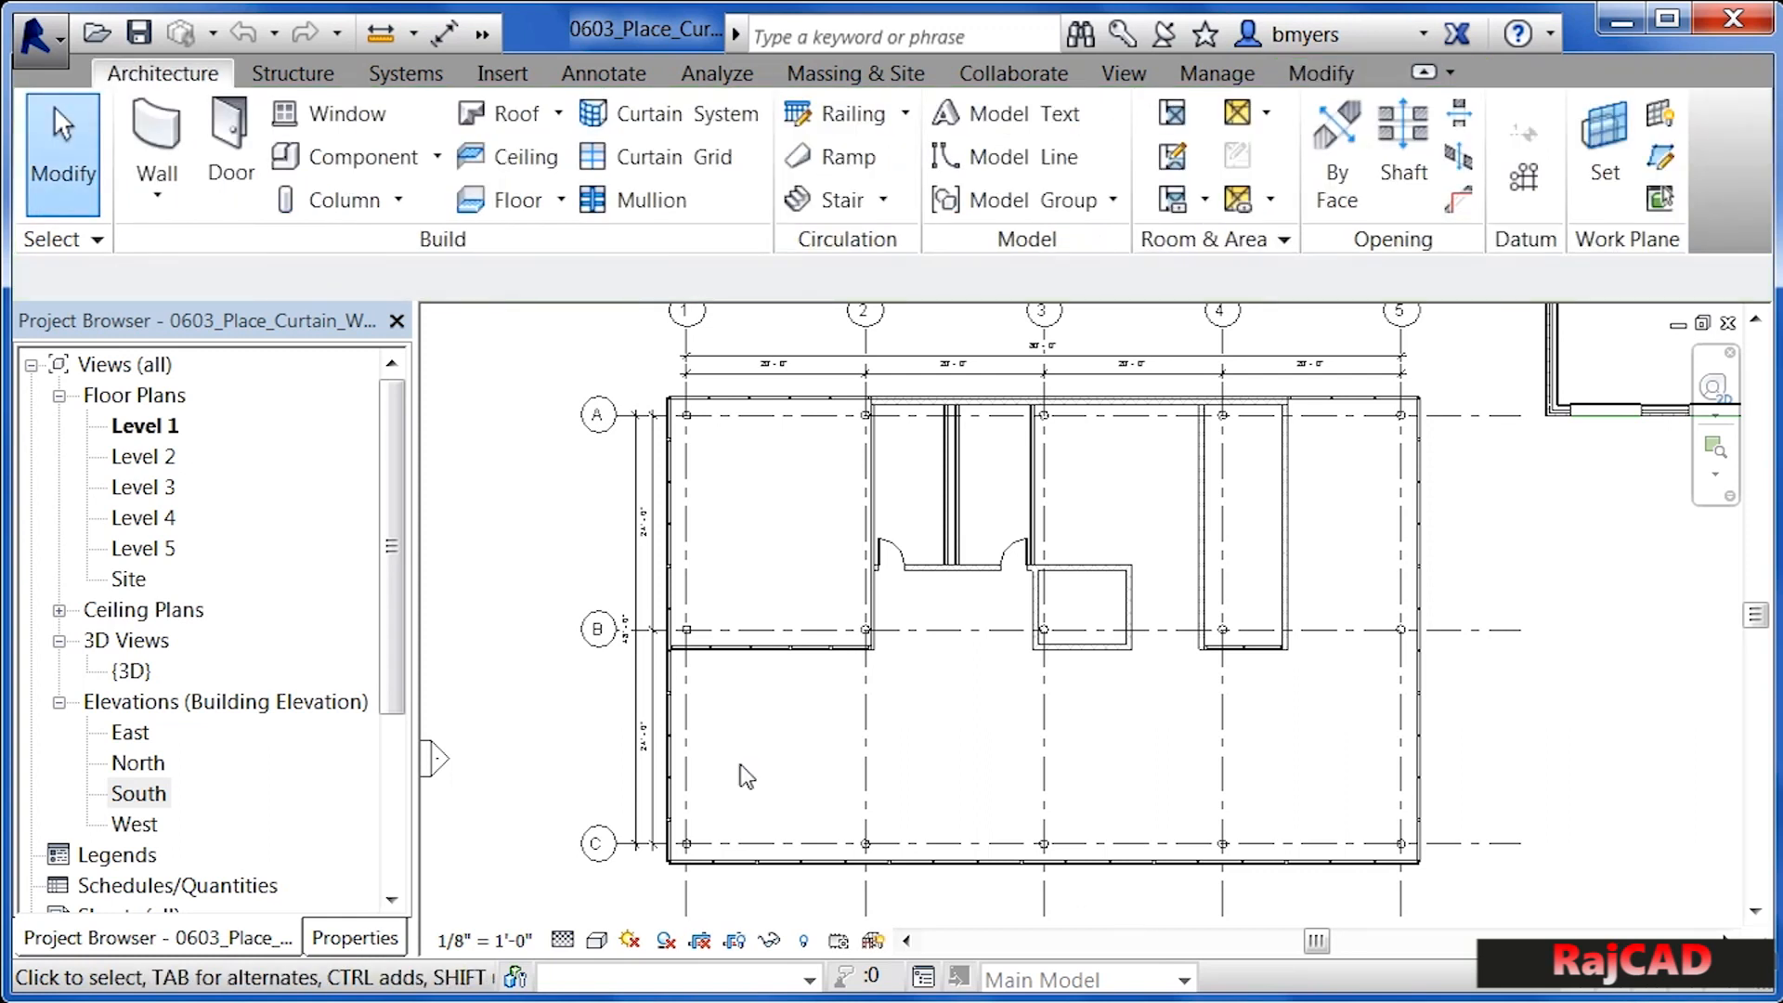
Open the South elevation and unpin the ground-floor glazed curtain panel midway between grids 2 and 3
double_click(139, 794)
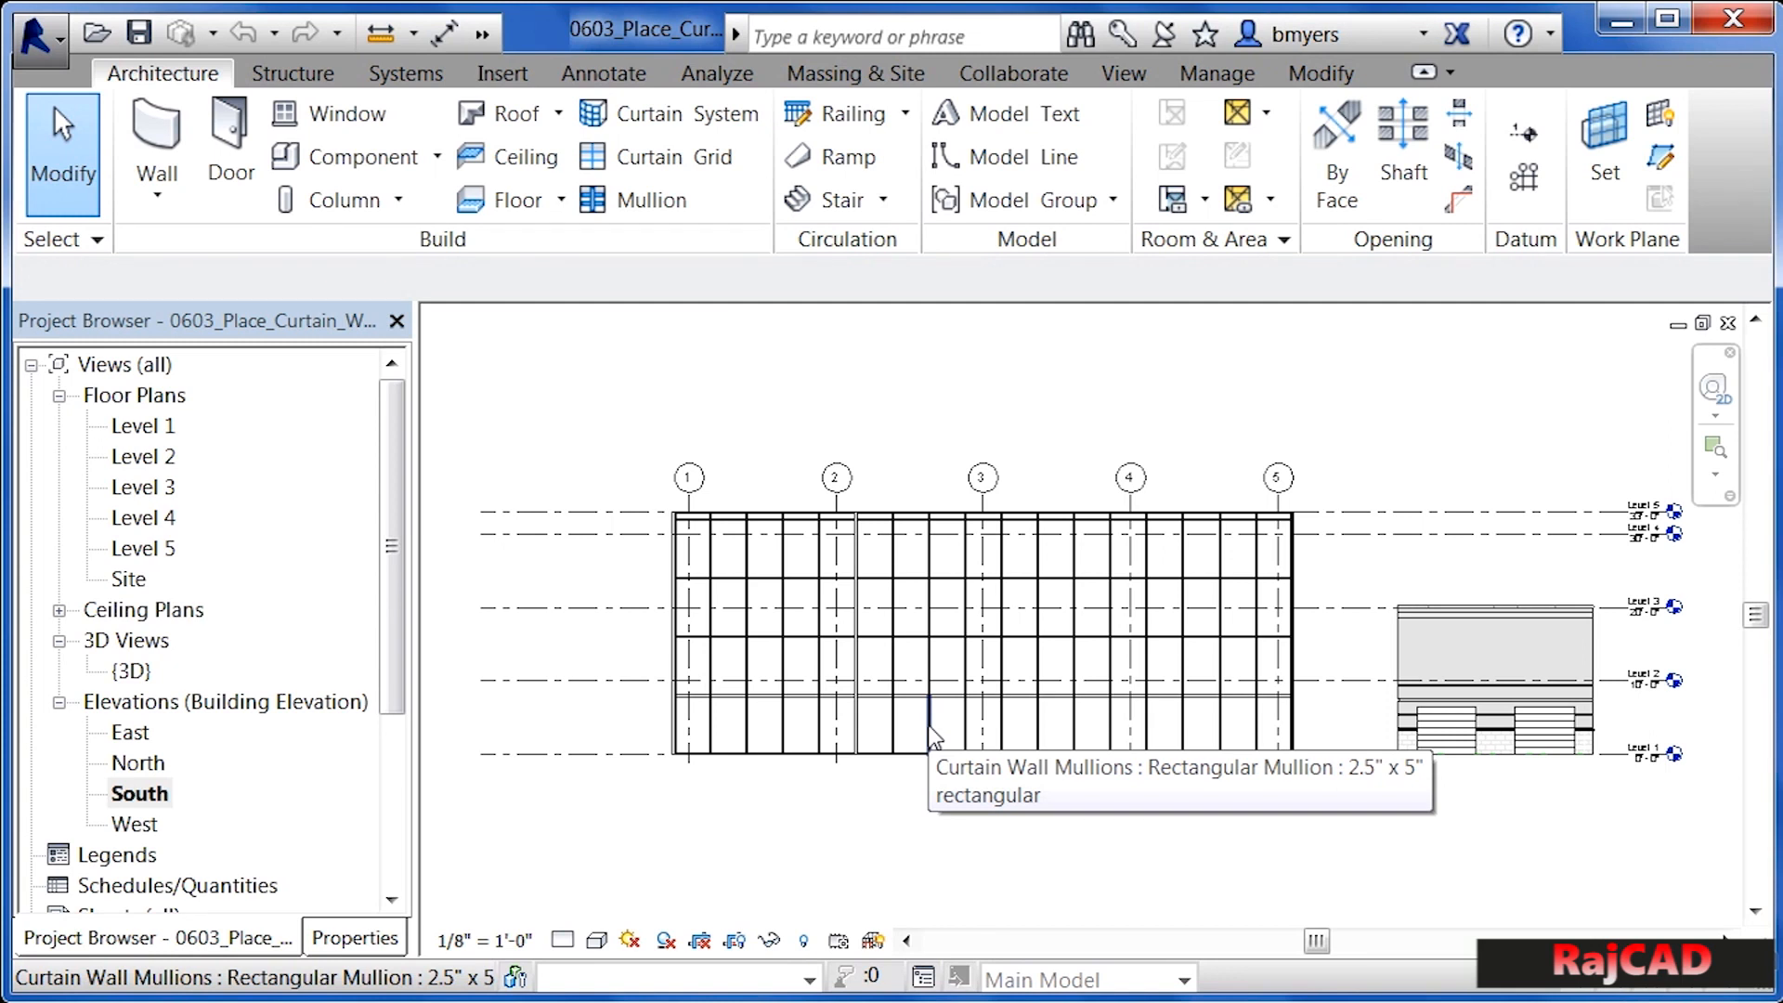
key("Tab")
key("Tab")
key("Tab")
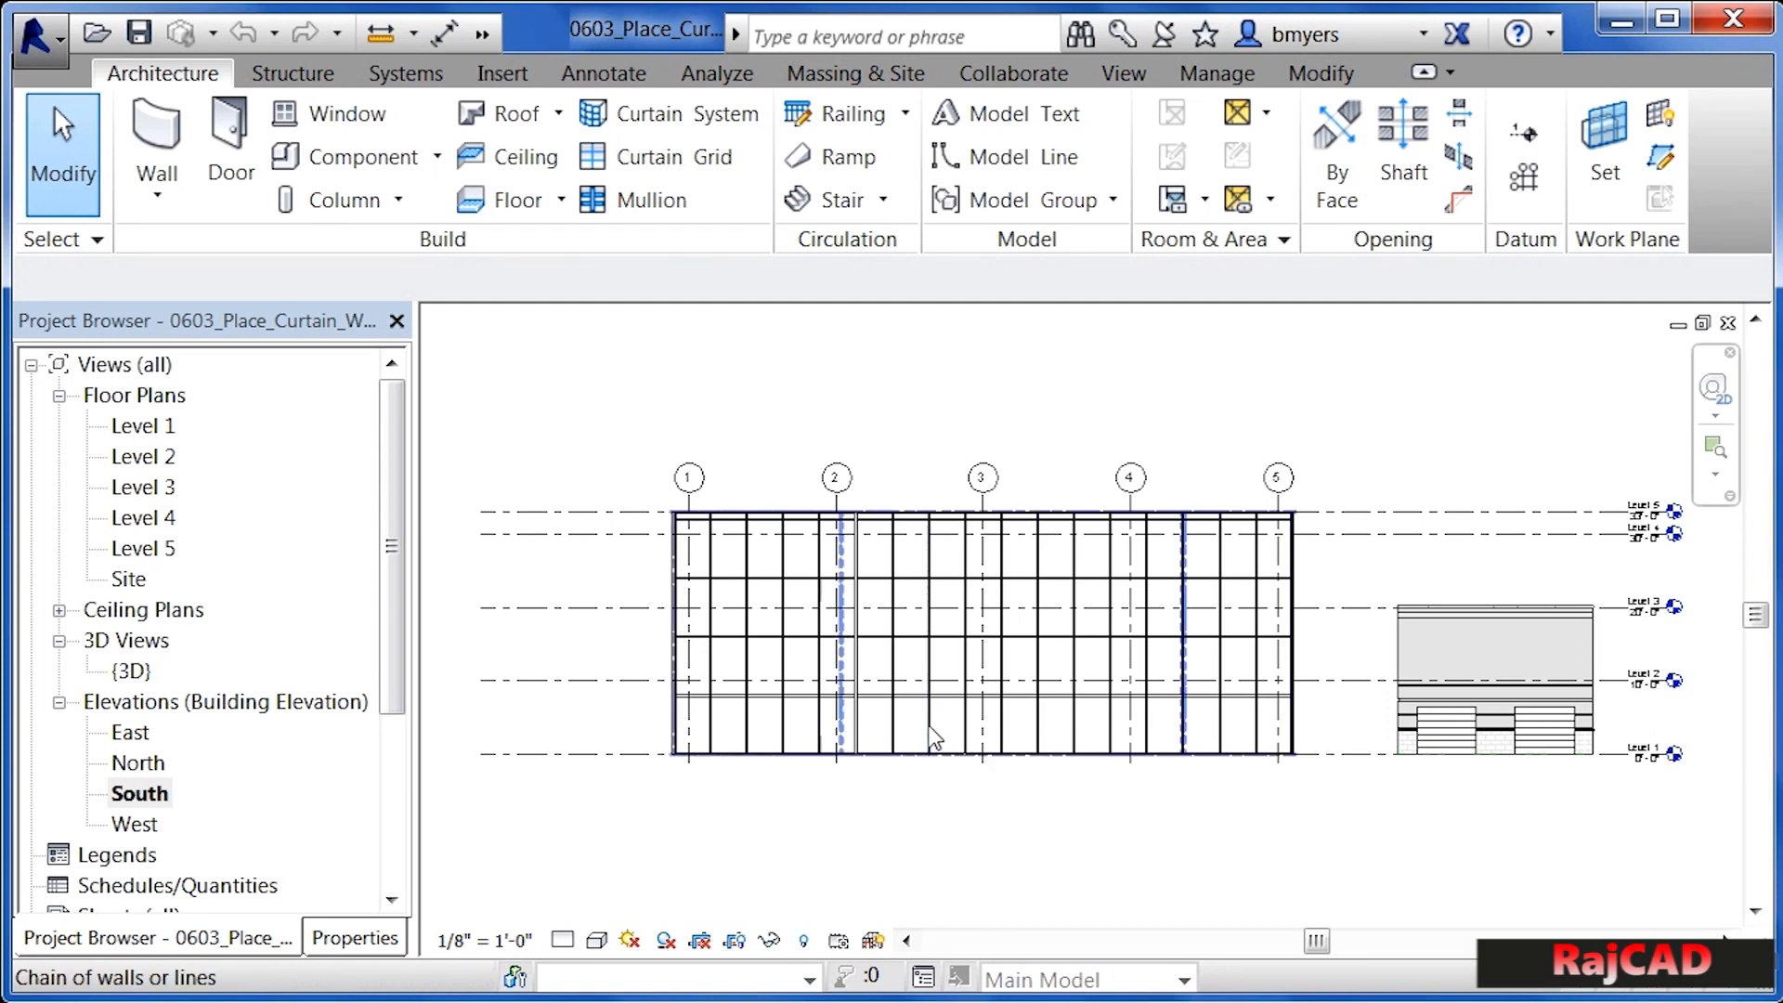
key("Tab")
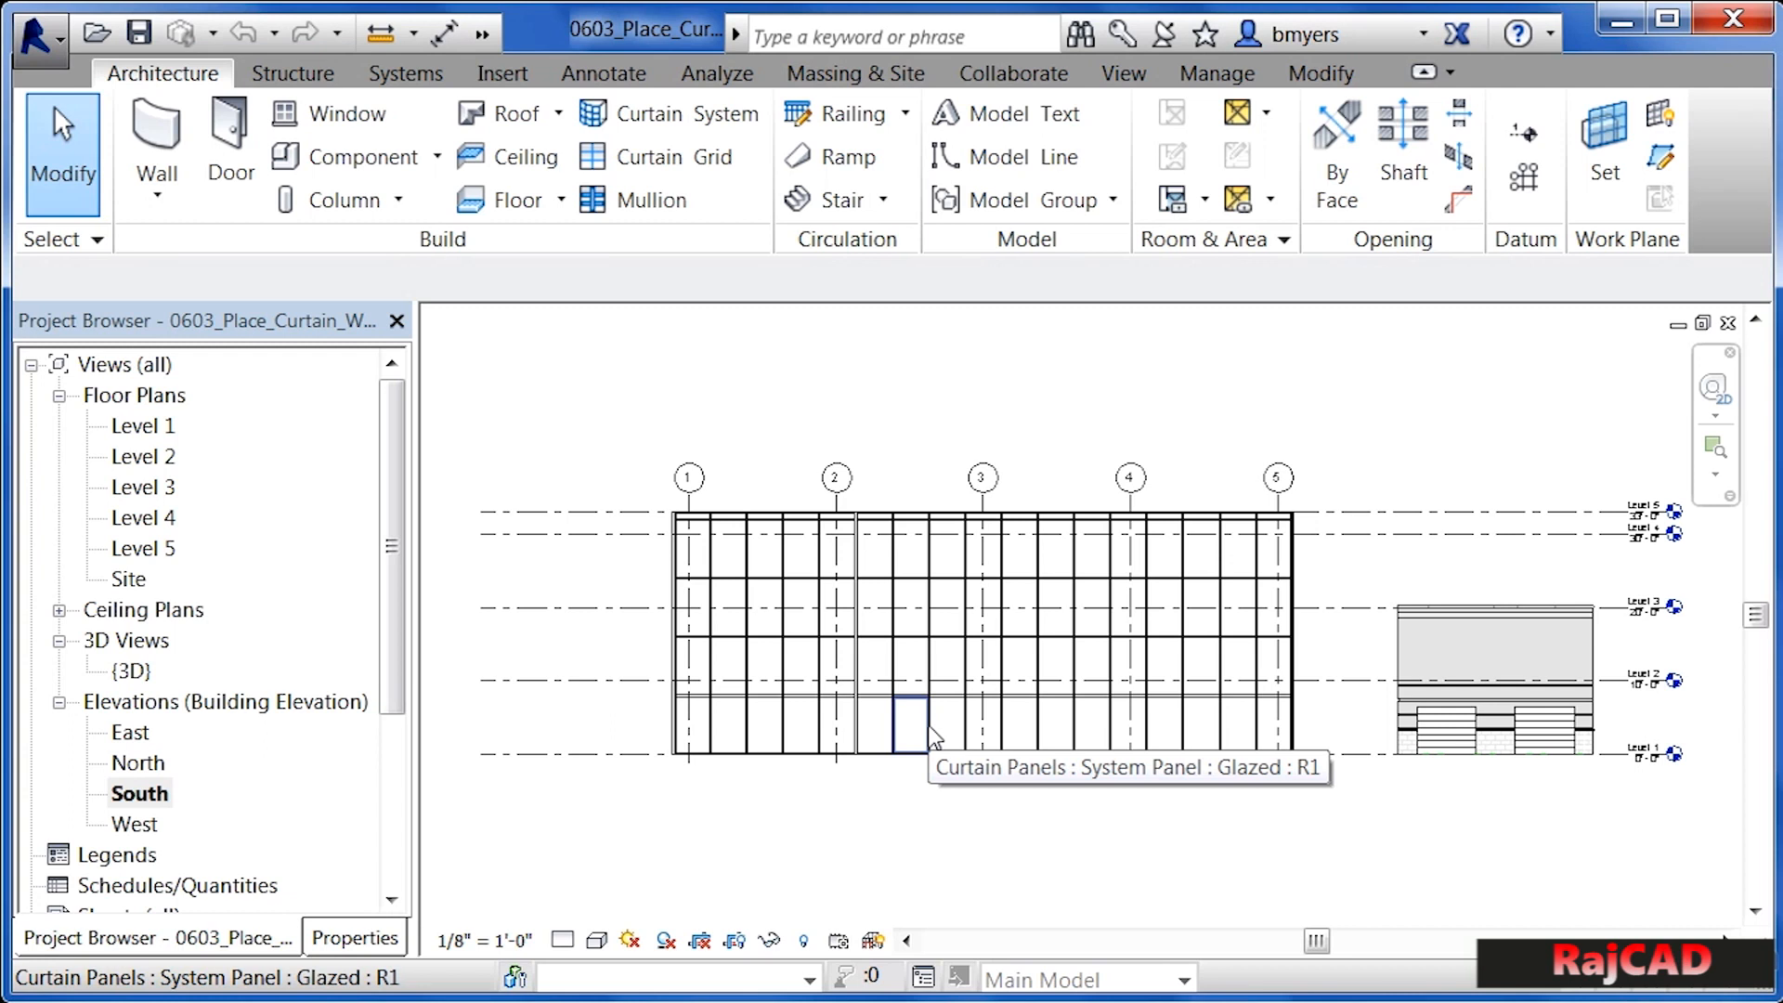
left_click(931, 731)
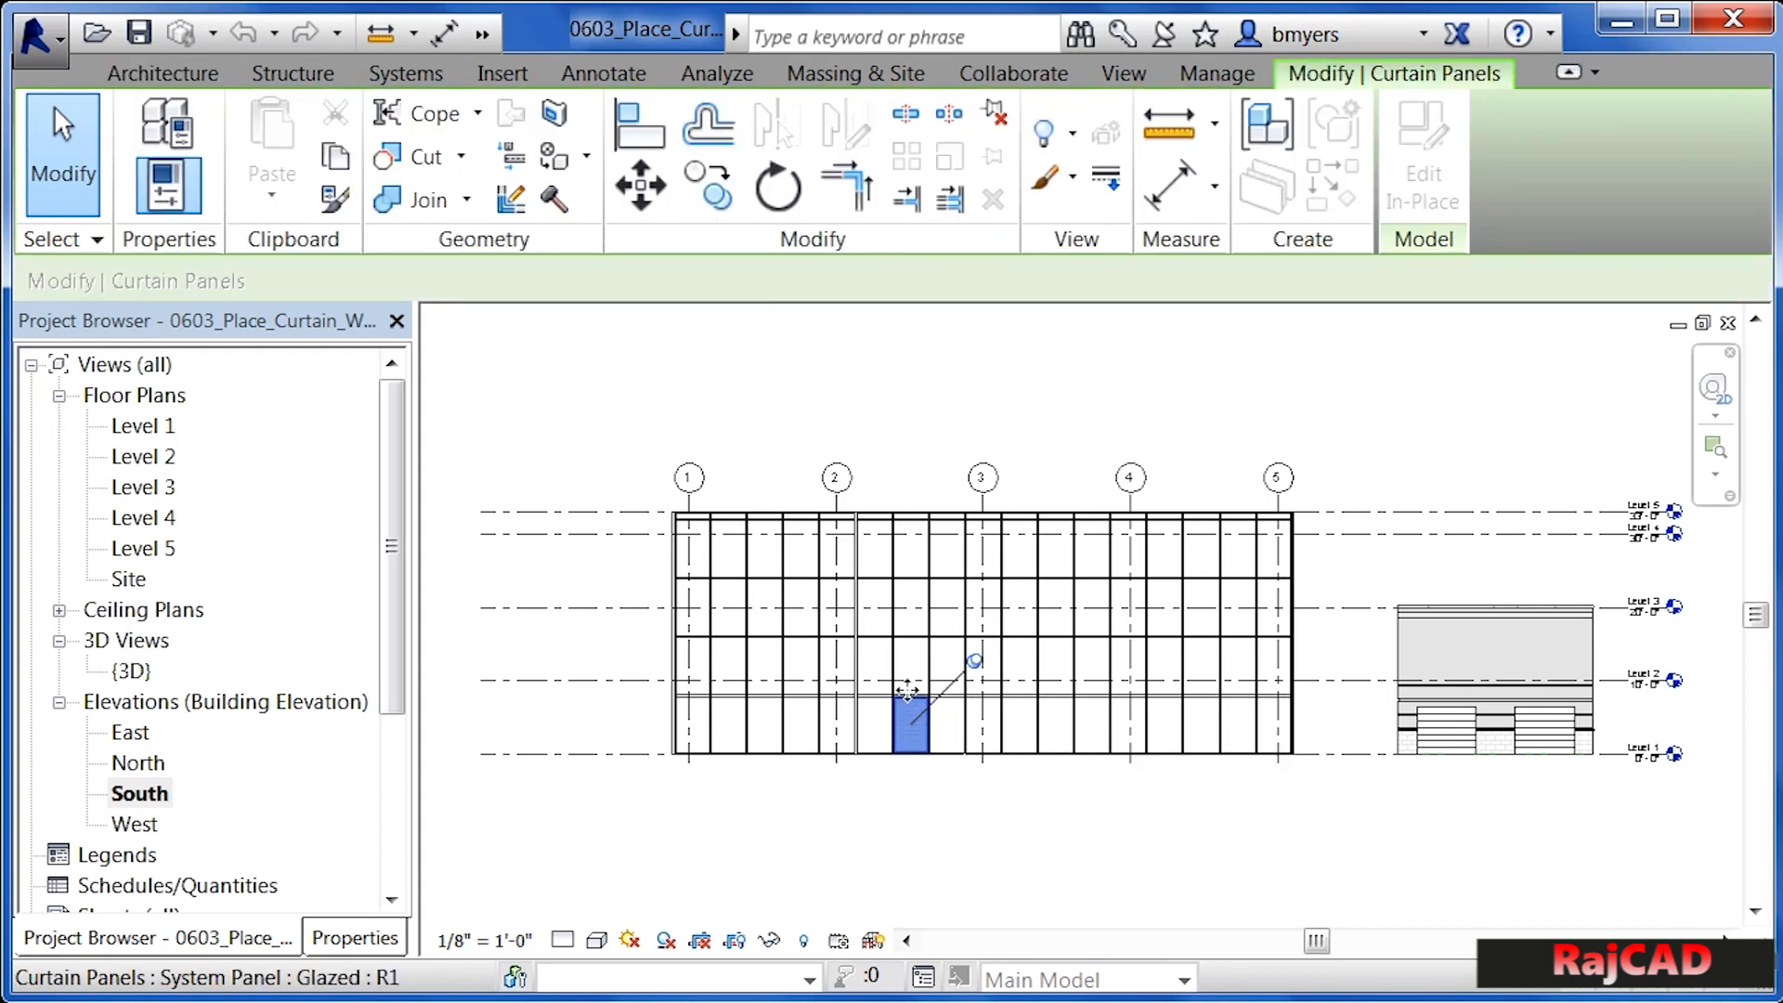
scroll(907, 690, "up", 3)
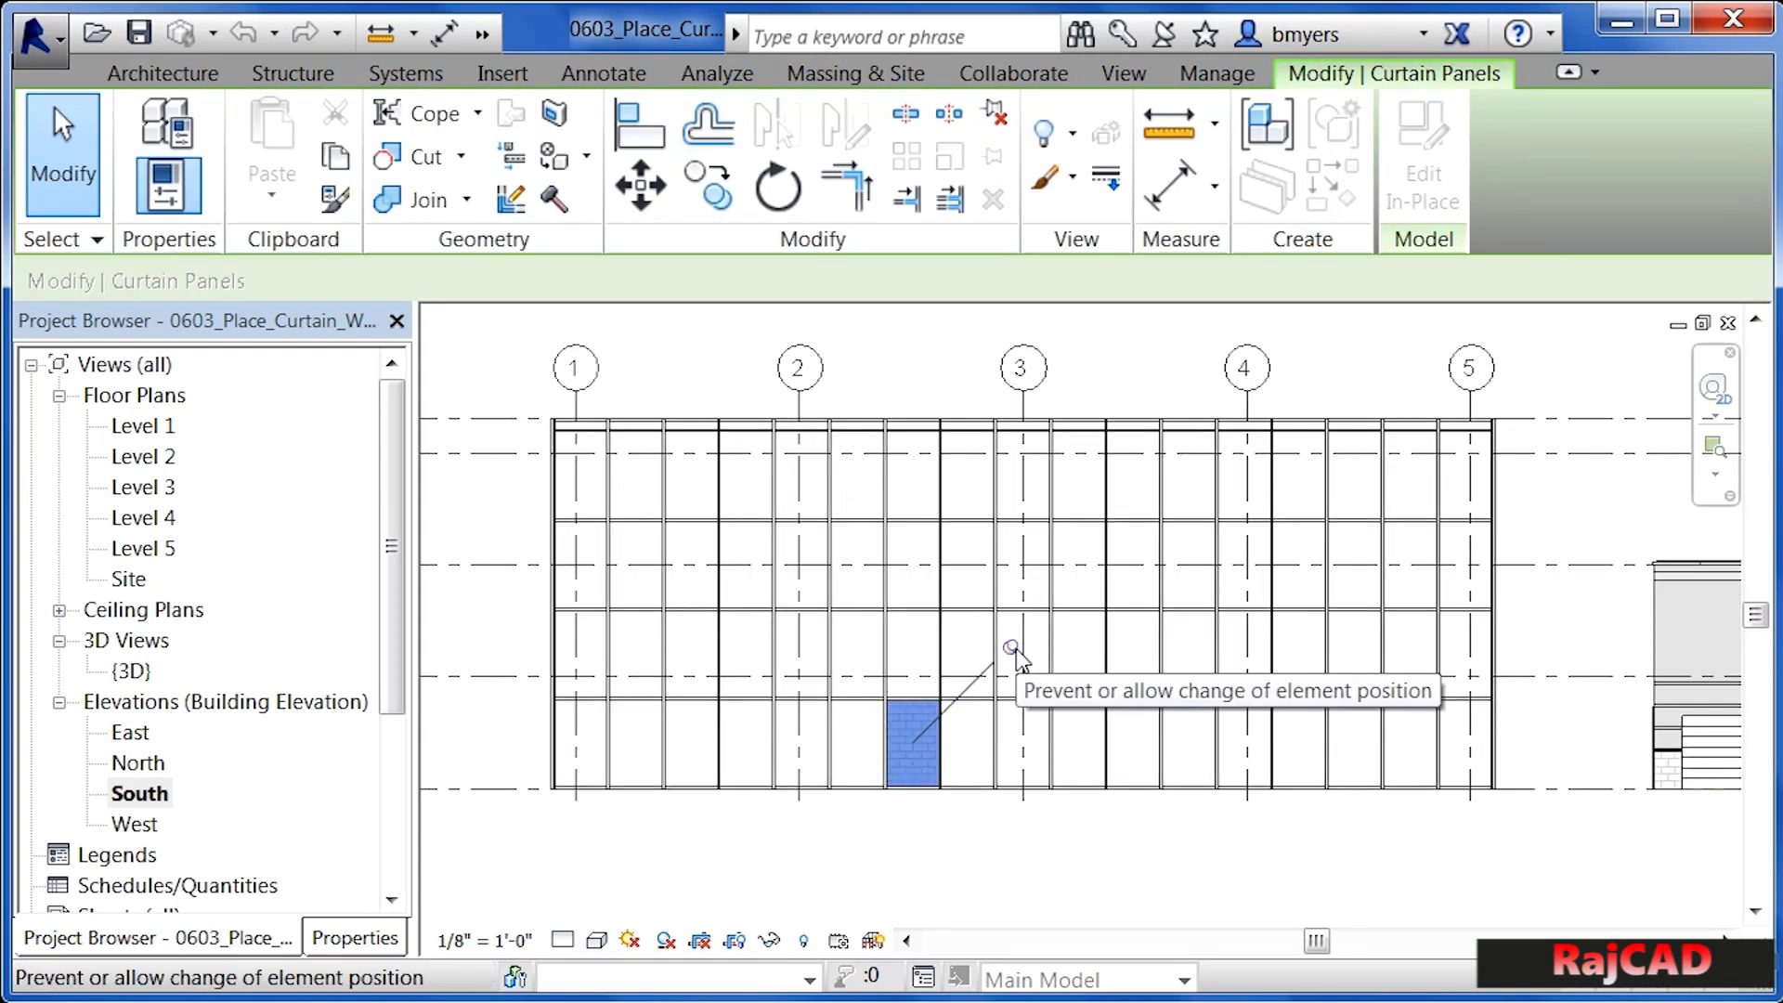
left_click(1012, 647)
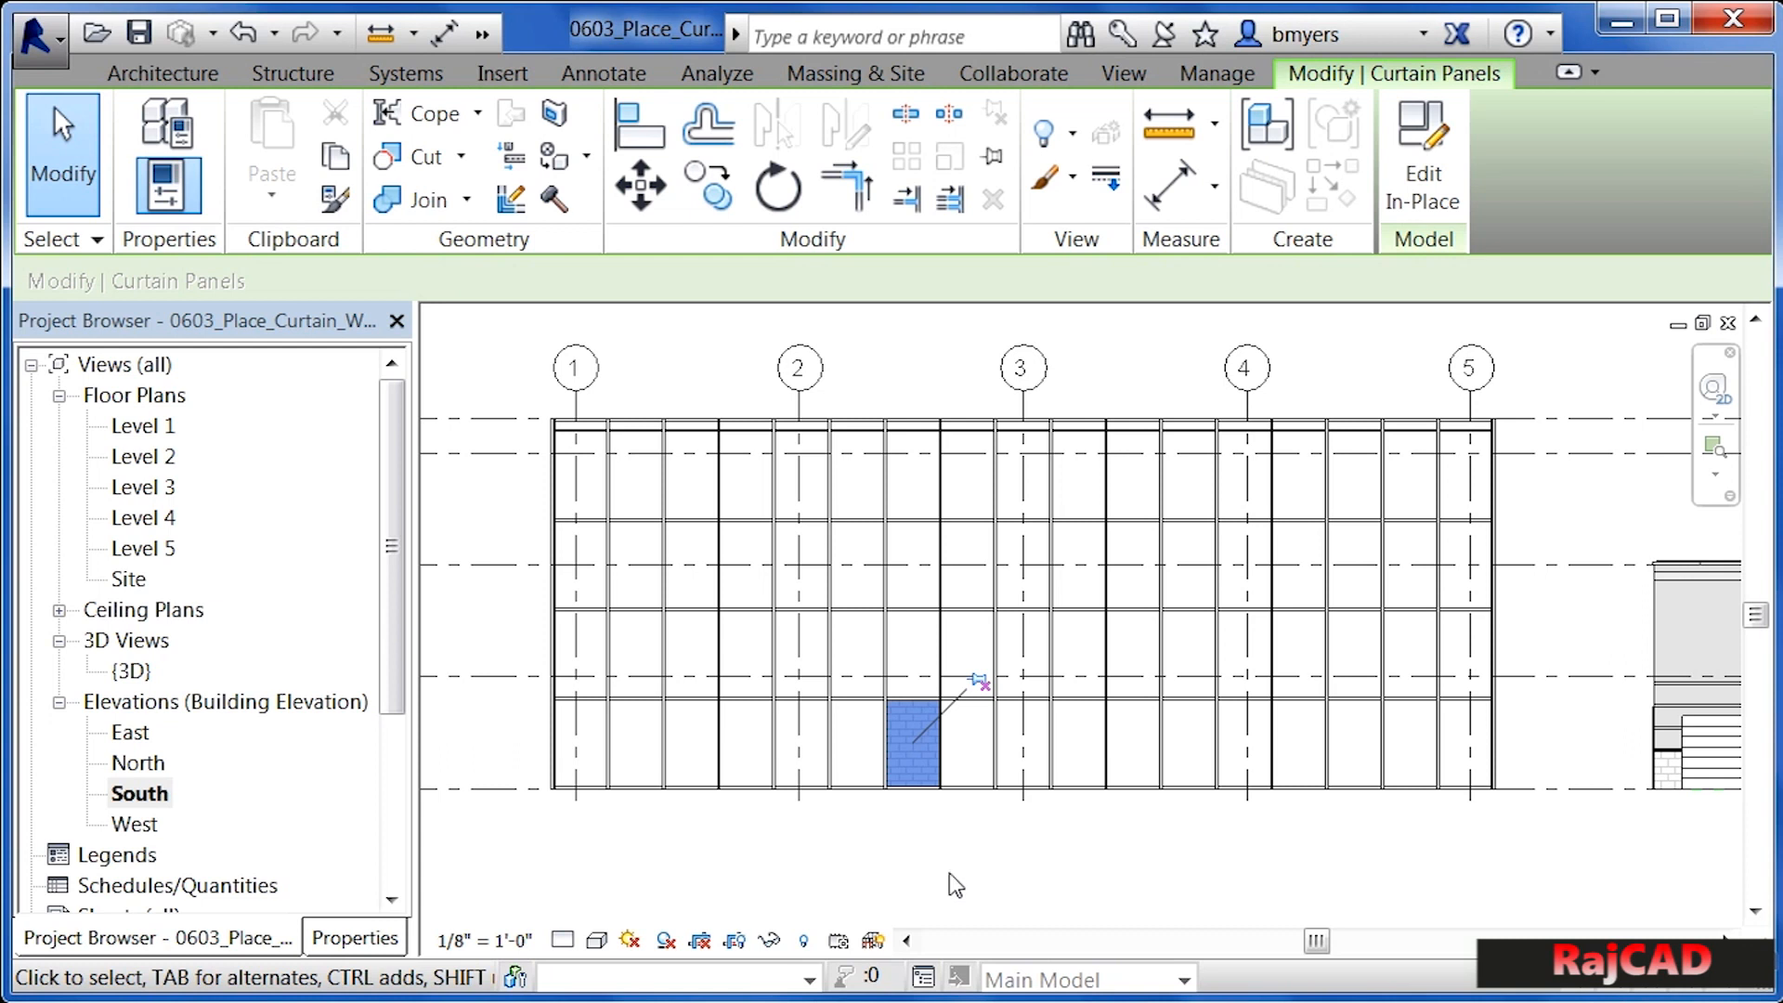
Change the unpinned panel's type to Curtain Wall-Store Front-Dbl : Store Front Double Door and deselect it
left_click(356, 940)
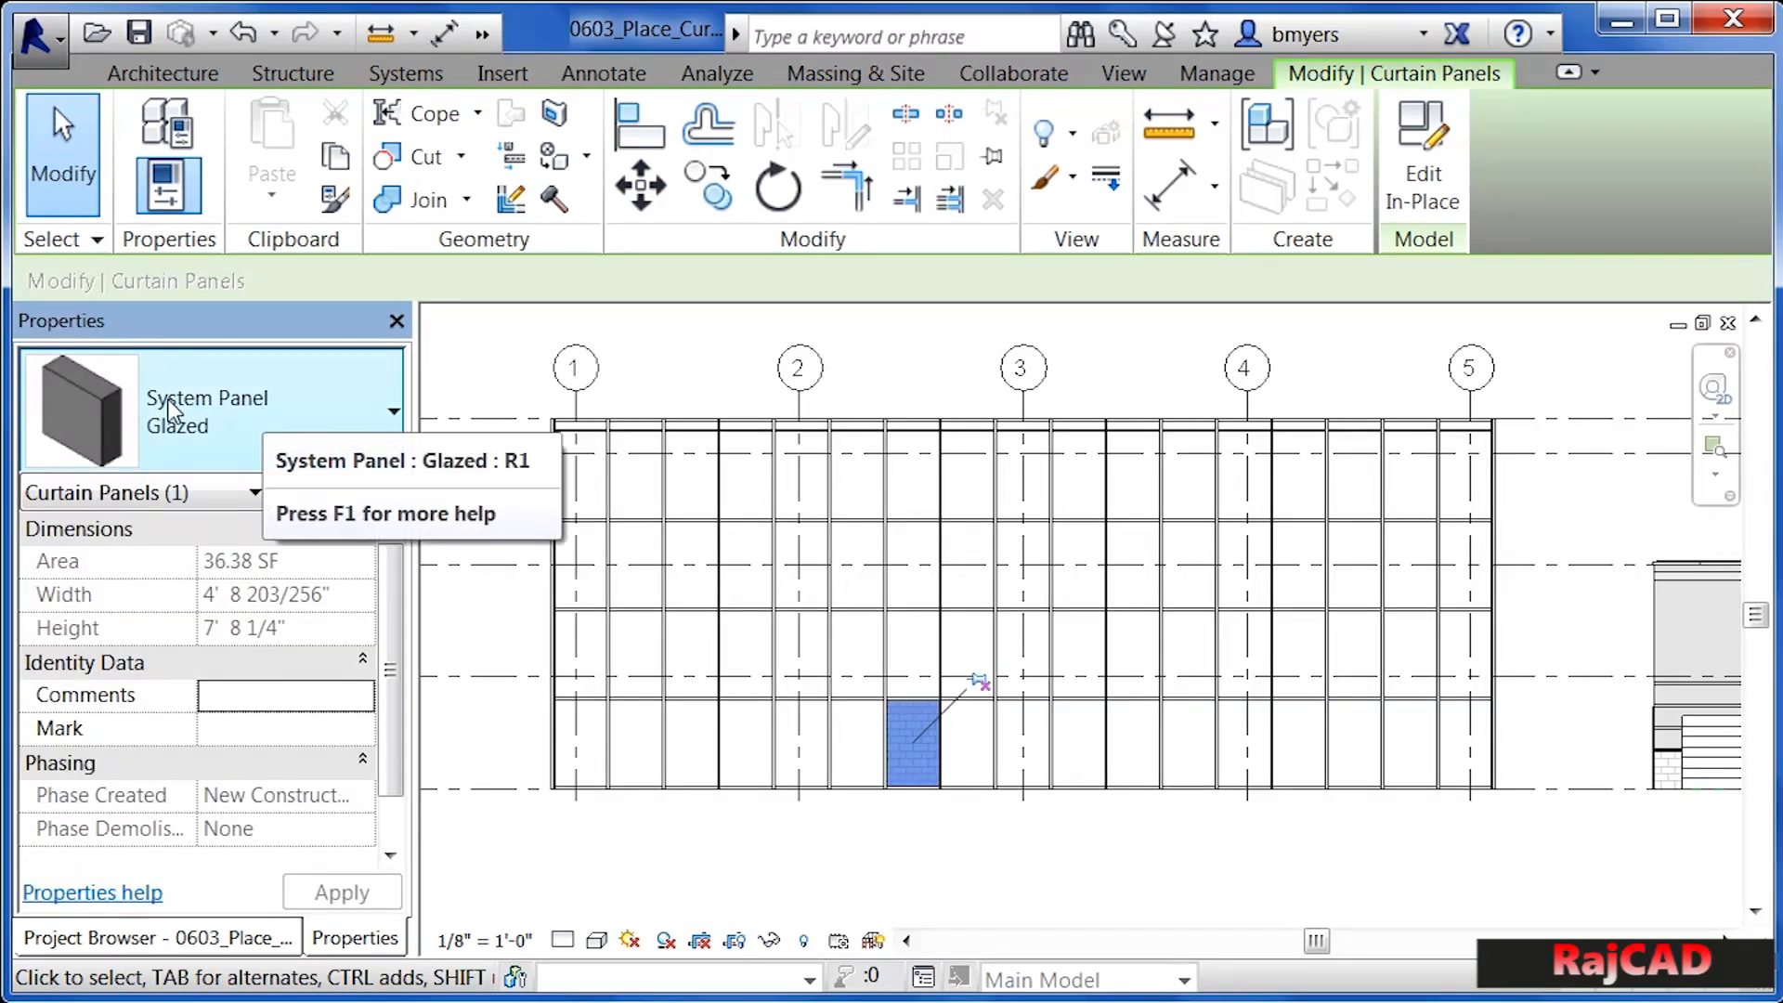
left_click(238, 421)
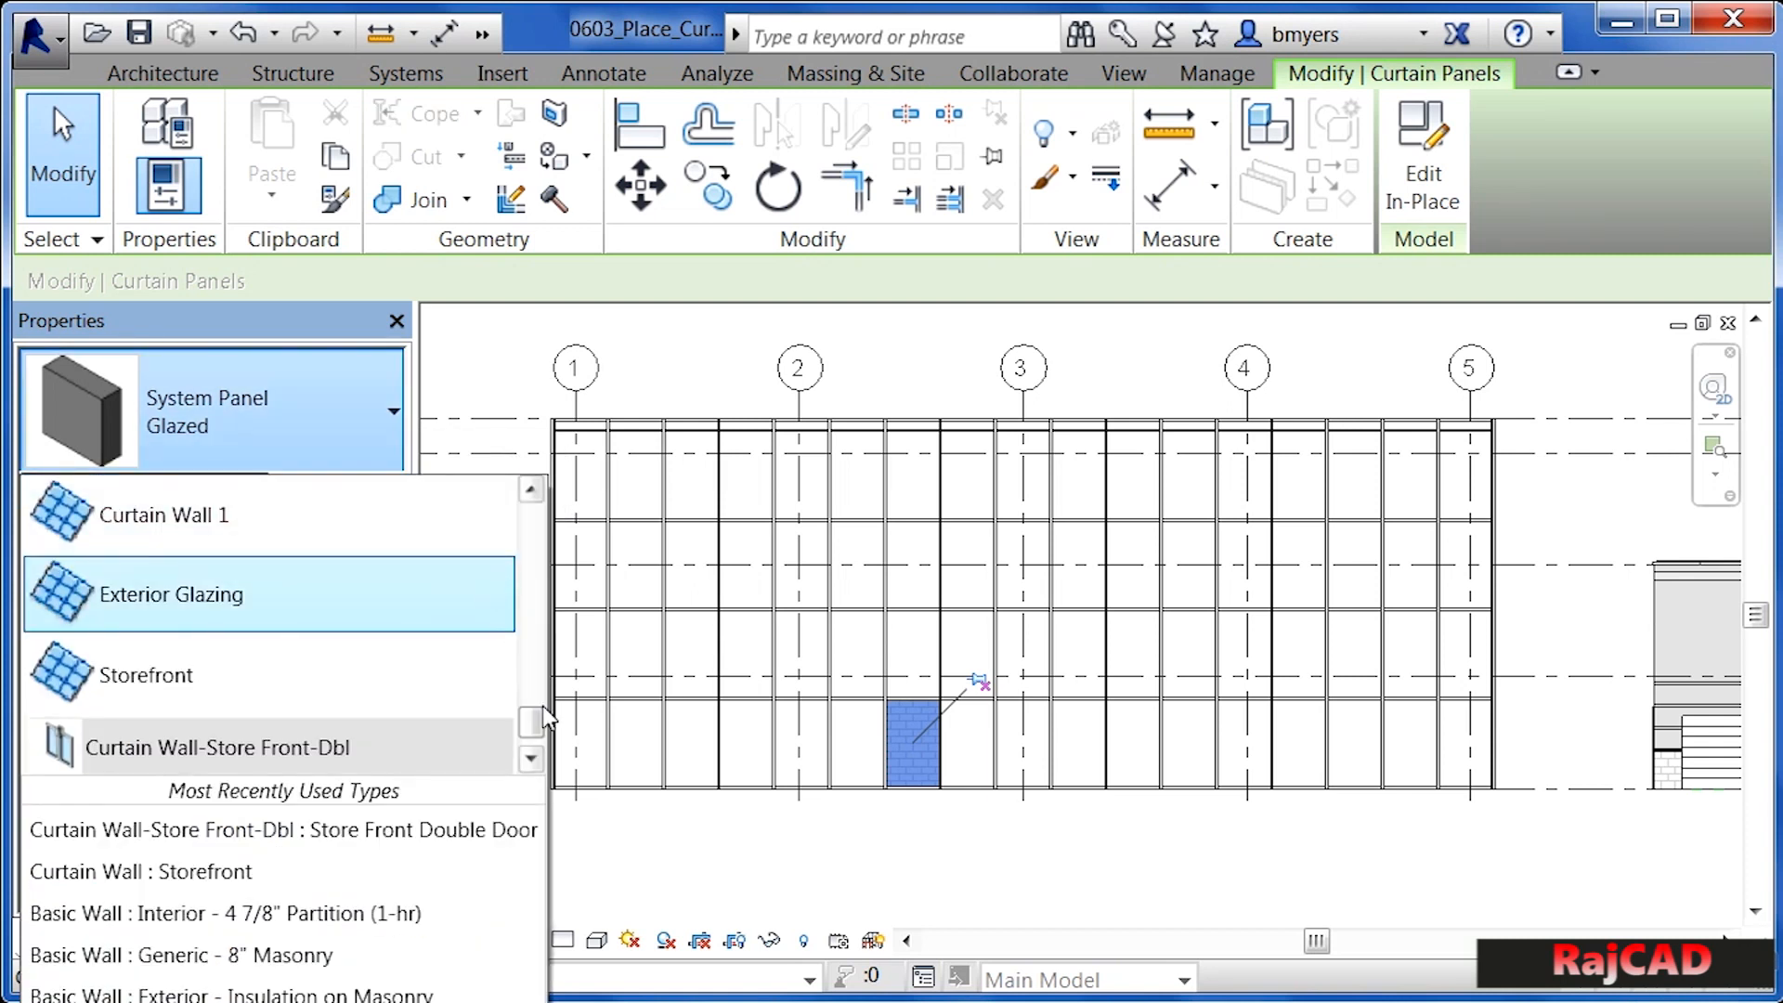
scroll(537, 722, "down", 1)
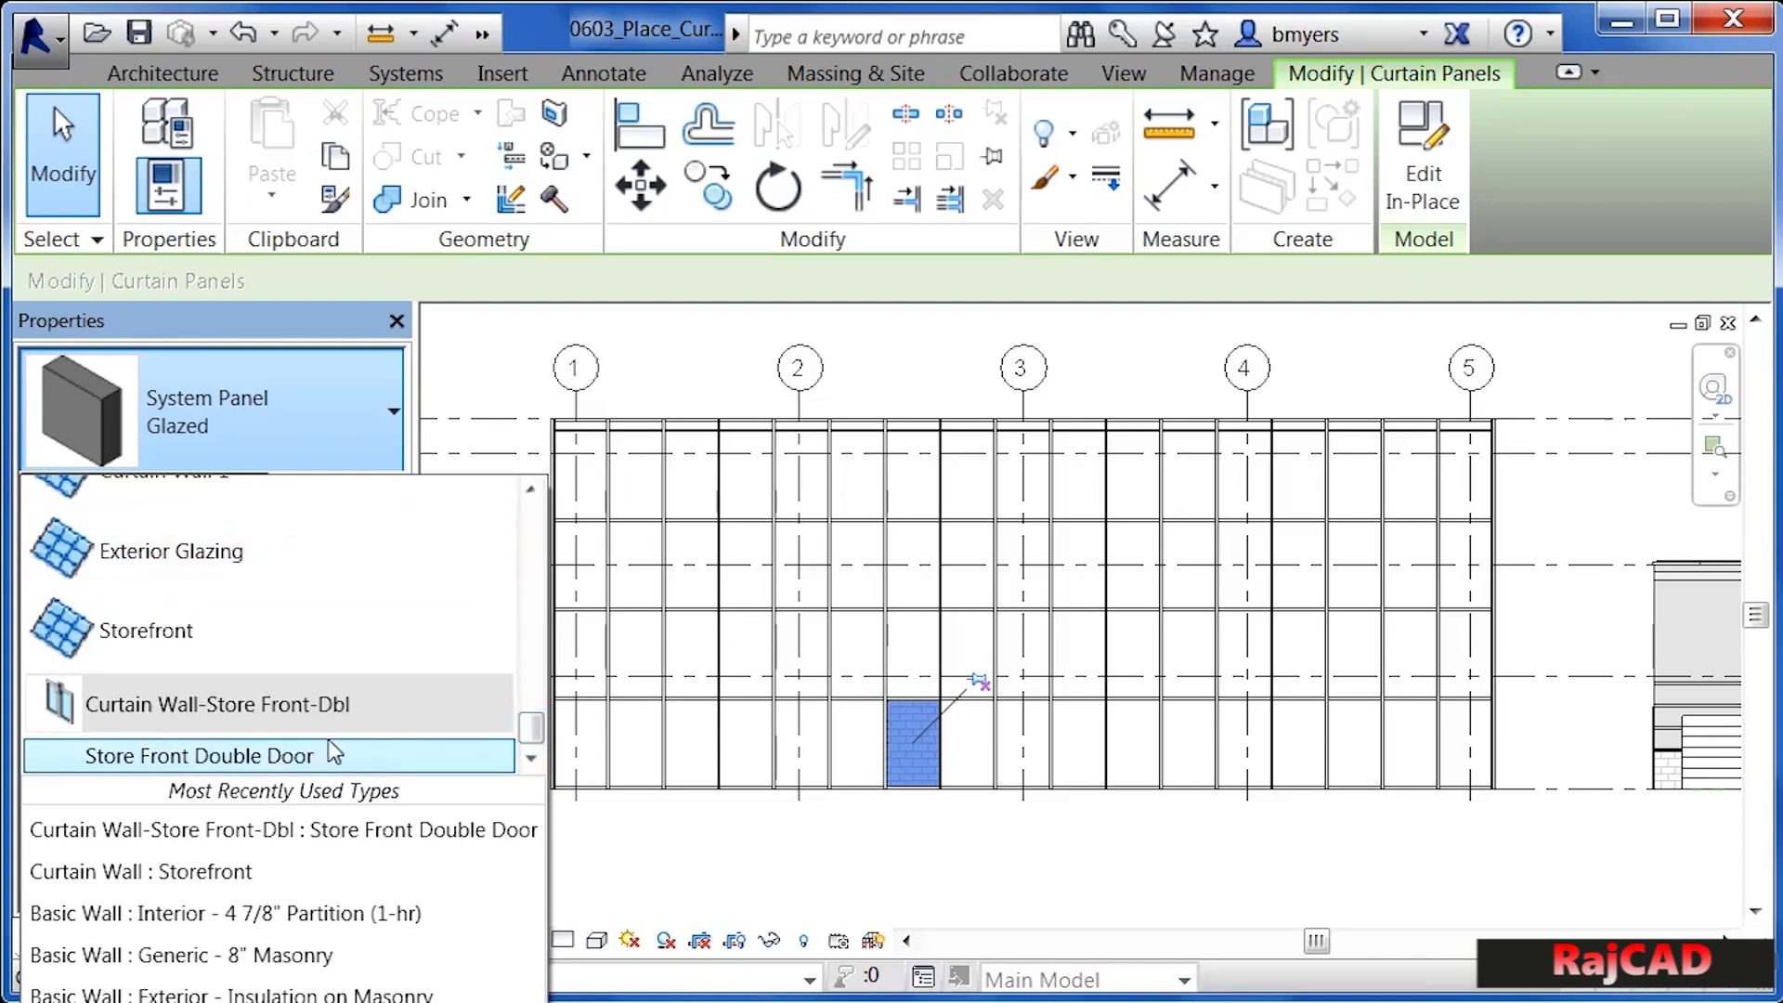
left_click(148, 756)
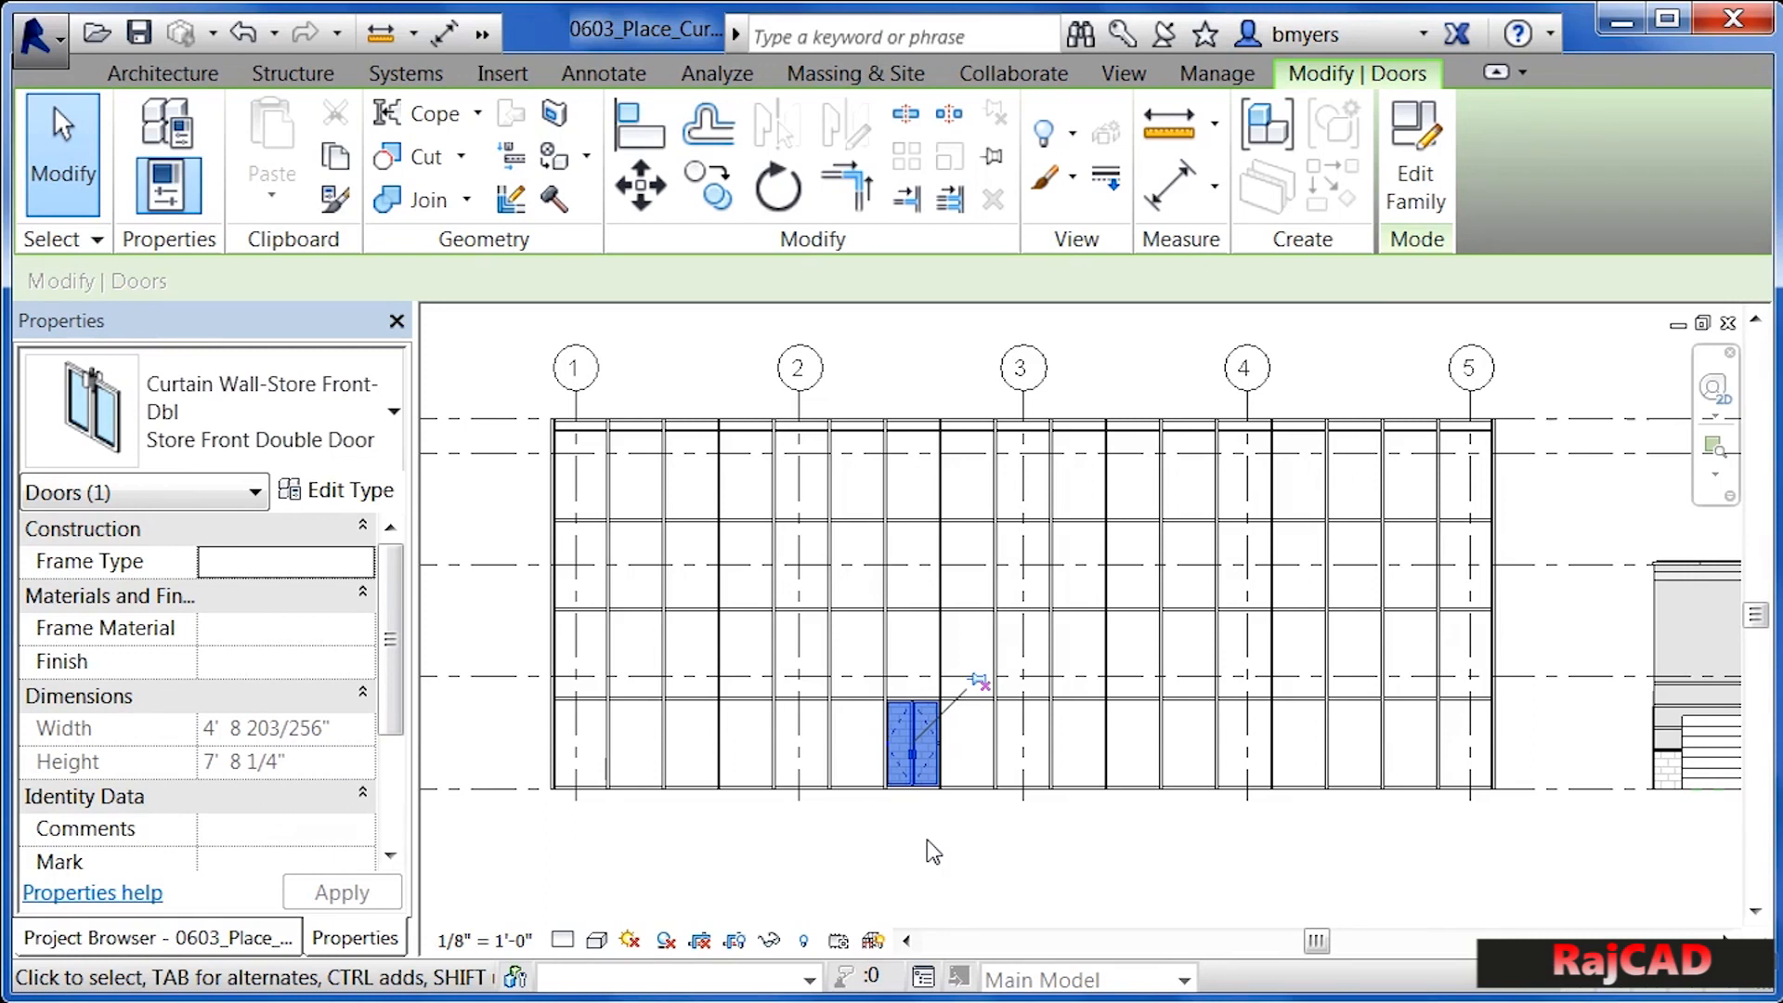
left_click(935, 849)
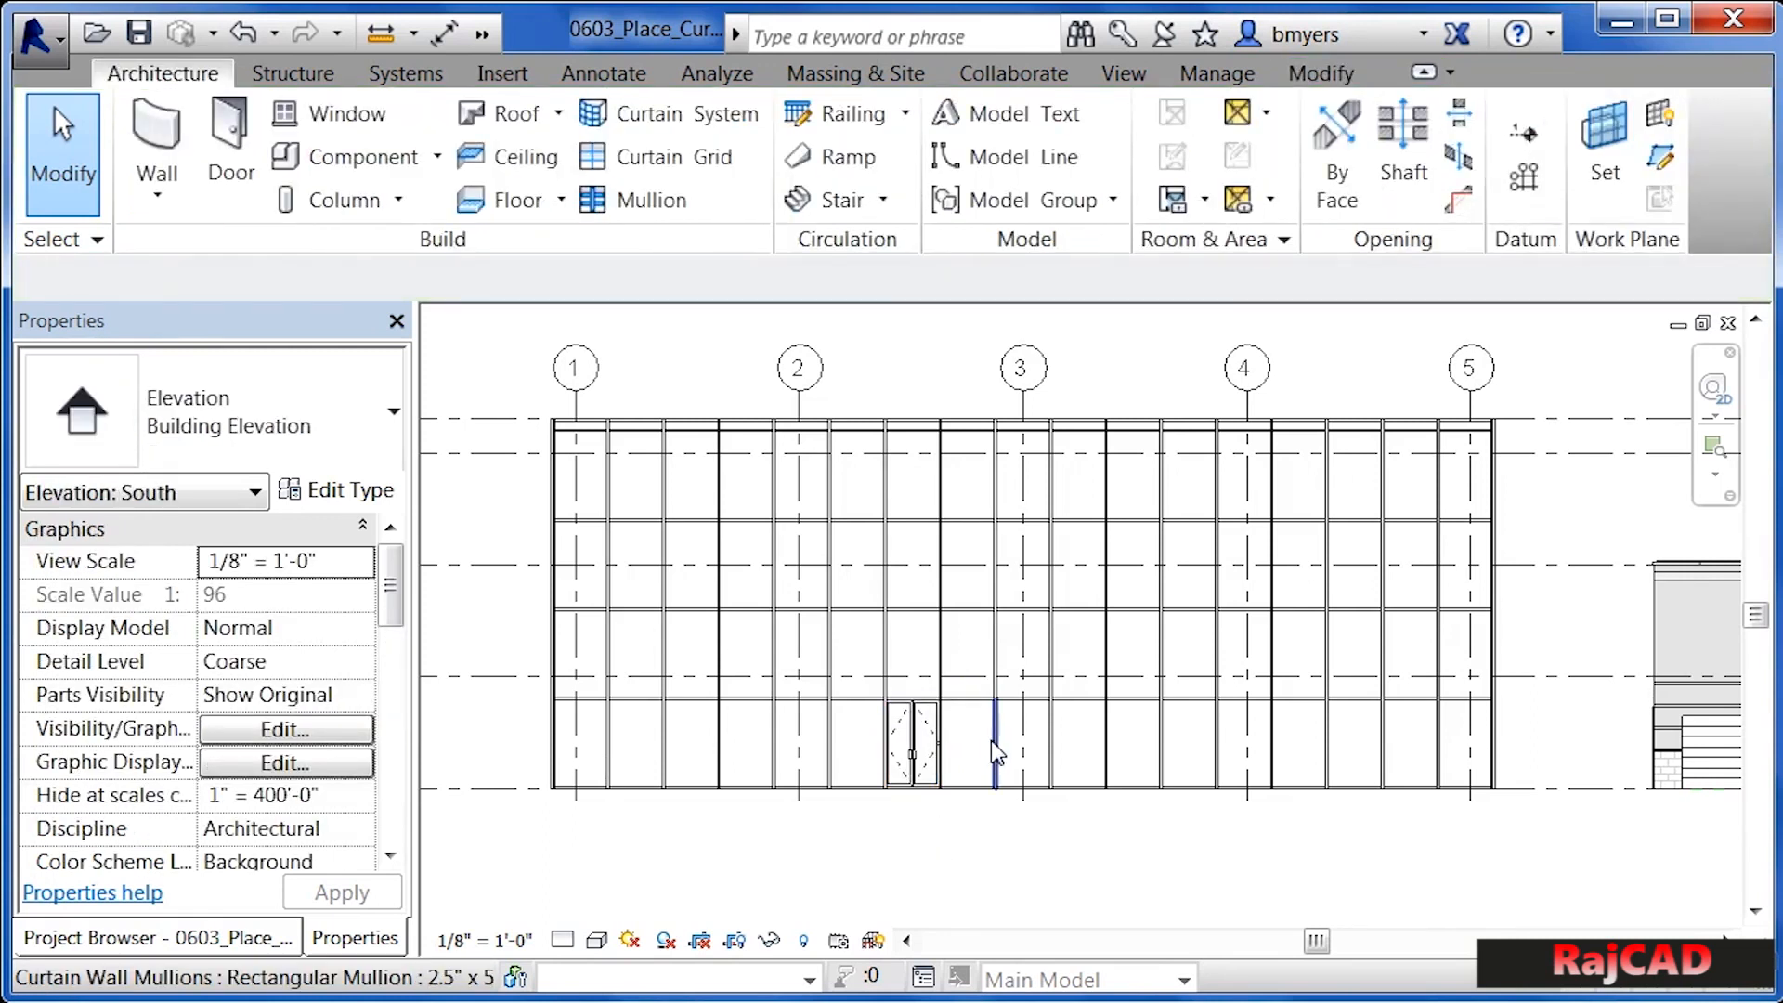
Unpin and delete the 2.5" x 5" rectangular mullion segment beneath the storefront double door
scroll(991, 743, "up", 3)
scroll(905, 743, "up", 2)
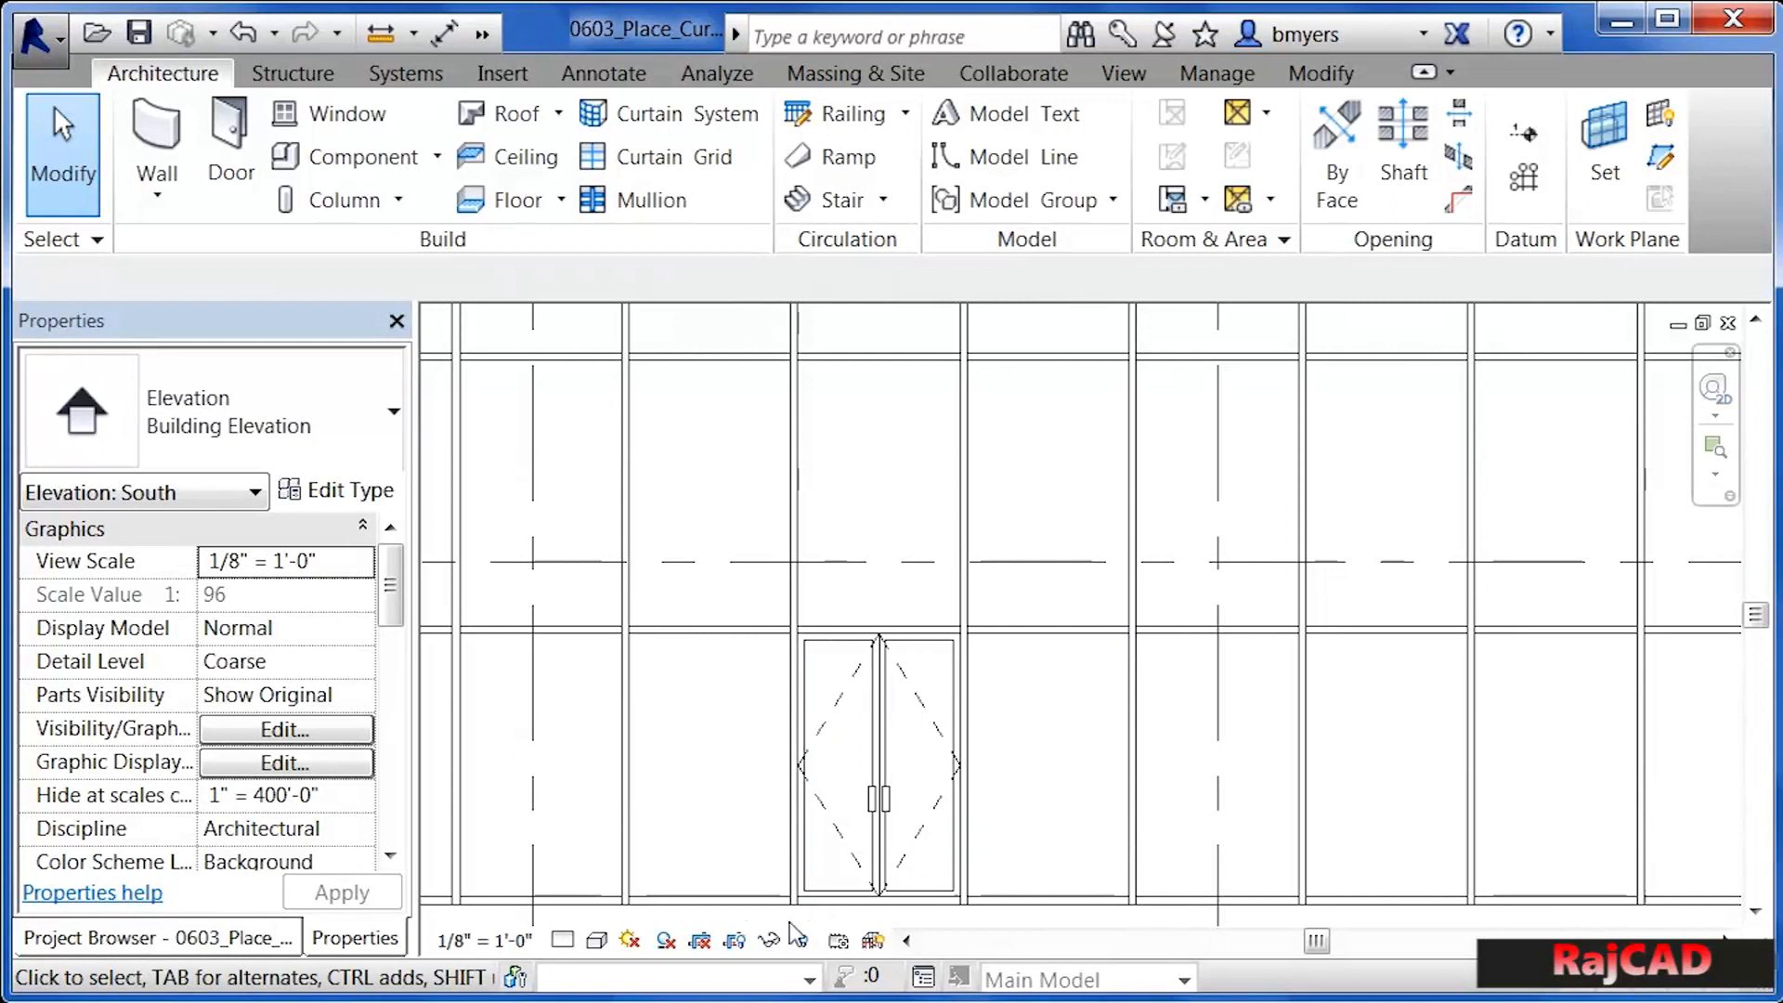
scroll(840, 924, "up", 3)
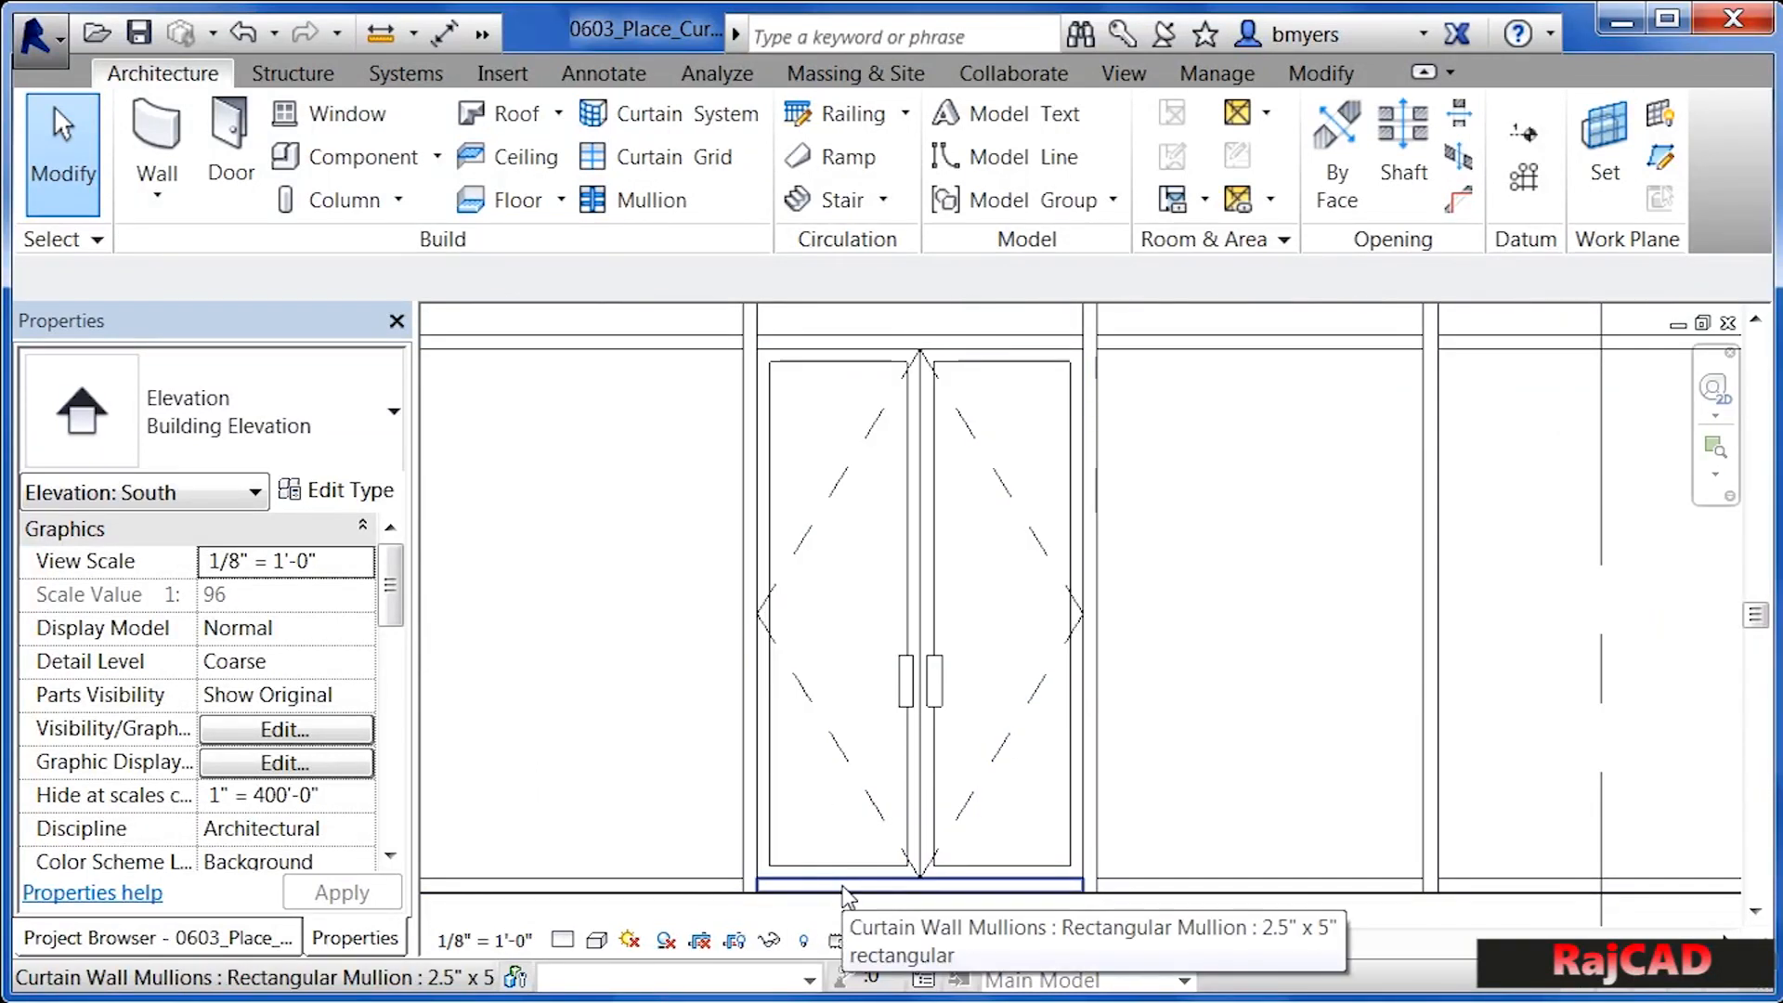
left_click(845, 896)
key("Escape")
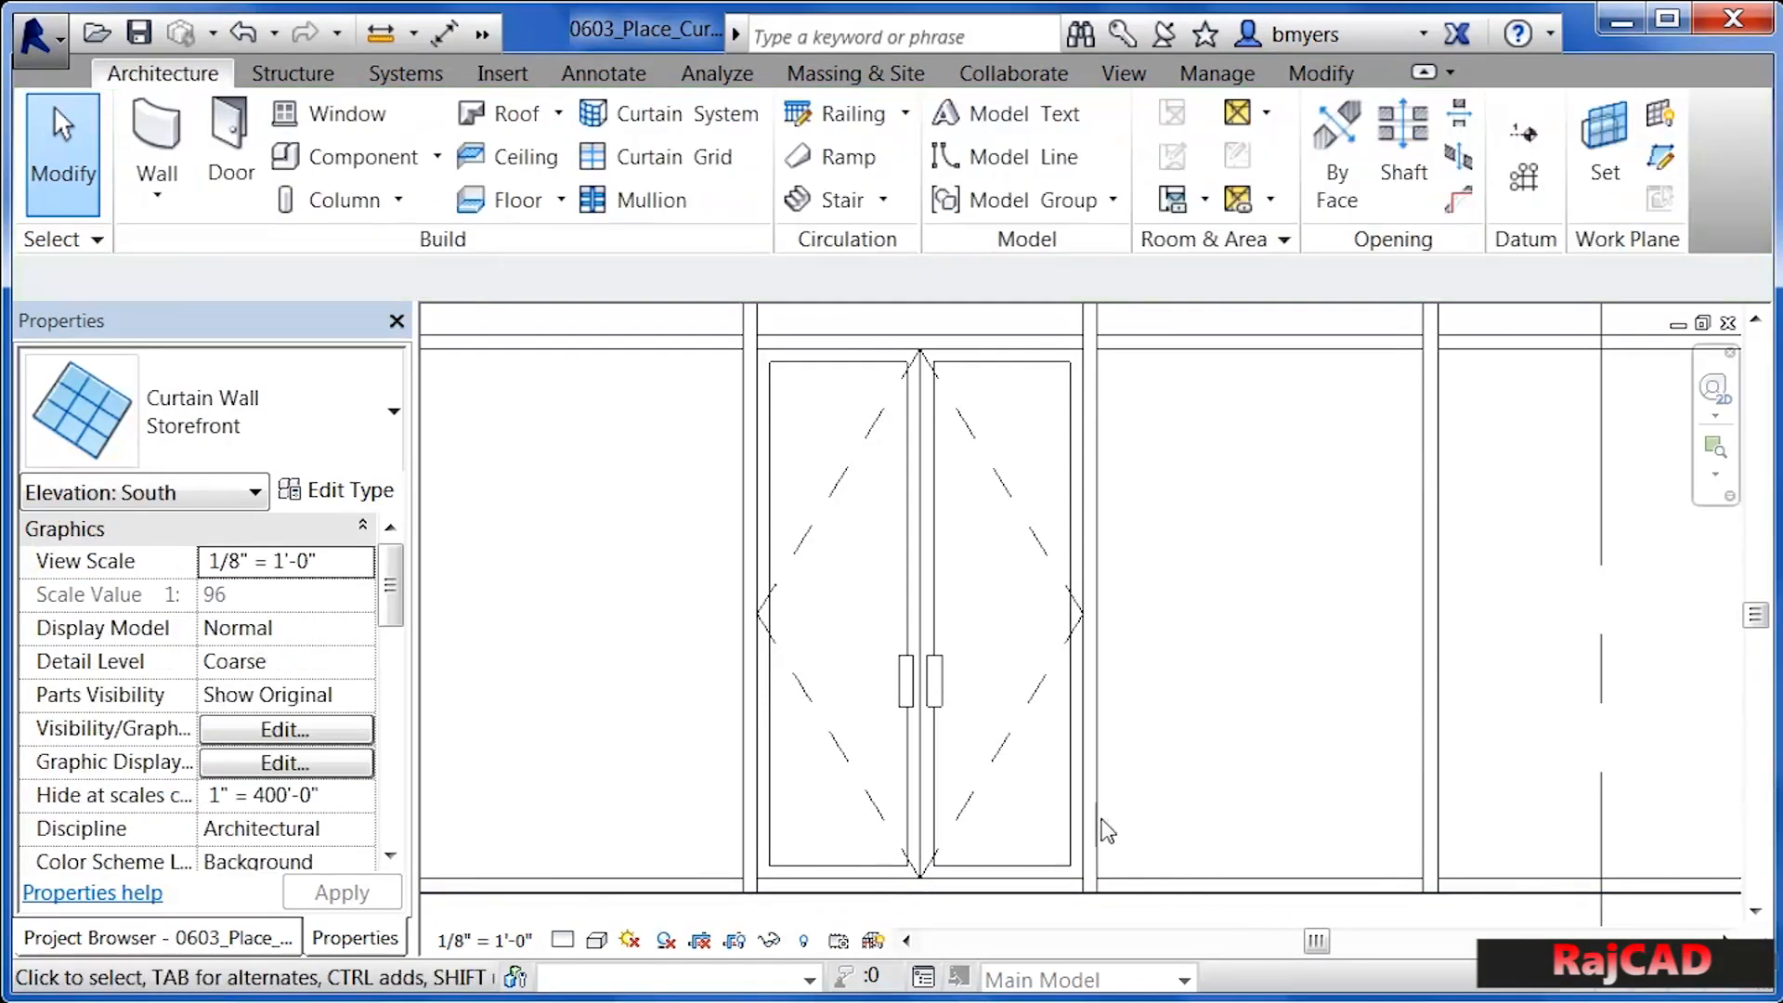
left_click(988, 886)
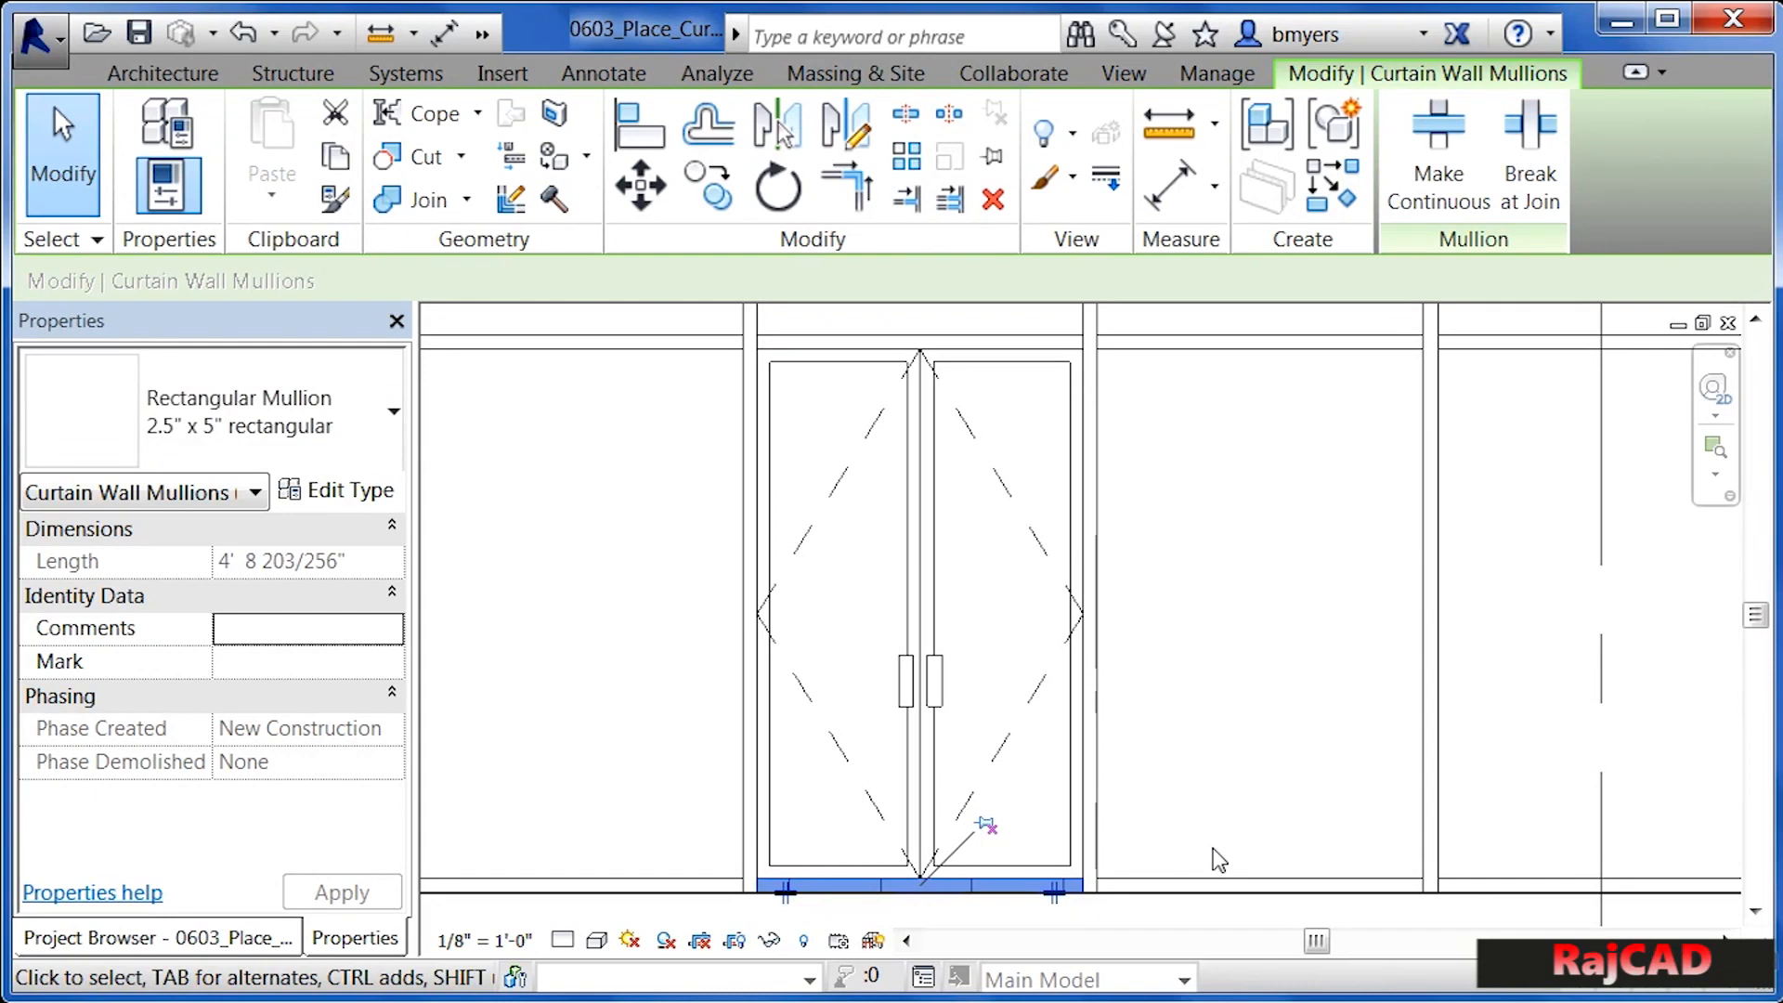
key("Escape")
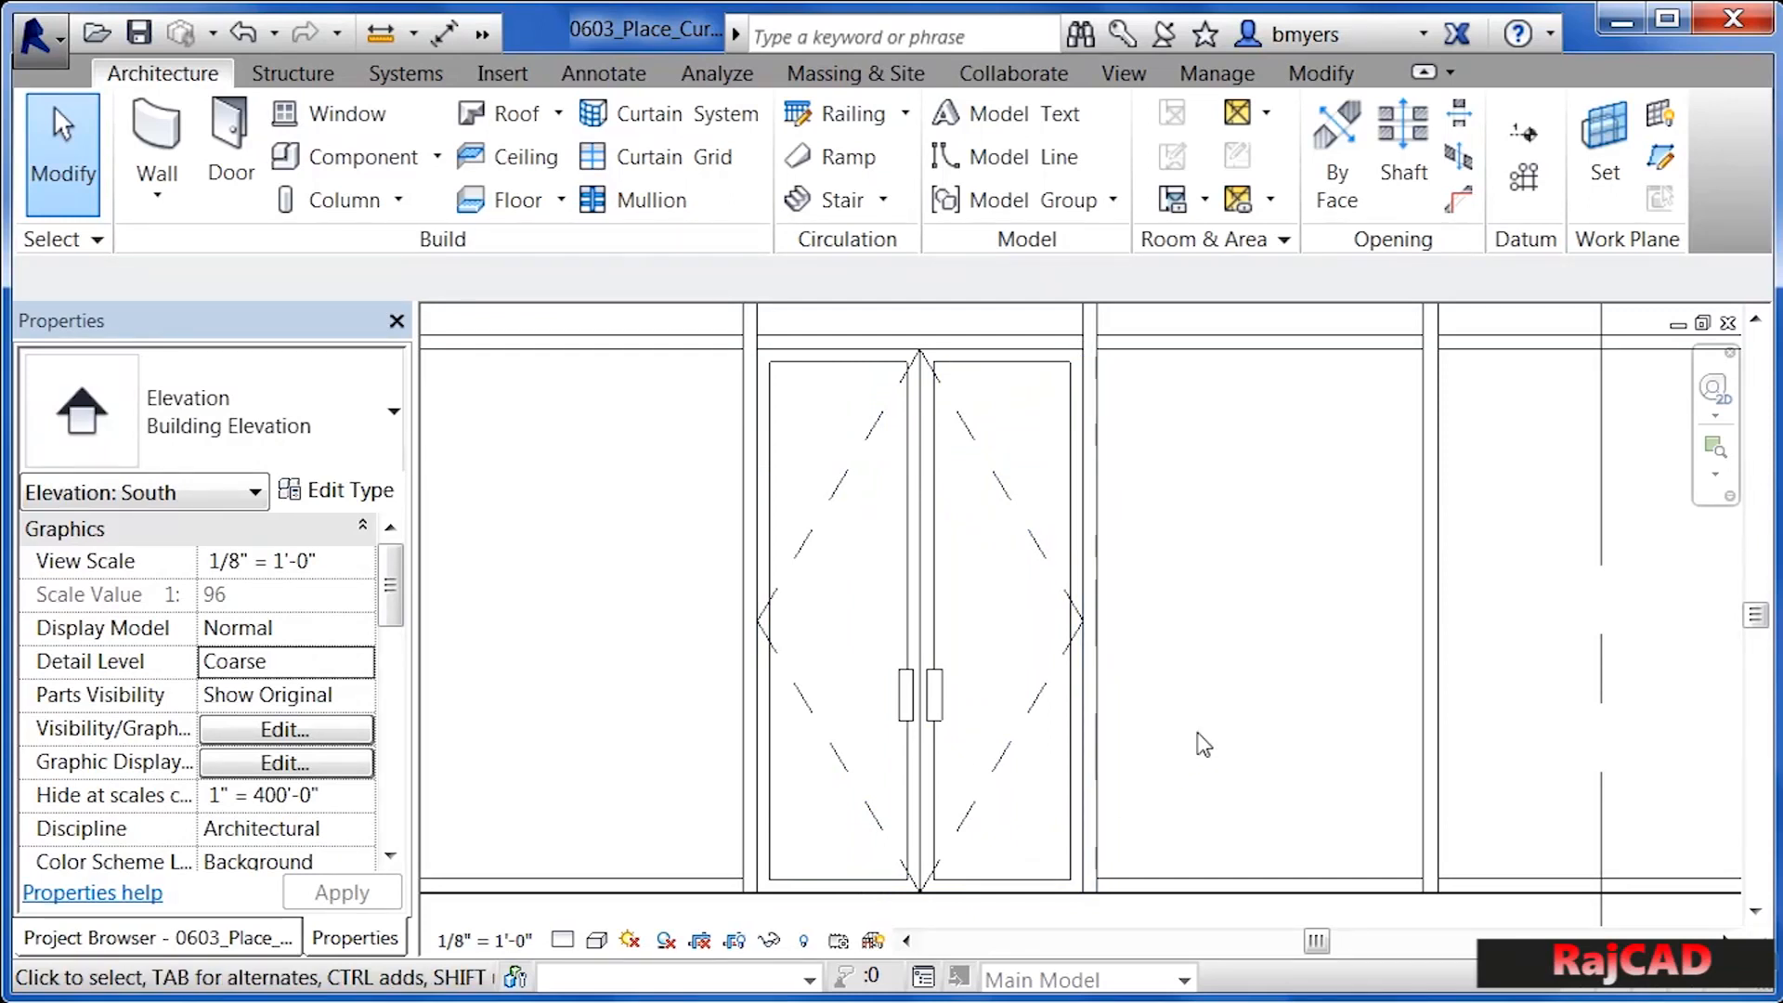
Close the South elevation, open the default 3D view, and examine the placed doors from the building's front and above
scroll(1200, 735, "down", 5)
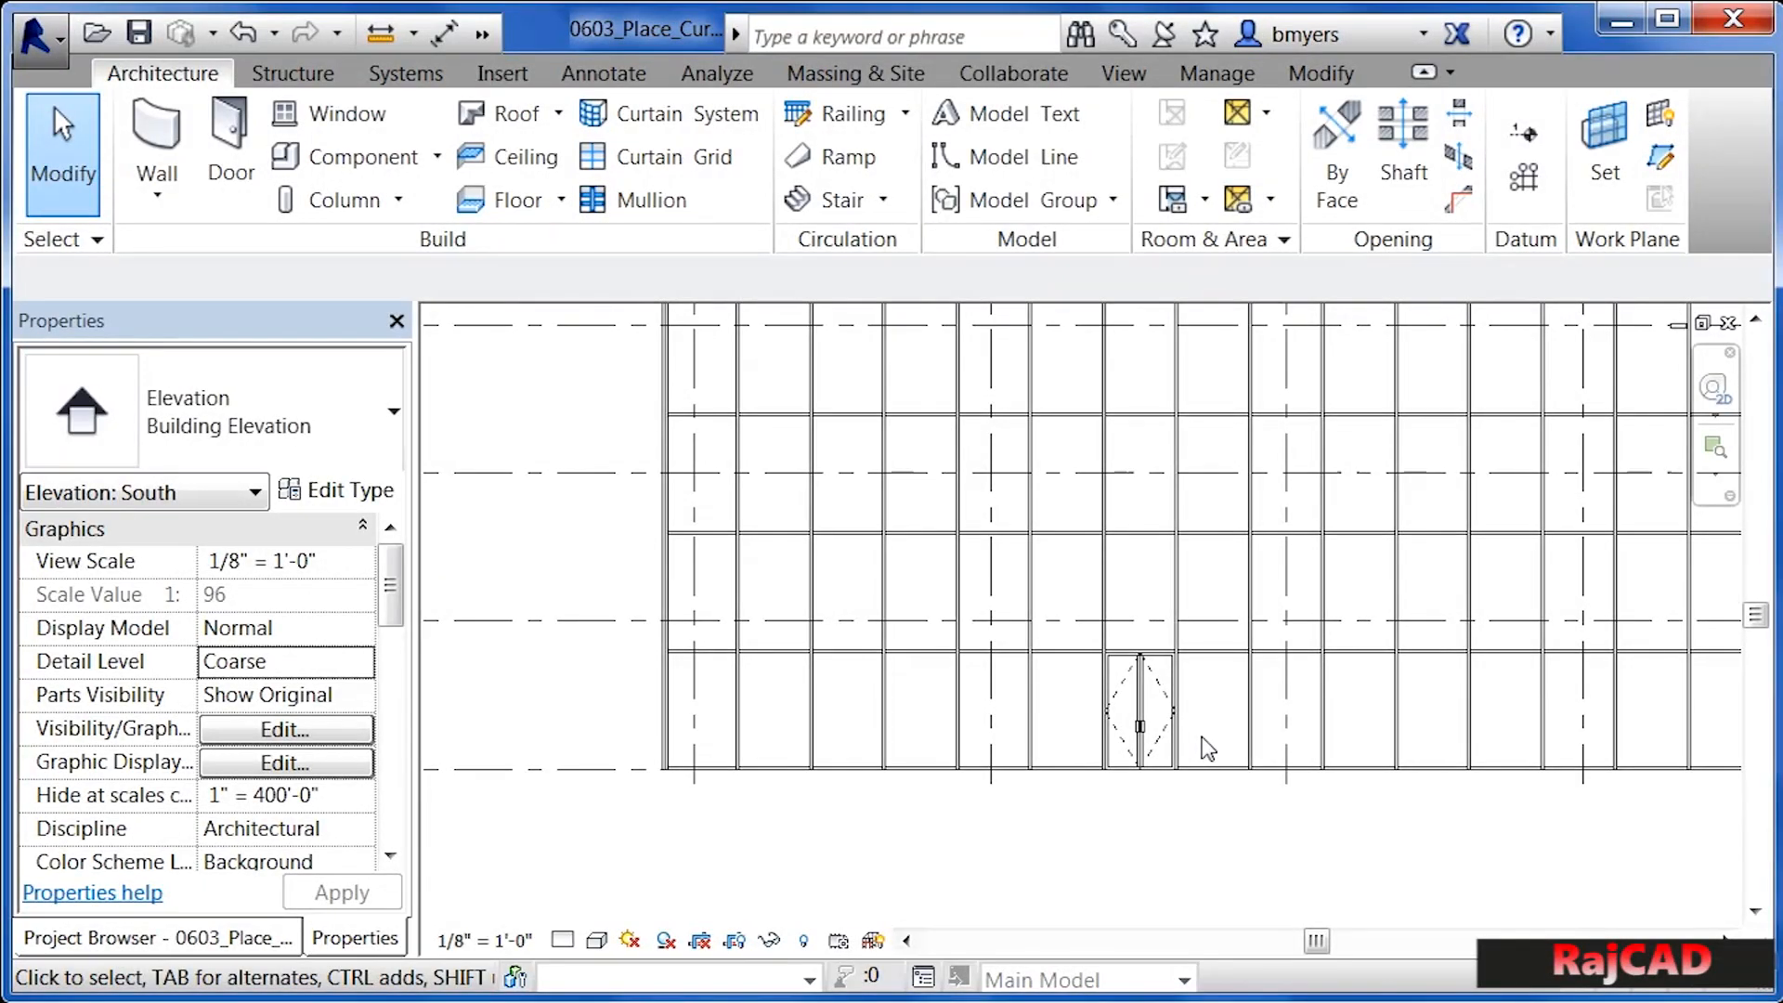
left_click(1729, 325)
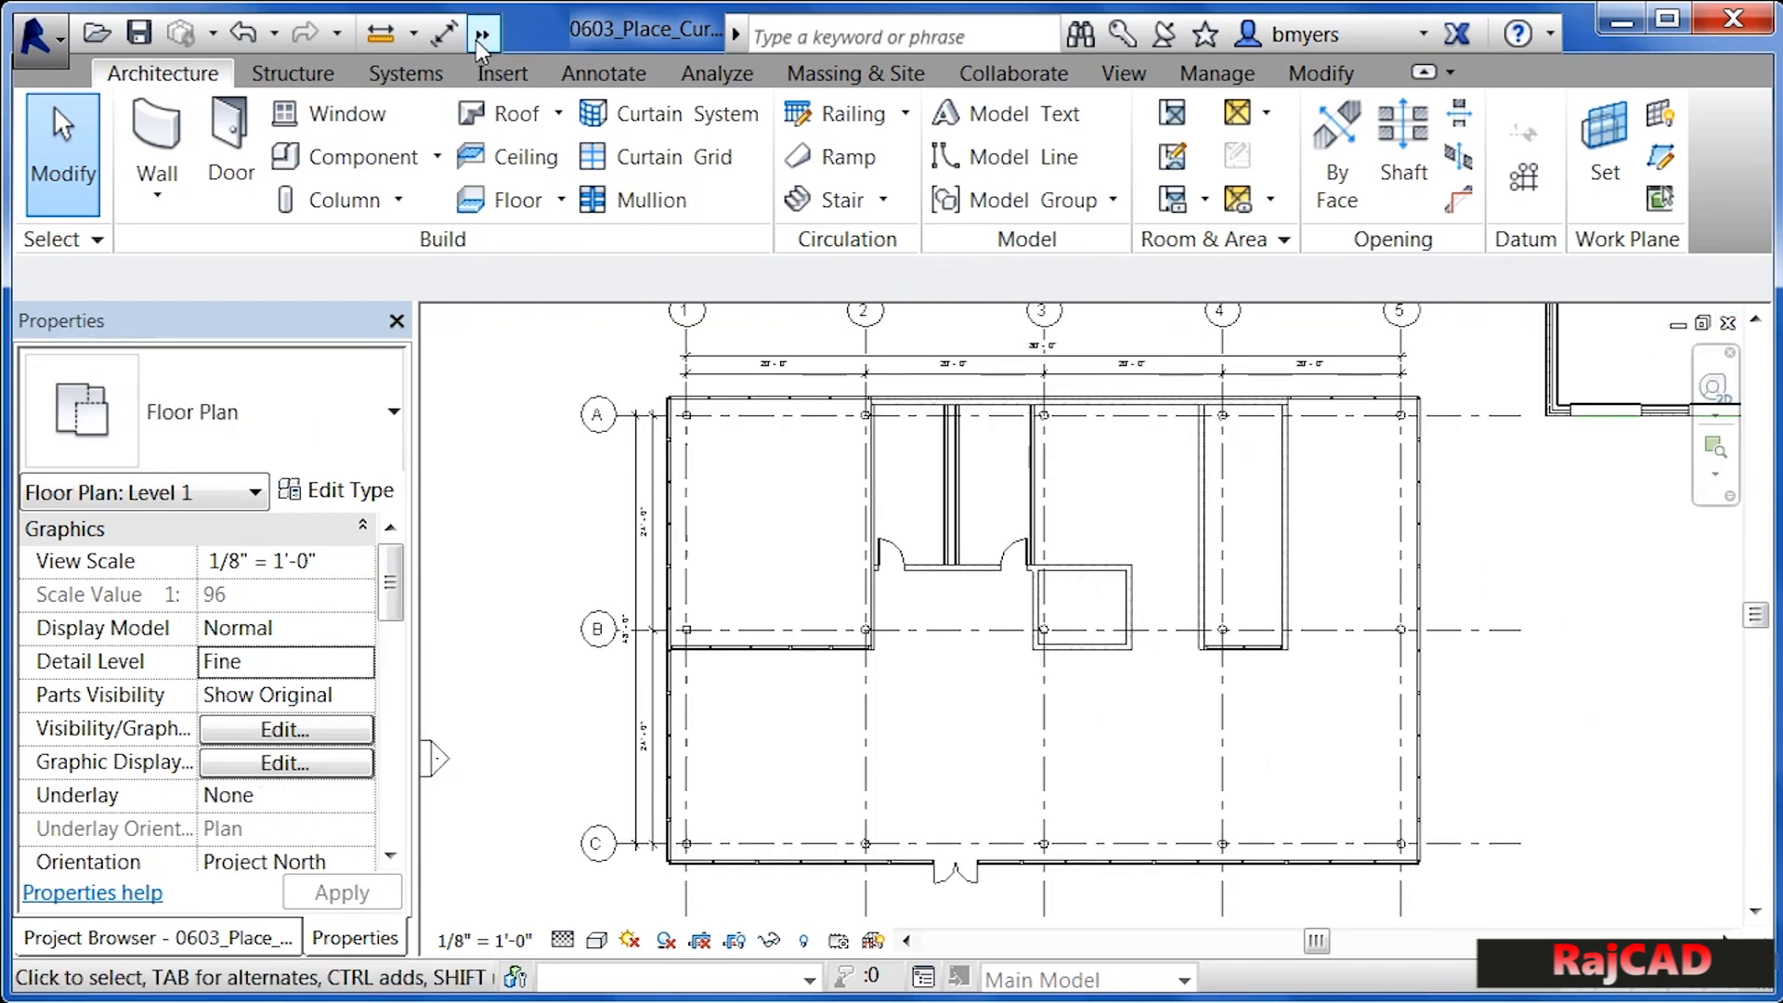
left_click(481, 36)
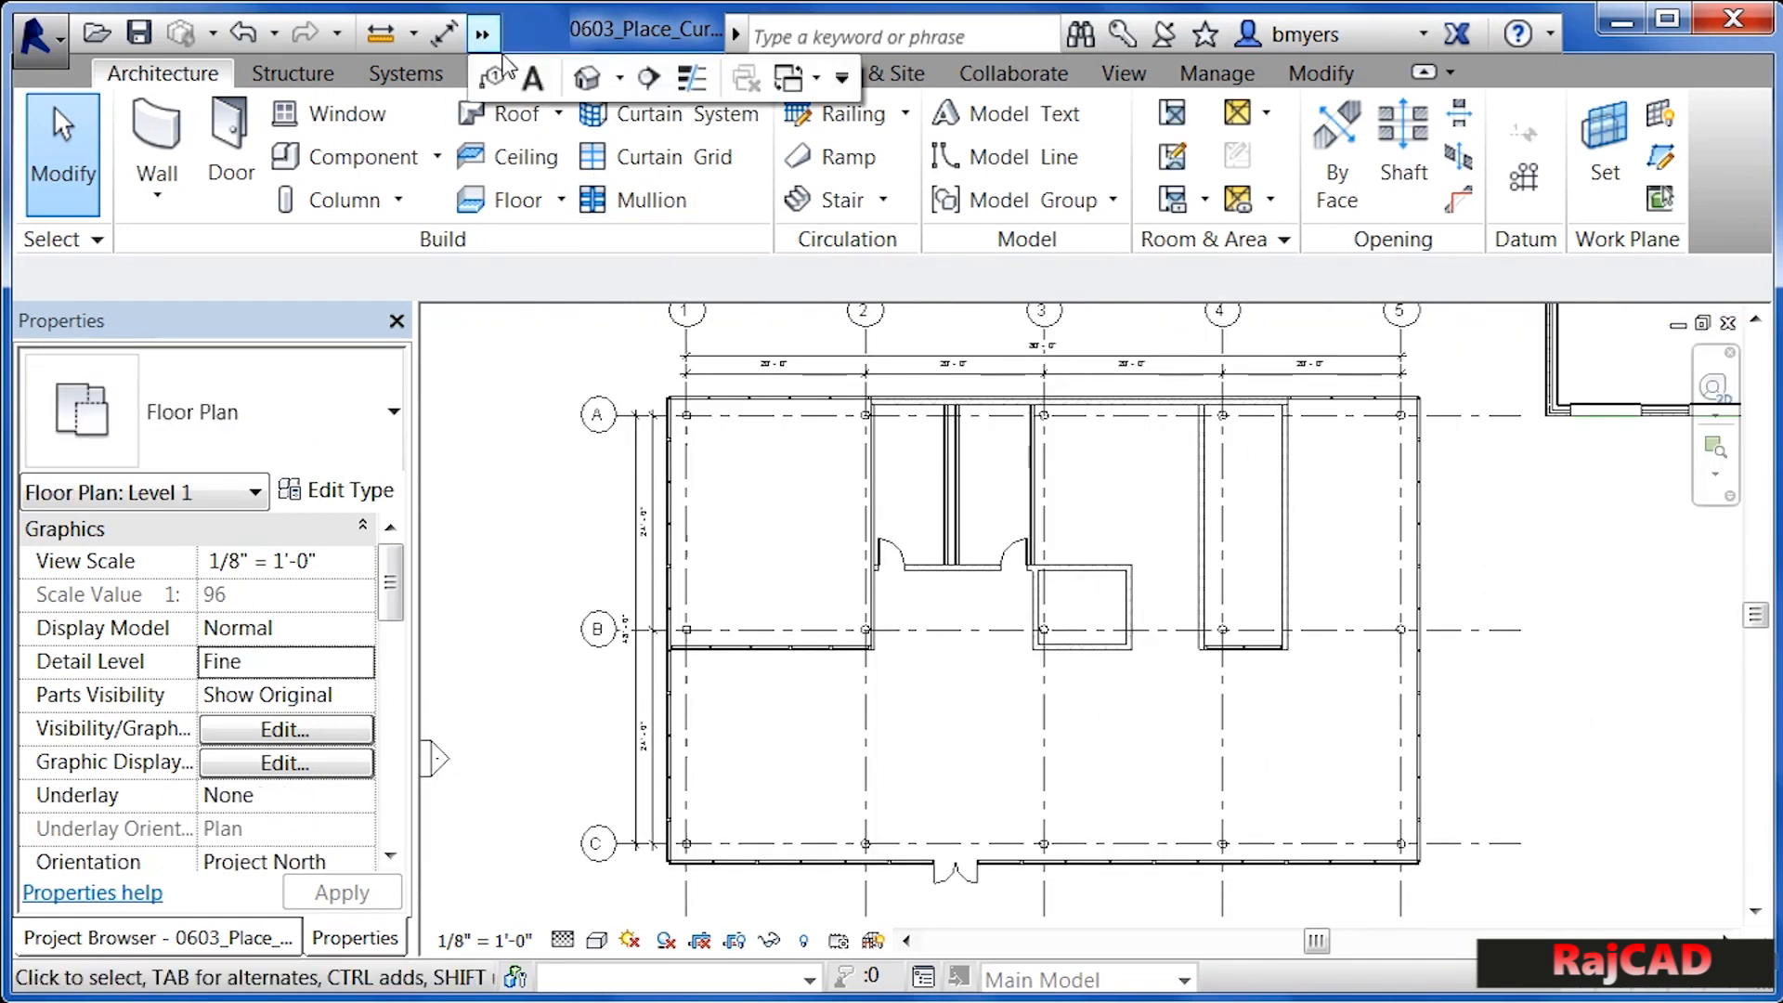
left_click(588, 81)
middle_click_drag(722, 668, 642, 651, "shift")
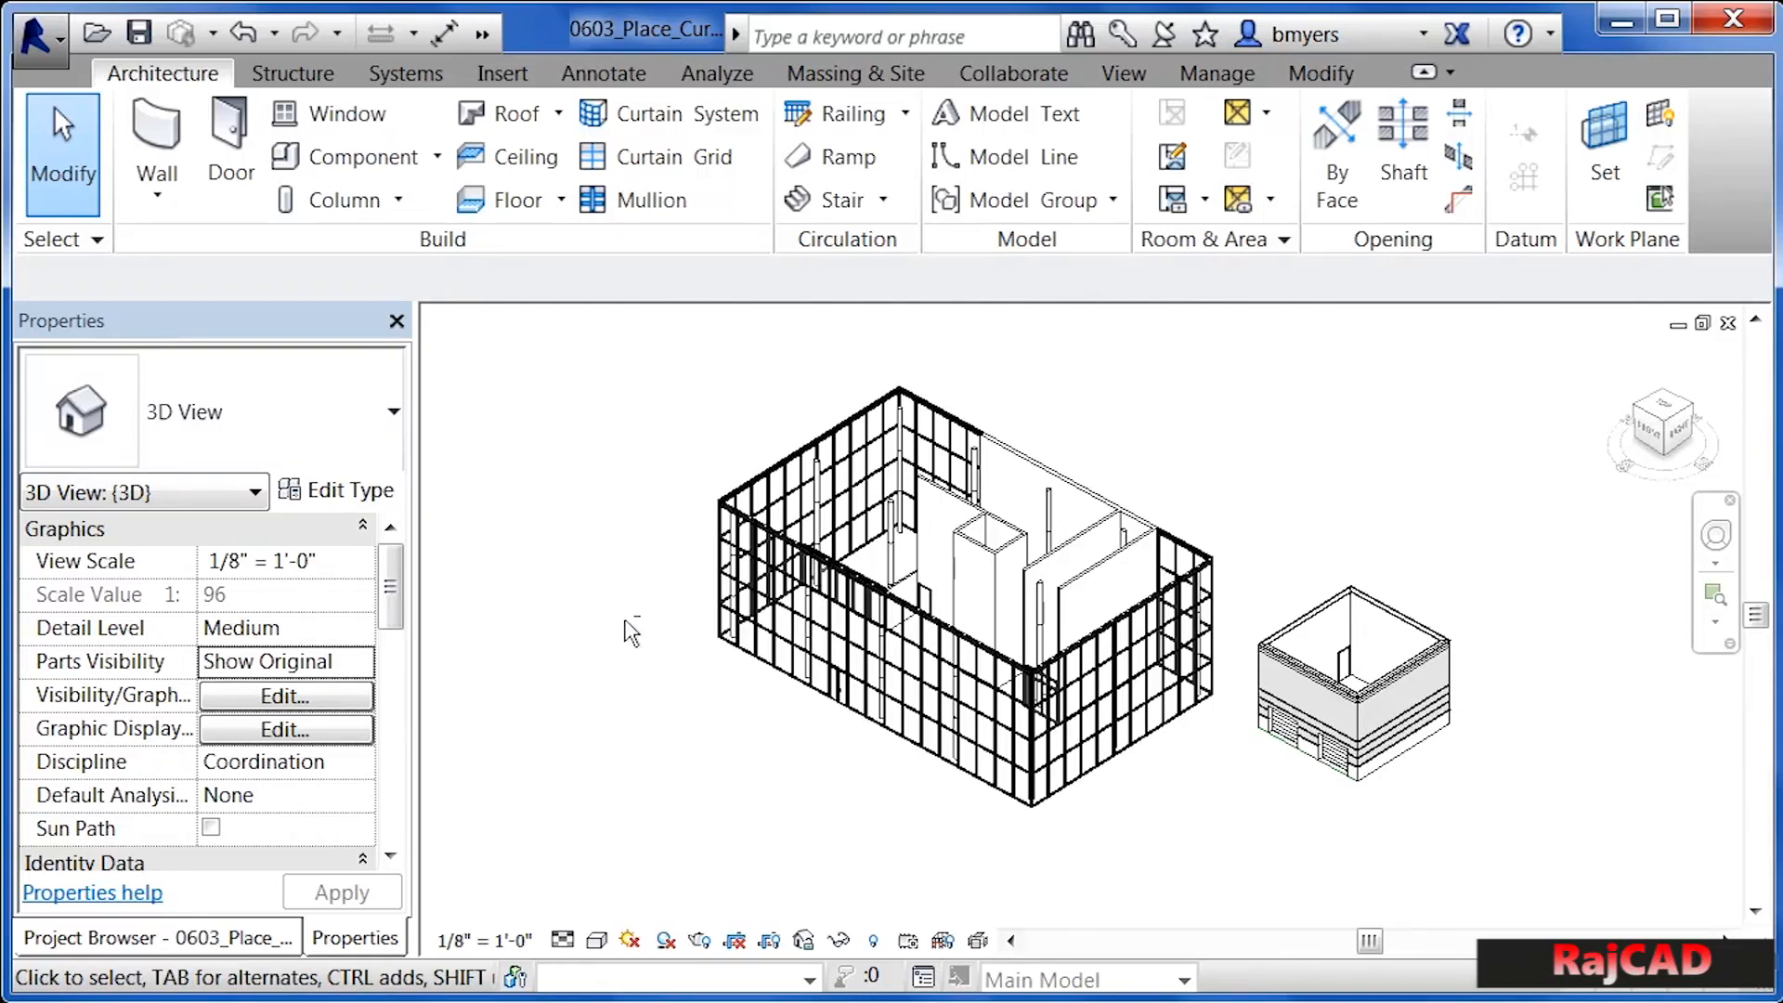
middle_click_drag(640, 639, 849, 837)
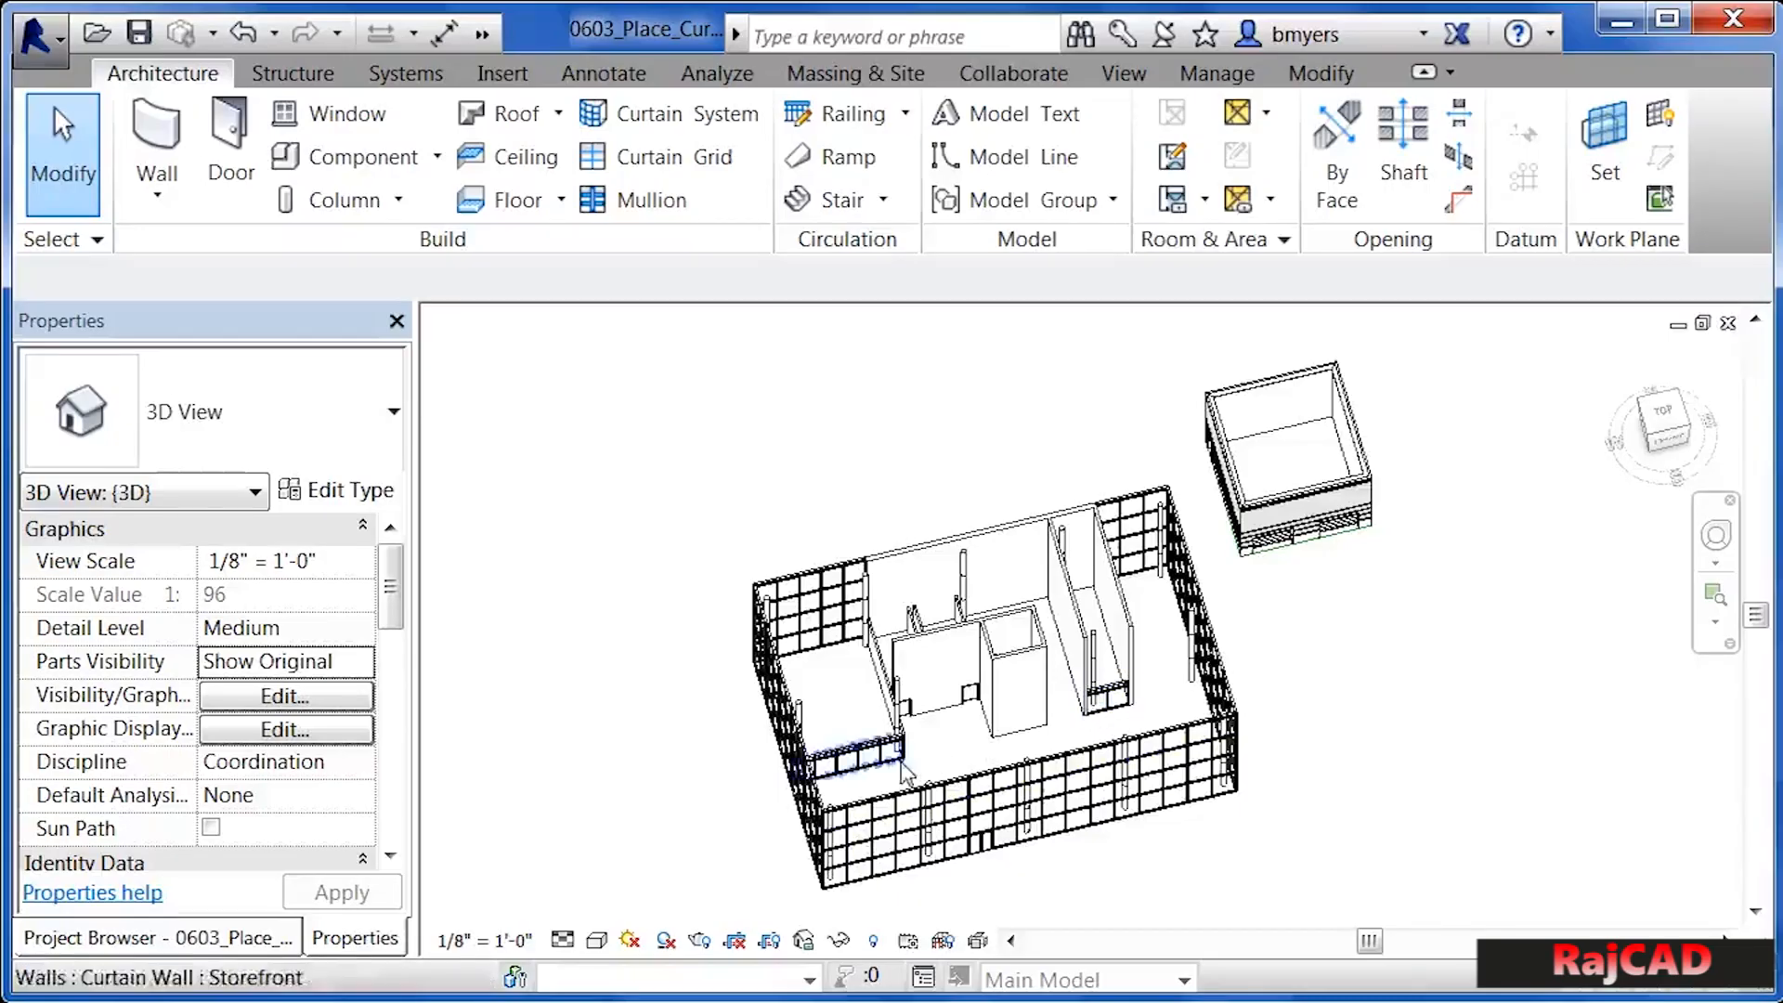
Change the second full-height glazed panel from the east end of the interior storefront wall to Store Front Double Door, unpinning it first
scroll(925, 763, "up", 6)
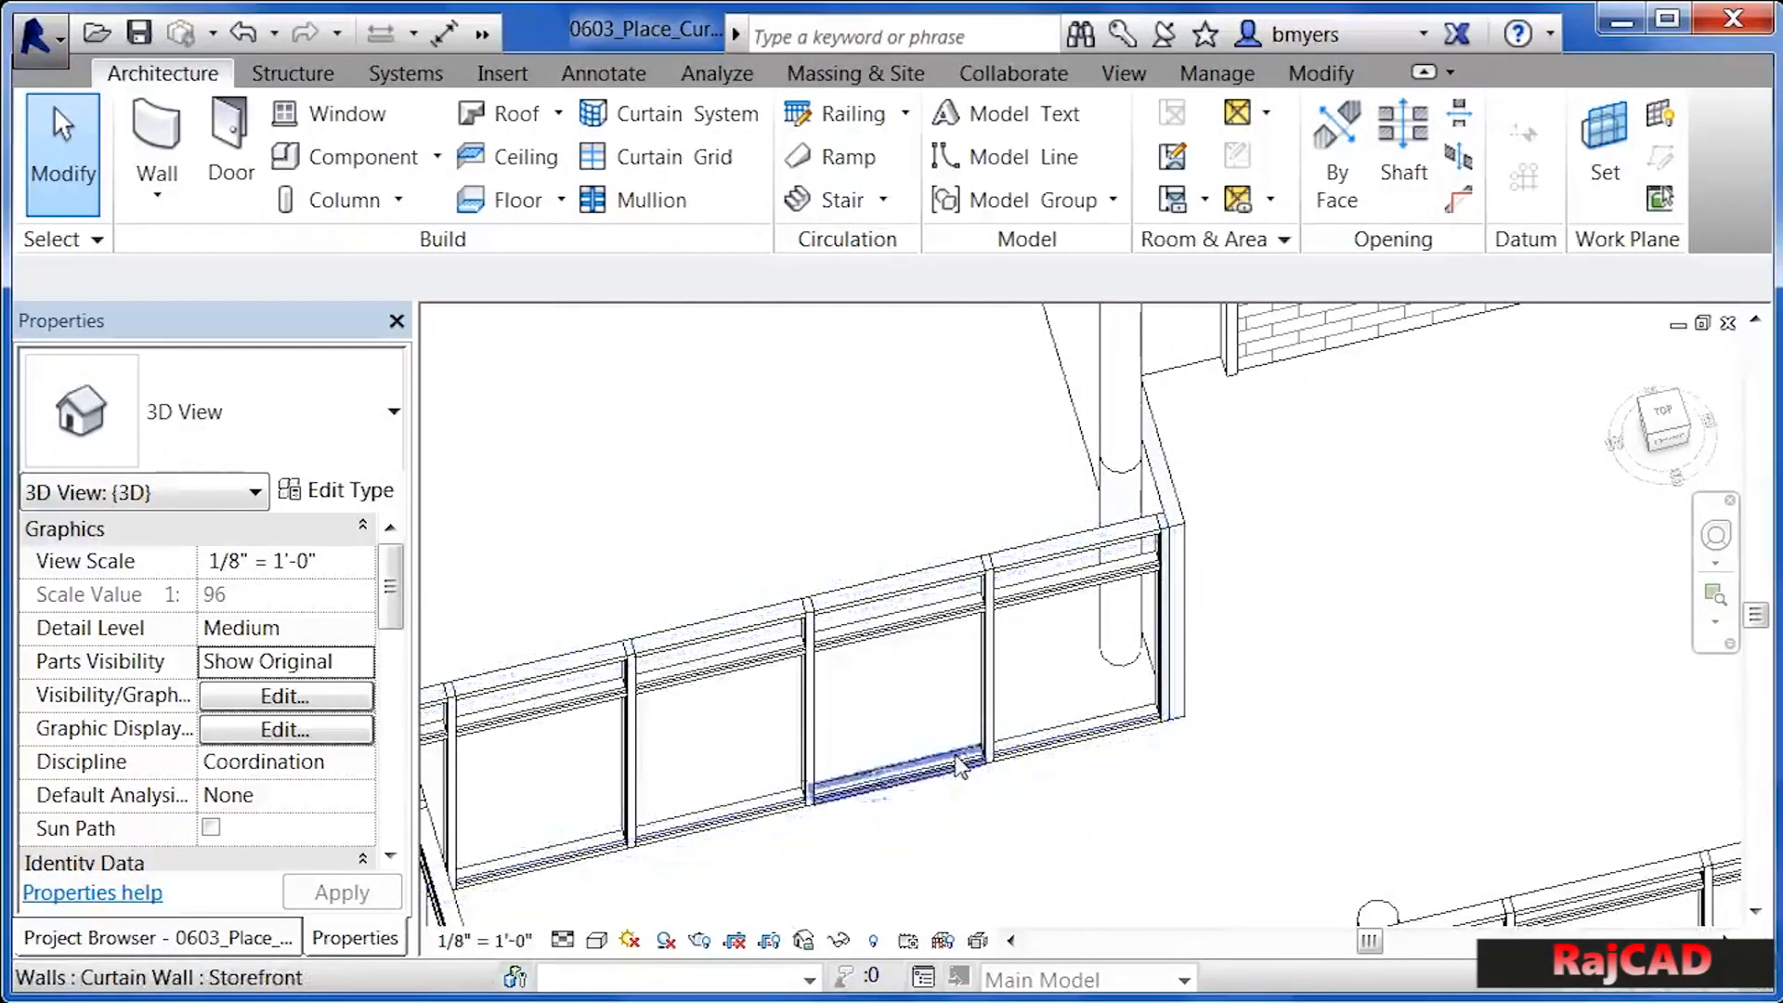
key("Tab")
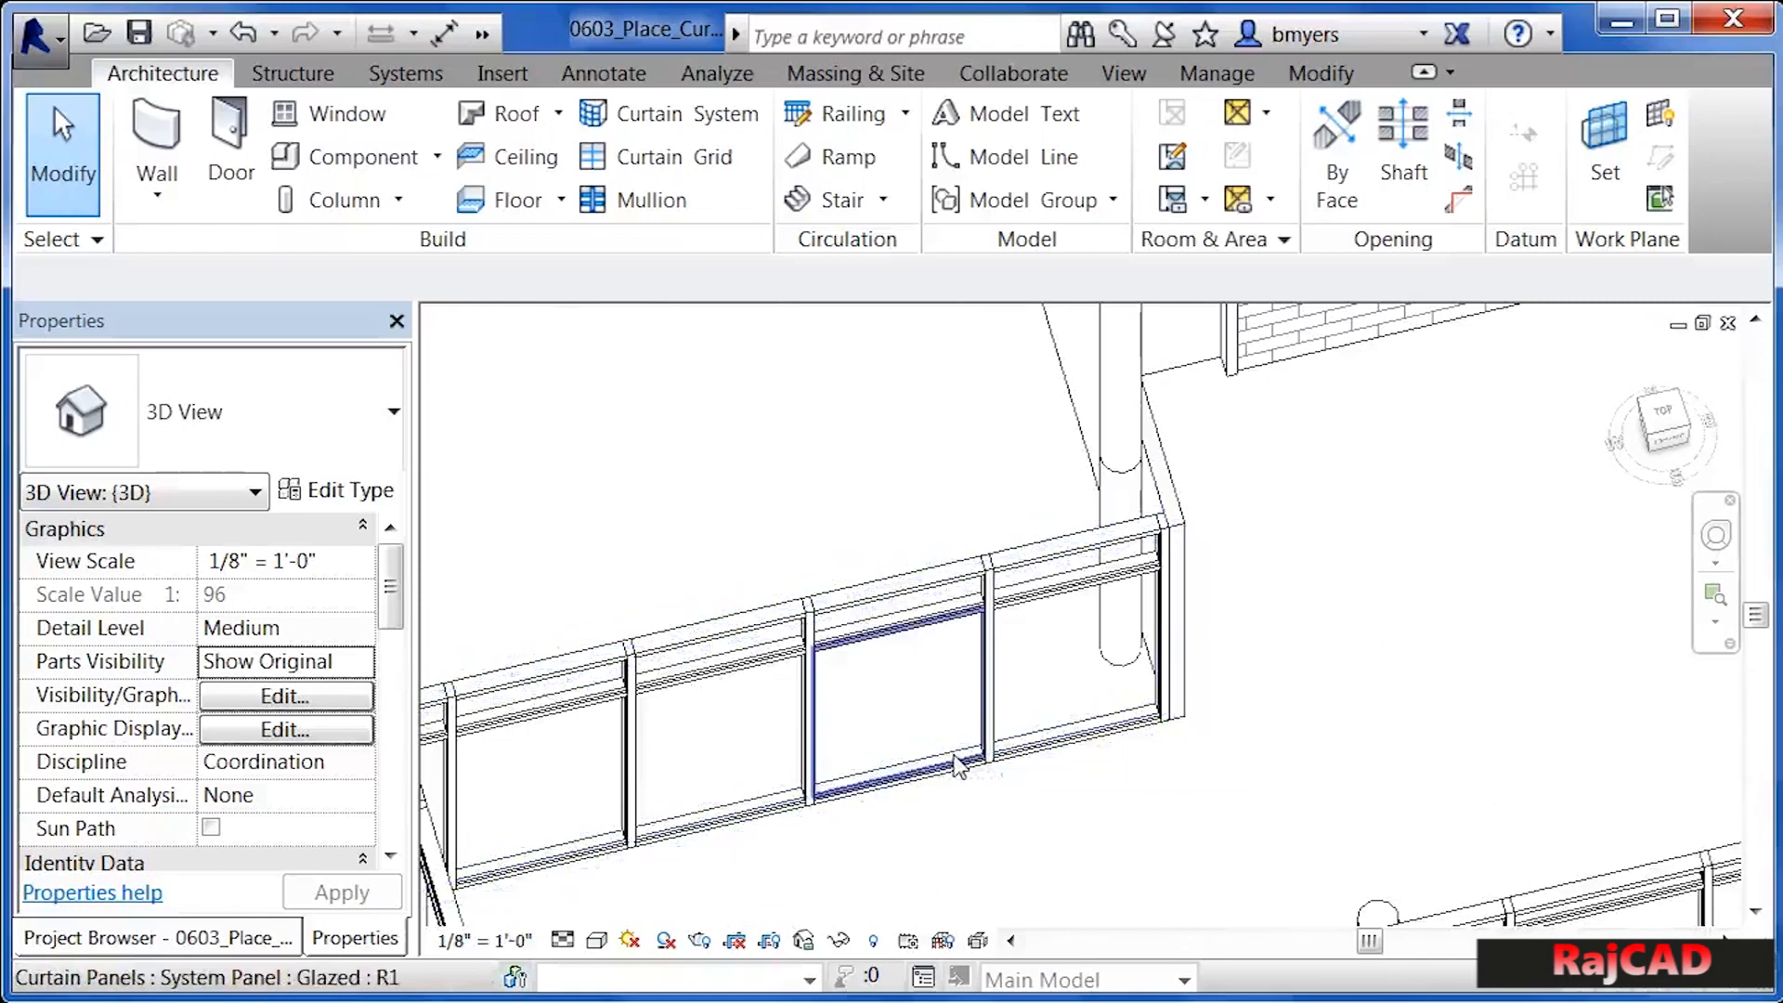
left_click(959, 766)
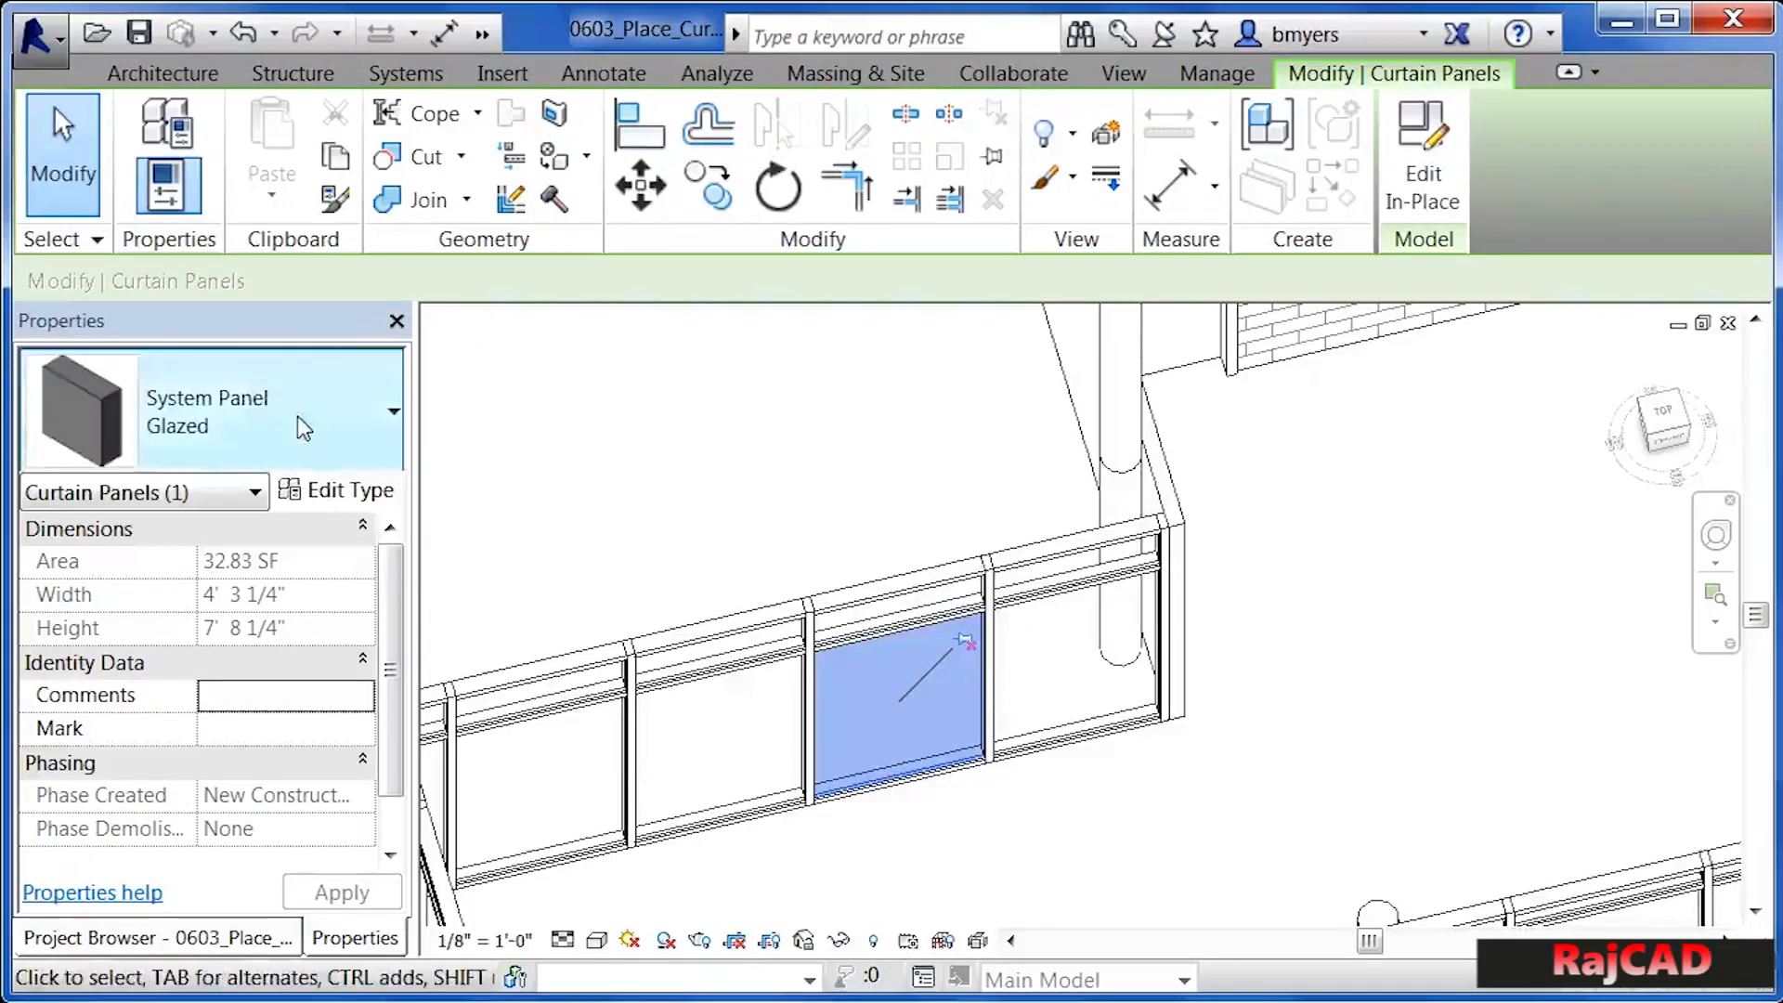
left_click(301, 427)
left_click_drag(533, 718, 467, 759)
left_click(269, 754)
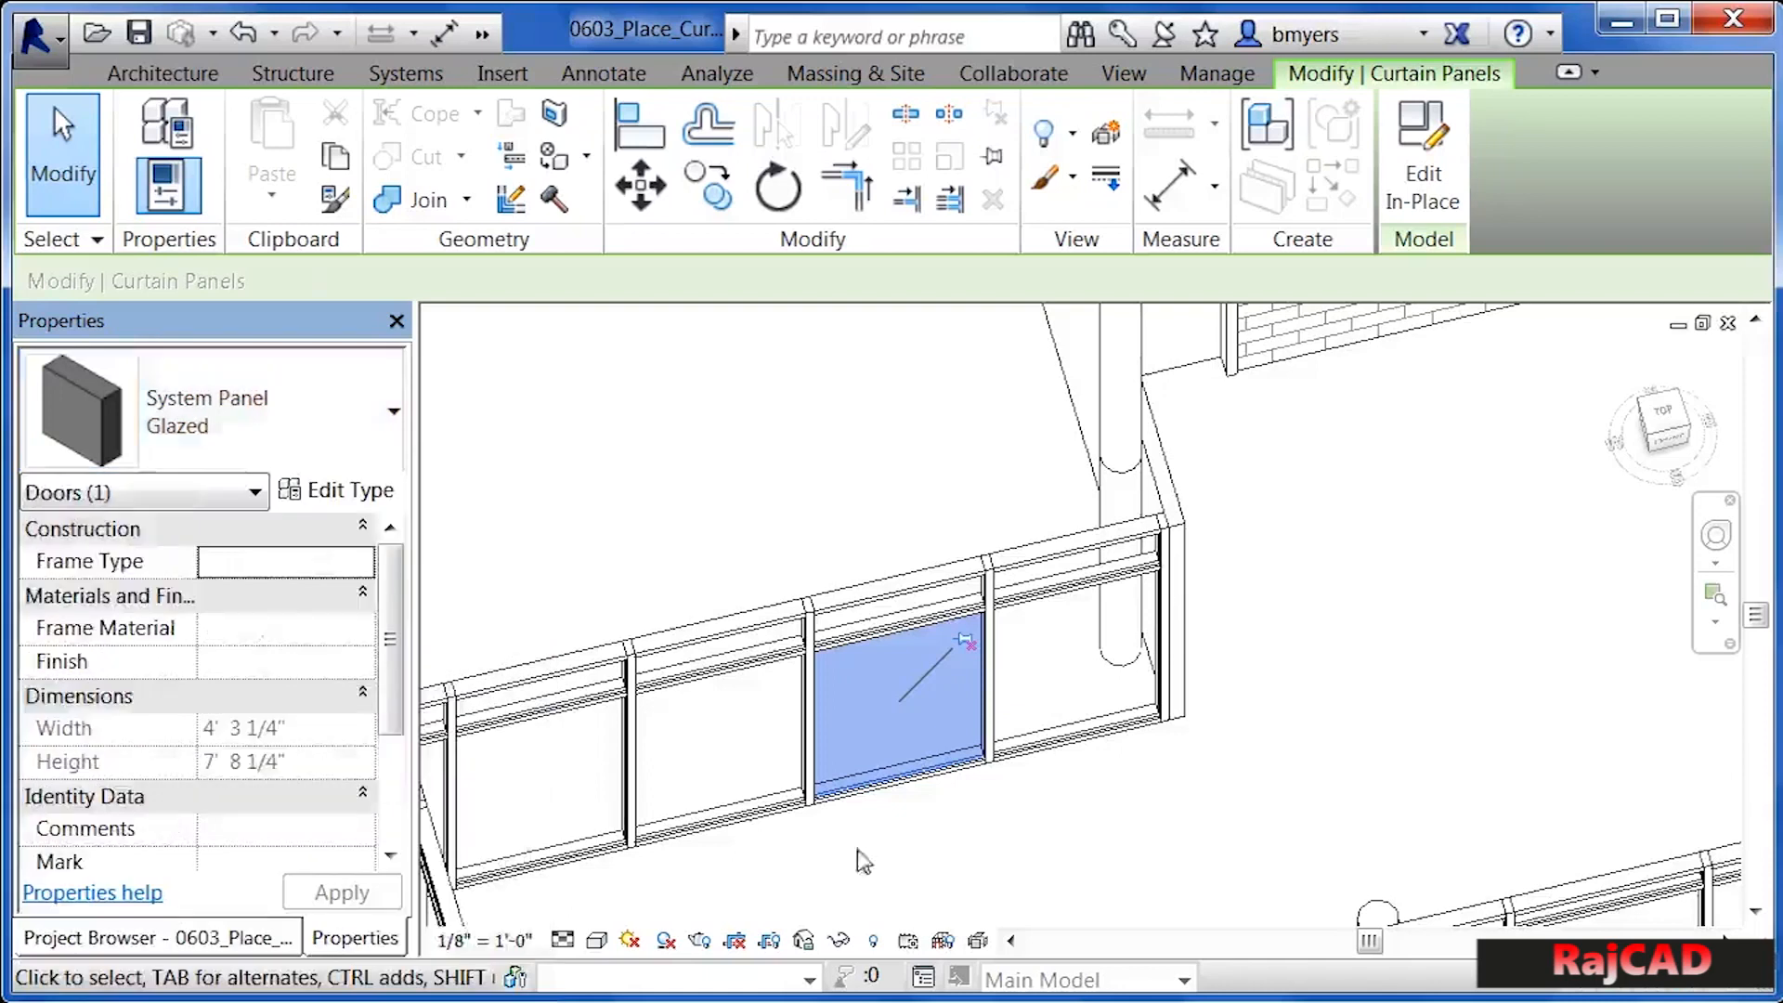
Unpin and delete the 2.5" x 5" rectangular mullion segment running beneath the interior storefront wall's new double door
left_click(919, 801)
scroll(920, 800, "up", 4)
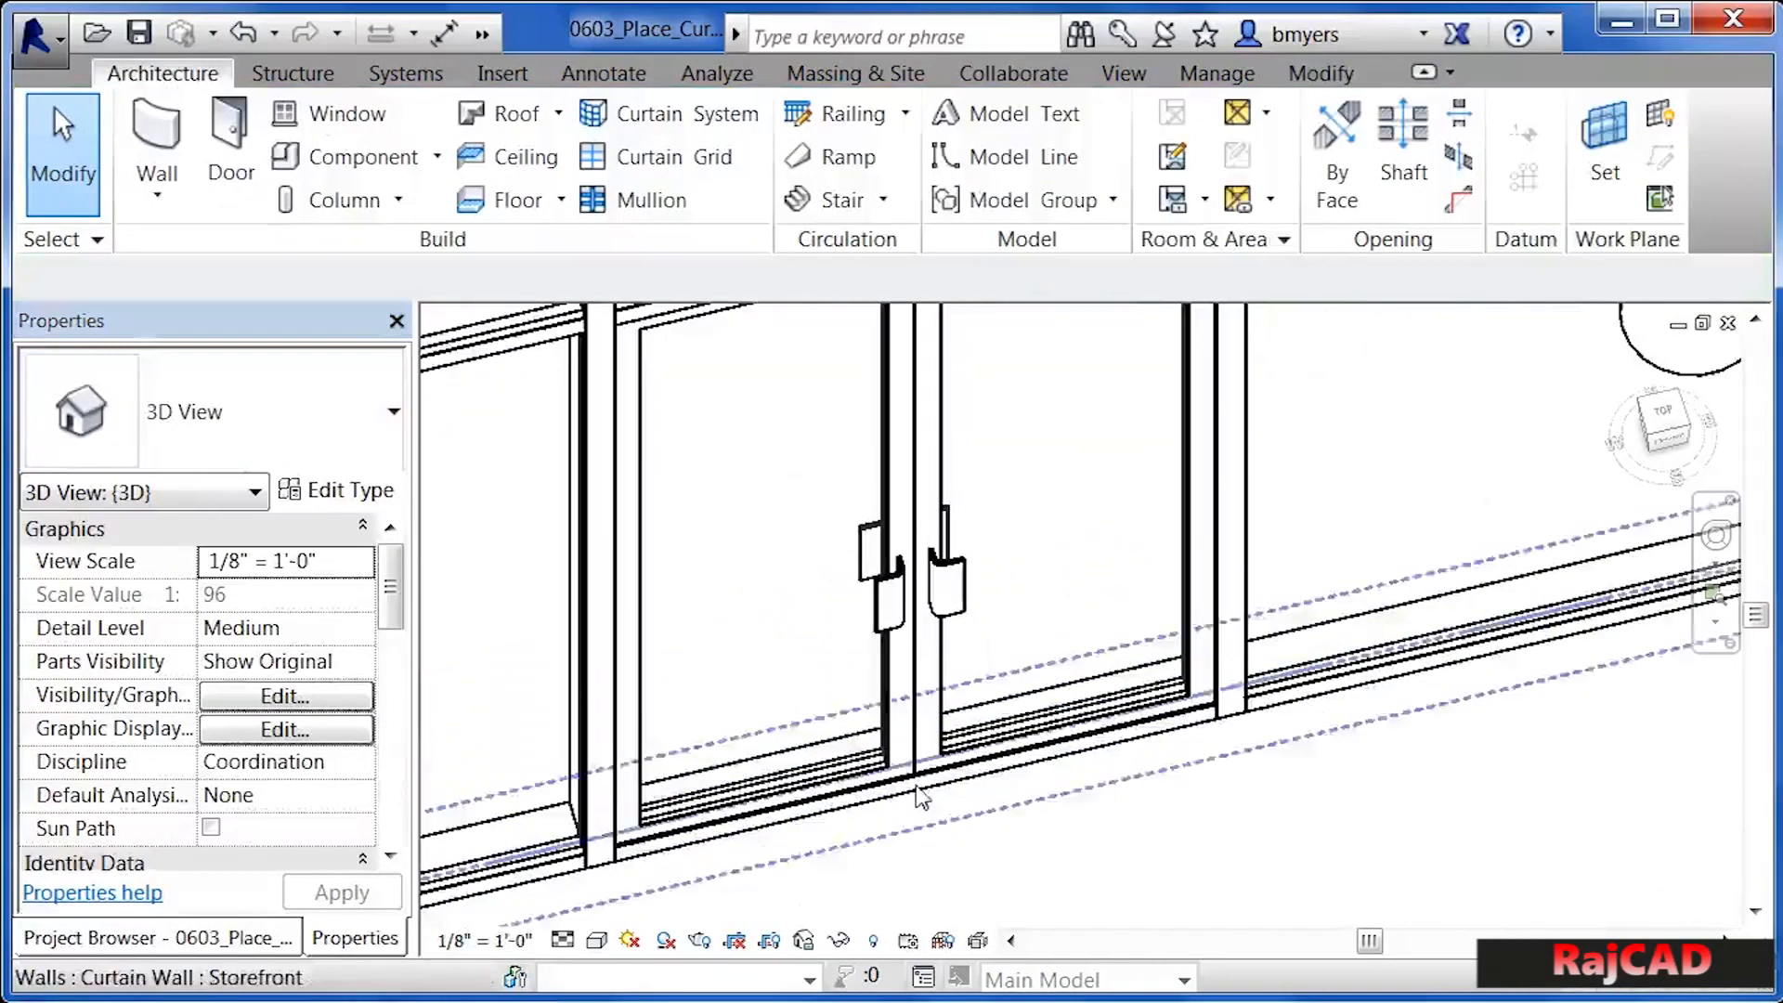
left_click(919, 800)
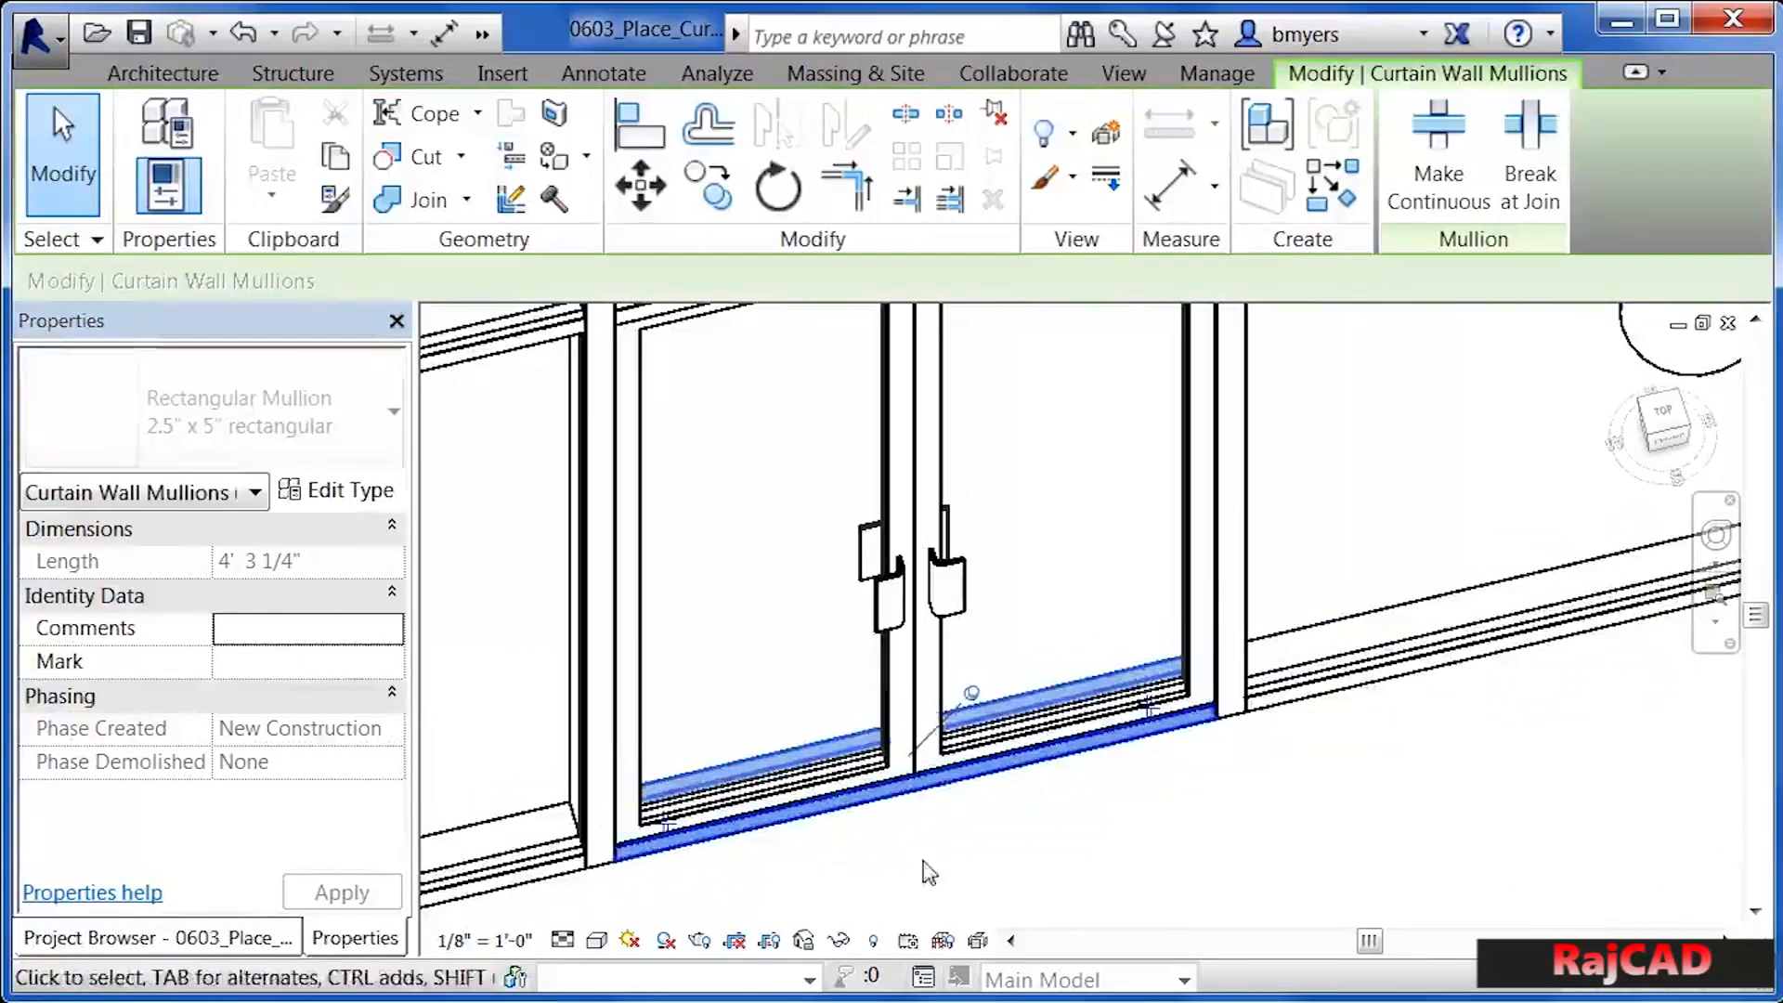
left_click(983, 708)
scroll(982, 707, "down", 2)
scroll(1149, 812, "down", 1)
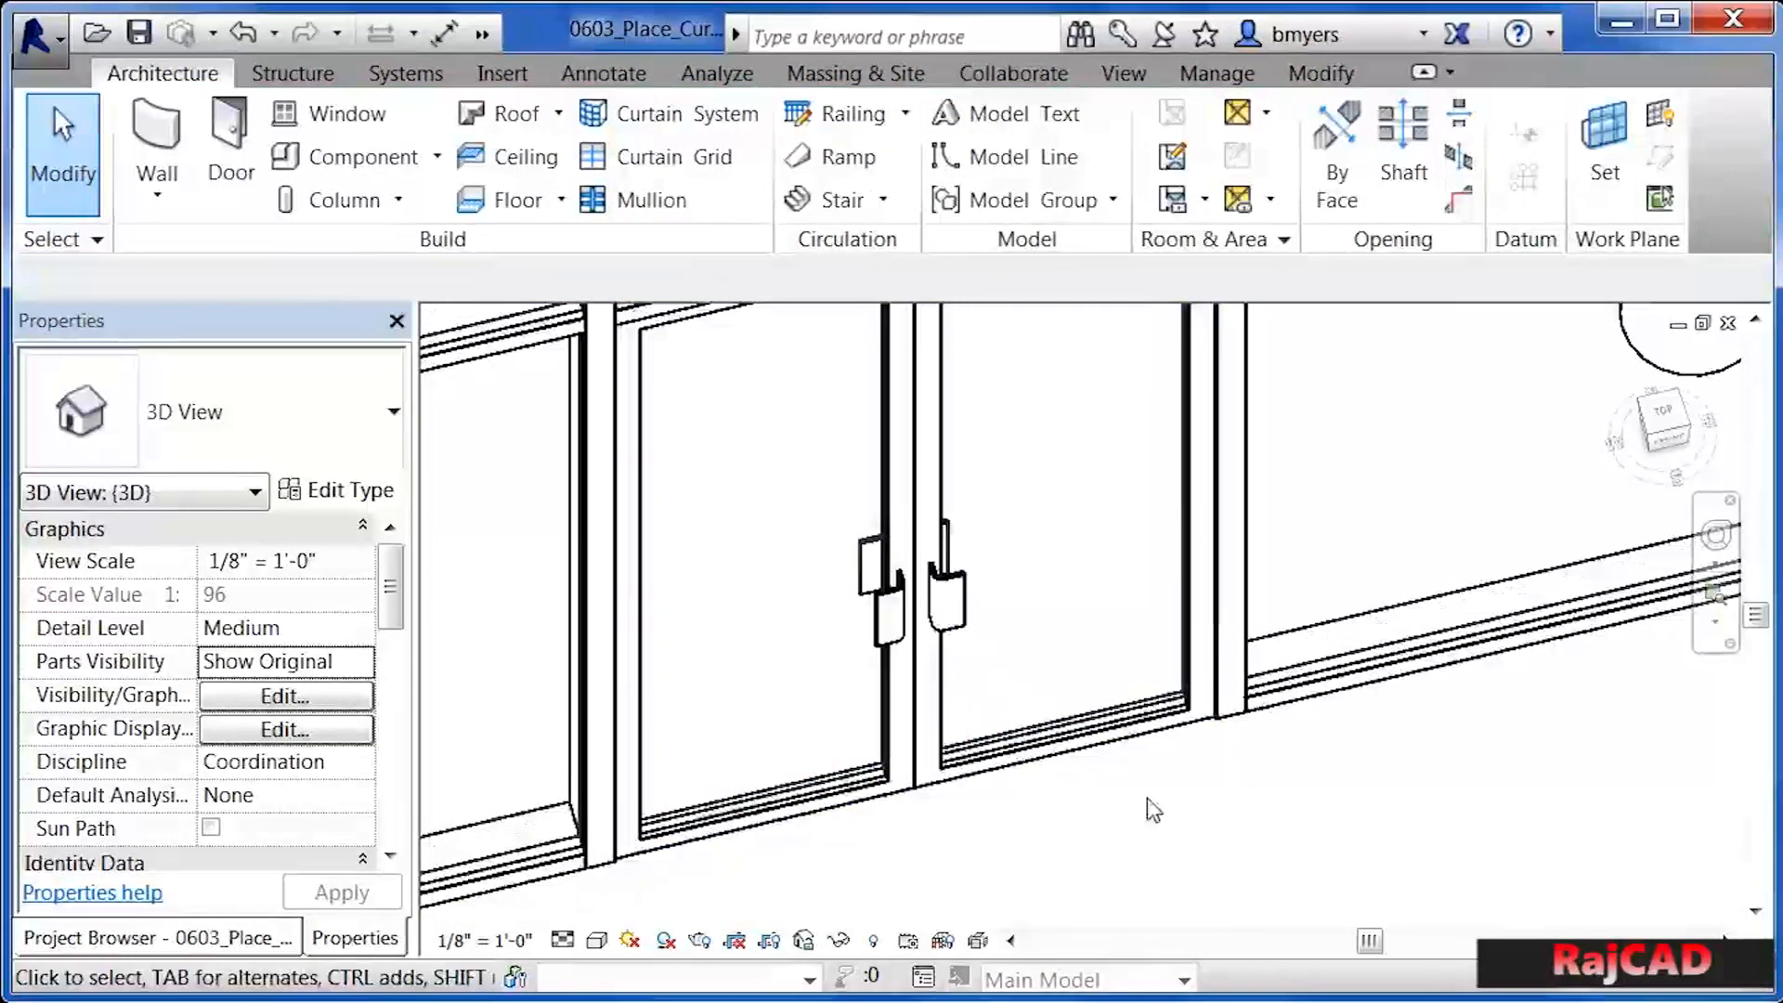
Unpin the large east glazed panel of the two-bay storefront wall between the parallel interior walls
scroll(743, 587, "down", 3)
scroll(743, 587, "down", 4)
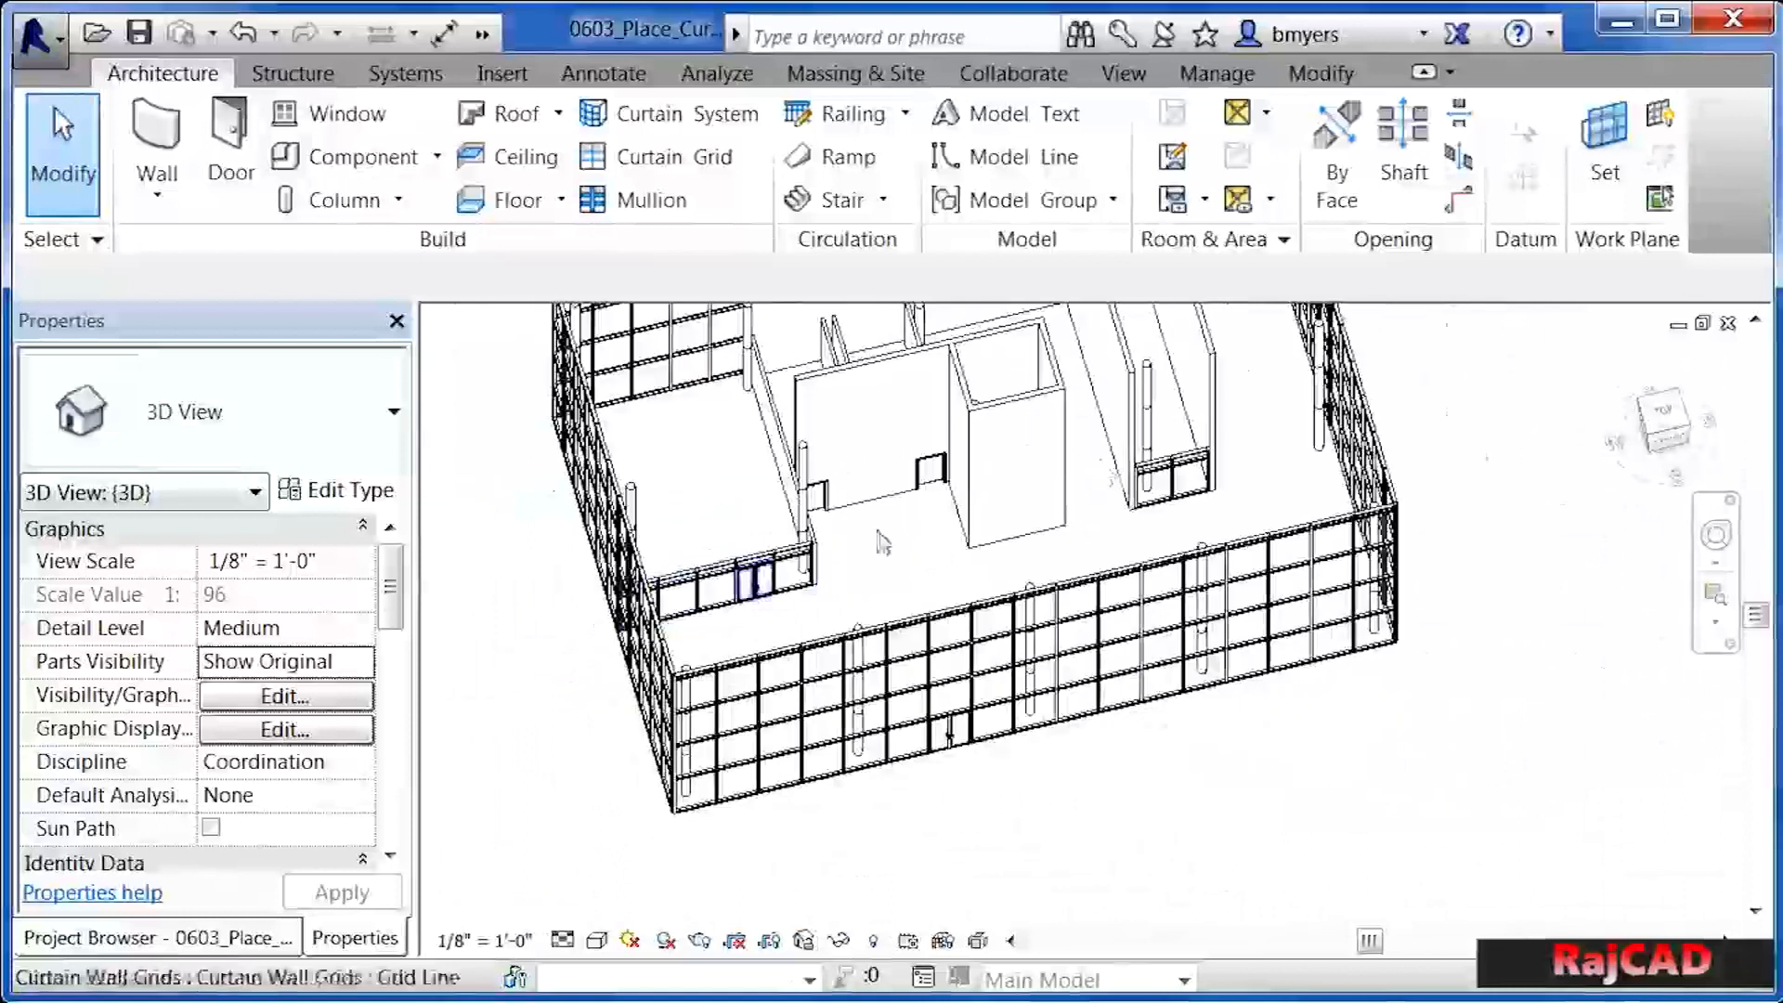
scroll(1179, 427, "up", 4)
scroll(1179, 427, "up", 5)
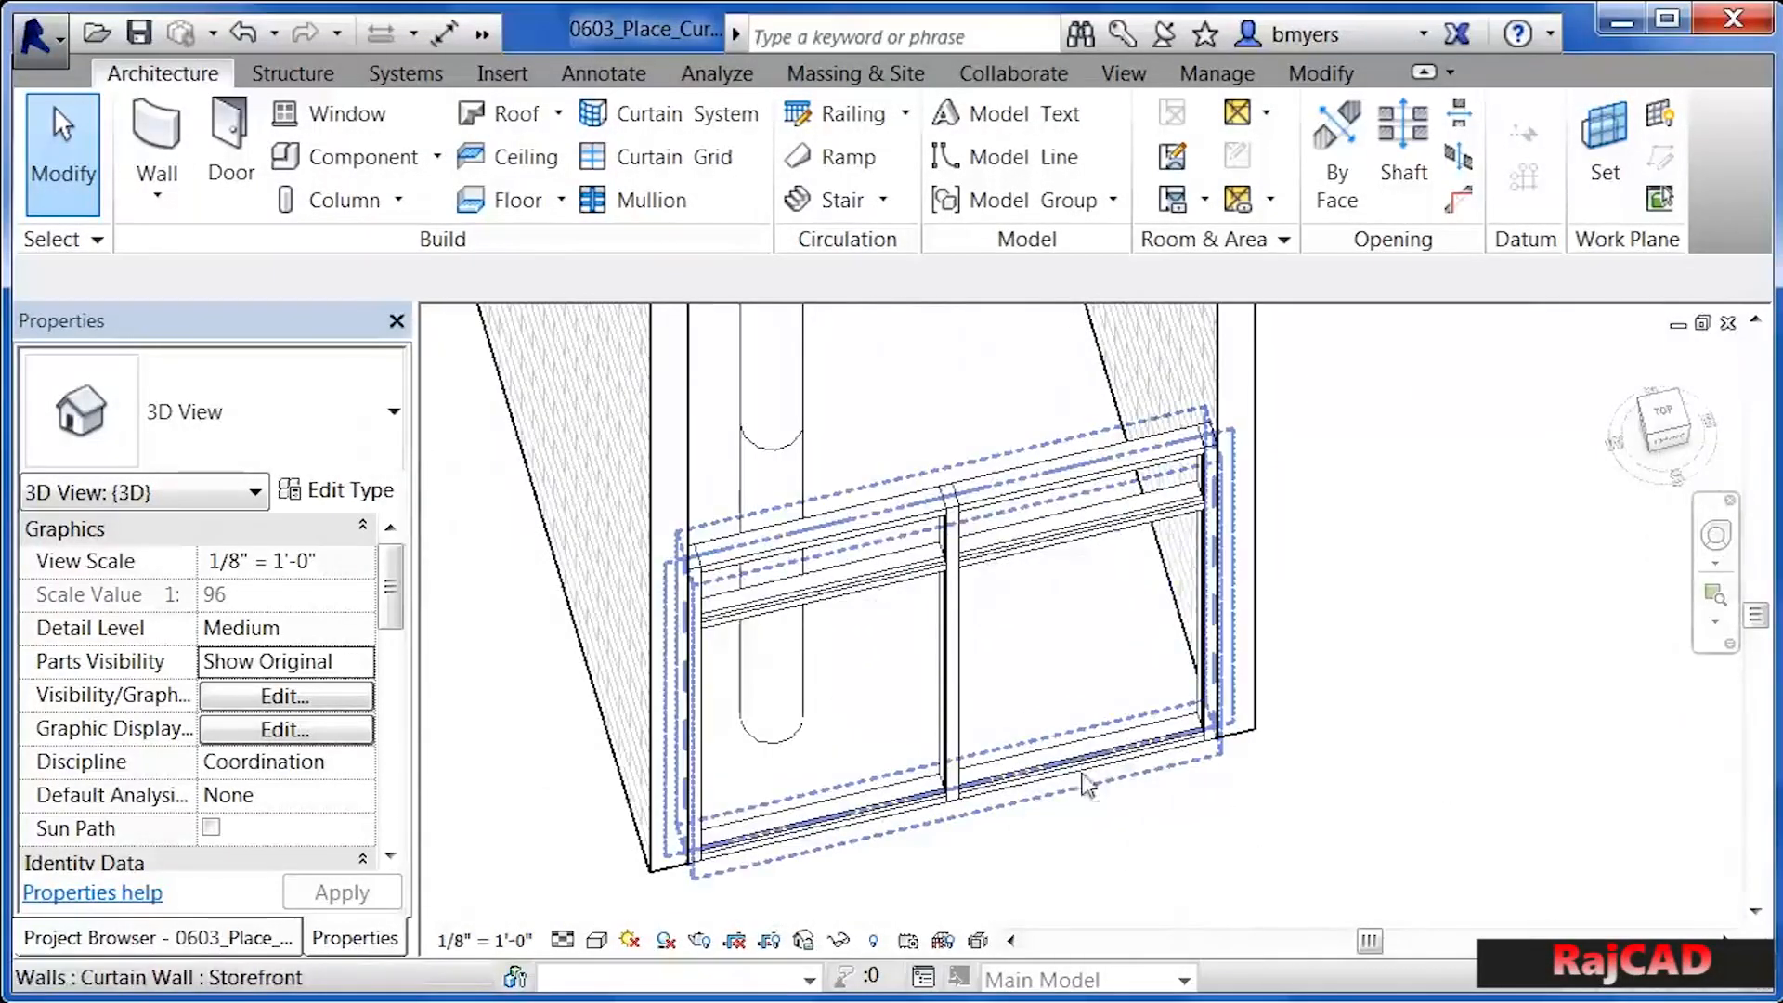
key("Tab")
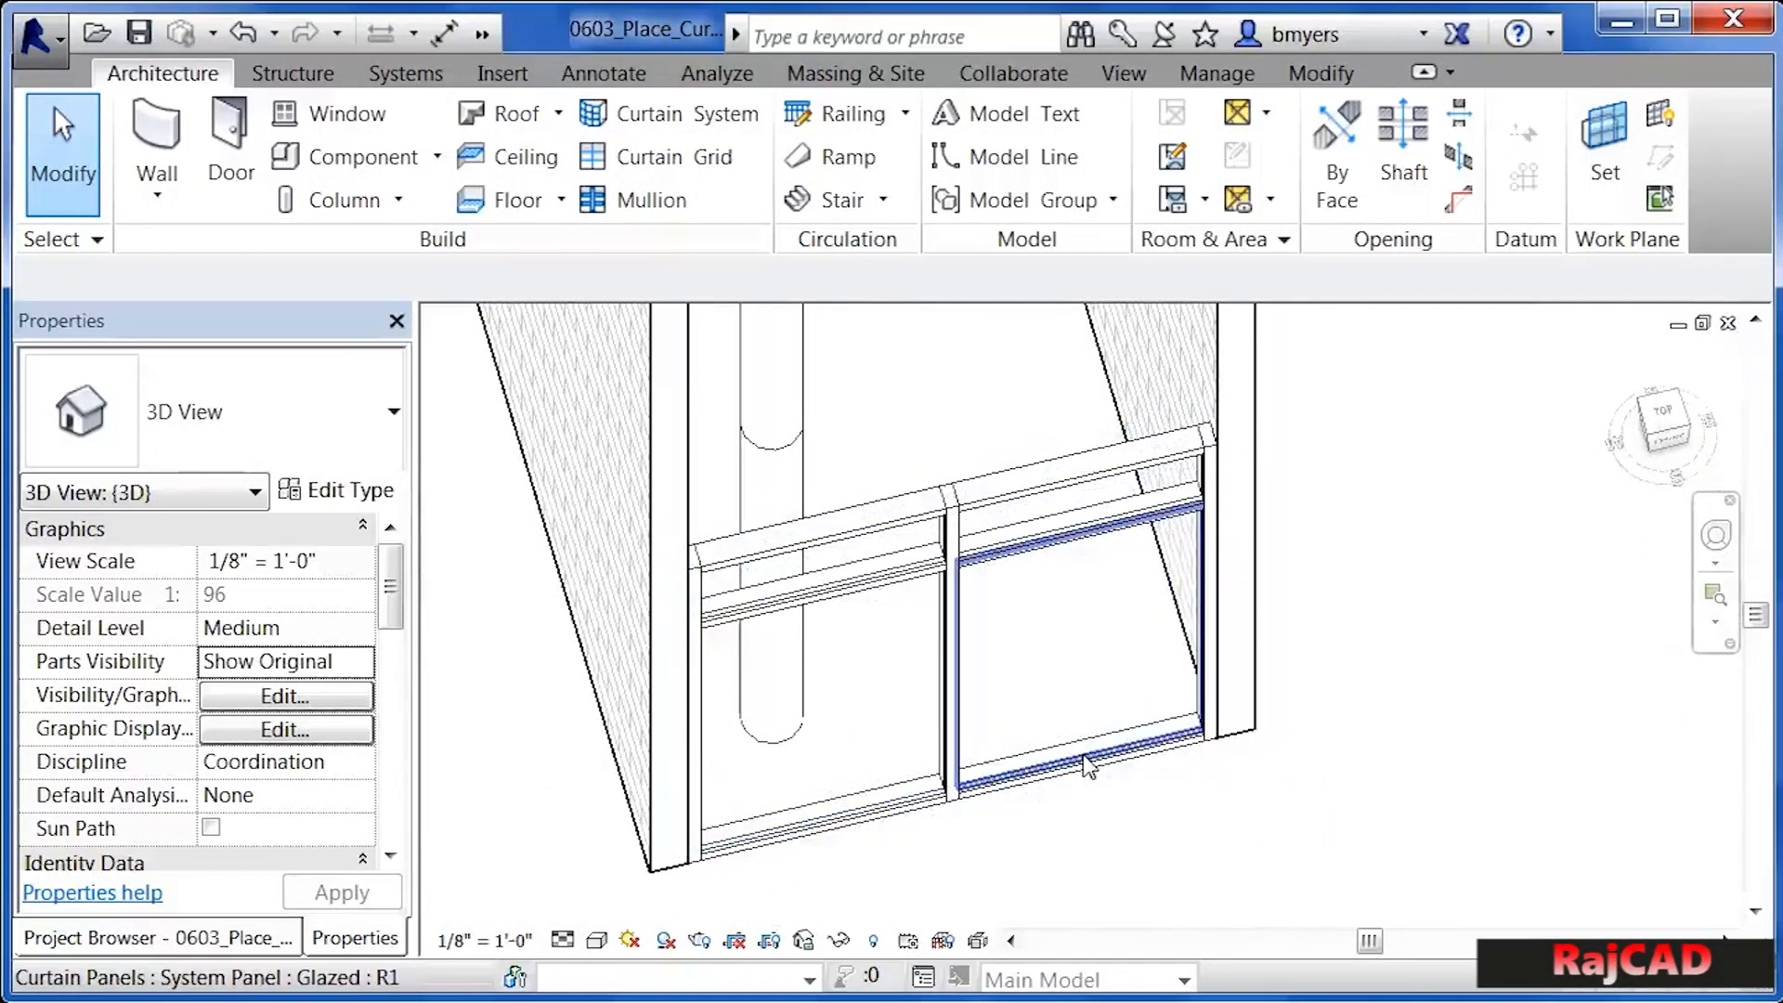
left_click(1089, 766)
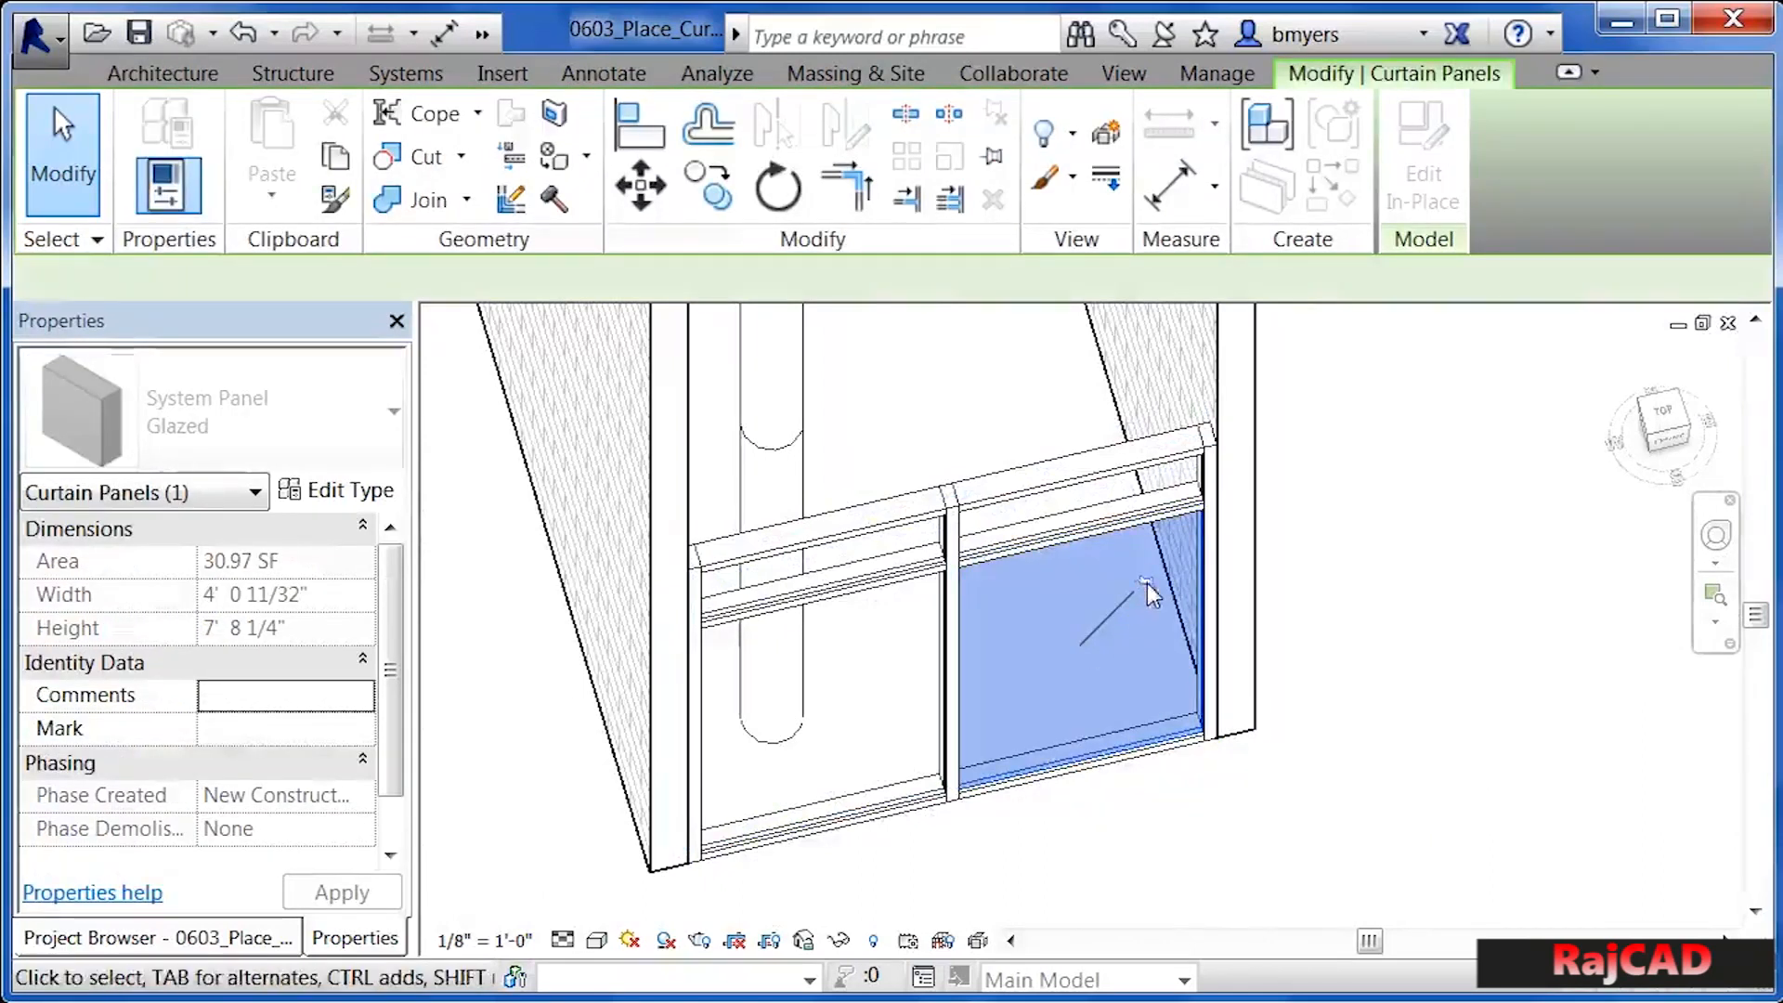
left_click(1144, 583)
Change the unpinned east panel's type to Curtain Wall-Store Front-Dbl : Store Front Double Door and remove the mullion segment beneath it
left_click(314, 422)
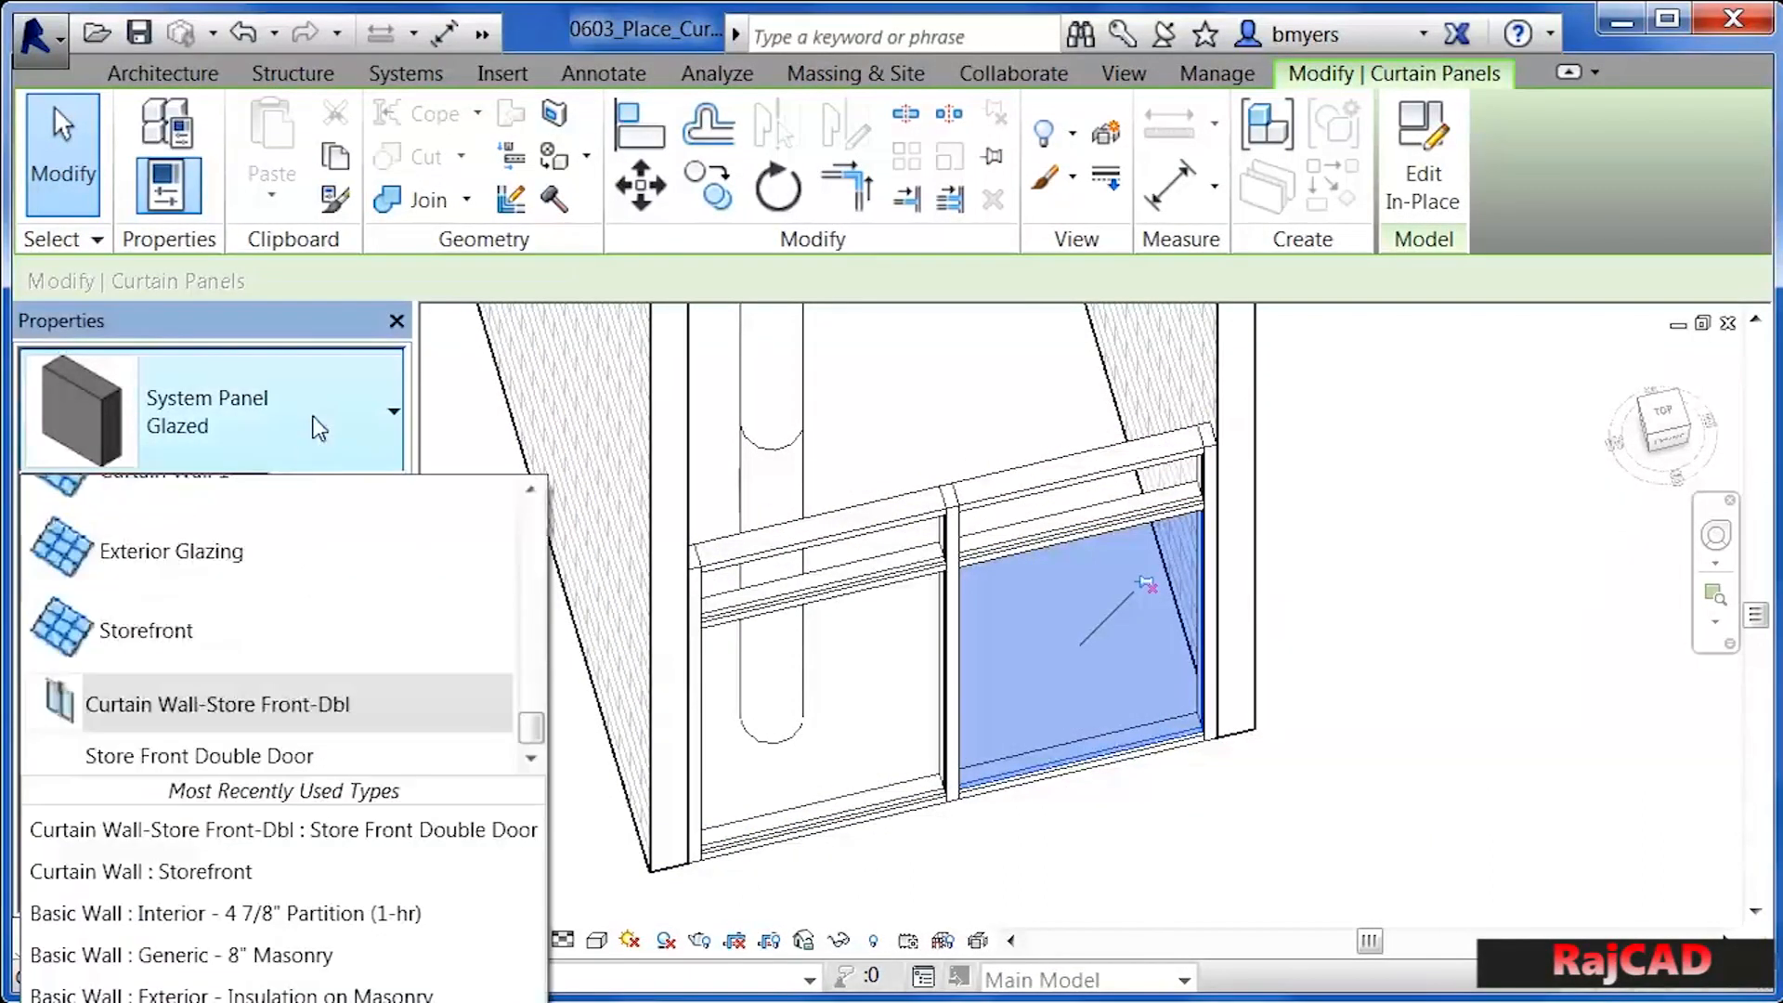
left_click(530, 759)
left_click(316, 748)
left_click(1075, 785)
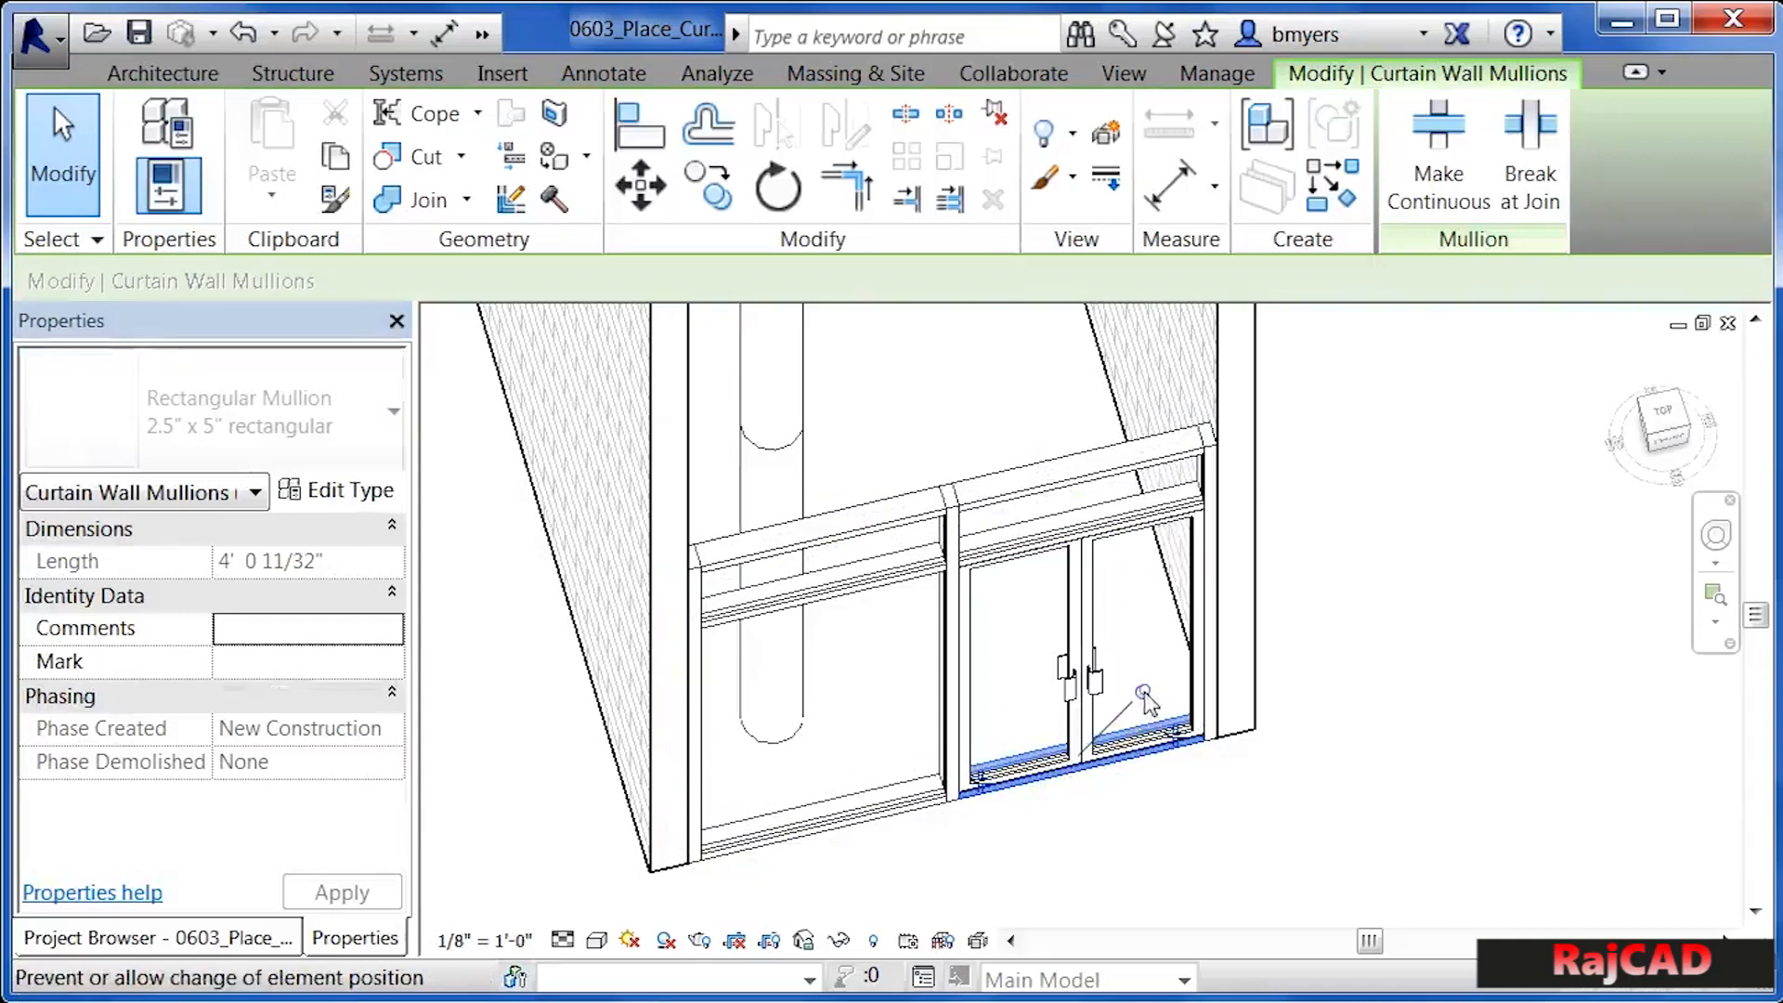
left_click(1200, 917)
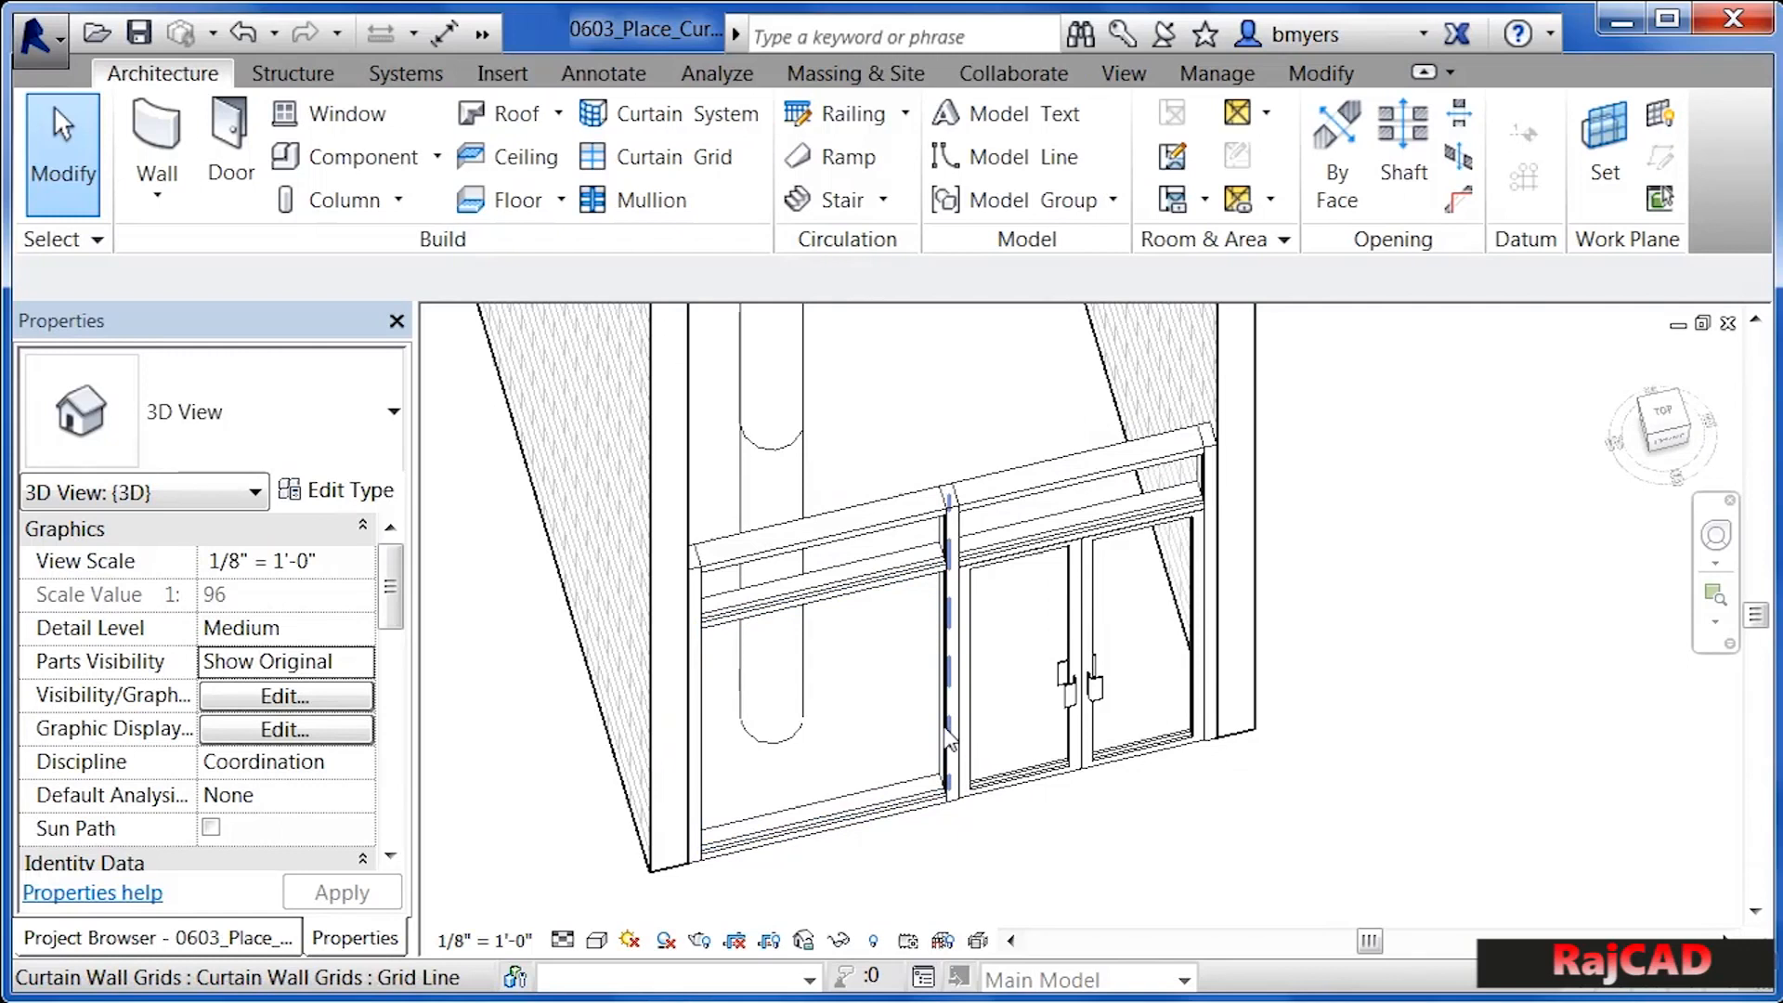
Unpin the large glazed panel beside the two-bay wall's double door and open its type choices at Curtain Wall-Store Front-Dbl
key("Tab")
key("Tab")
key("Tab")
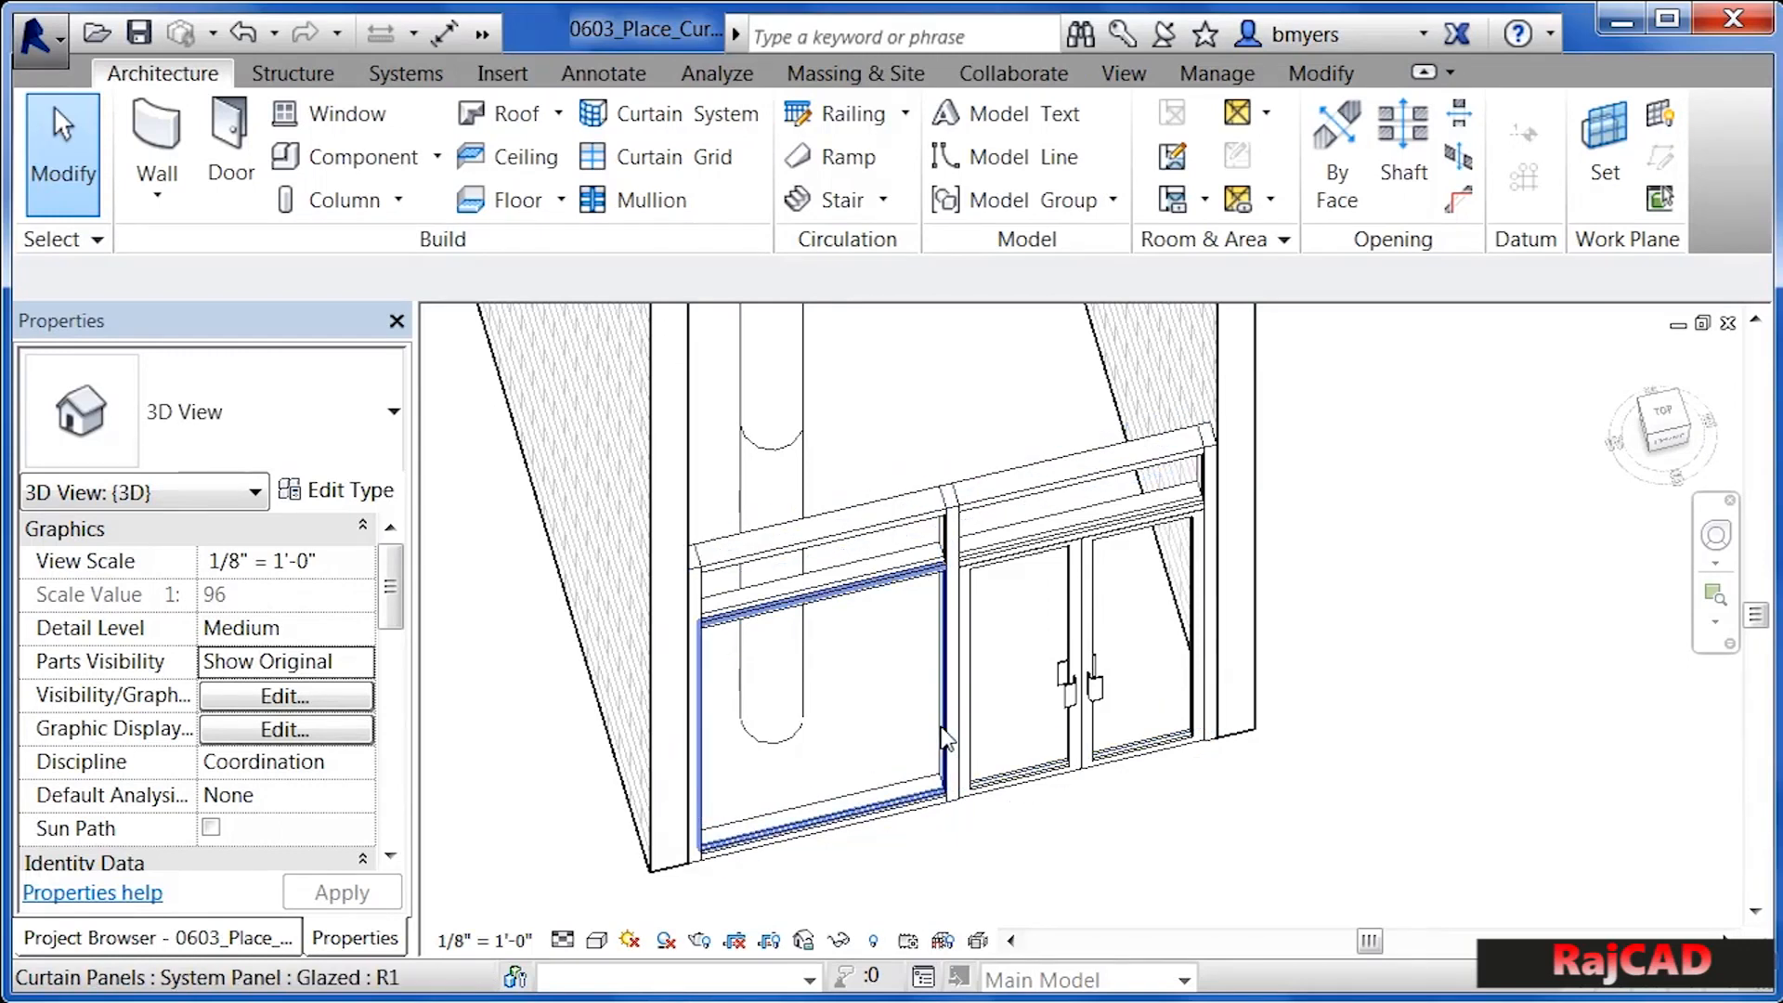
left_click(945, 738)
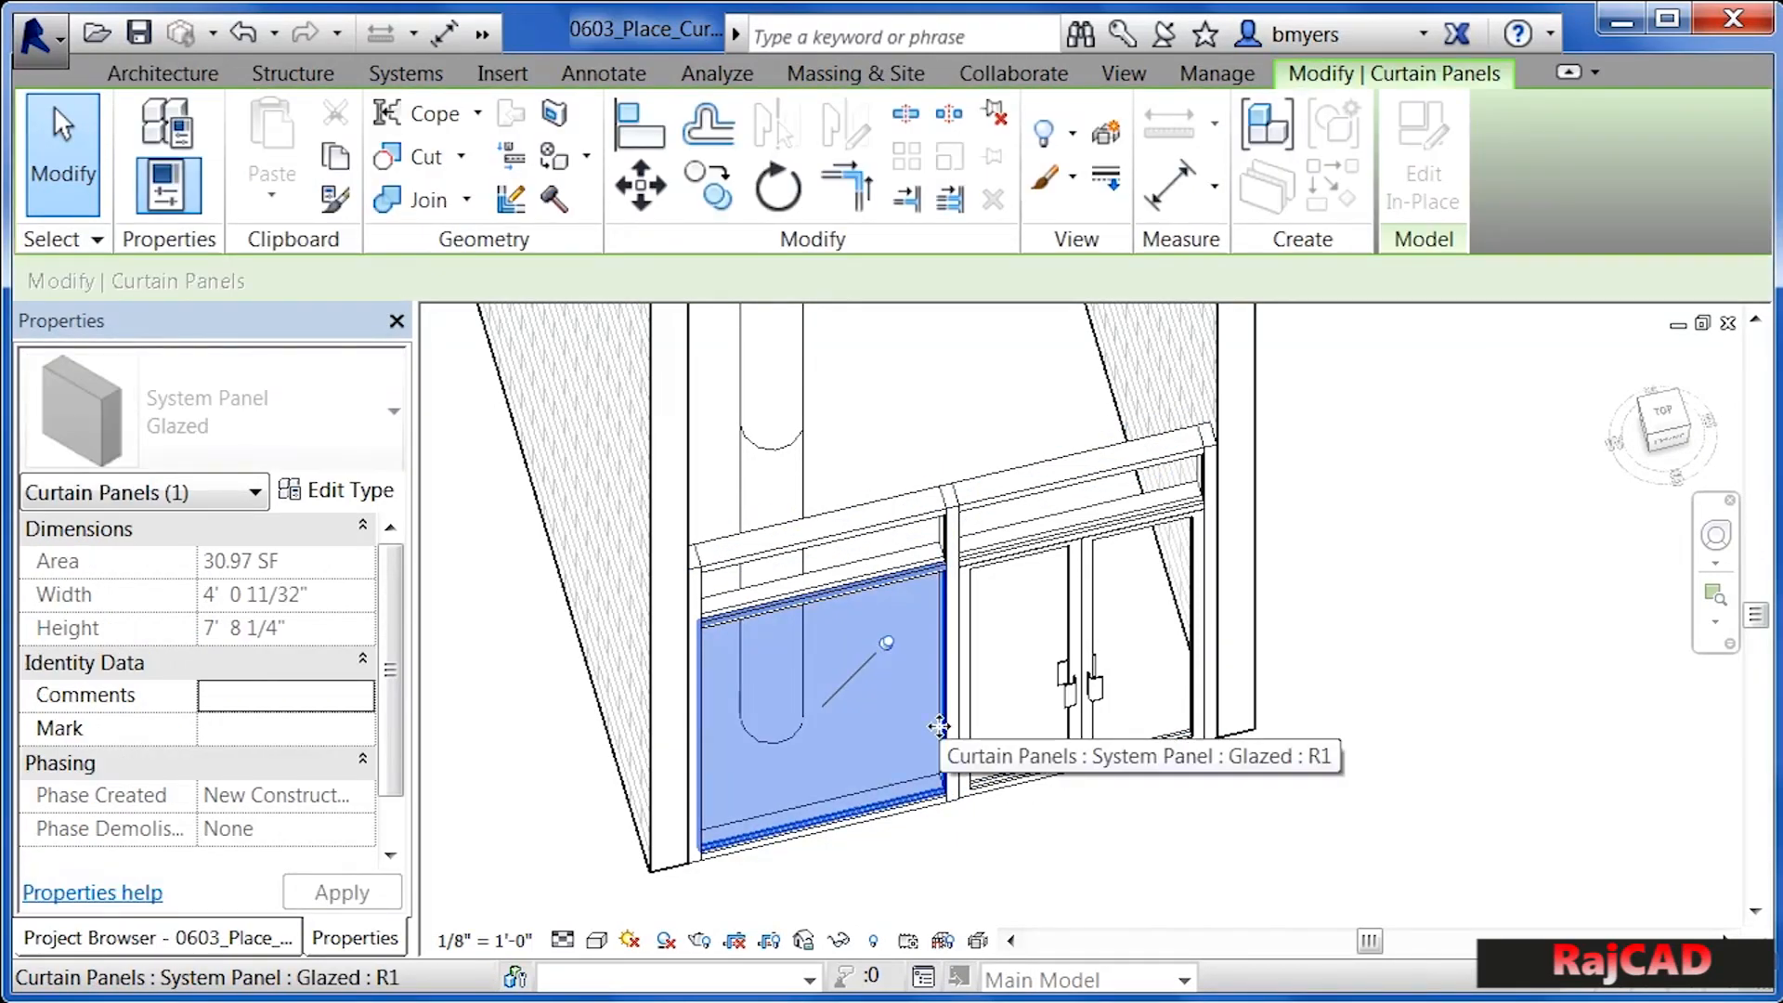
left_click(882, 644)
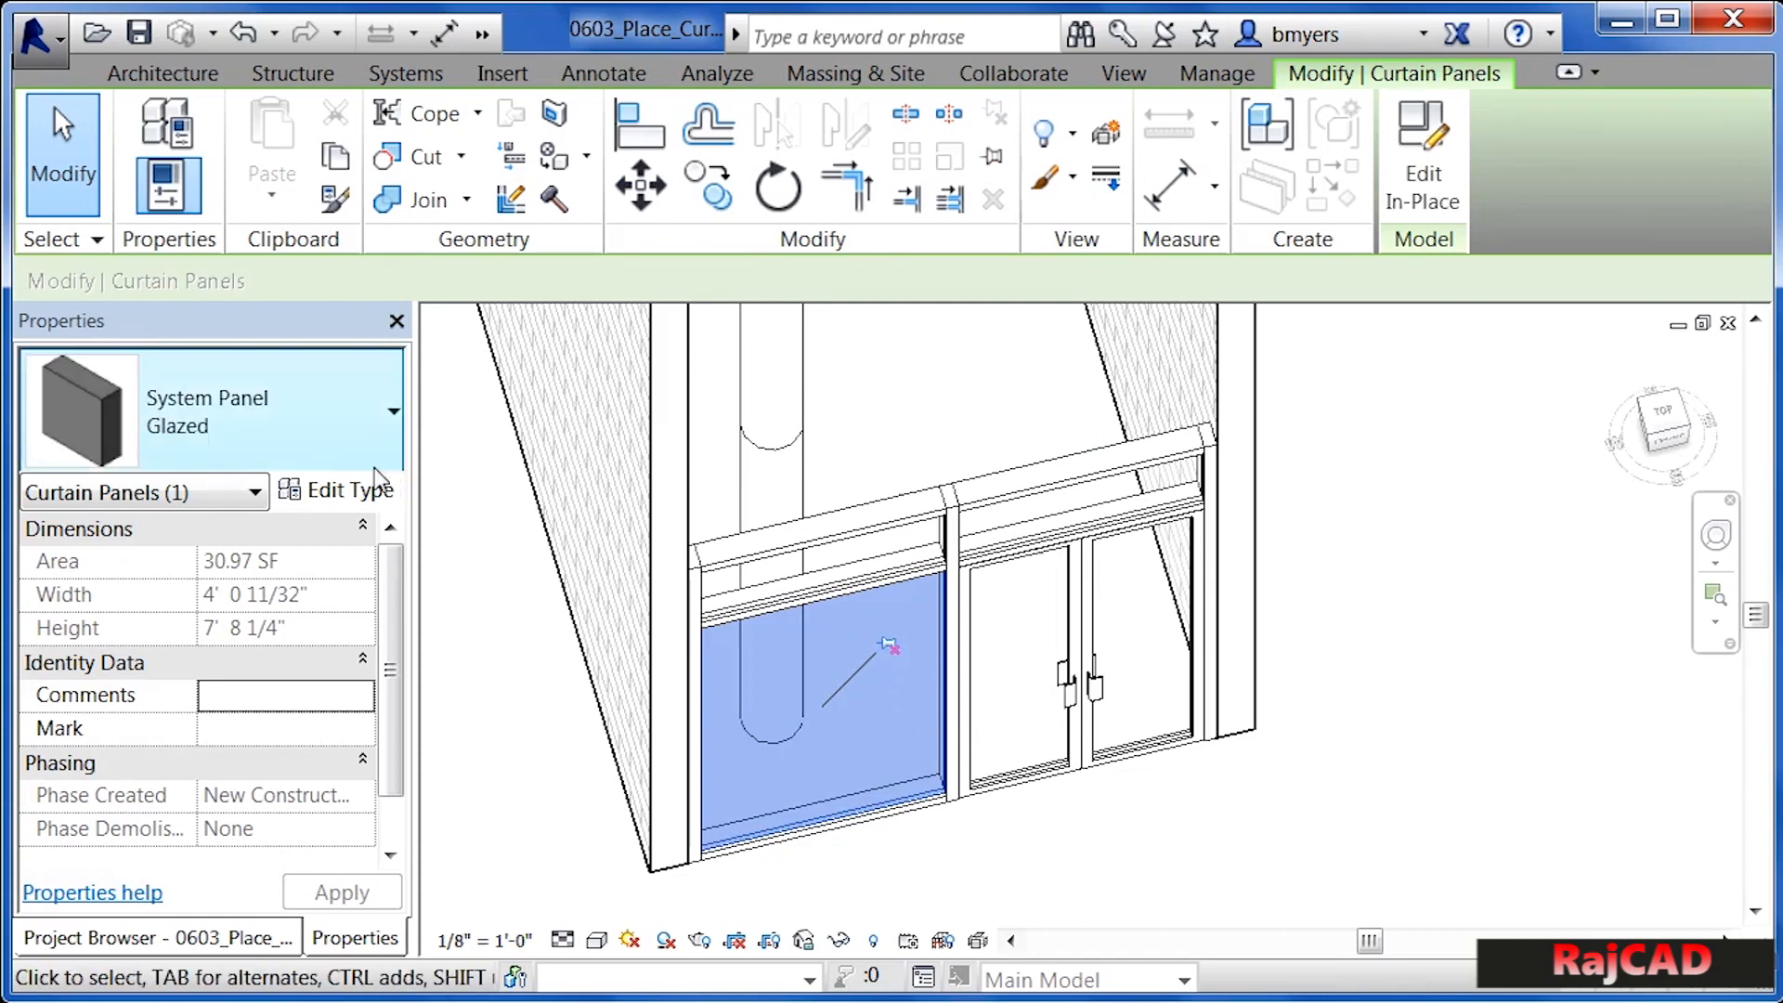
left_click(332, 454)
scroll(325, 667, "up", 1)
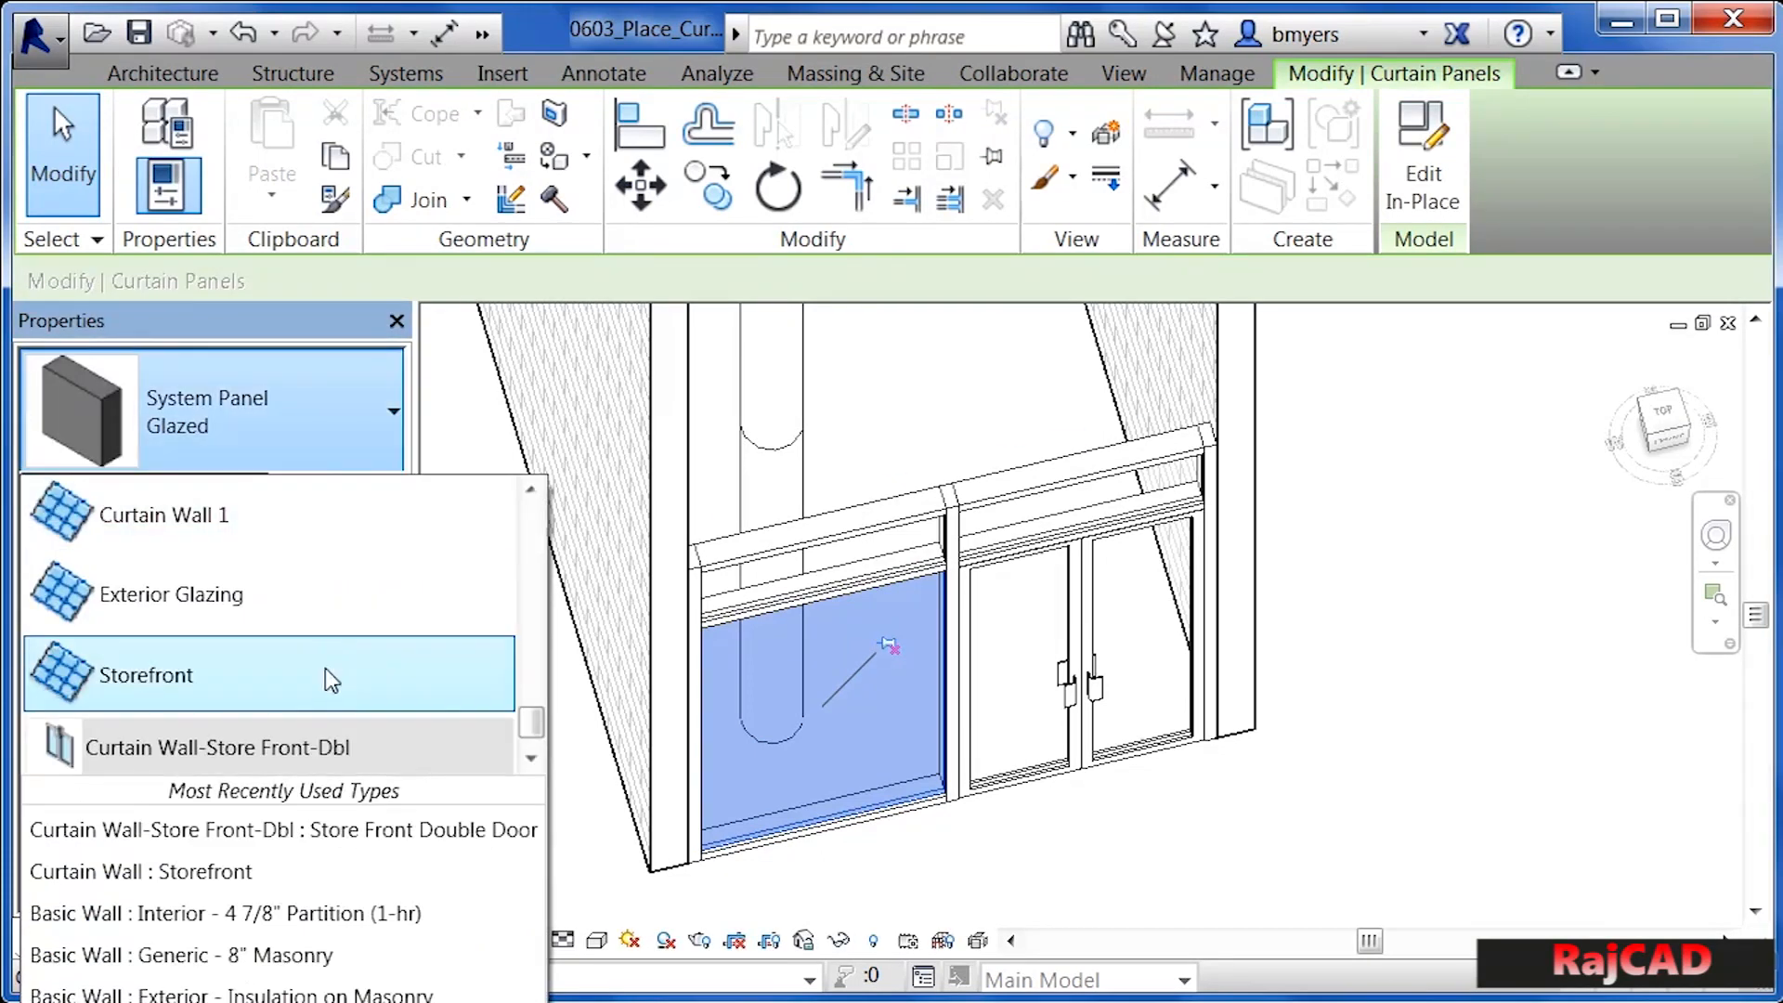
left_click(532, 757)
left_click(532, 756)
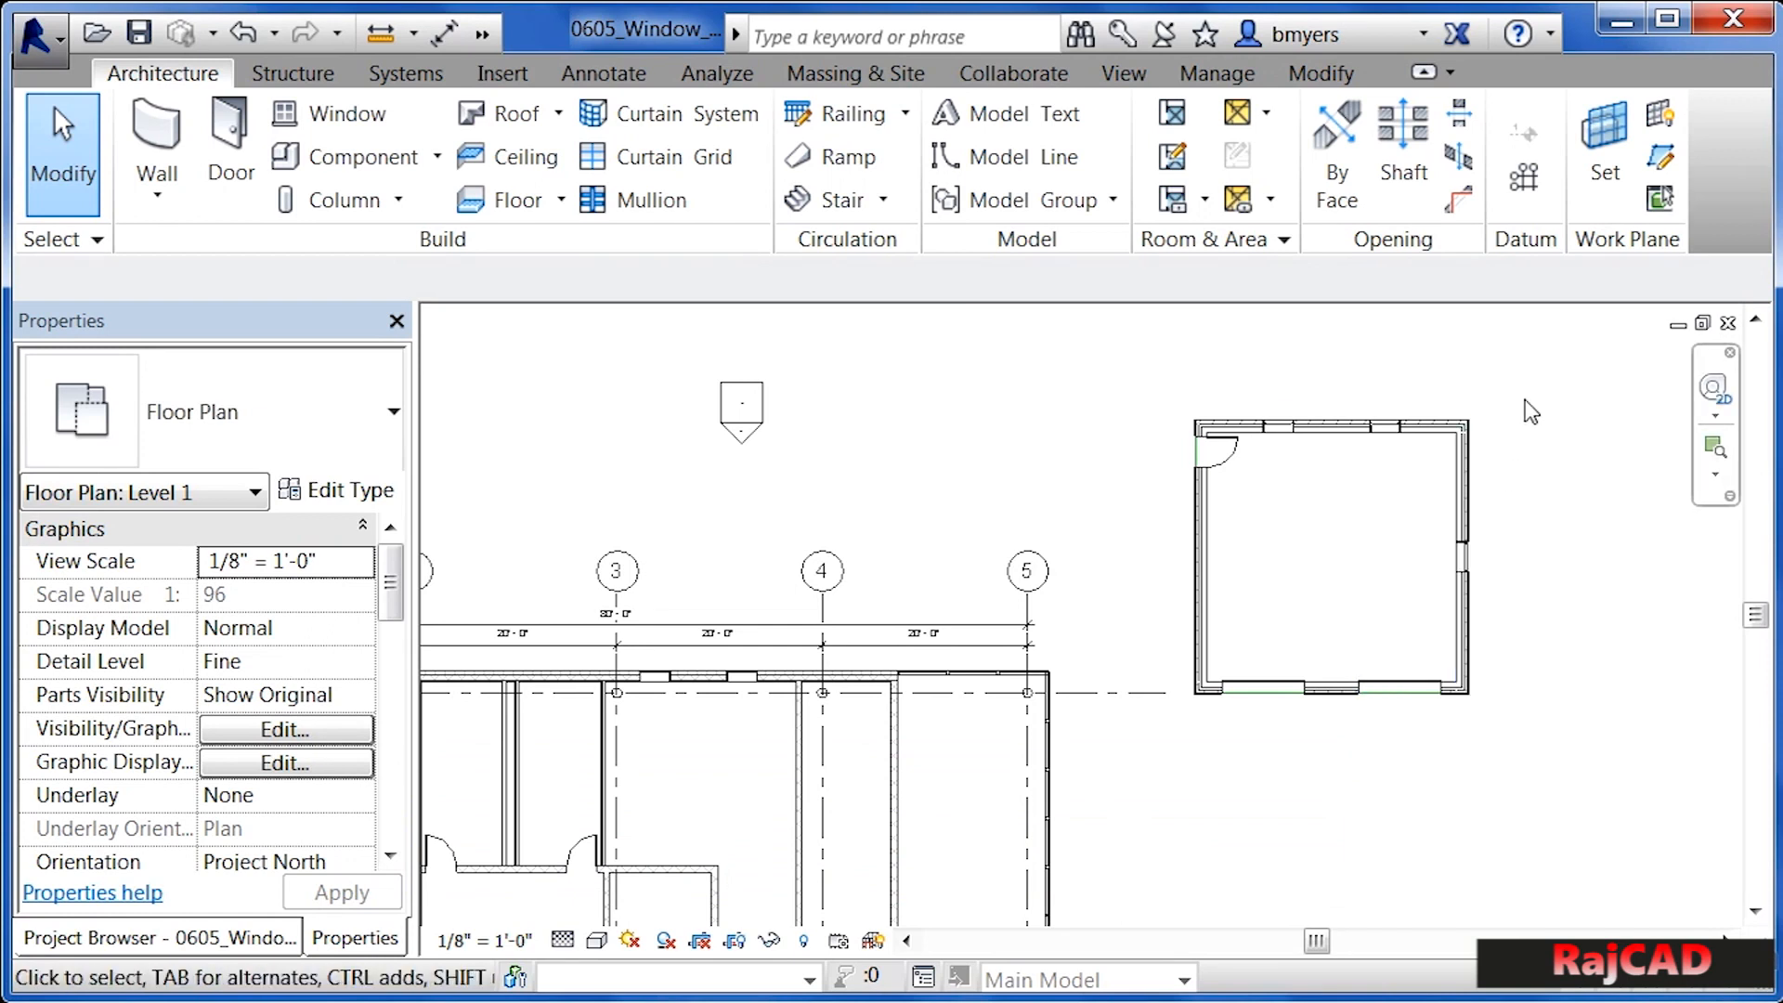
Start an aligned dimension that references wall faces for the detached building's north wall on the Level 1 floor plan
scroll(1525, 400, "up", 1)
scroll(1579, 472, "up", 1)
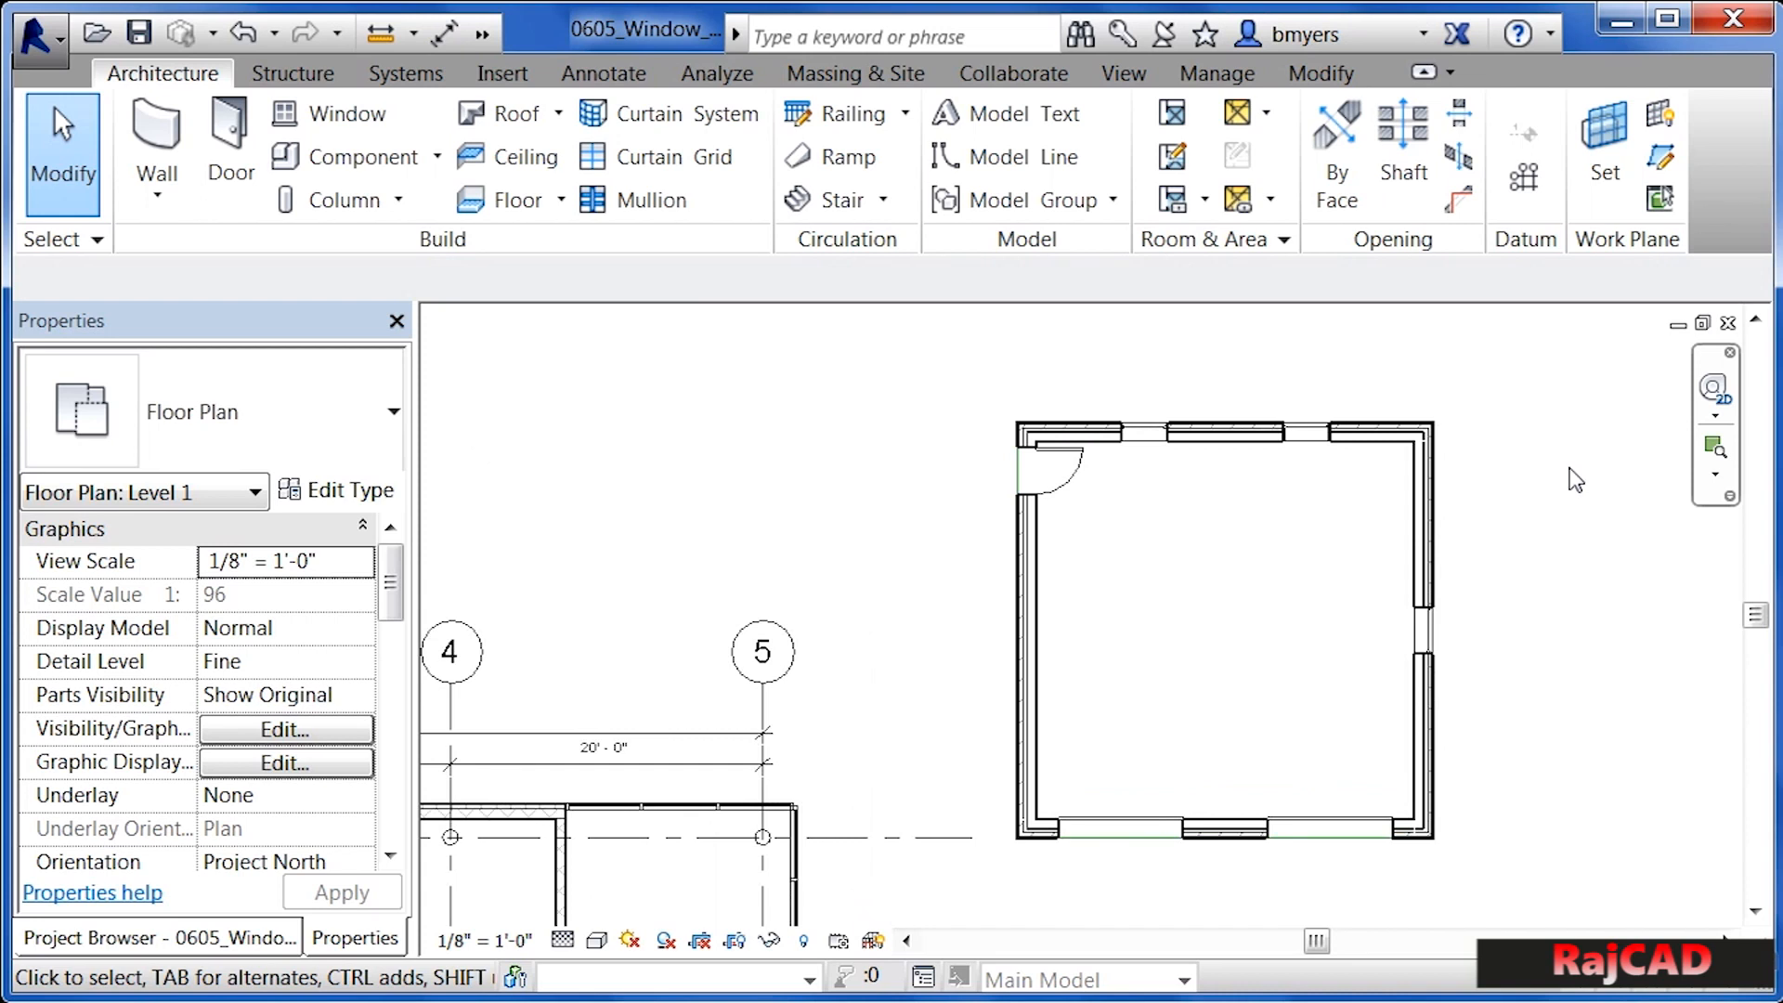
scroll(1569, 466, "up", 1)
scroll(1135, 399, "up", 1)
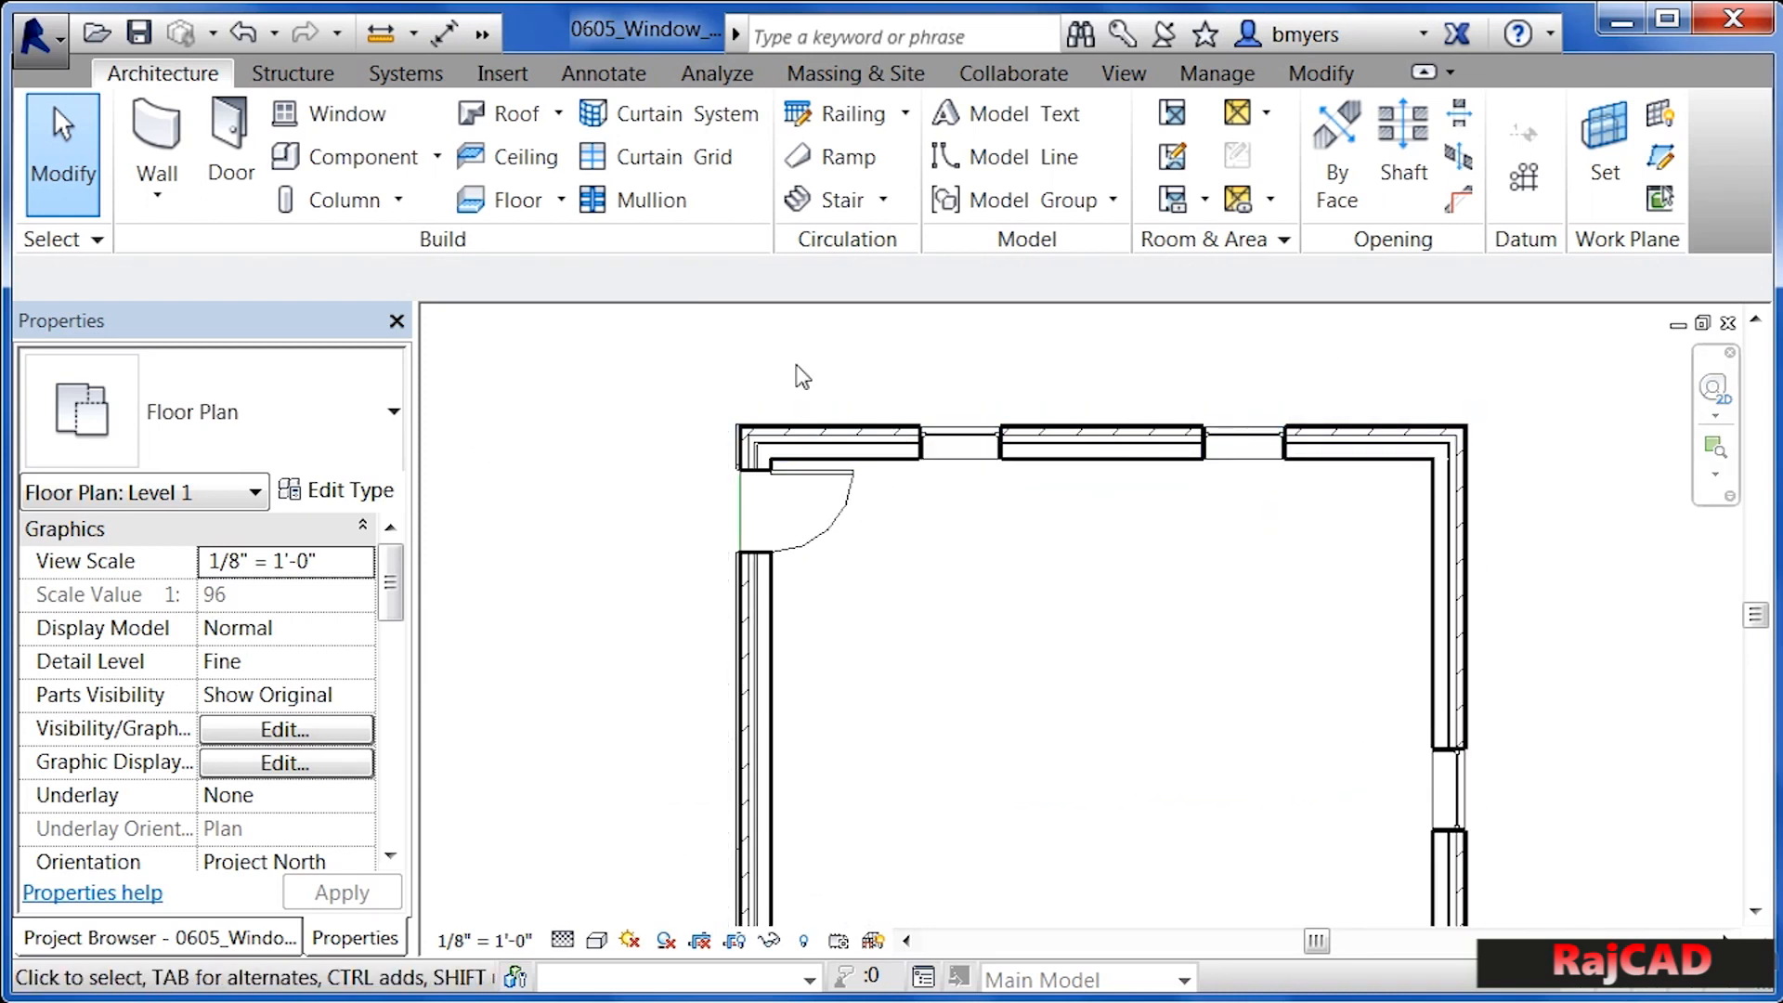
left_click(606, 76)
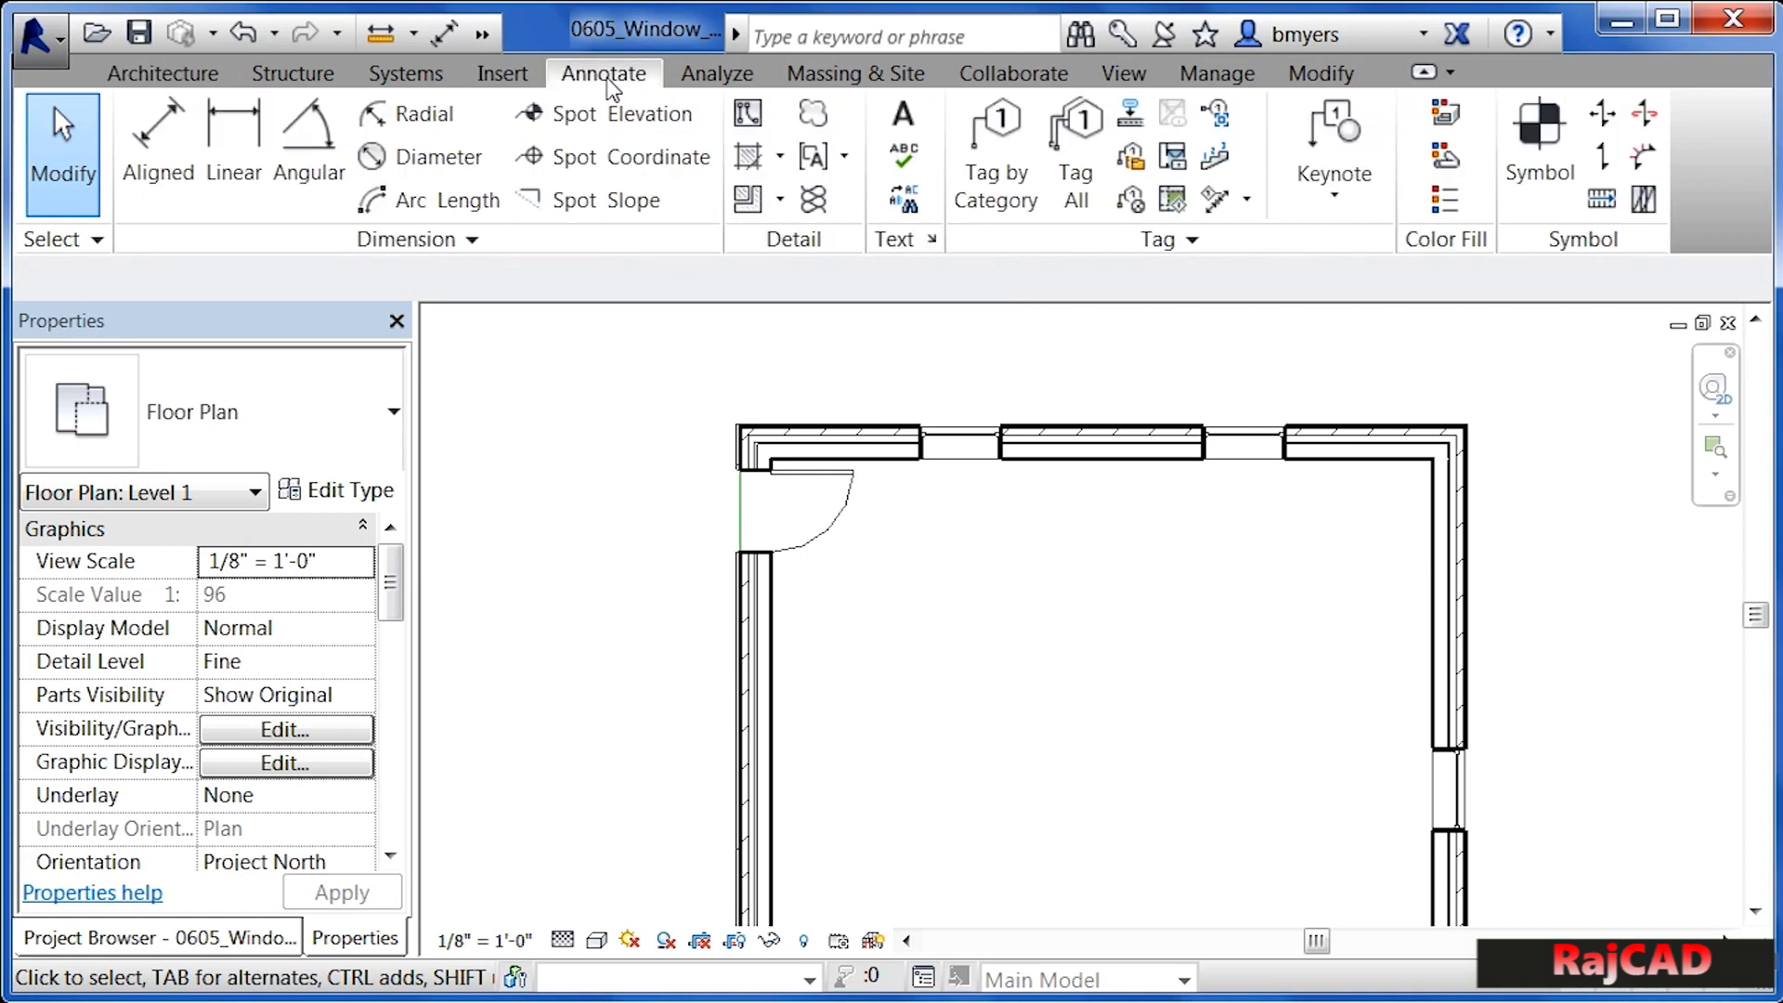
left_click(164, 180)
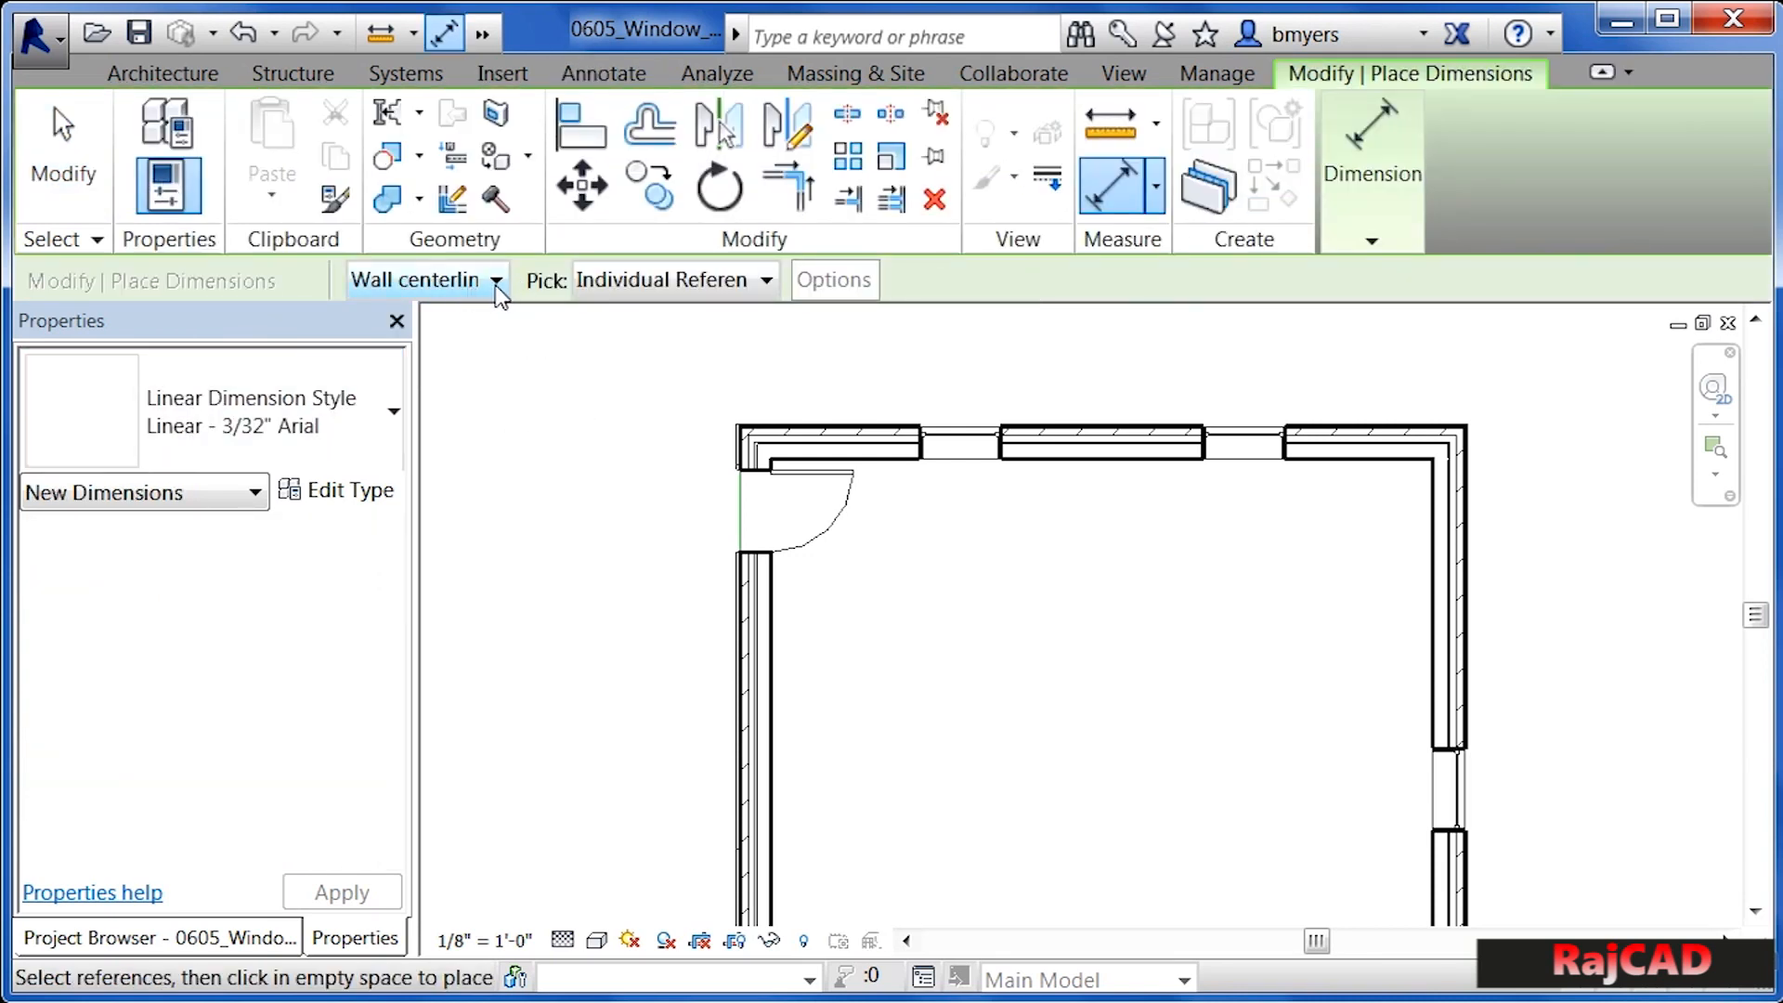
left_click(497, 281)
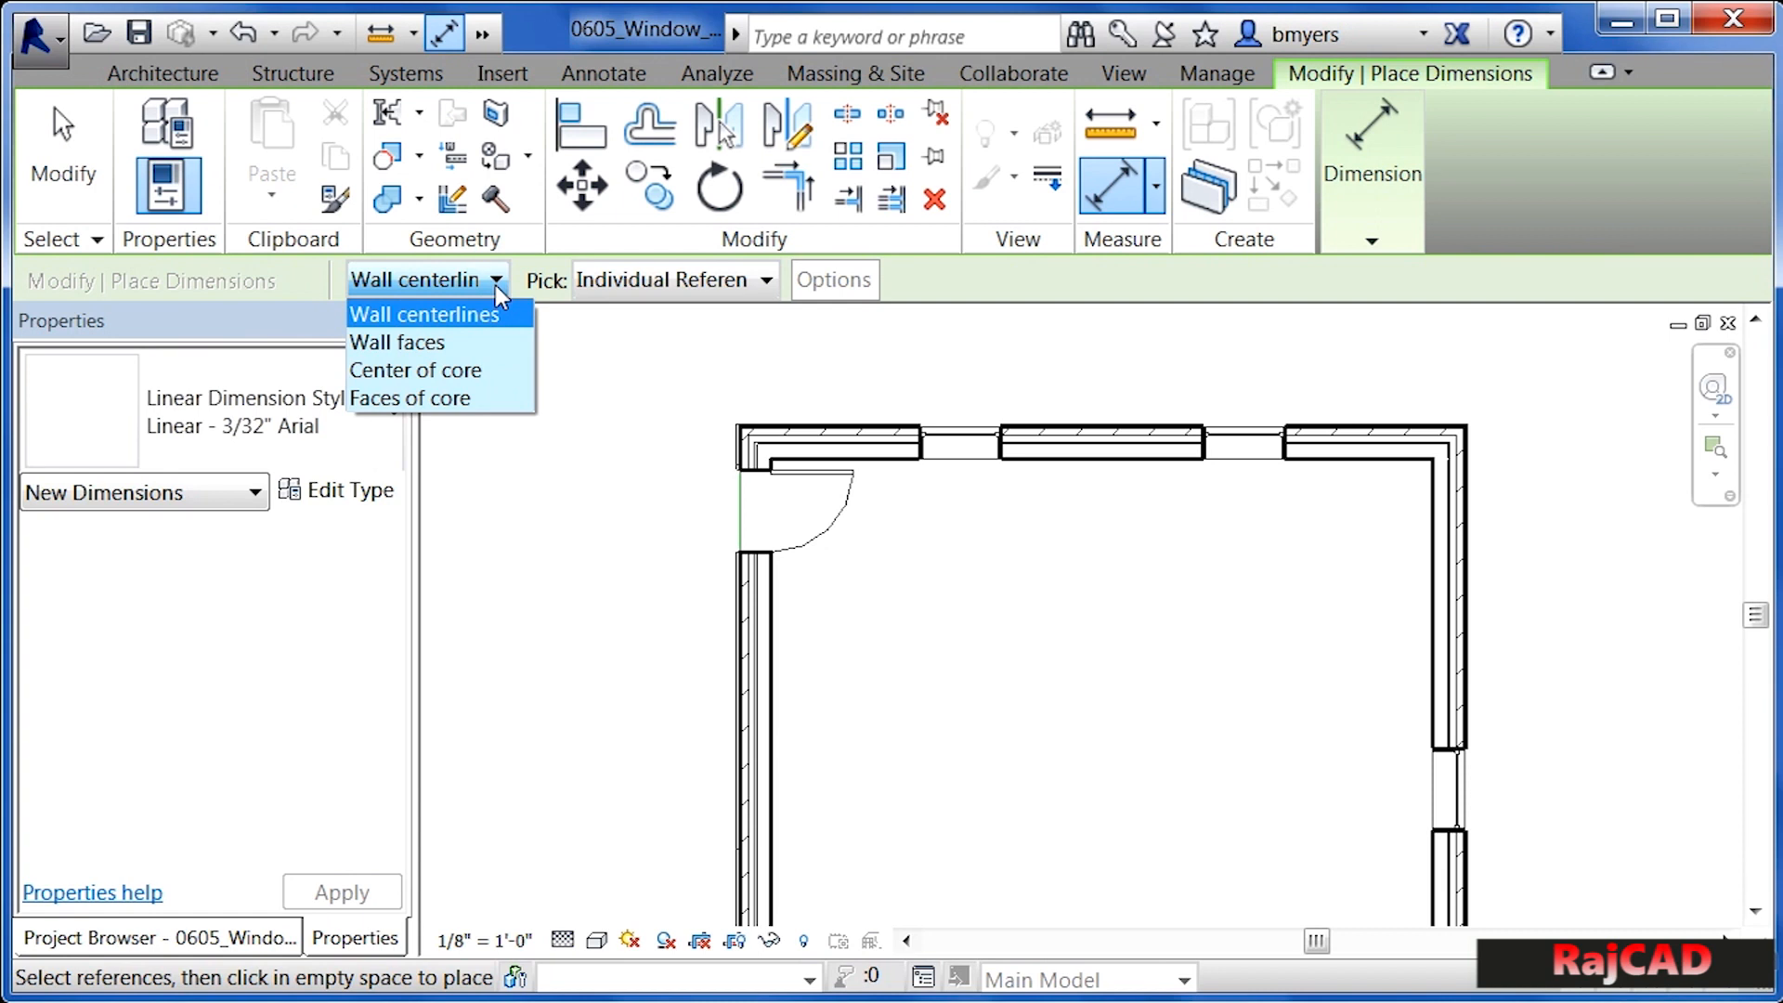
left_click(466, 342)
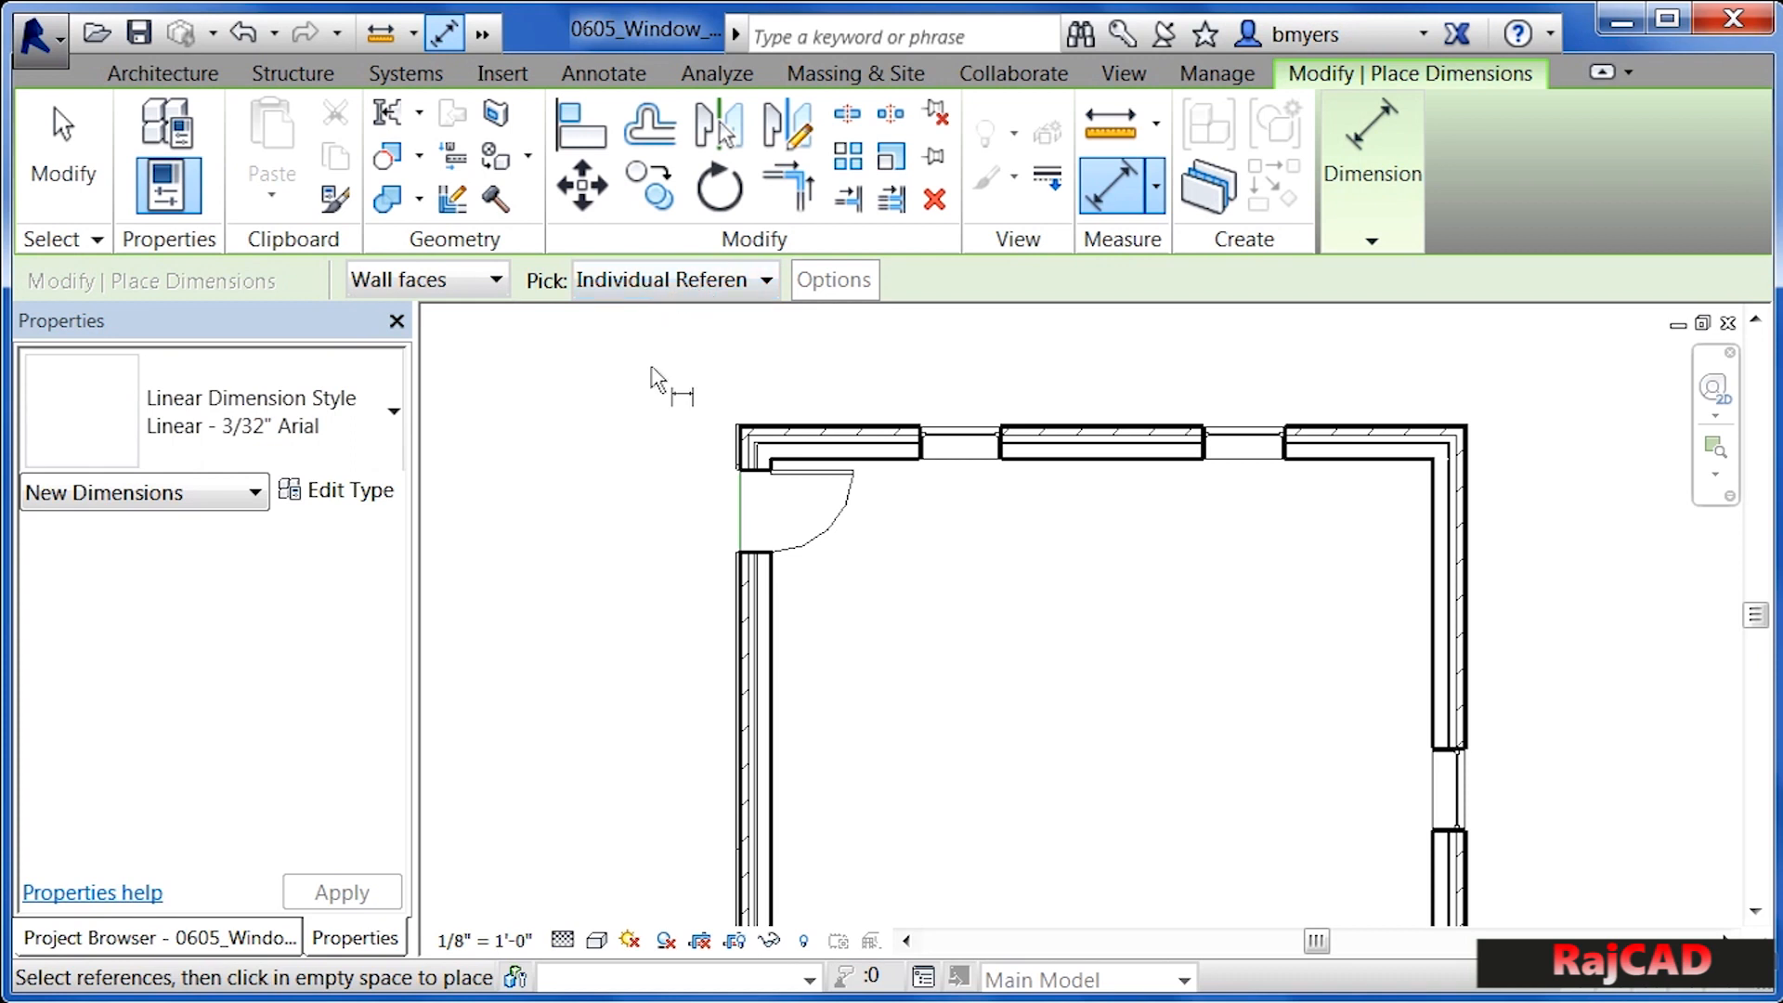
Place one dimension string above the north wall from the west wall's outer face through both window centers to the east wall's outer face
middle_click_drag(1134, 371, 1102, 505)
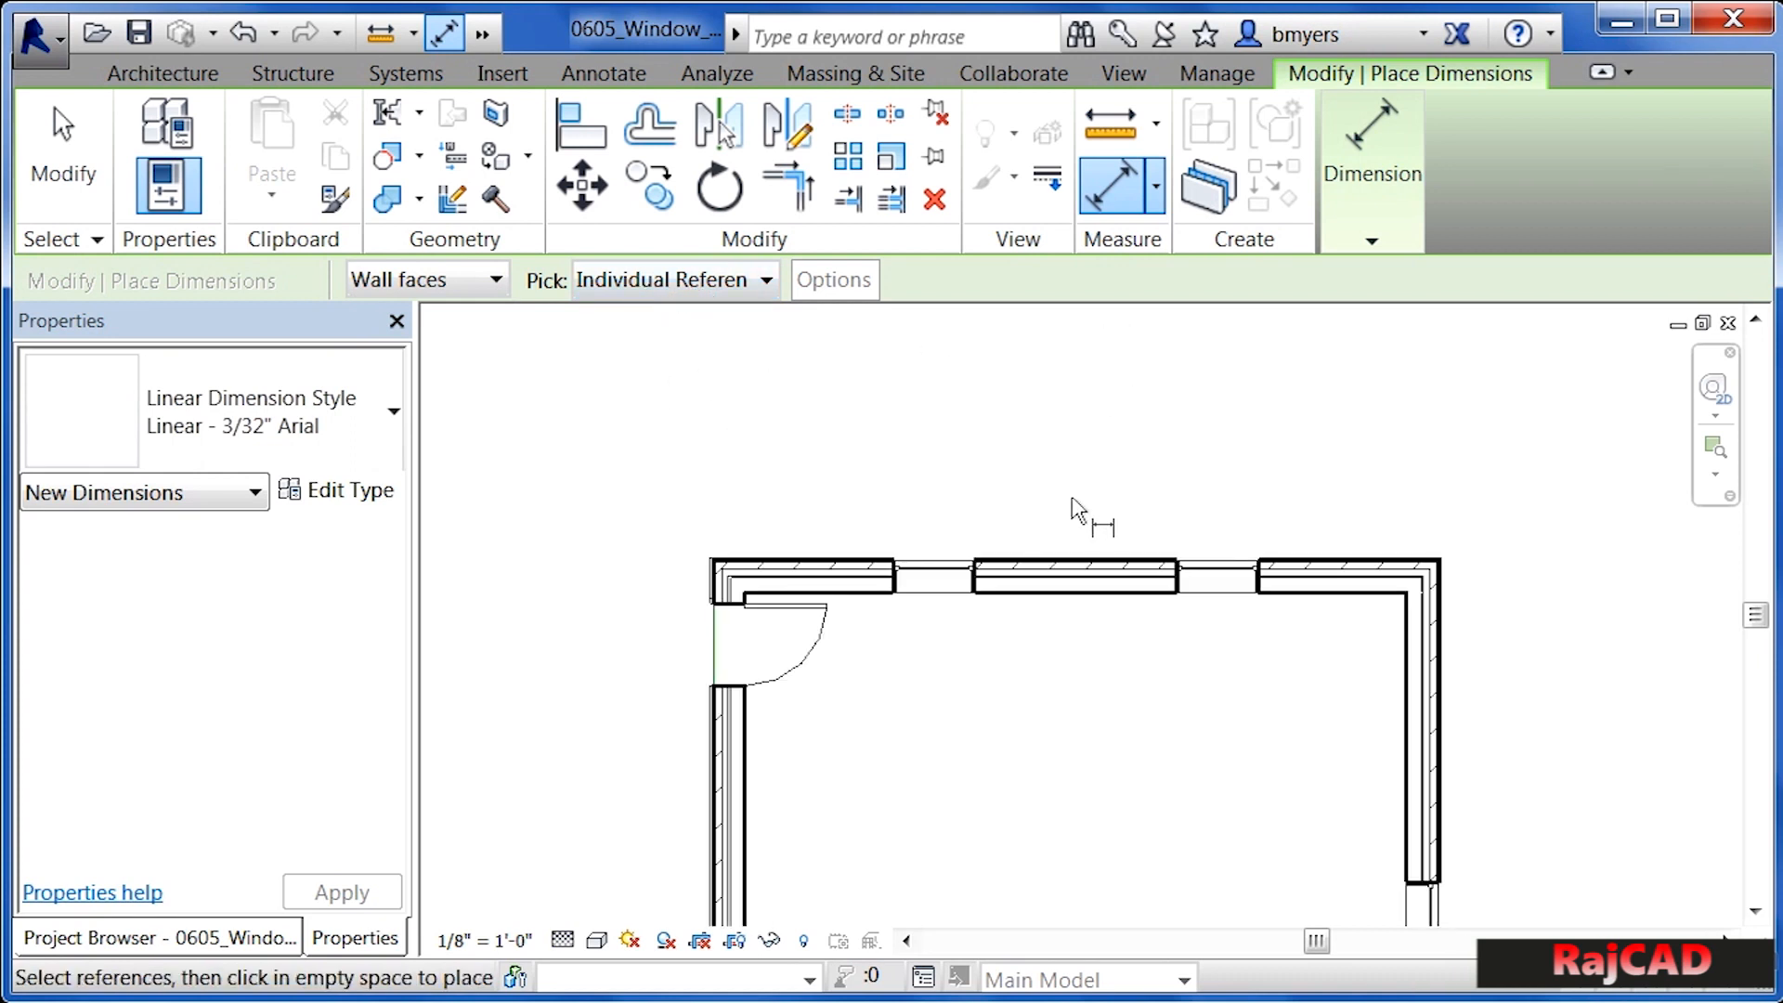
scroll(1042, 520, "up", 3)
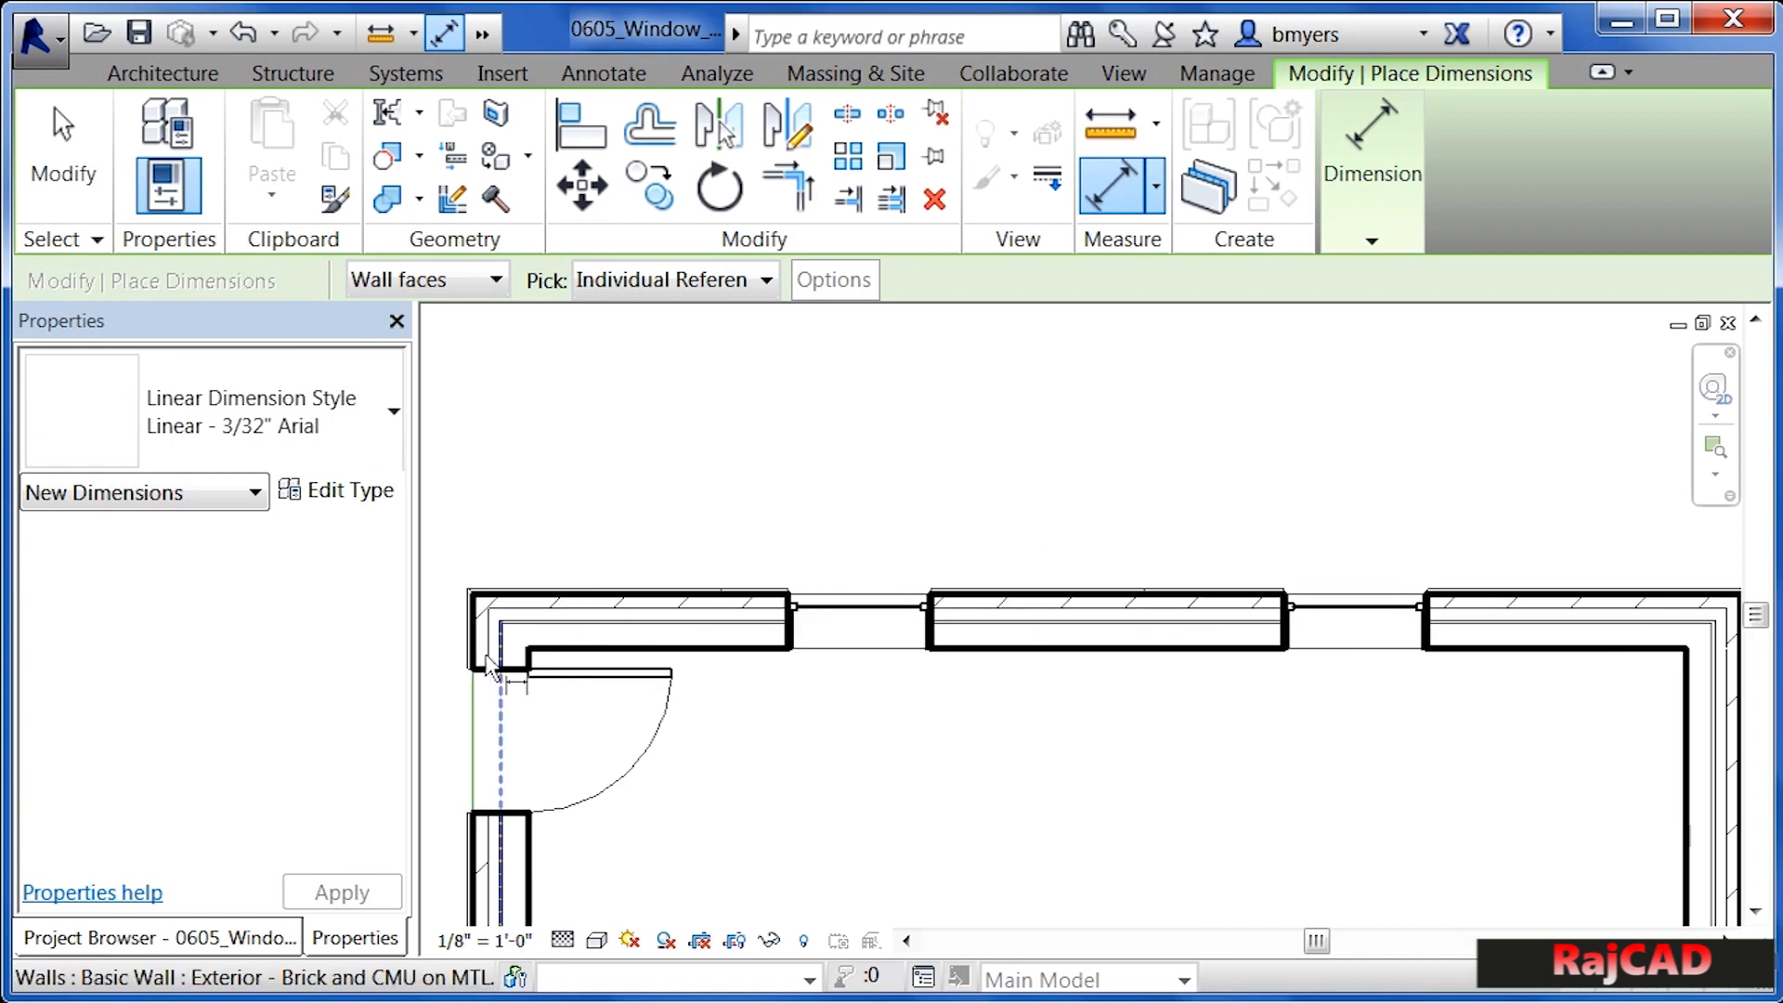
left_click(481, 643)
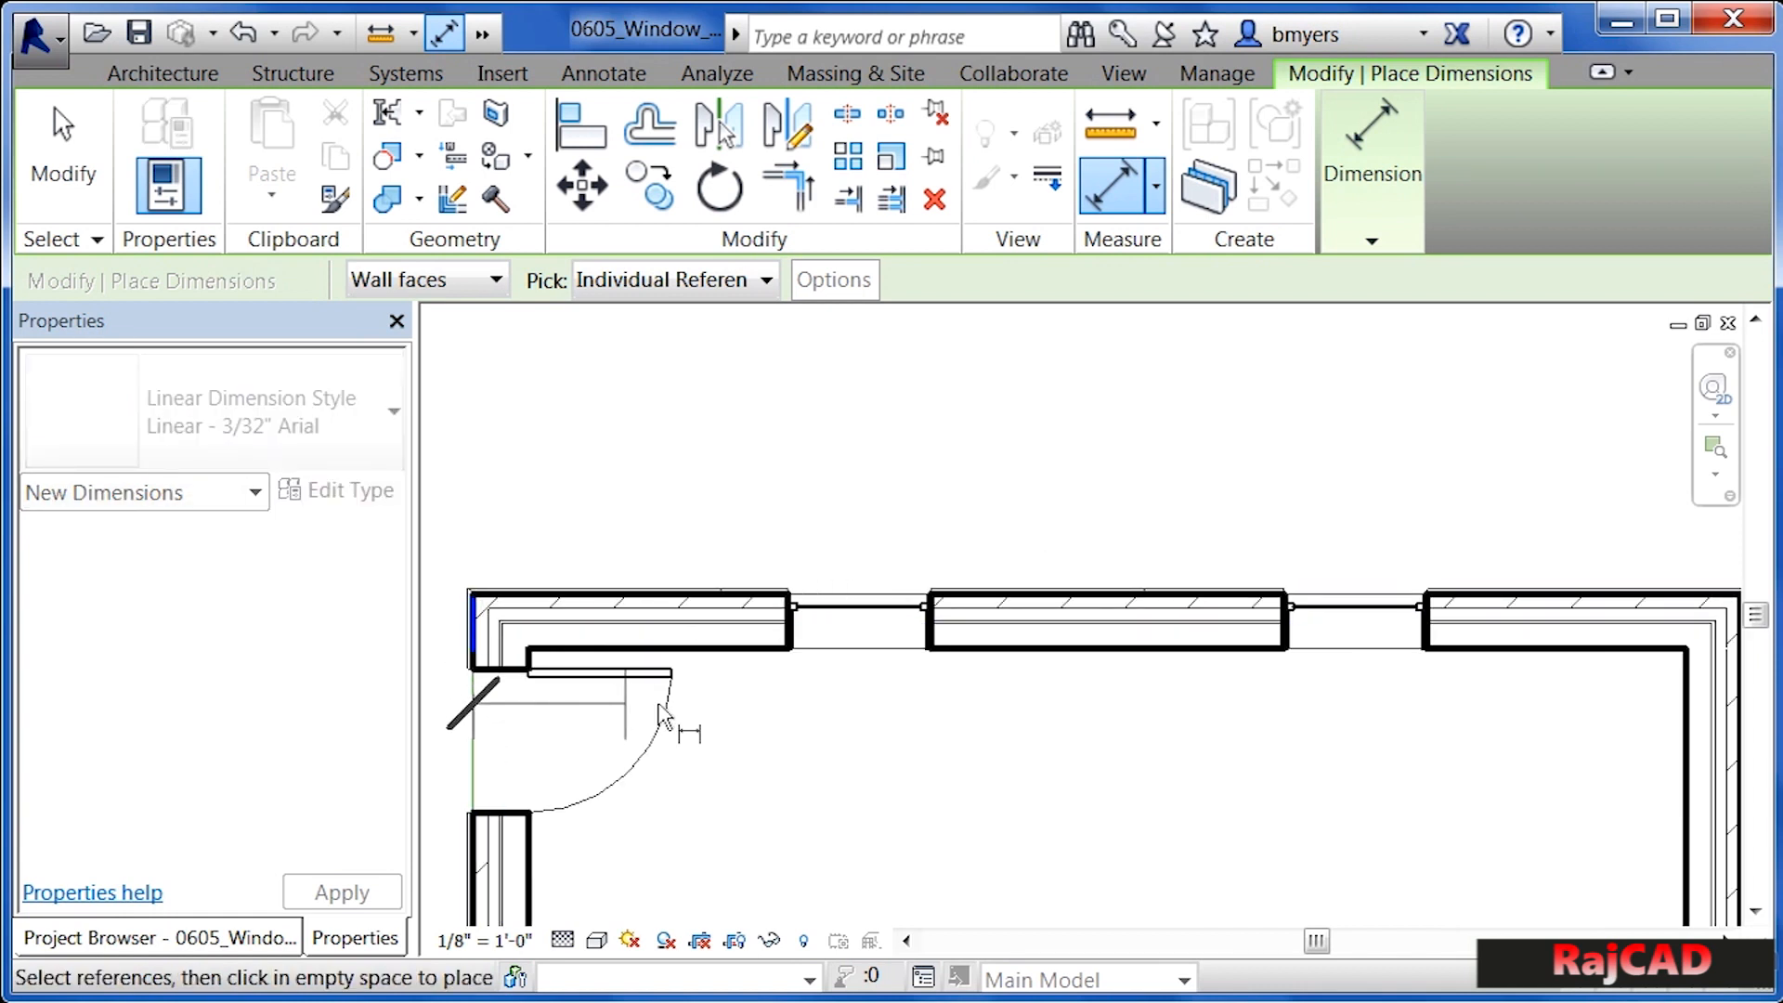
left_click(863, 630)
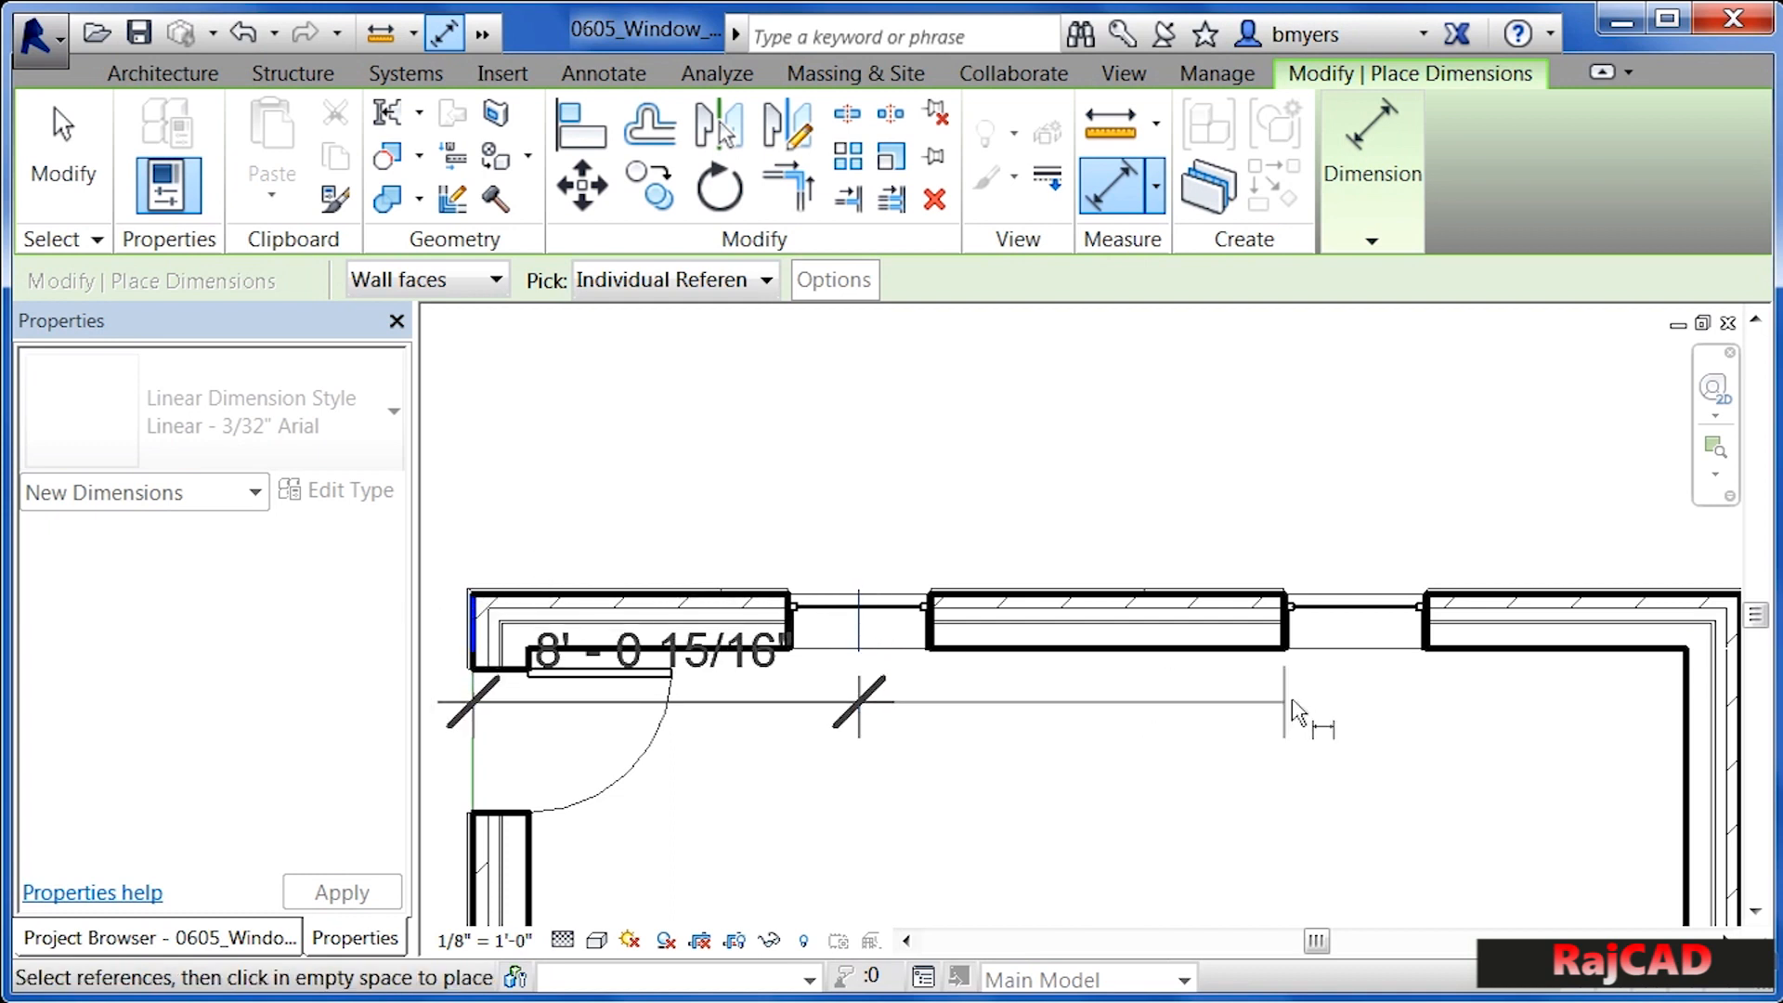
left_click(1354, 615)
scroll(583, 554, "down", 3)
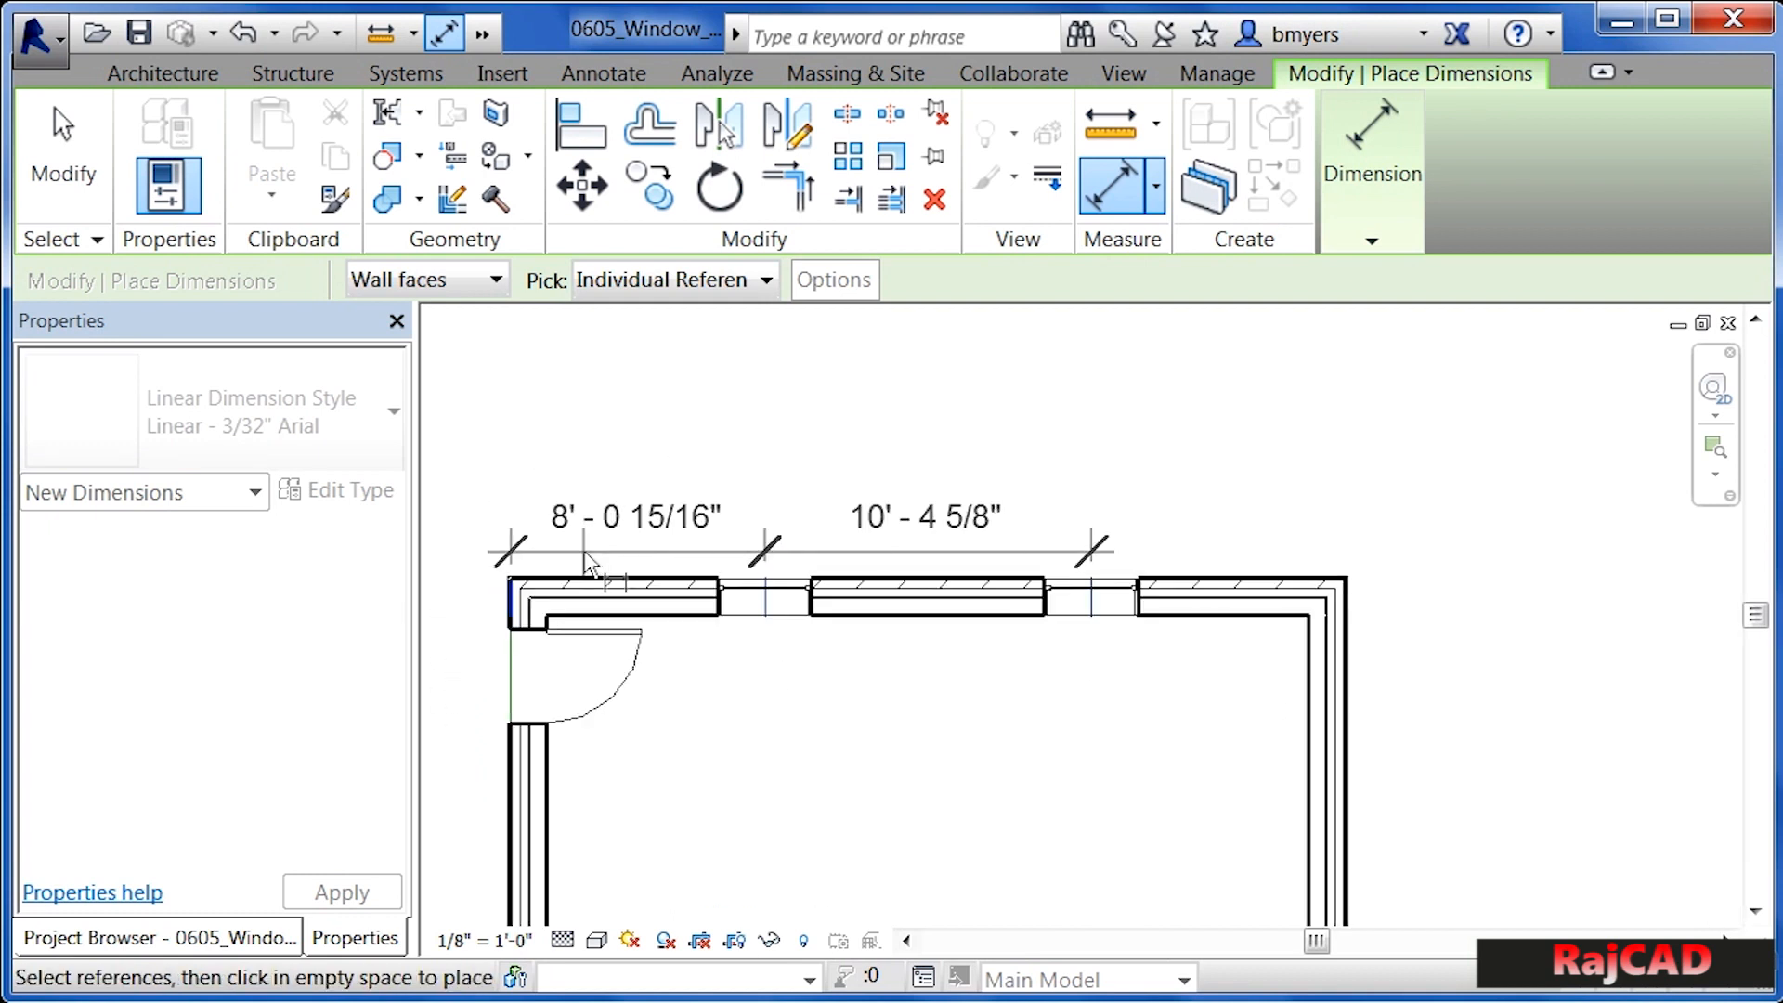
scroll(1374, 583, "up", 2)
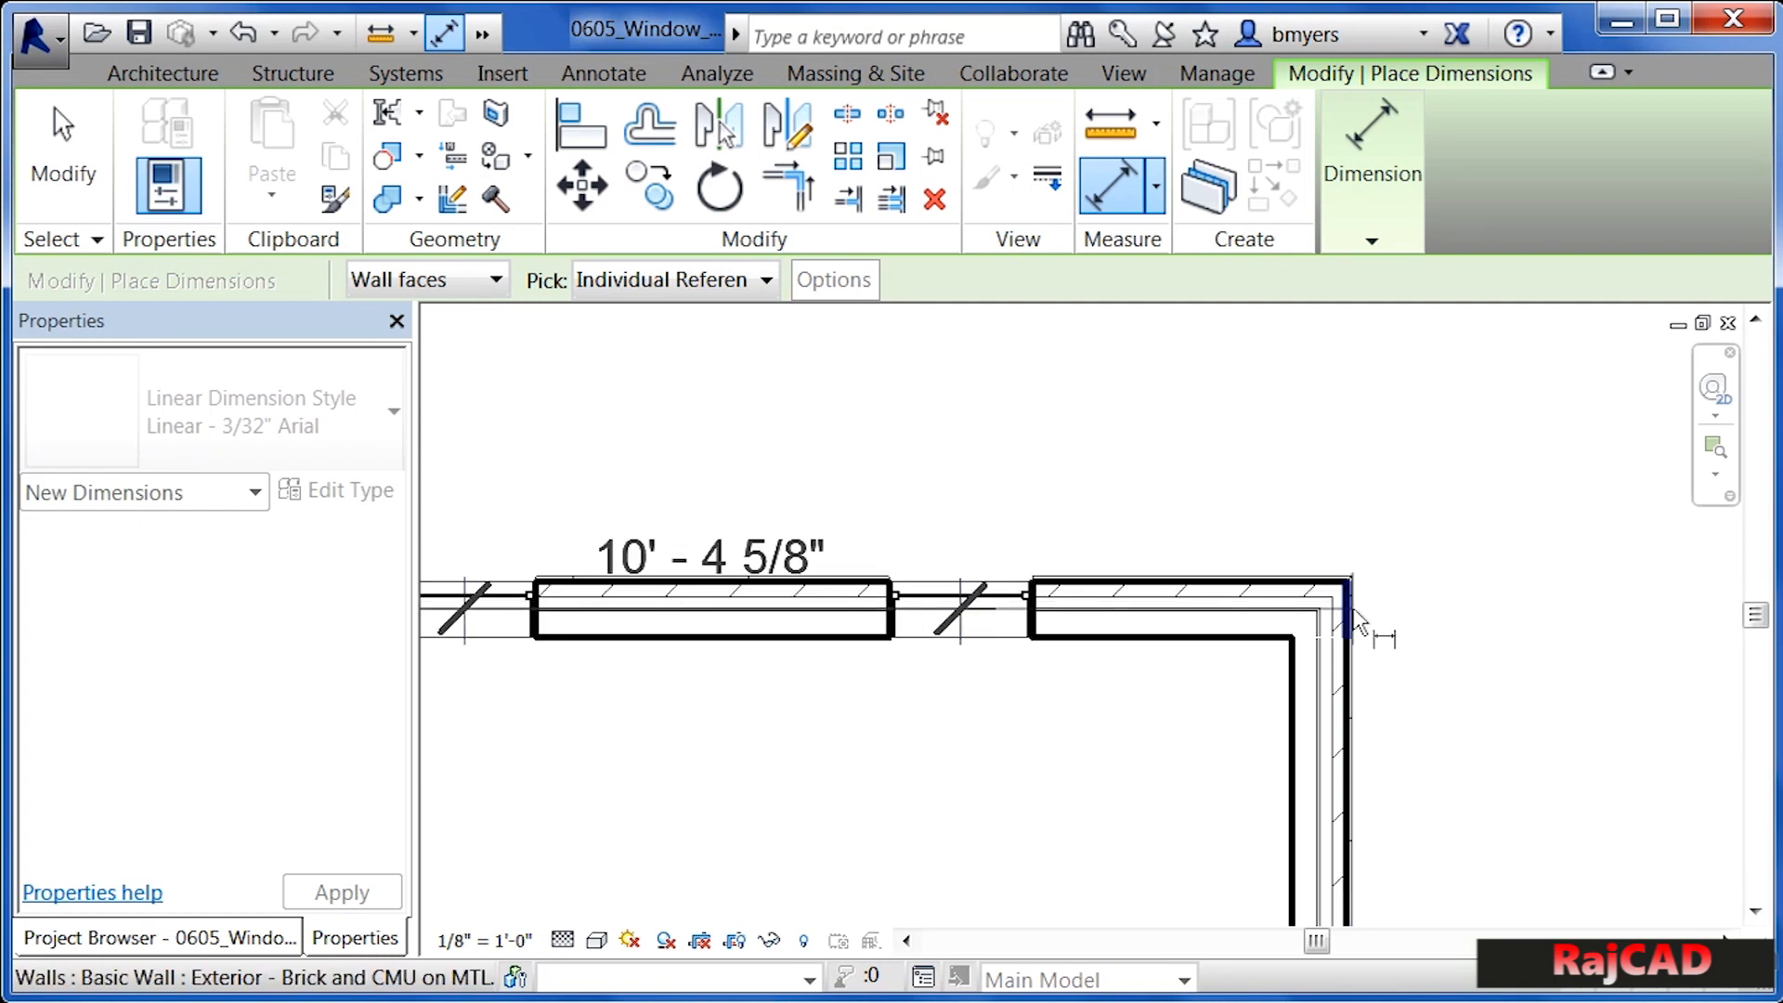
left_click(1354, 618)
scroll(1490, 634, "down", 3)
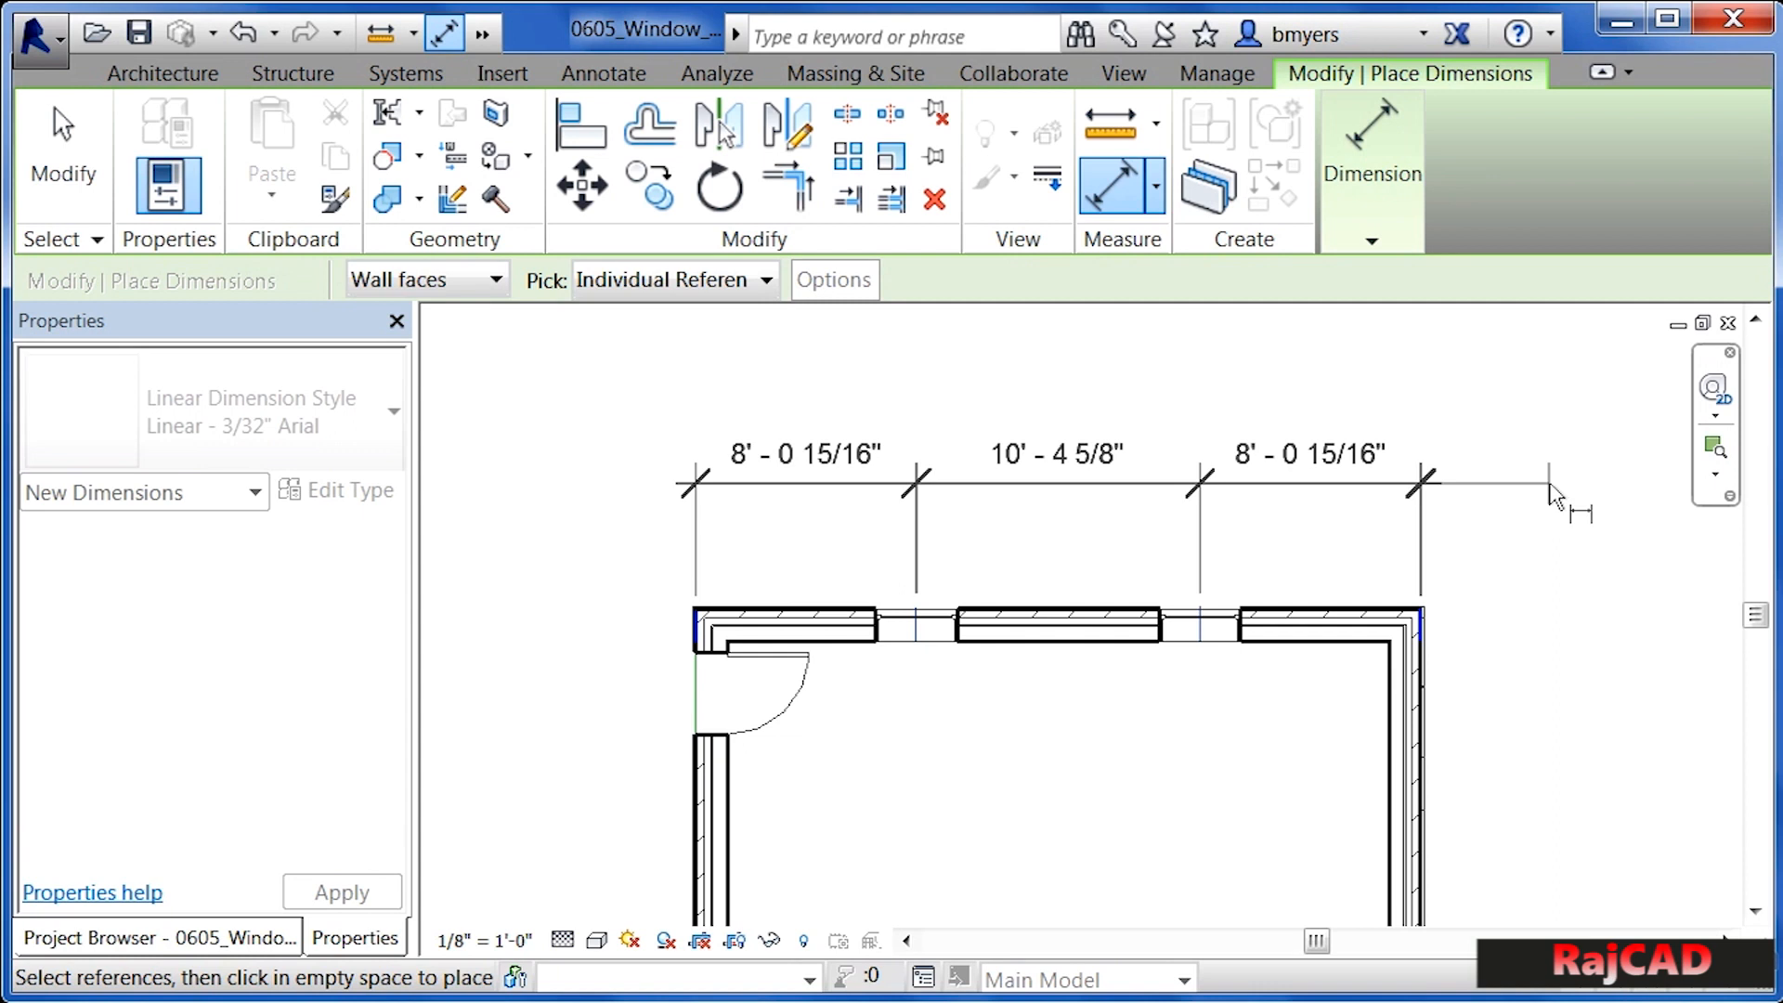
left_click(1549, 496)
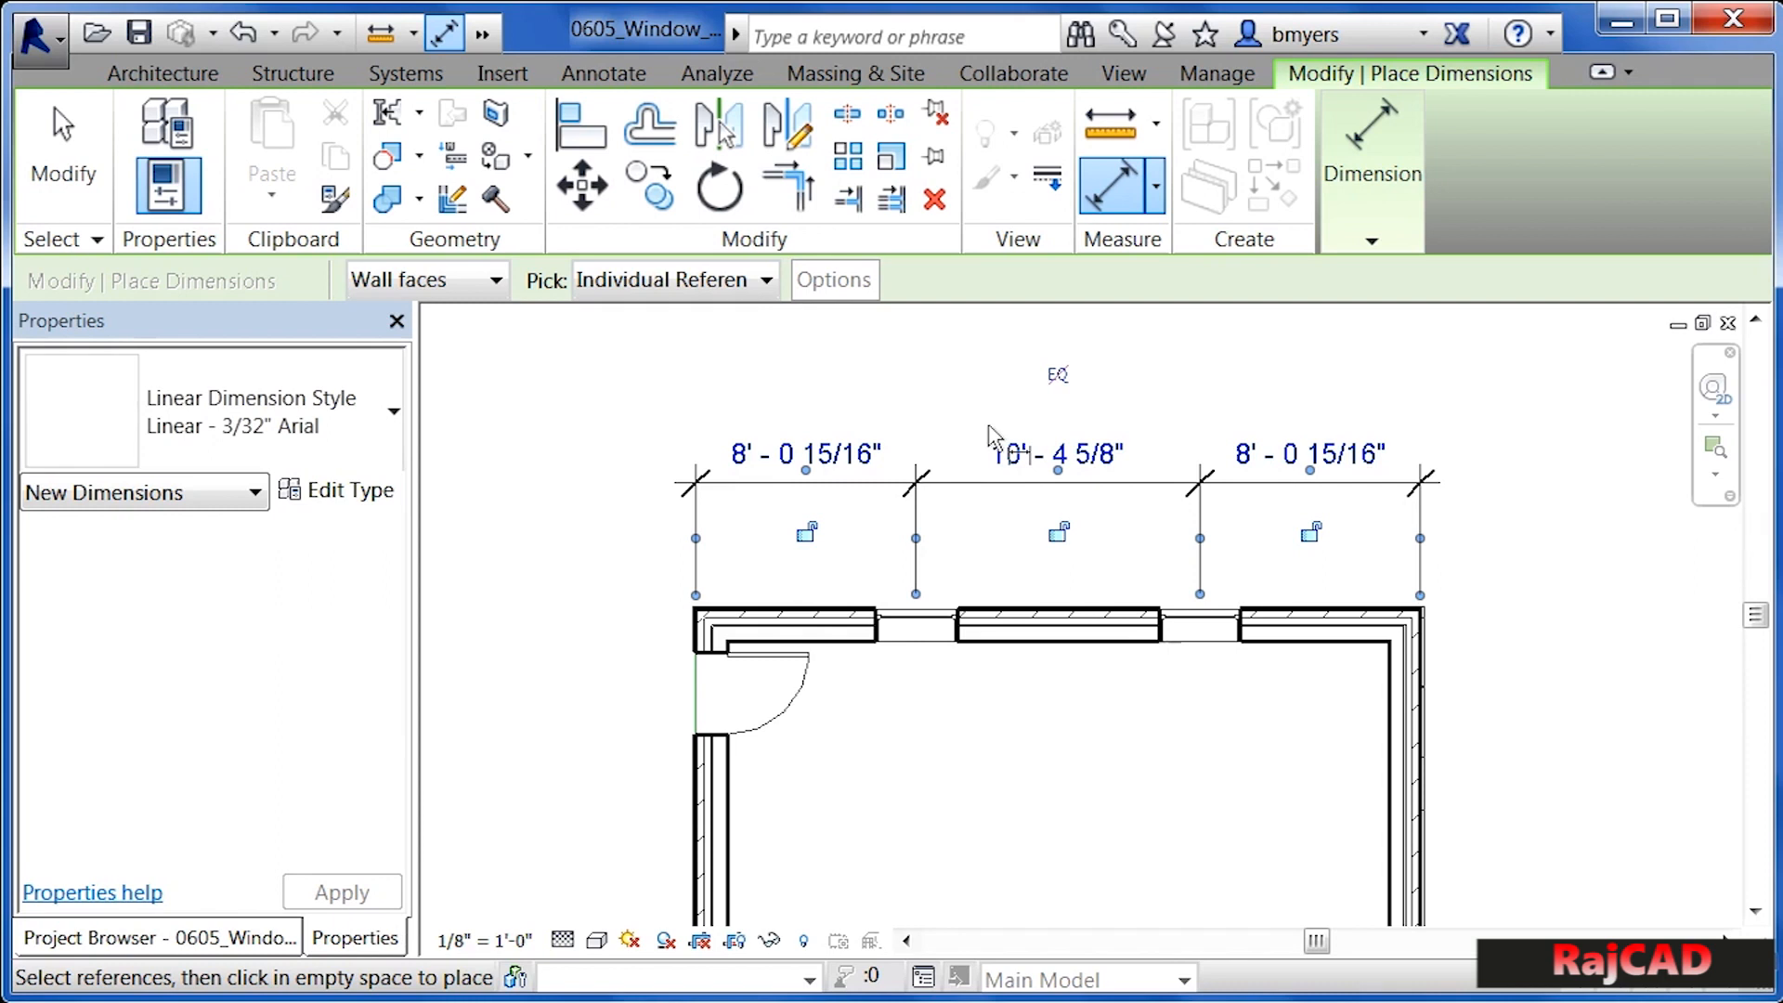
Apply the EQ constraint to the dimension string to space both north wall windows equally, and end dimensioning
left_click(1059, 376)
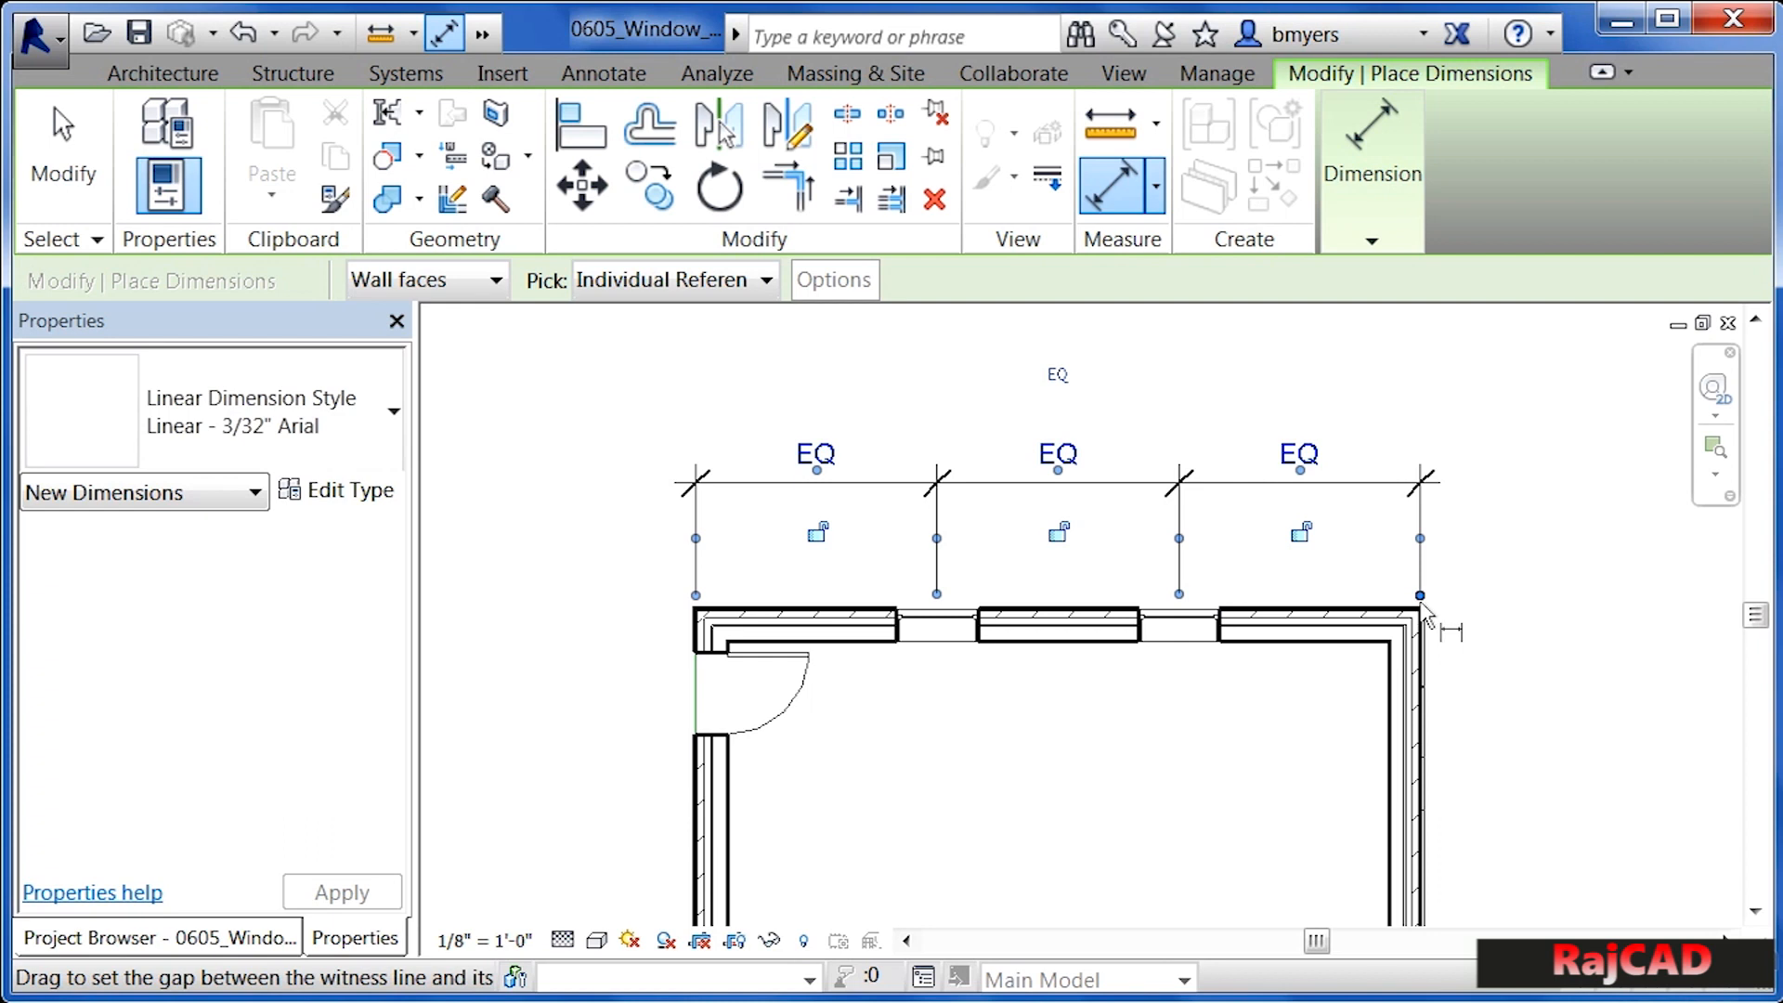
left_click(1508, 710)
key("Escape")
key("Escape")
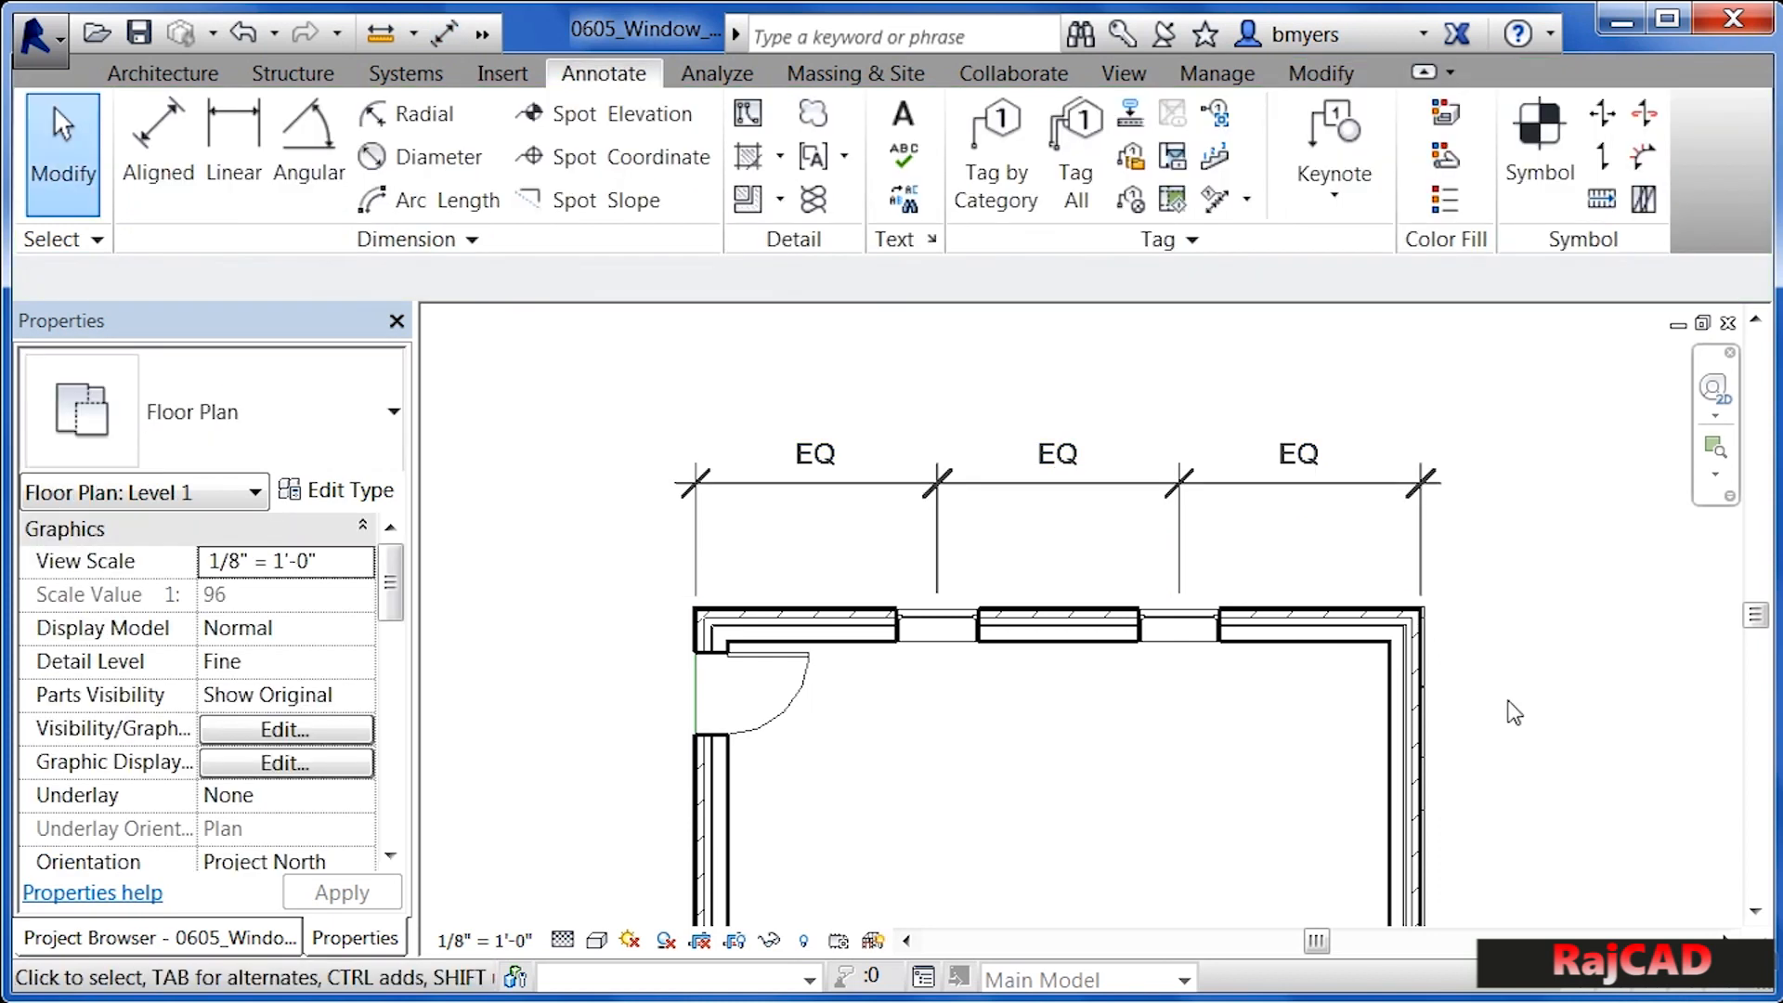
Set the north wall dimension string's Equality Display to Value and deselect it
left_click(1042, 499)
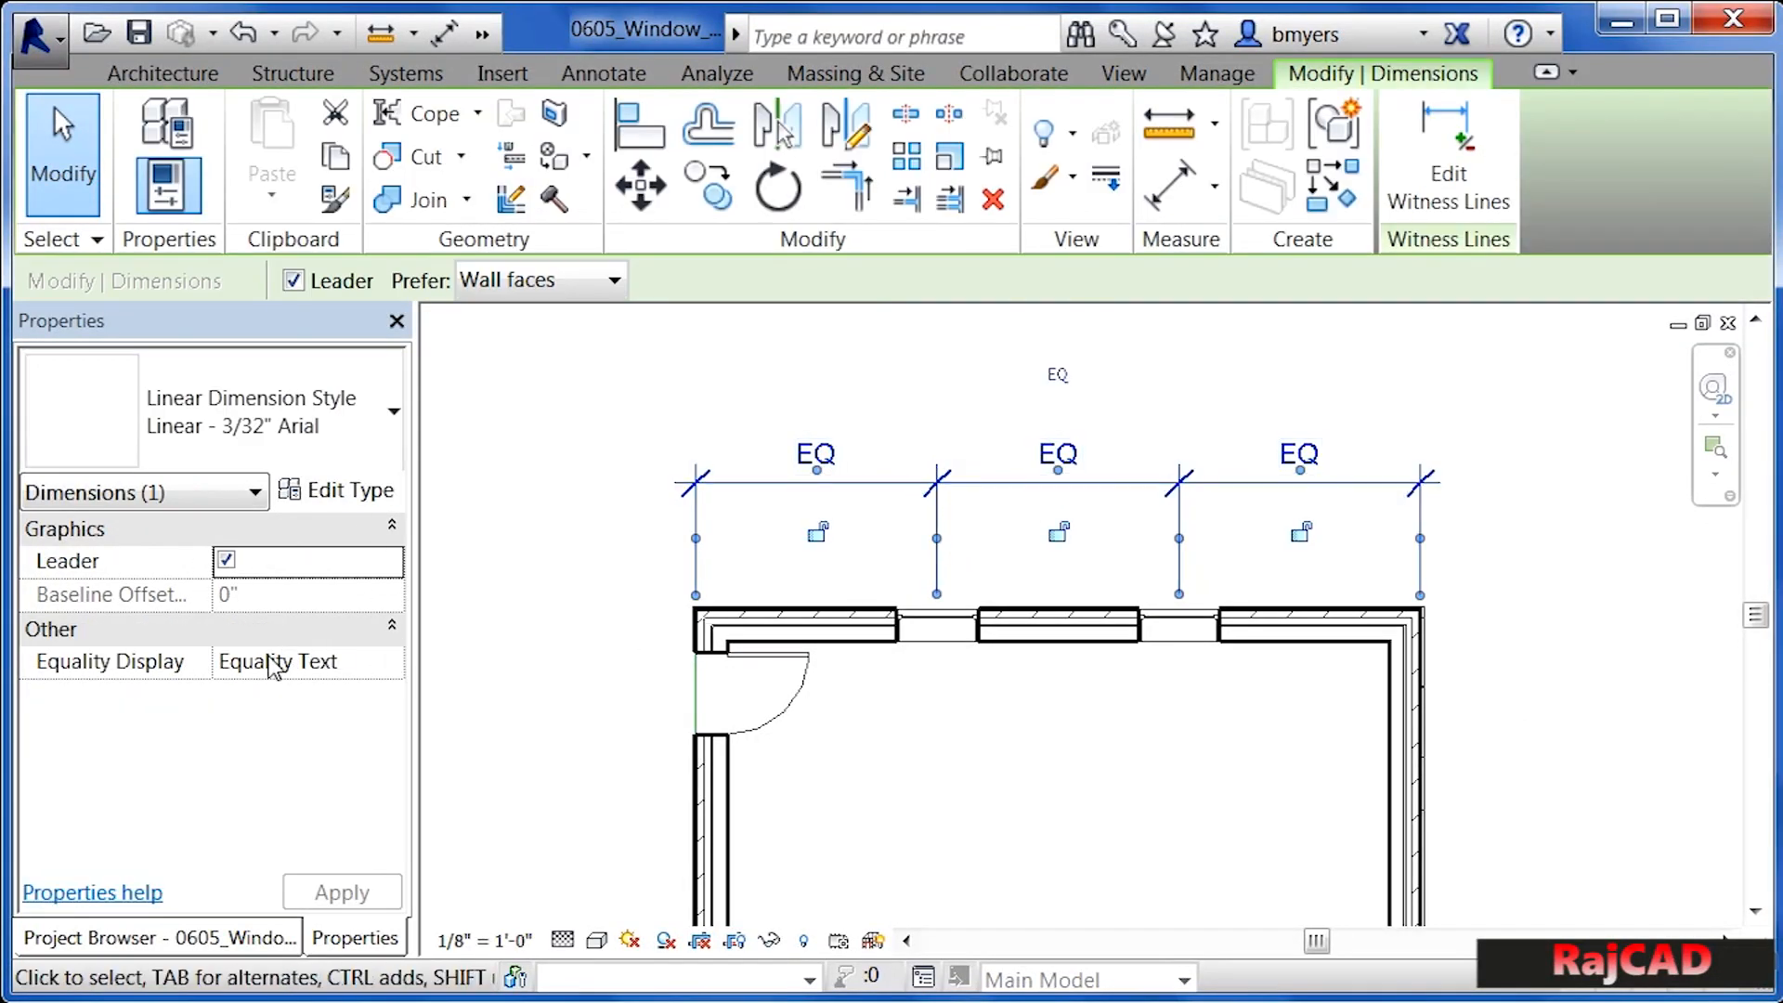
left_click(360, 662)
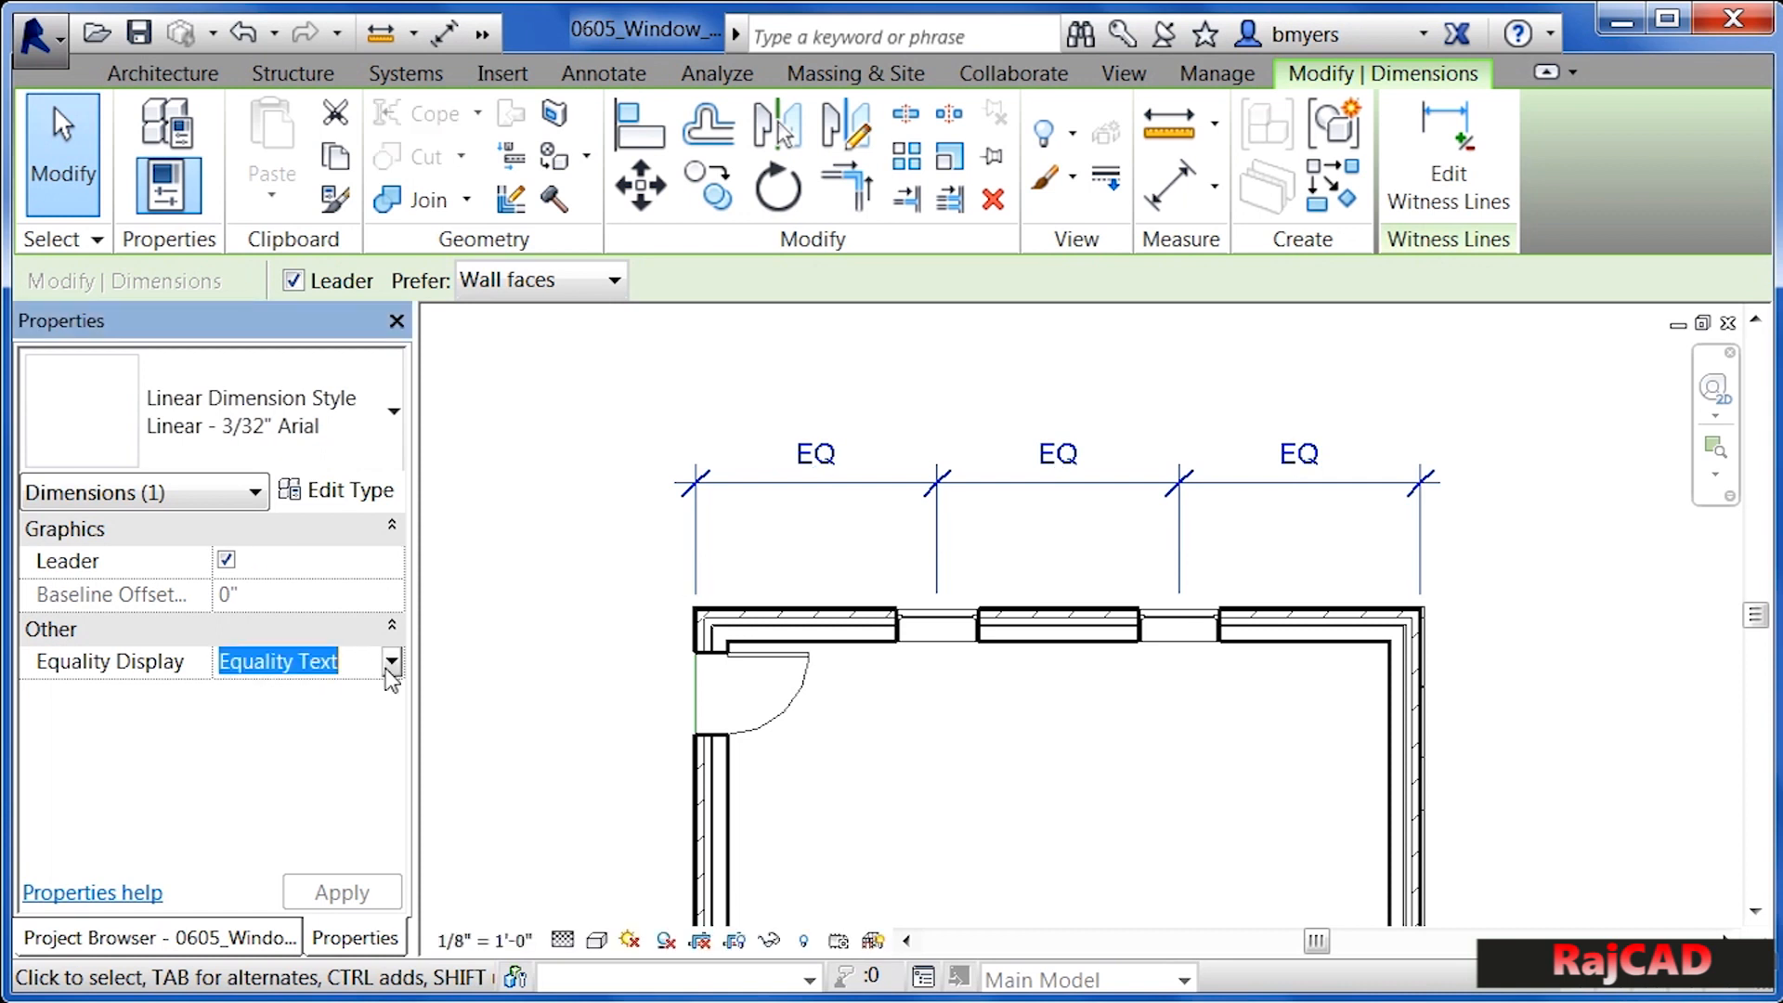
left_click(391, 662)
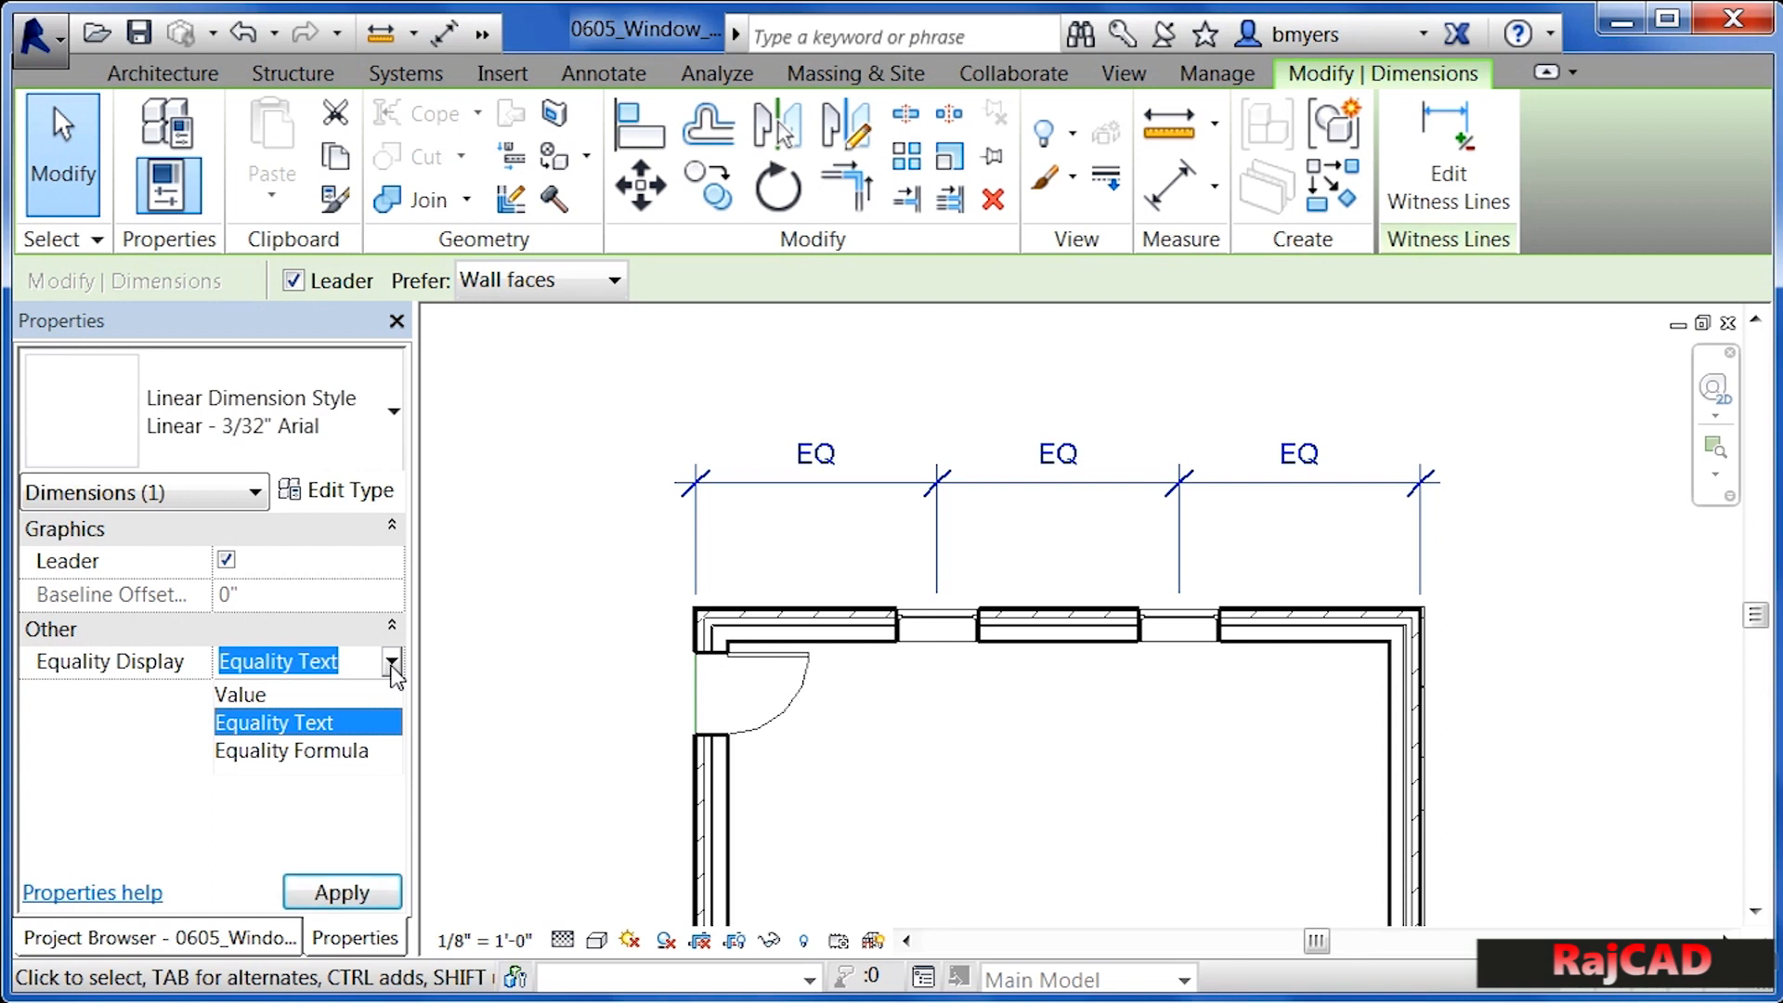
left_click(244, 697)
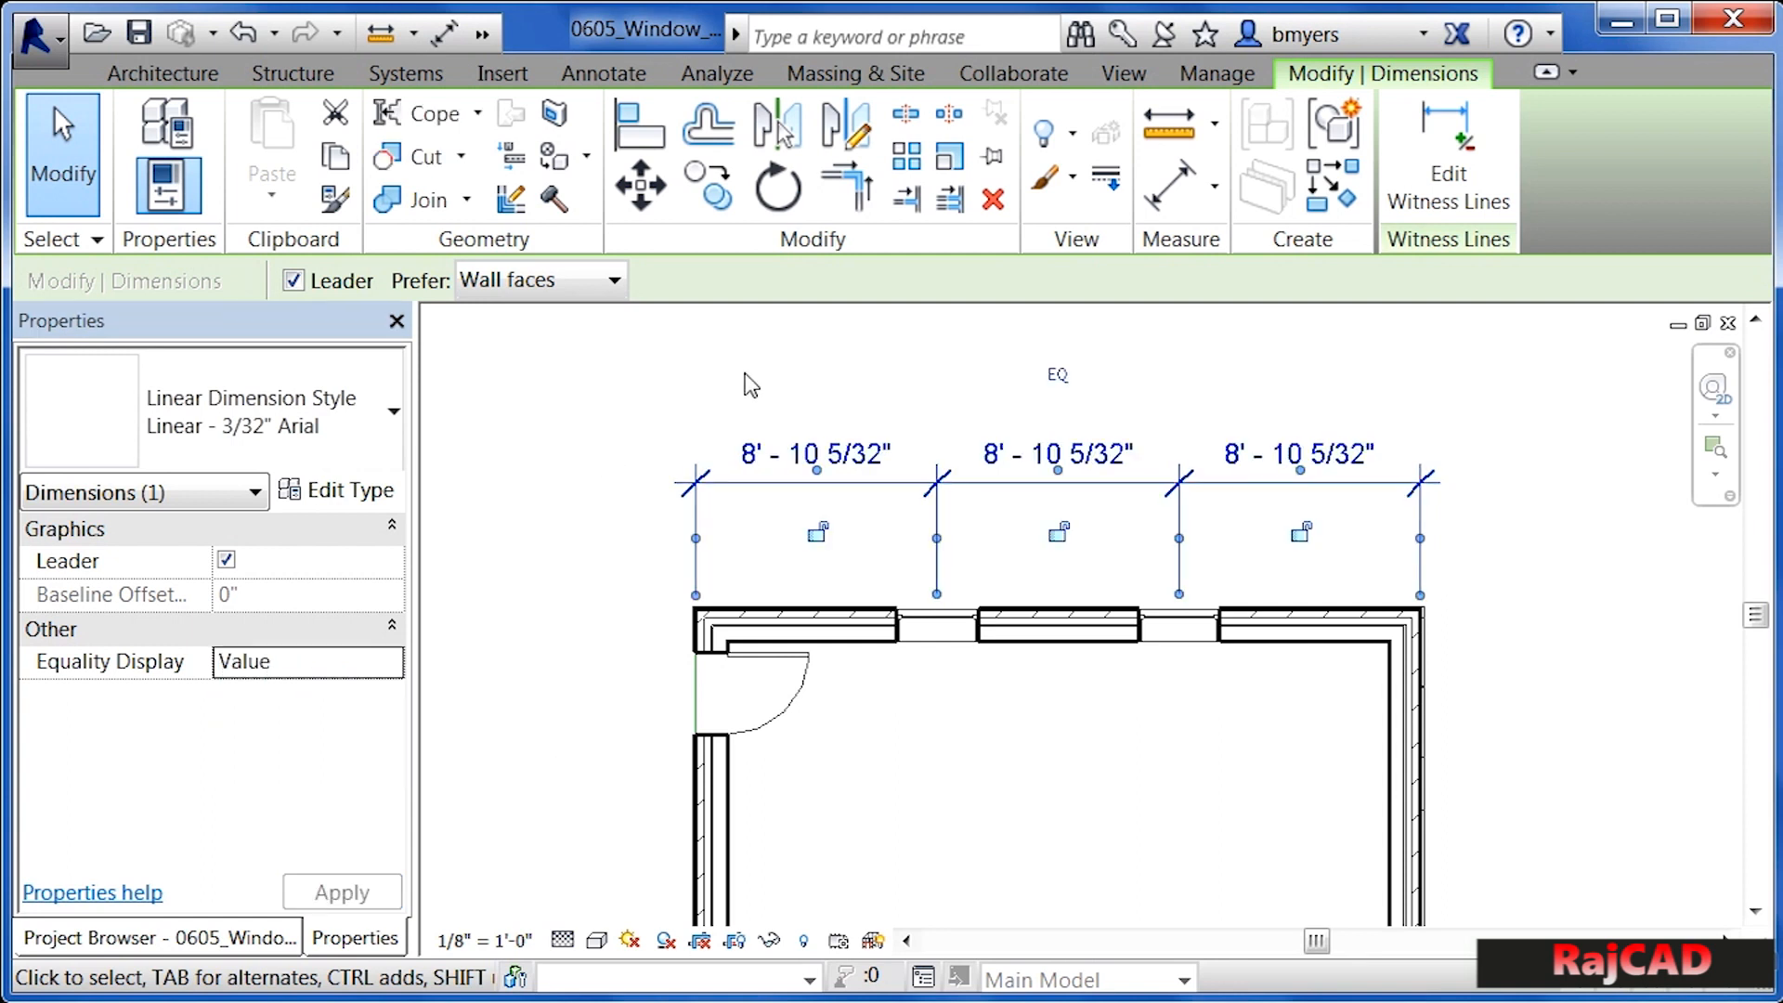
left_click(845, 380)
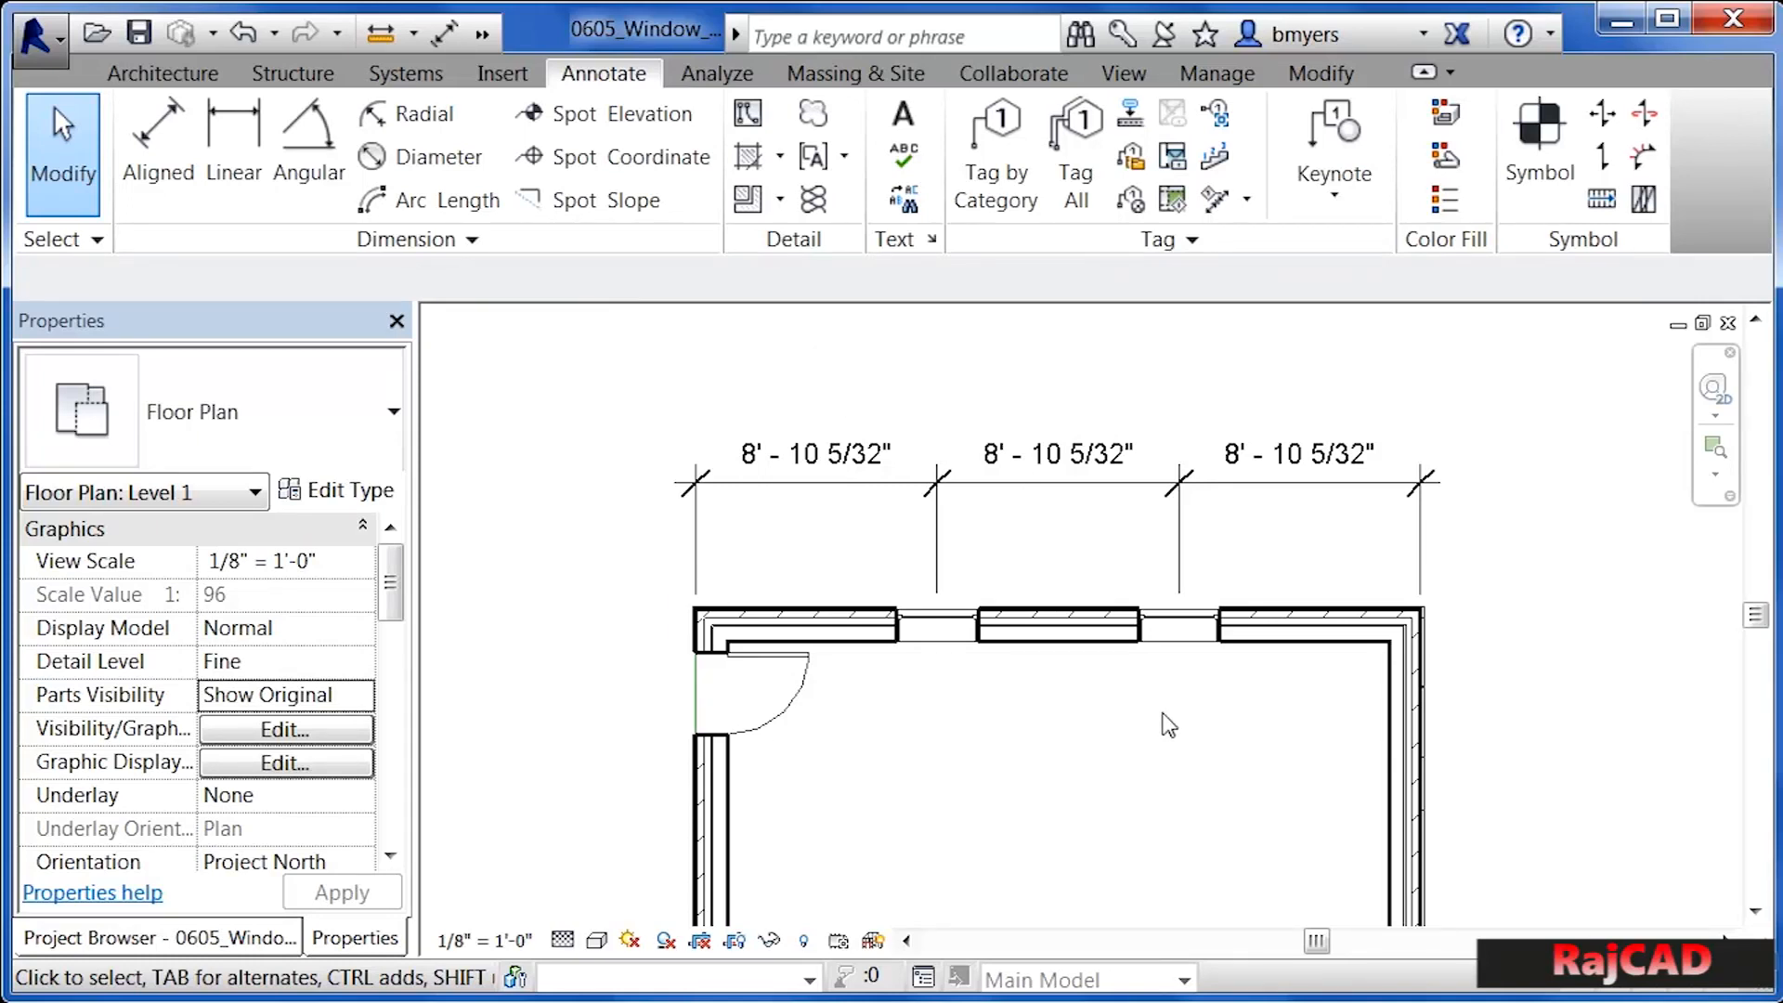
Delete the north wall dimension string while leaving its elements constrained
left_click(849, 494)
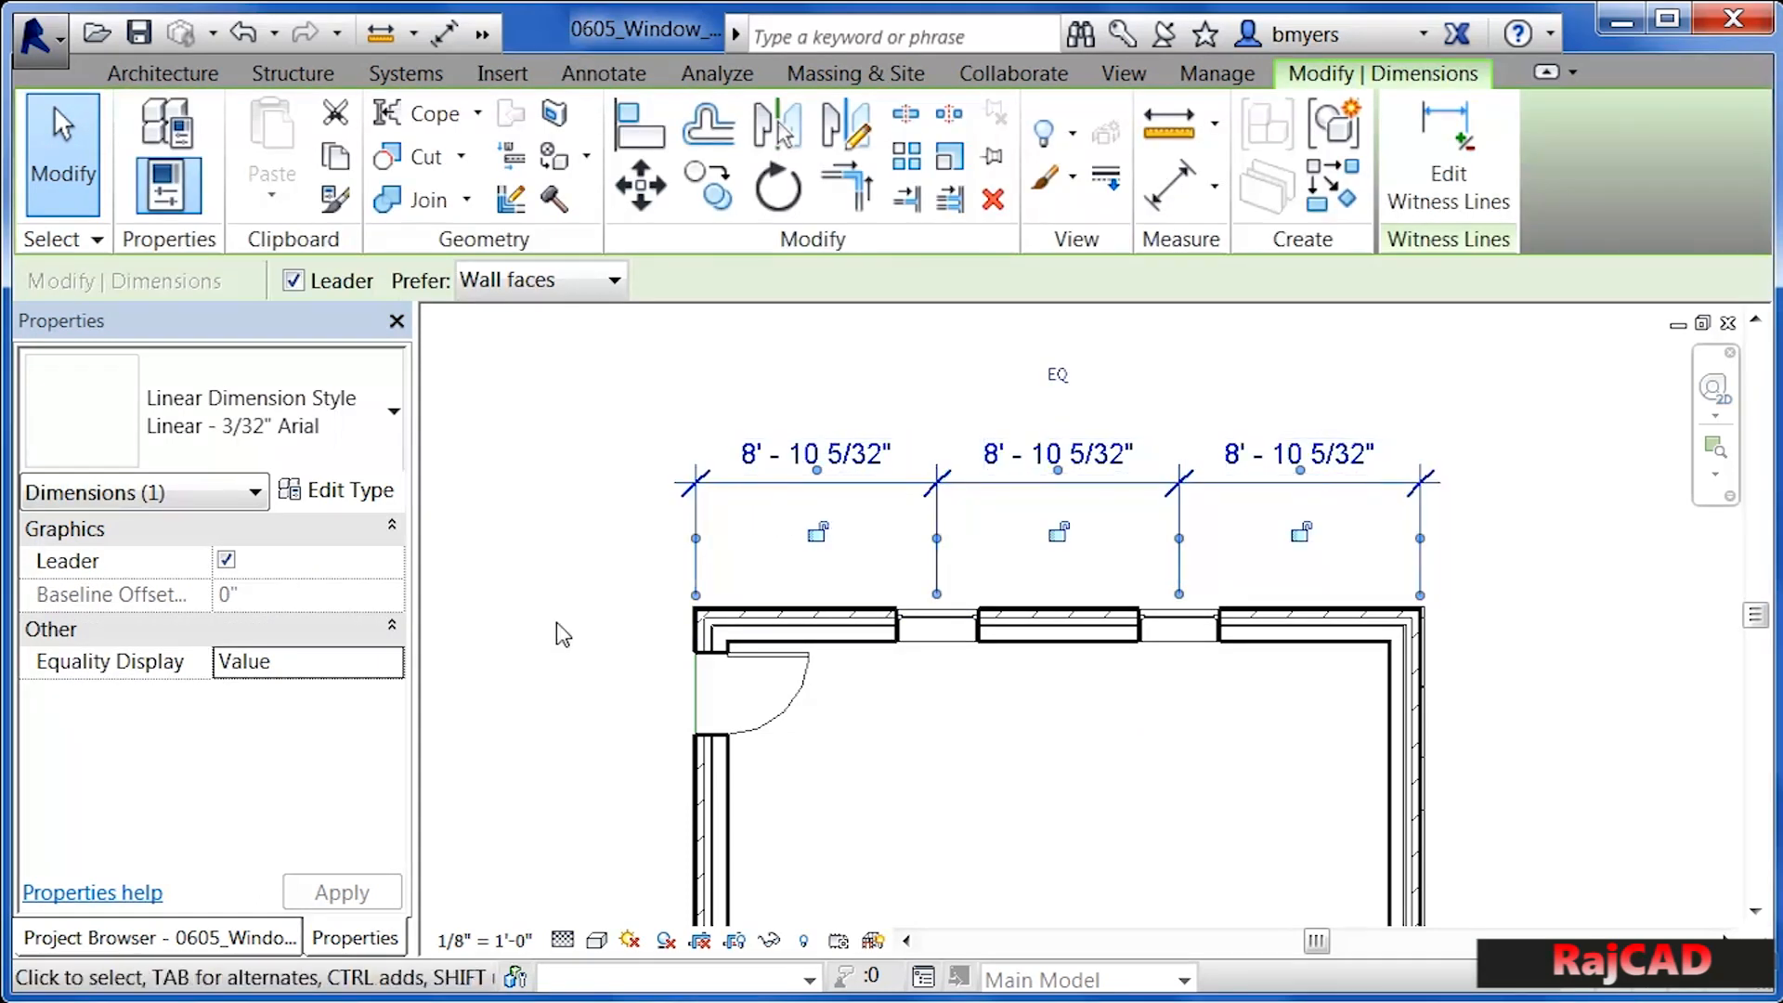
key("Delete")
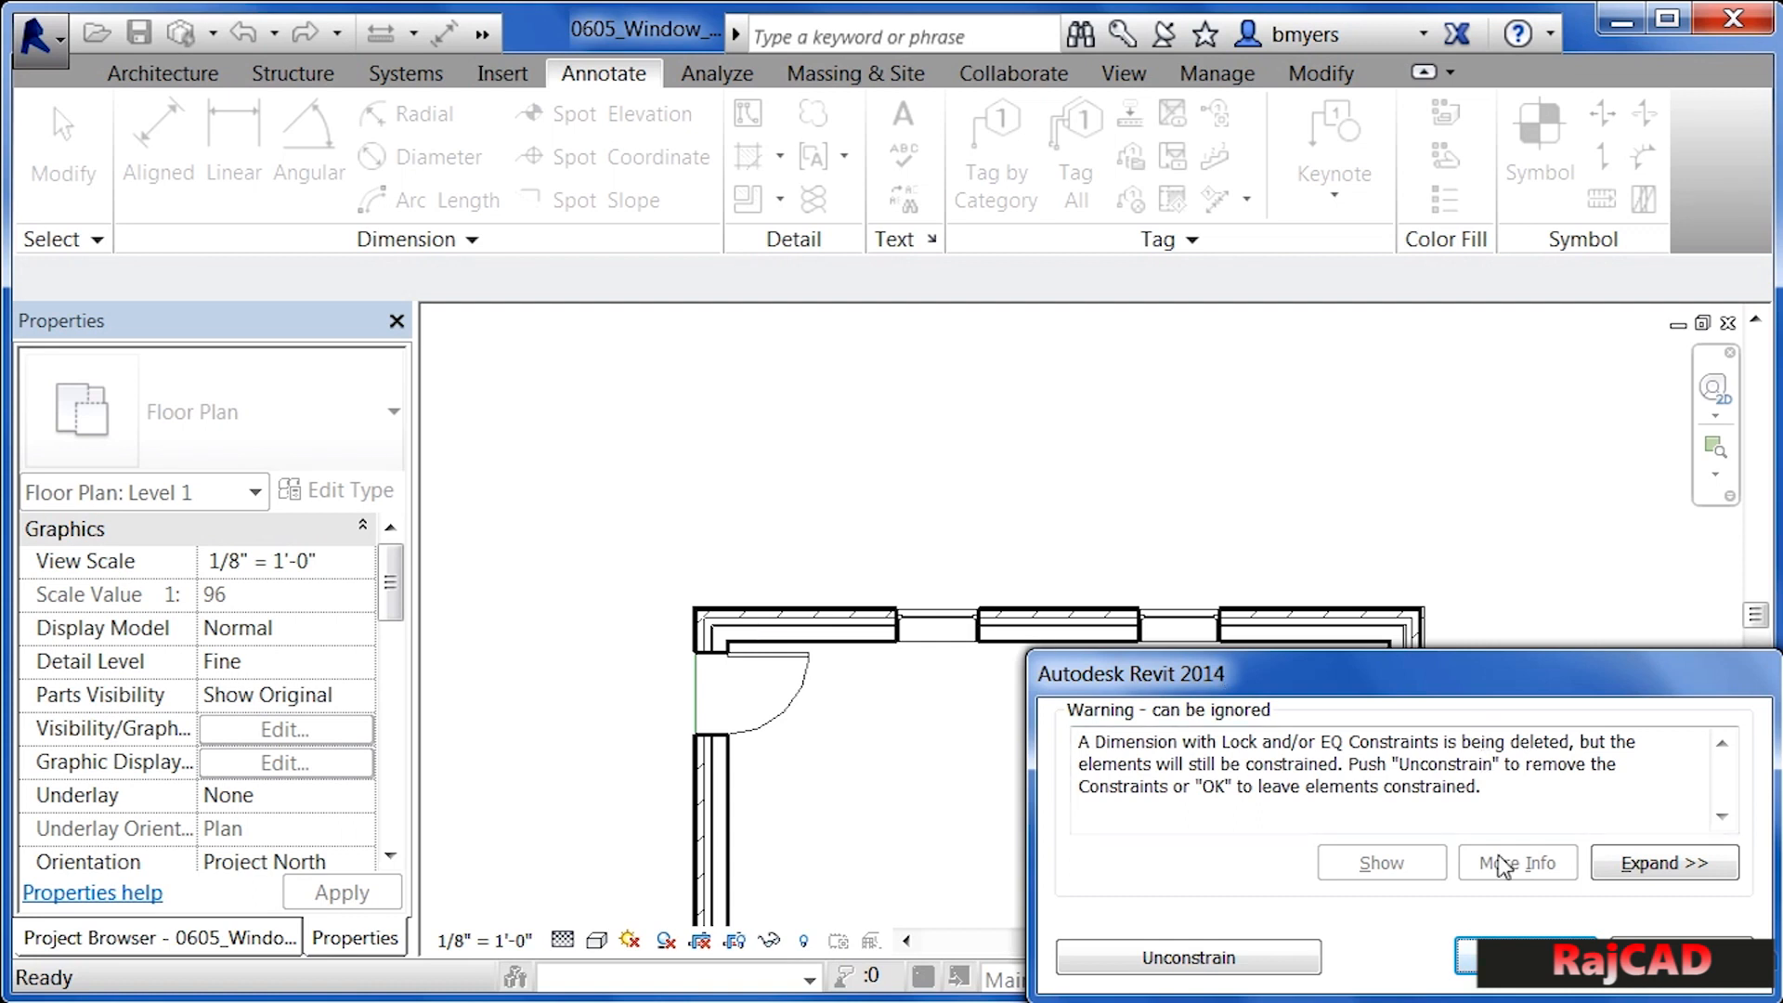
left_click(1523, 957)
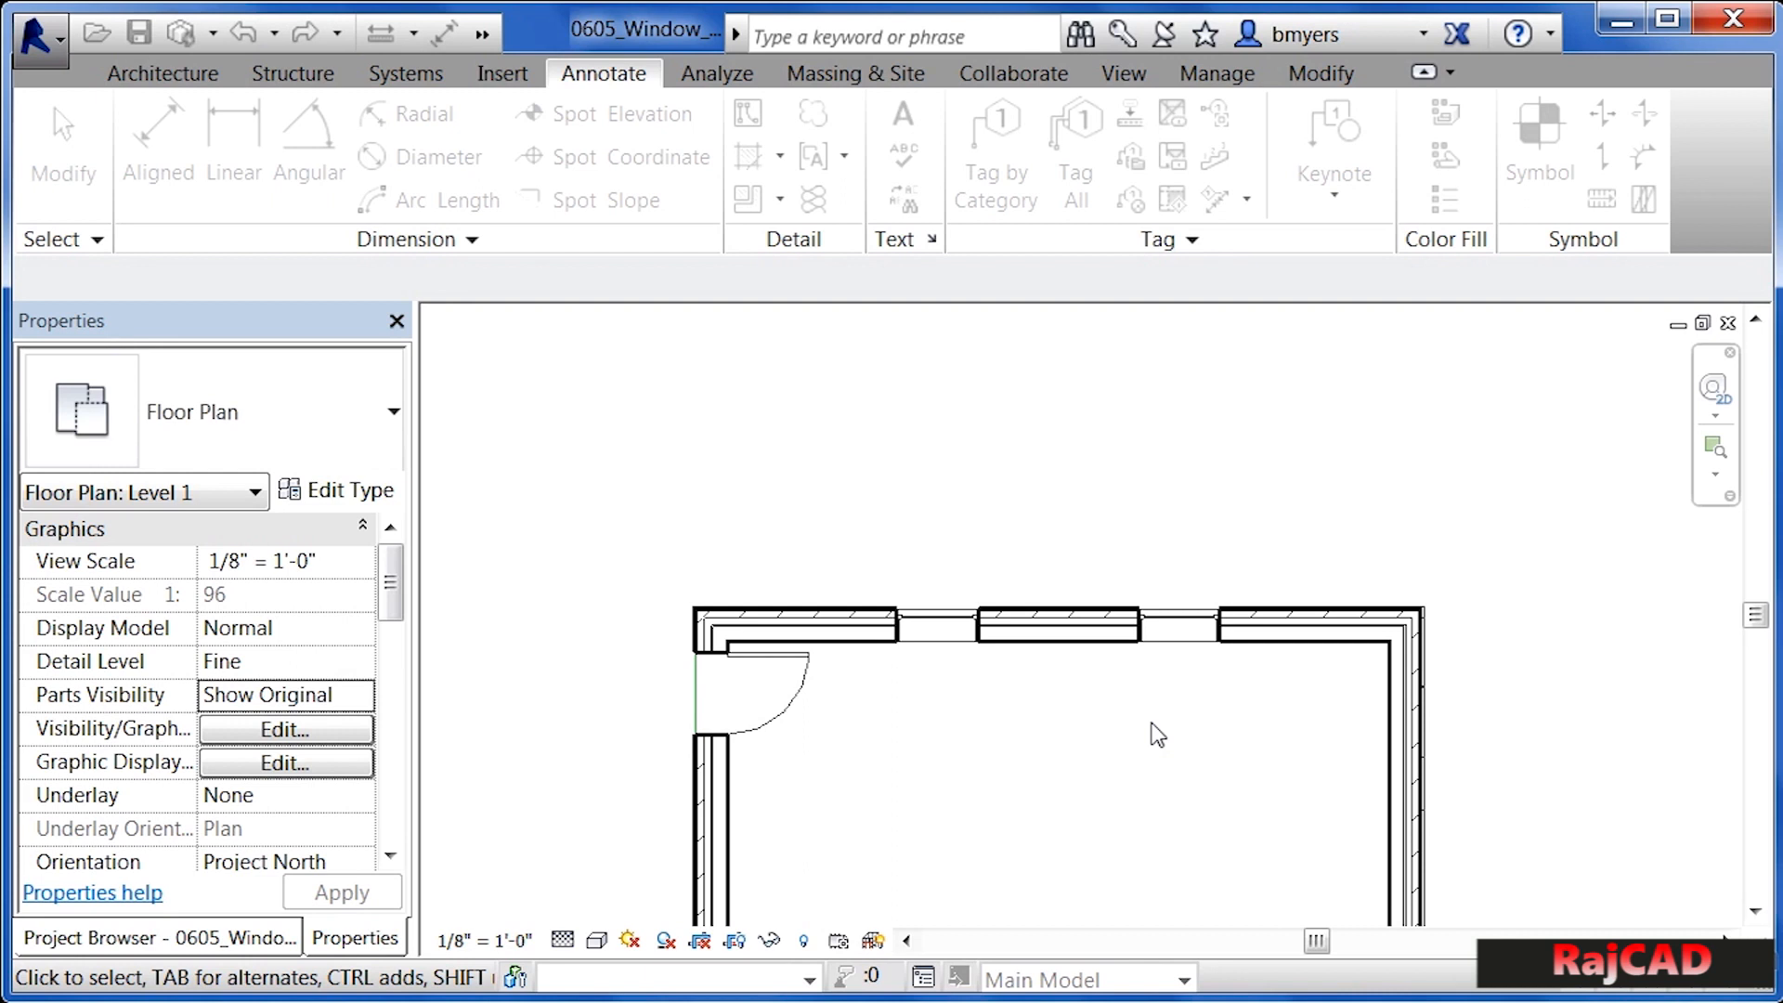
Nudge the detached building's east wall outward to the east to test the equal spacing of the north windows
left_click(1393, 729)
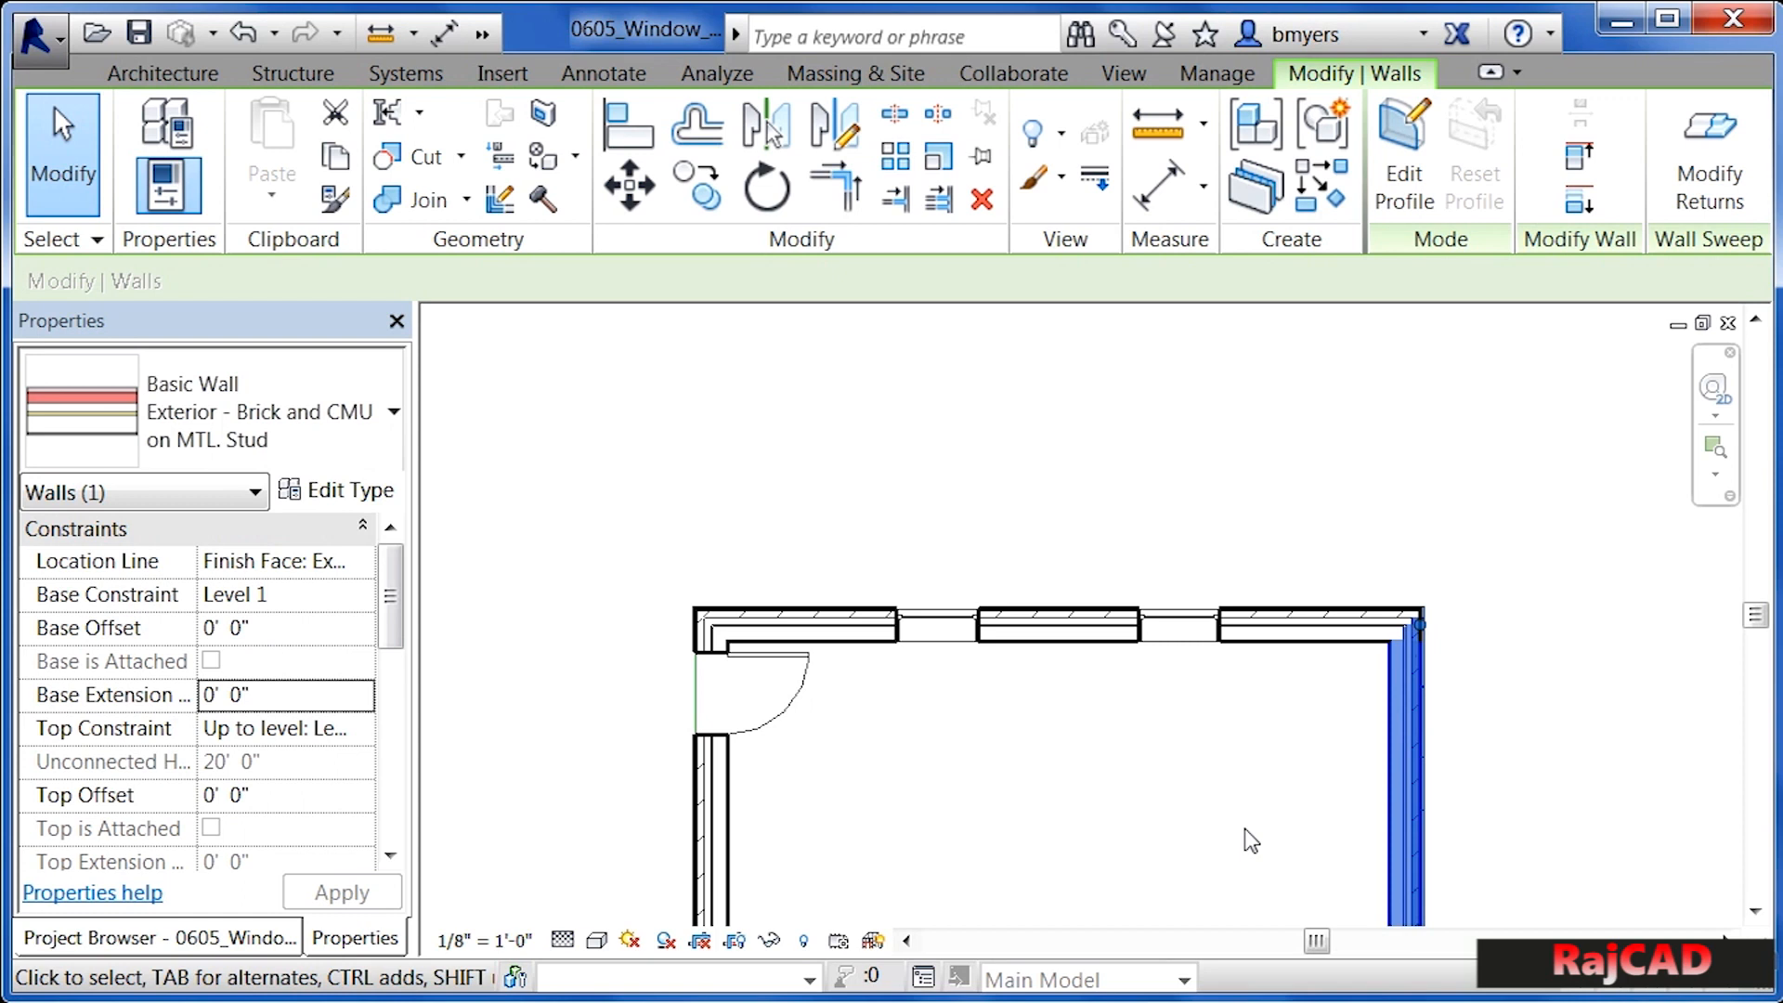
key("Right")
key("Right")
key("Right")
key("Right")
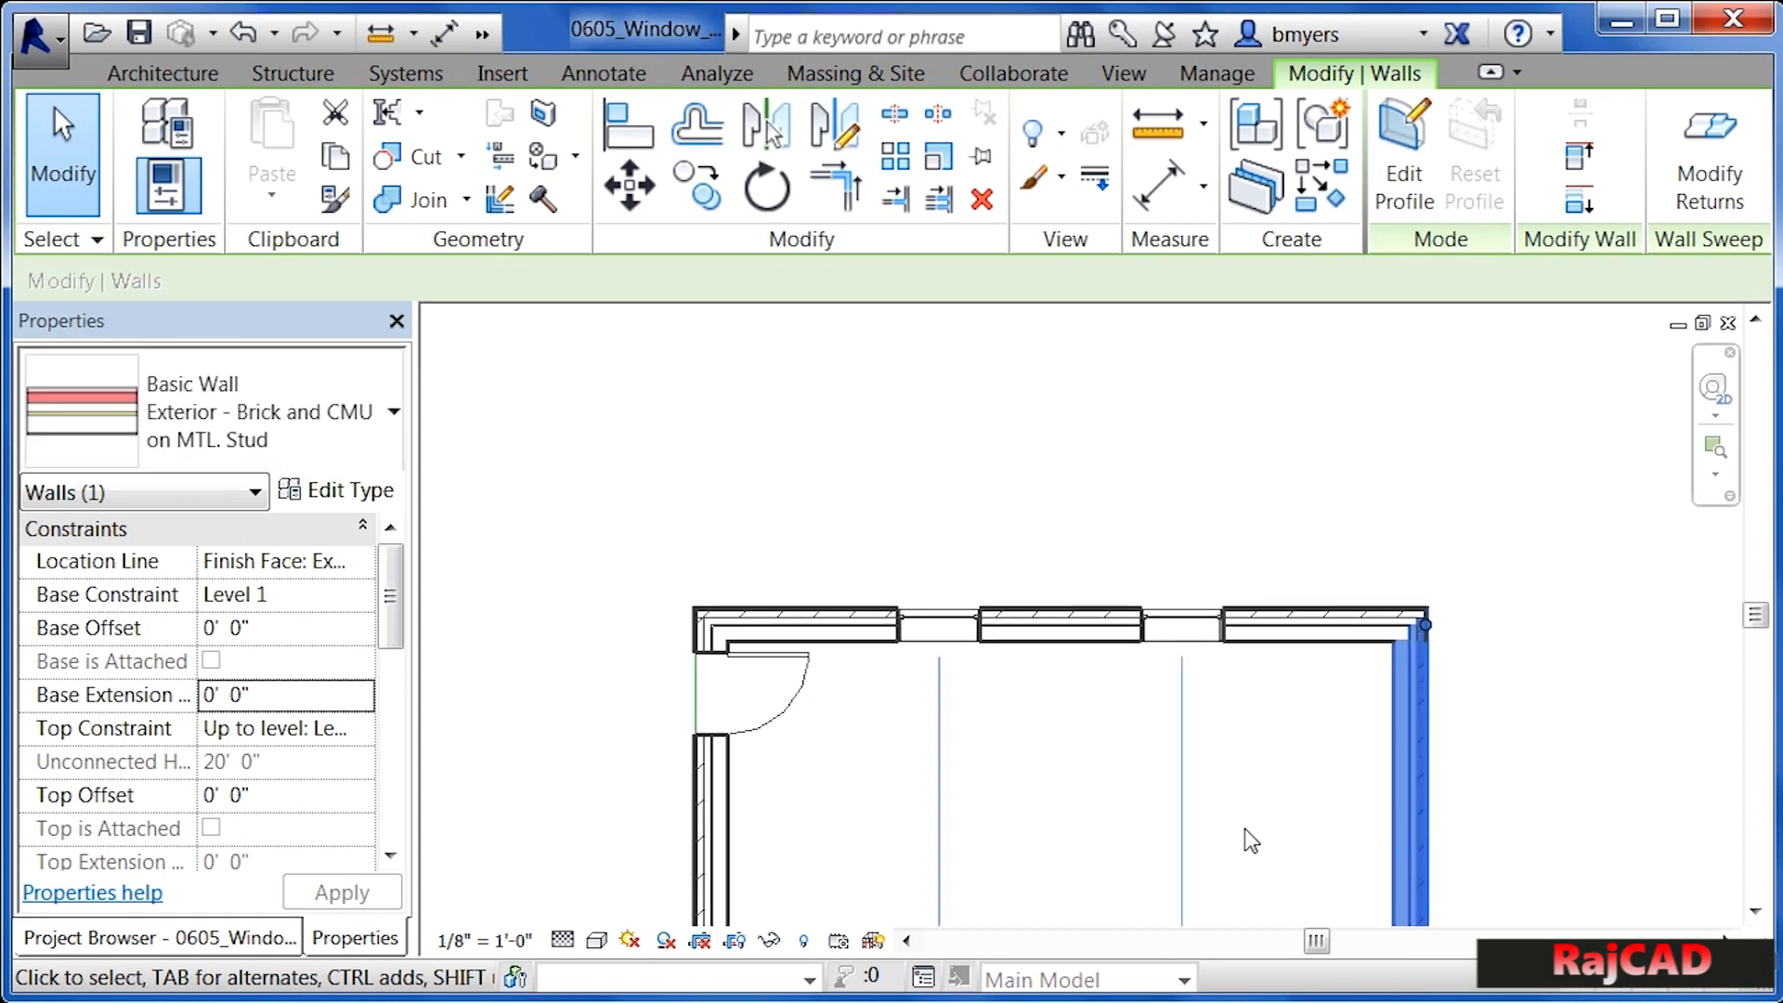
key("Right")
key("Right")
key("Right")
key("Right")
key("Right")
key("Right")
key("Right")
key("Right")
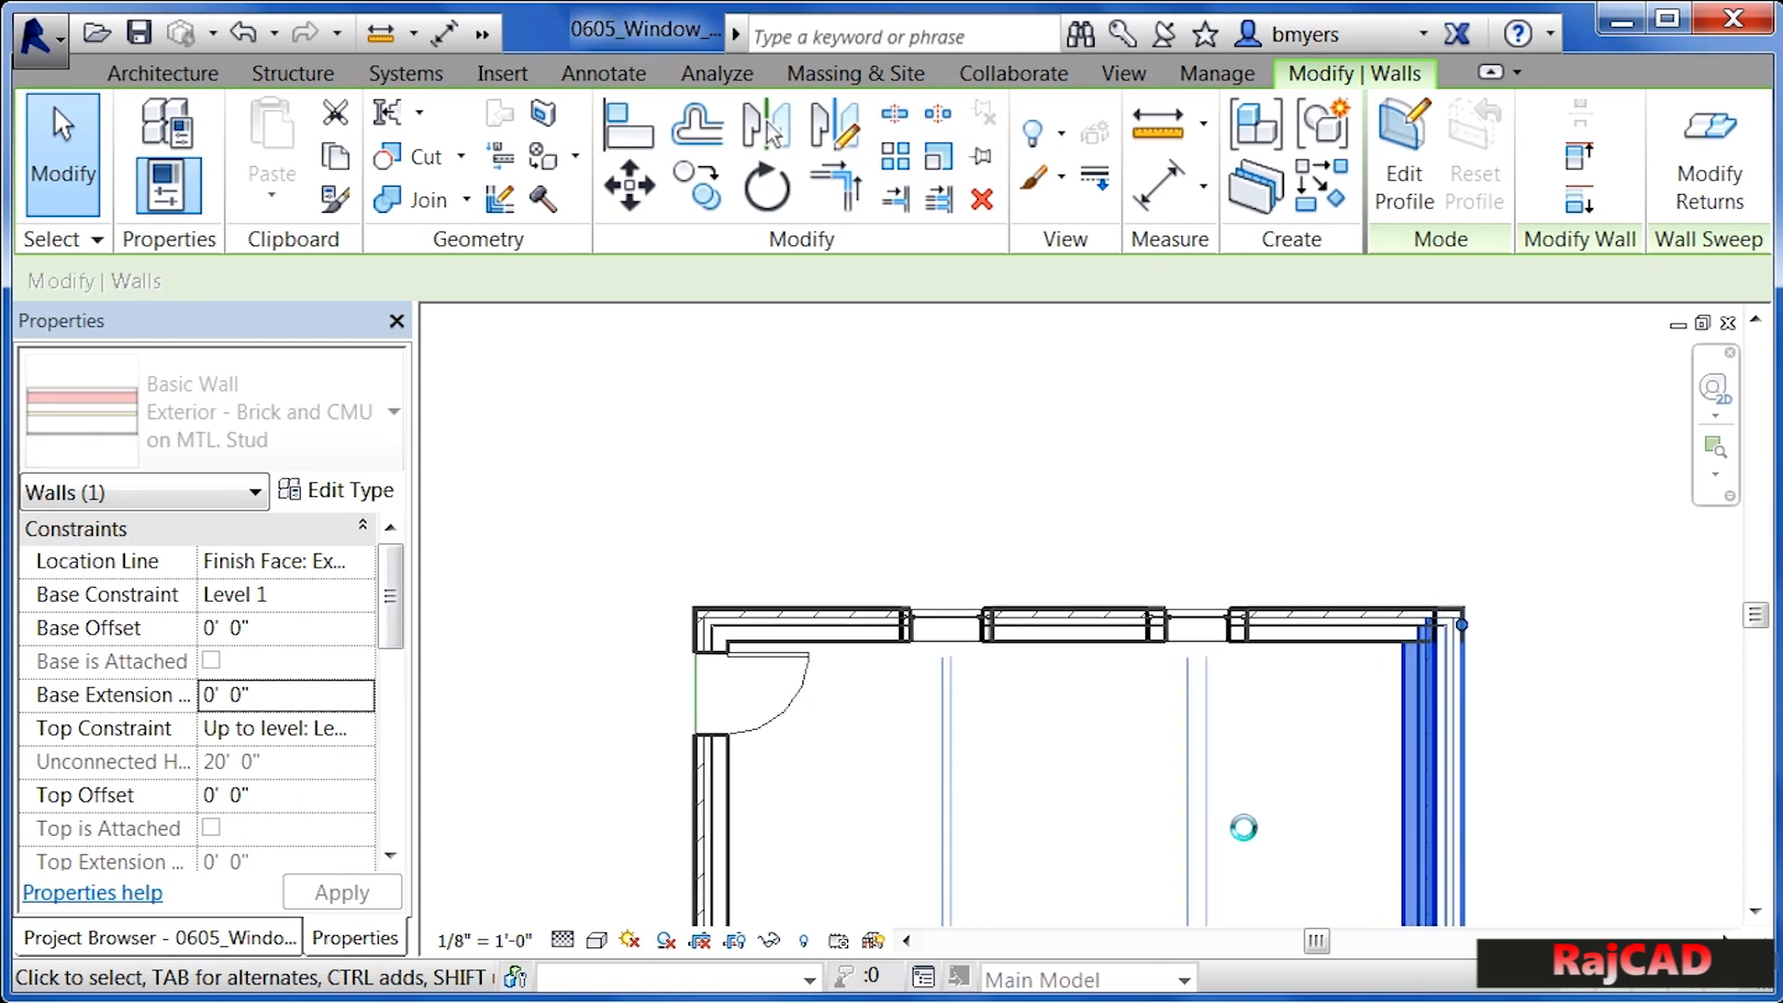
key("Right")
key("Right")
key("Right")
key("Right")
key("Right")
key("Right")
key("Right")
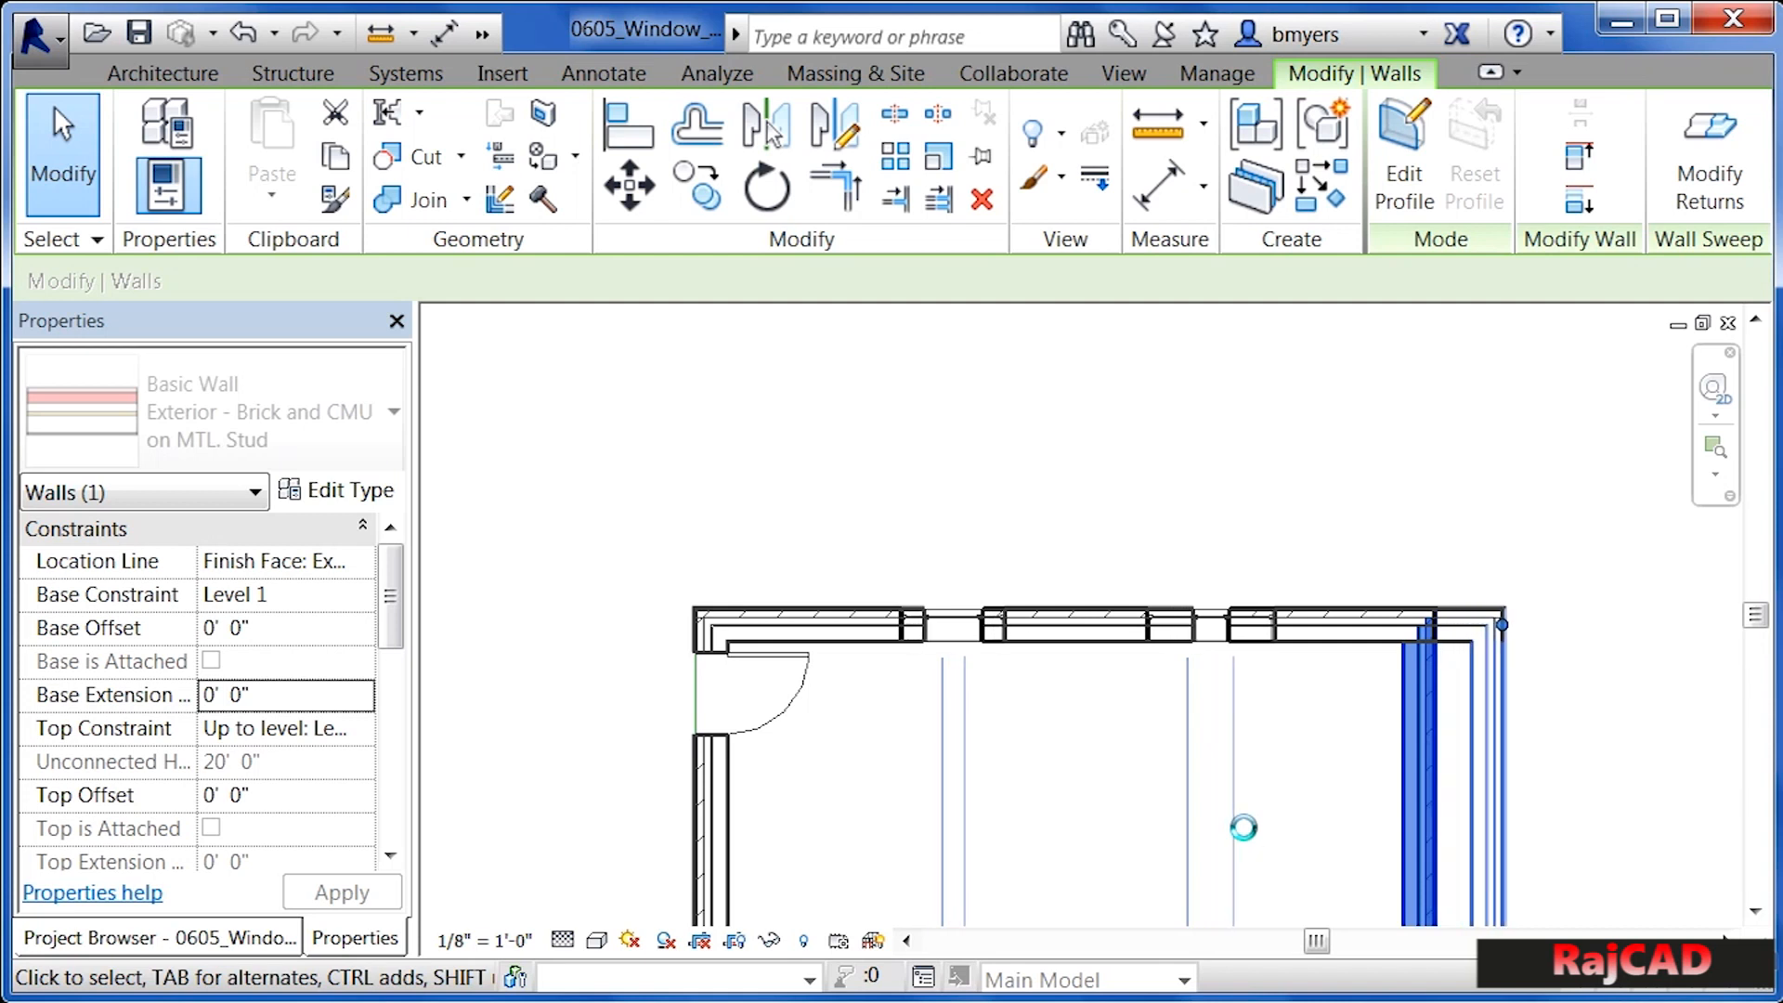
key("Right")
key("Right")
key("Right")
key("Right")
key("Right")
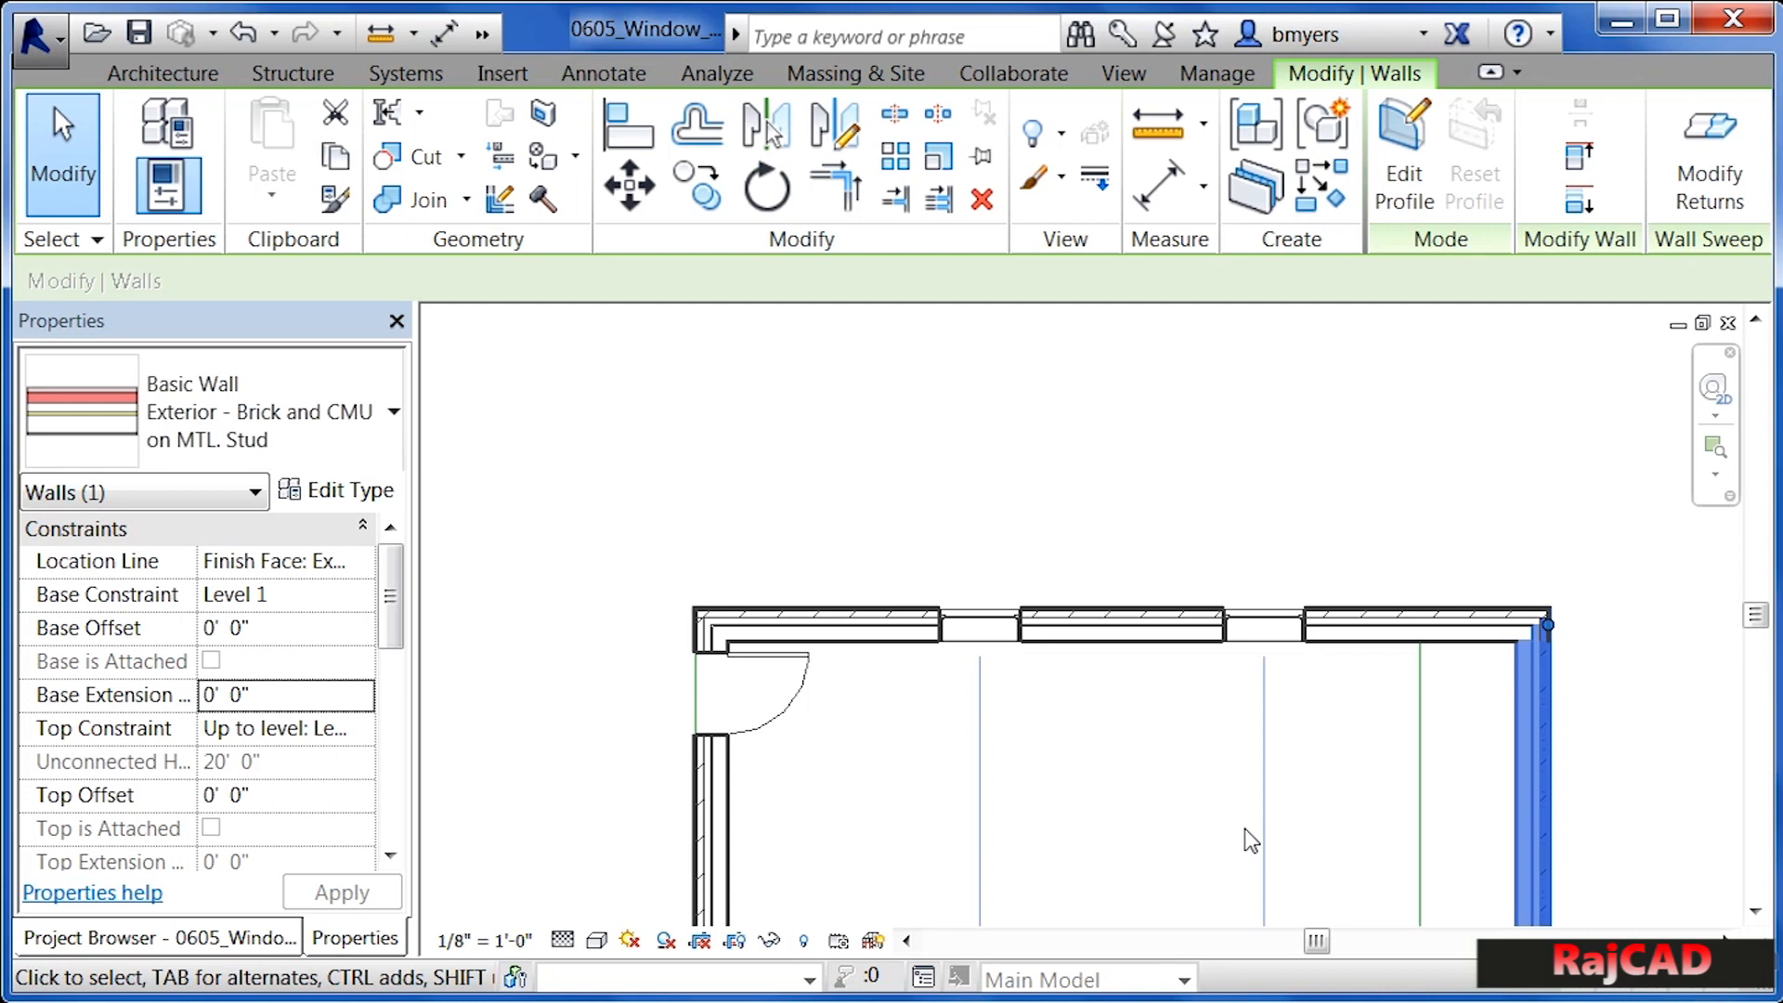
Move the detached building's east wall back west to its original position and deselect it
key("Left")
key("Left")
key("Left")
key("Left")
key("Left")
key("Left")
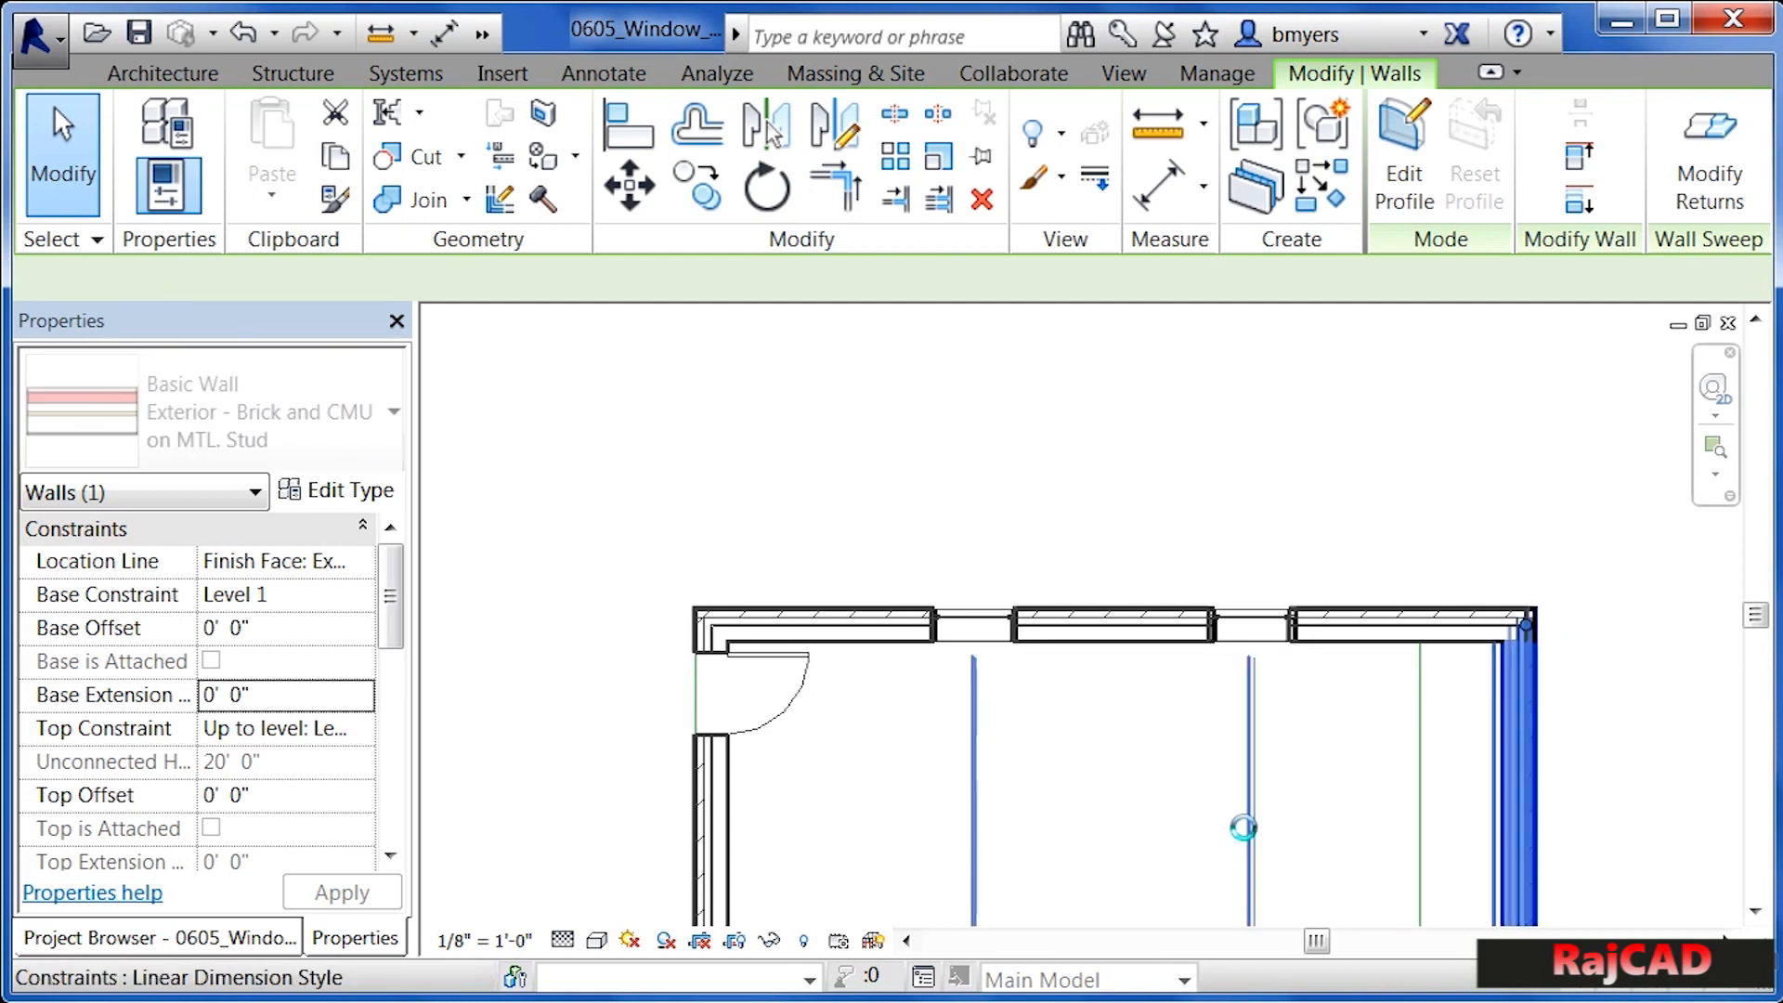
key("Left")
key("Left")
key("Left")
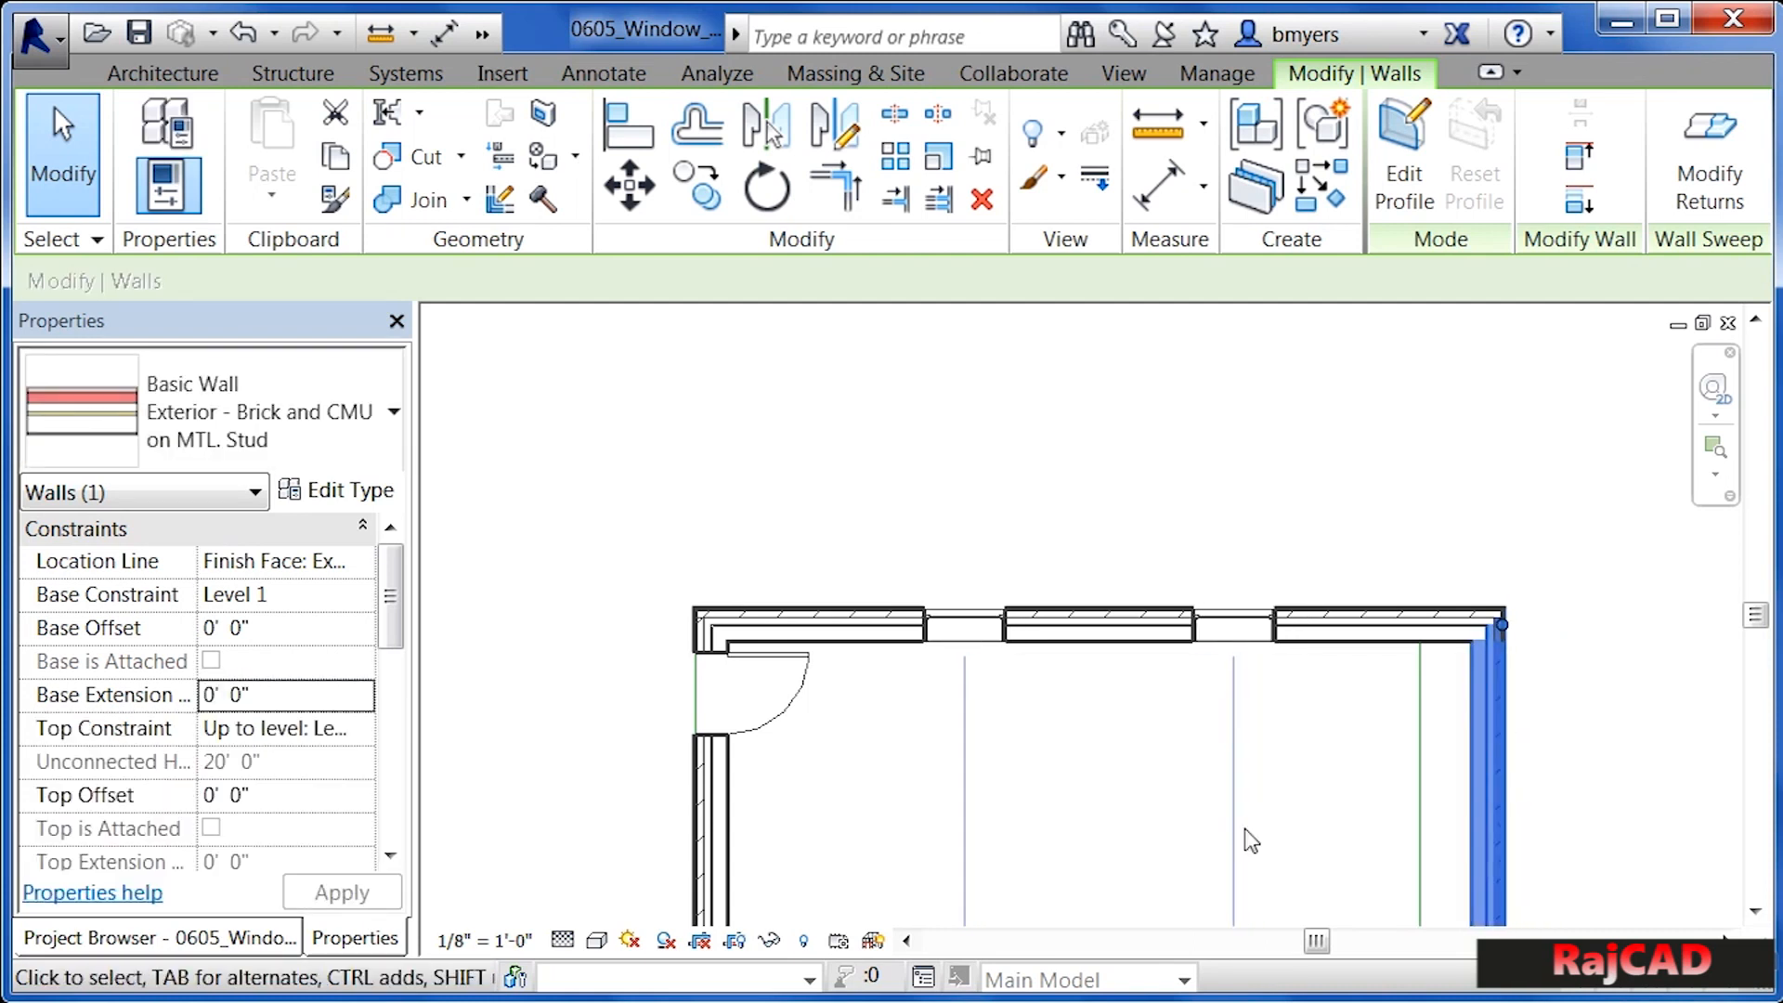
key("Left")
key("Left")
key("Left")
key("Left")
key("Left")
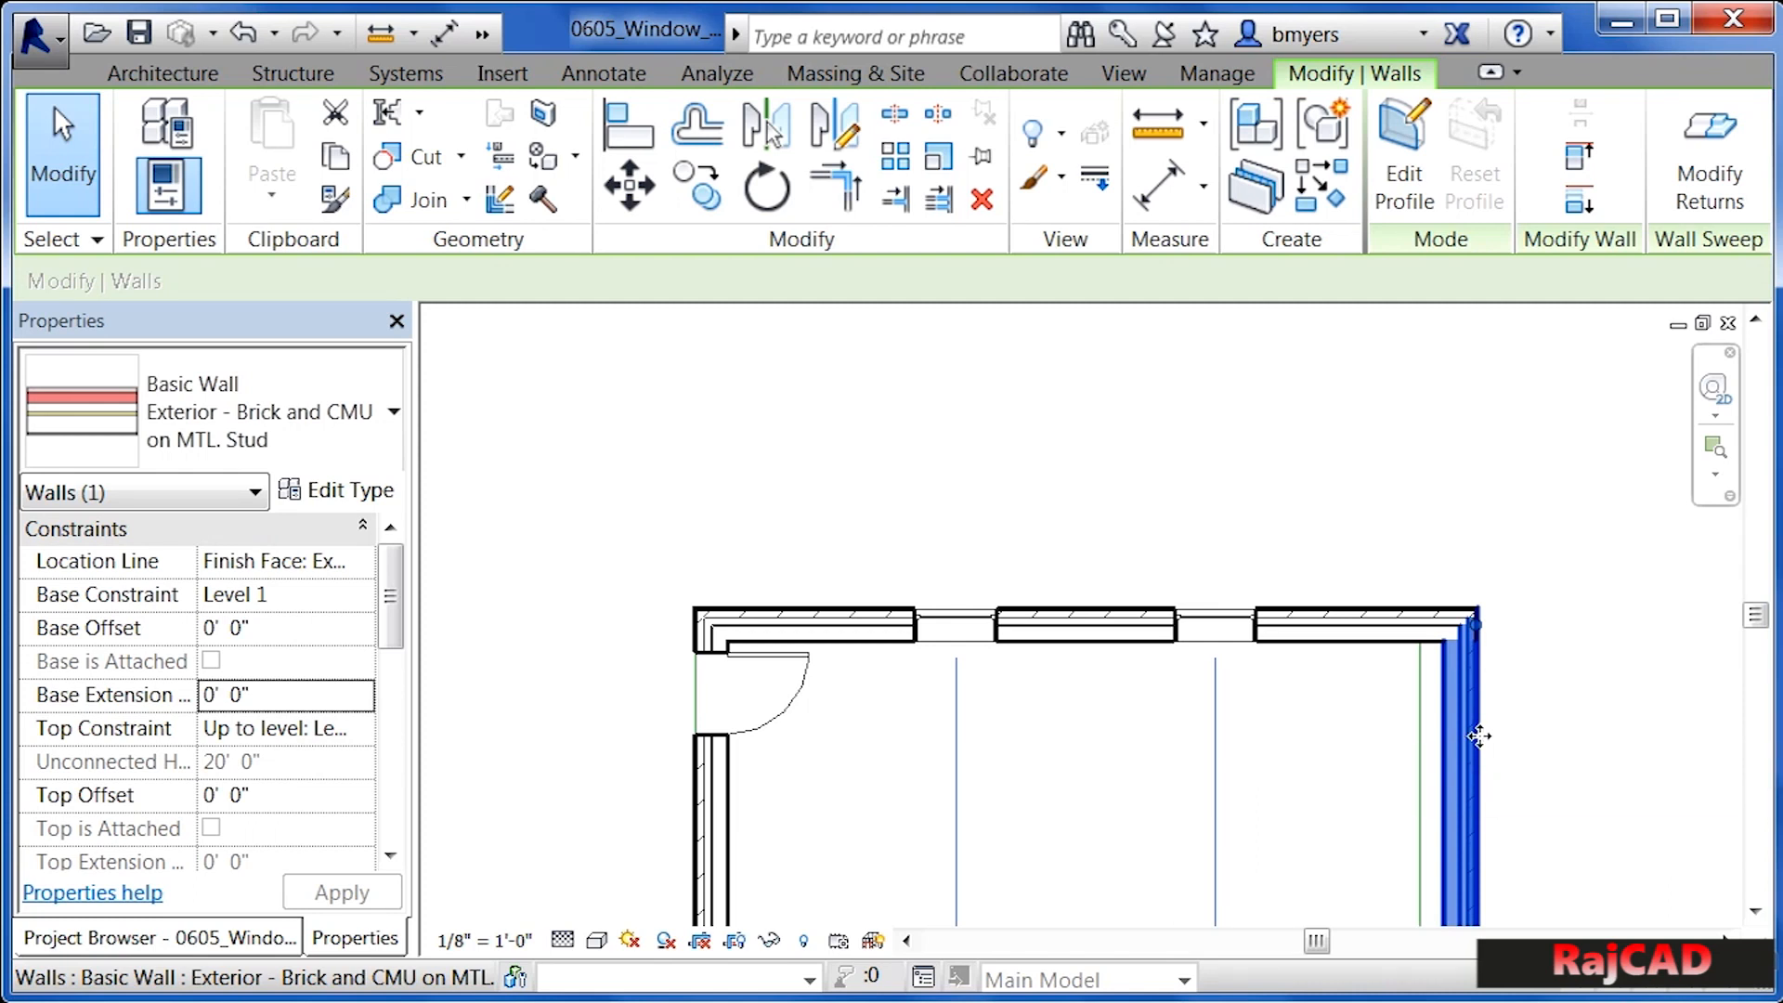
left_click_drag(1478, 736, 1416, 729)
left_click(1581, 762)
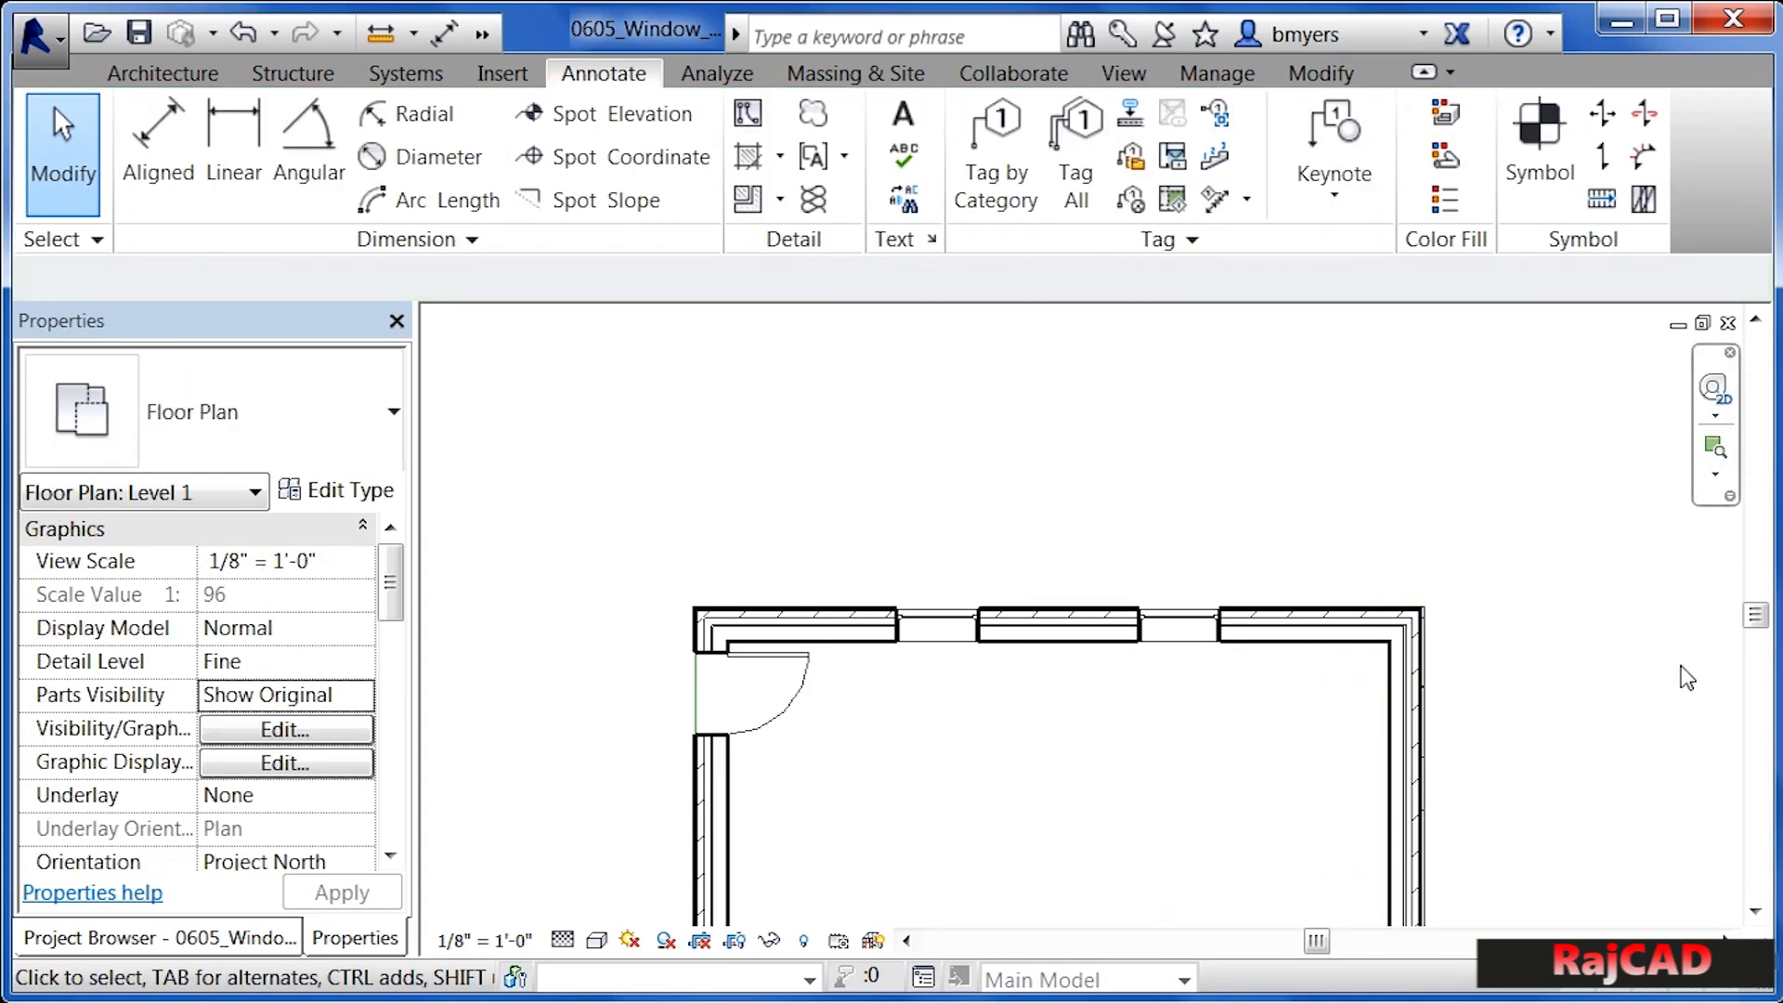
Place an aligned dimension string between the inner wall faces of the room between grids 3 and 4, through both window centers
scroll(1576, 629, "down", 2)
scroll(1569, 617, "down", 2)
scroll(1547, 905, "up", 2)
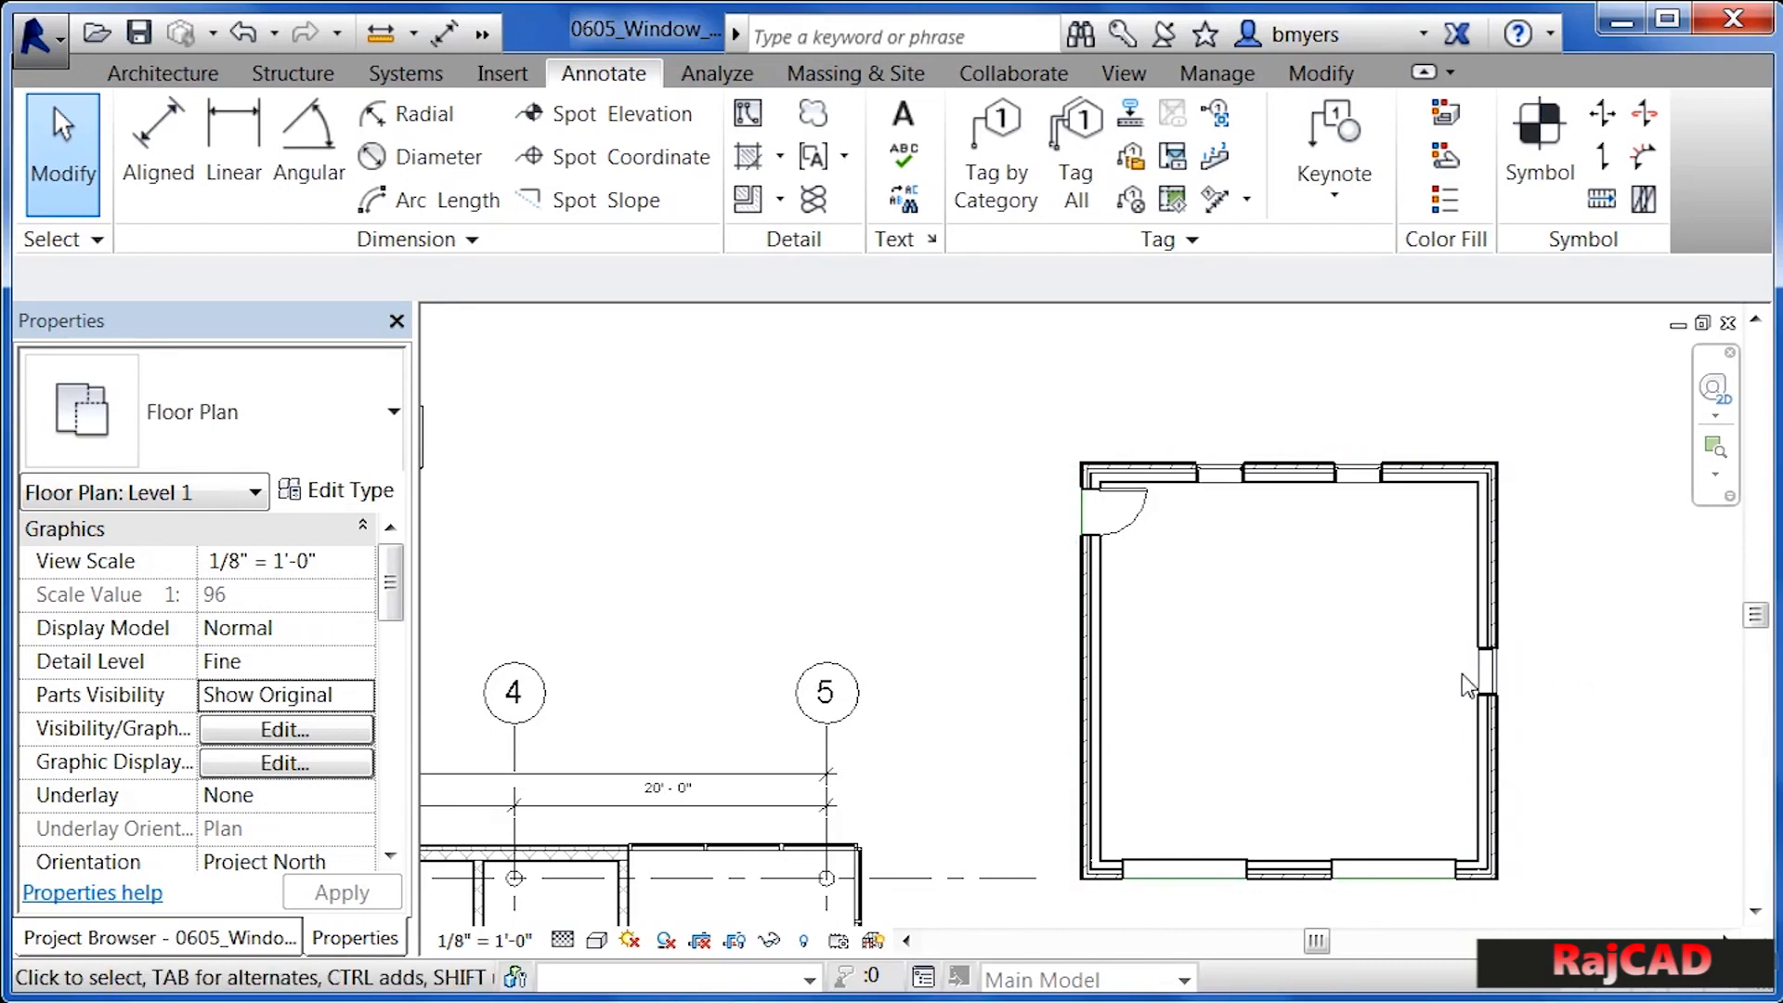
middle_click_drag(964, 784, 1428, 641)
scroll(726, 757, "up", 3)
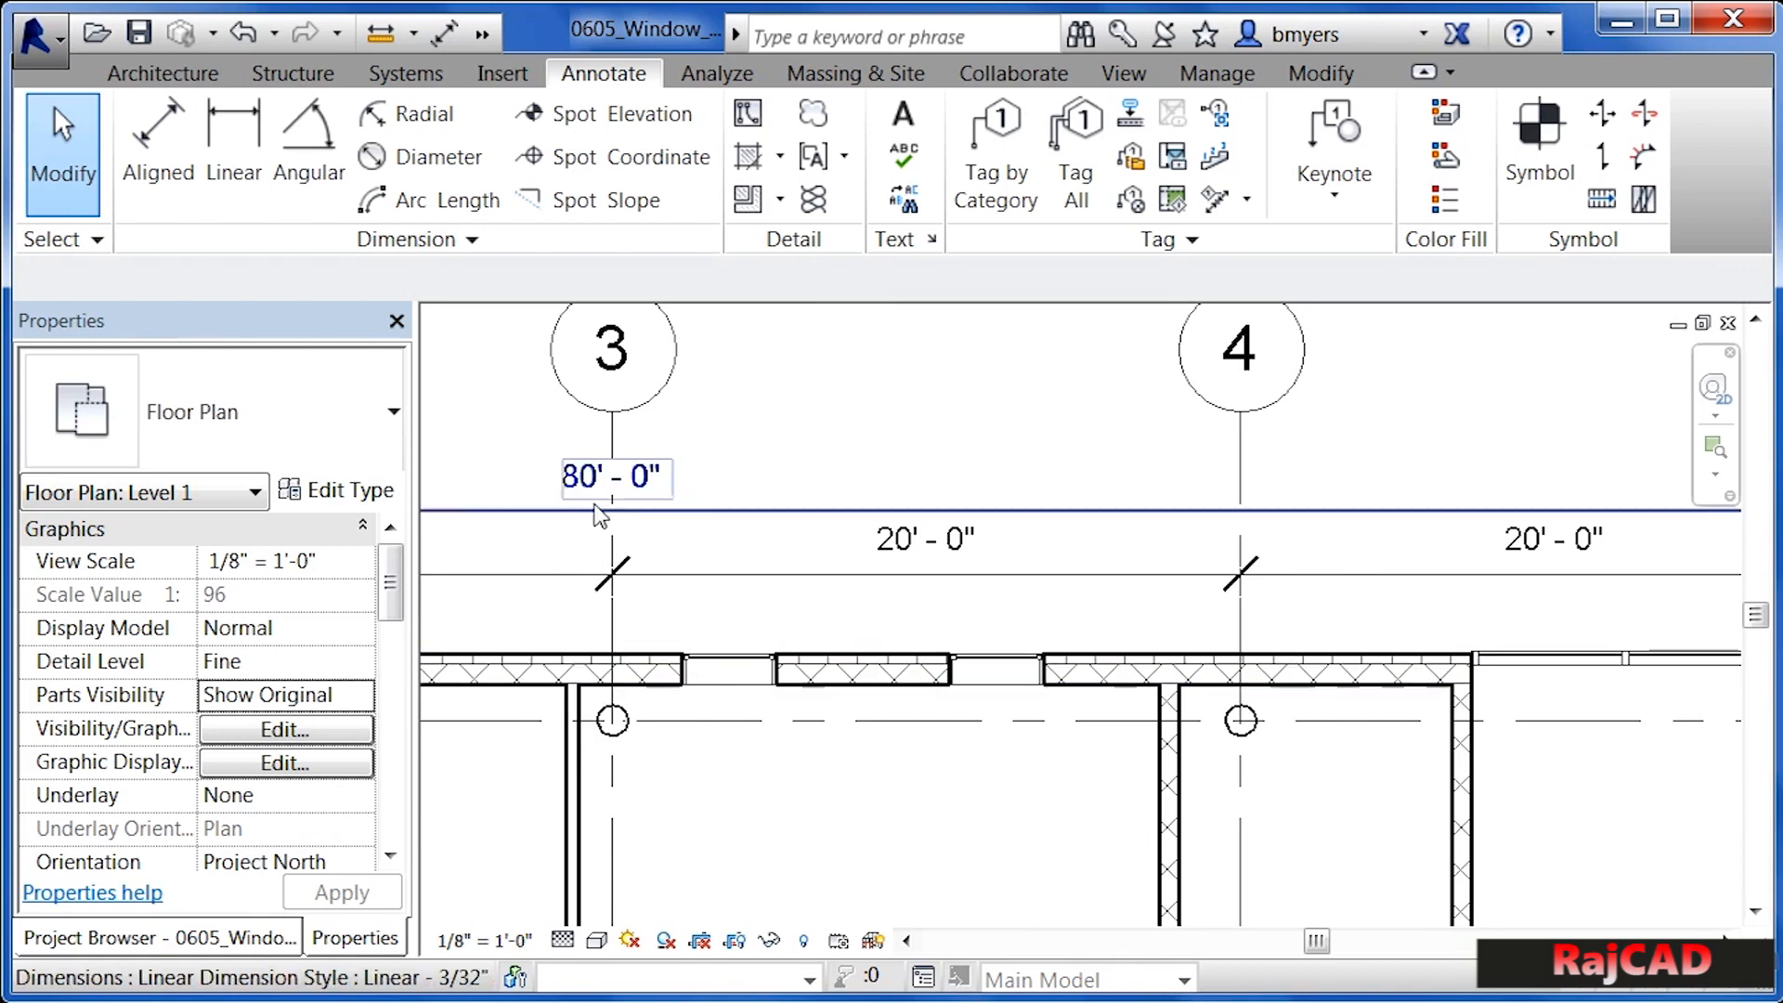
left_click(166, 130)
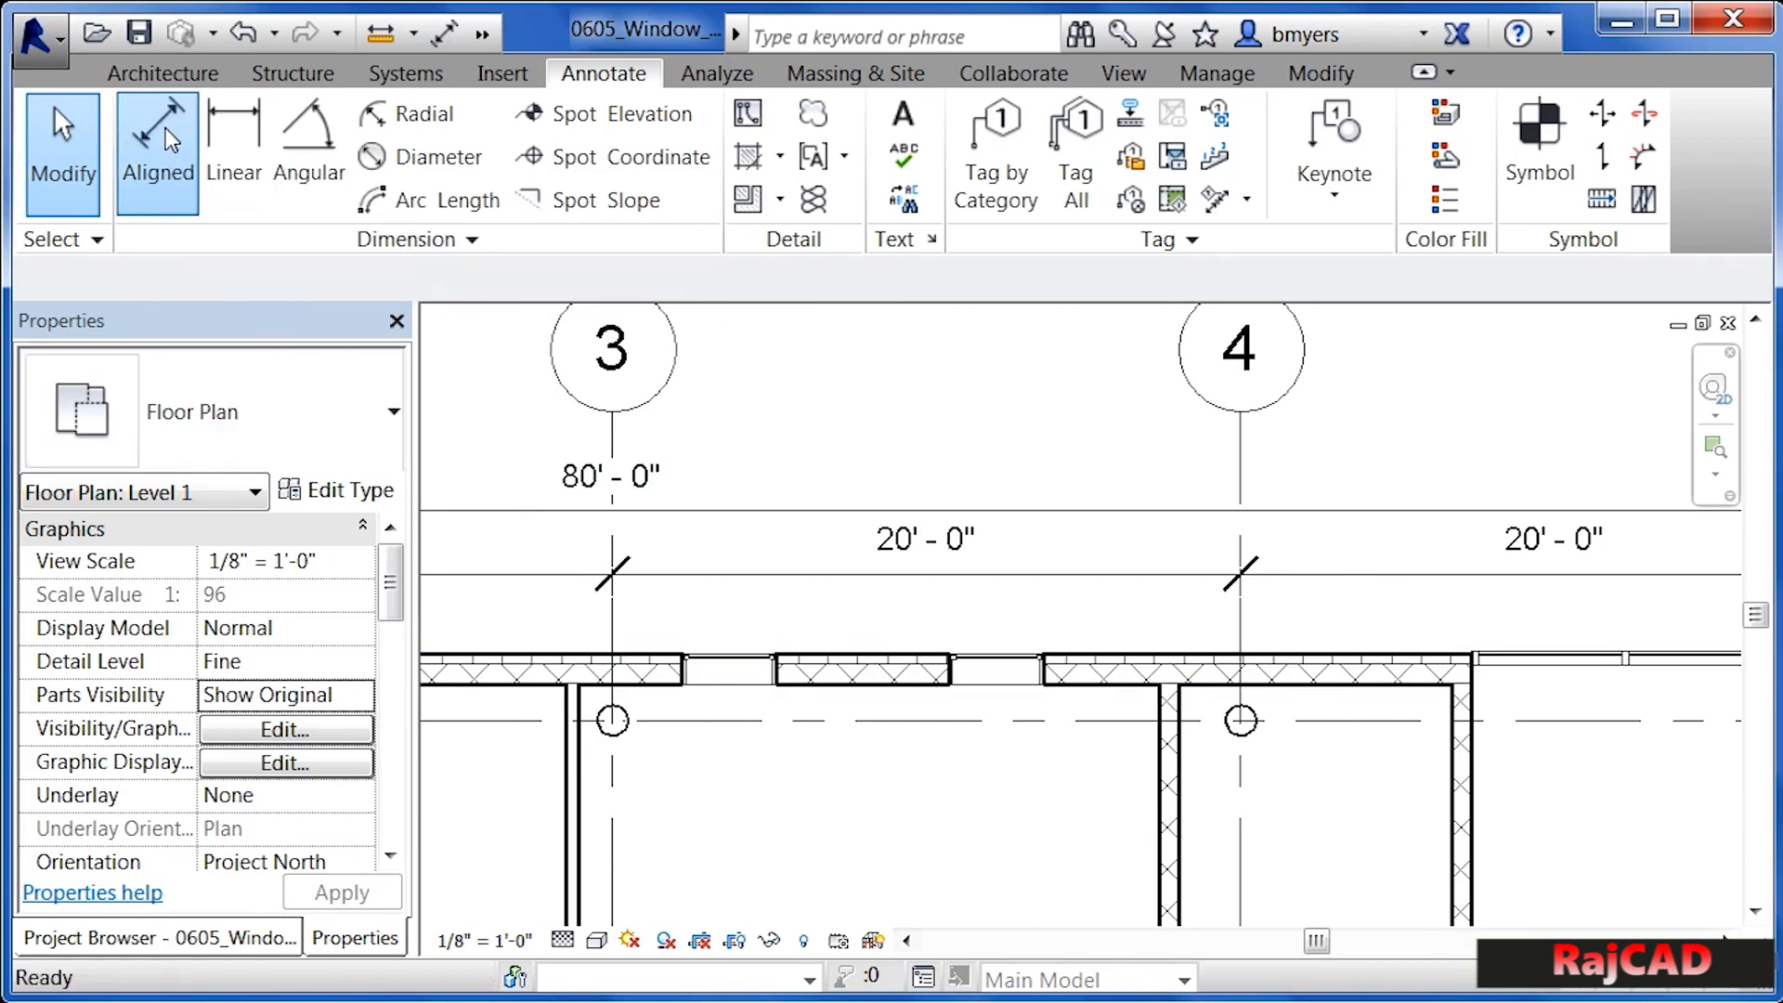
left_click(585, 775)
left_click(738, 709)
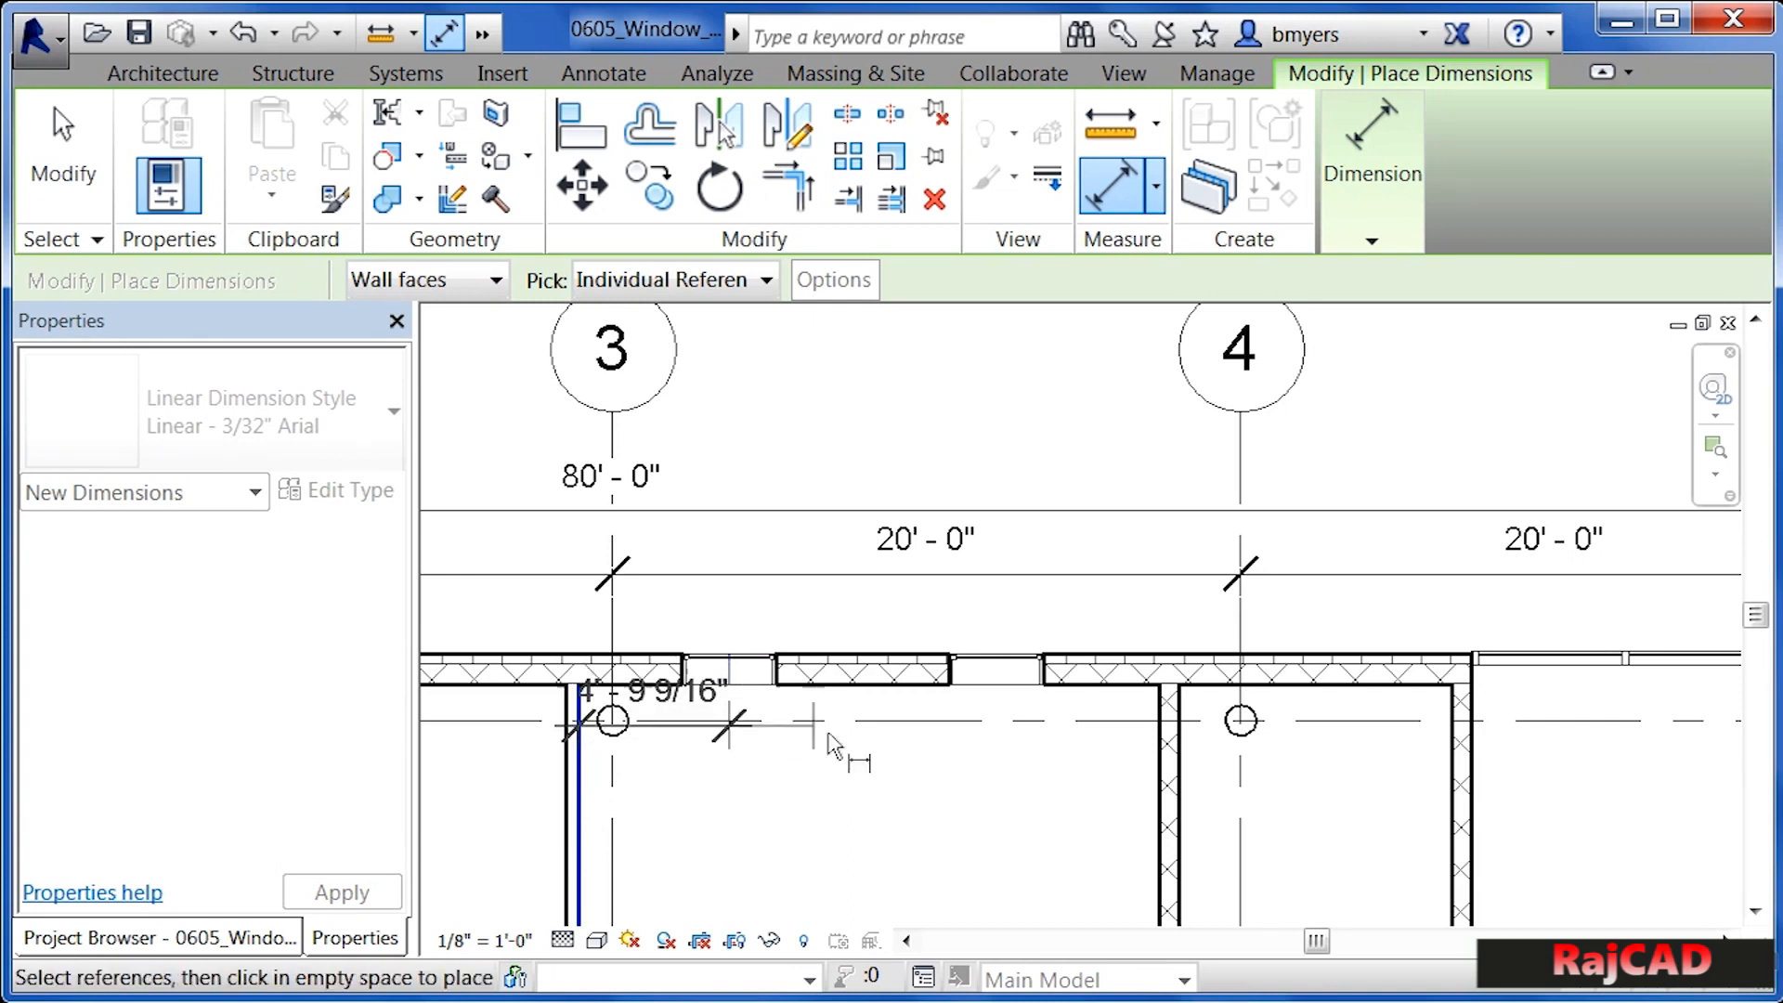
left_click(999, 687)
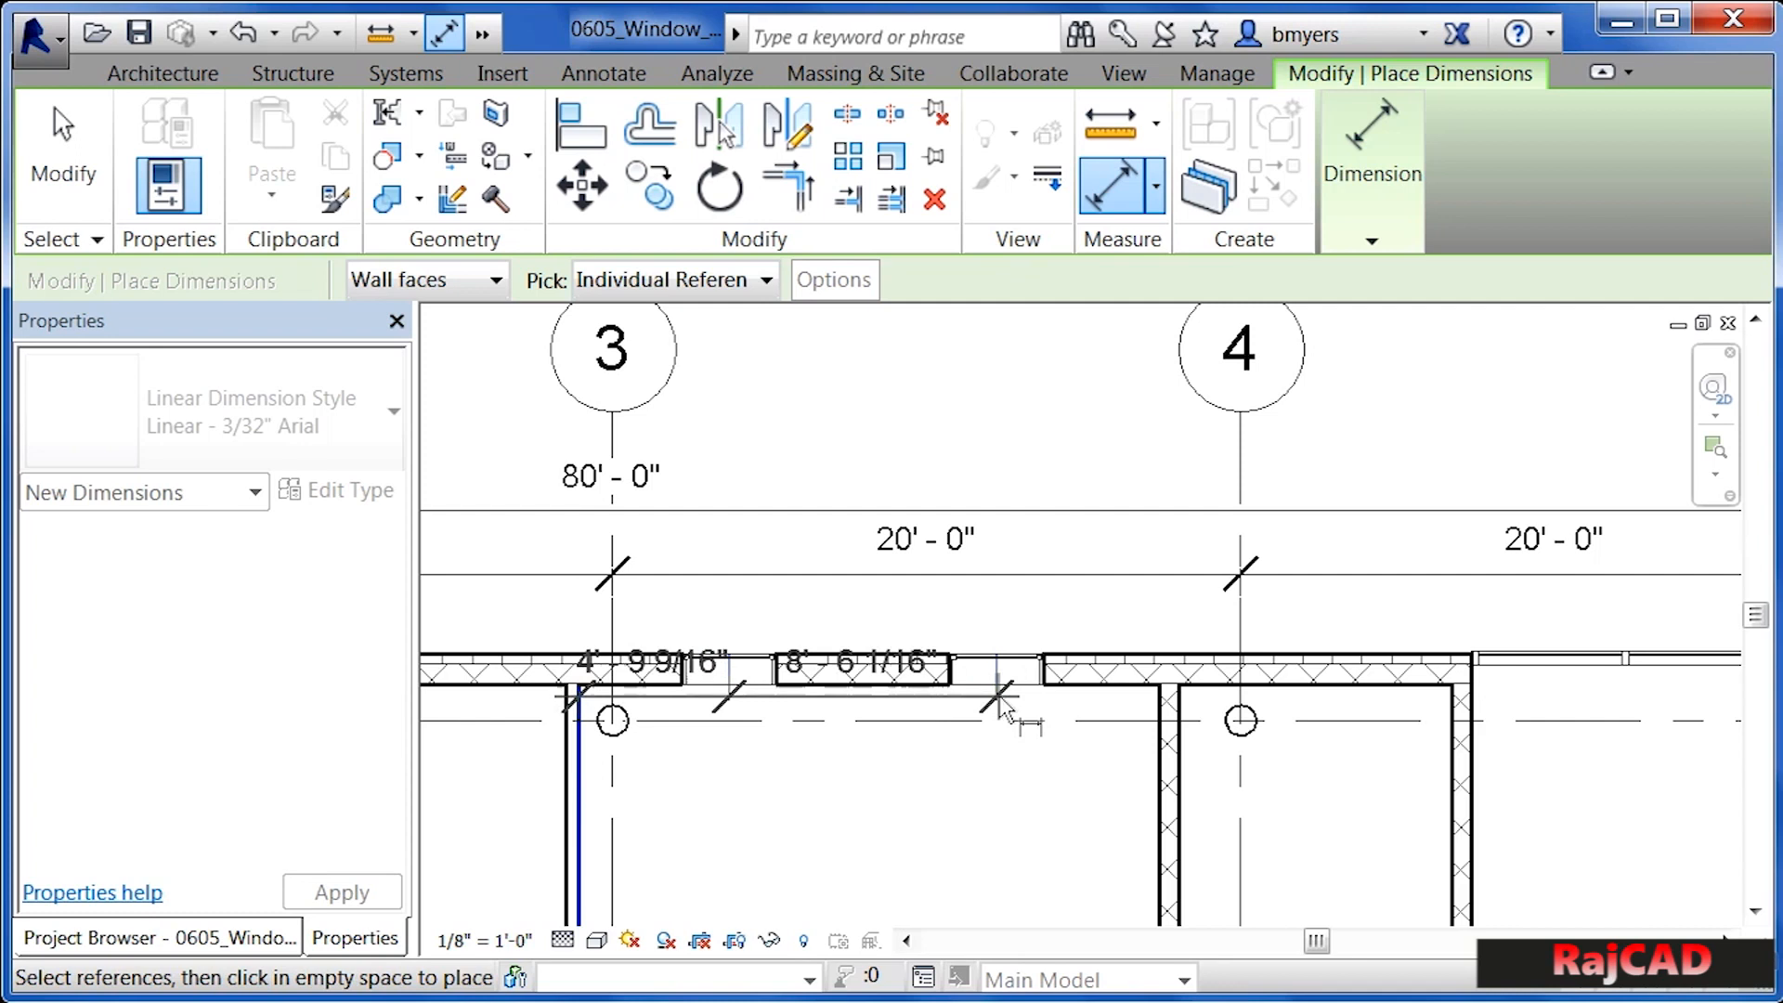
left_click(1165, 782)
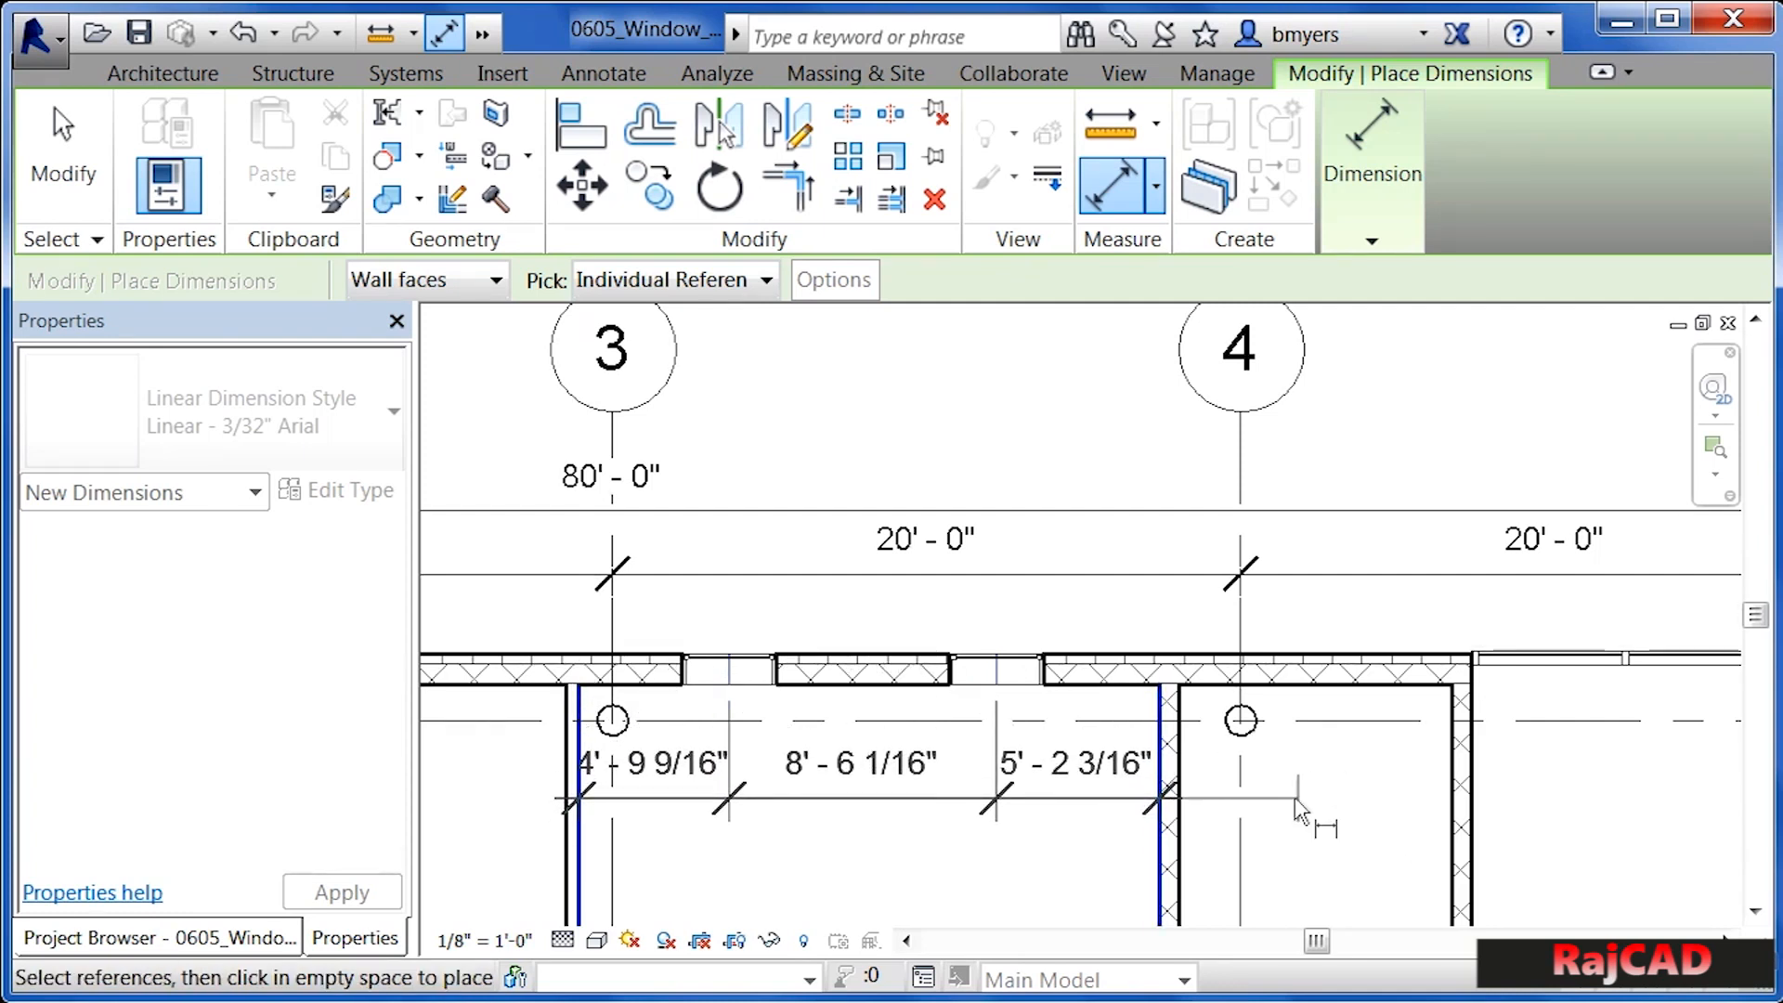
left_click(1312, 819)
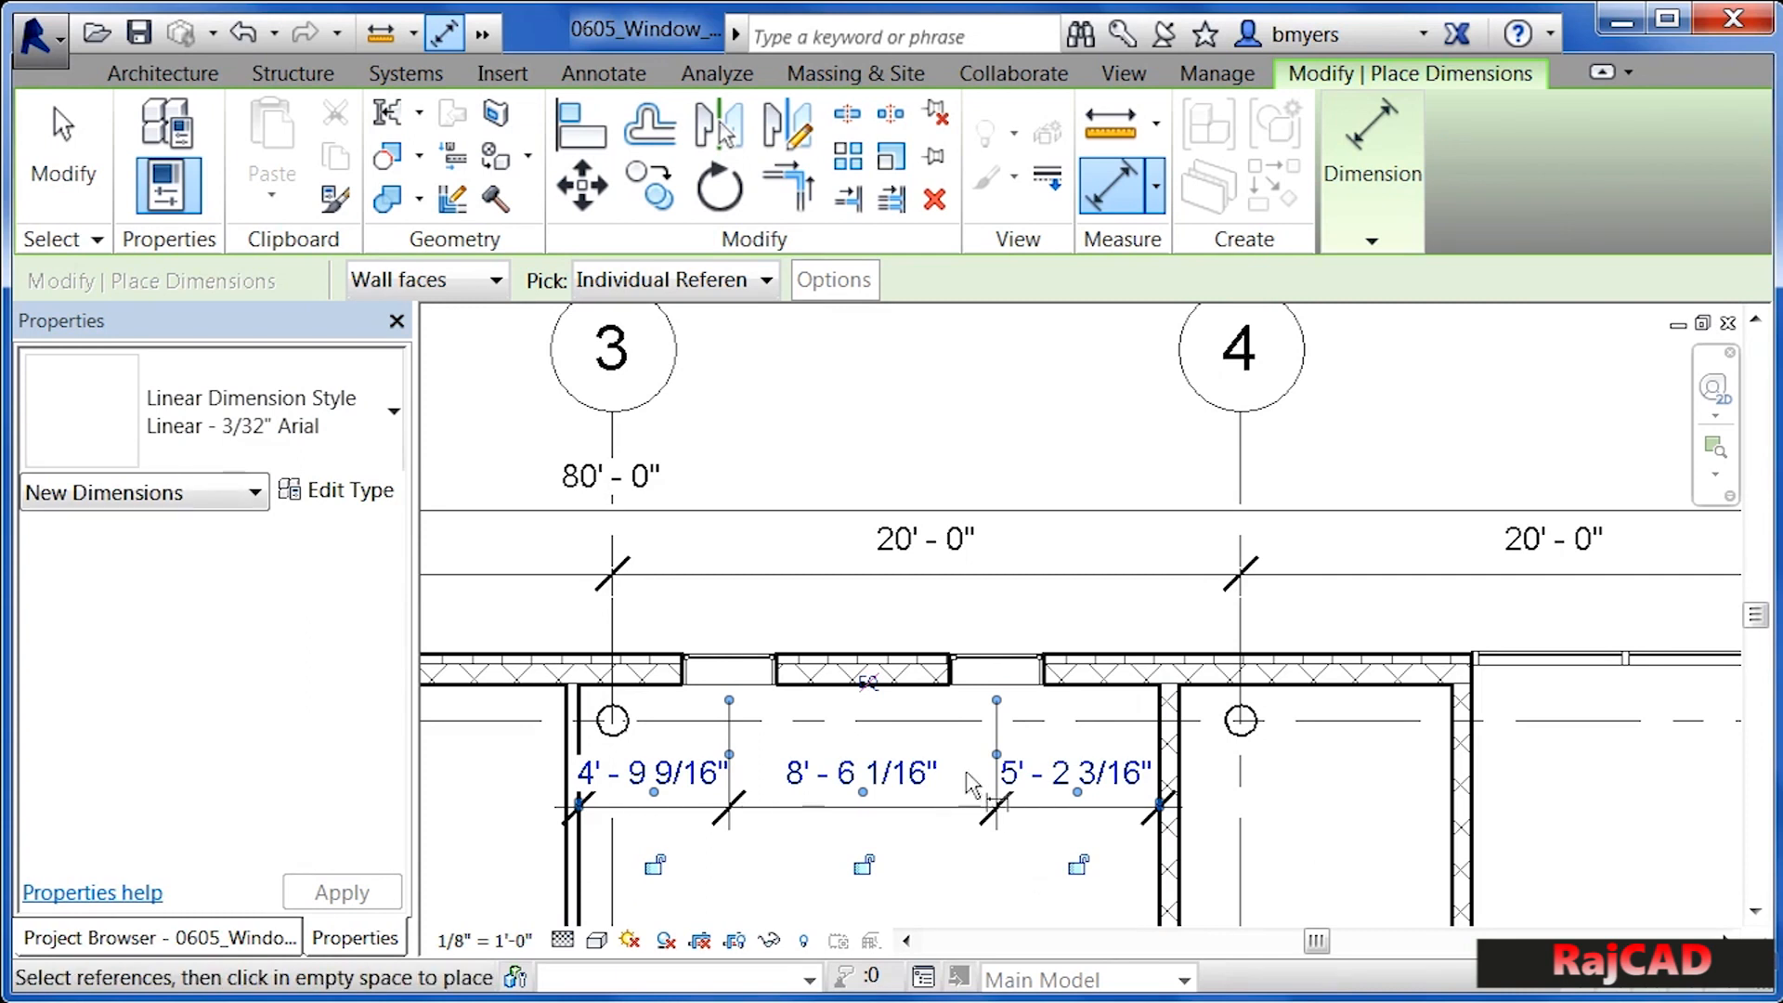
Apply the EQ constraint to the dimension string to space the room's two windows equally between grids 3 and 4
left_click(866, 687)
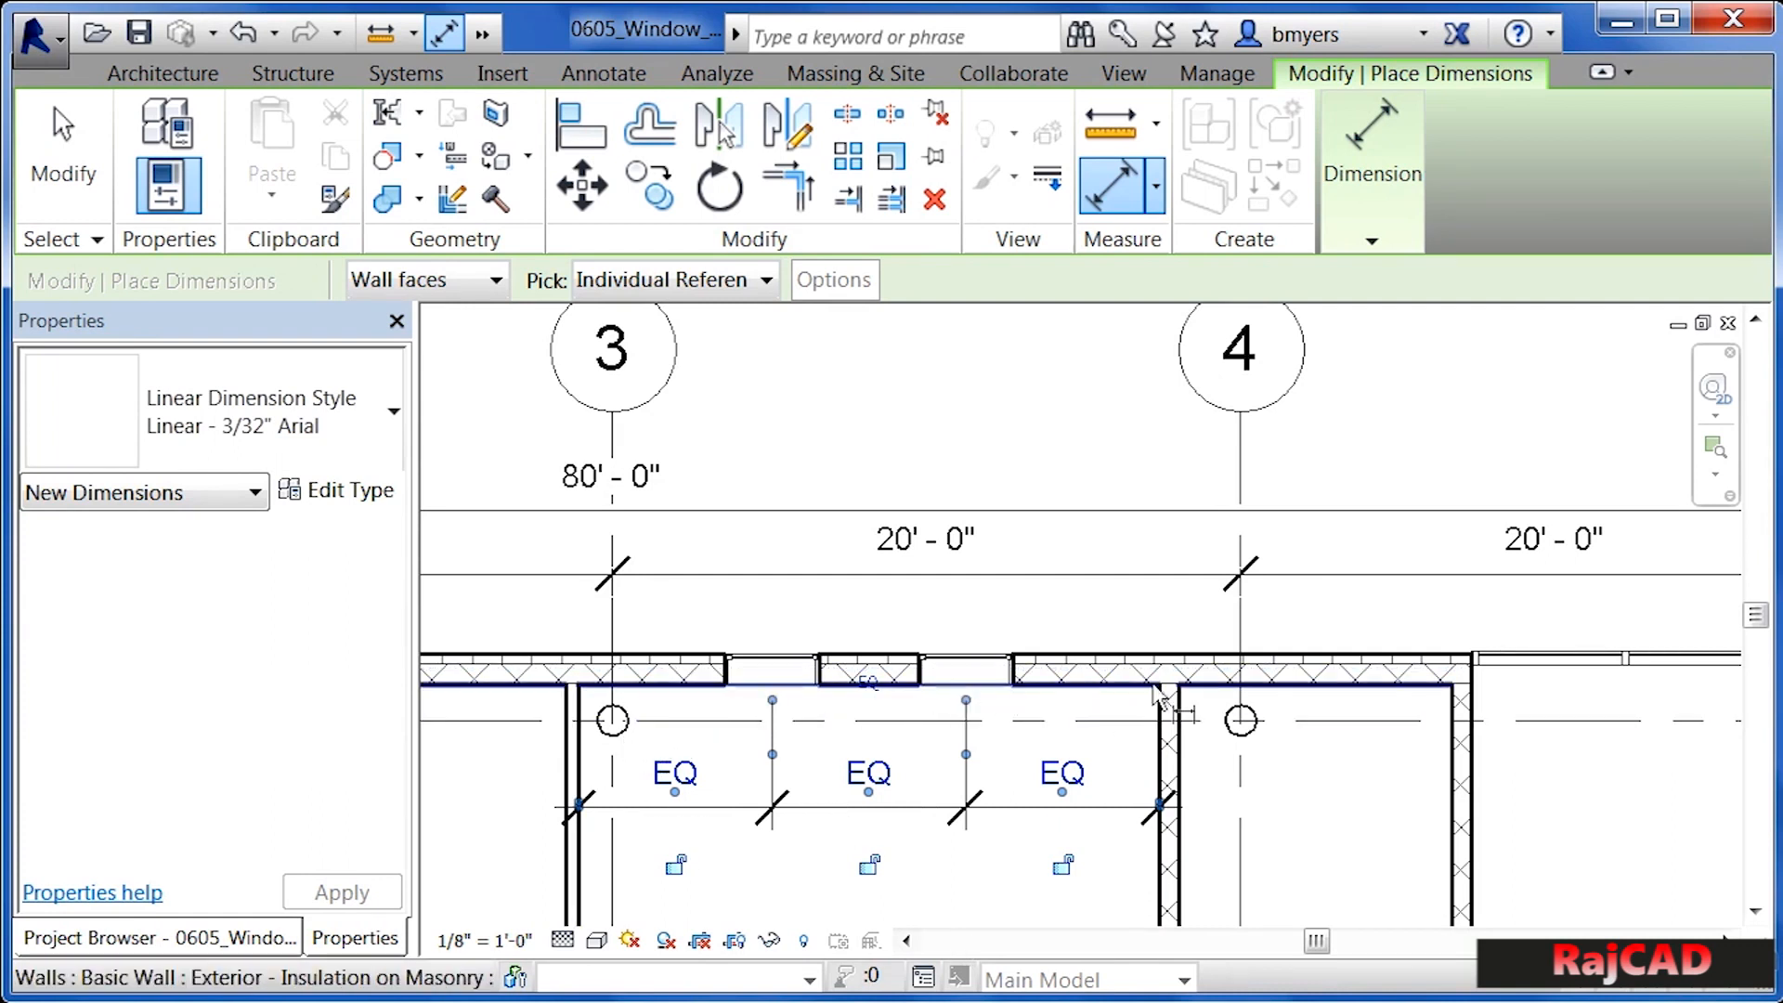
scroll(1048, 538, "down", 1)
scroll(1048, 538, "down", 1)
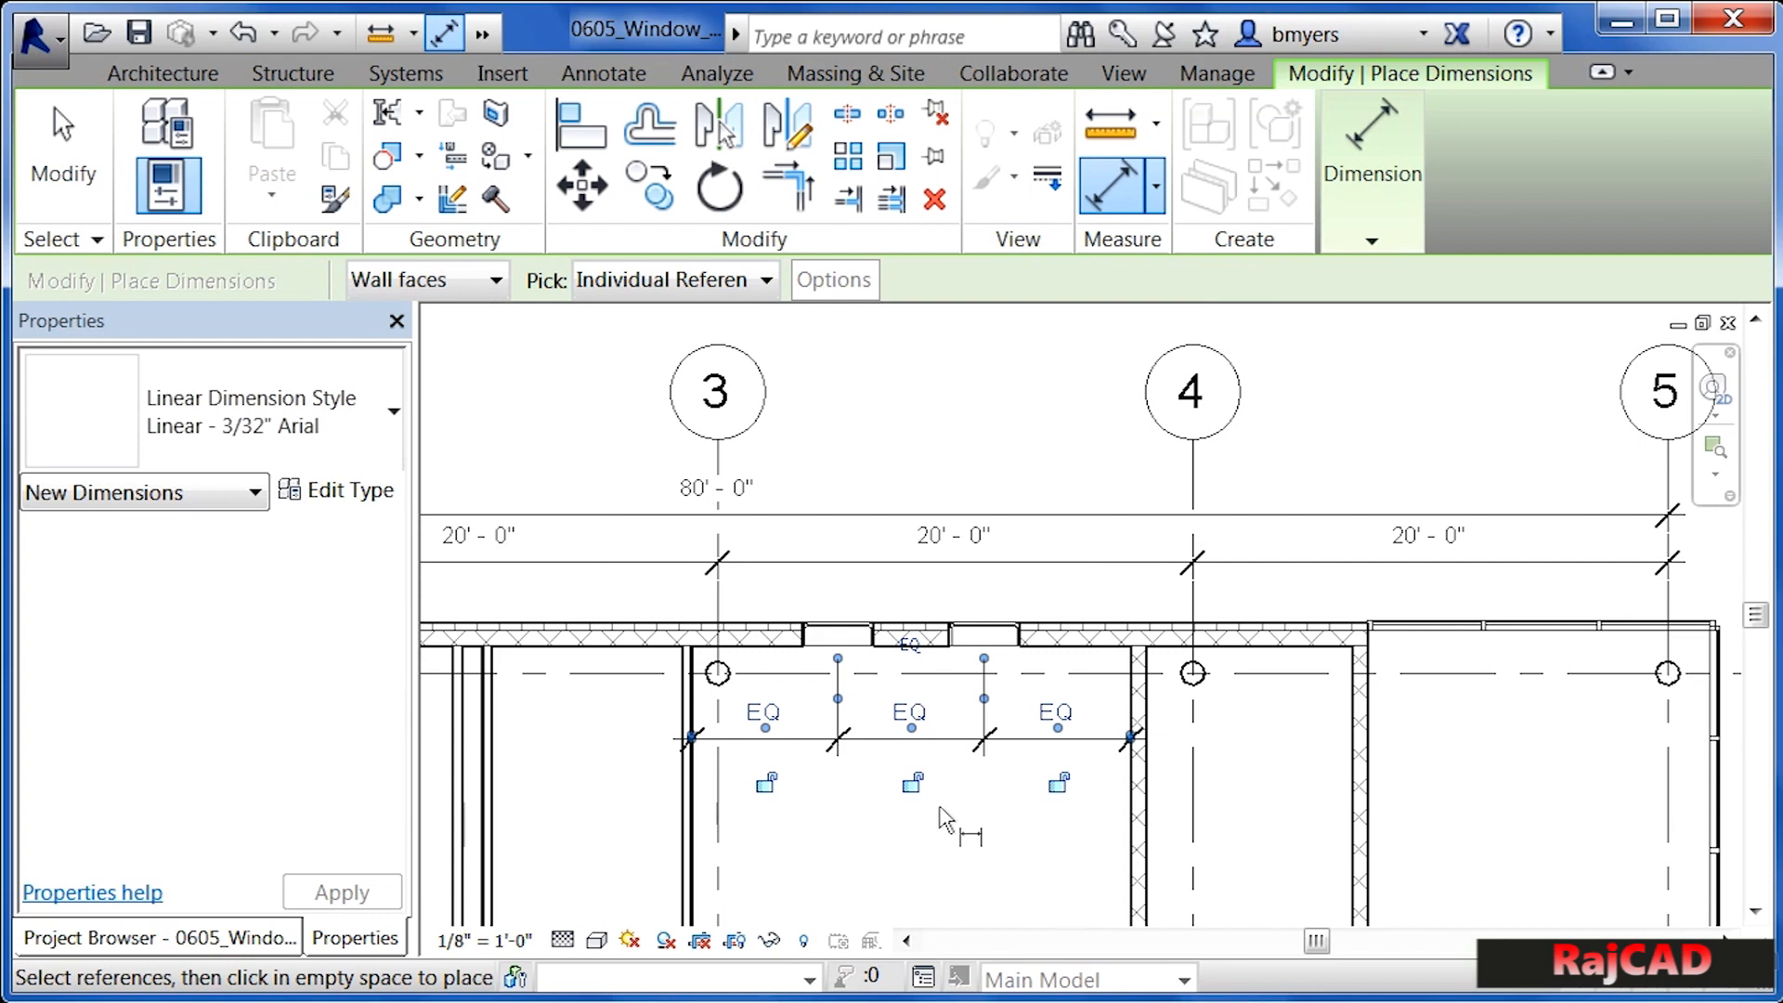
left_click(609, 78)
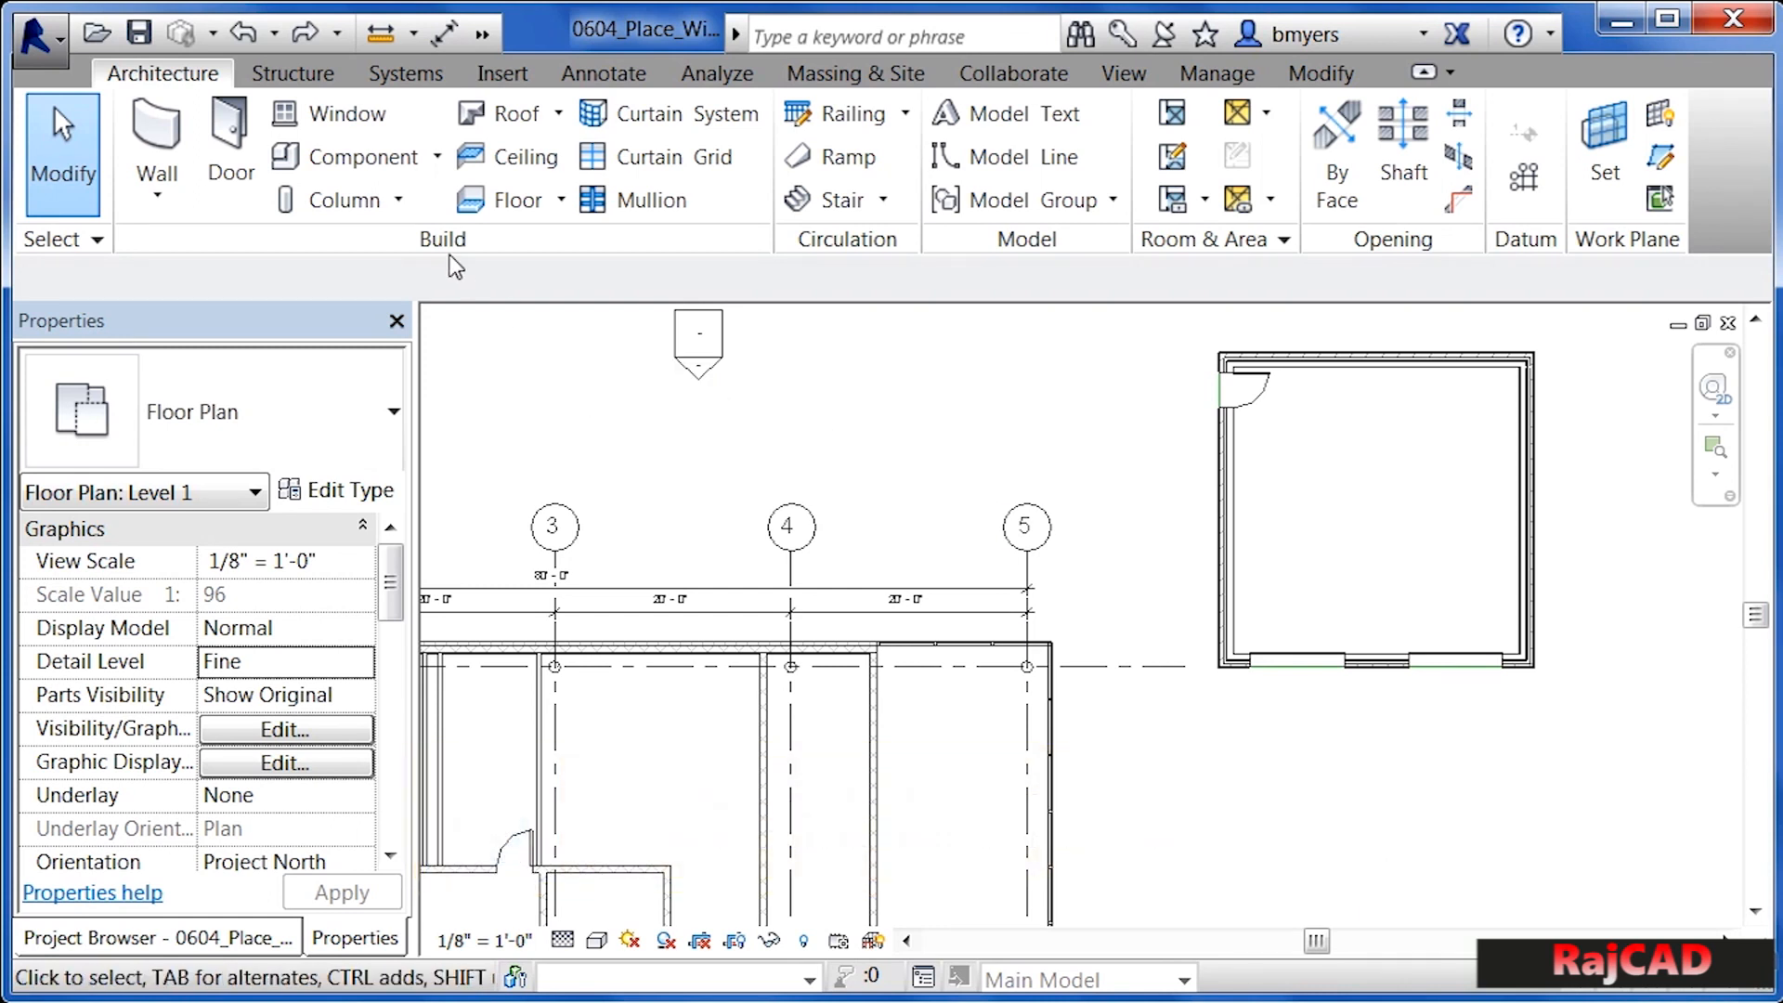
Start placing a window in the 0604_Place_Wi... project with the Double Hung with Trim 36" x 48" type
left_click(355, 121)
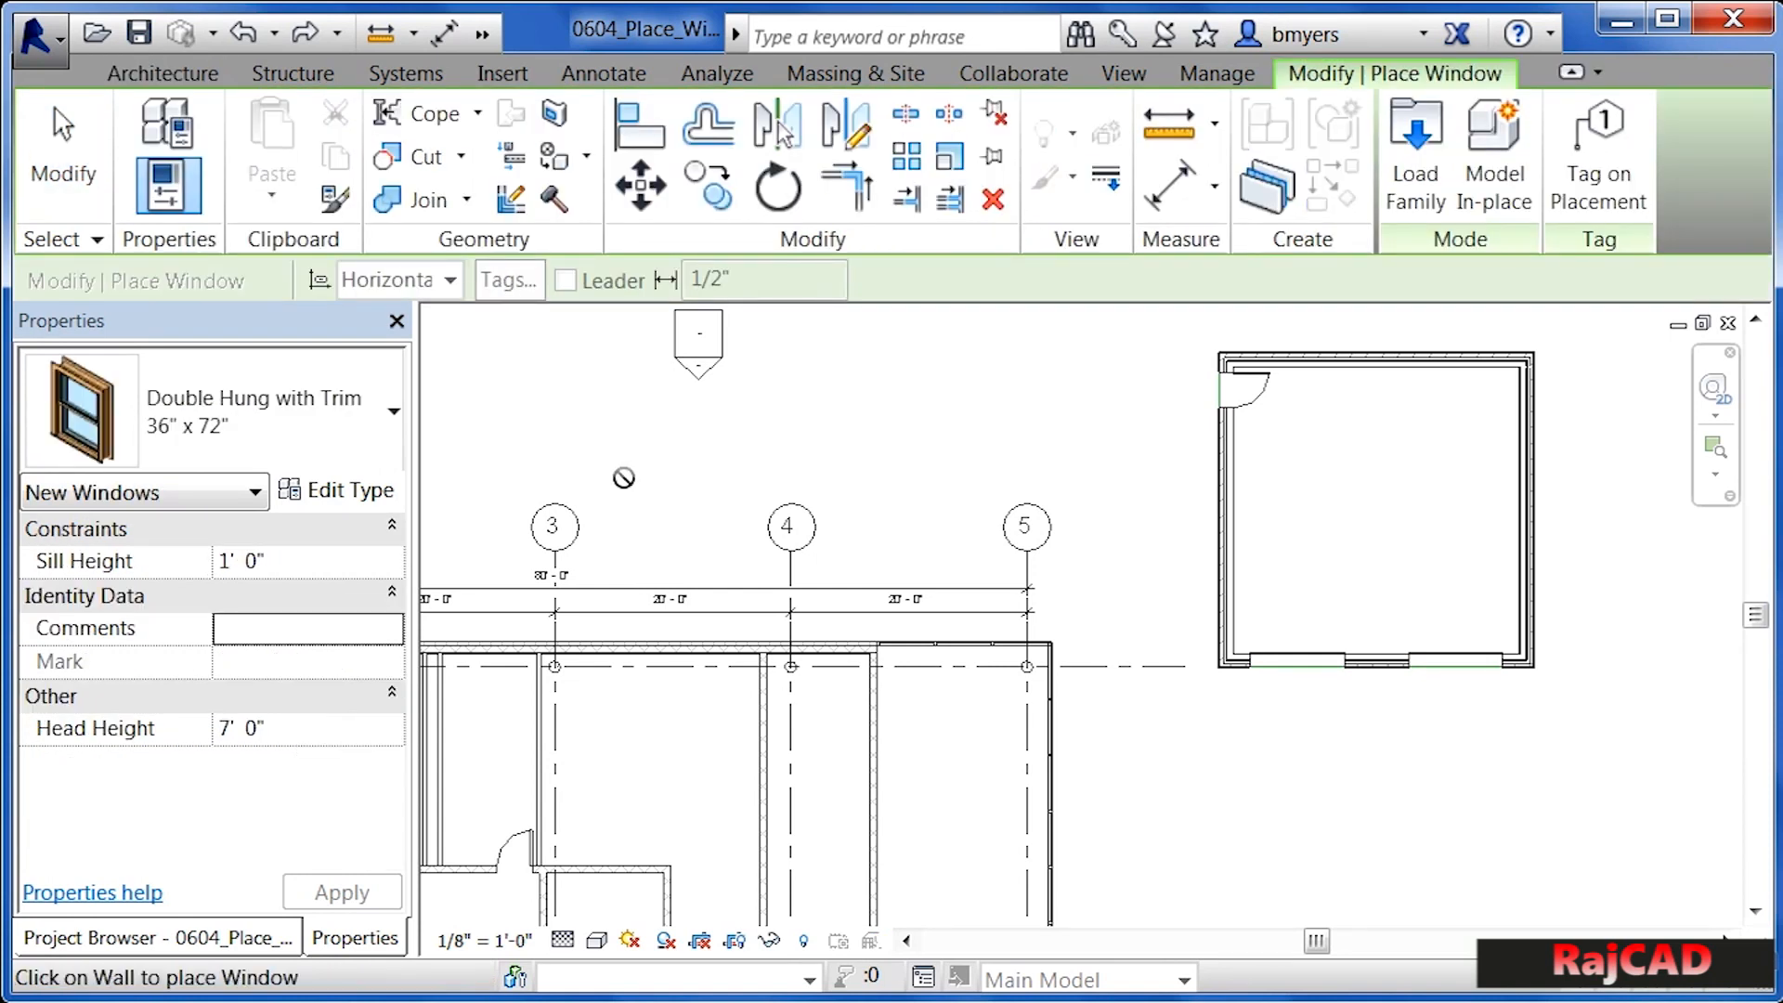
left_click(267, 425)
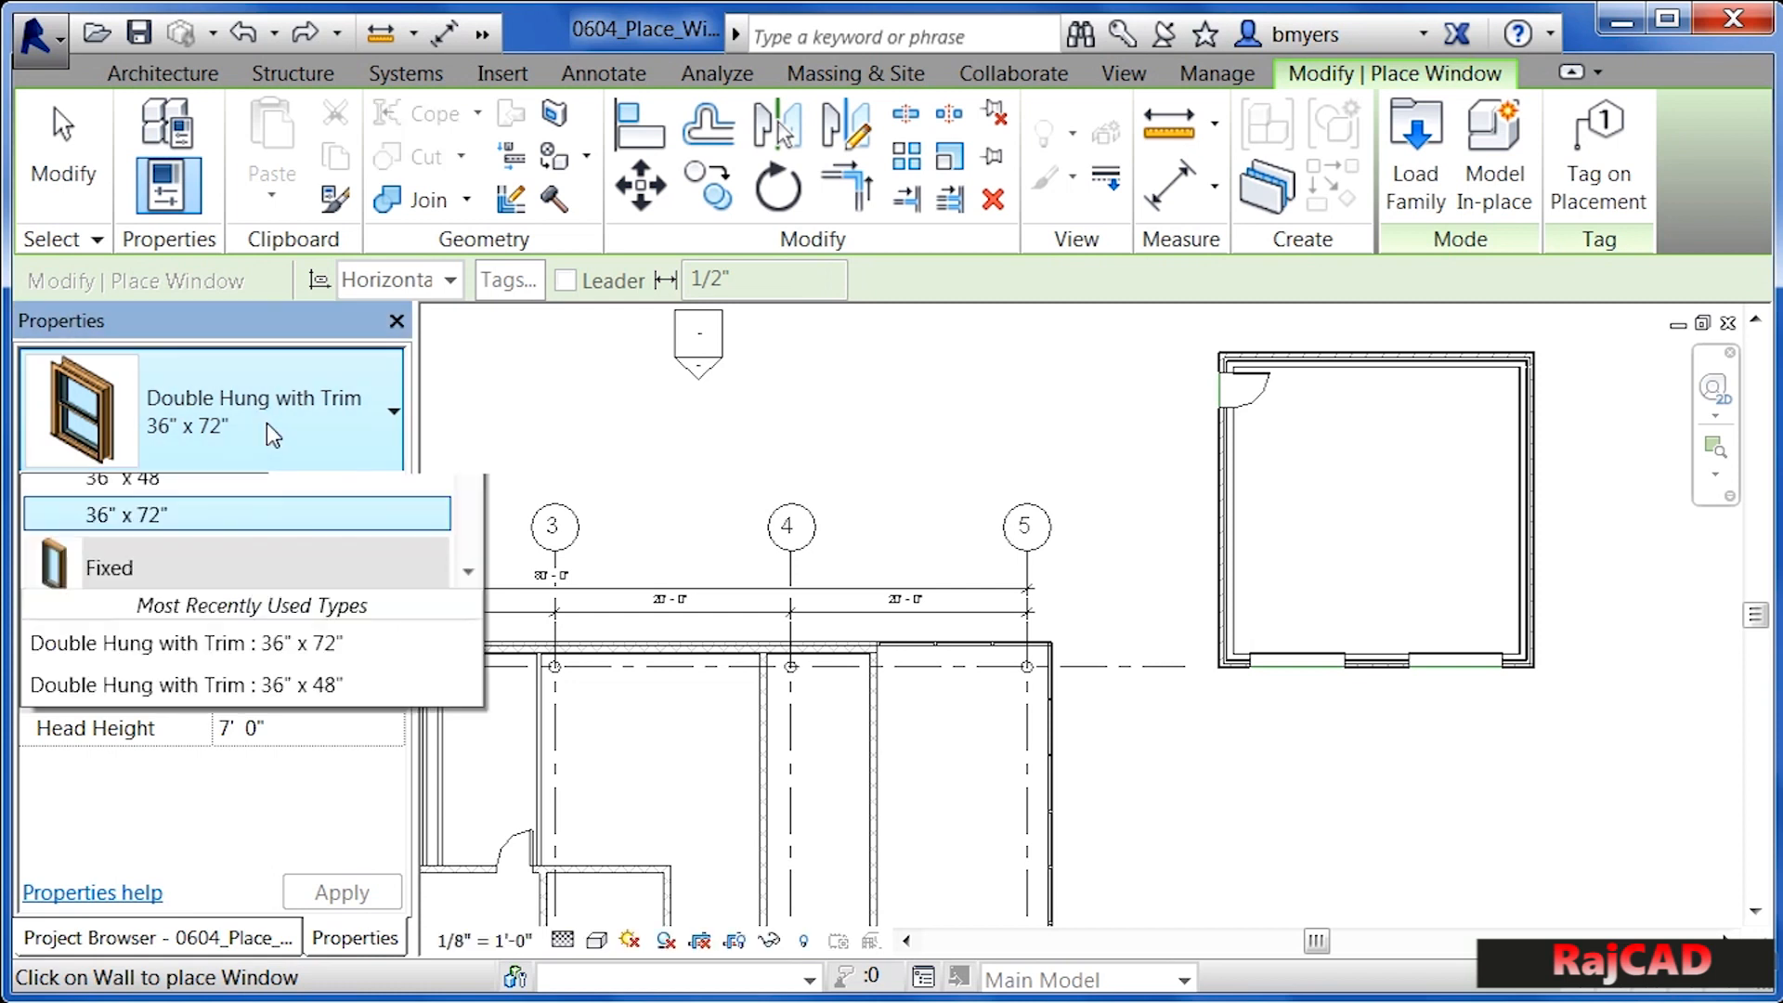
mouse_move(469, 548)
left_mouse_down()
mouse_move(475, 614)
mouse_move(475, 537)
left_mouse_up()
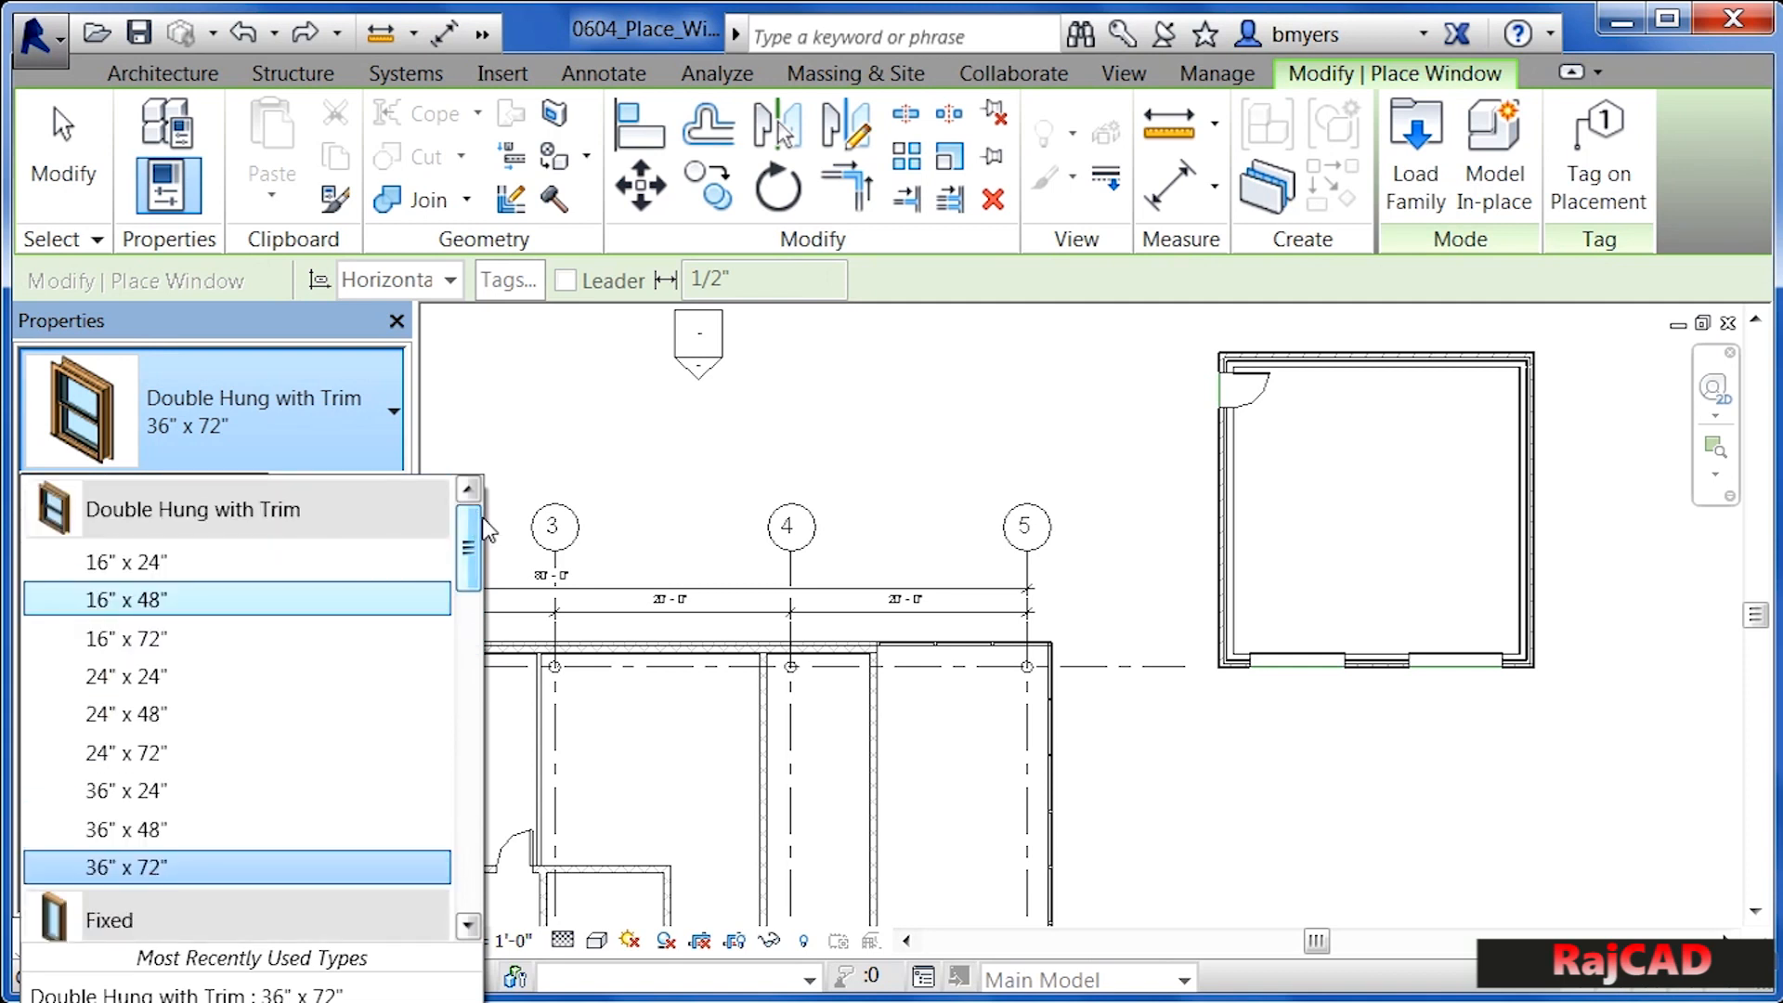
mouse_move(466, 539)
left_mouse_down()
mouse_move(470, 559)
mouse_move(470, 531)
left_mouse_up()
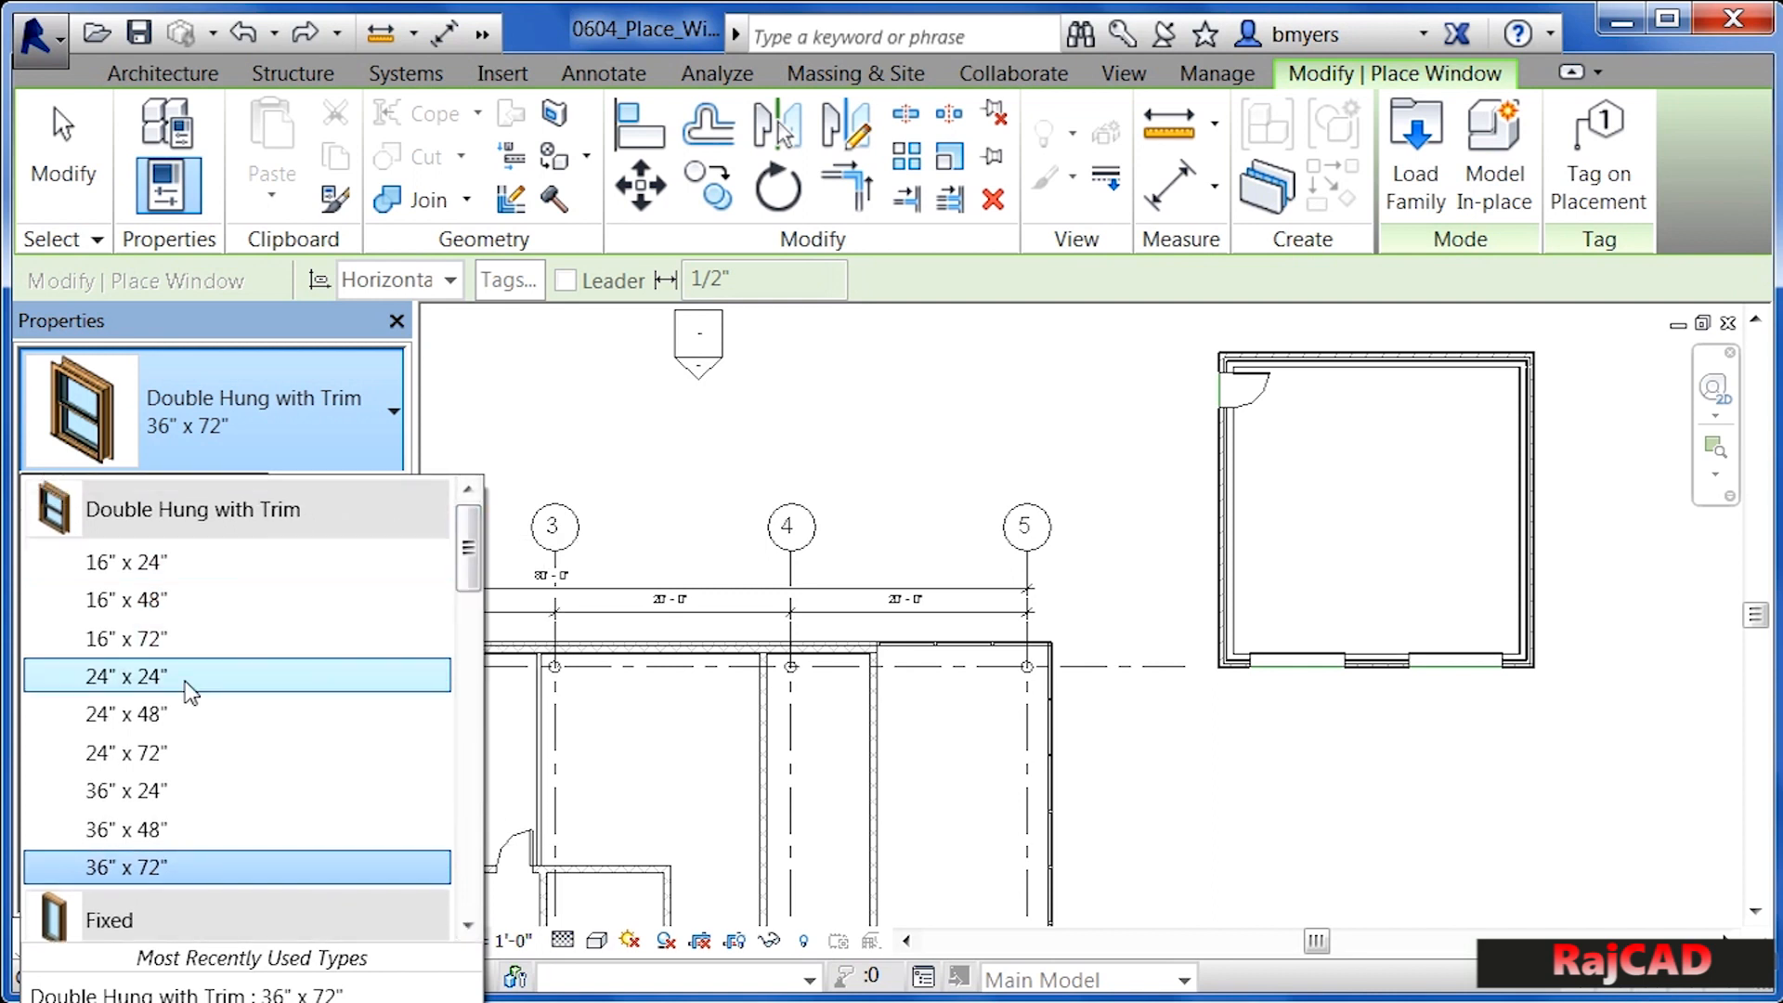
left_click(152, 829)
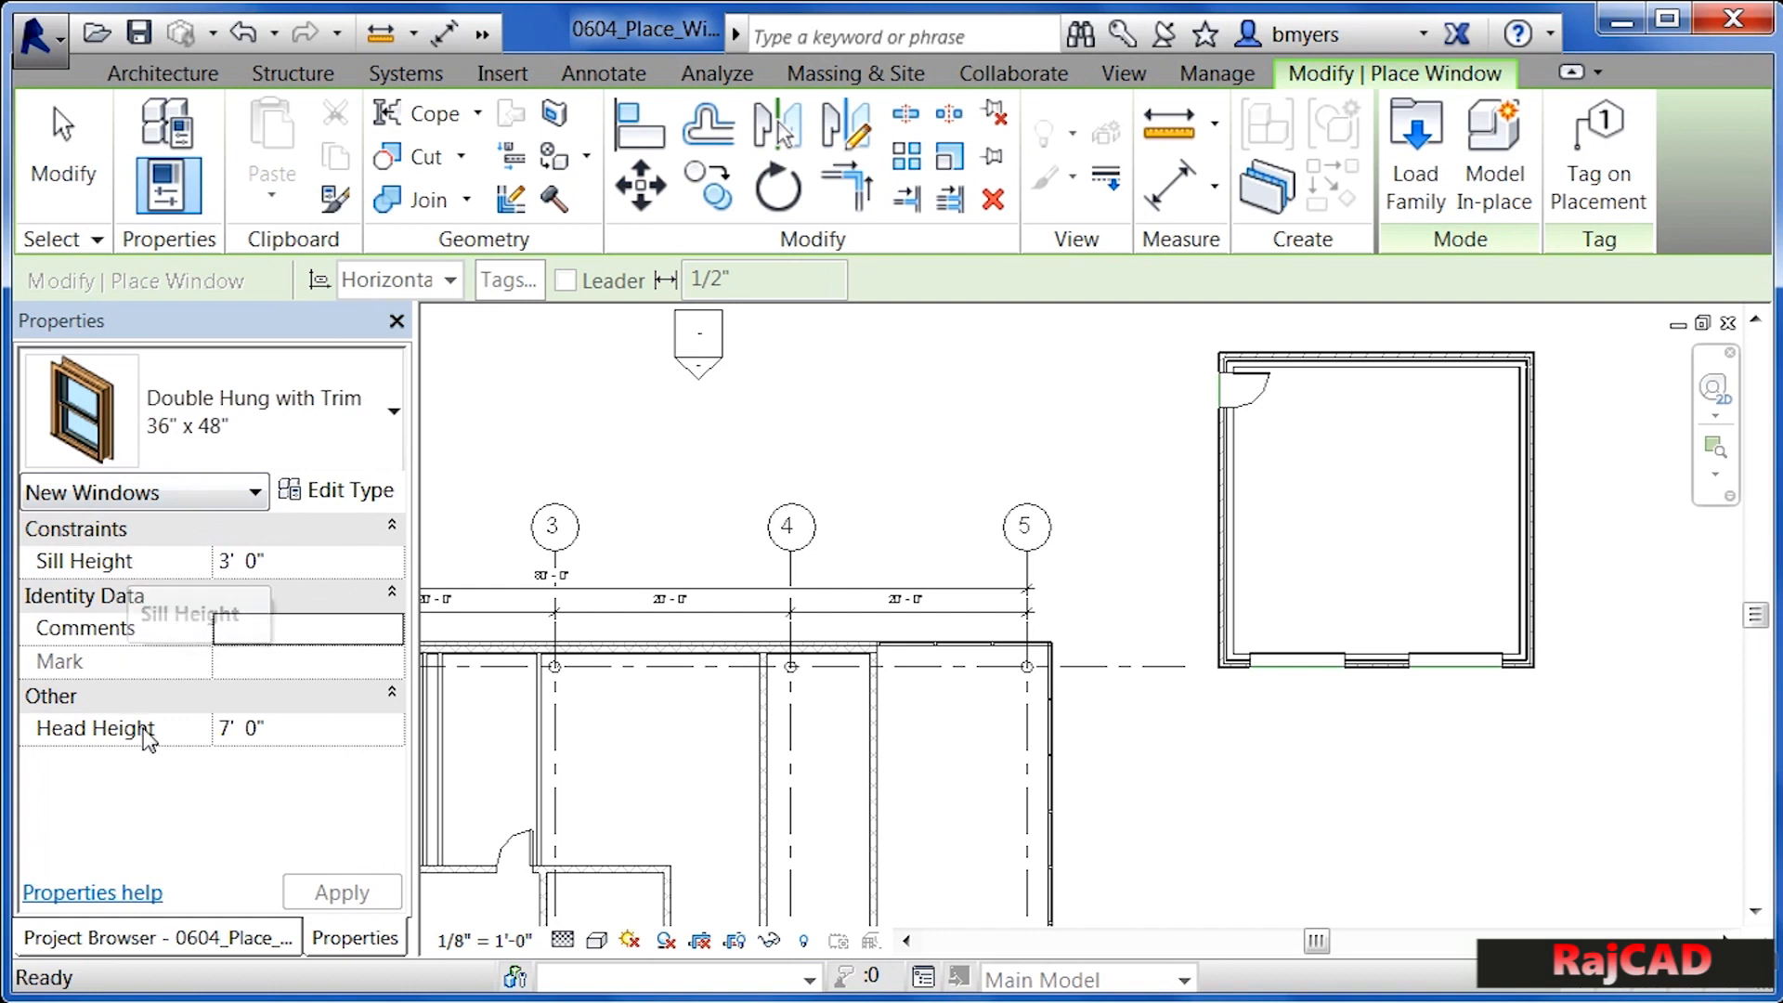
Set the new window's Head Height to 6' 10" and open its Sill Height for editing
left_click(277, 735)
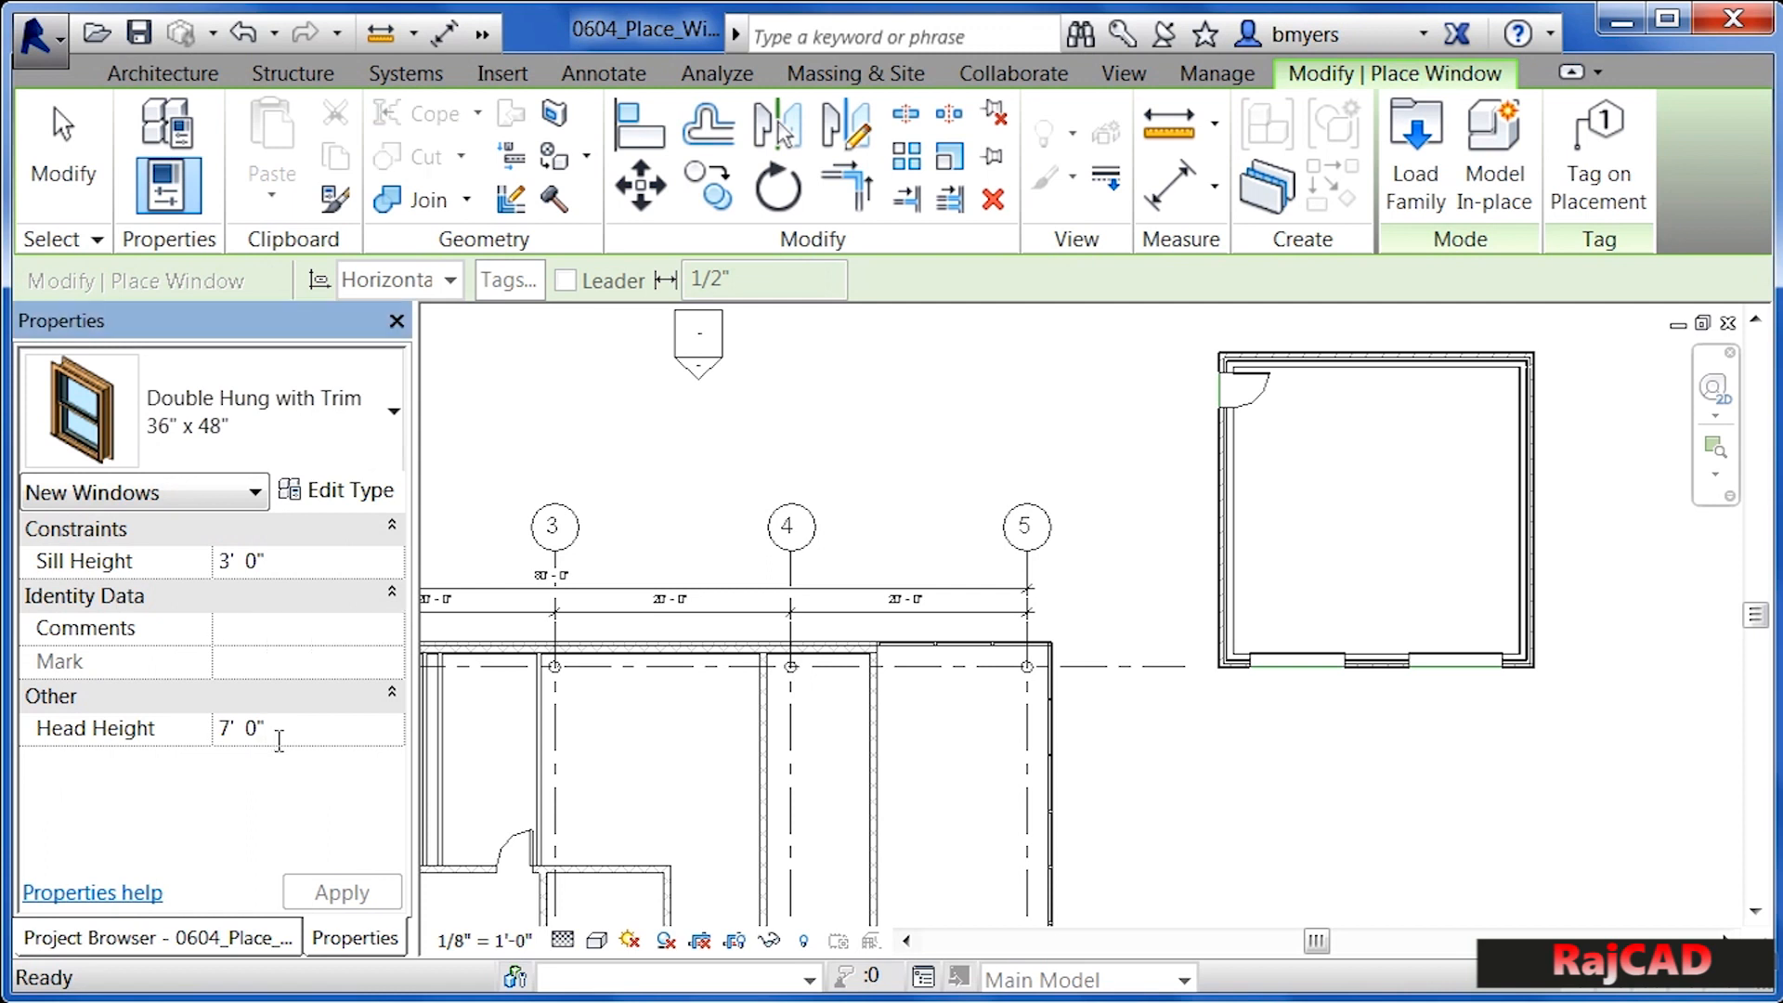
double_click(279, 735)
type("6'10")
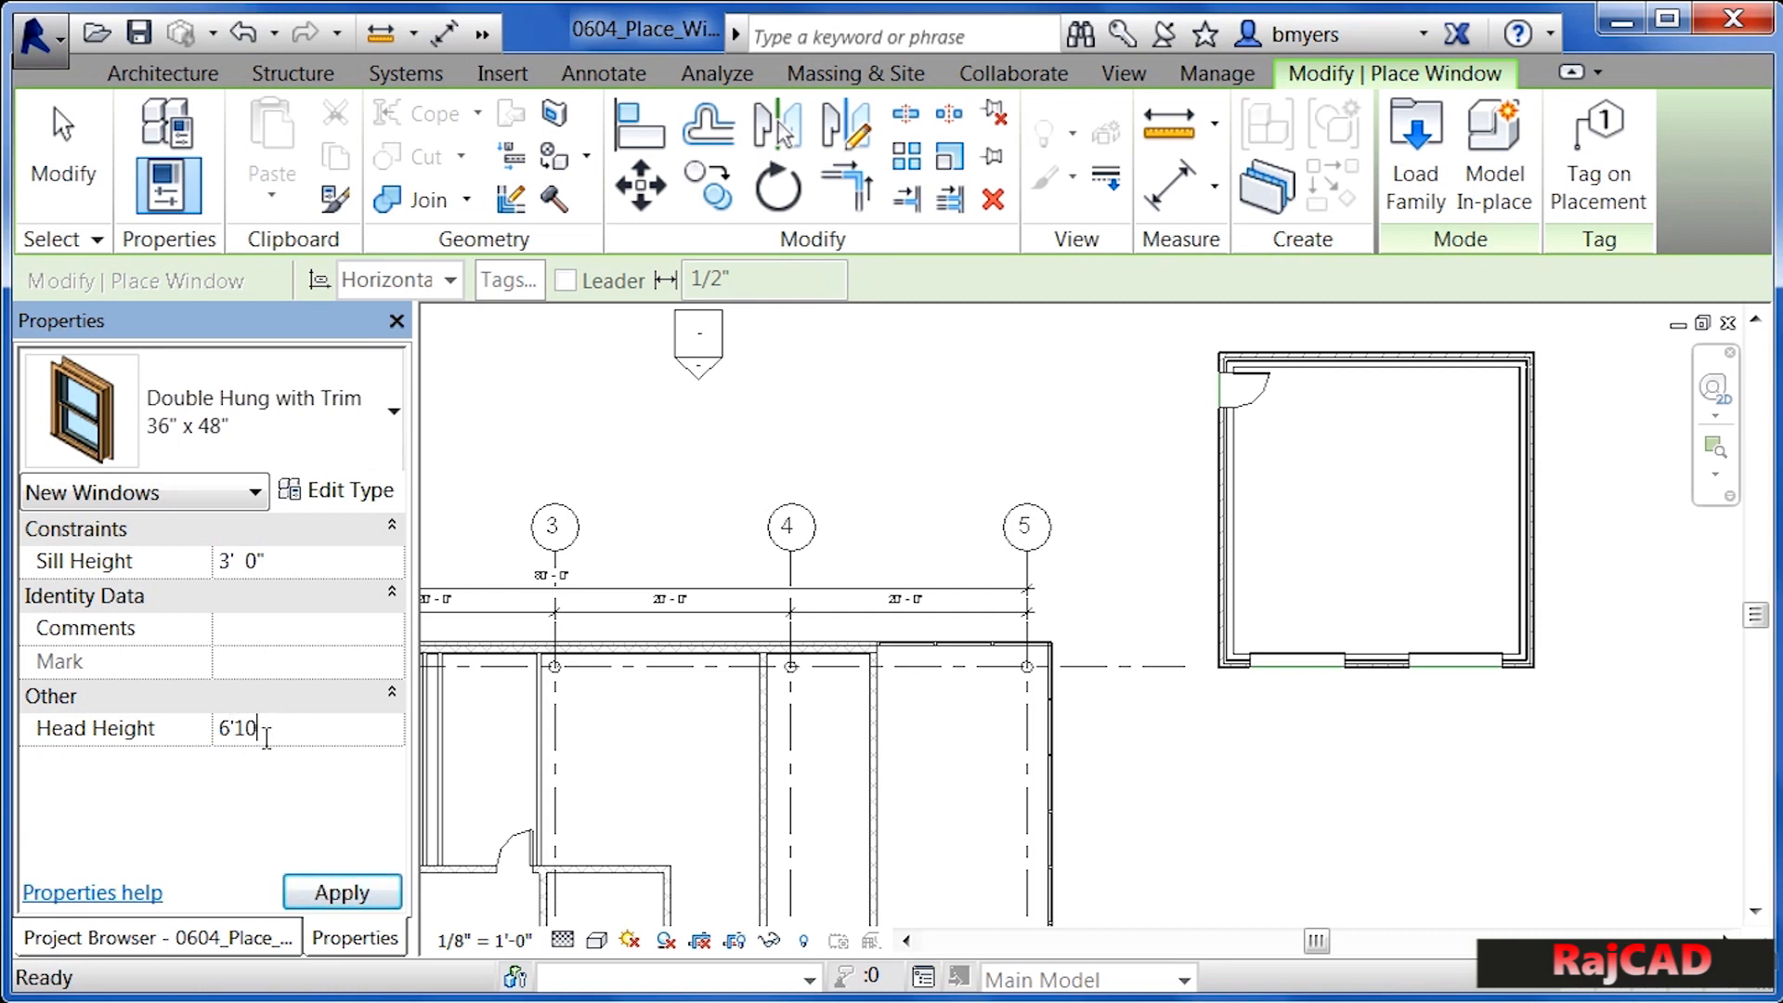
left_click(232, 629)
left_click(297, 557)
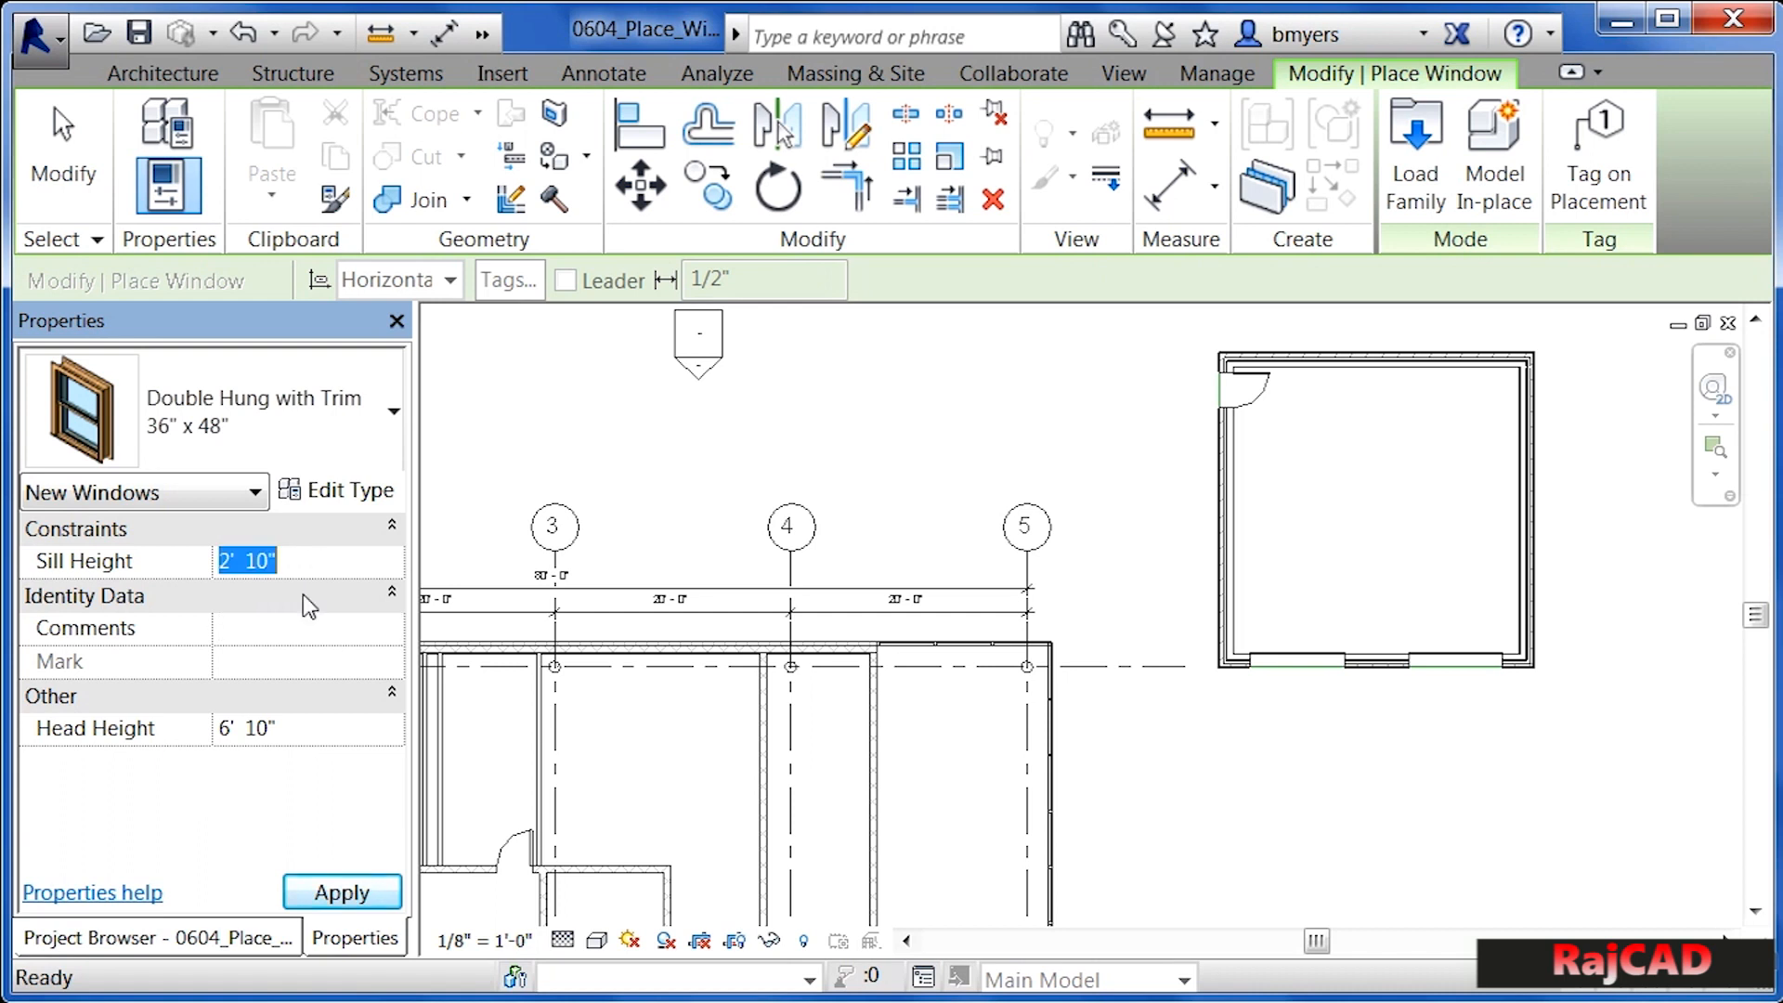
Set the new windows' Sill Height to 3' and place one window at the midpoint of the detached building's east wall
type("3'")
left_click(243, 632)
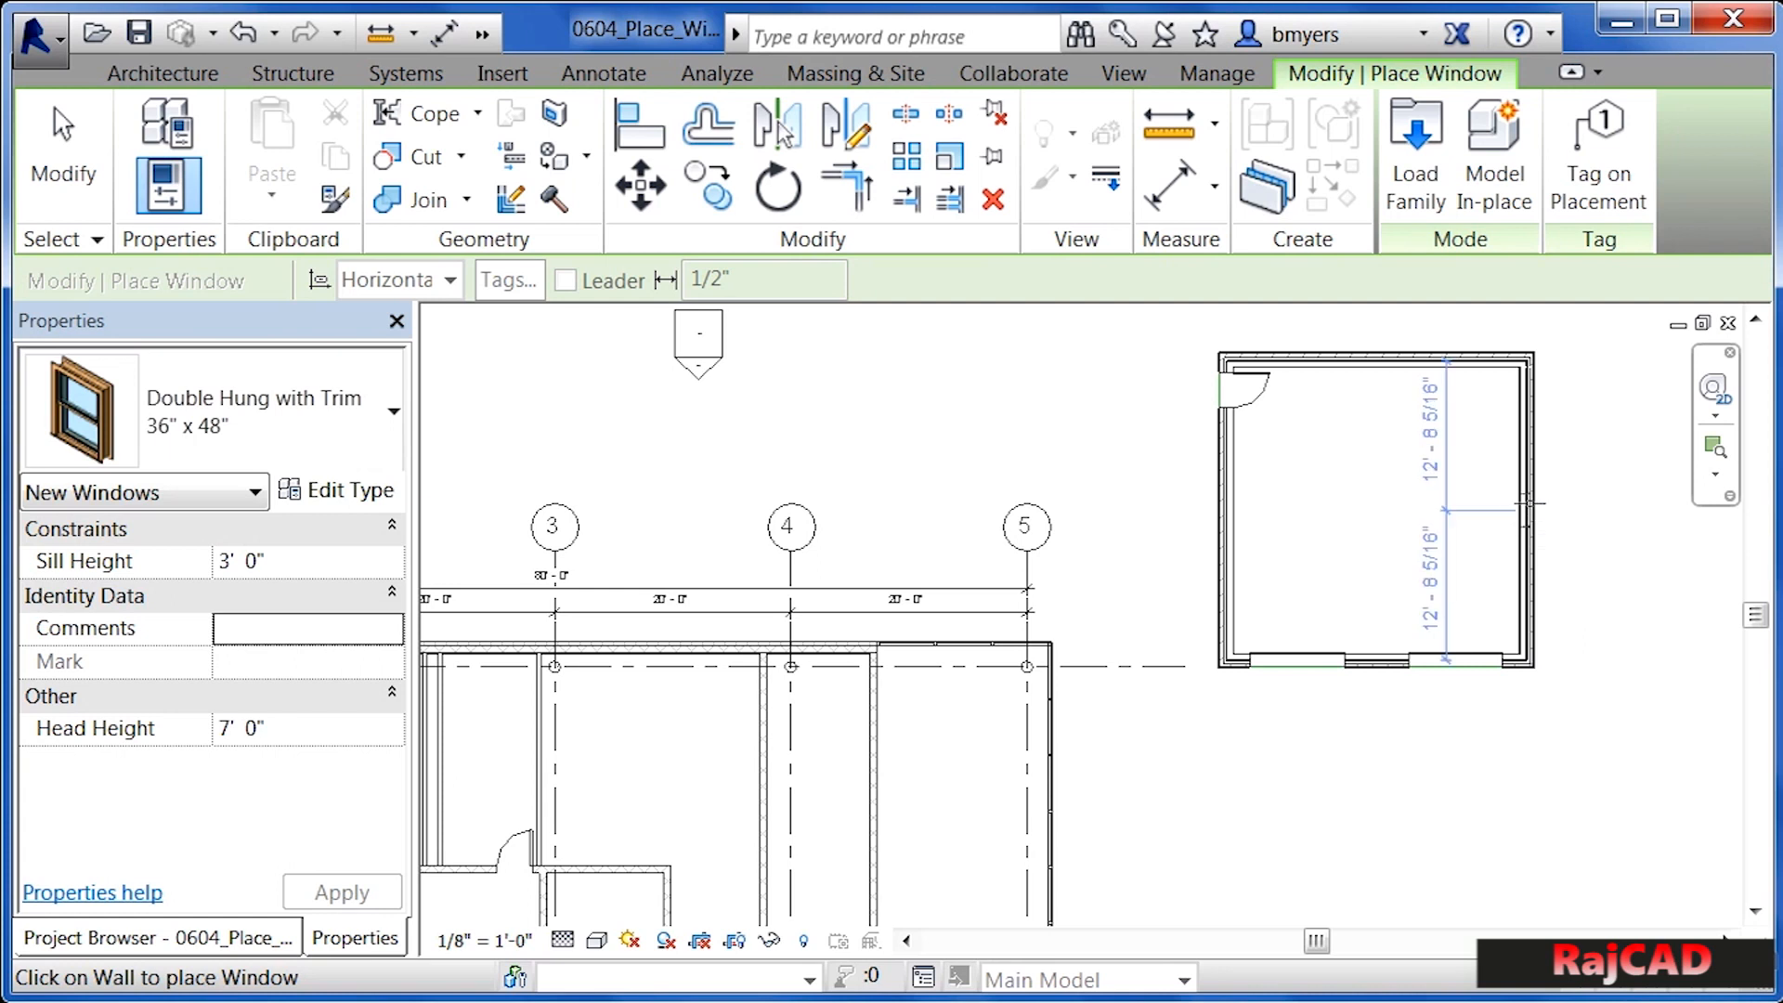
scroll(1530, 522, "up", 2)
middle_click_drag(1541, 527, 1444, 643)
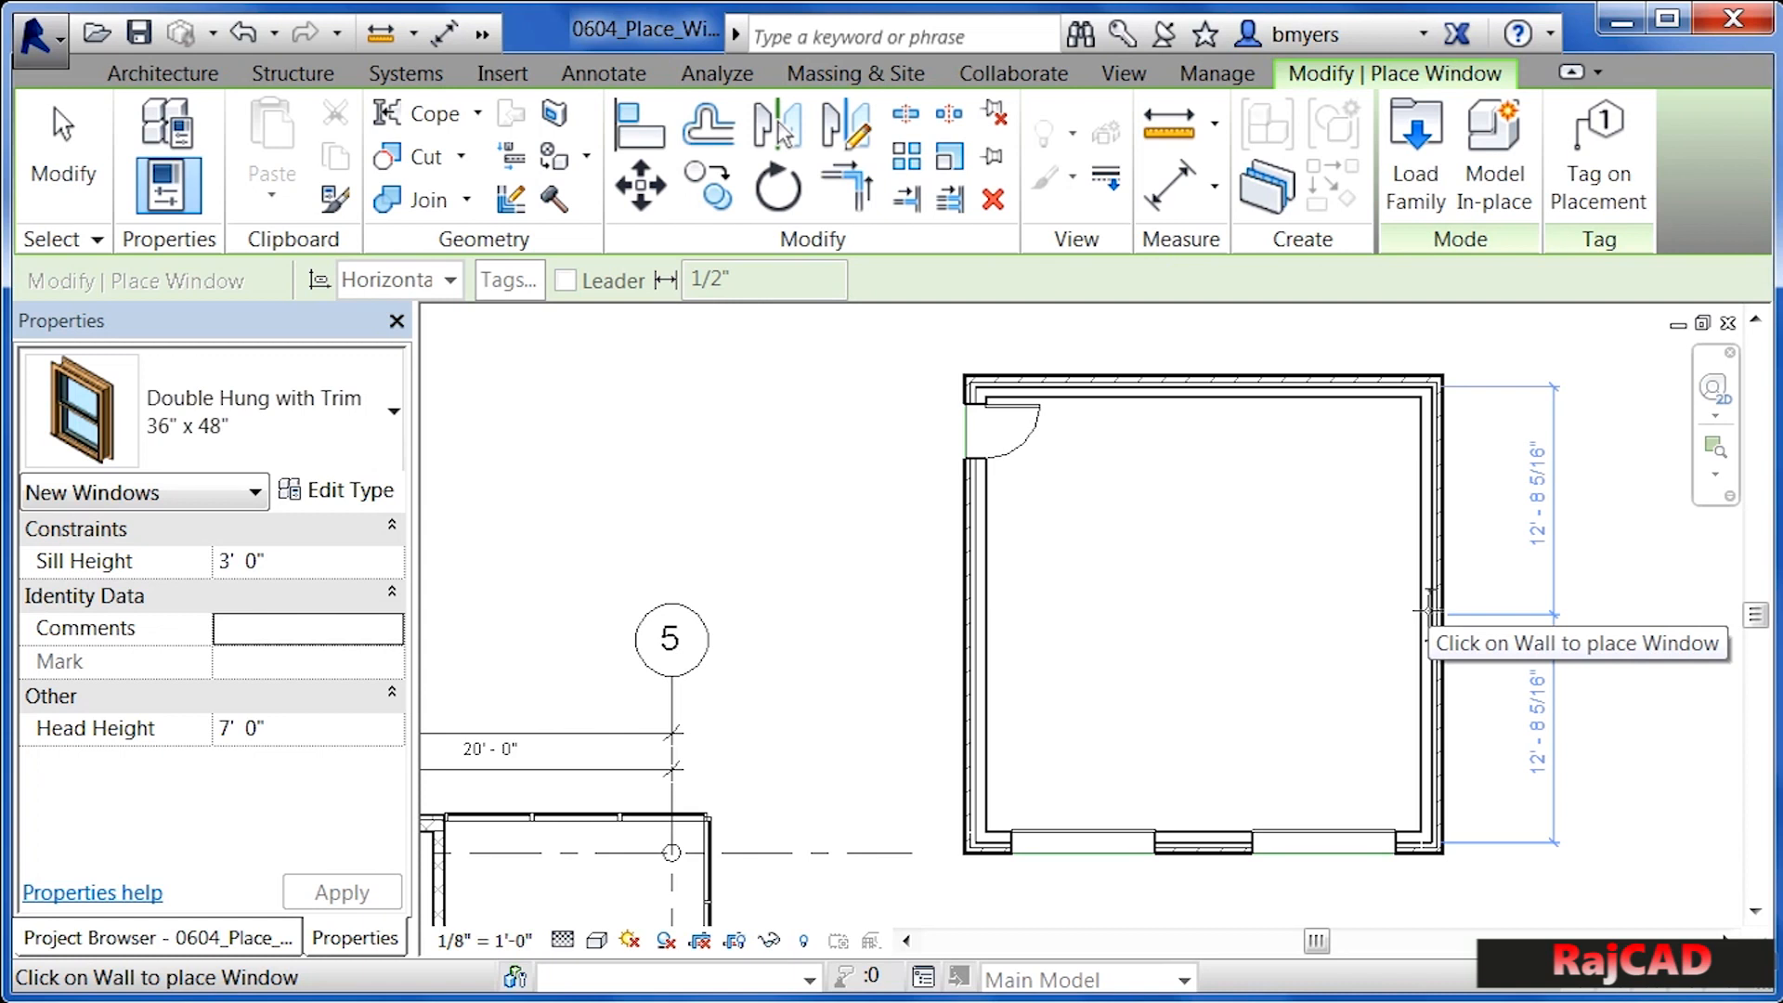
left_click(1430, 613)
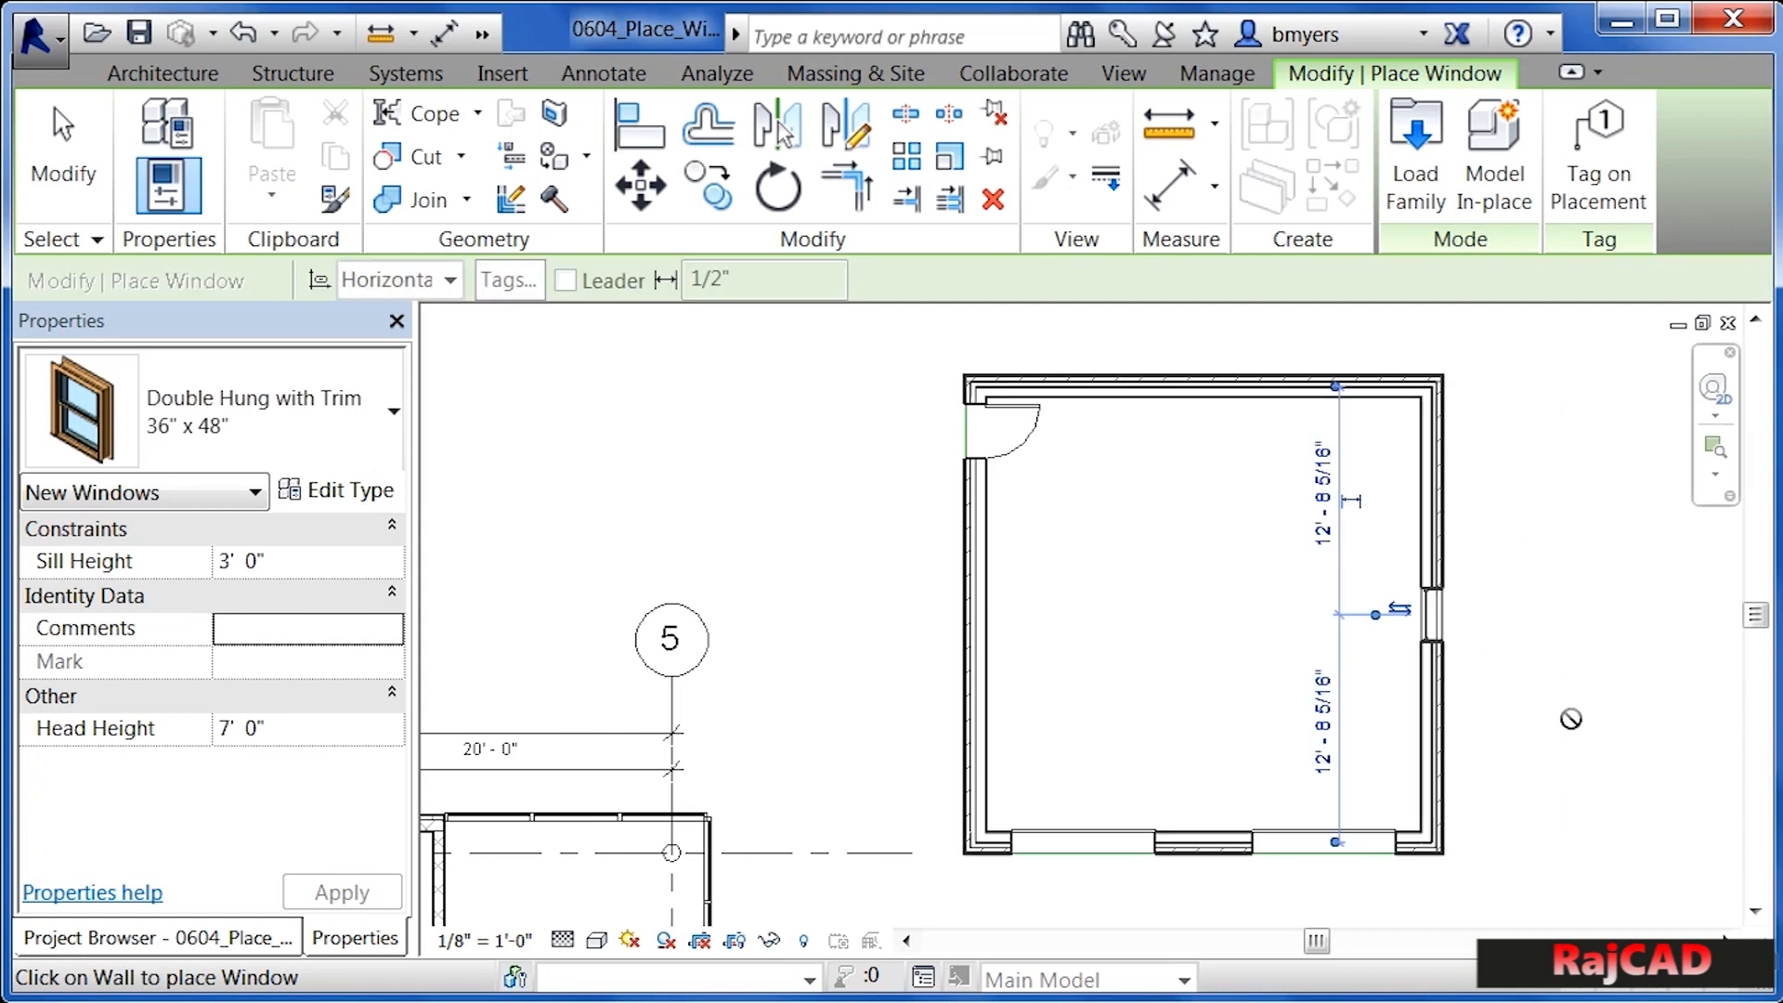
key("Escape")
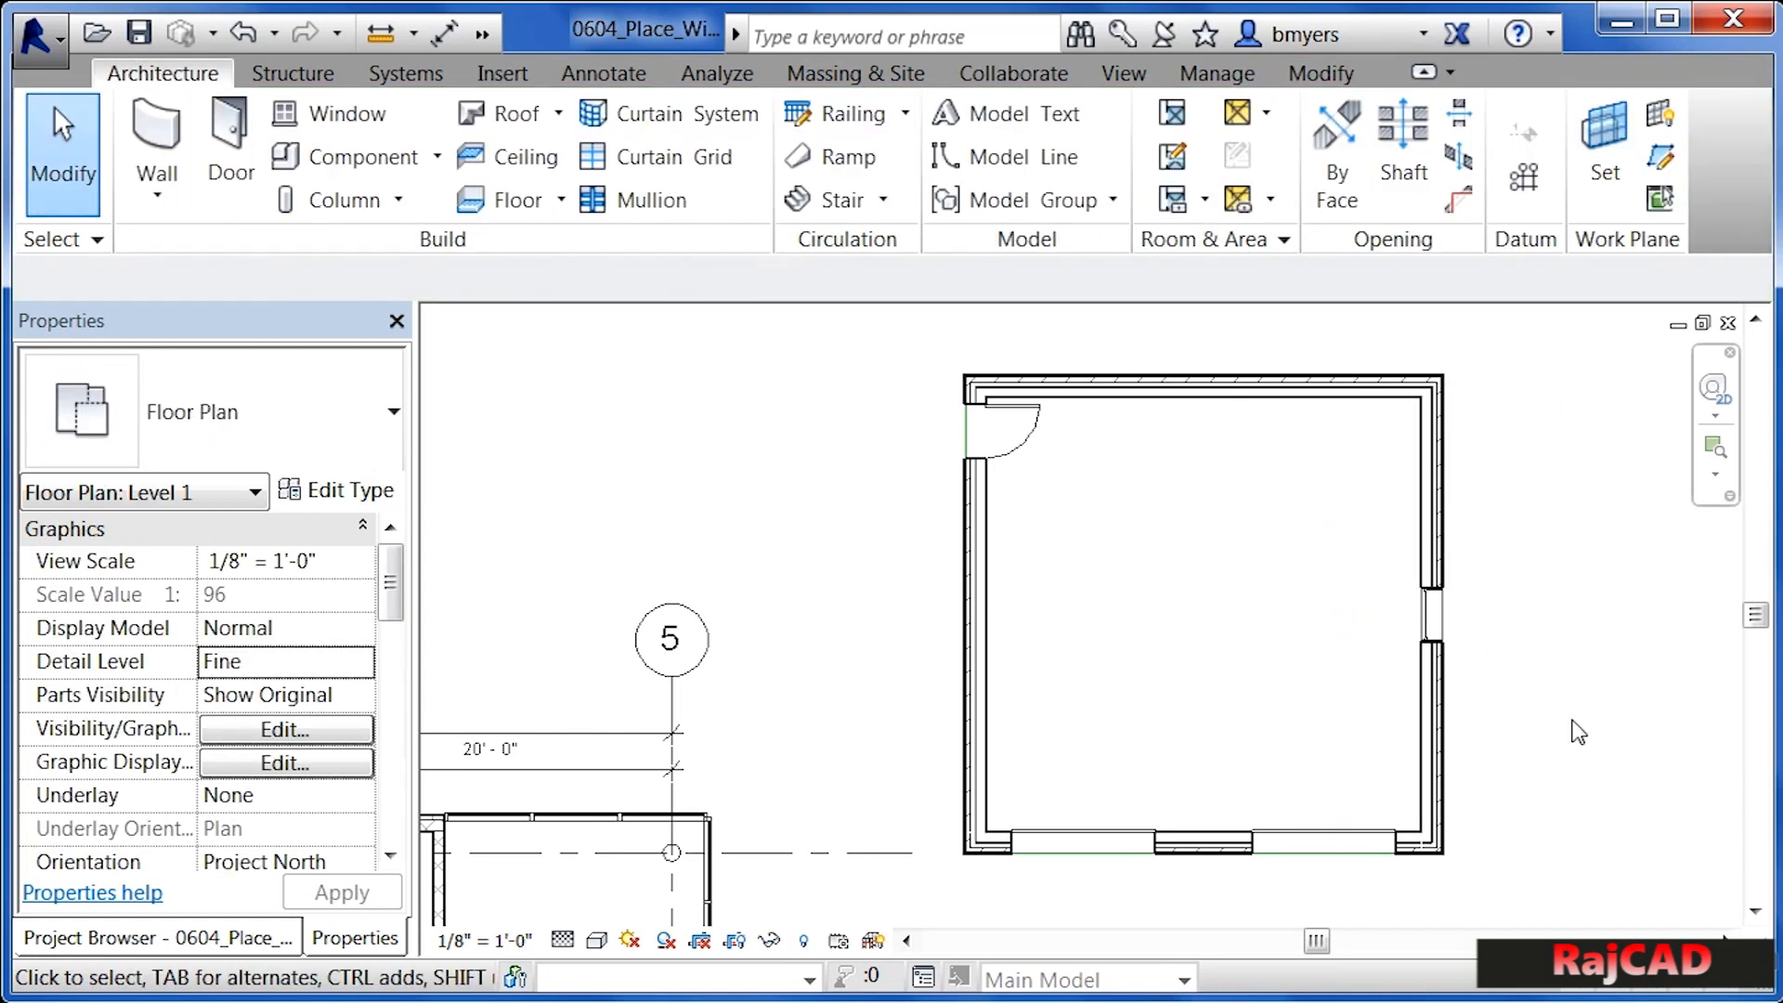
Flip the east wall window so that its sash sits toward the exterior face of the wall
scroll(1467, 608, "up", 5)
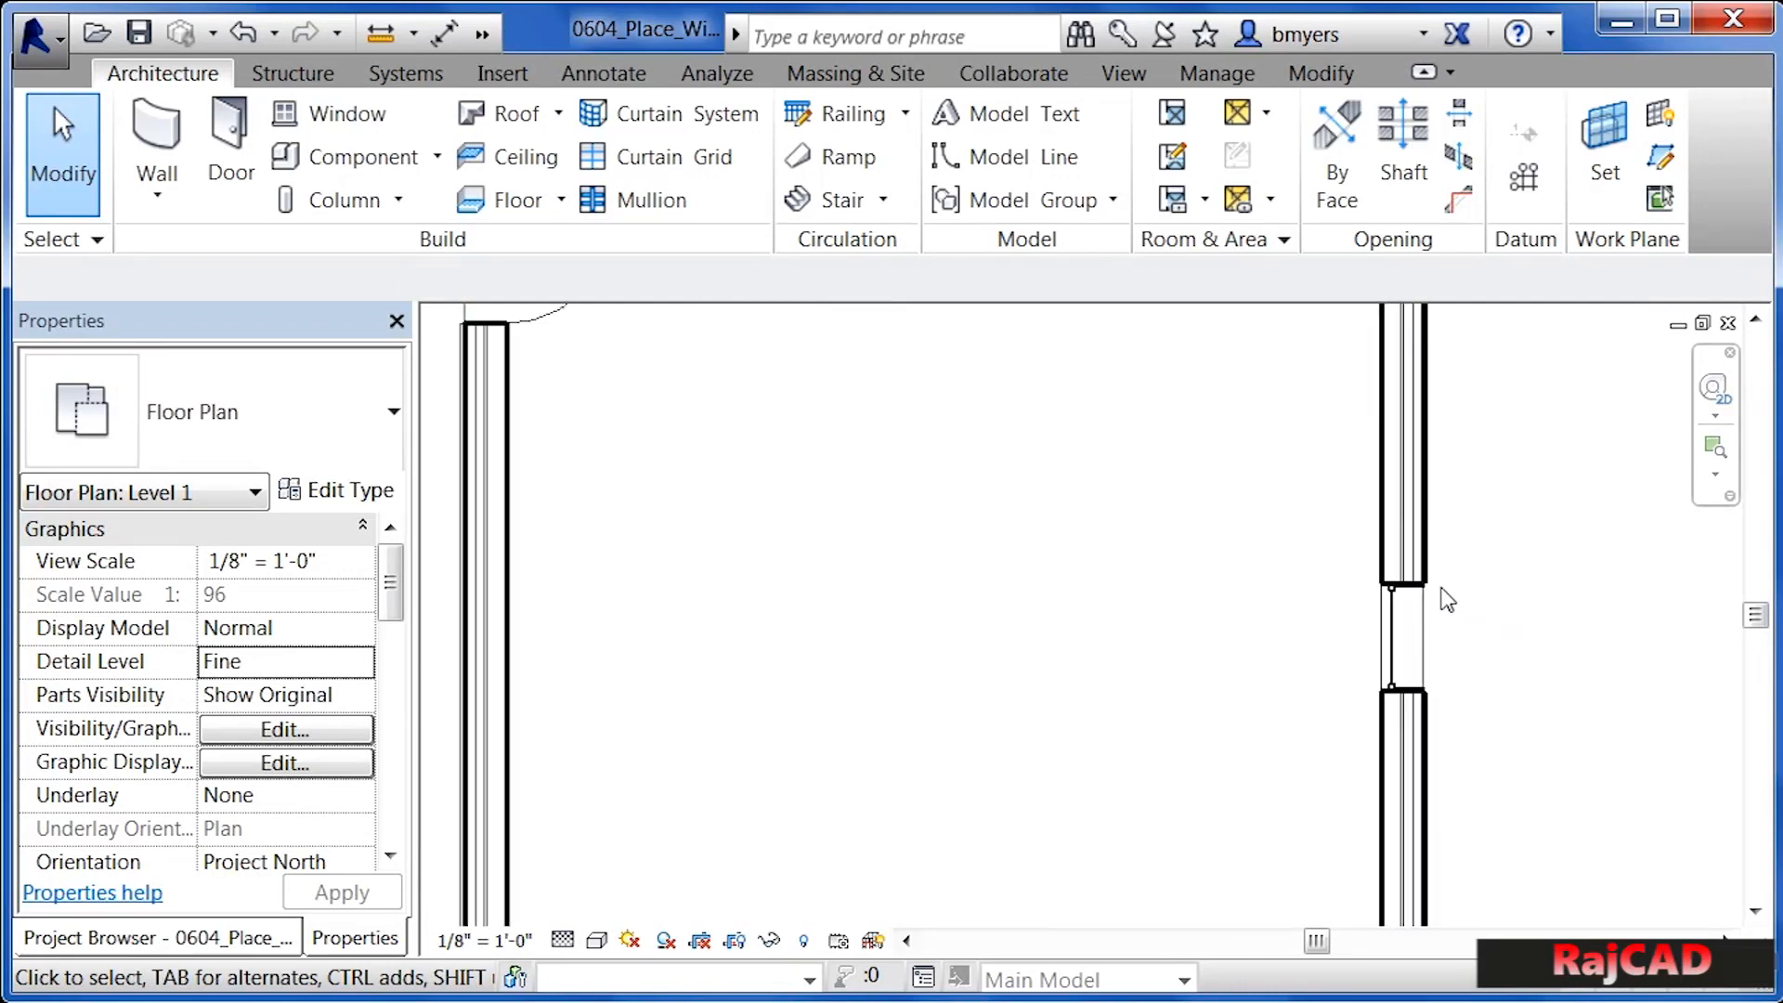
scroll(1478, 635, "up", 3)
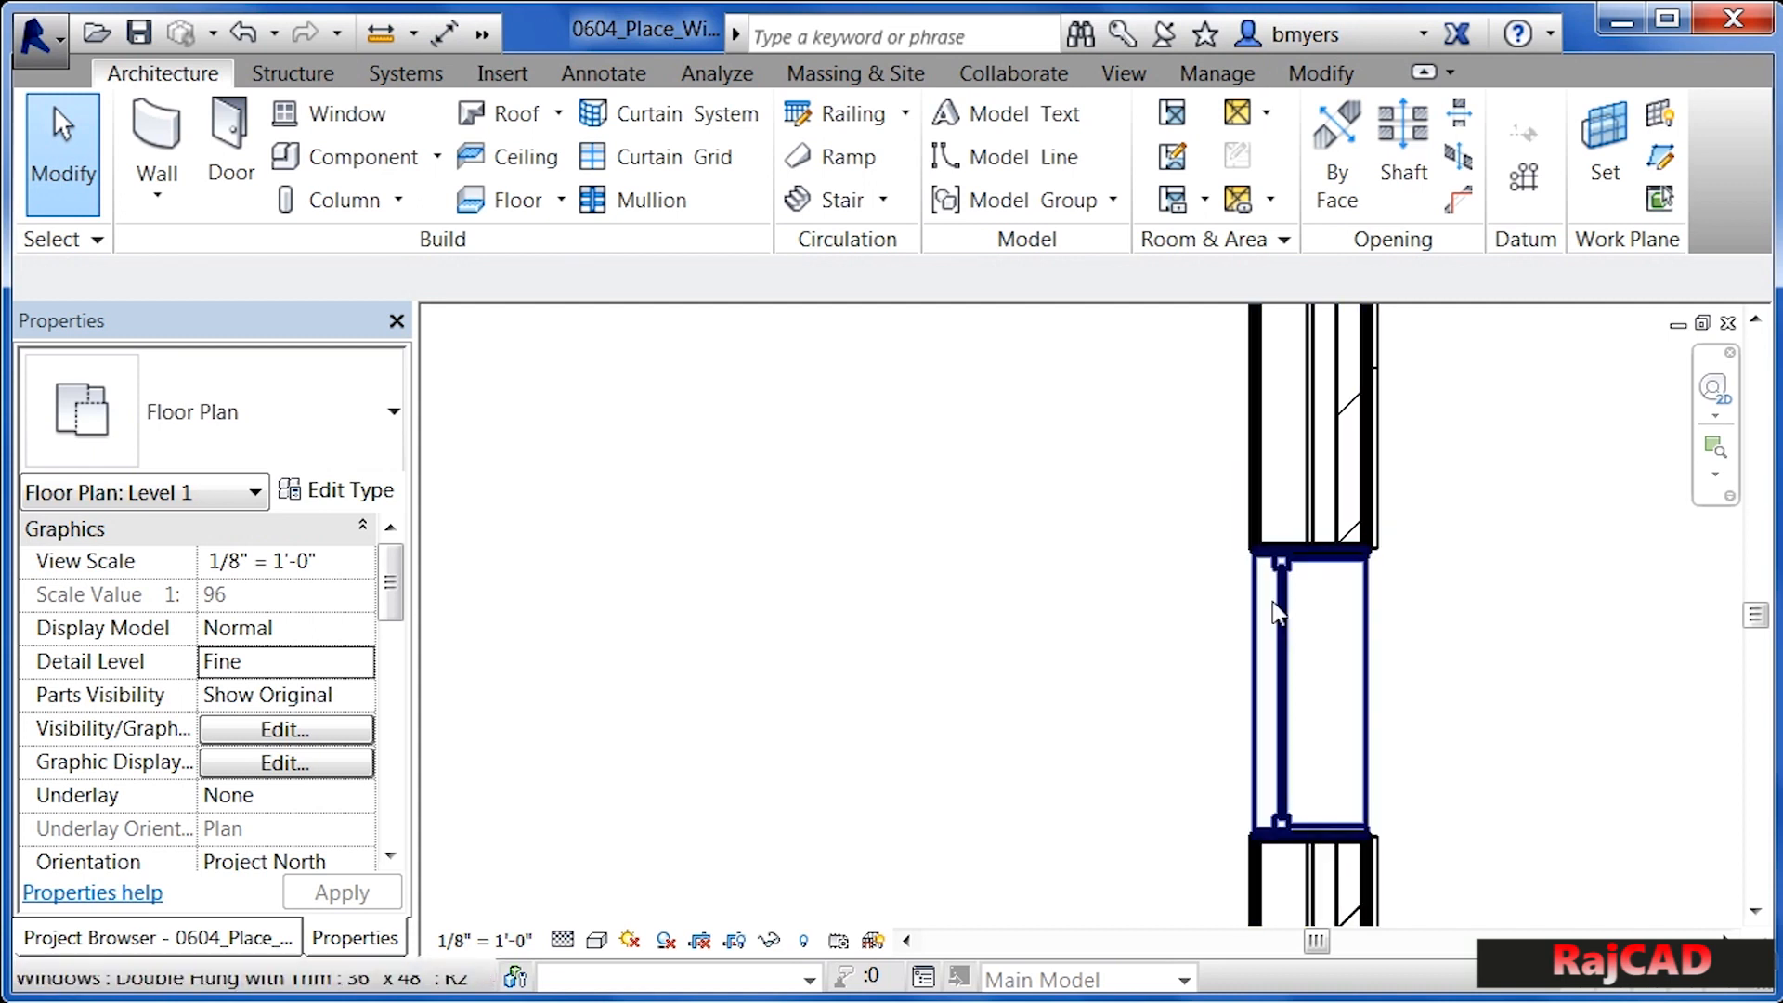
key("Tab")
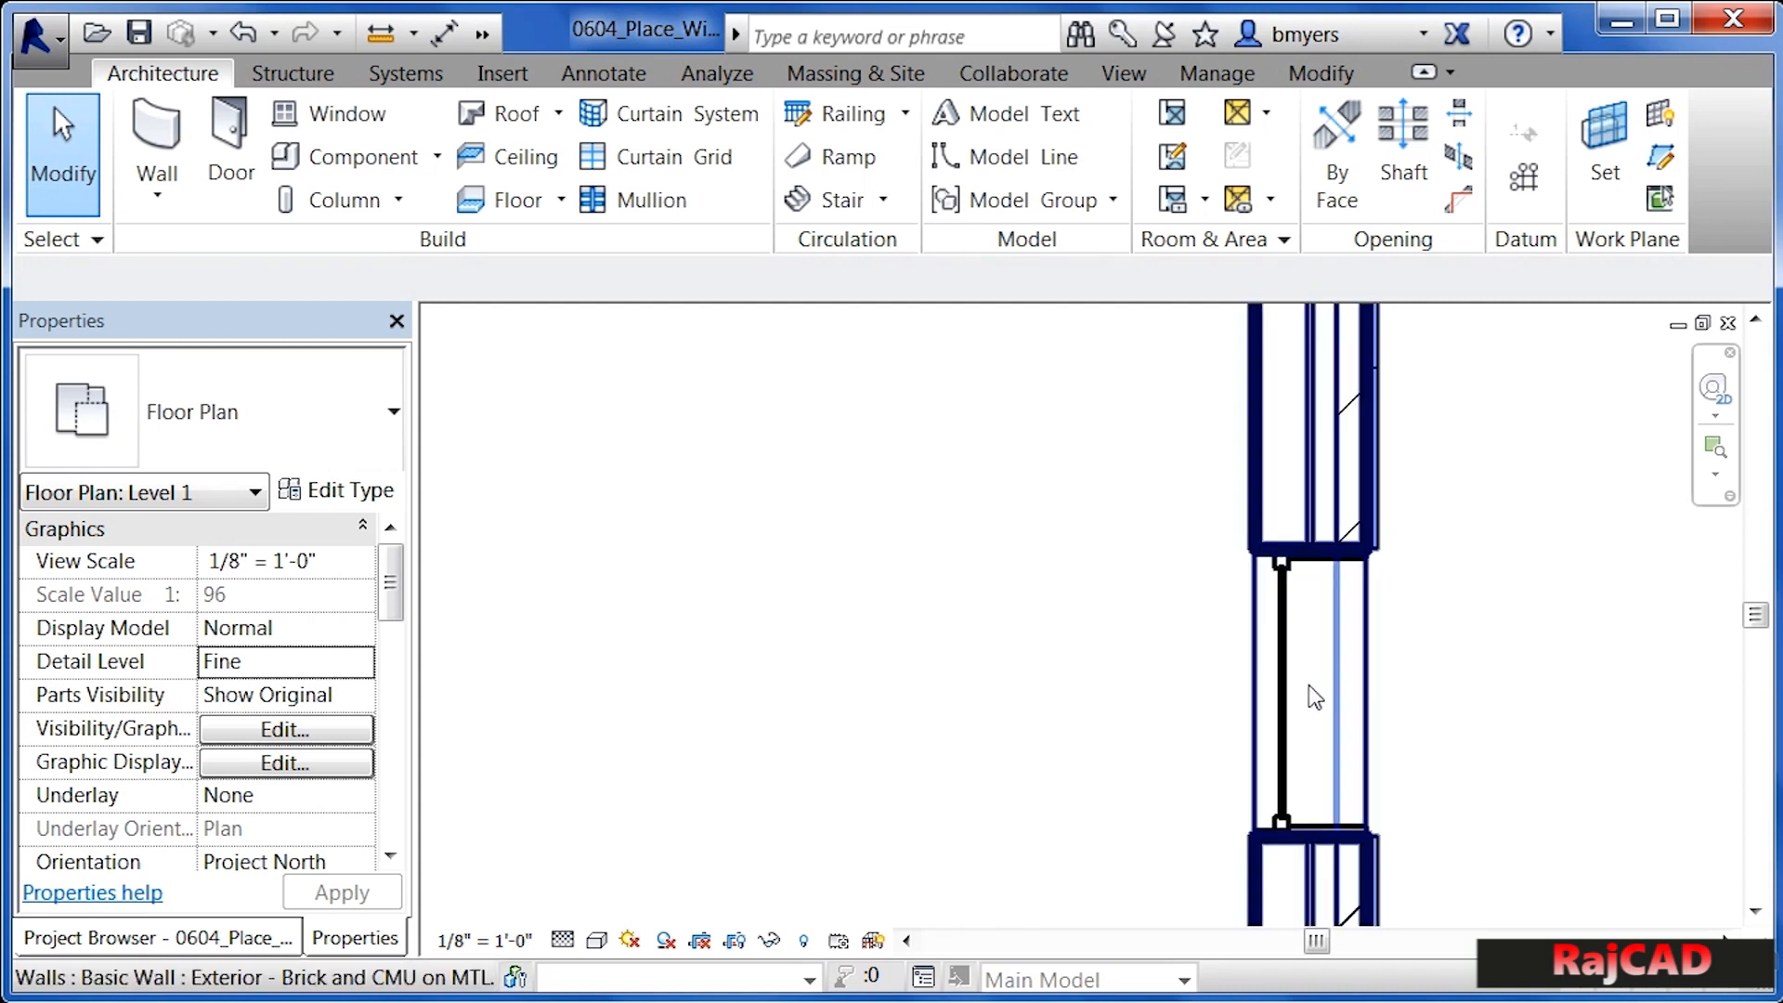
left_click(1291, 698)
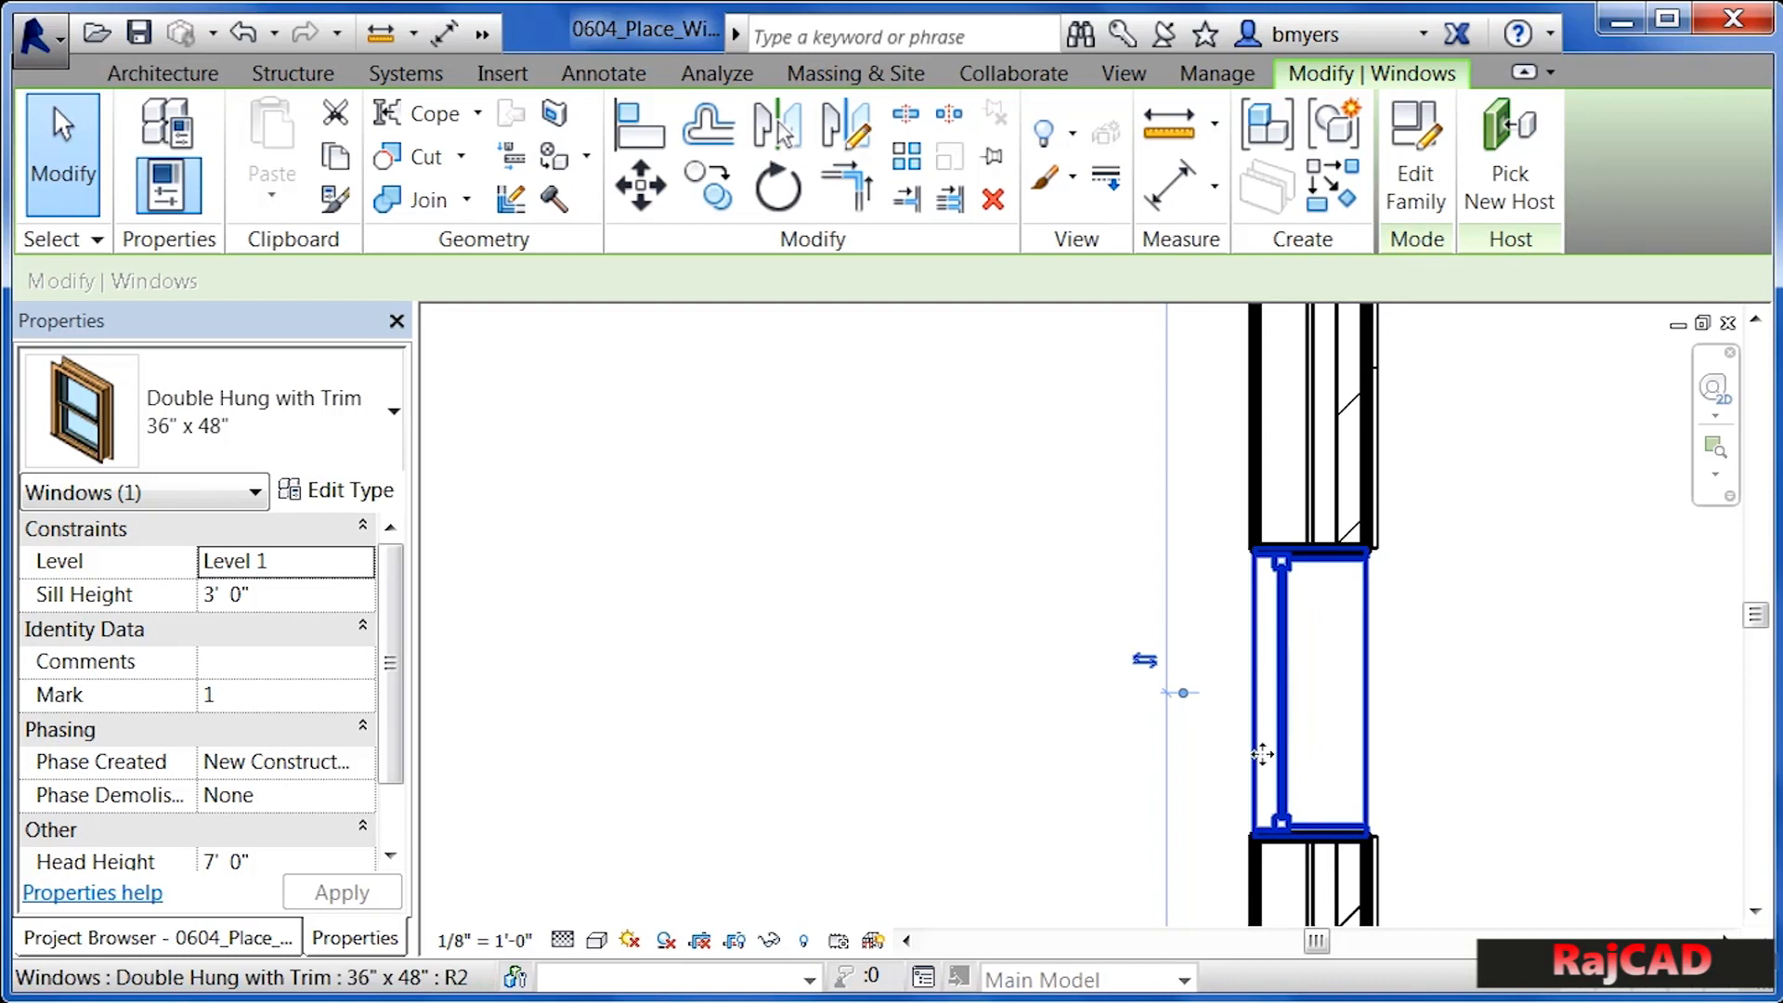
left_click(1149, 664)
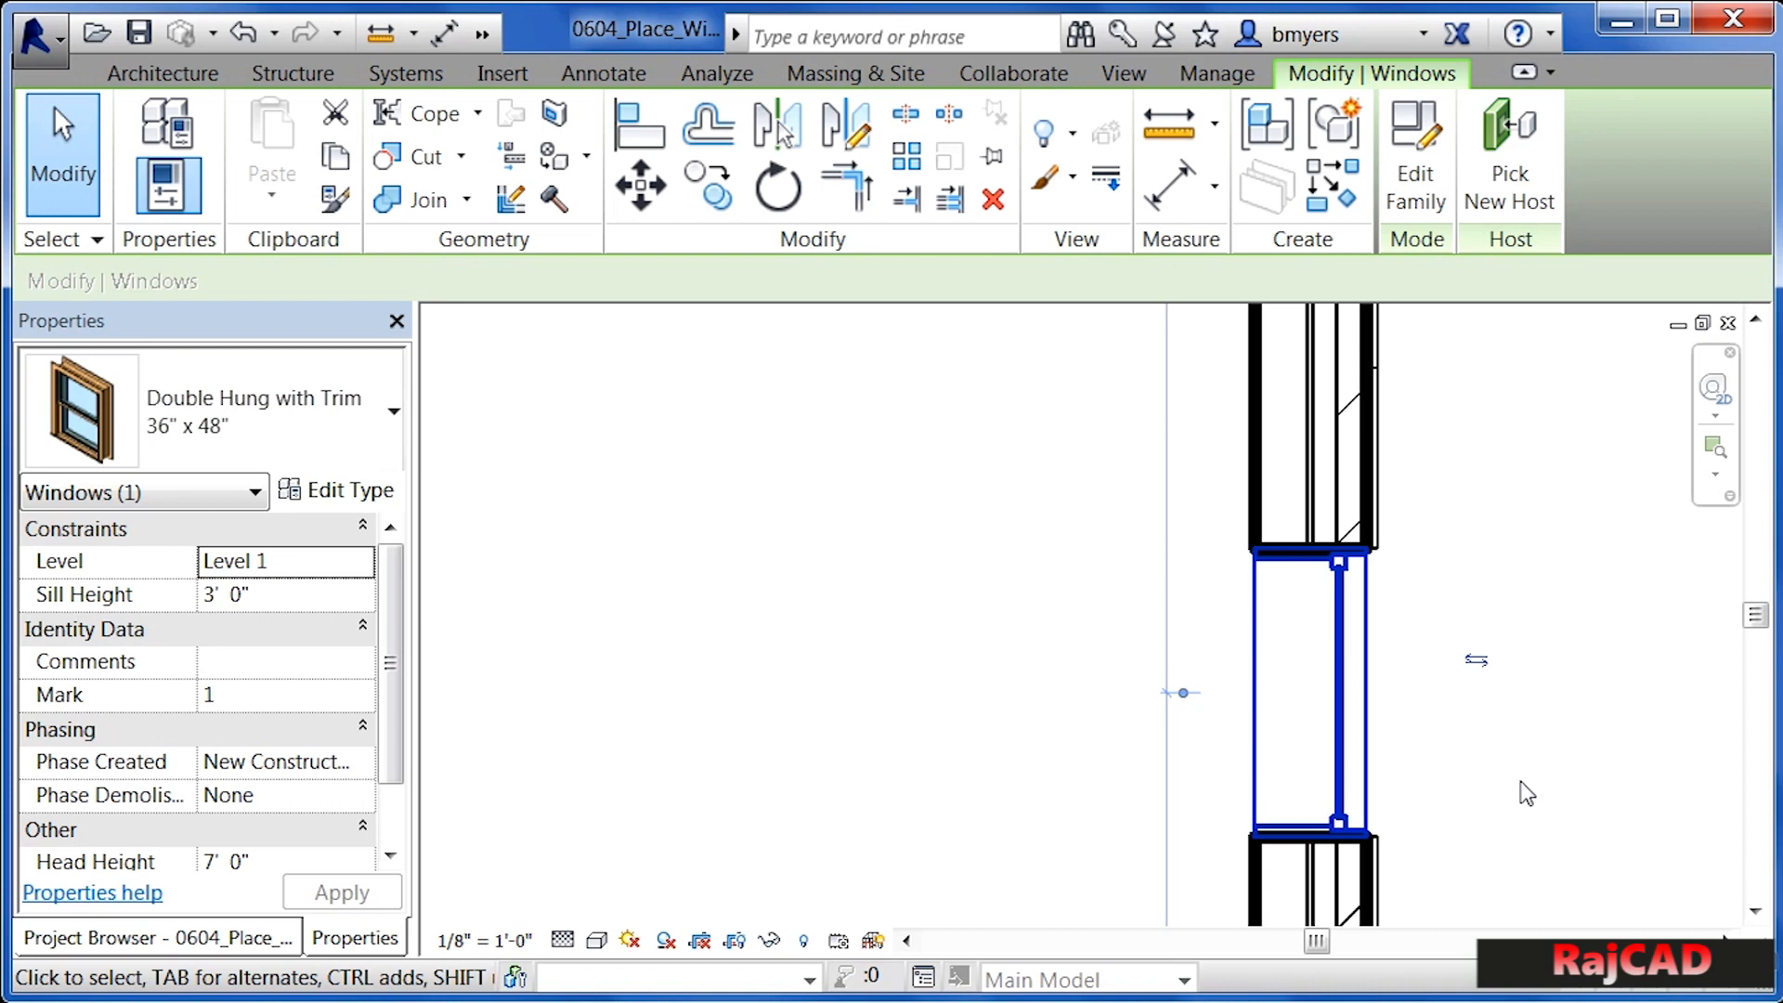
left_click(1526, 794)
Place two Double Hung with Trim 36" x 48" windows in the detached building's north wall, each 7' 6" from the nearer side wall
scroll(1446, 641, "down", 5)
scroll(1444, 628, "down", 1)
scroll(1267, 691, "up", 1)
middle_click_drag(1297, 647, 1301, 669)
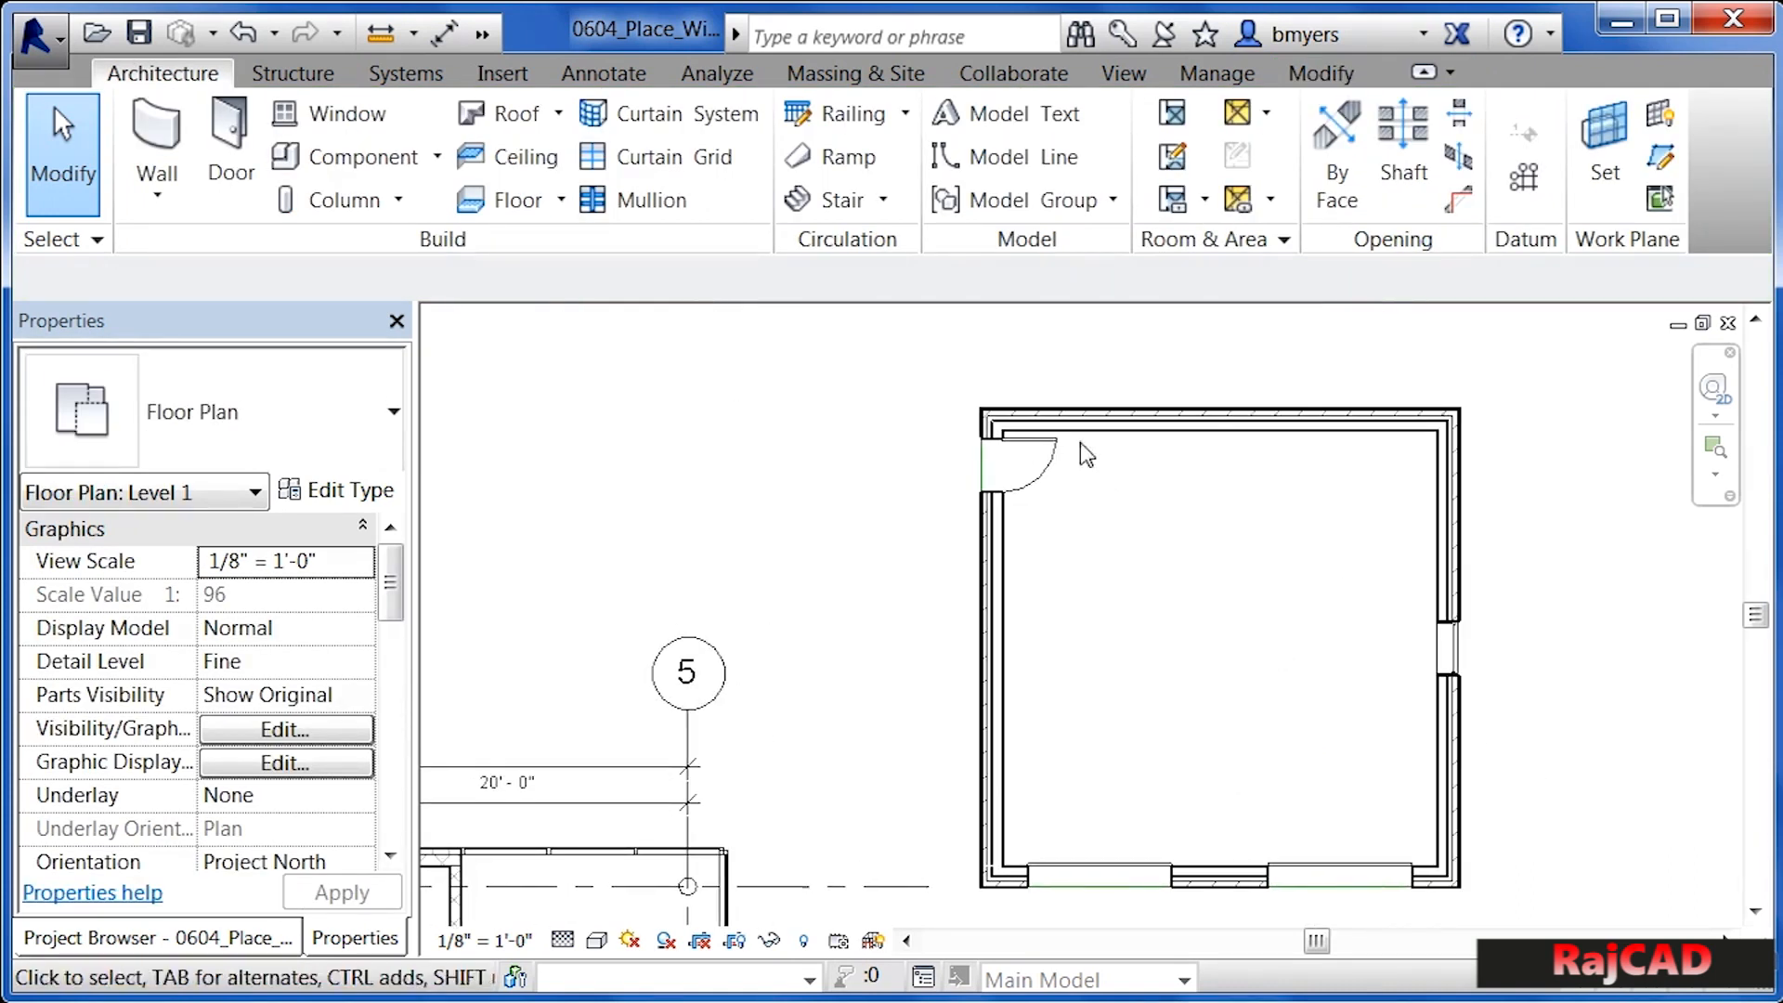
left_click(337, 121)
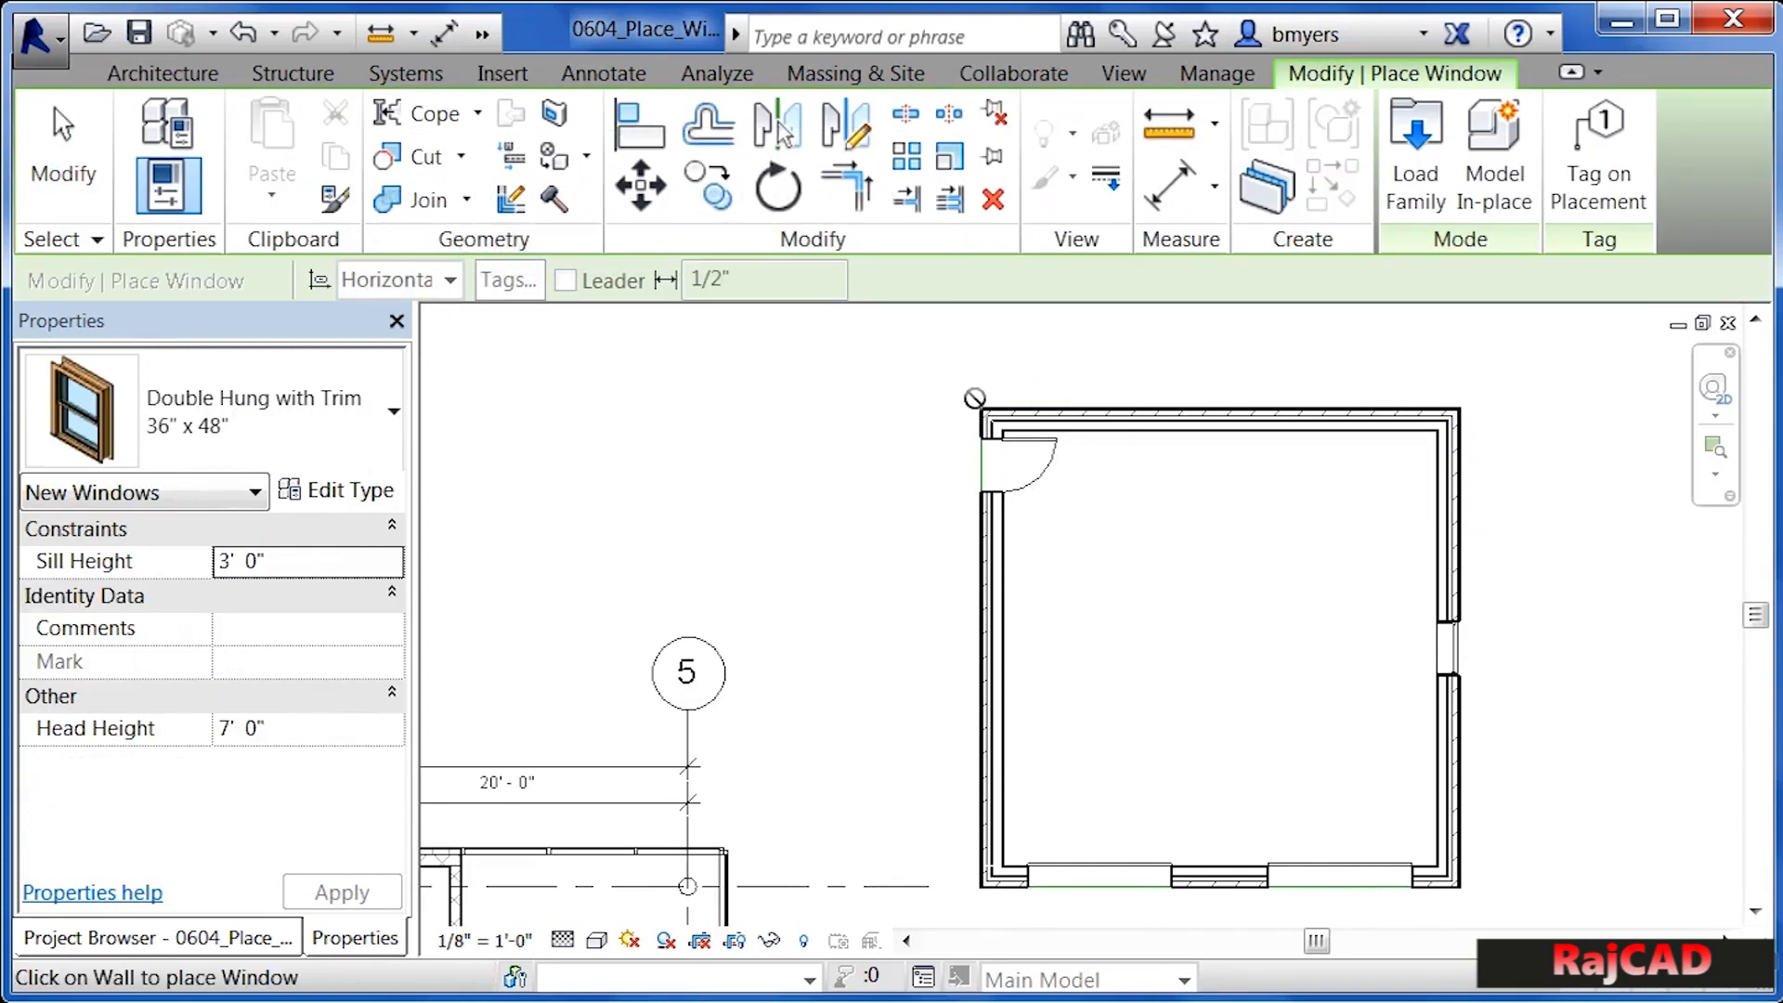
left_click(1125, 413)
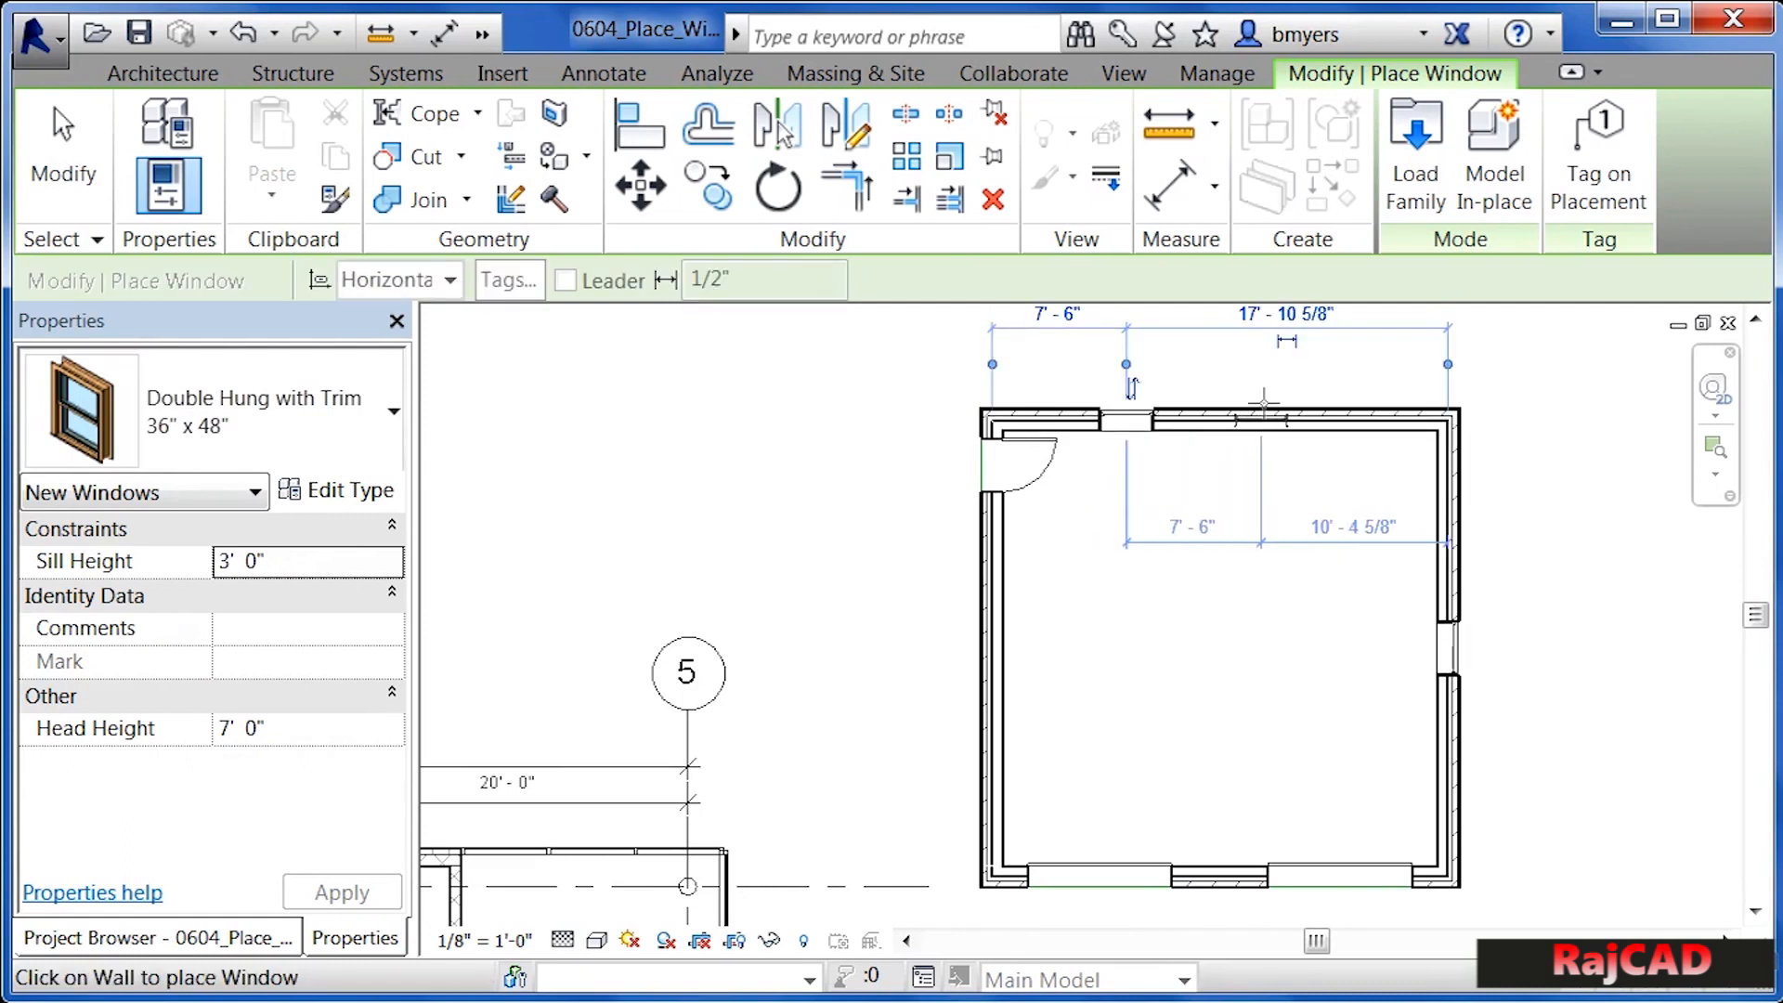
left_click(1313, 414)
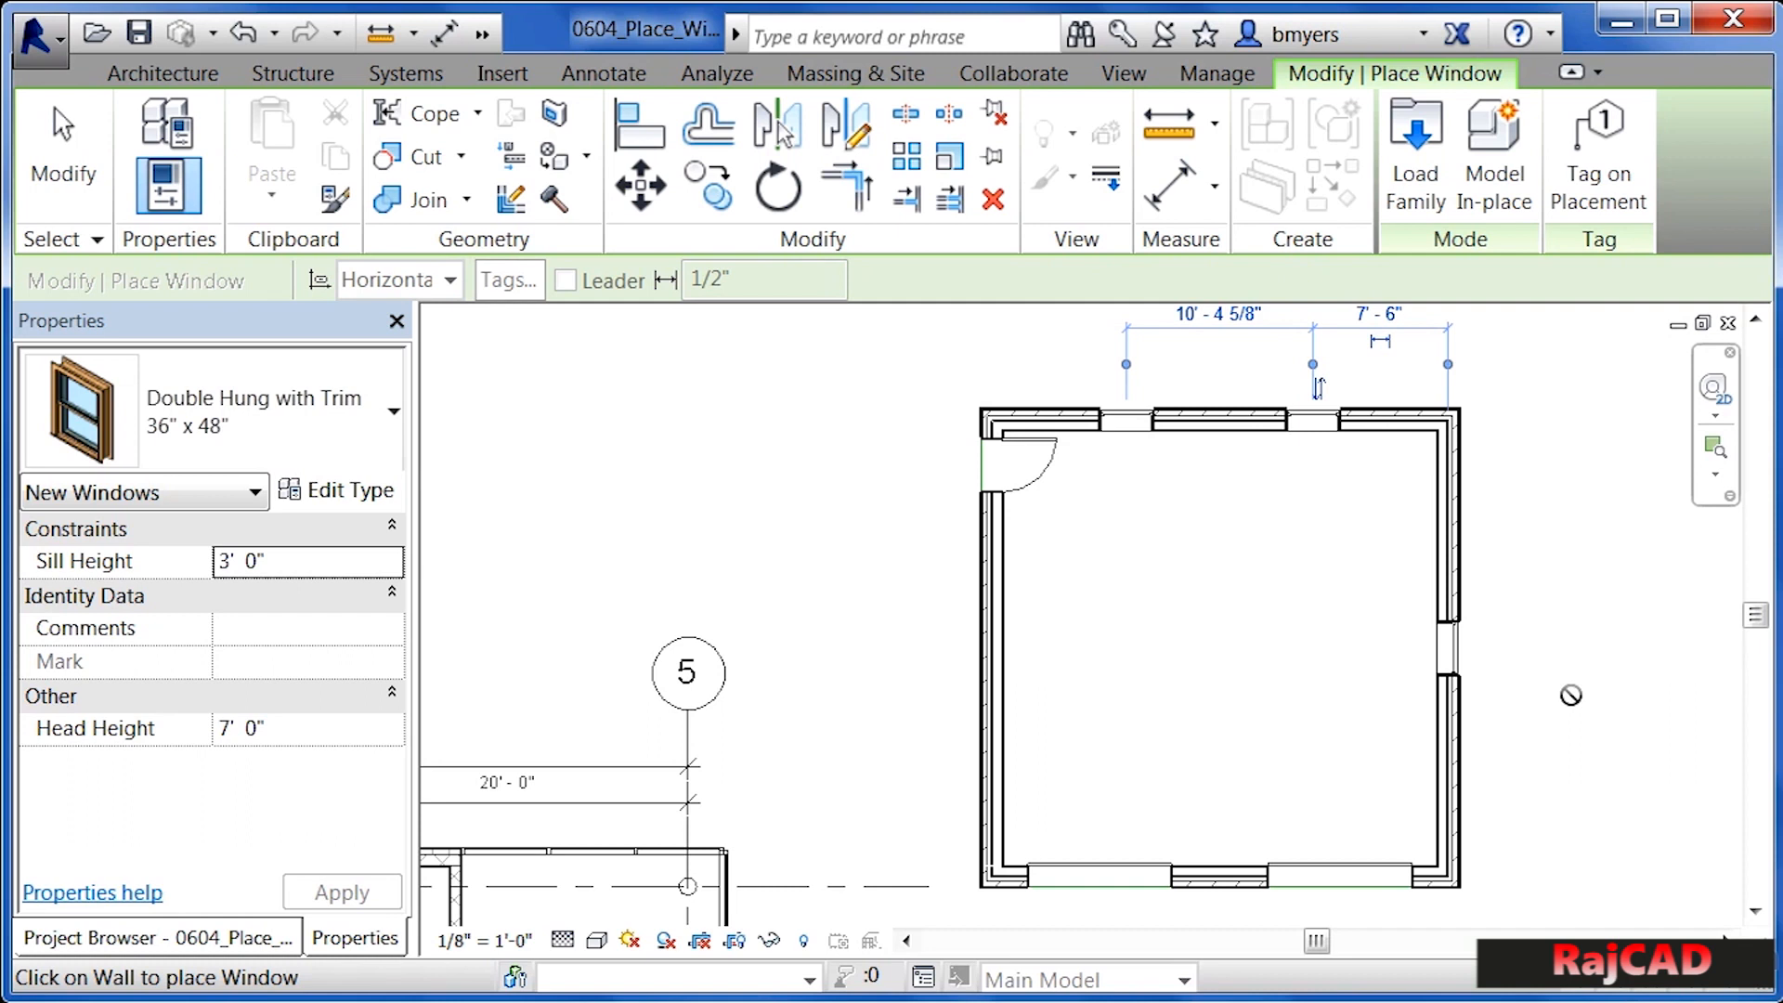
key("Escape")
key("Escape")
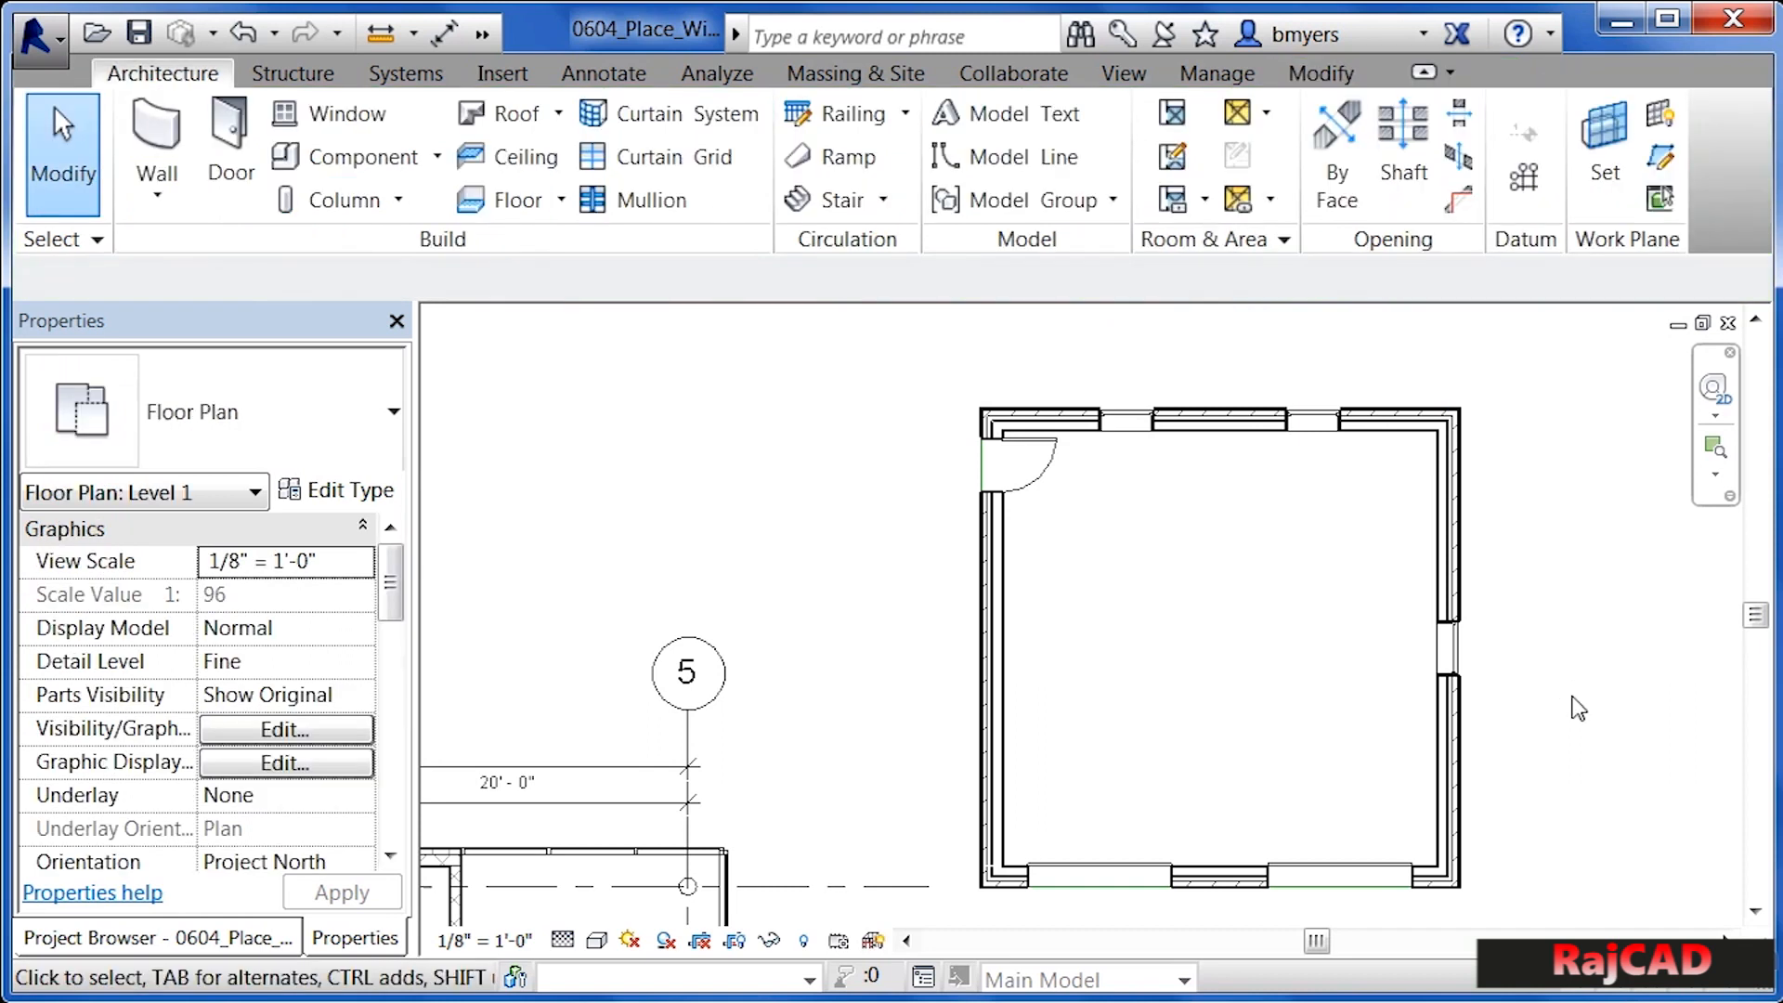
Start placing windows for the main building with the Fixed 36" x 72" type
scroll(1570, 701, "down", 4)
scroll(952, 850, "up", 6)
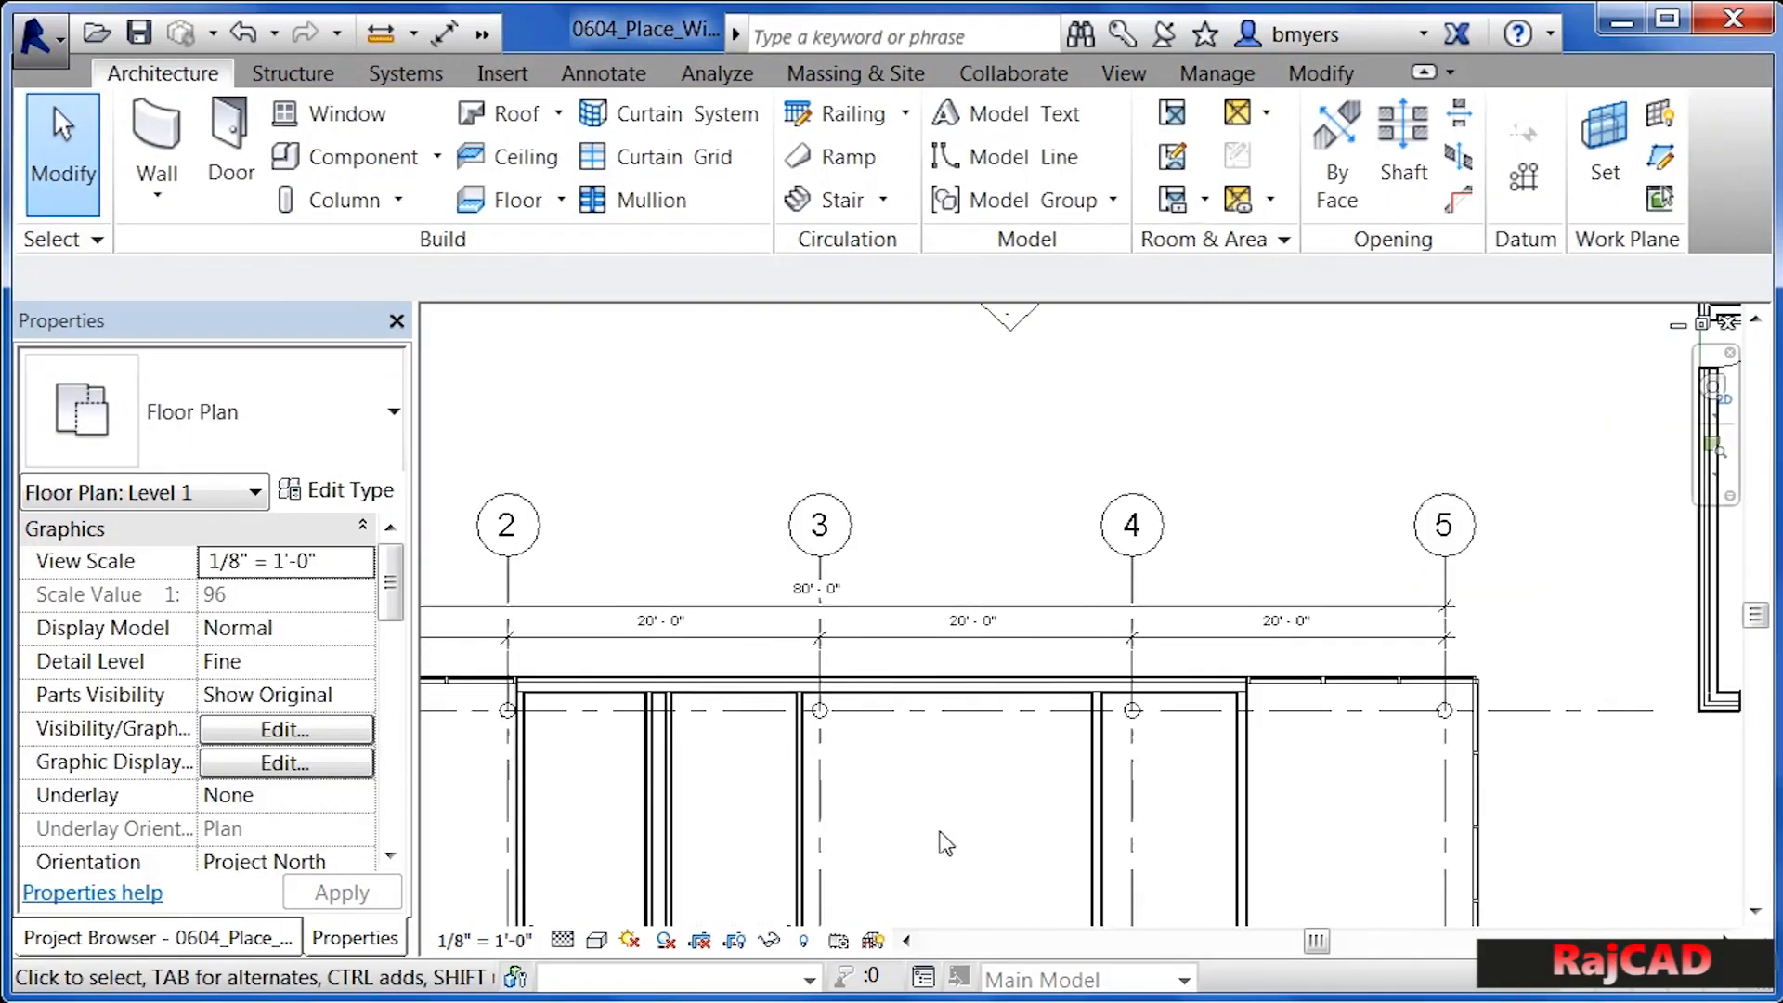
middle_click_drag(949, 840, 962, 659)
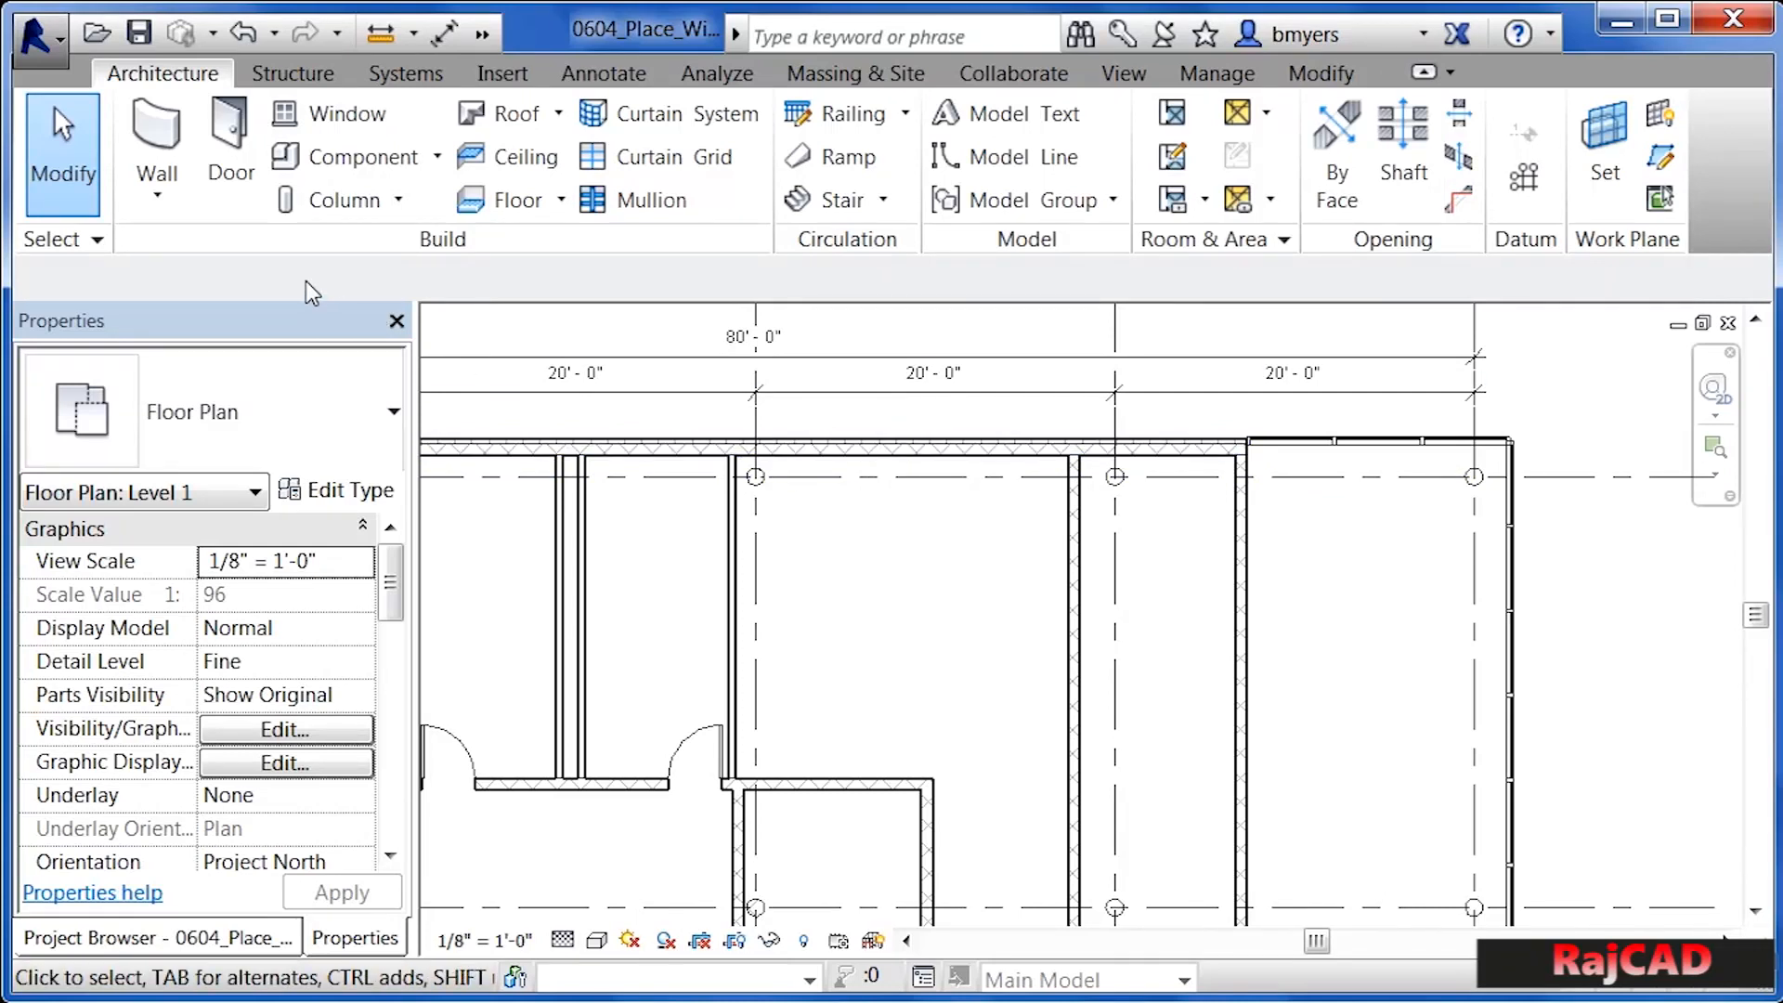
left_click(347, 121)
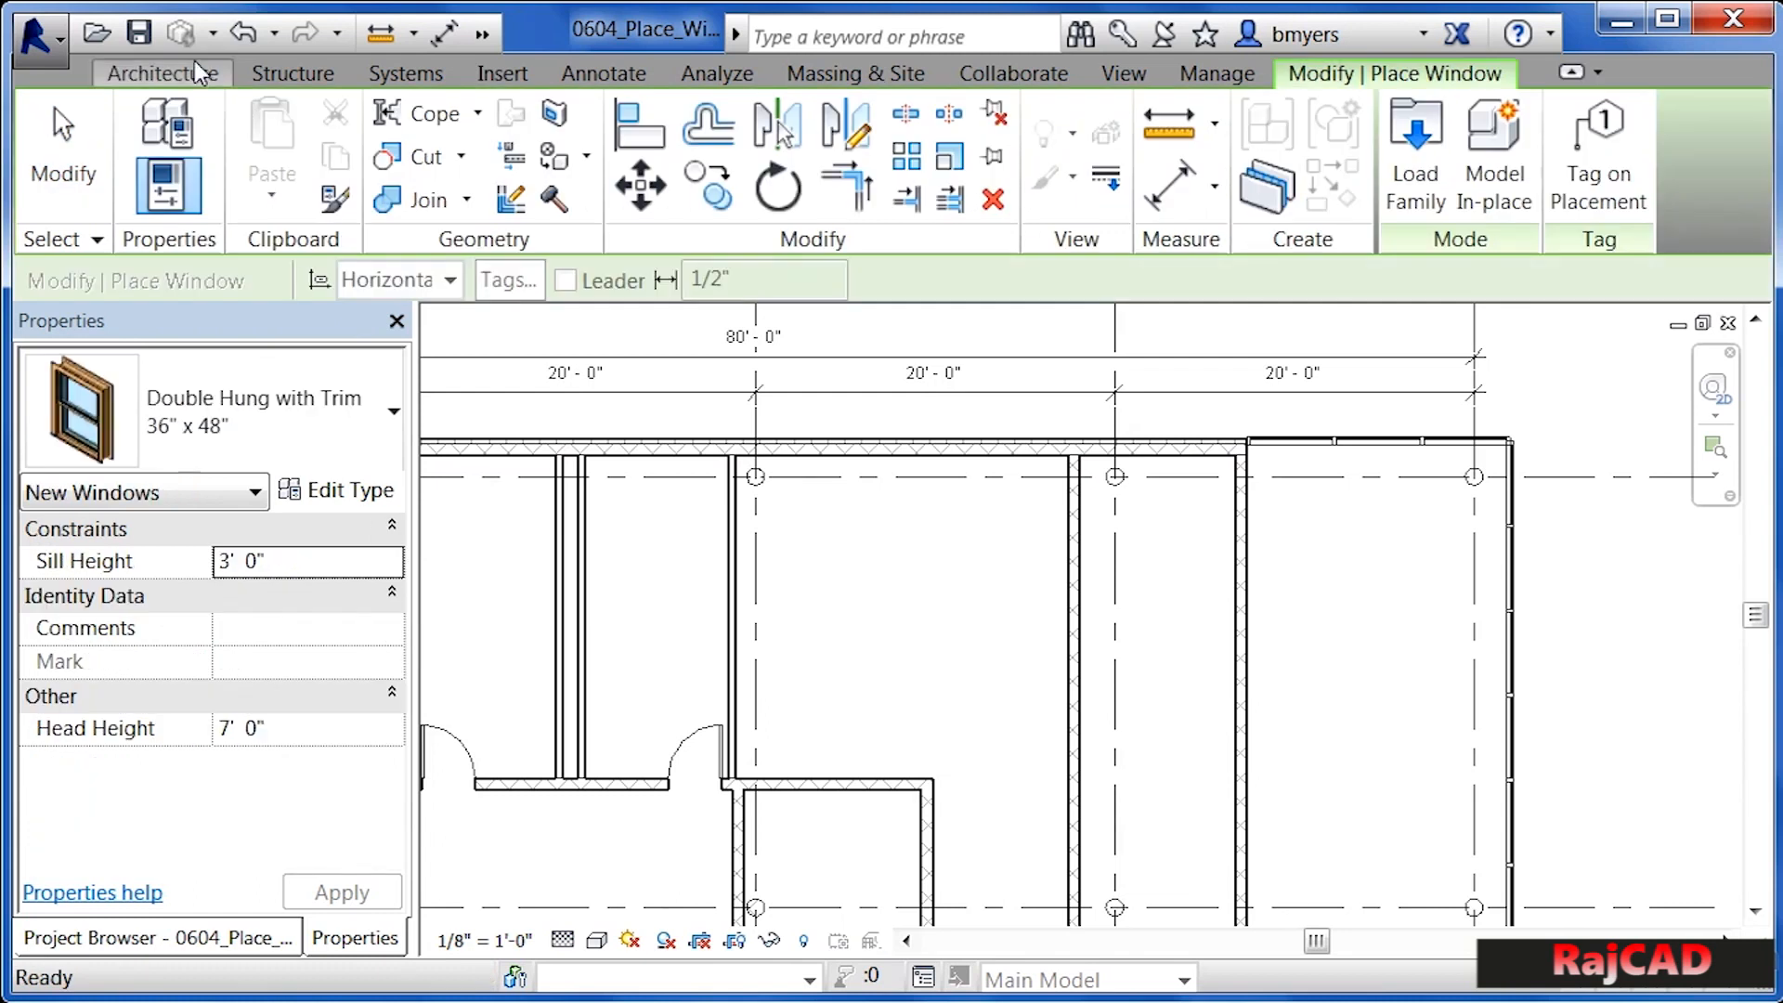
left_click(316, 452)
left_click_drag(467, 565, 492, 651)
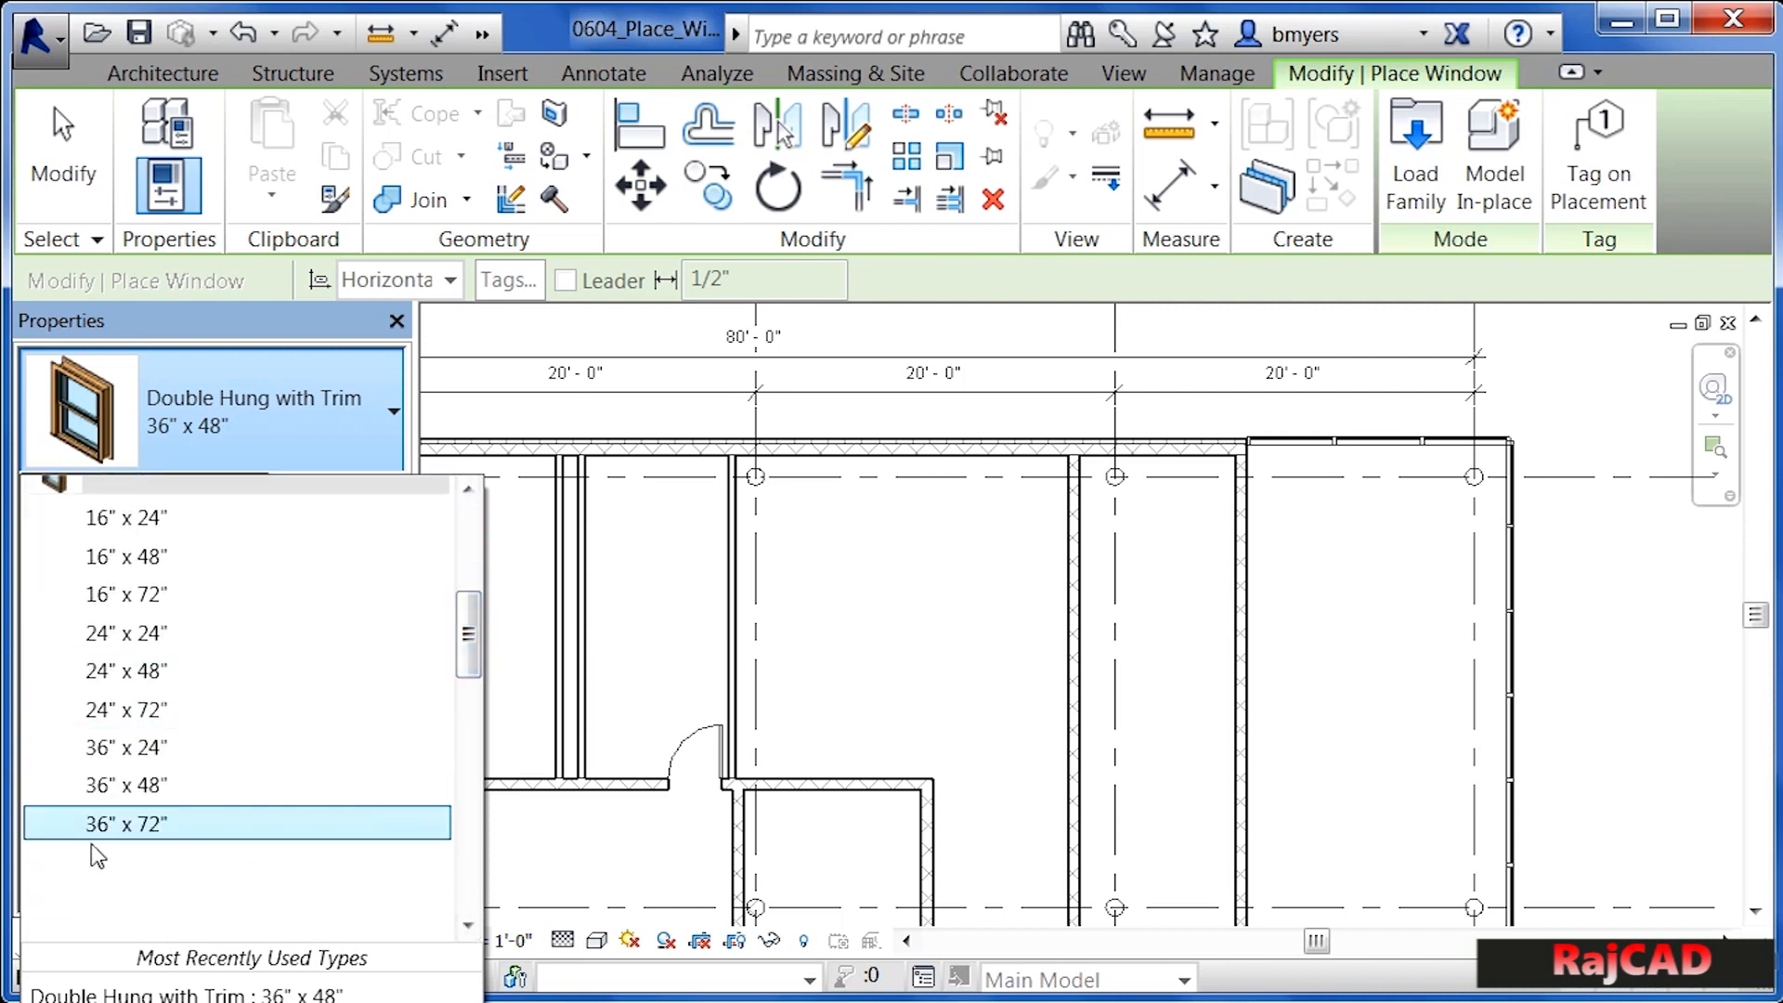
mouse_move(158, 828)
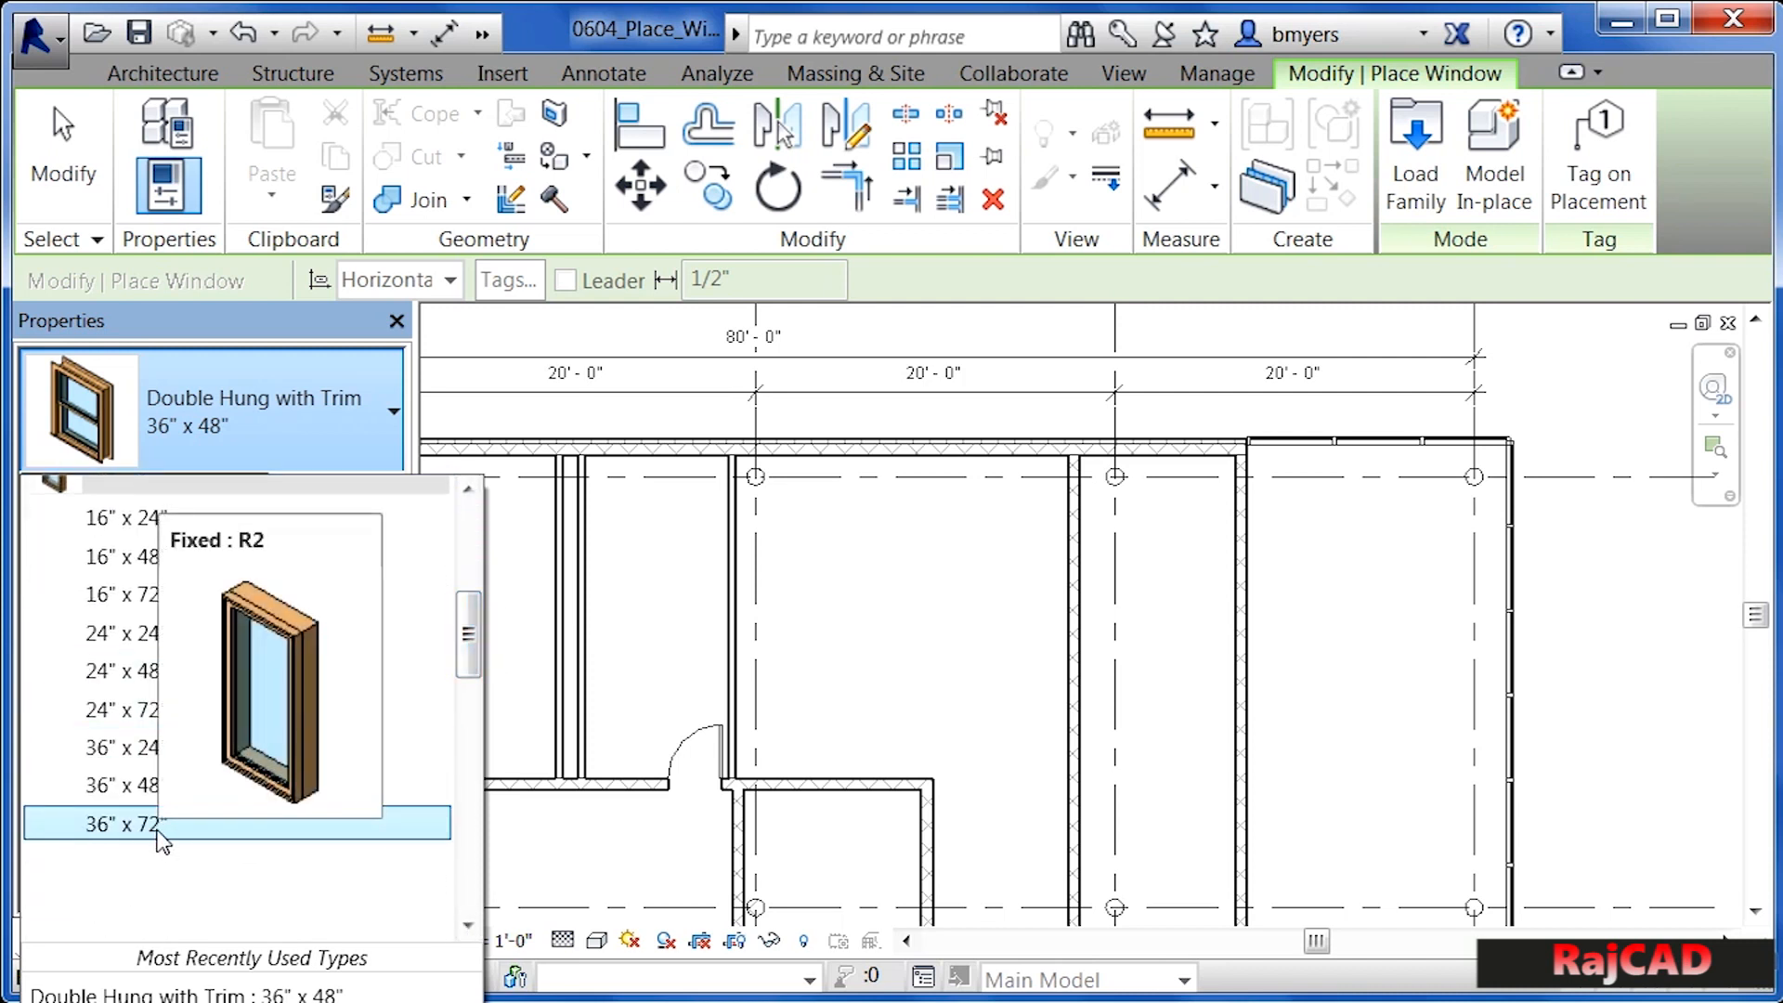
left_click(140, 824)
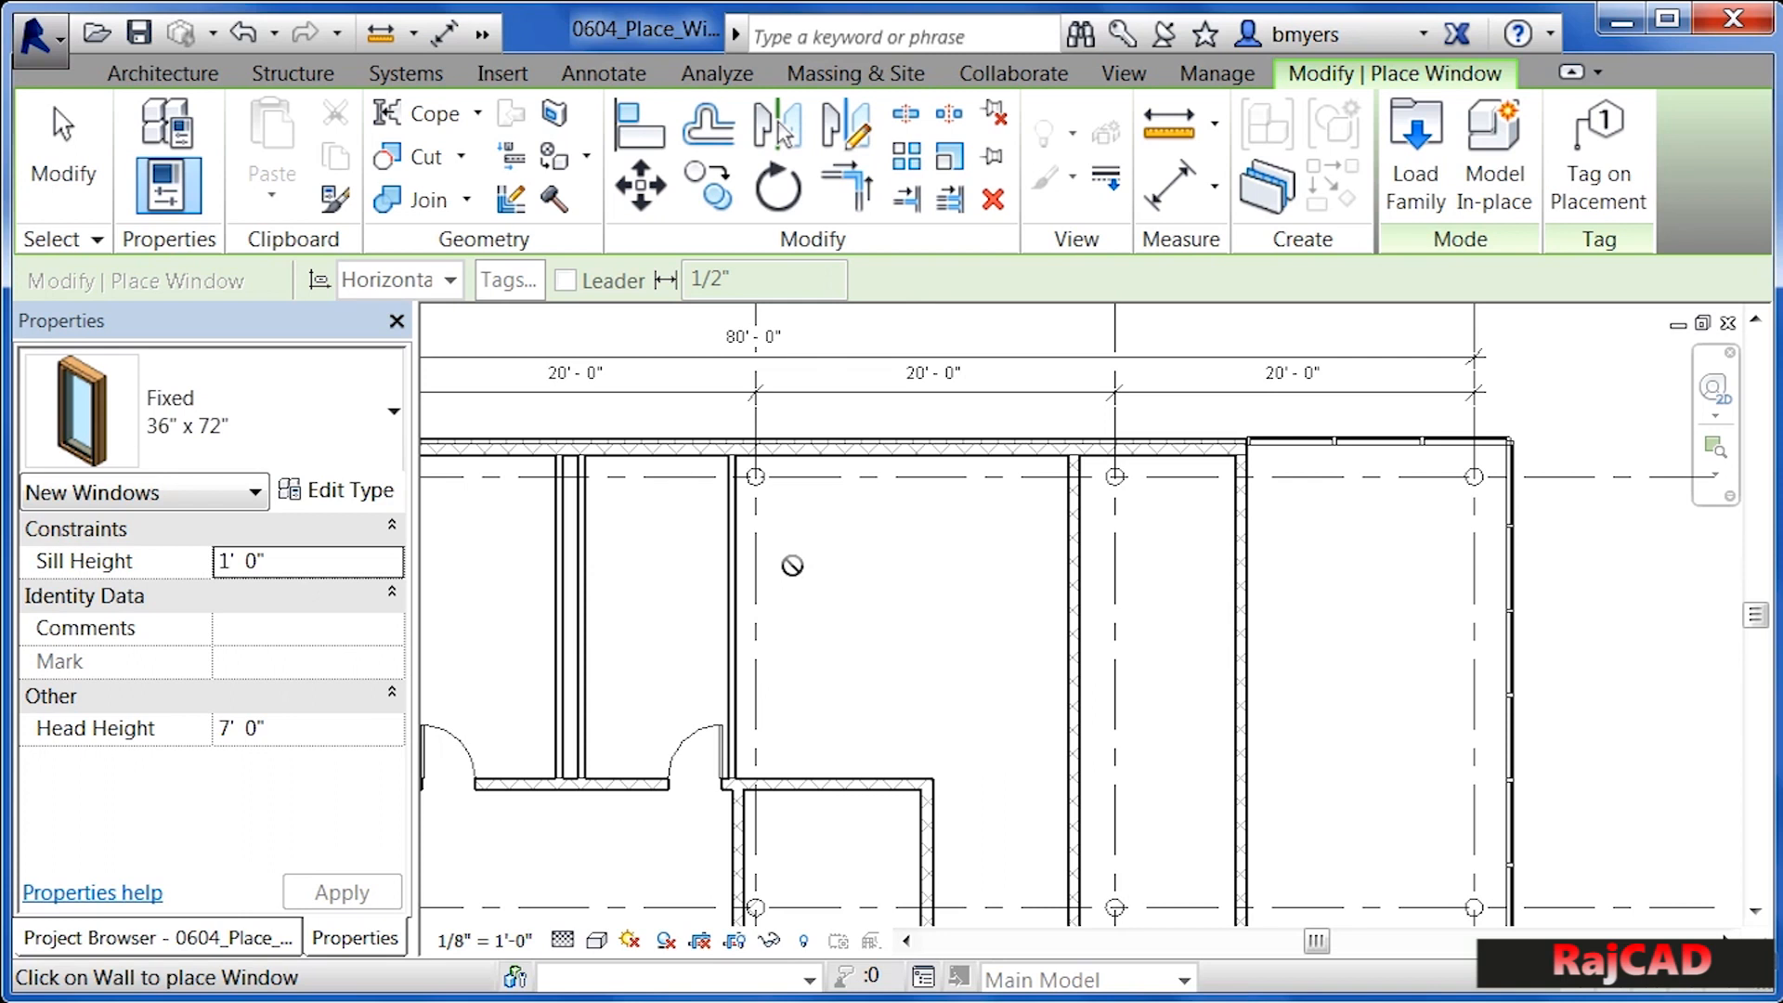
Place two fixed windows in the north wall between grids 3 and 4, 5' 0" from the west partition and 5' 6" from the east one
scroll(831, 447, "up", 3)
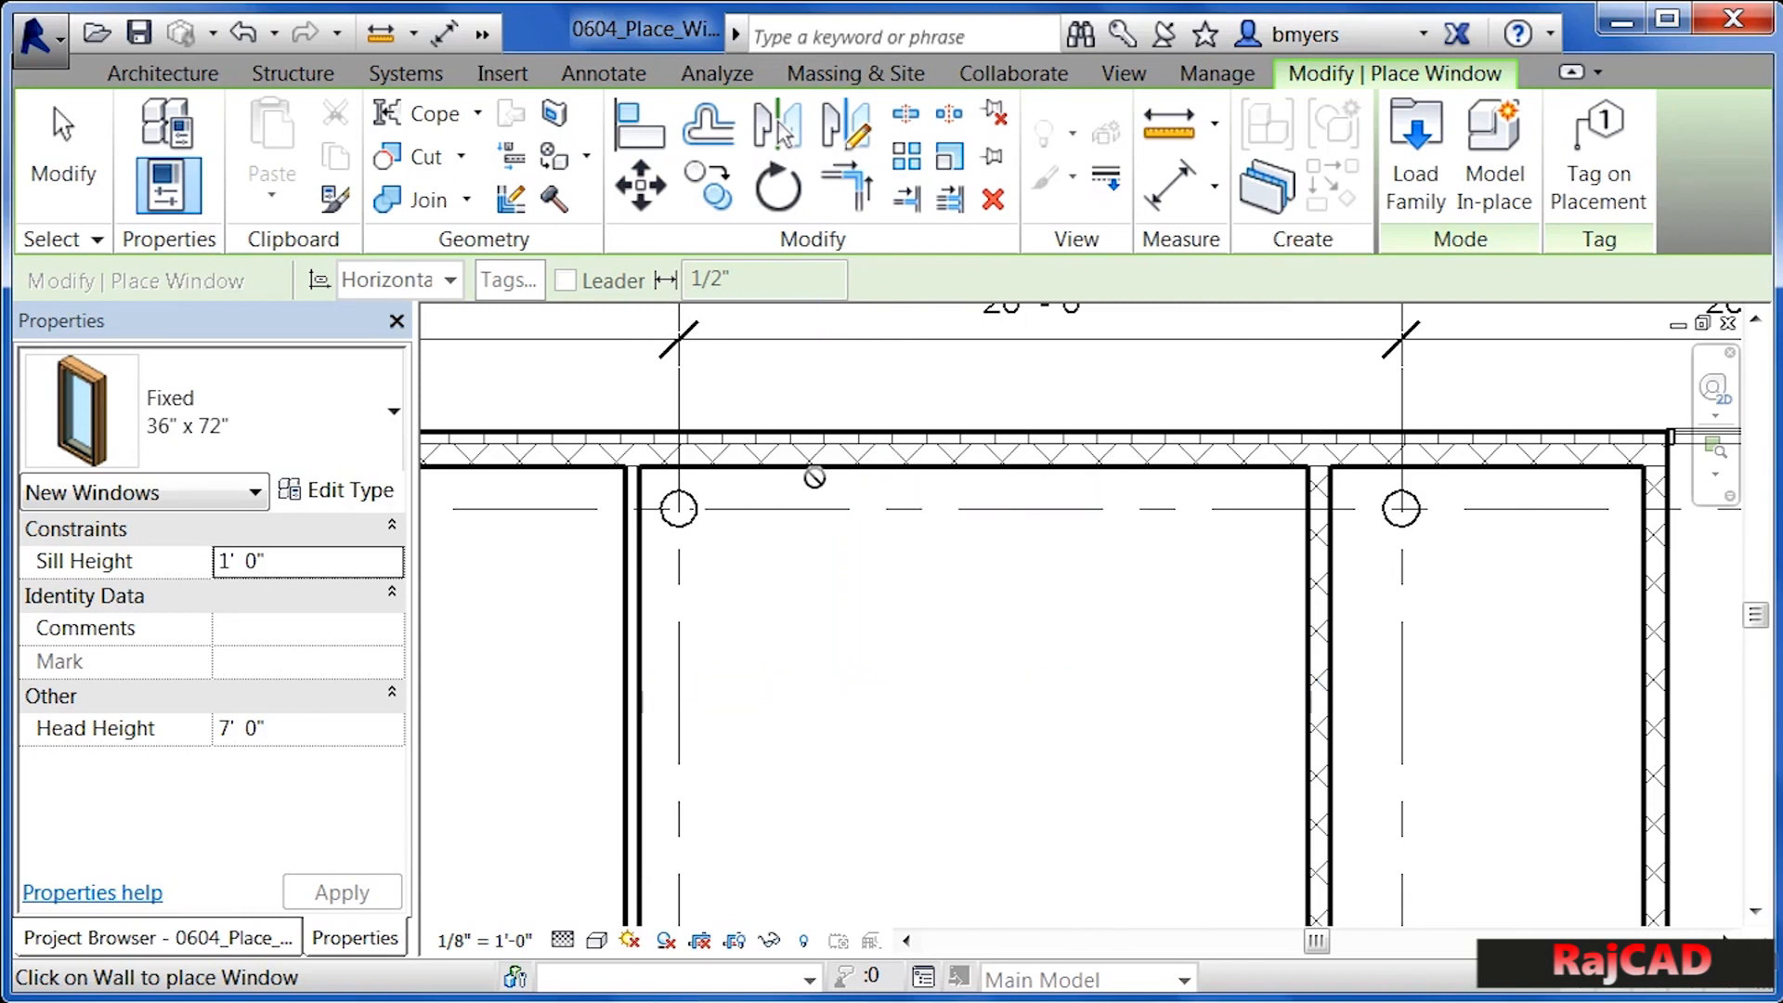
scroll(810, 508, "down", 3)
scroll(807, 508, "down", 1)
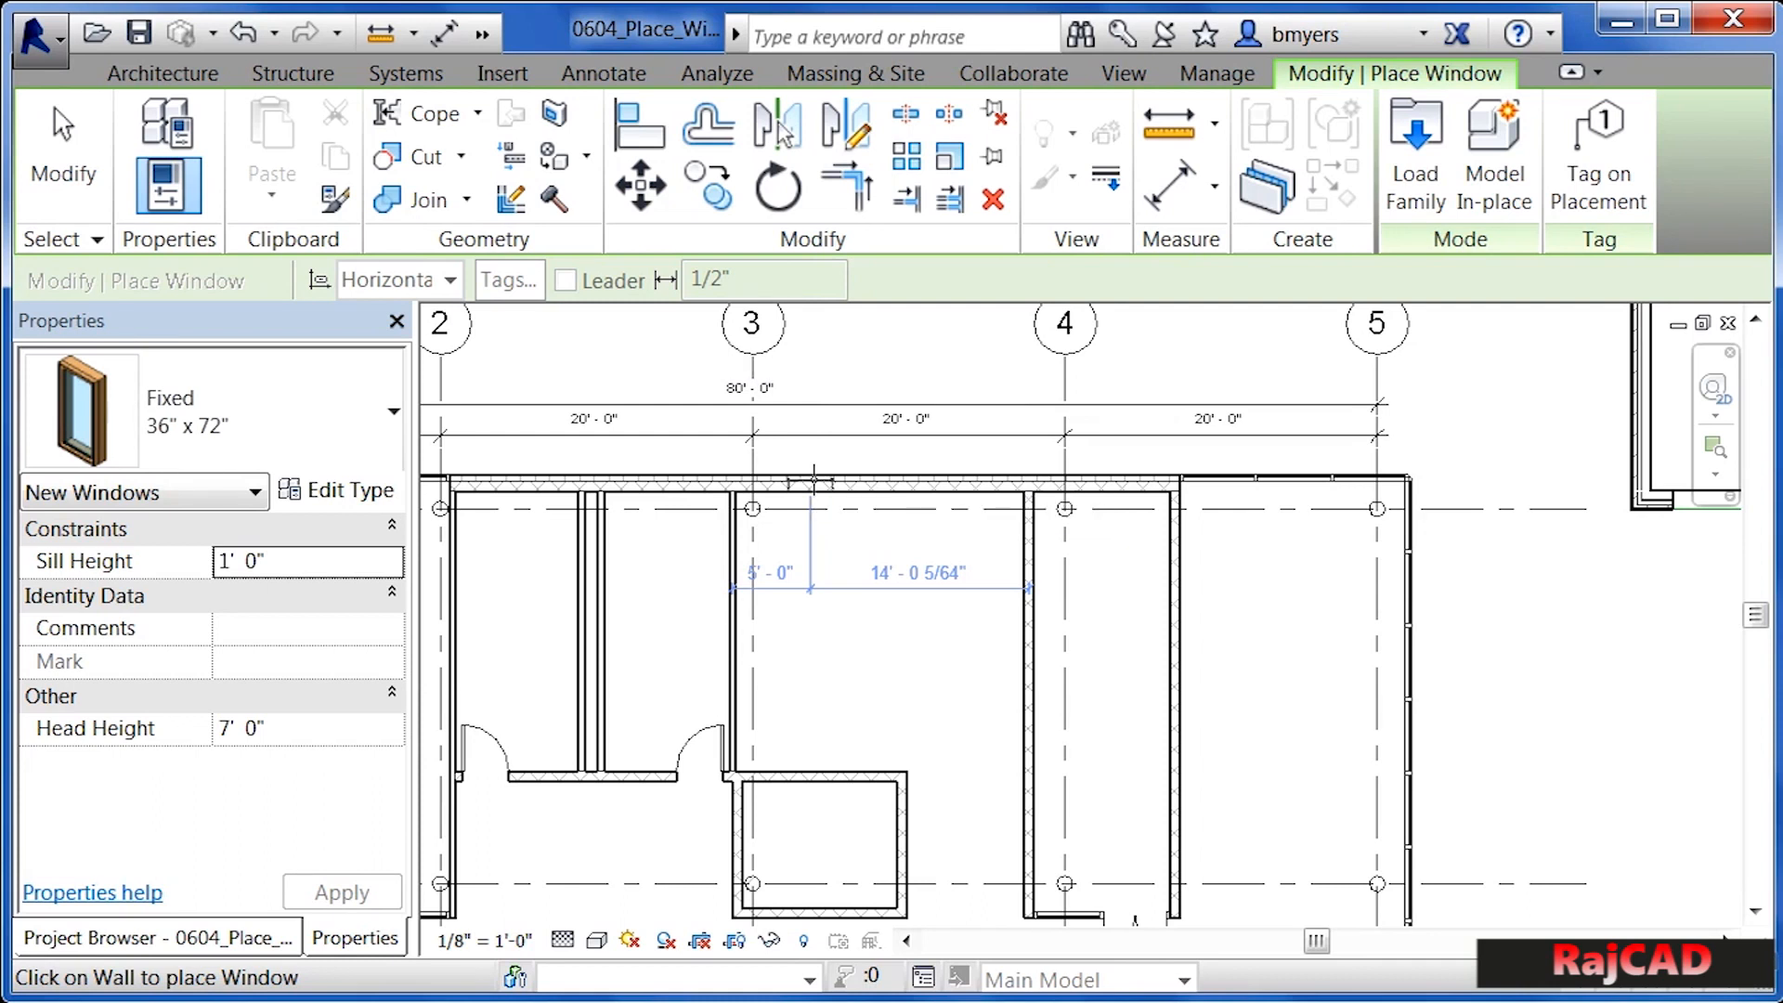
left_click(813, 478)
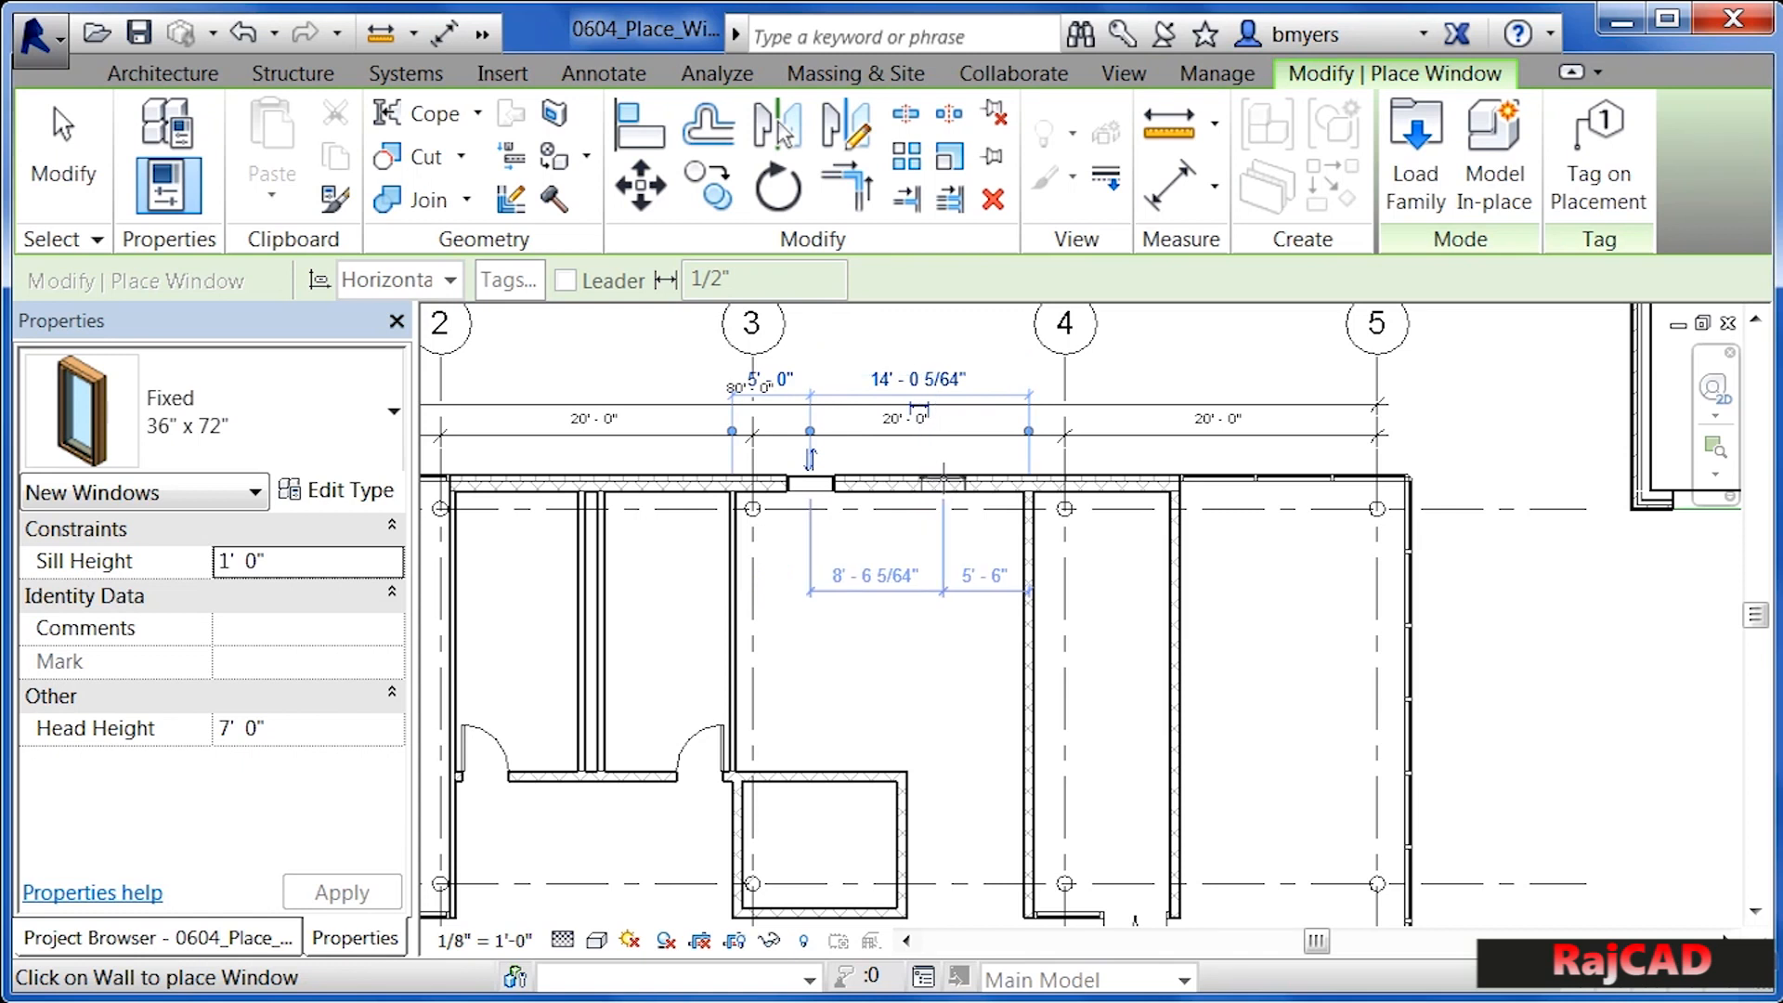
left_click(942, 481)
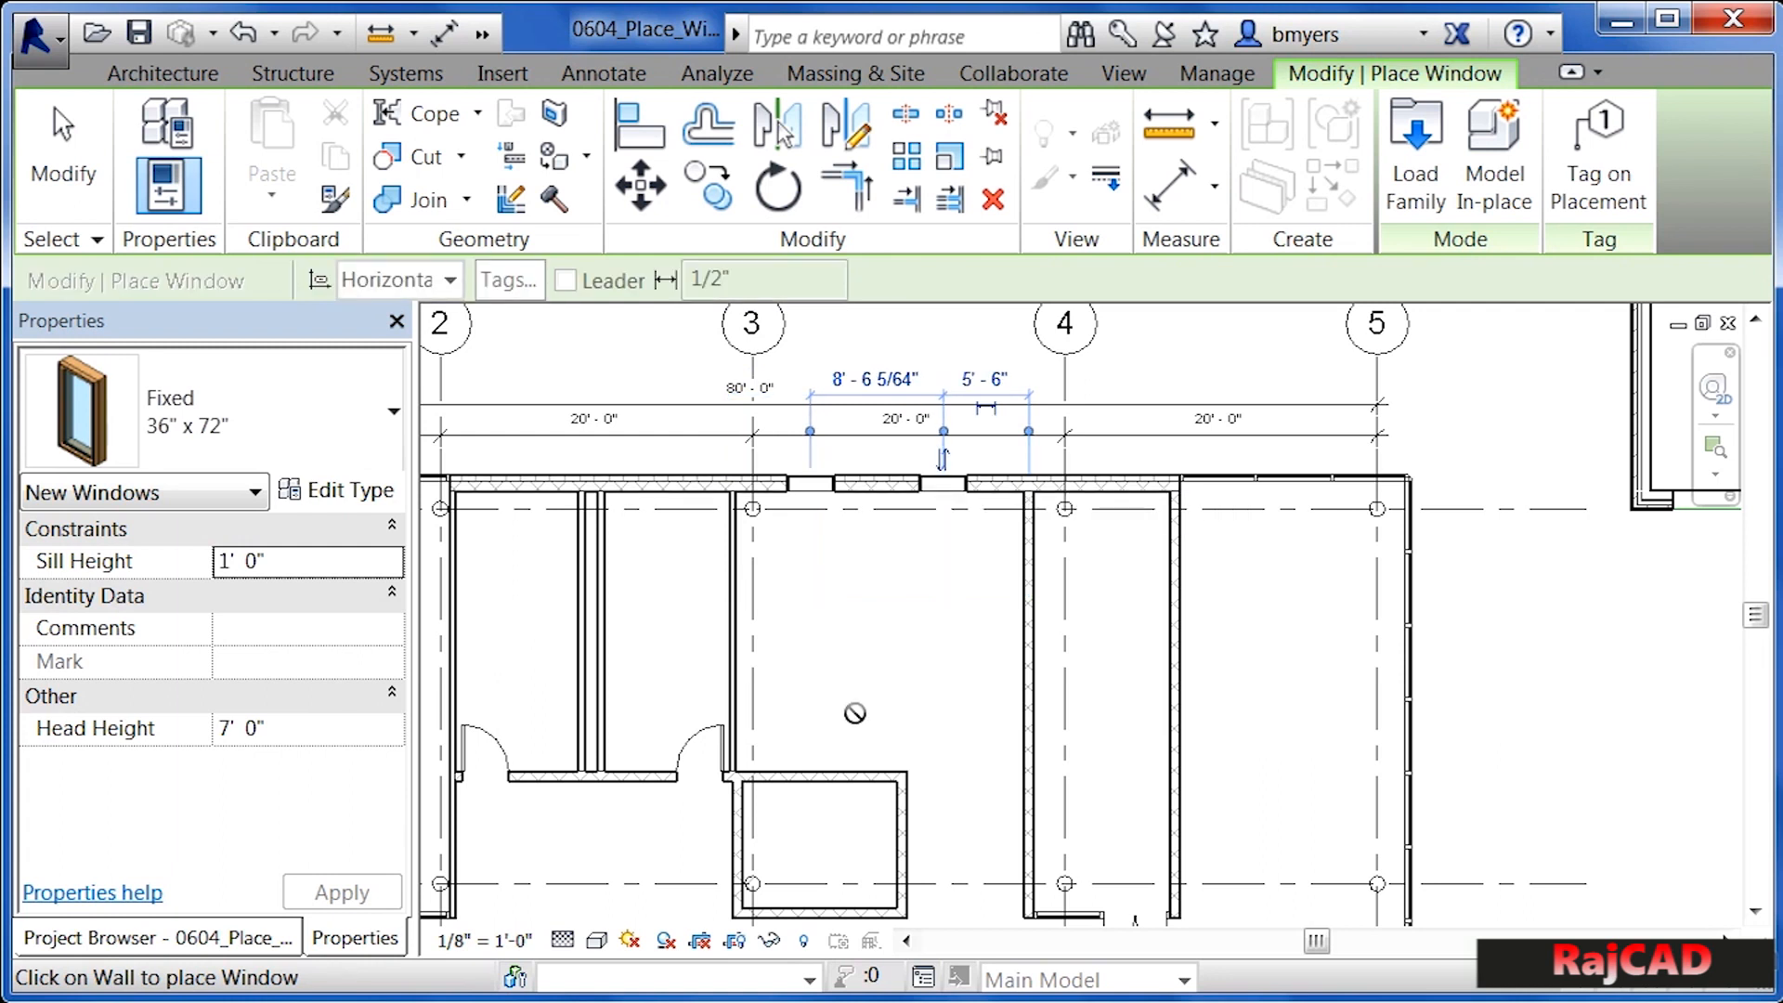
key("Escape")
key("Escape")
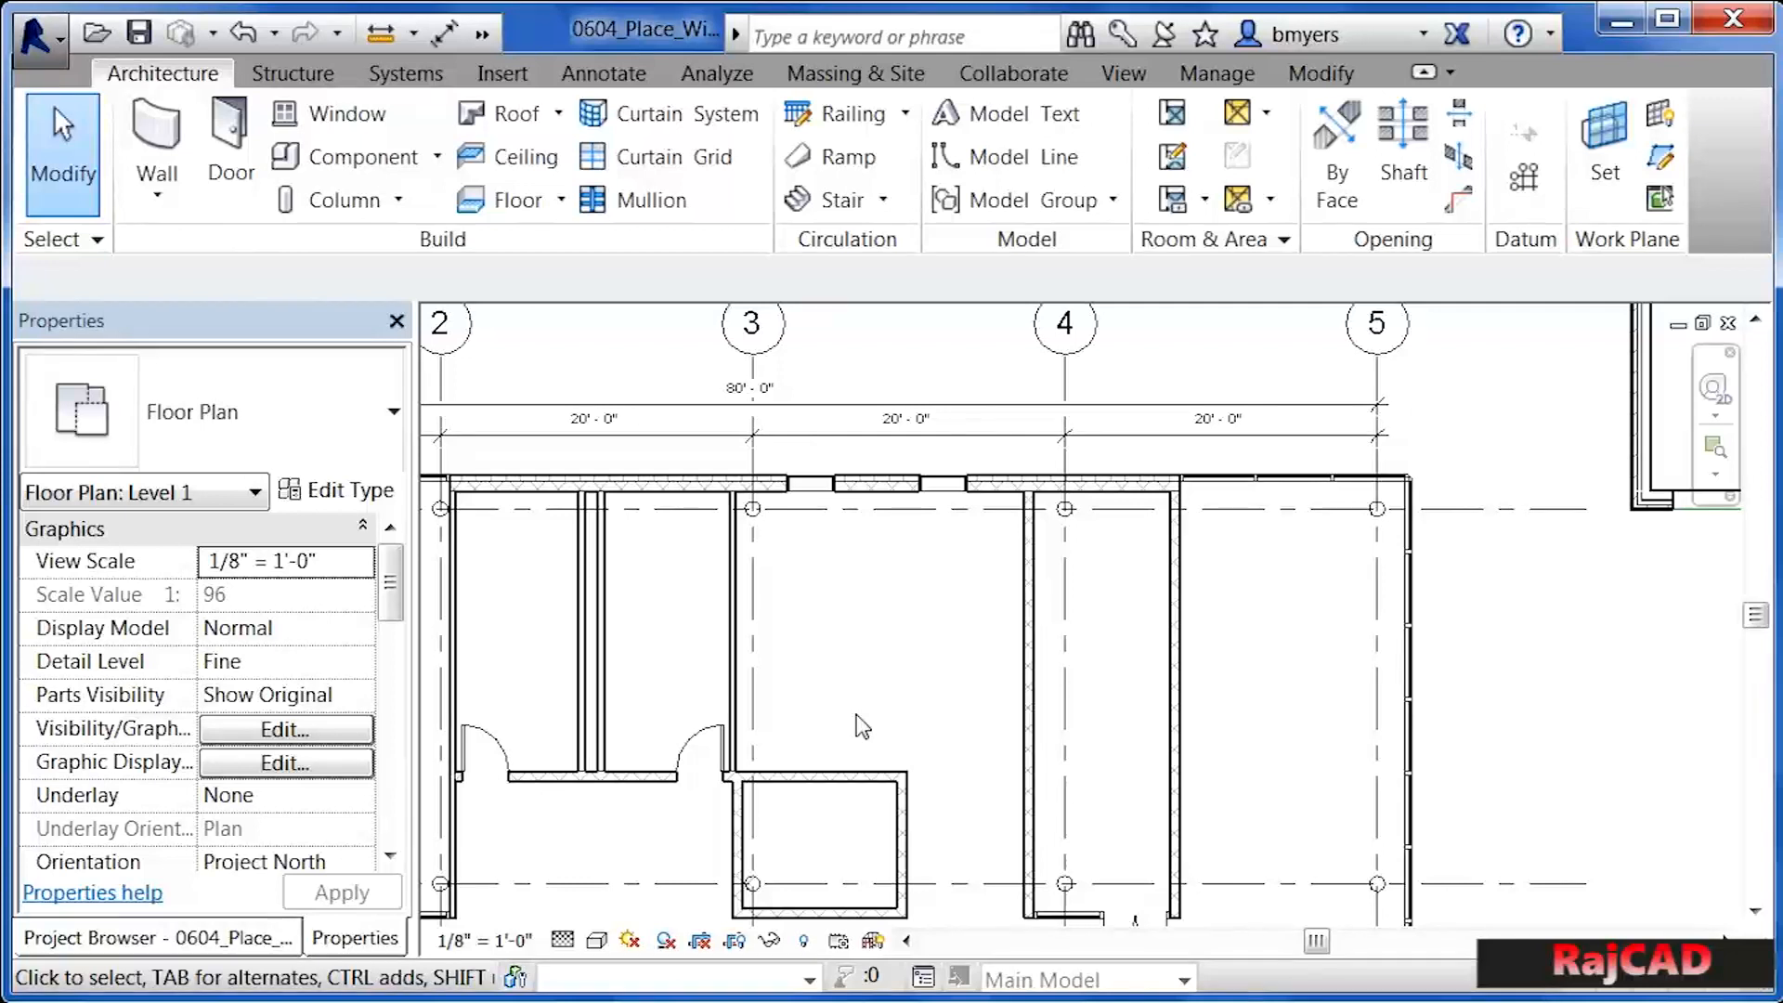
scroll(848, 734, "down", 1)
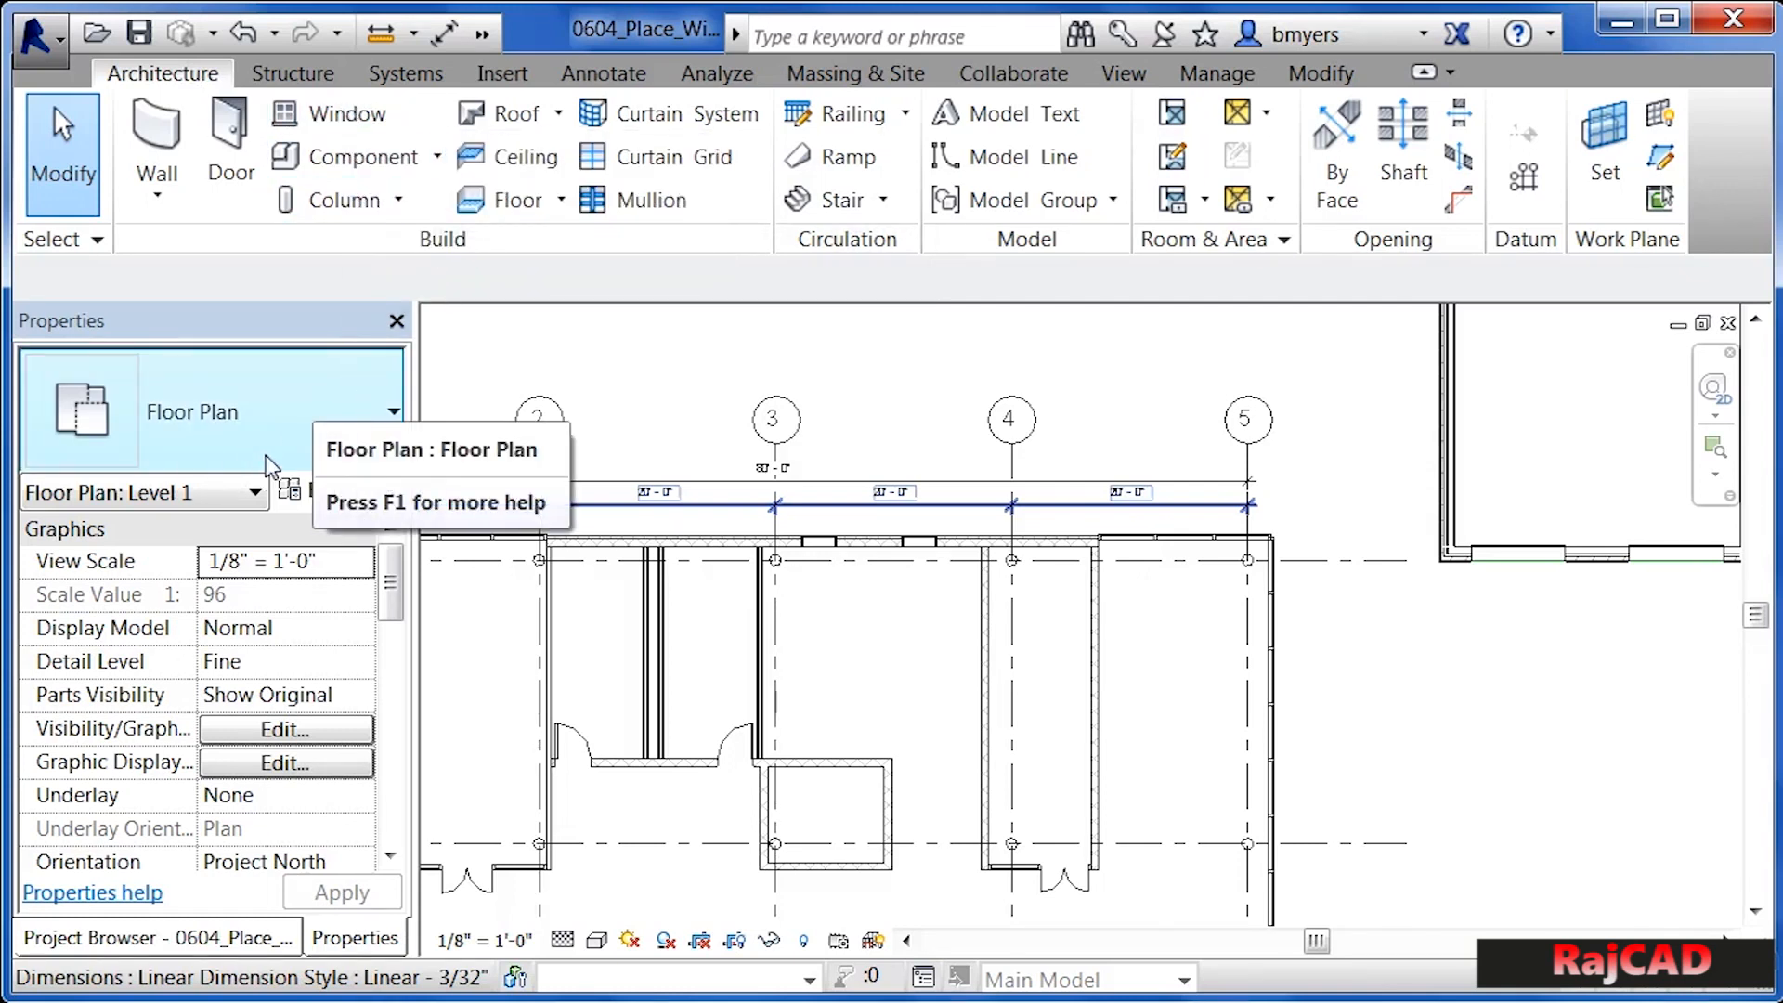
left_click(345, 114)
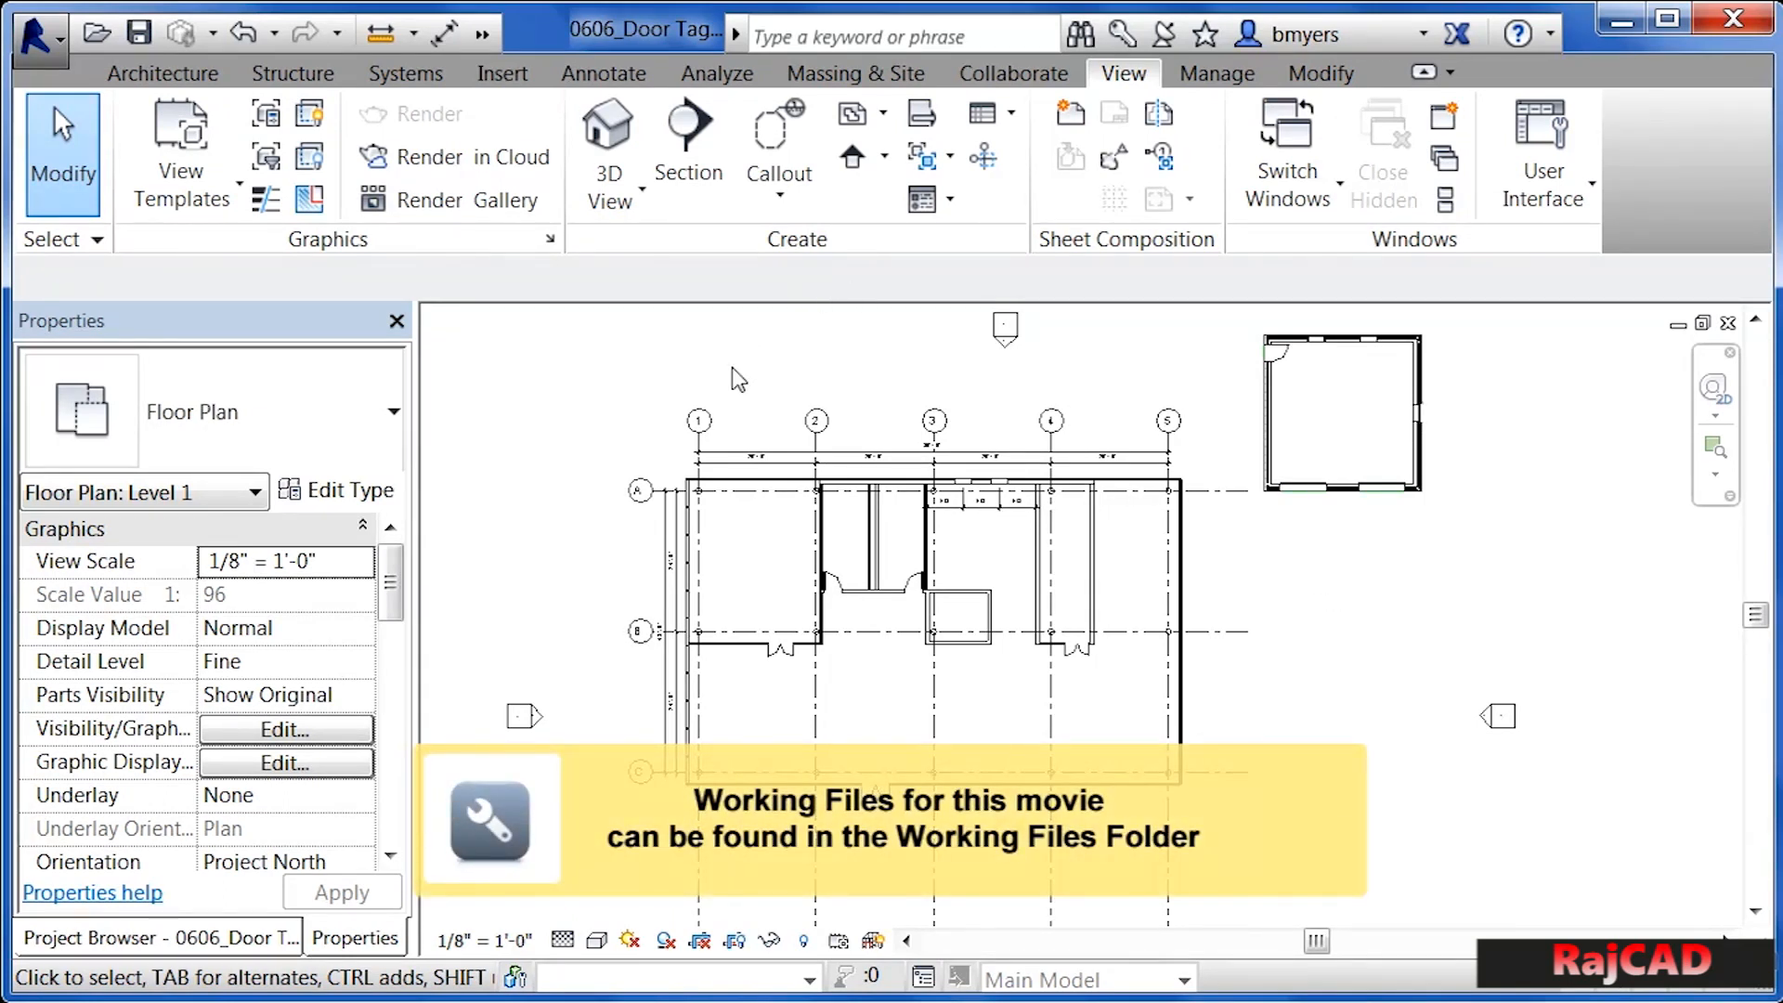
In the 0606_Door Tag... project, turn on Tag on Placement for new doors without placing a door
left_click(188, 80)
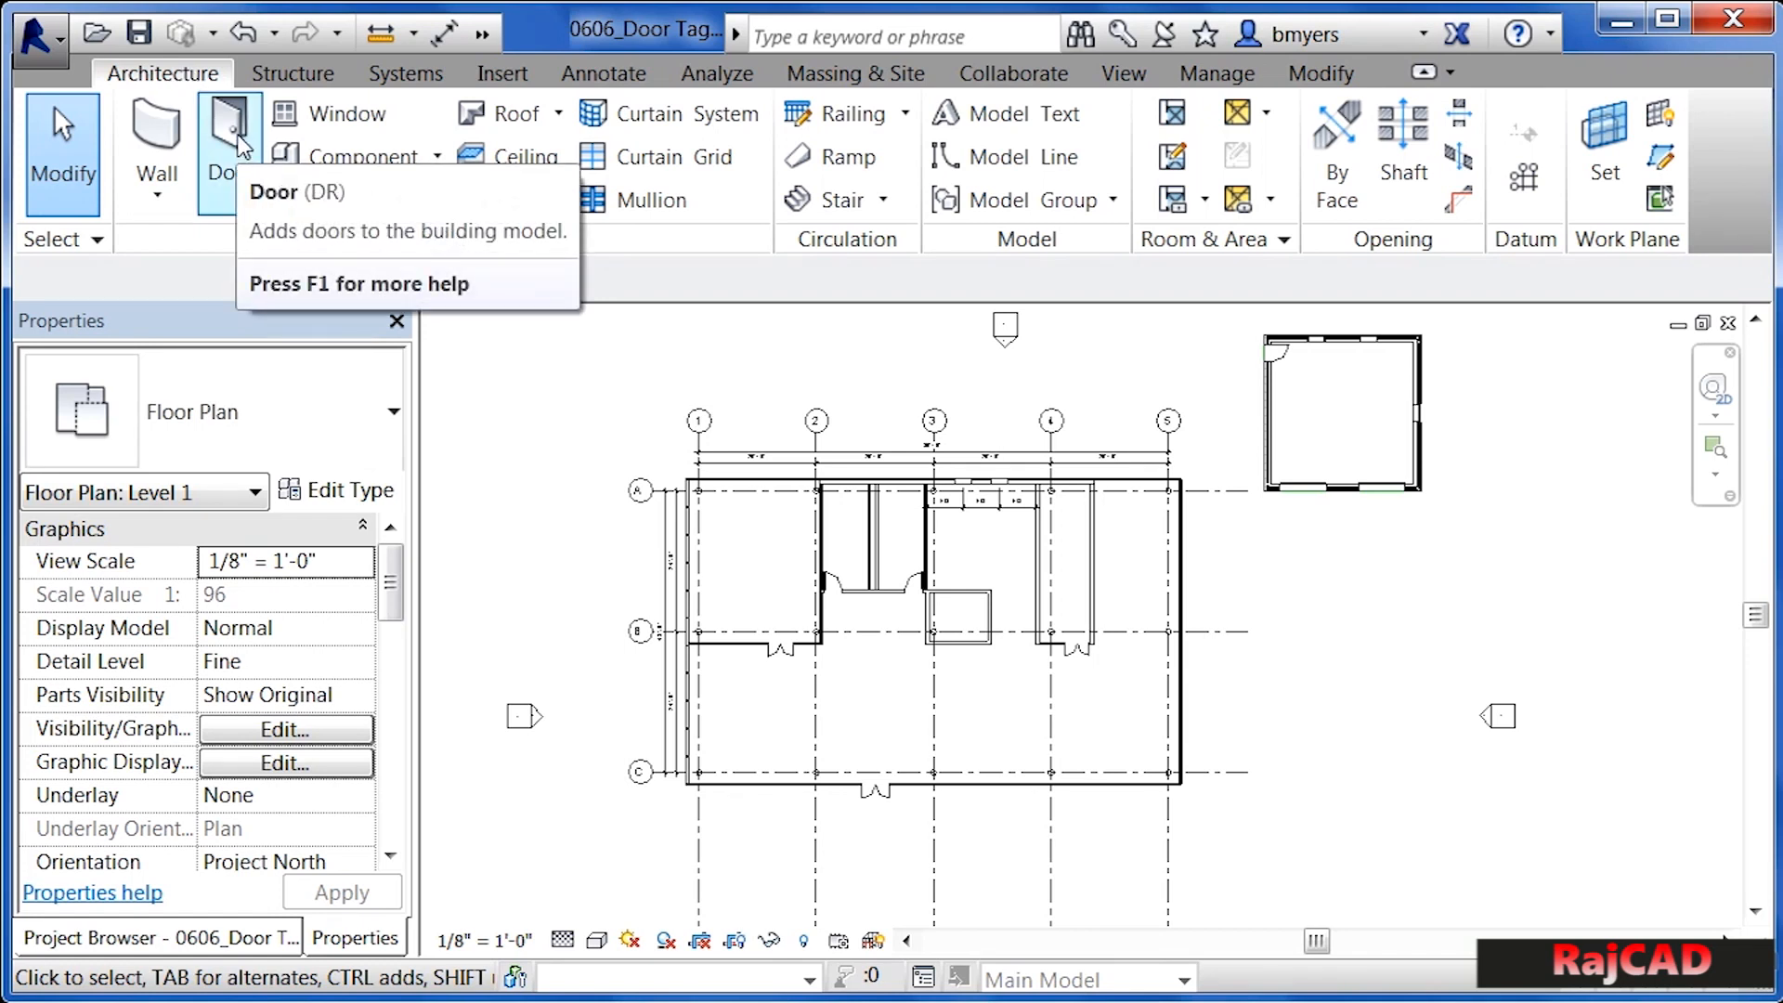
left_click(215, 117)
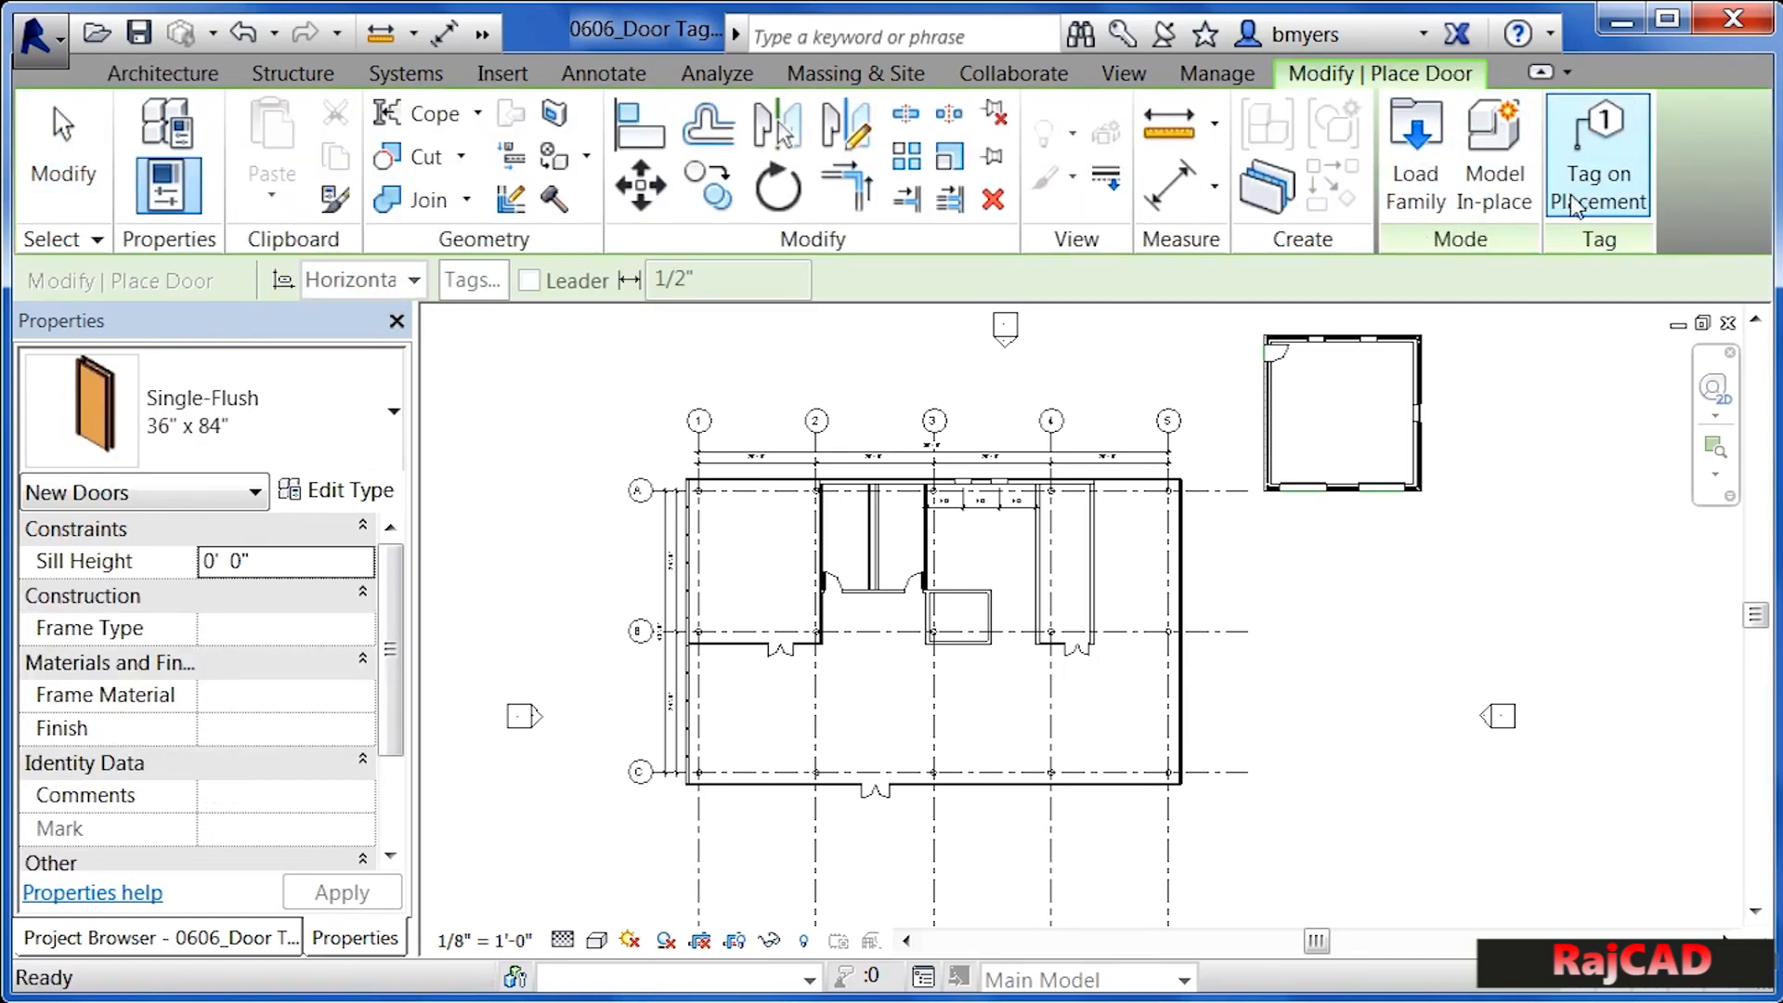
left_click(1595, 181)
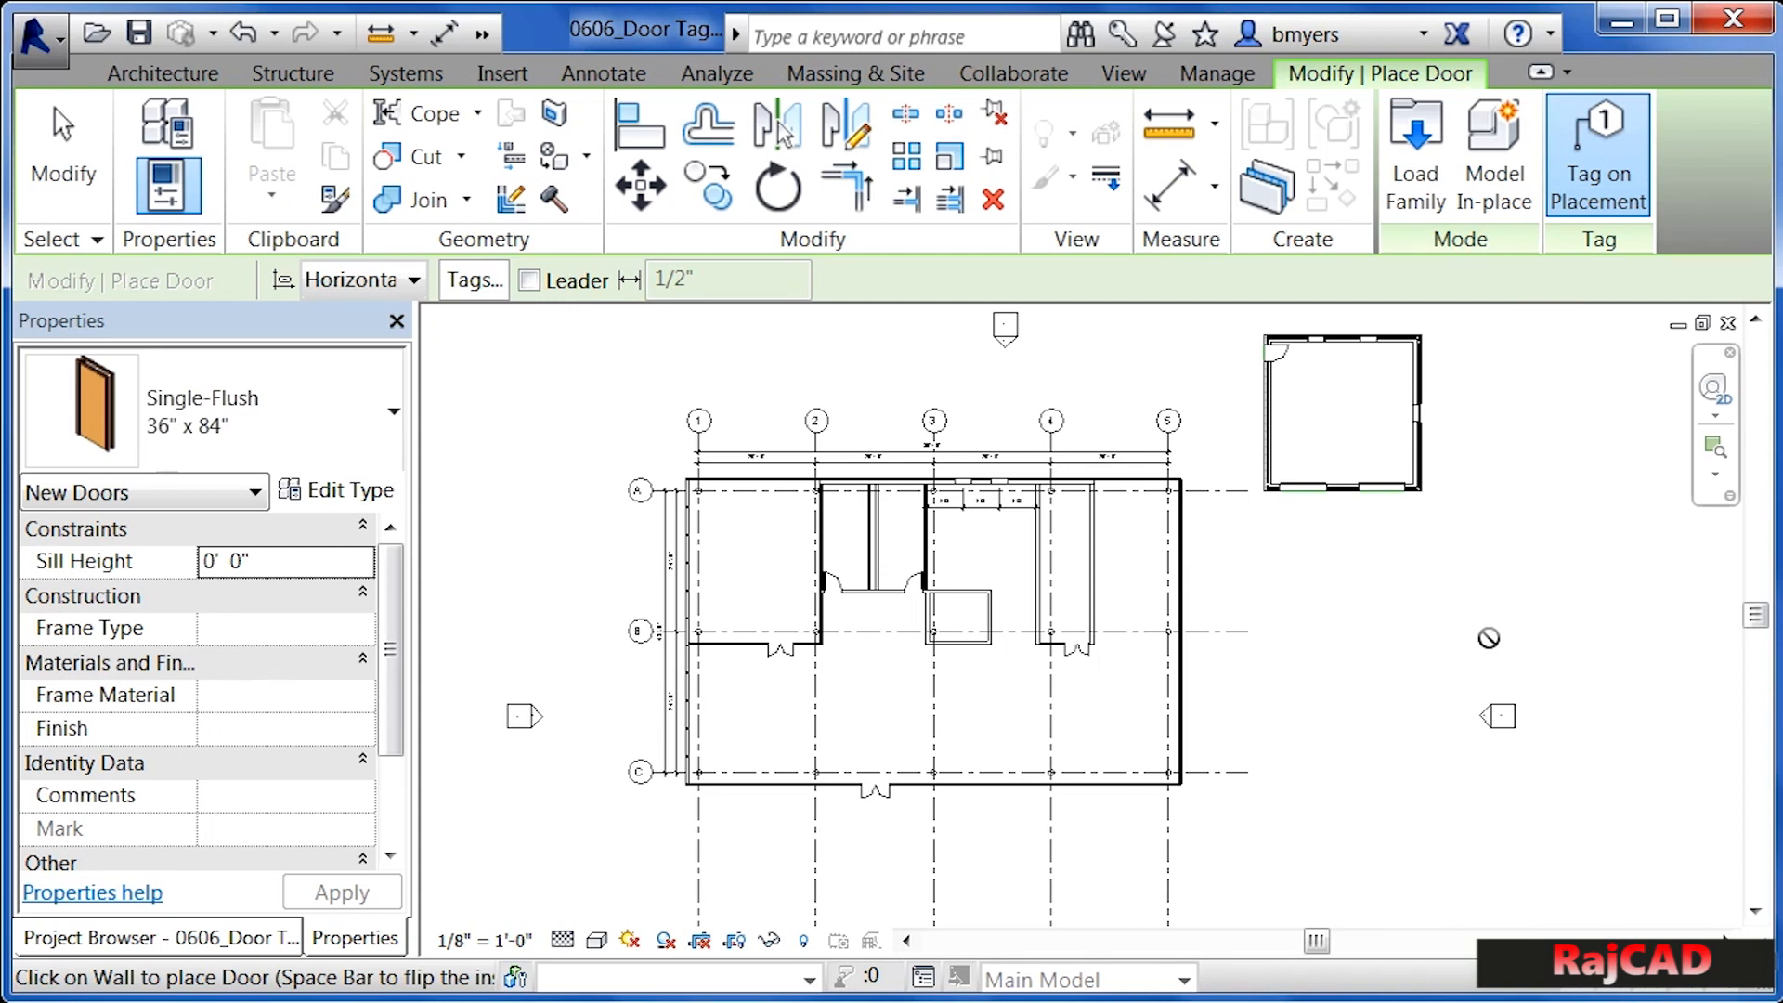
key("Escape")
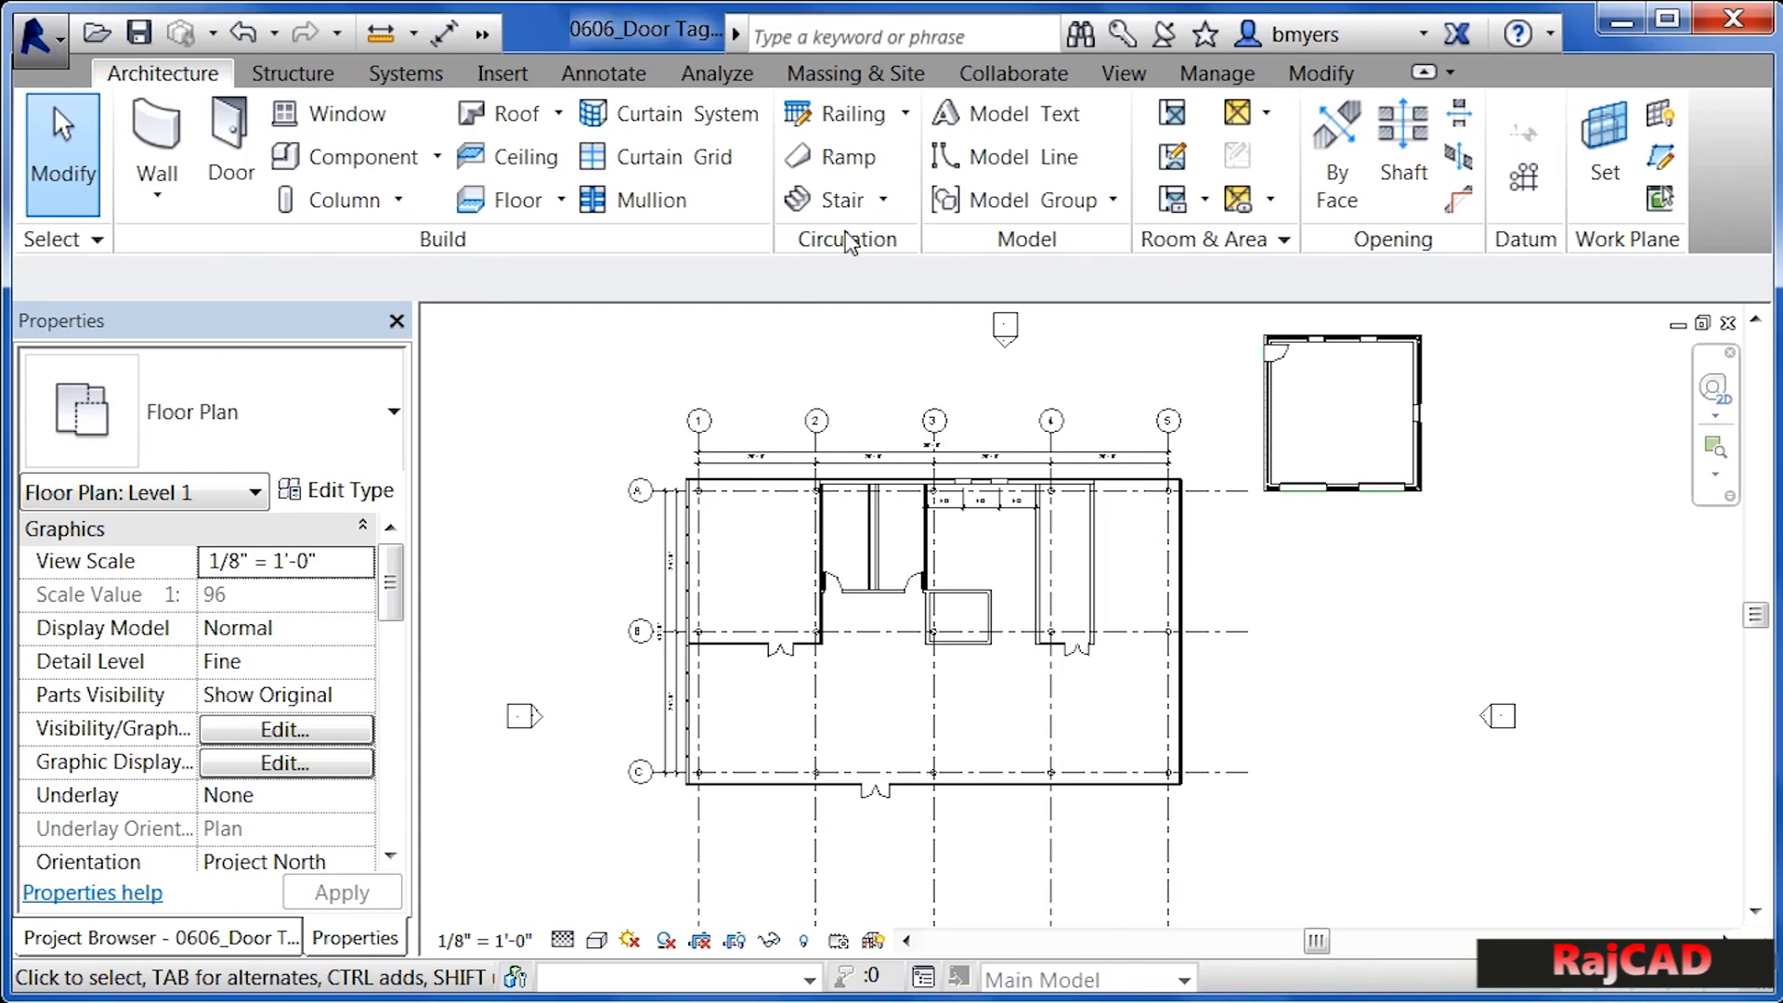
Tag all untagged doors and windows in the current view using the Door Tag and Window Tag families, horizontal without leaders
left_click(600, 80)
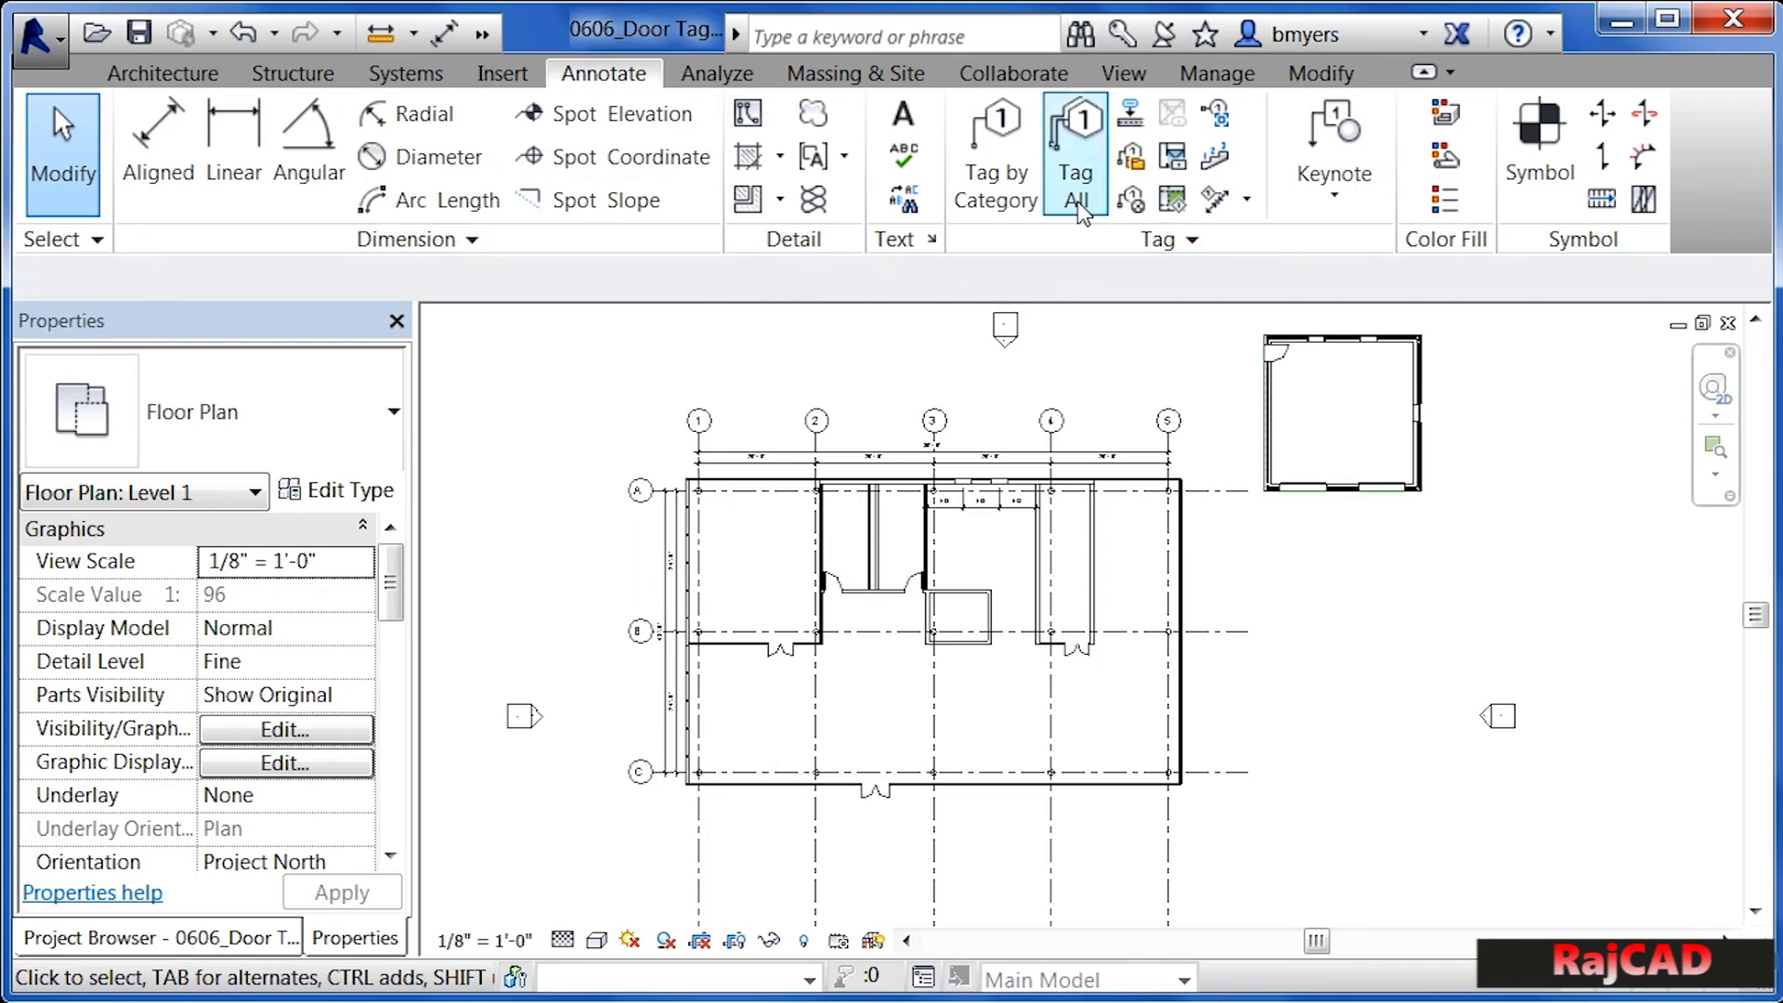
left_click(1074, 172)
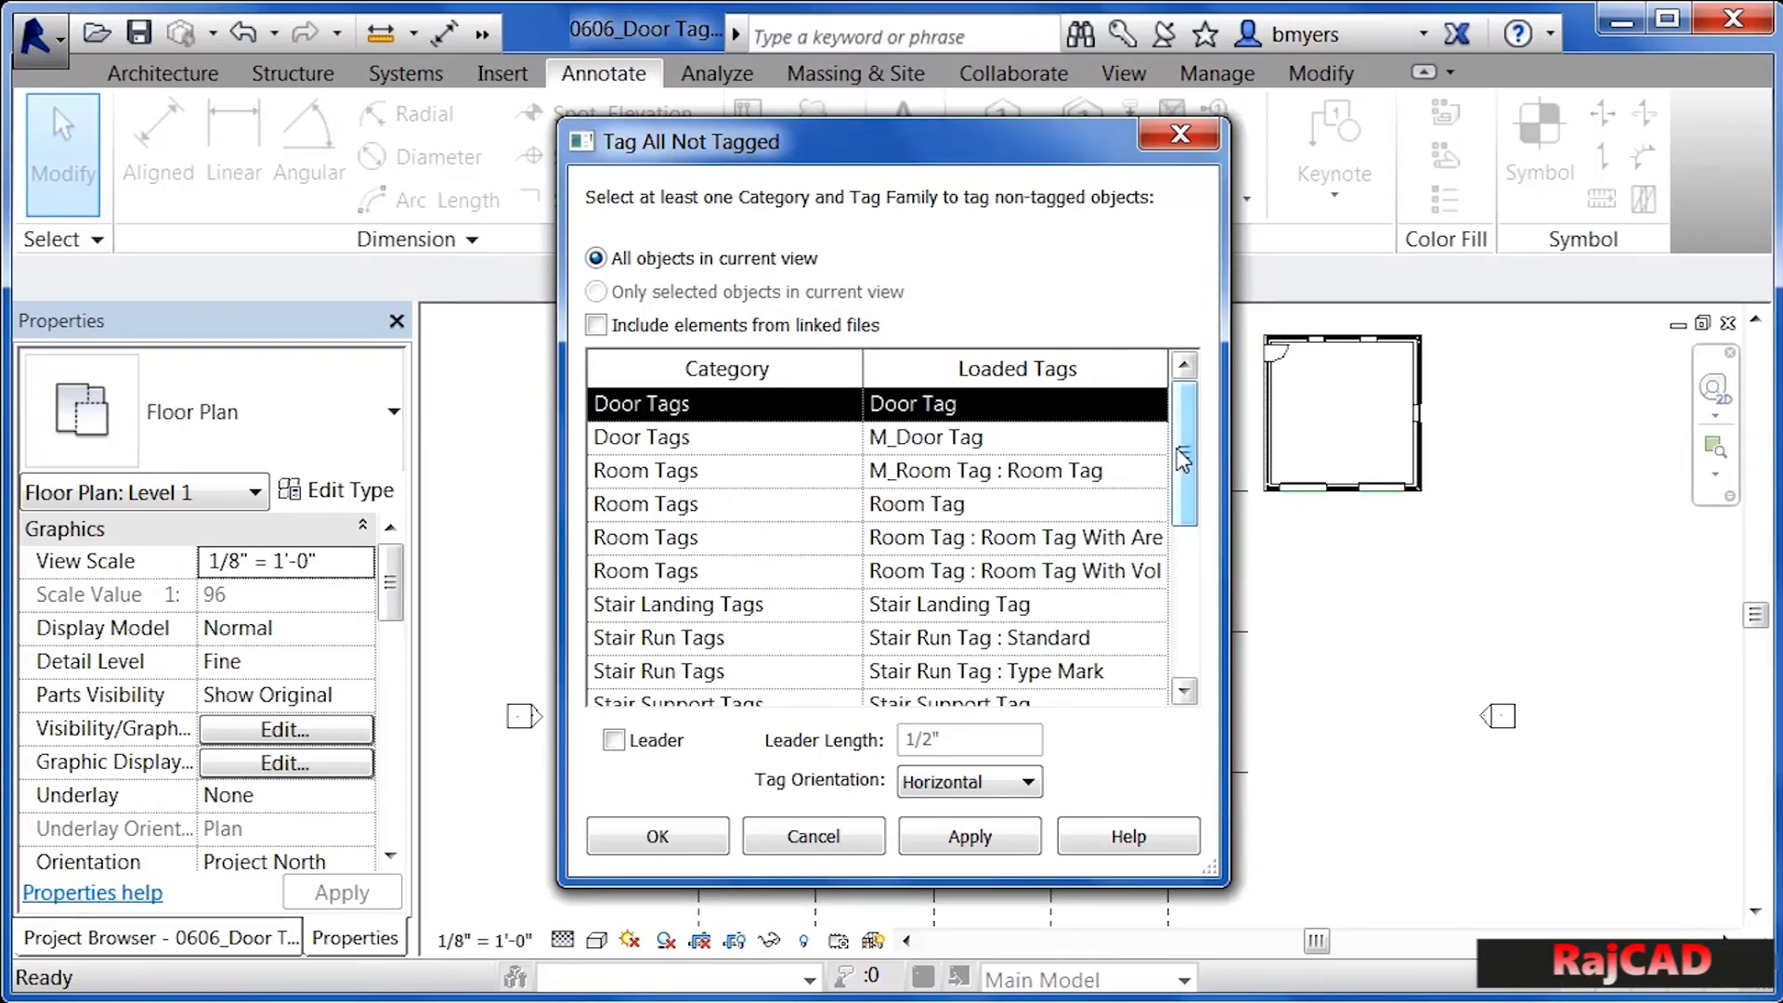
left_click_drag(1183, 453, 1185, 603)
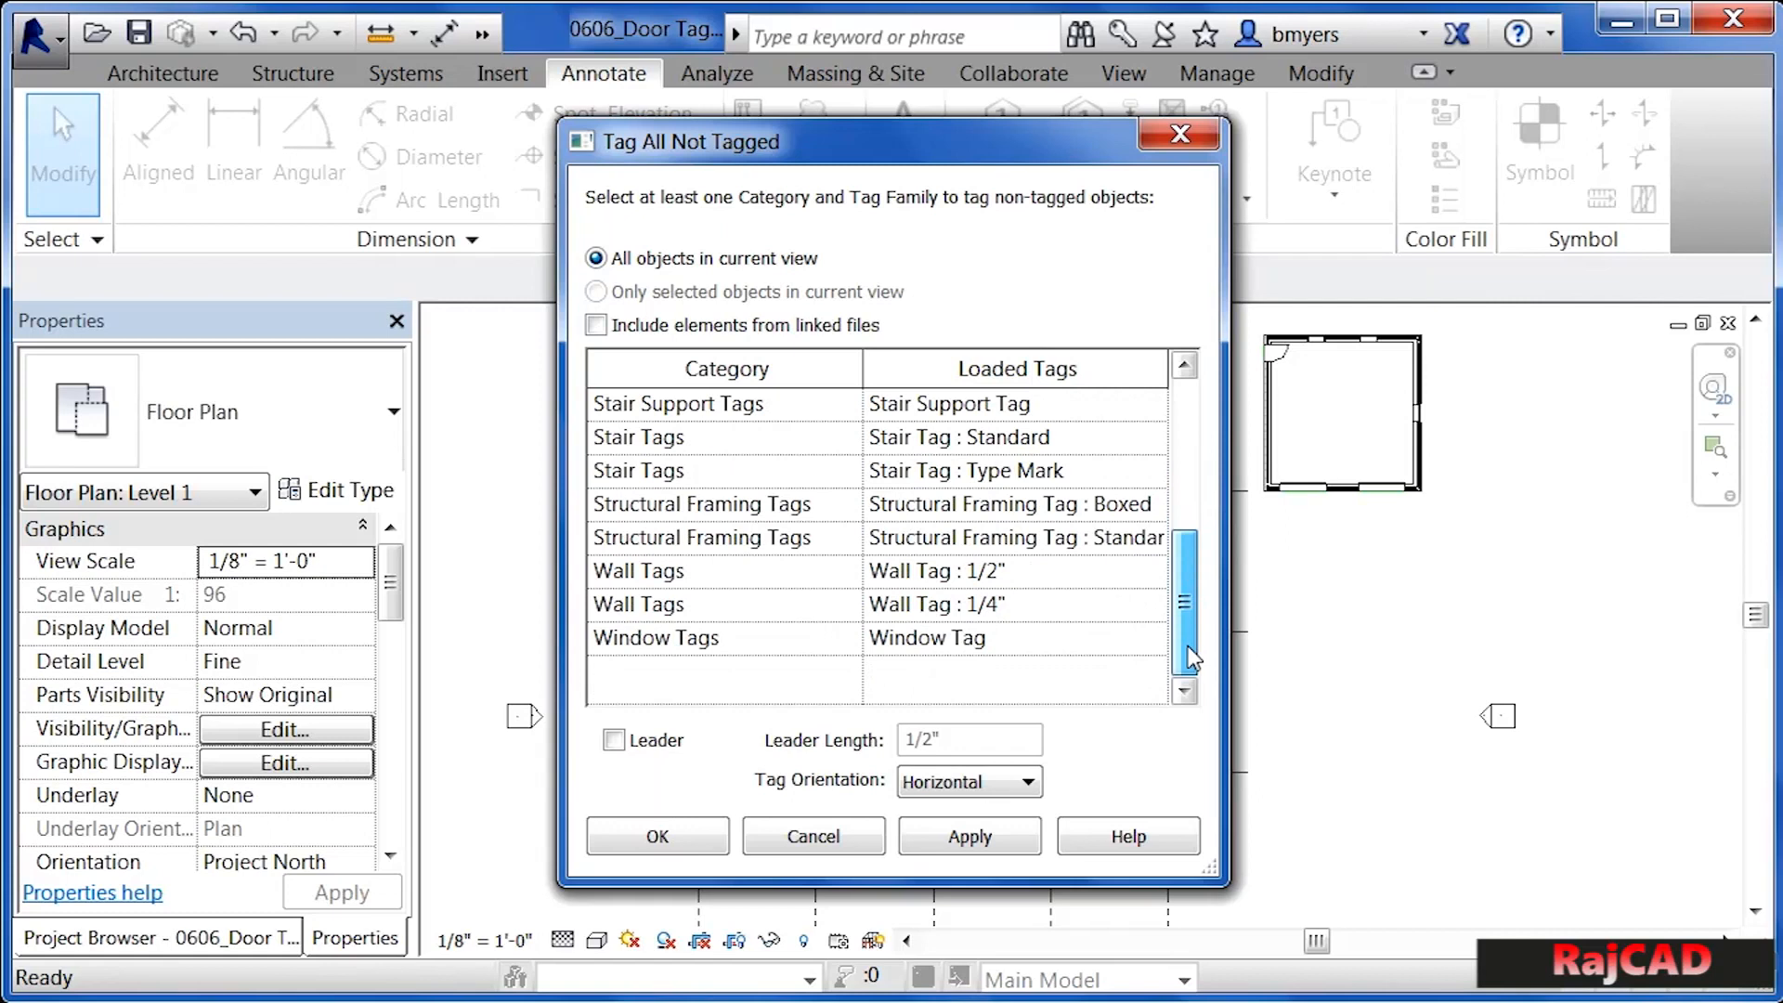
left_click(689, 650)
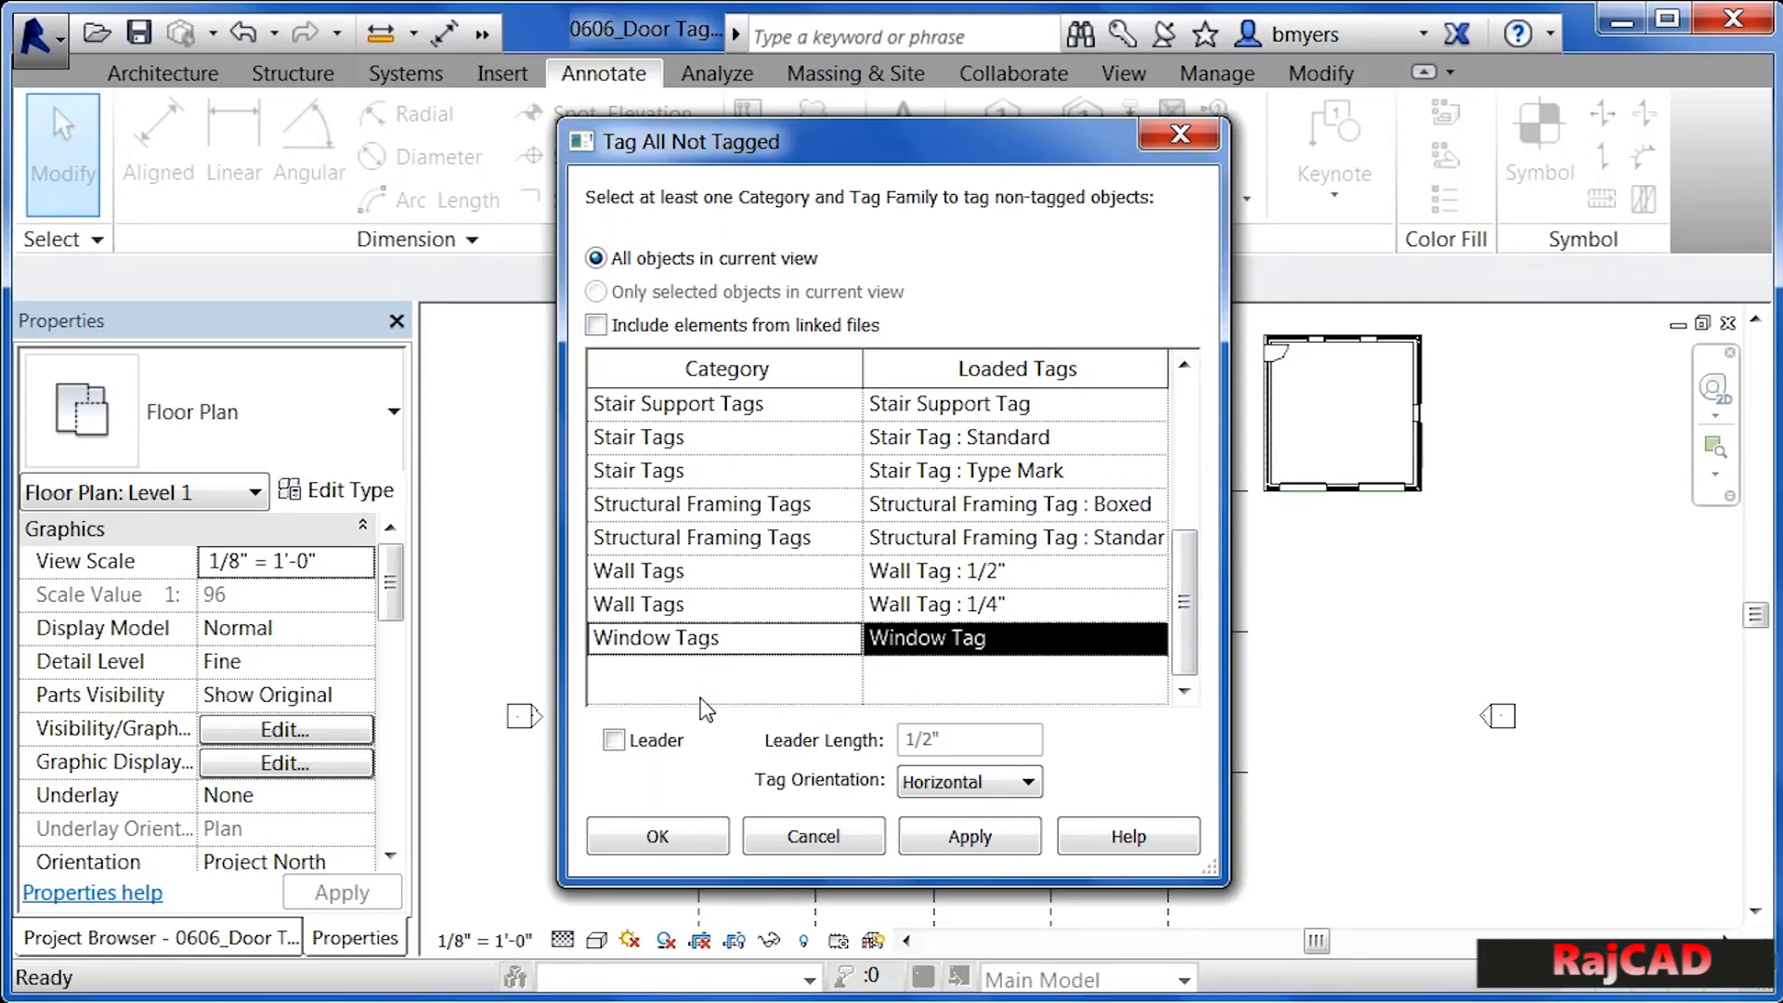
mouse_move(1185, 608)
left_mouse_down()
mouse_move(1173, 432)
mouse_move(1201, 639)
left_mouse_up()
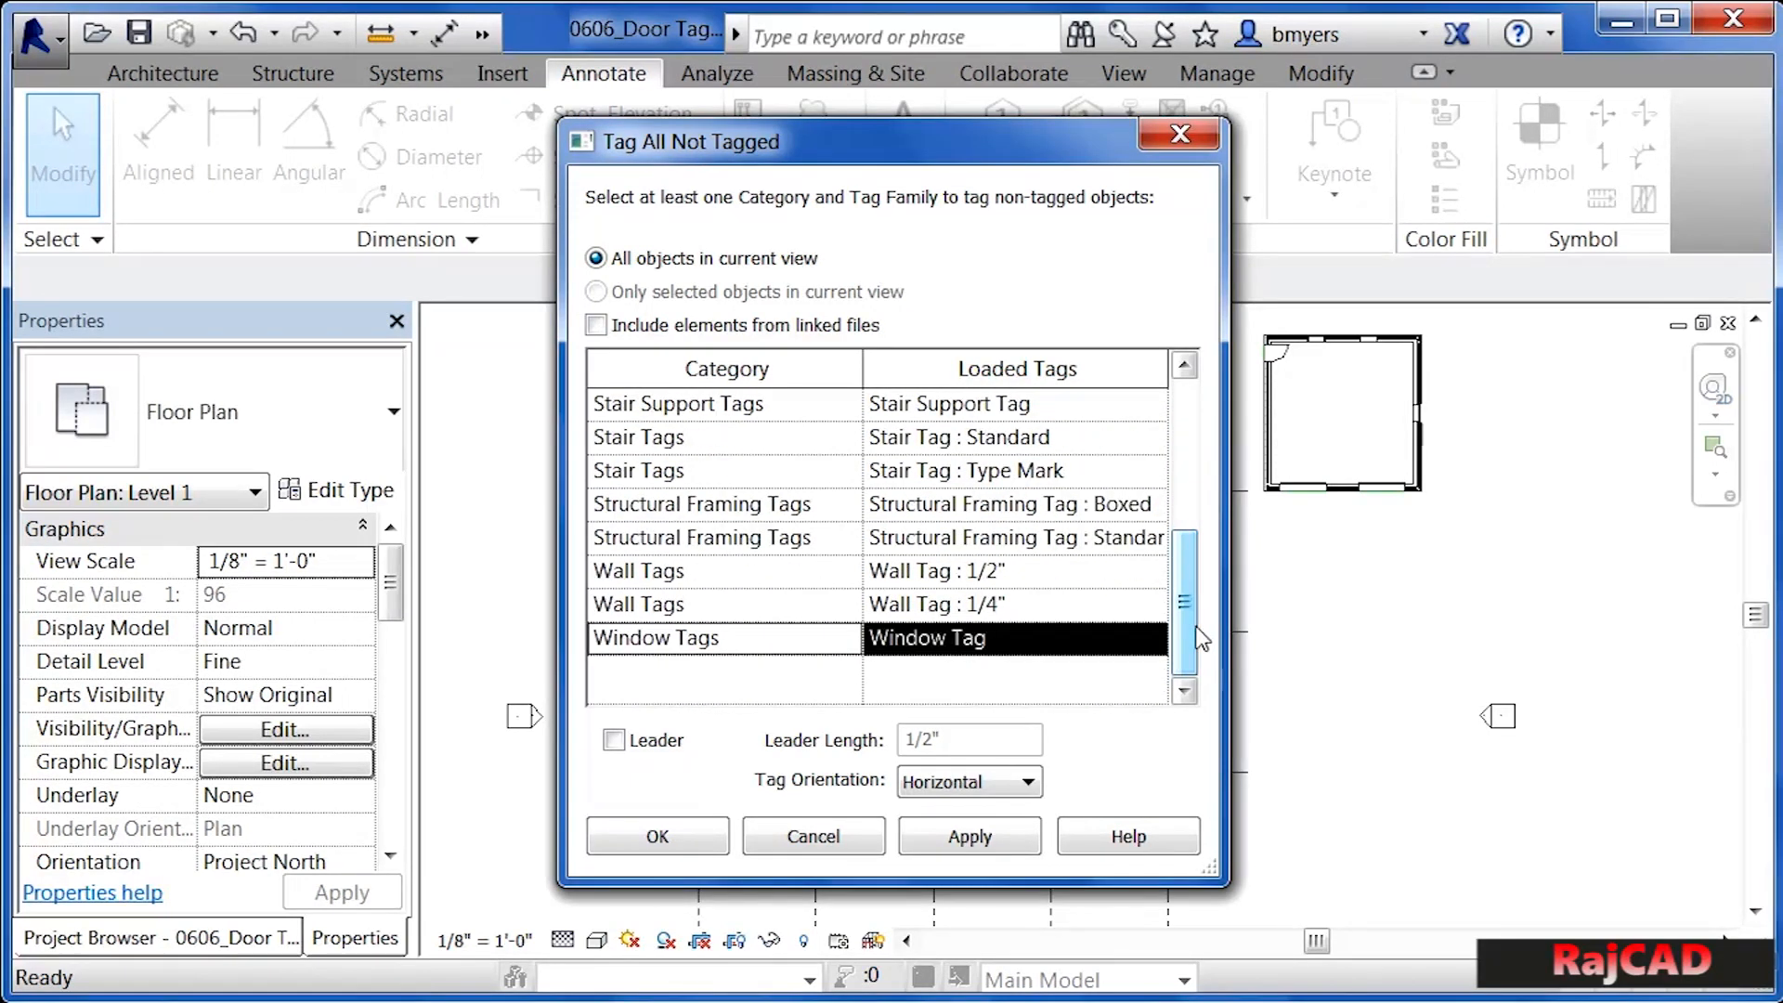
left_click(698, 835)
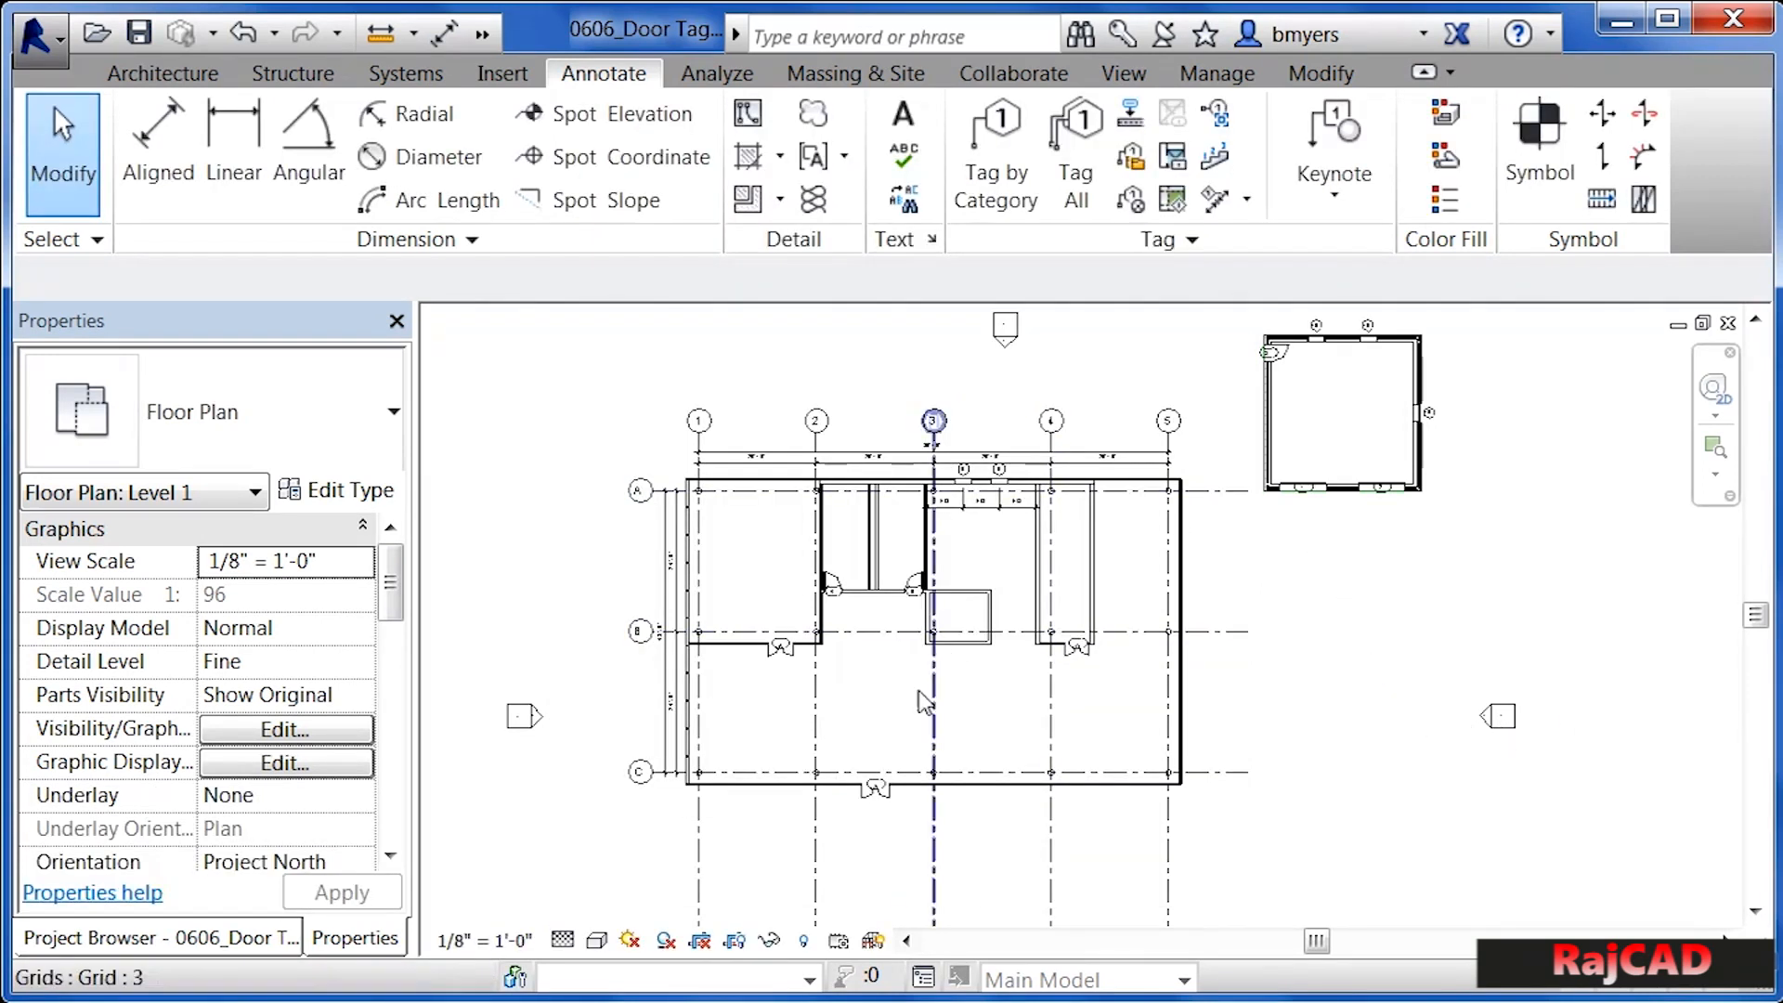
Examine the new door and window tags on the main building and the detached building
scroll(869, 804, "up", 5)
scroll(873, 813, "down", 5)
scroll(743, 460, "up", 5)
scroll(743, 460, "down", 4)
middle_click_drag(1377, 593, 1118, 721)
scroll(1165, 474, "up", 4)
scroll(1166, 464, "up", 1)
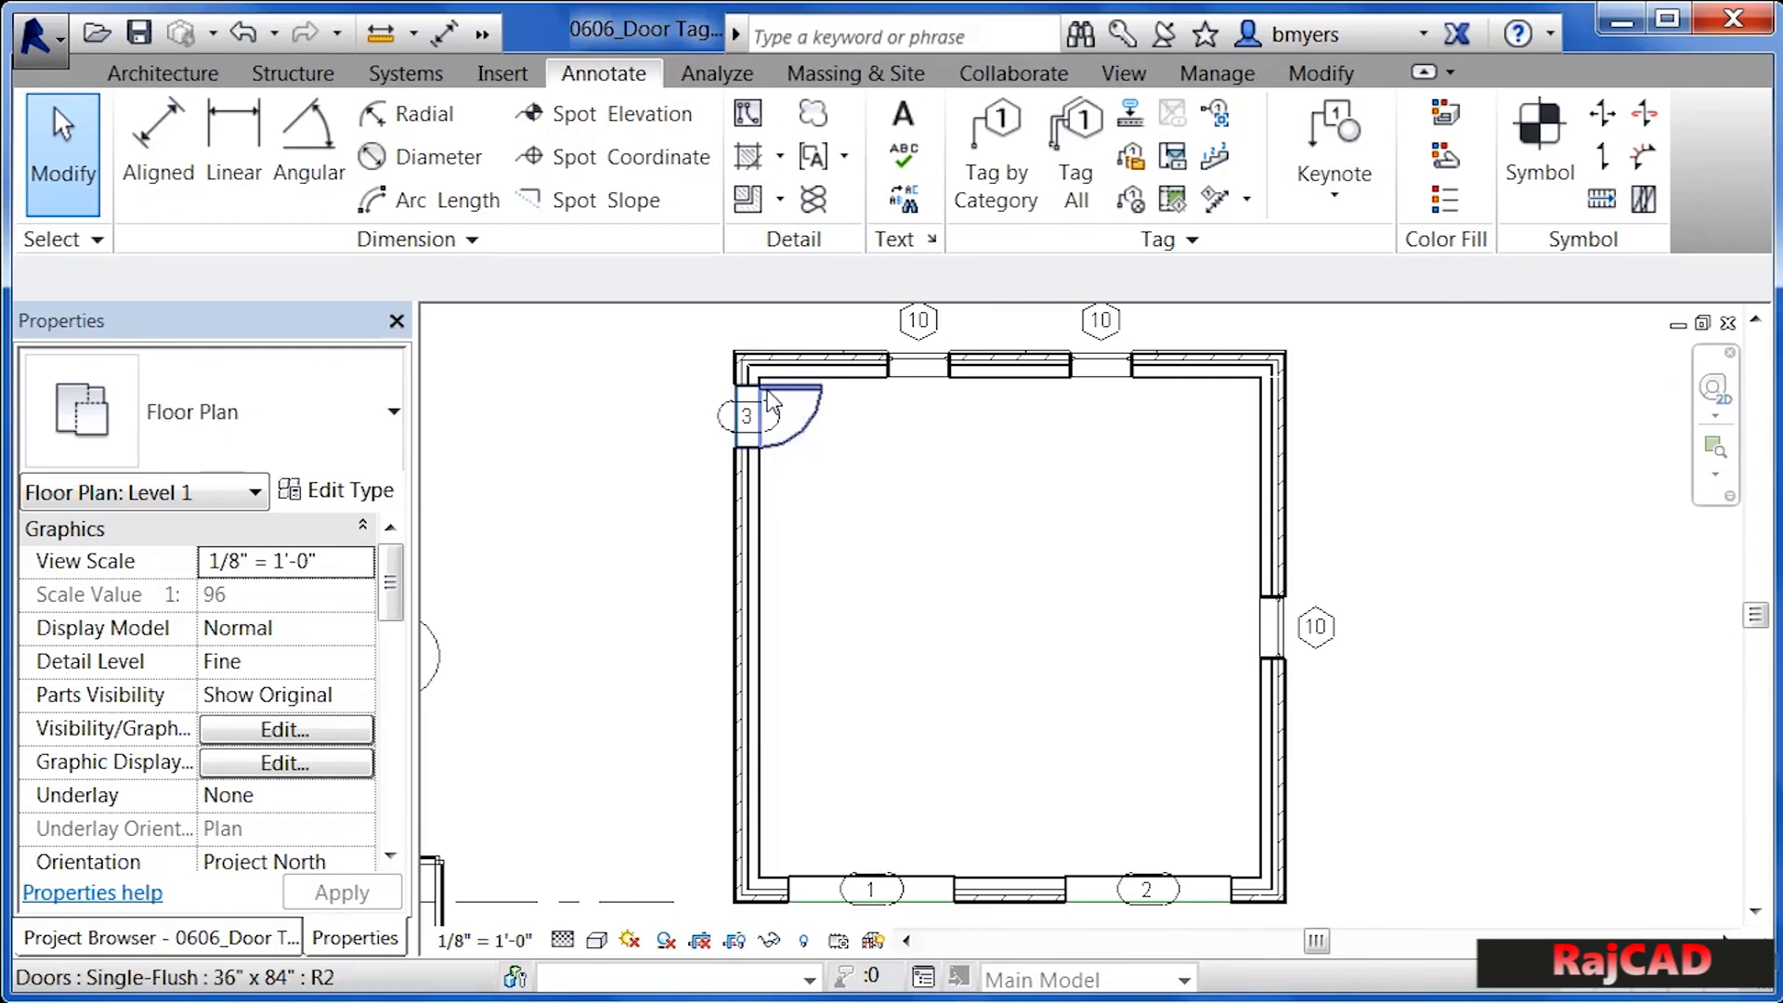
scroll(742, 409, "up", 3)
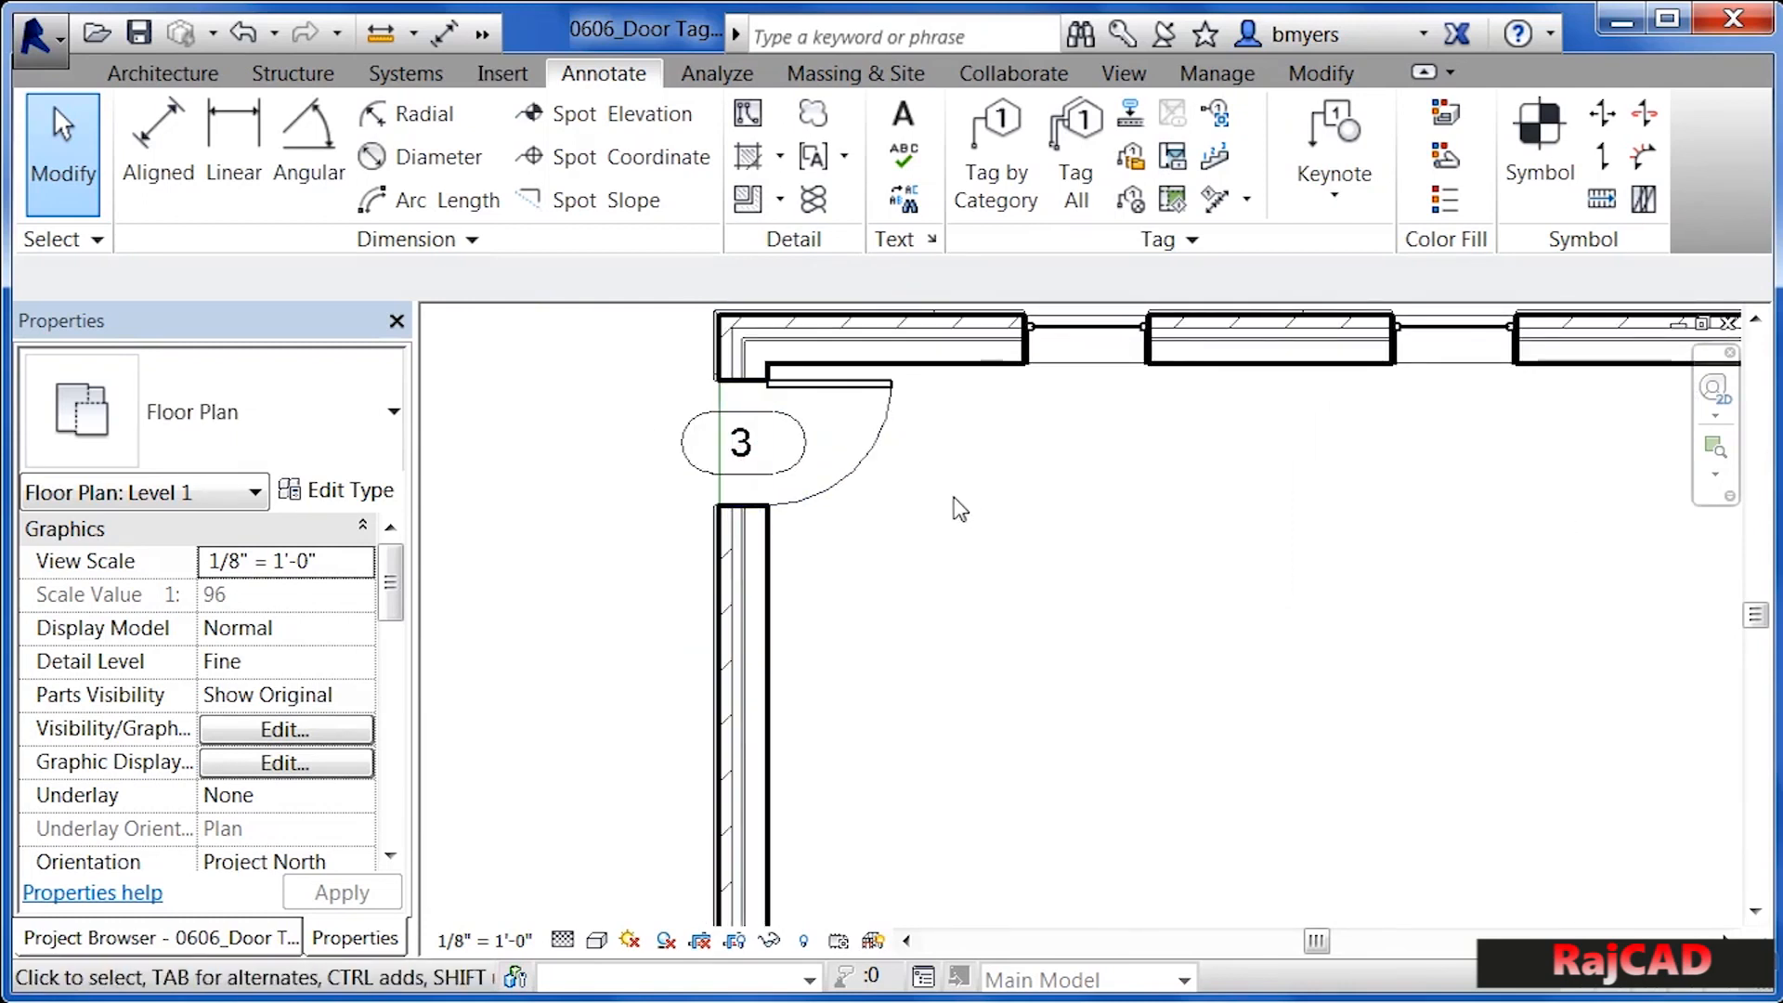
scroll(1012, 483, "down", 4)
middle_click_drag(1090, 616, 1141, 595)
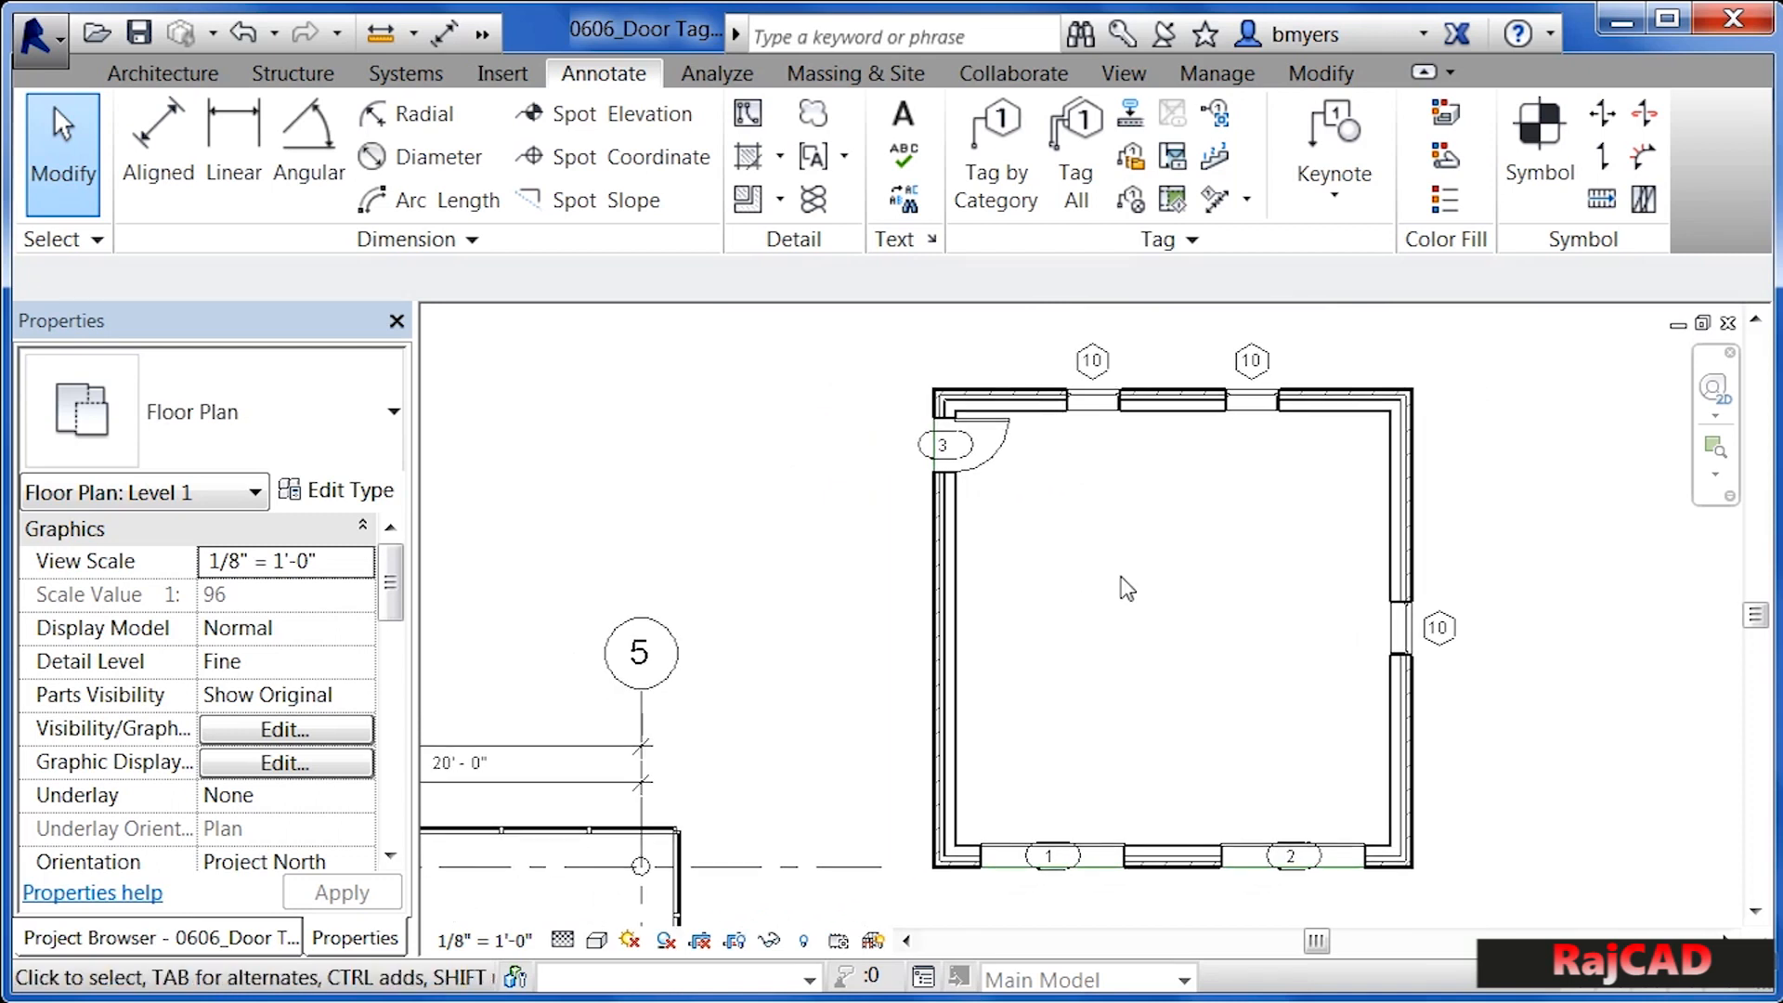
scroll(1102, 548, "down", 6)
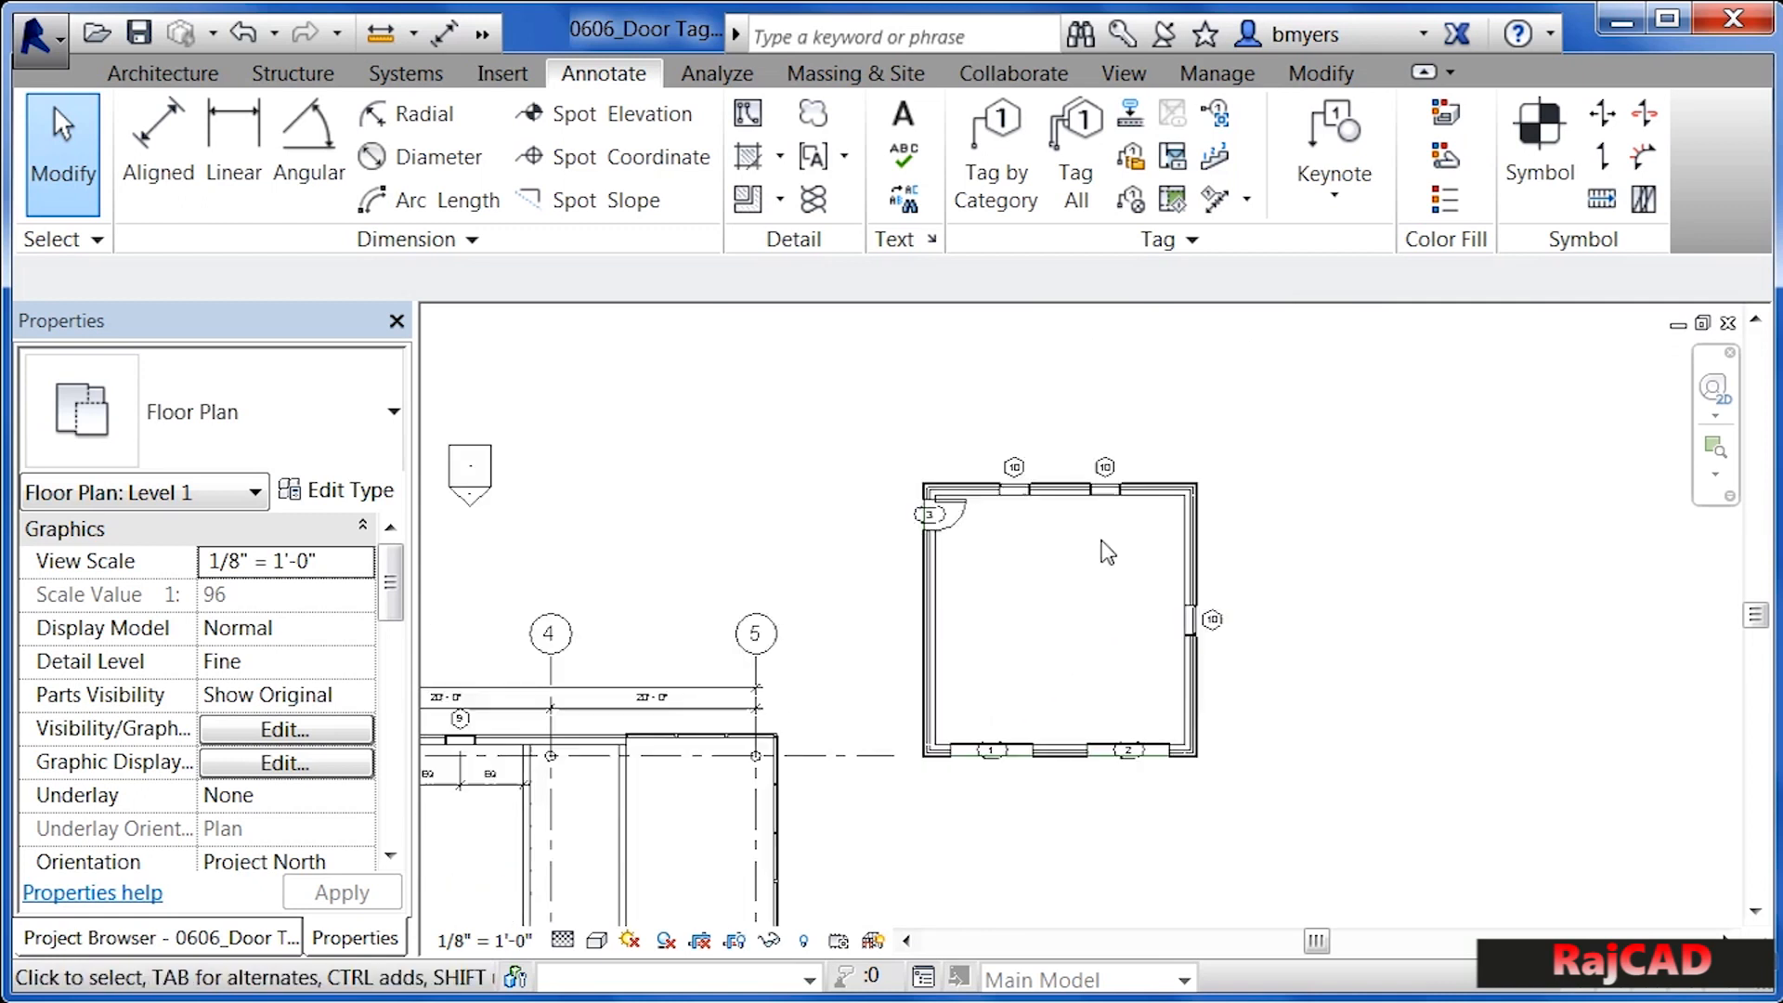
Number the door tag of the double door in the main building's south wall as 6
scroll(706, 895, "up", 7)
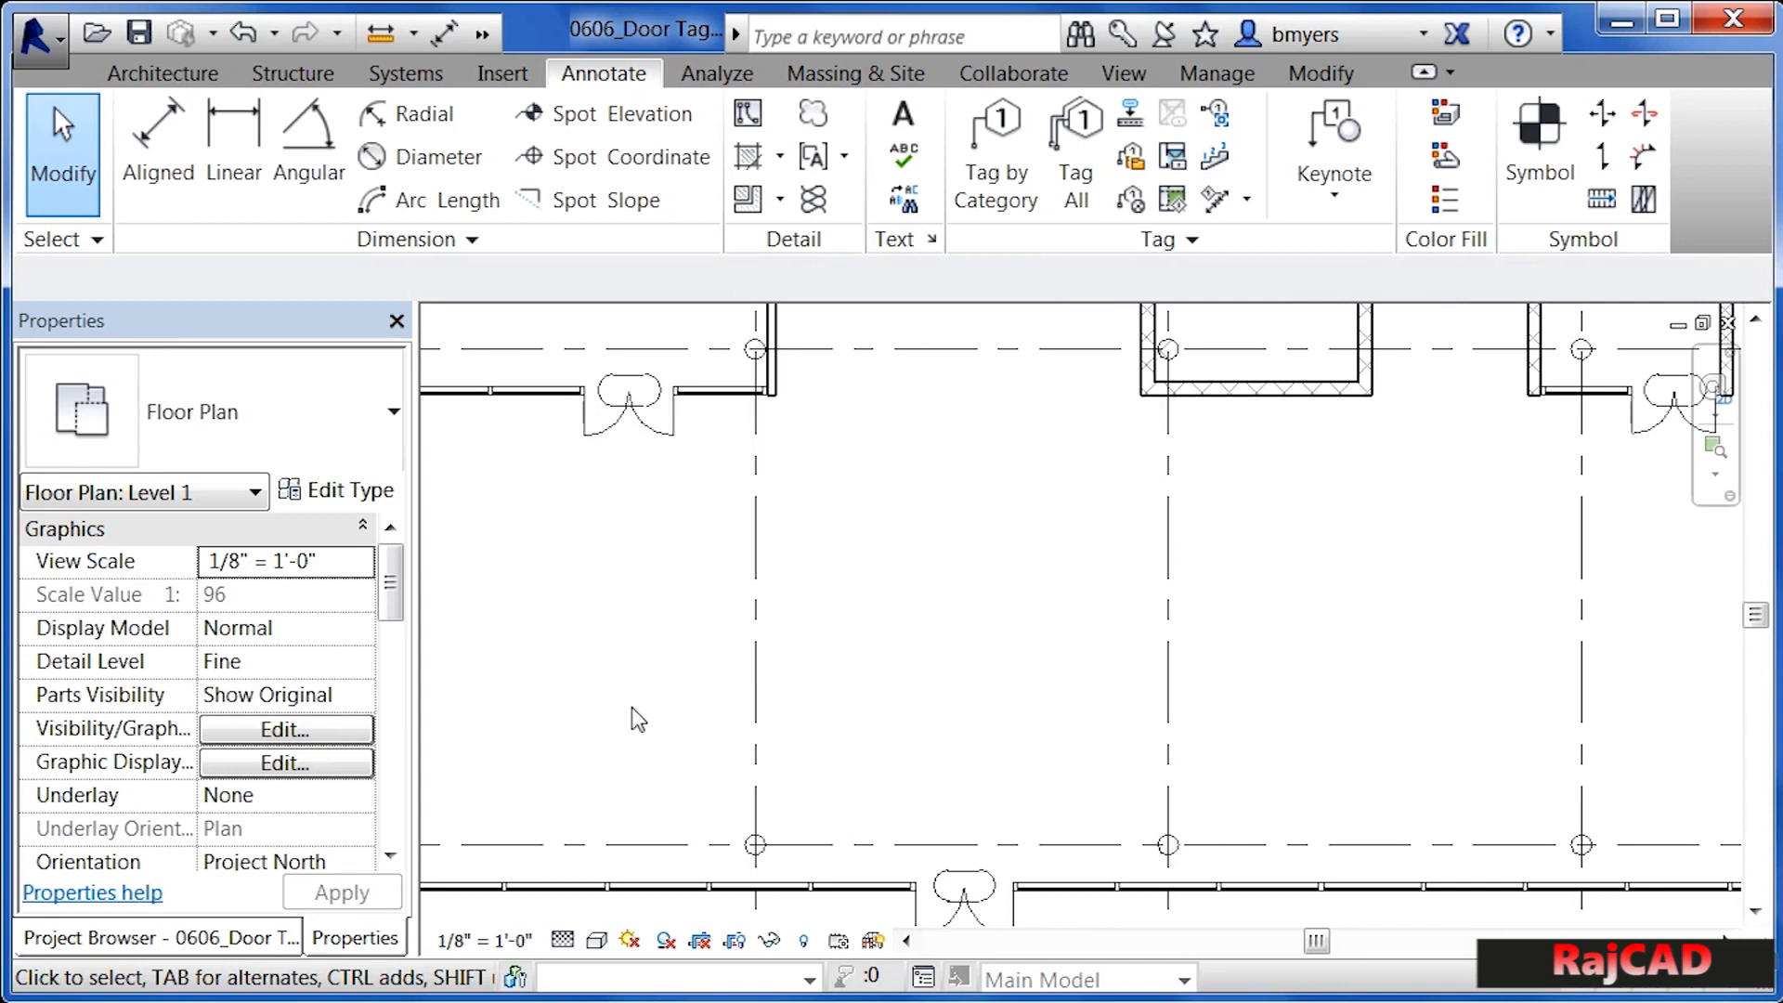
left_click(993, 884)
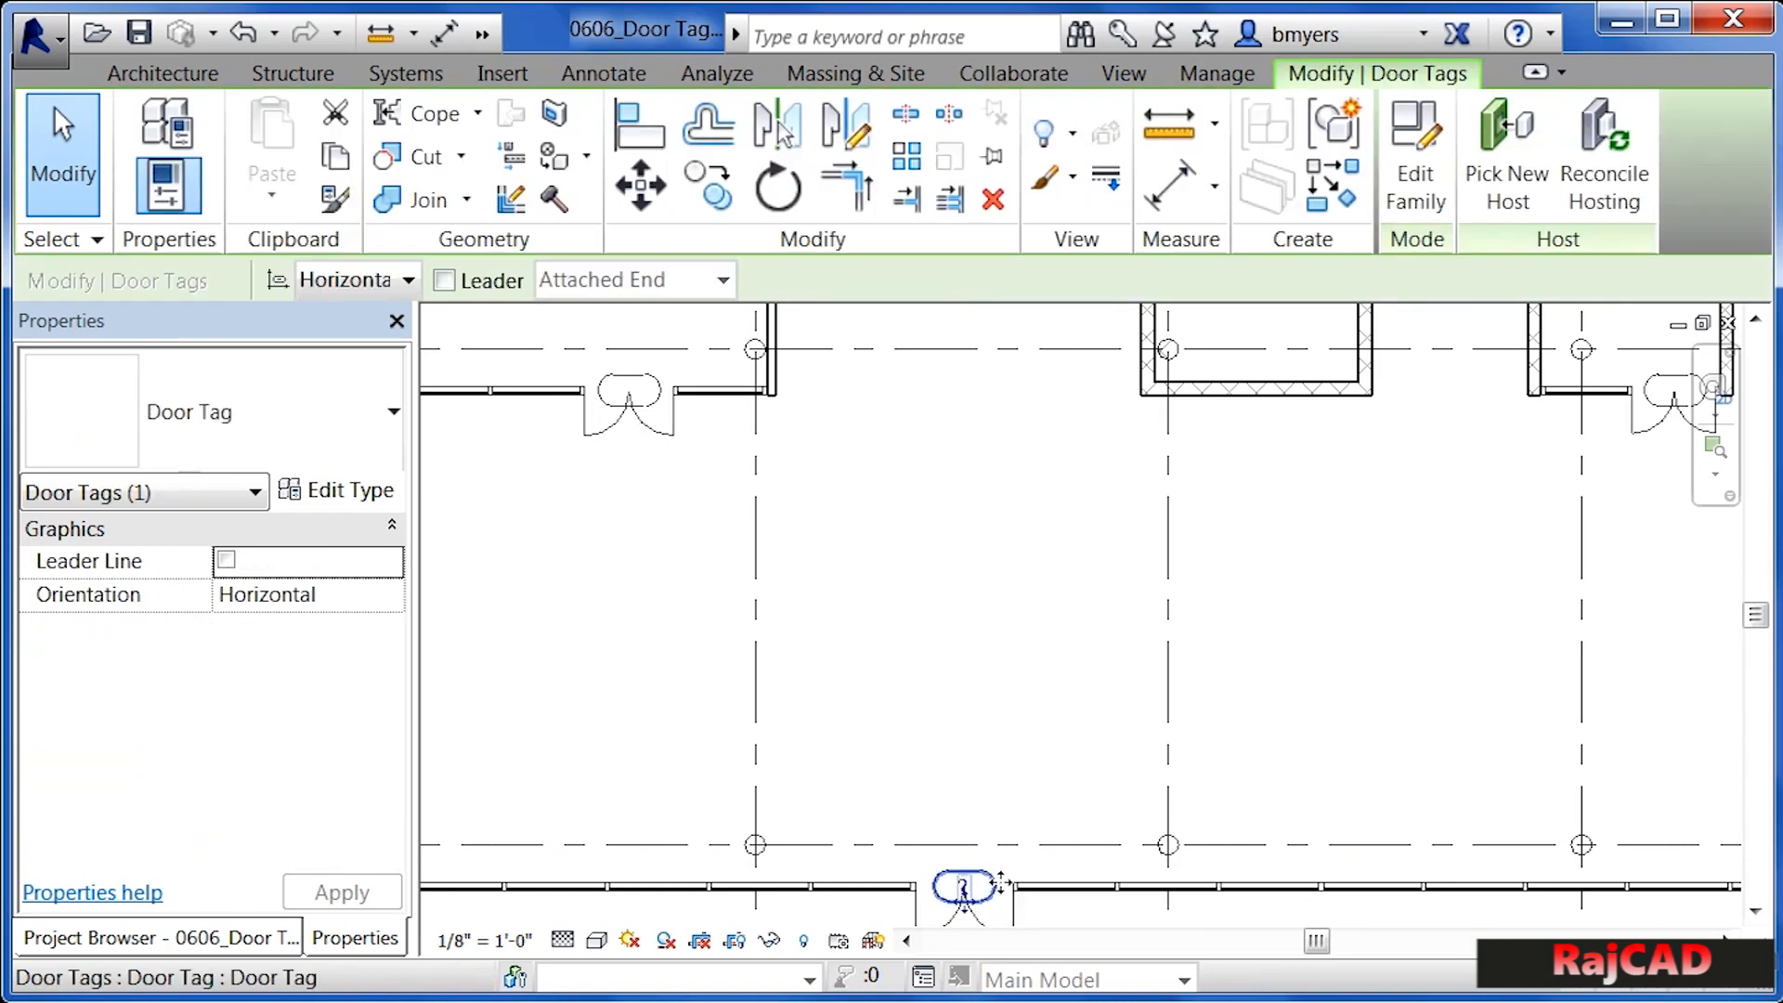
scroll(984, 887, "up", 4)
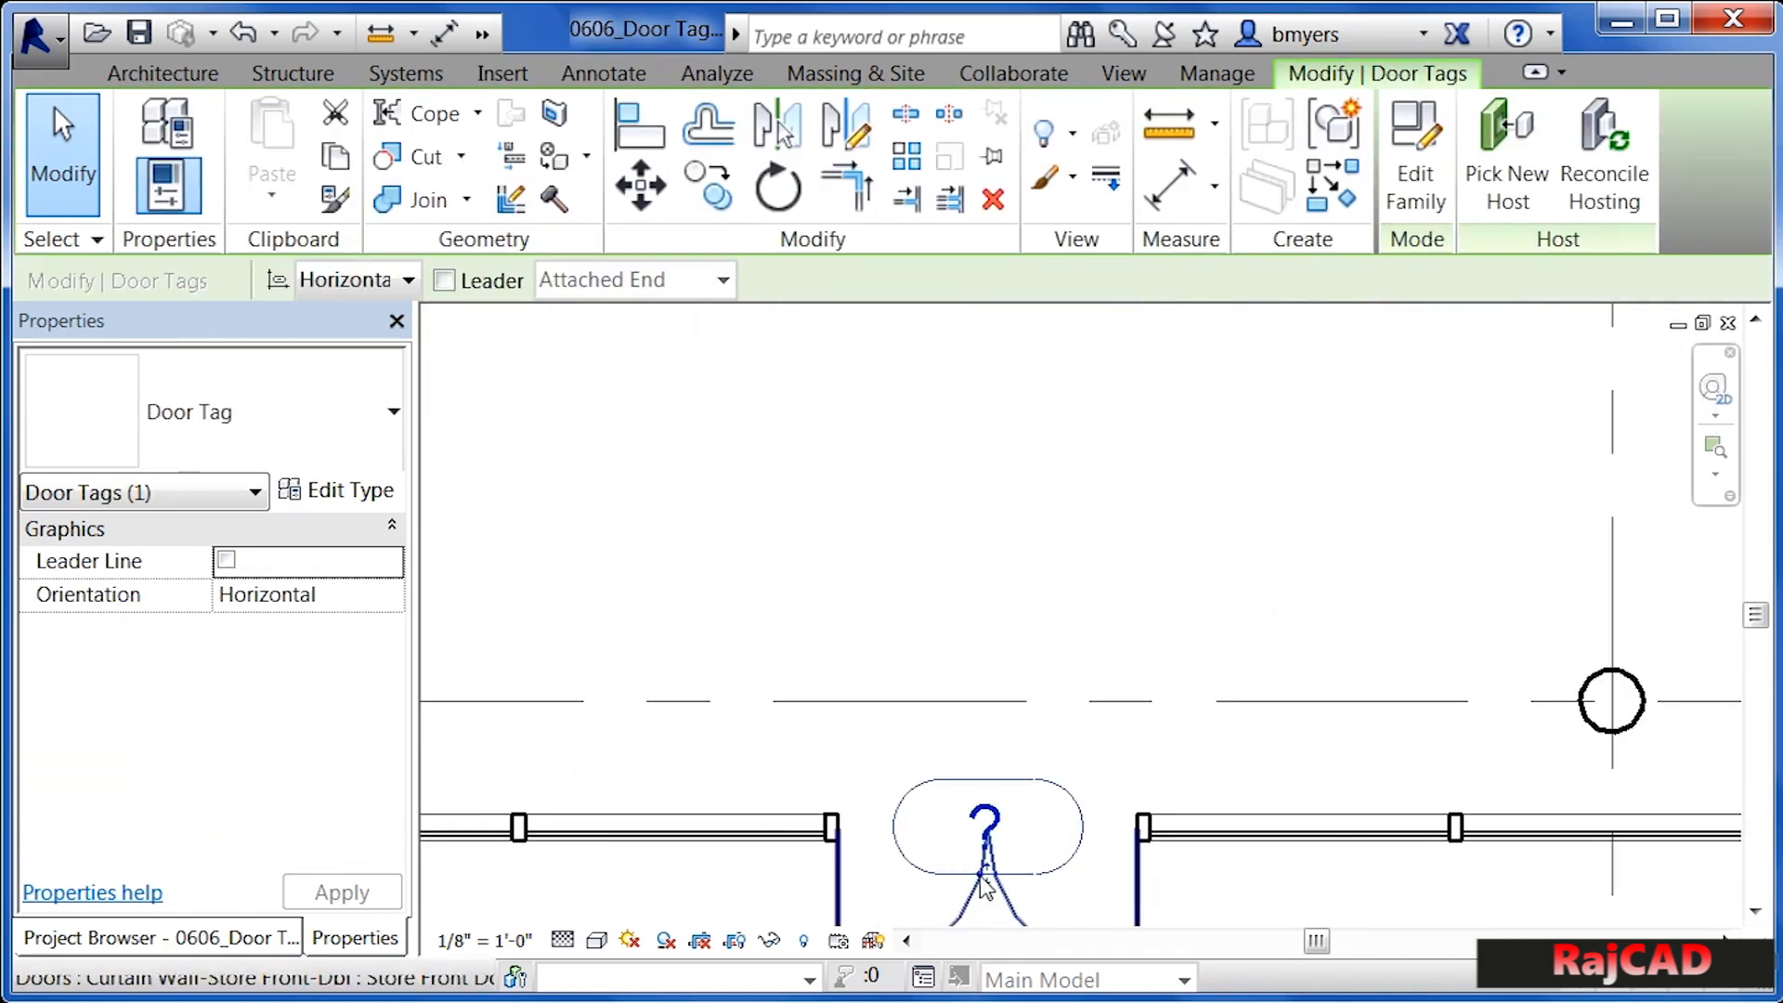
left_click(984, 828)
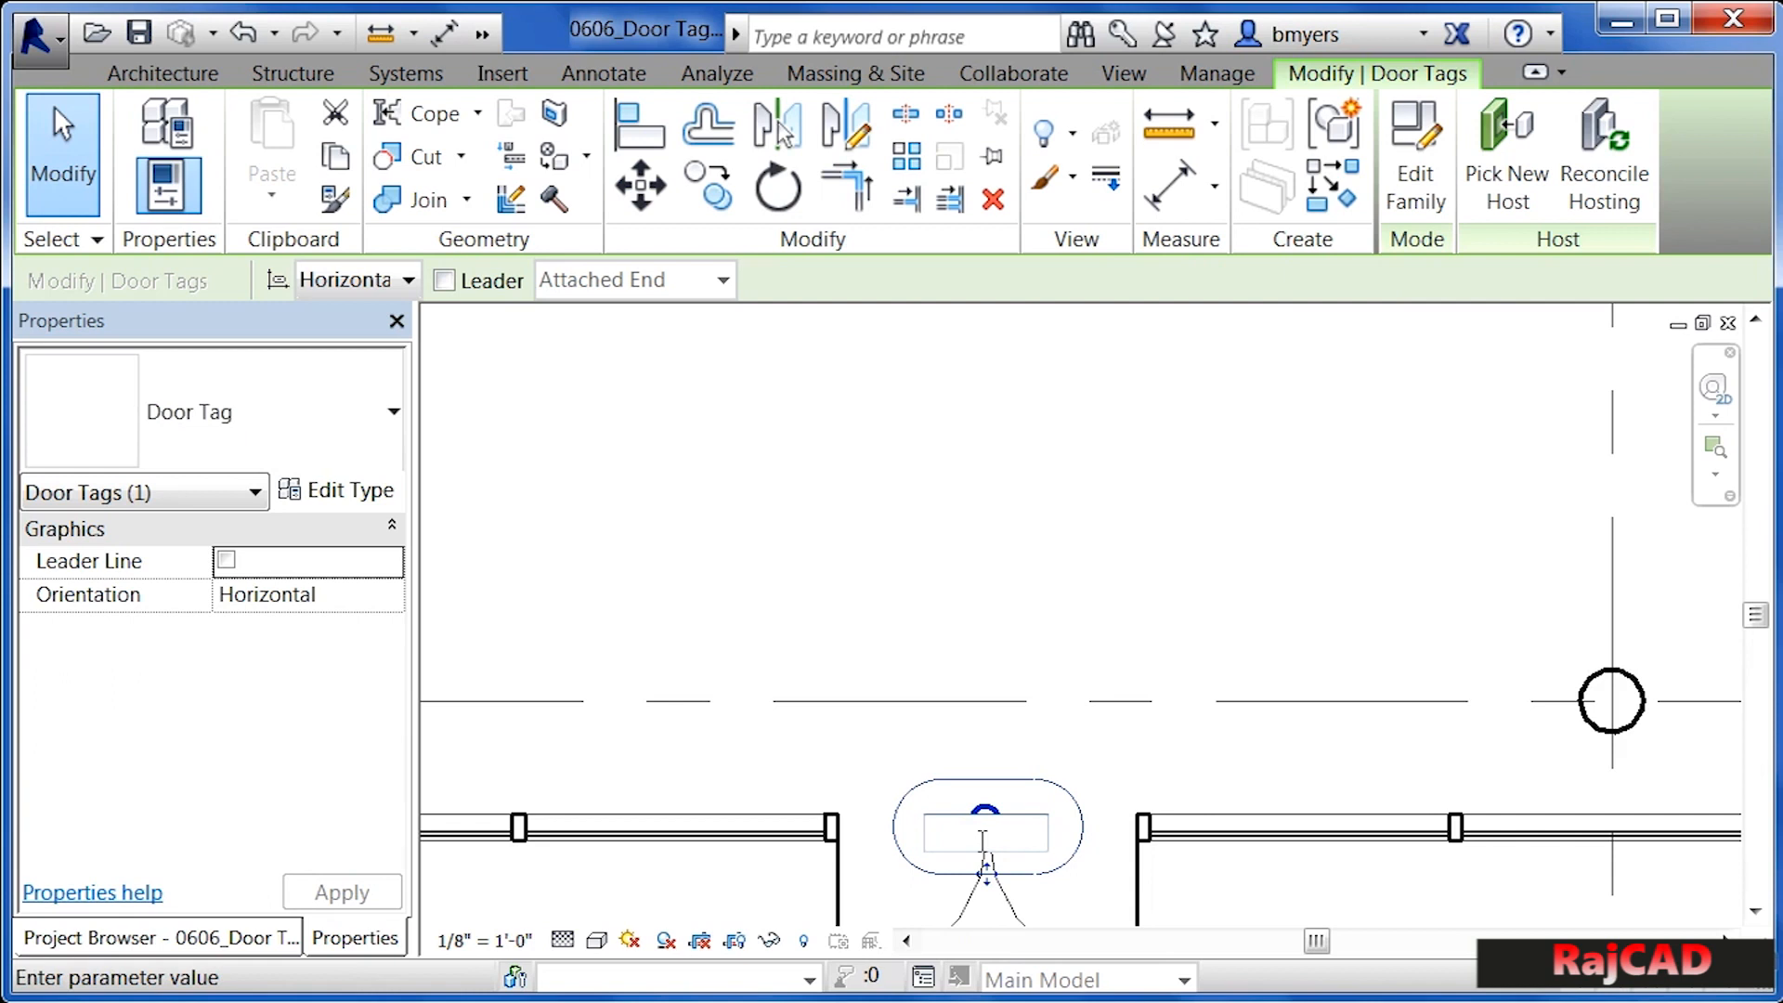
type("6")
key("Return")
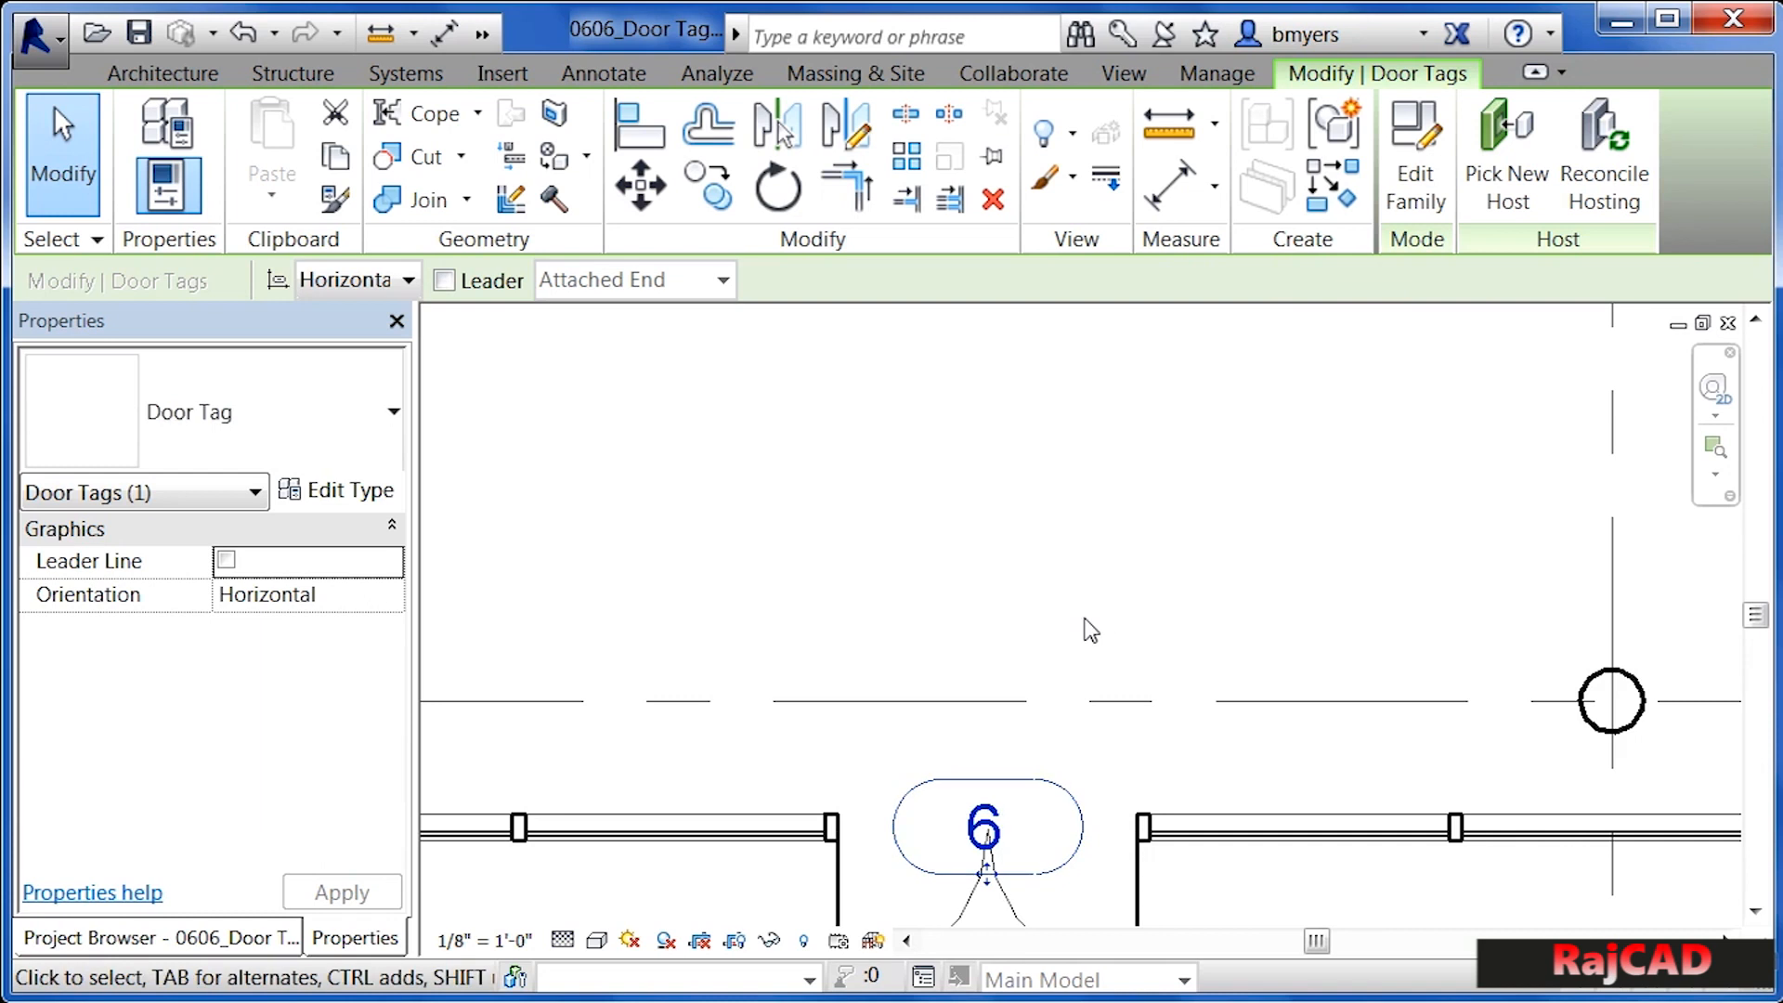
left_click(1100, 678)
Number the door tag of the storefront double door between grids 1 and 2 near grid B as 7
scroll(1116, 761, "down", 5)
scroll(1125, 794, "down", 2)
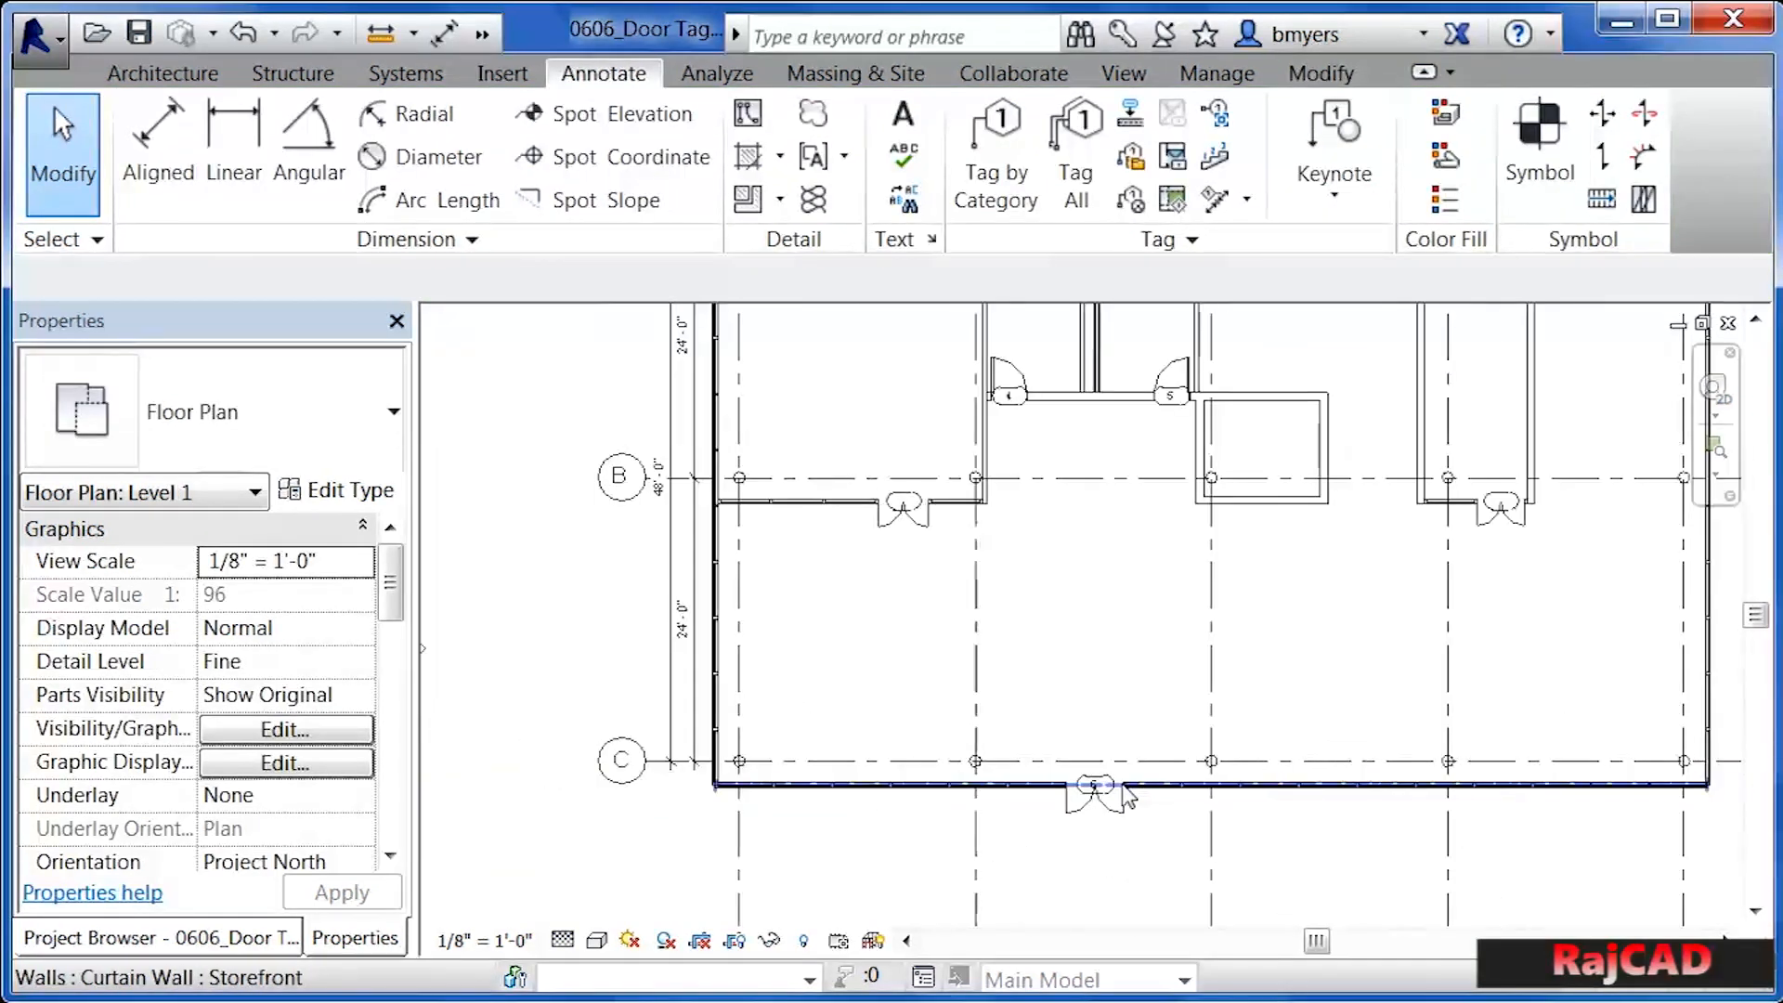
scroll(907, 470, "up", 6)
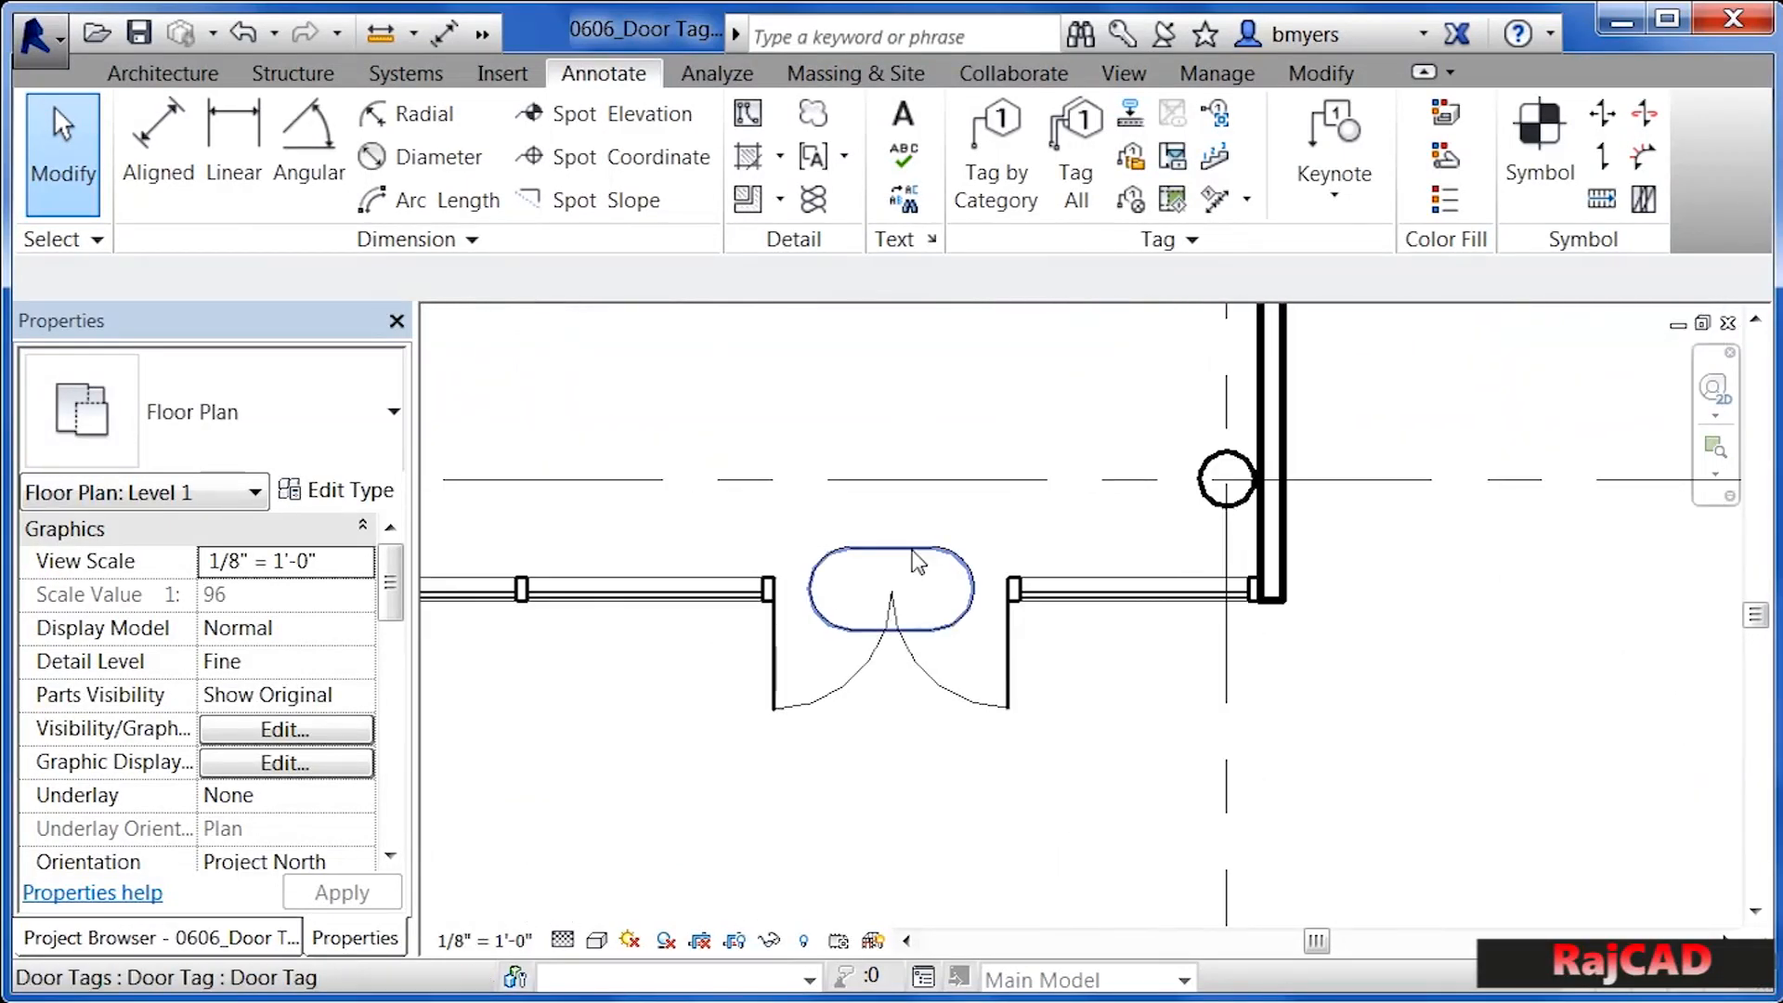
left_click(893, 583)
left_click(898, 585)
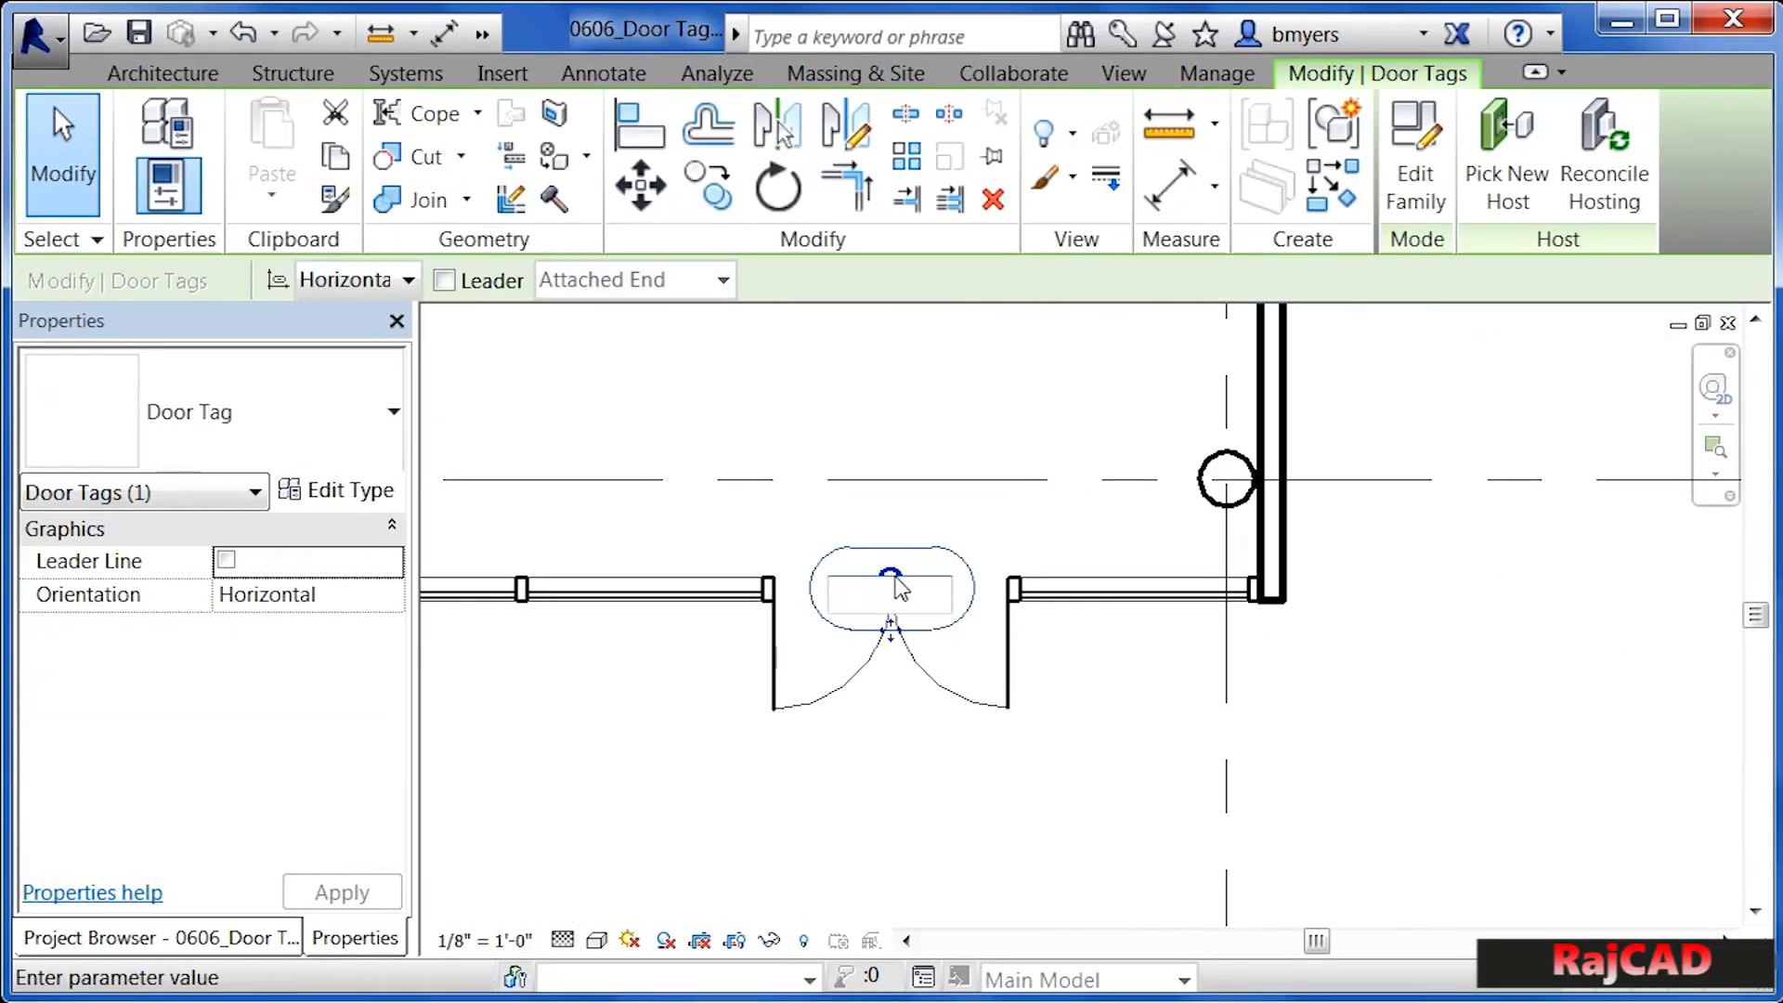
type("7")
left_click(1337, 743)
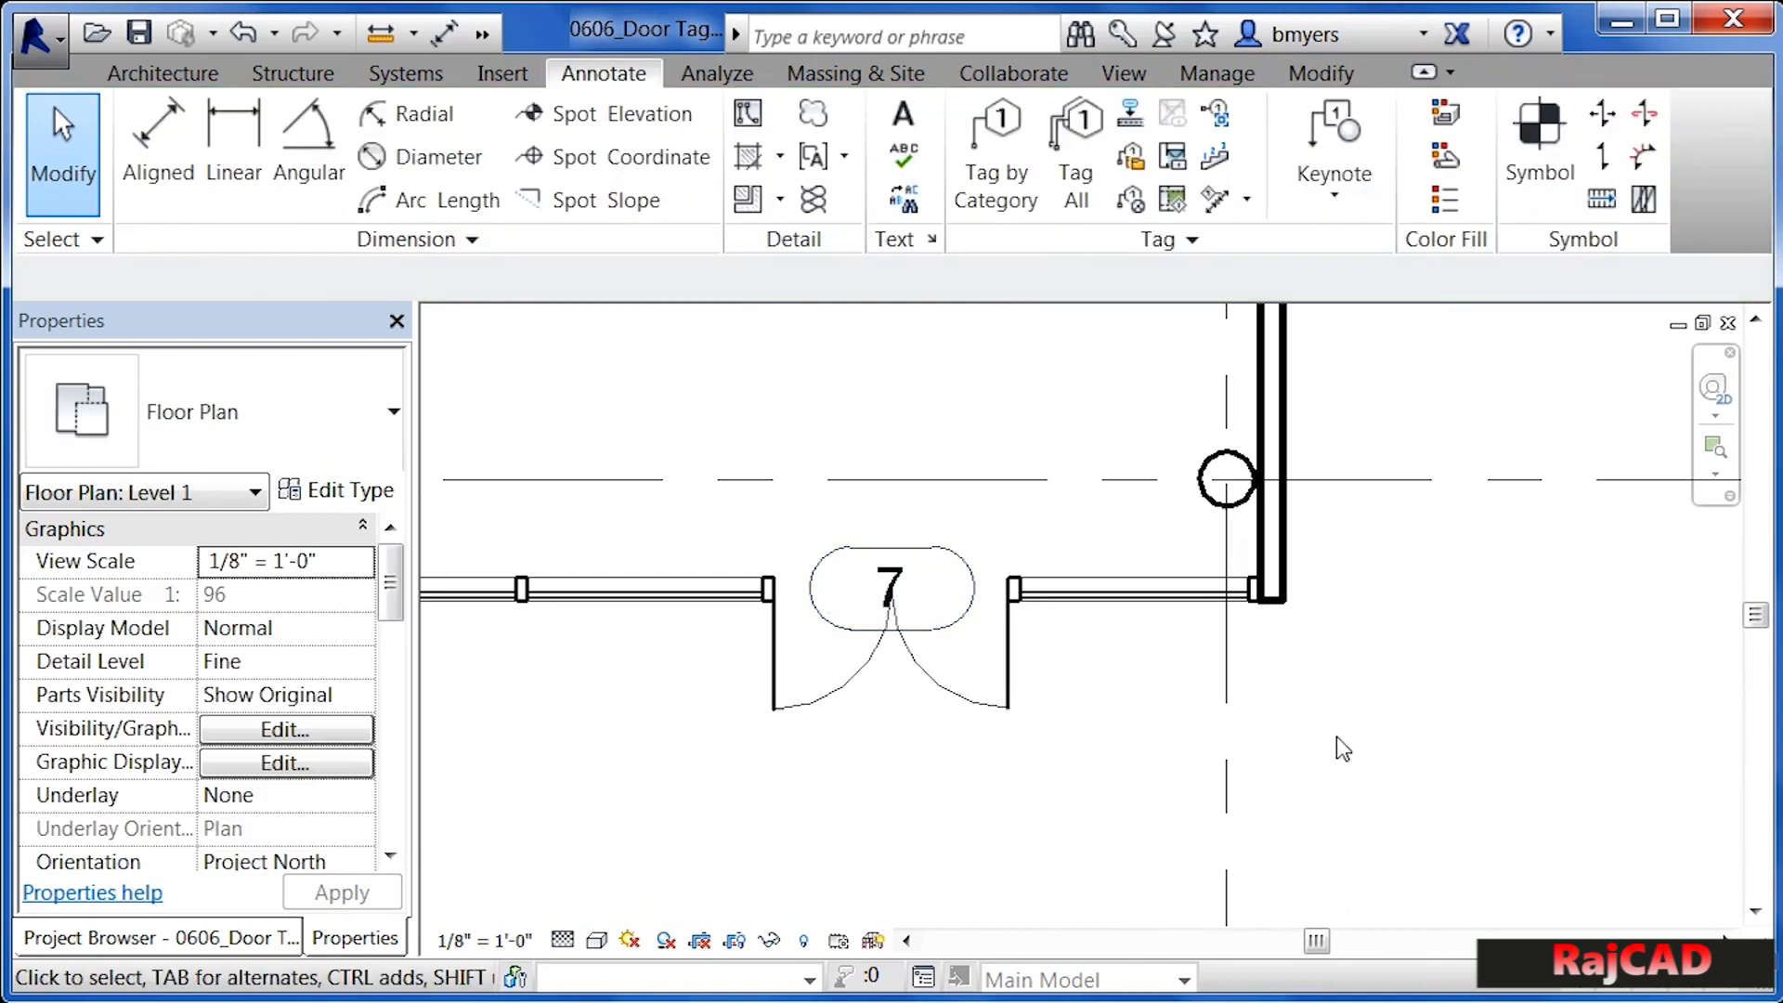
Set the Mark property of the storefront double door just east of grid 4 near grid B to 109
scroll(1337, 743, "down", 5)
scroll(1246, 706, "up", 5)
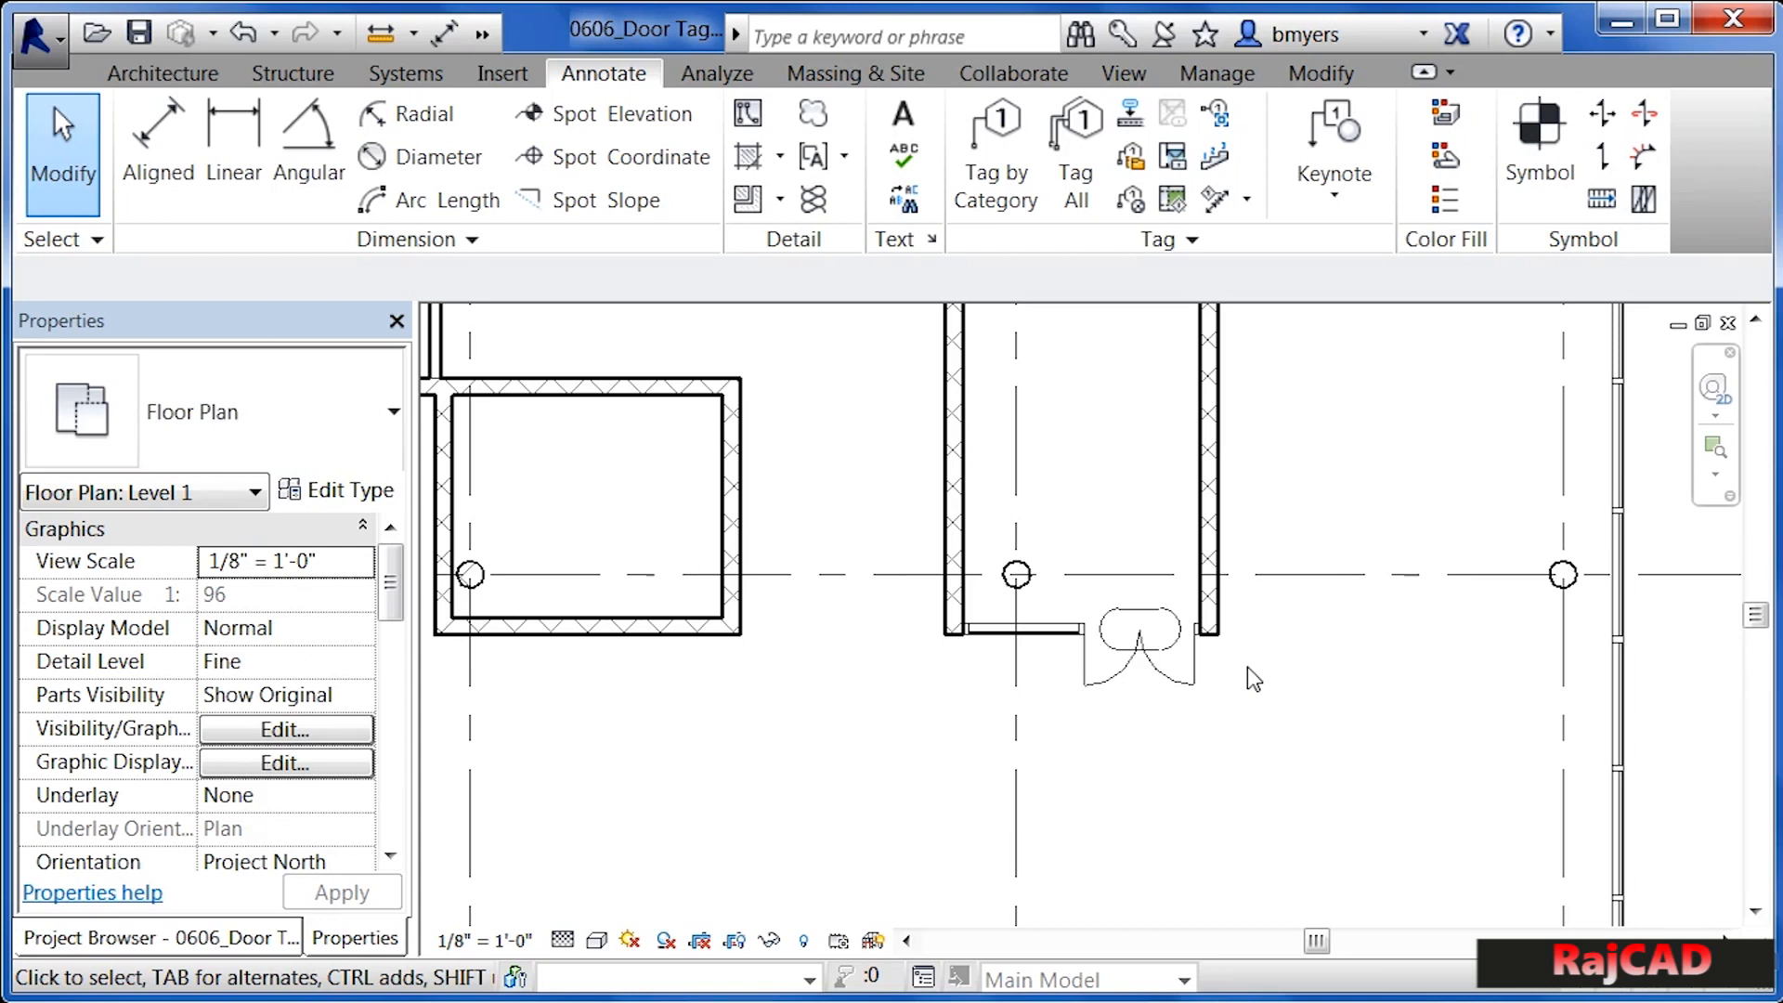
left_click(1185, 644)
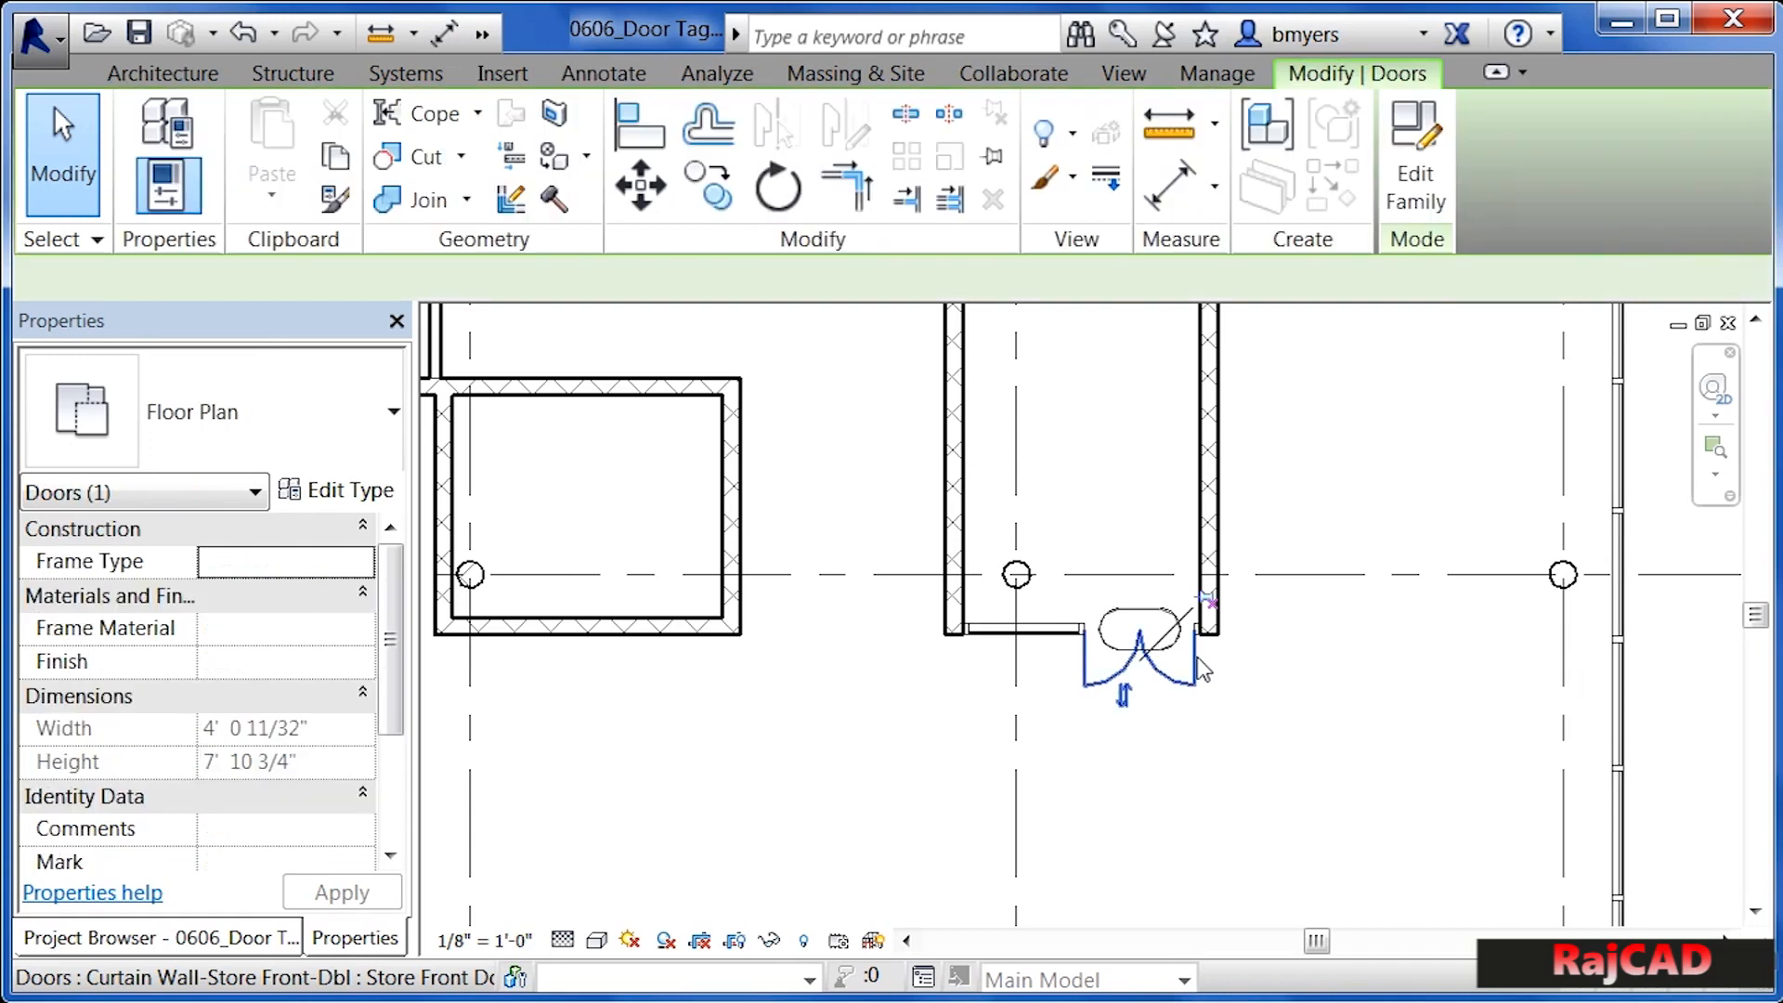
scroll(1186, 644, "up", 3)
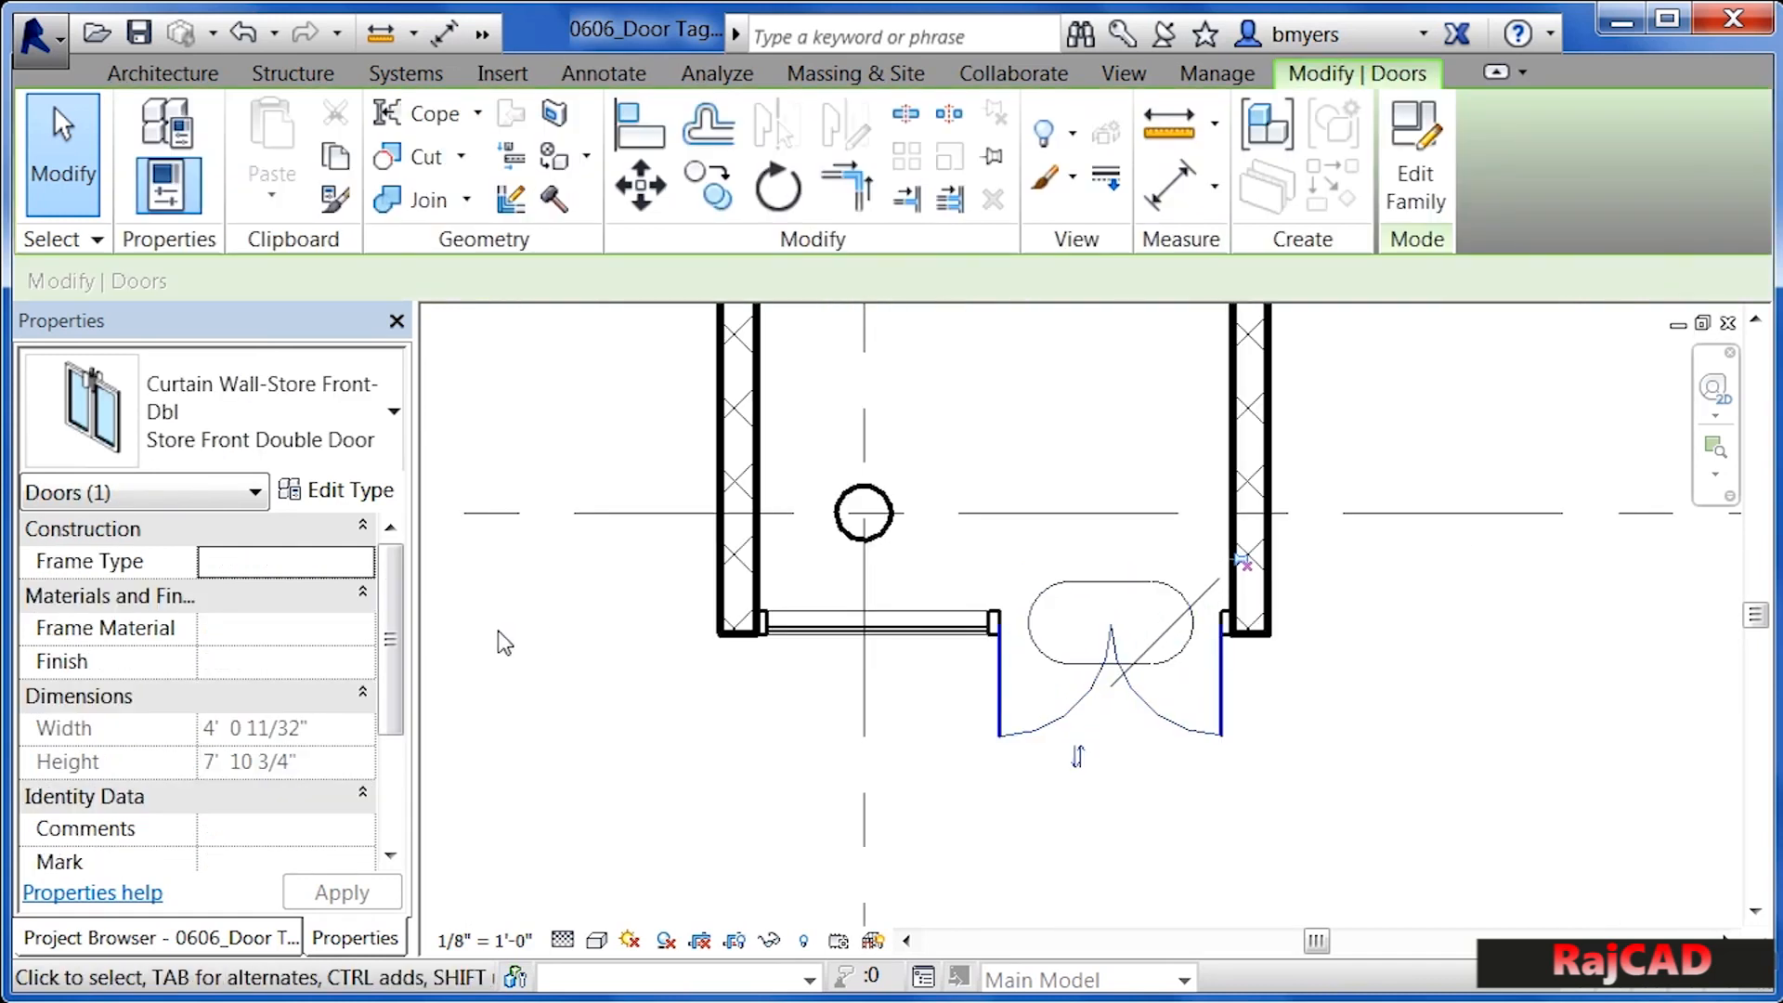
scroll(408, 662, "down", 2)
scroll(408, 661, "down", 3)
scroll(278, 687, "up", 4)
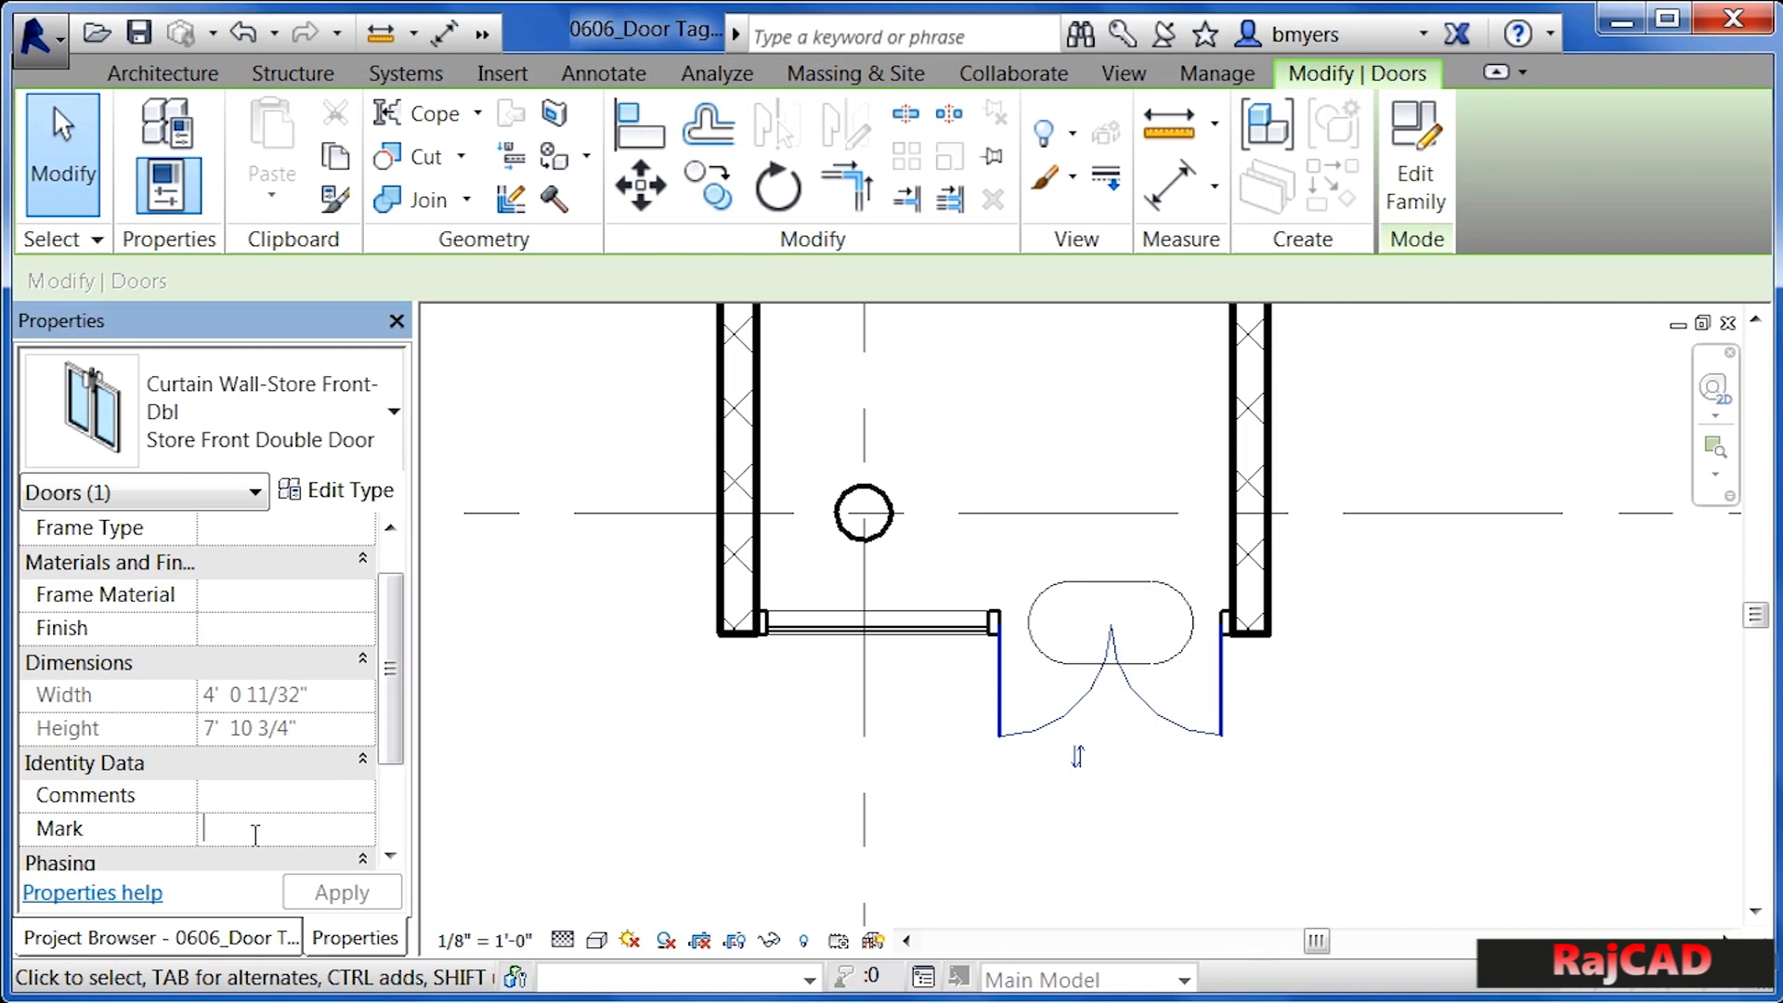
type("109")
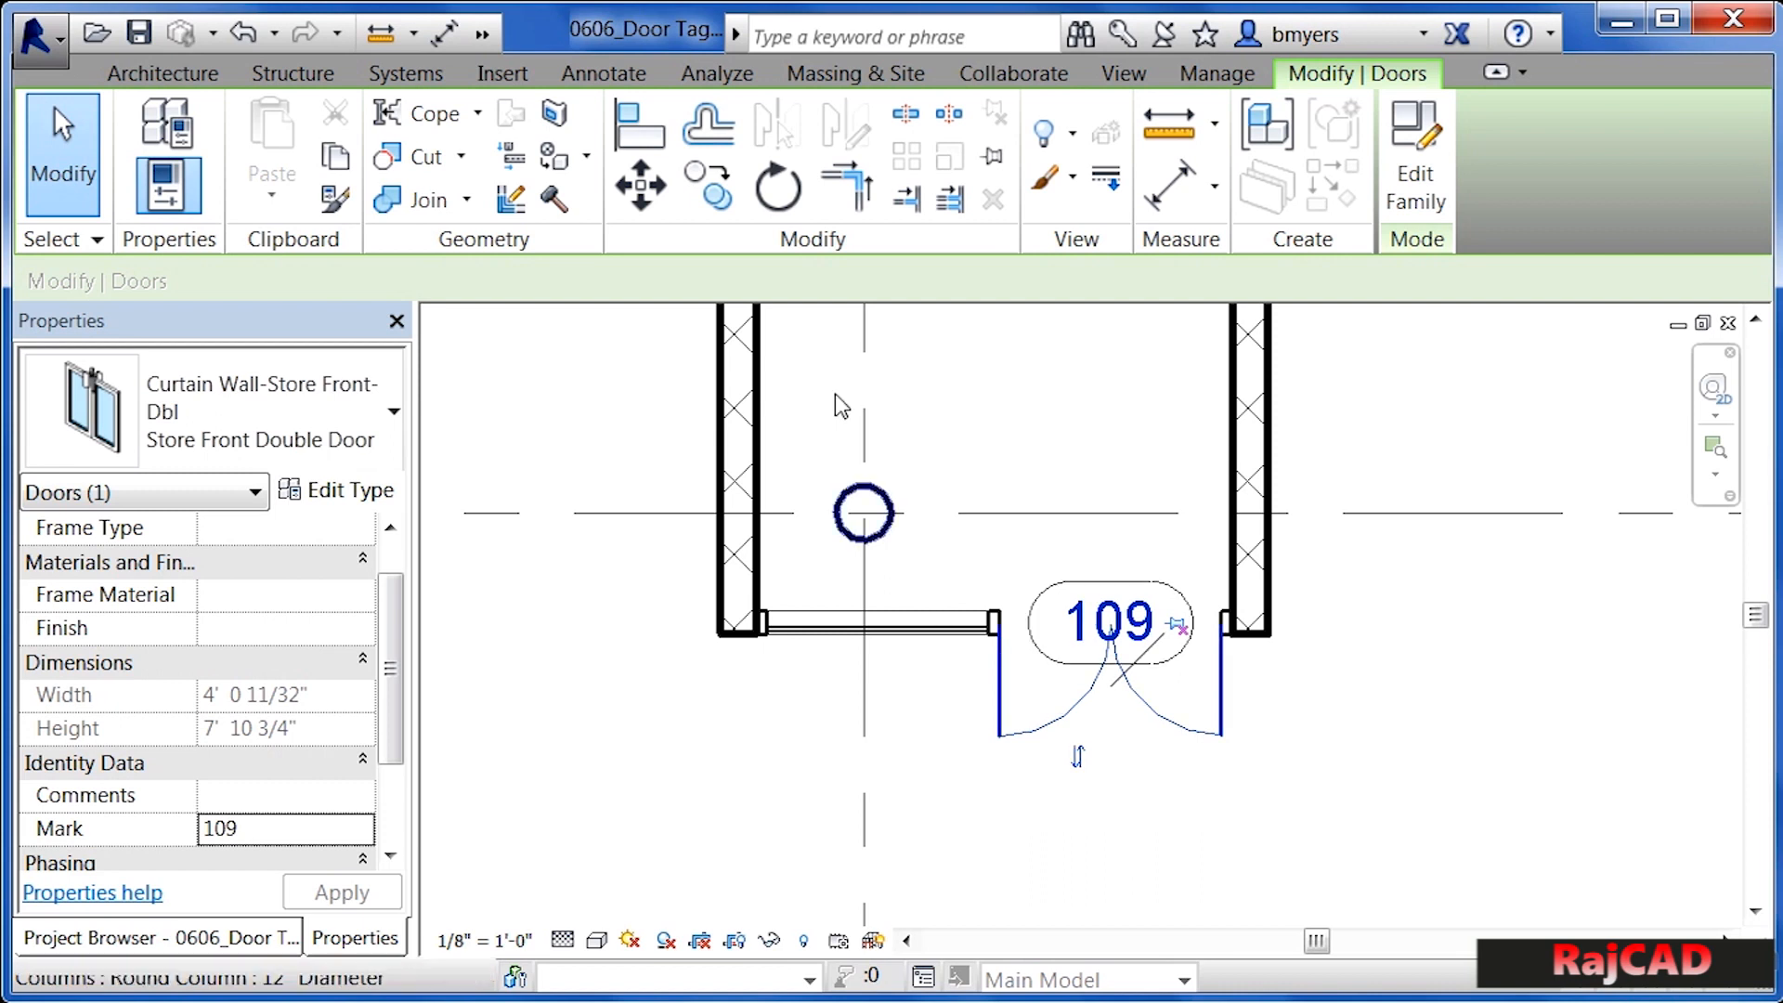
left_click(613, 74)
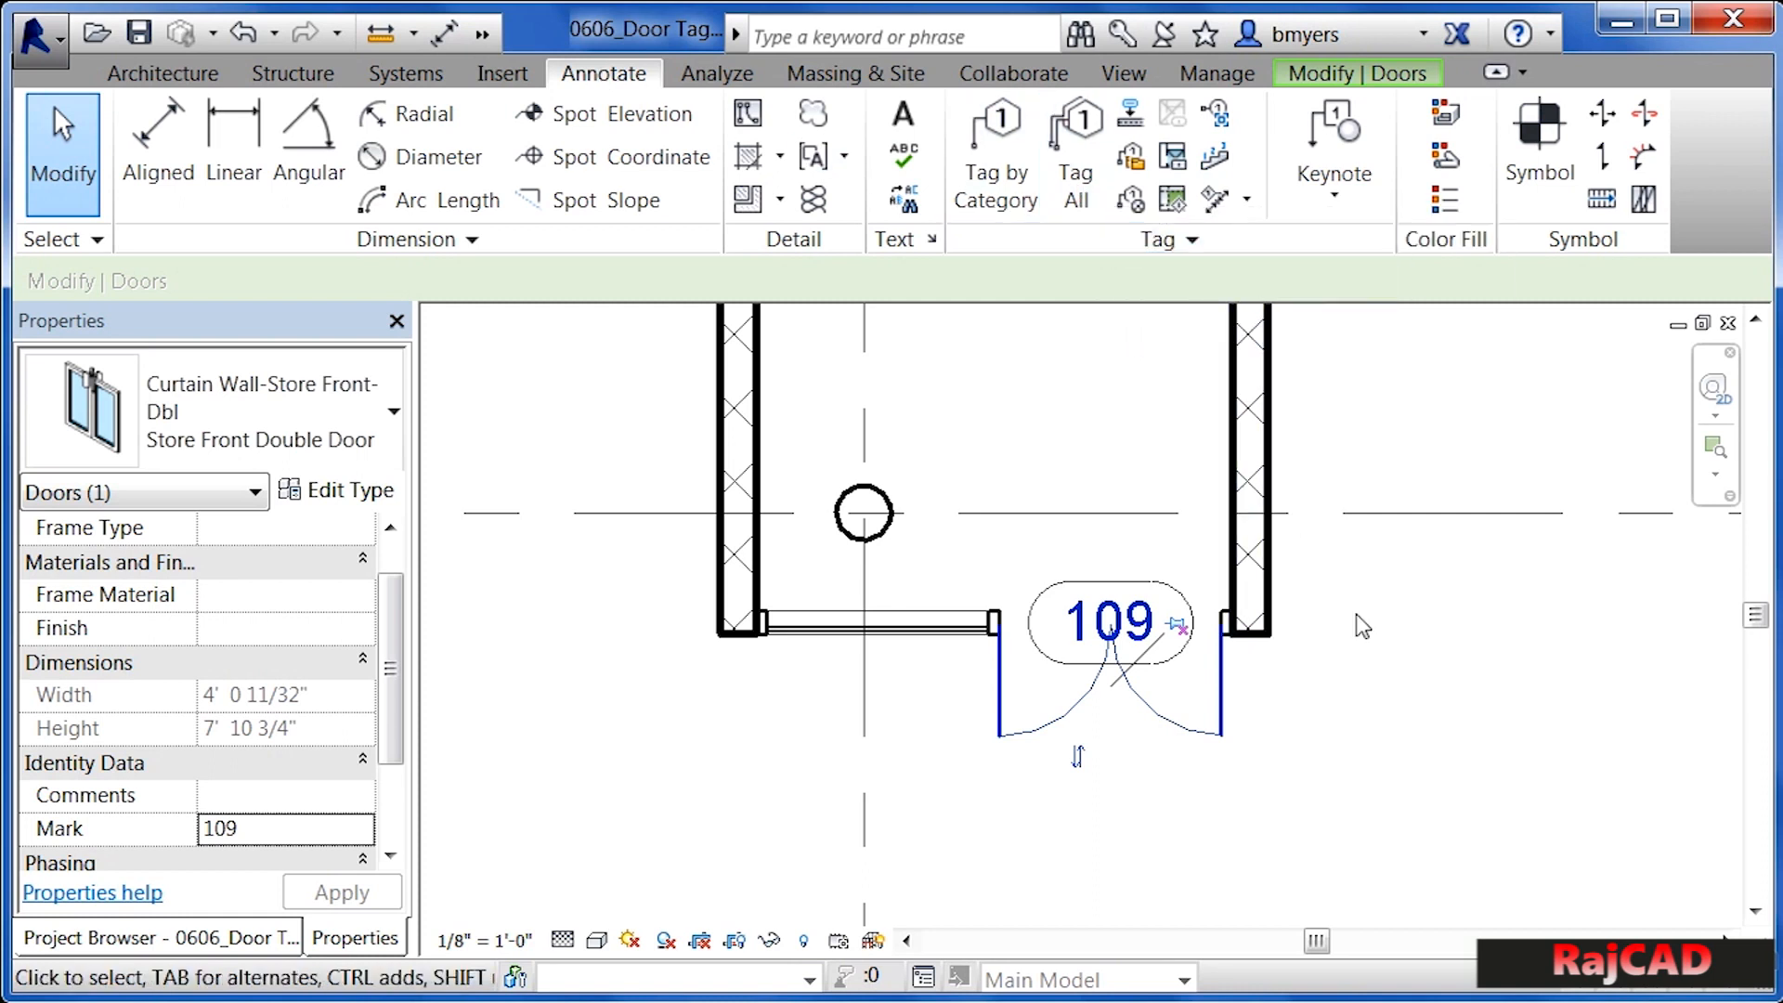
left_click(1474, 808)
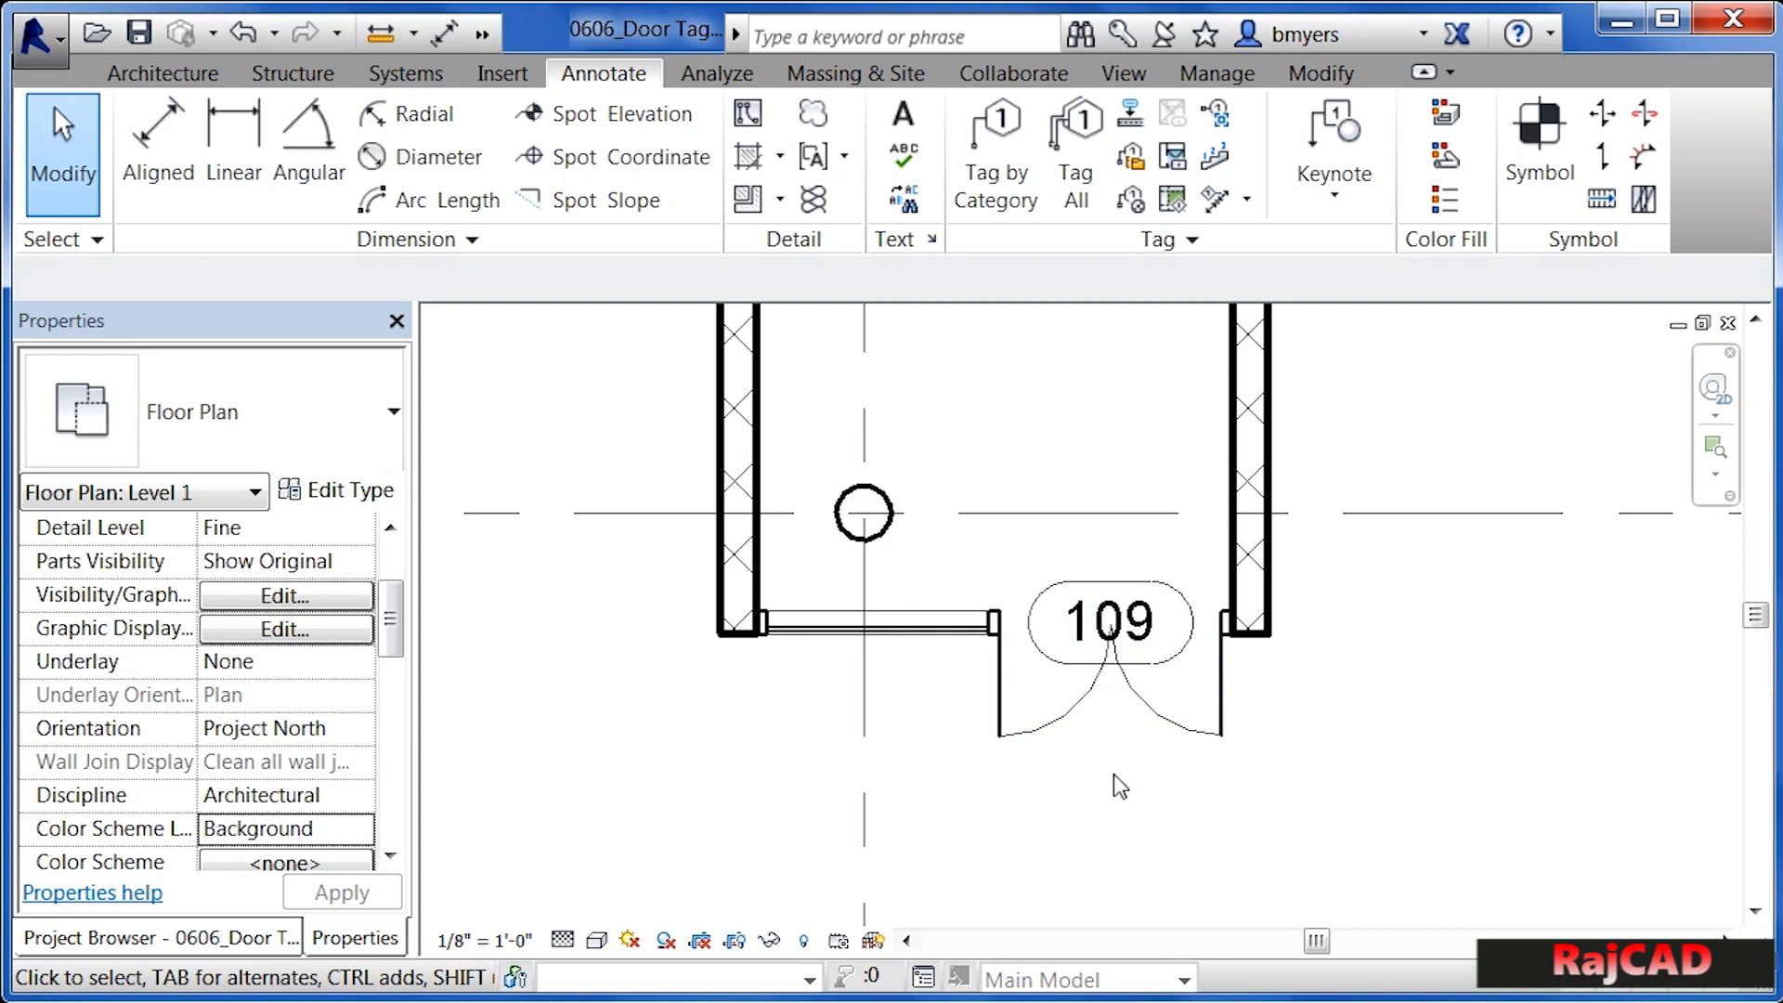
Change the tag number of the double door just east of grid 4 to 9, editing it directly in the door tag
left_click(1228, 709)
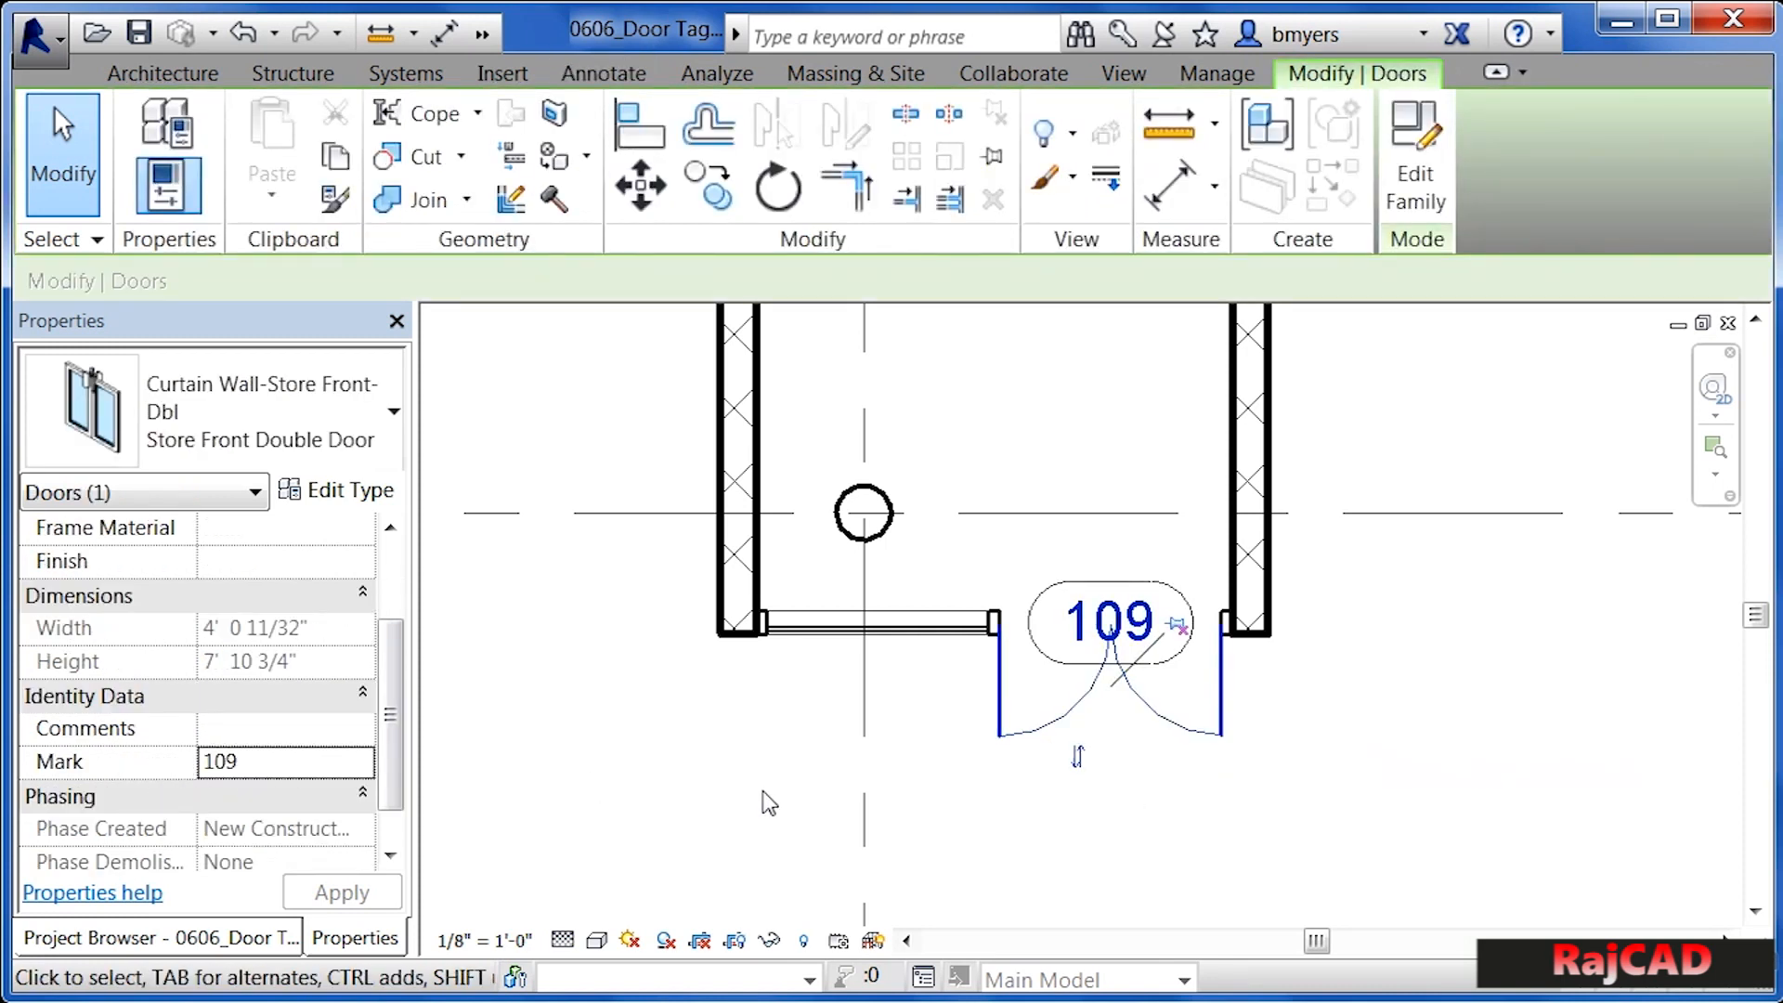
left_click(922, 809)
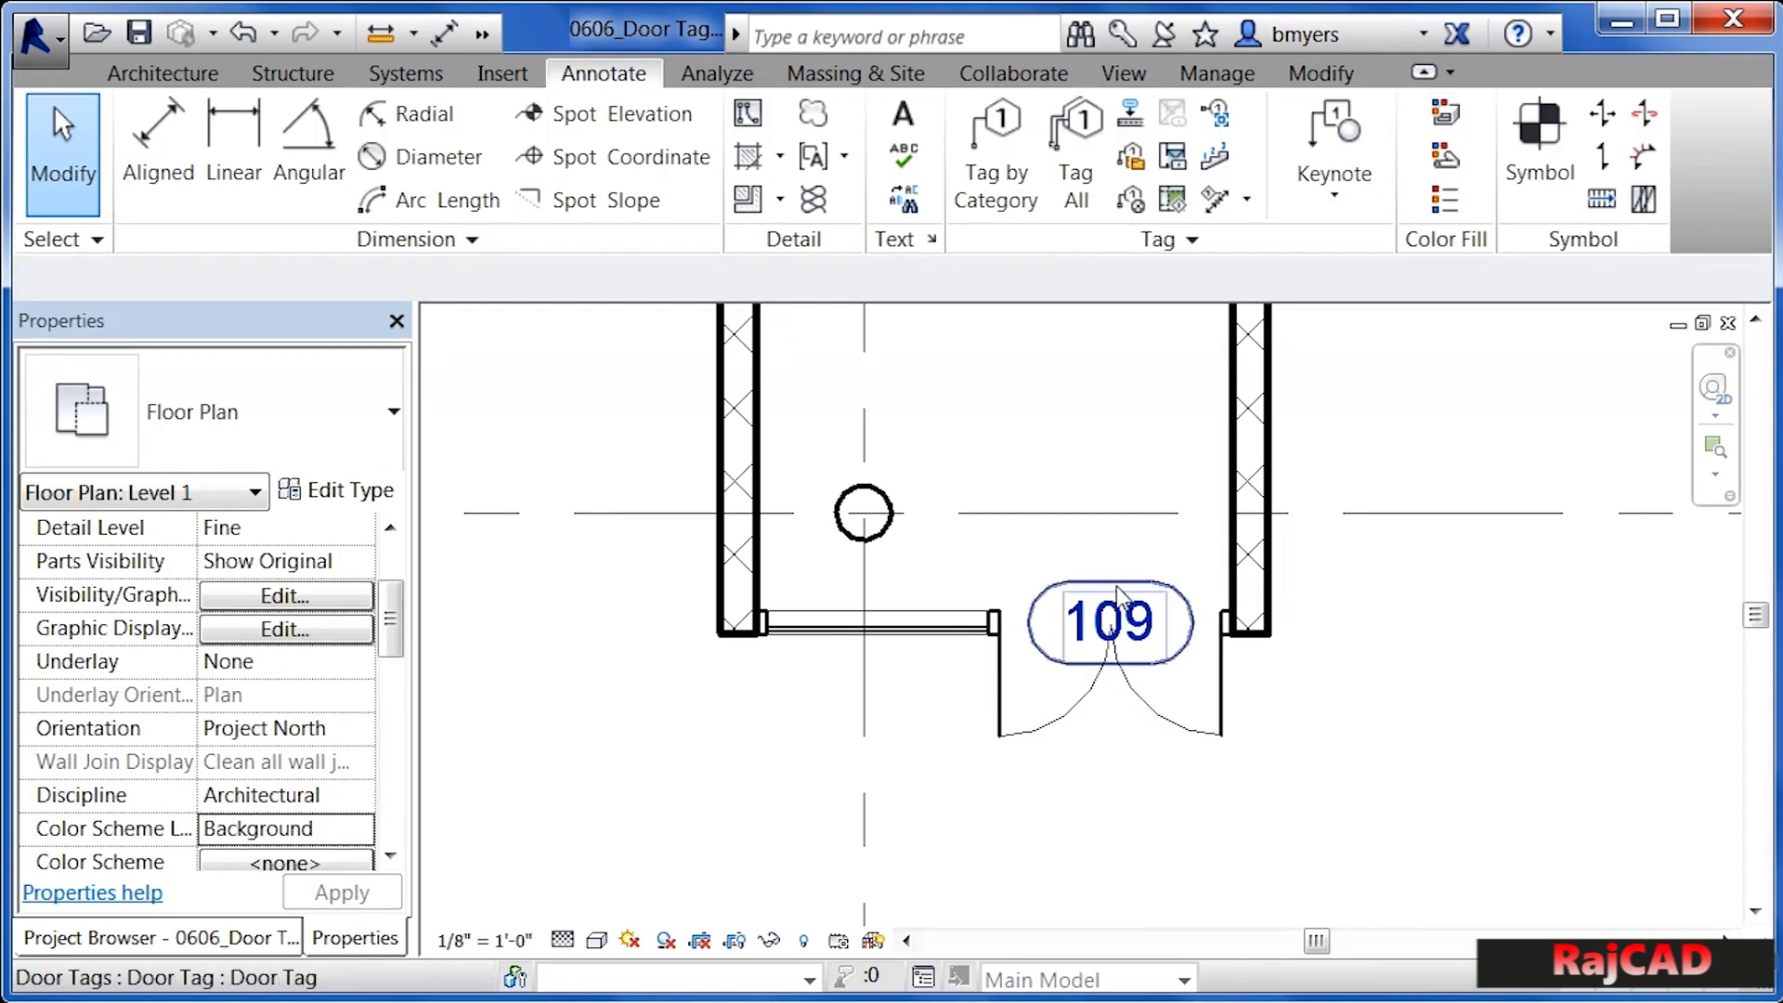
left_click(1106, 628)
left_click(1106, 628)
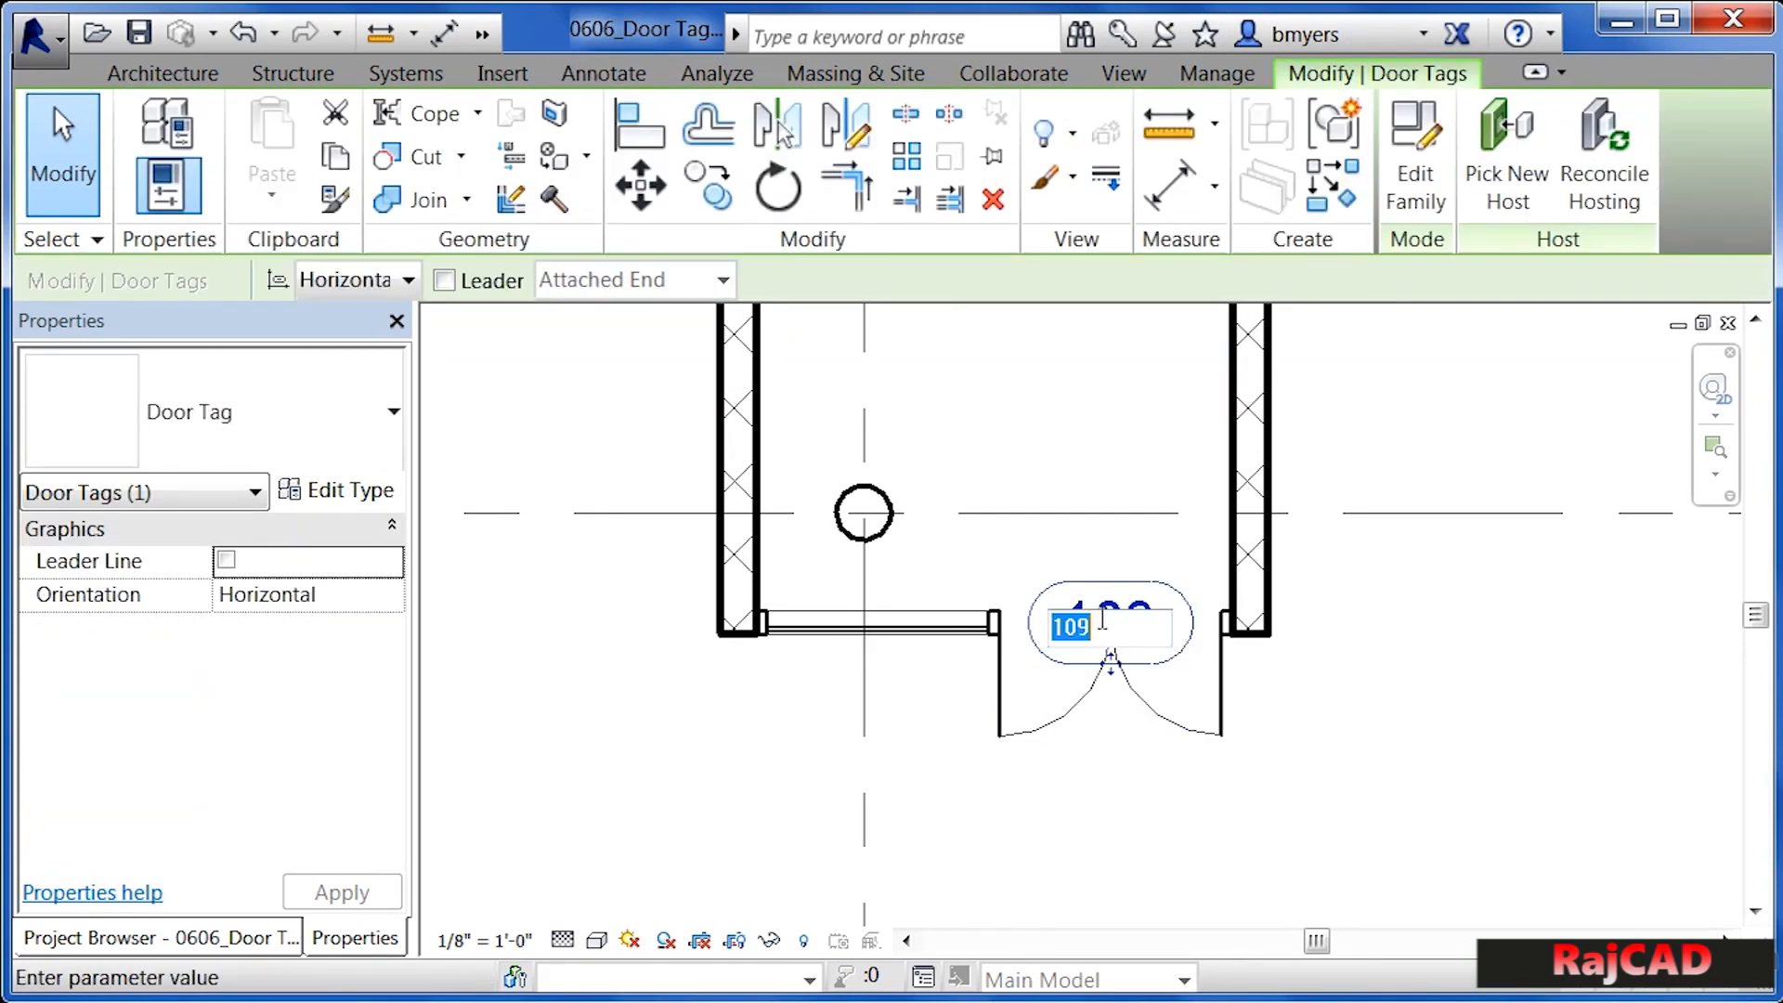
type("9")
left_click(1372, 827)
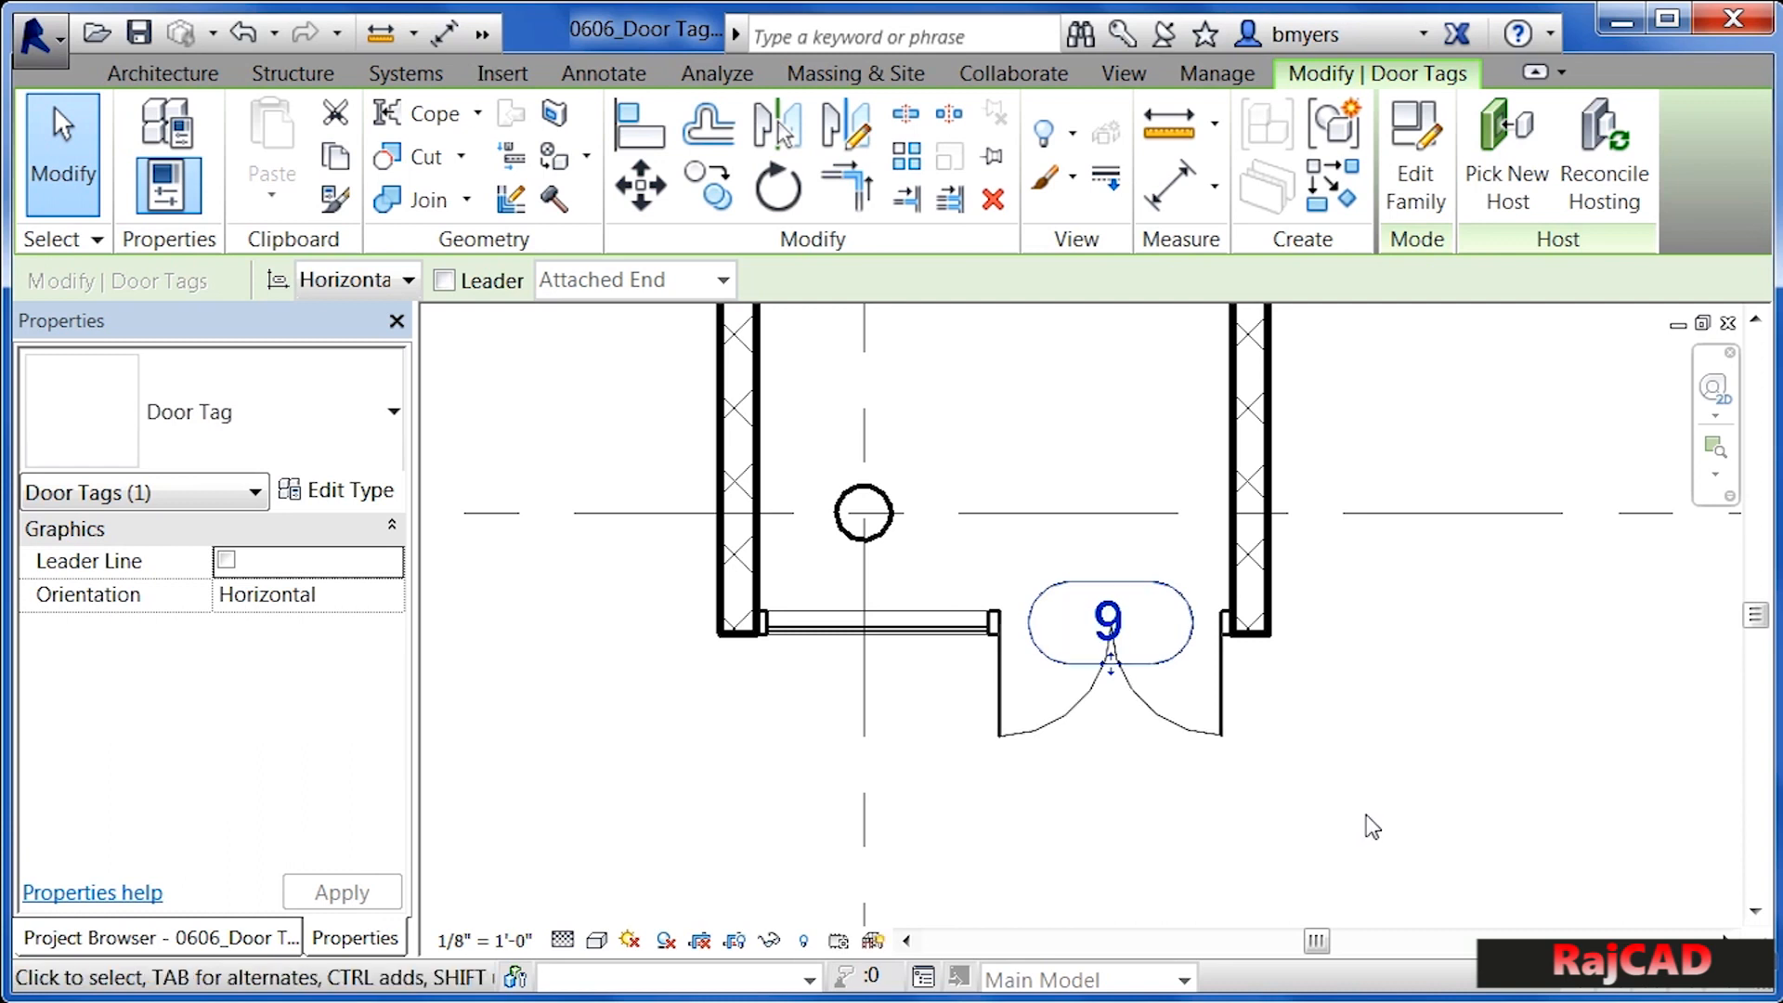